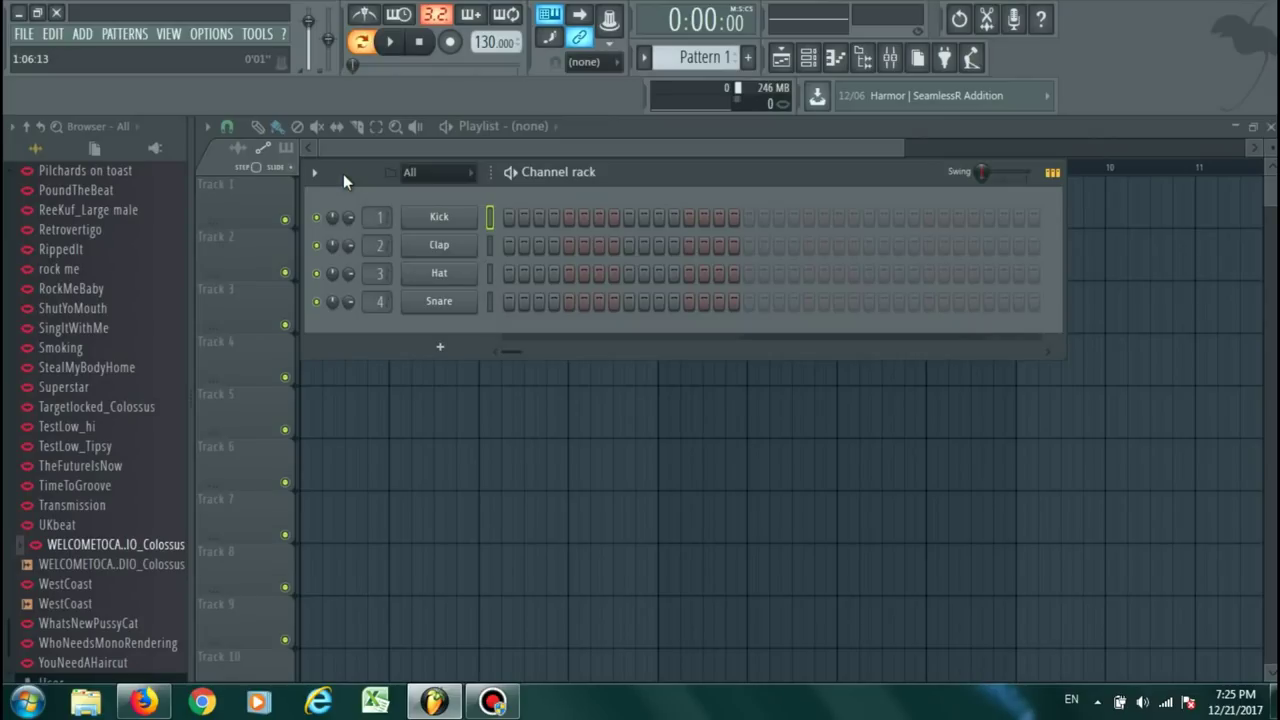
Collapse the expanded folders in the browser and hide the channel rack from the playlist.
left_click(26, 126)
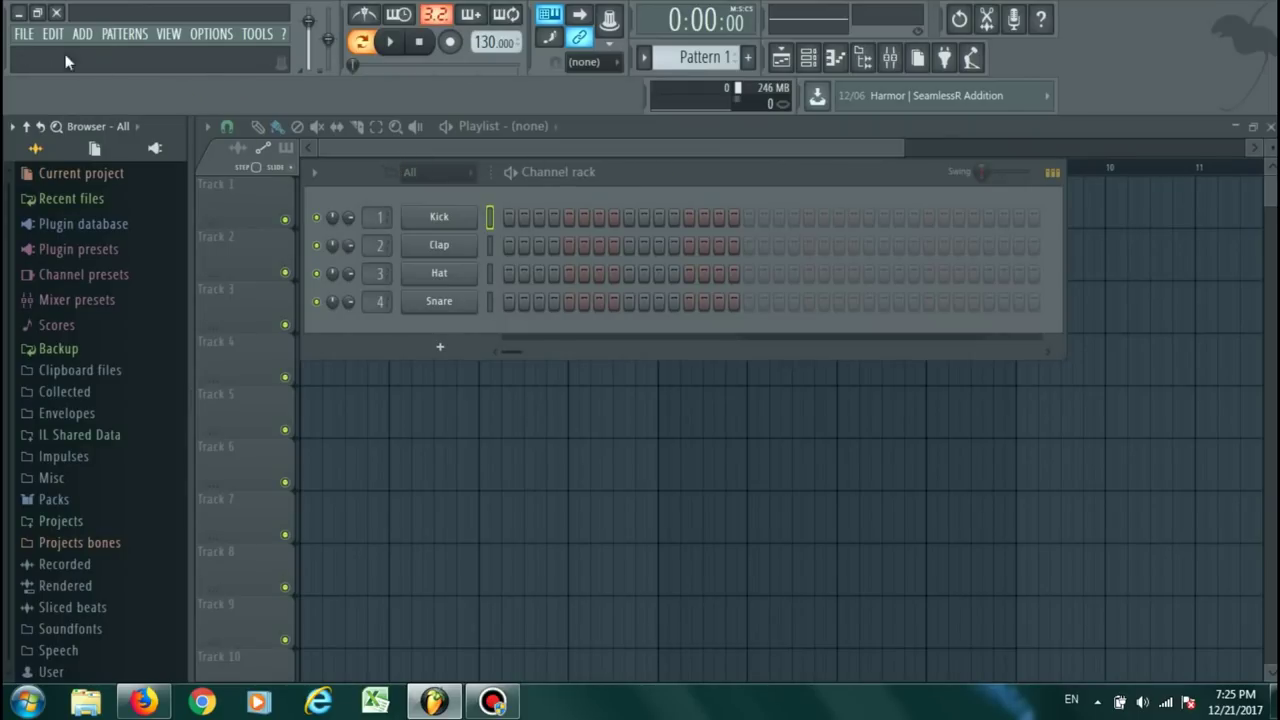
left_click(22, 33)
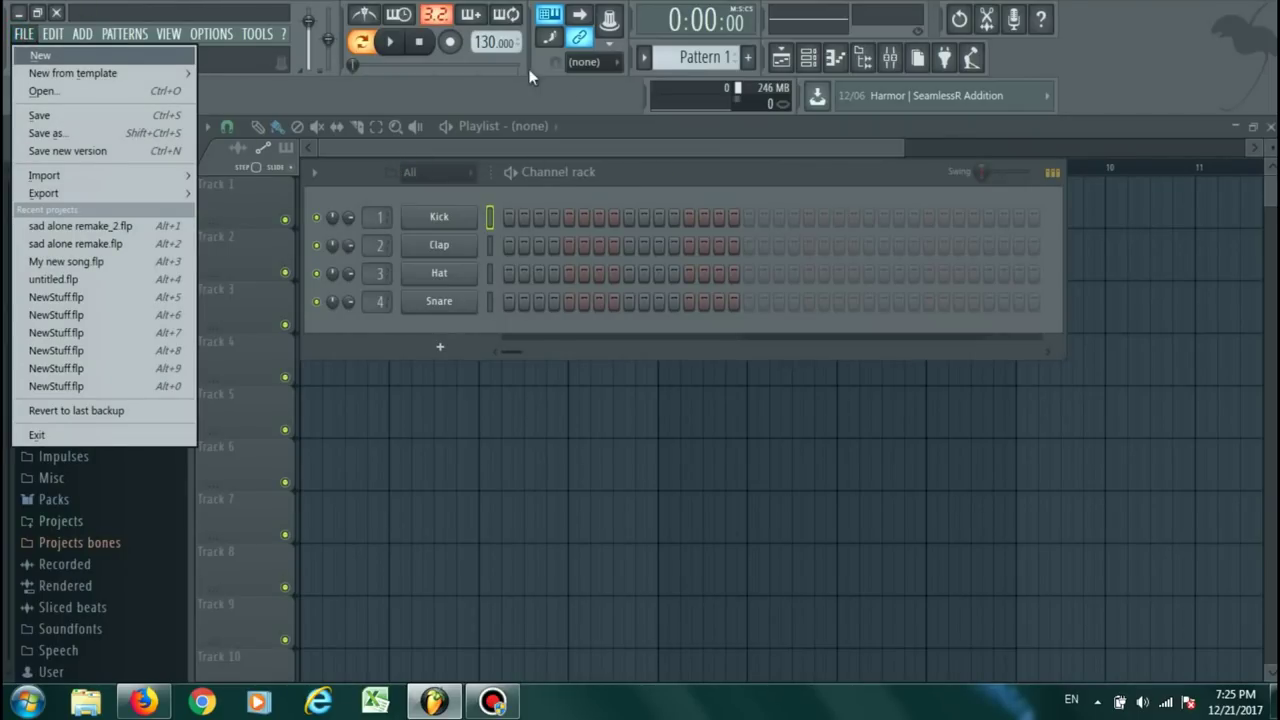
left_click(581, 135)
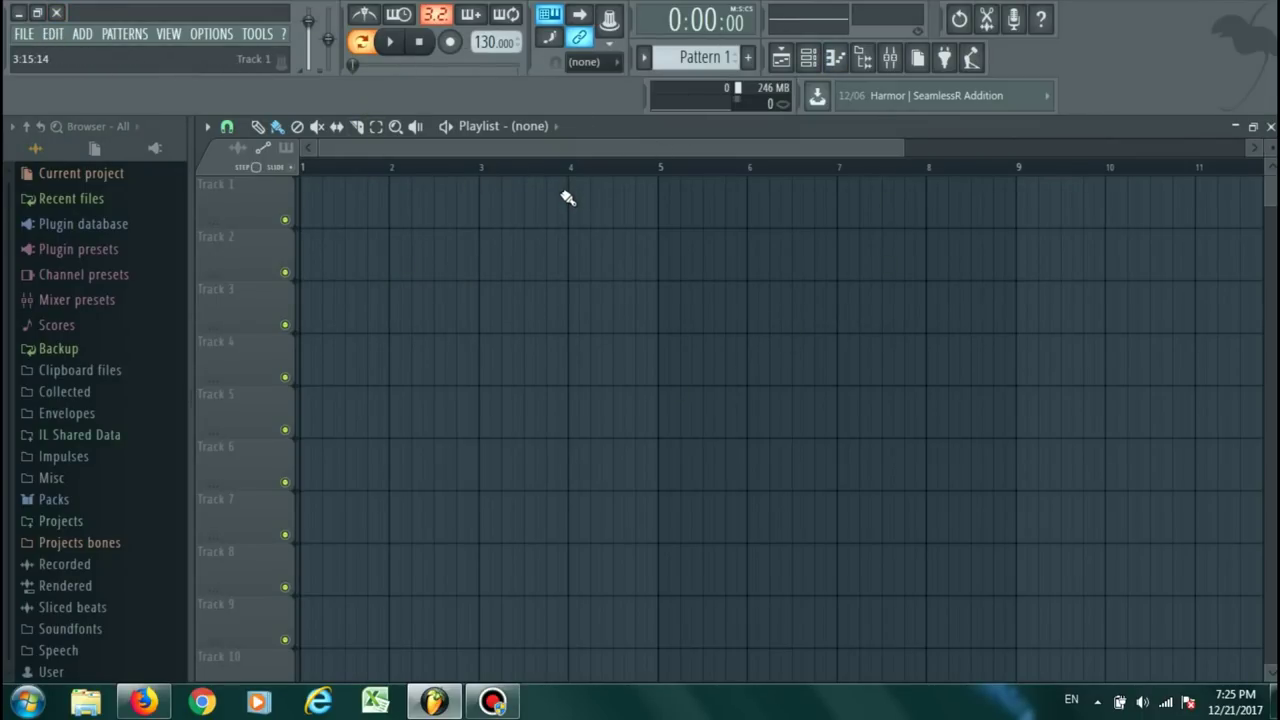
Switch to Firefox, search the web for "fl studio" in a new tab, and open Image-Line's FL Studio 12 page.
left_click(144, 702)
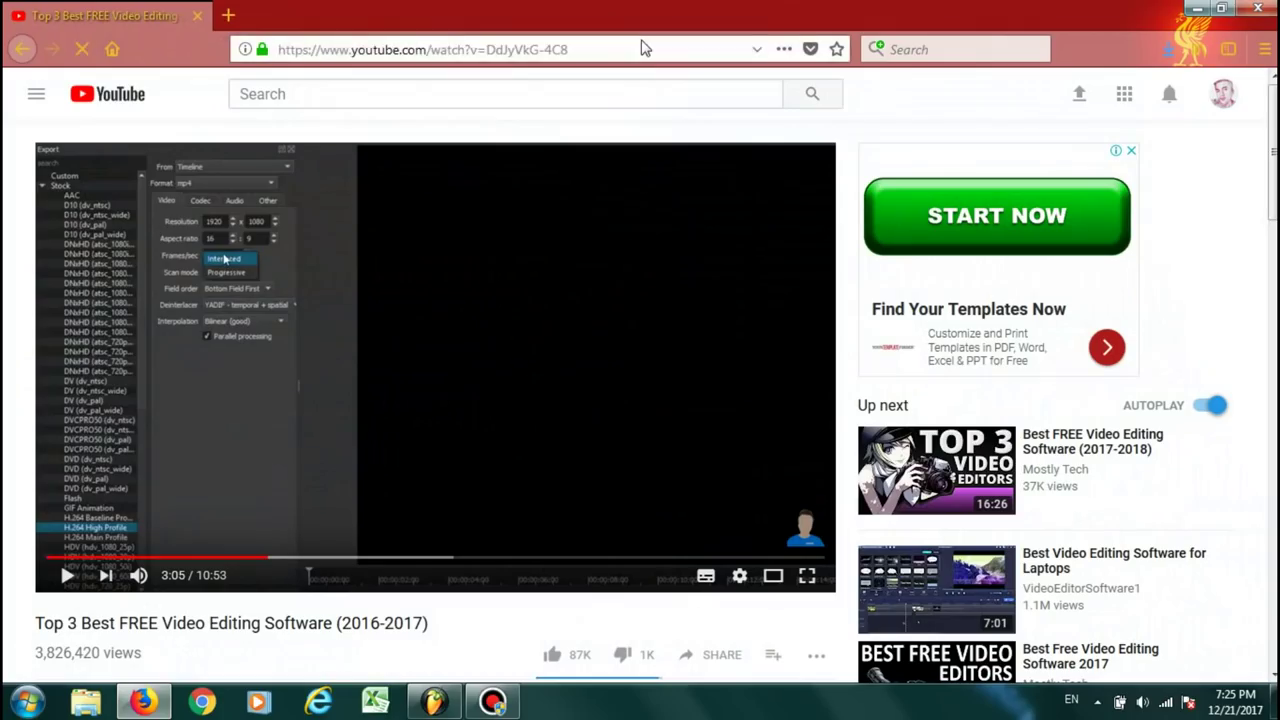
key("ctrl+t")
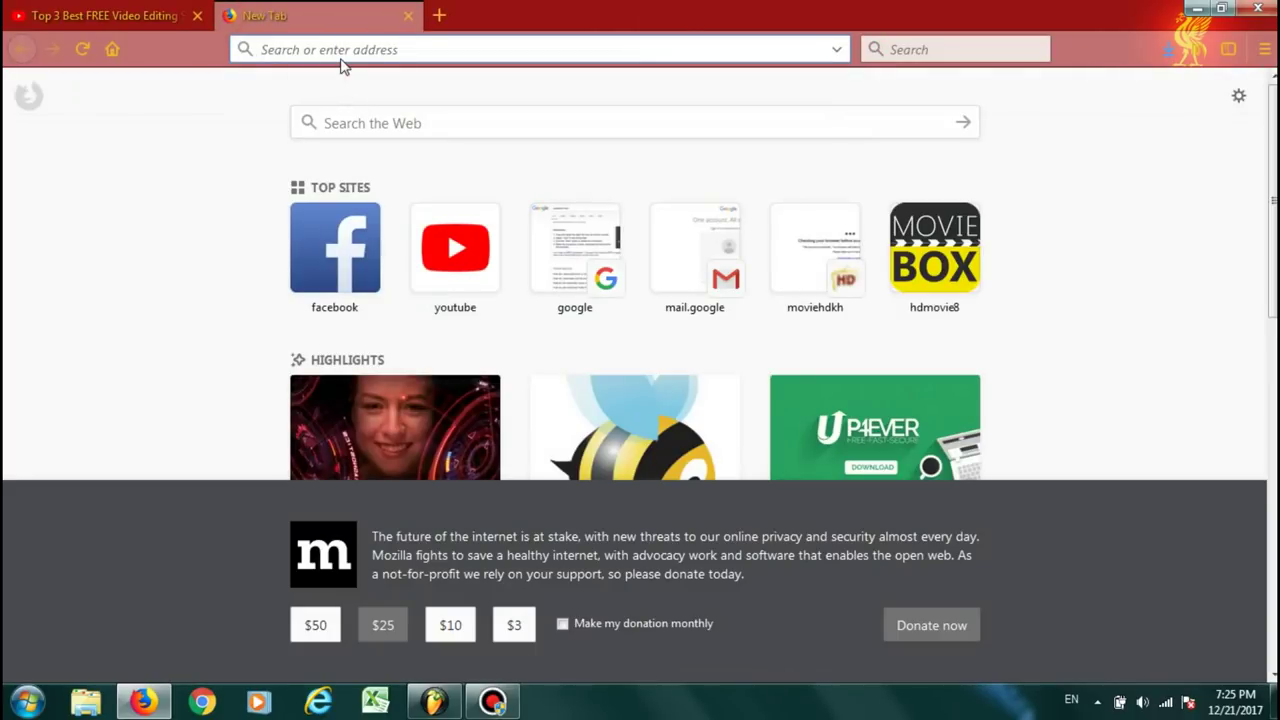
left_click(340, 52)
type("fl studio")
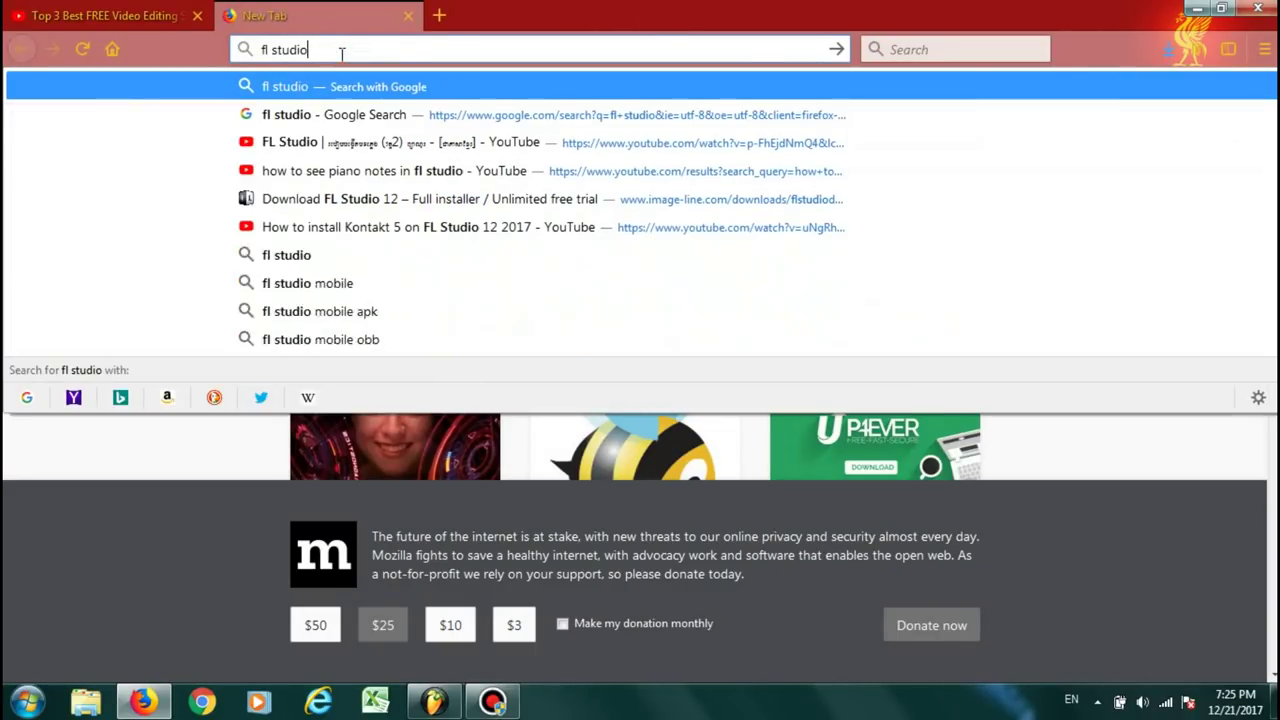
key("Return")
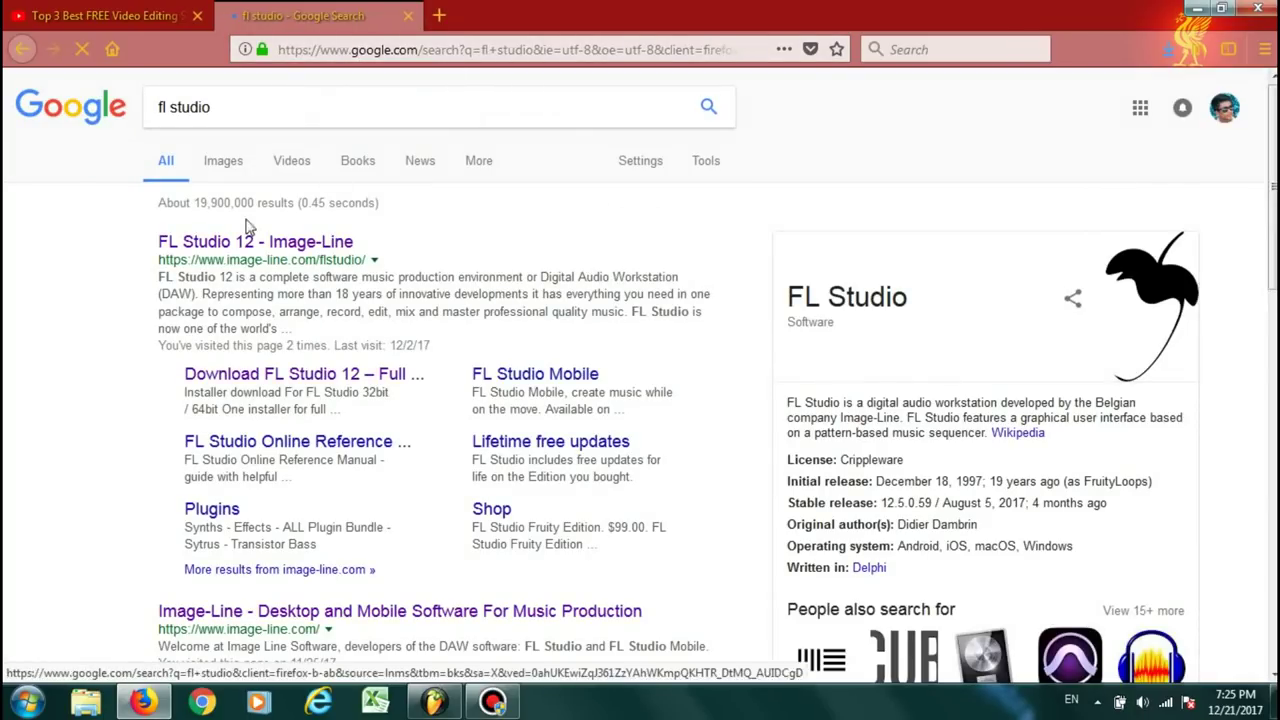
left_click(243, 242)
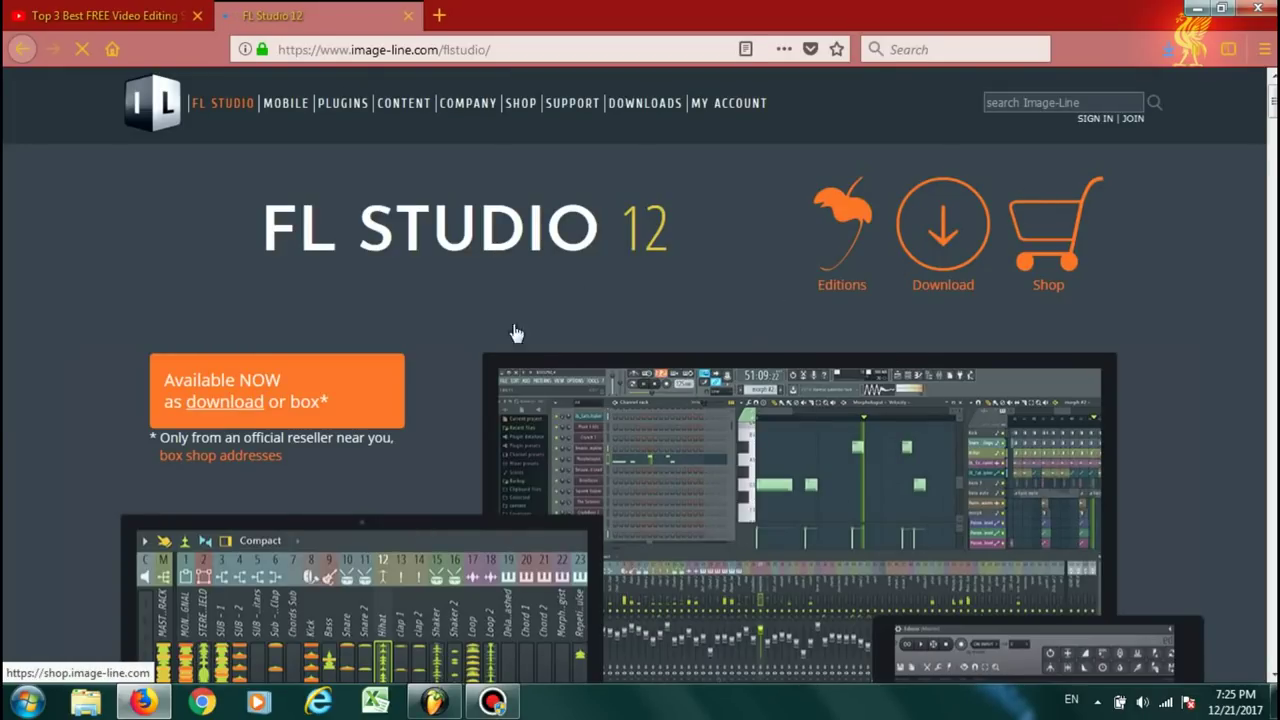
Look through the FL Studio 12 product page down to its purchase, trial and support options.
scroll(280, 365, "down", 5)
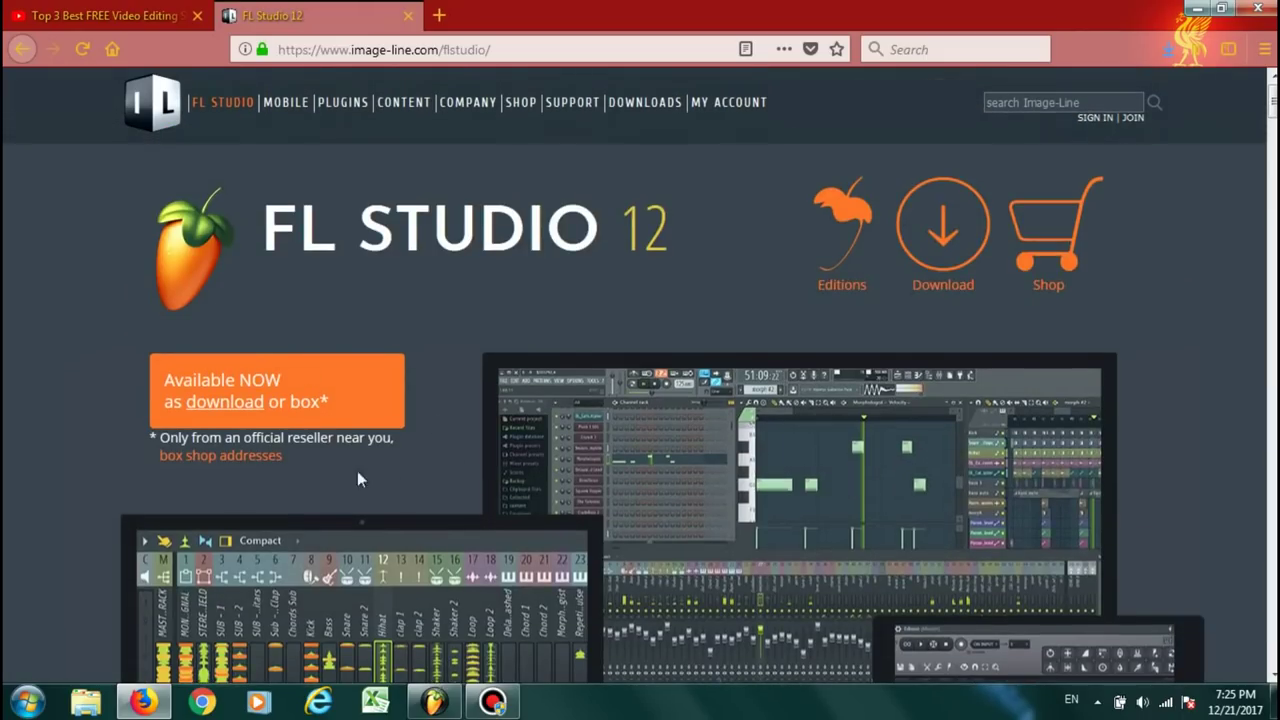
scroll(400, 460, "down", 5)
scroll(443, 446, "down", 20)
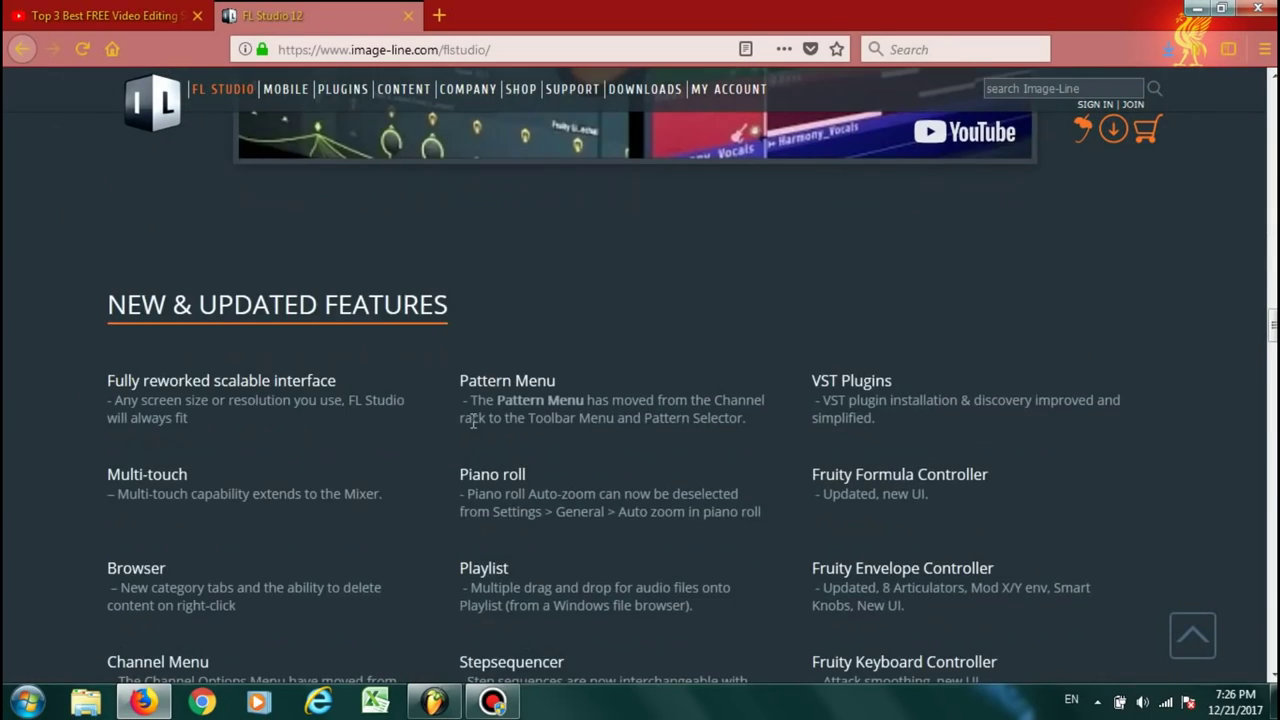
scroll(475, 414, "down", 15)
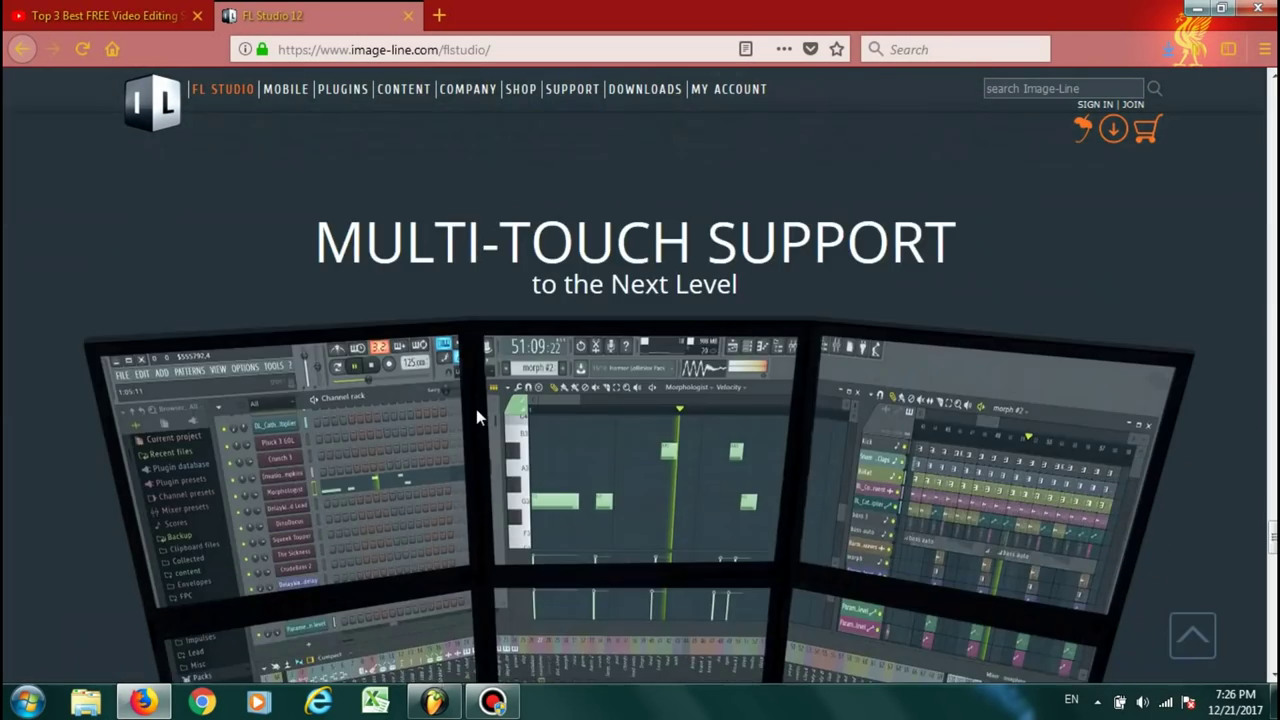
scroll(478, 414, "down", 10)
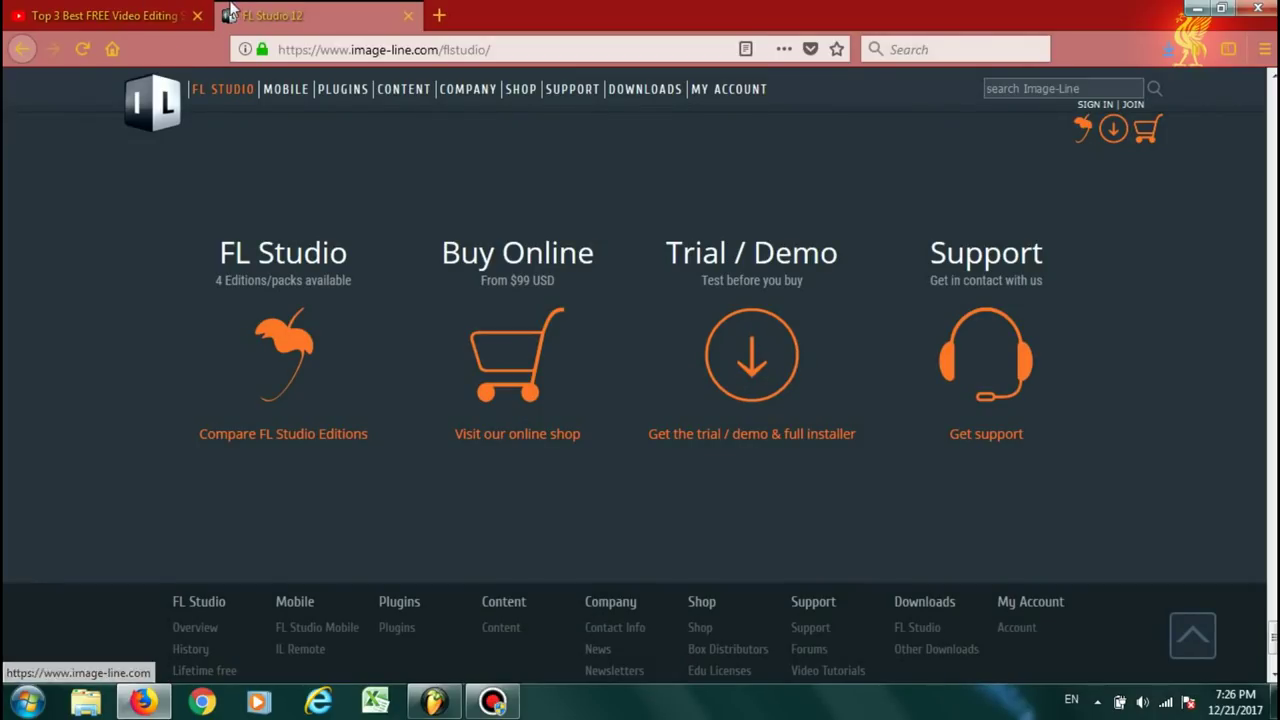
Switch back to FL Studio and briefly show the channel rack.
left_click(434, 702)
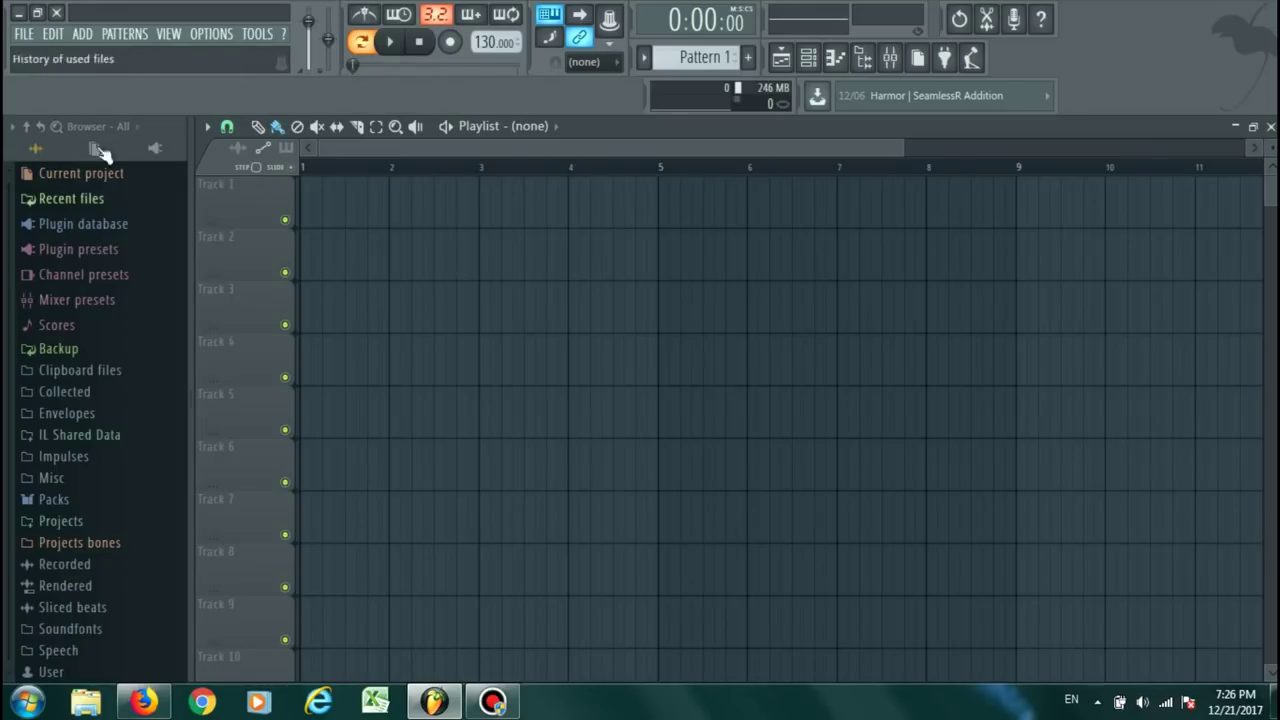
left_click(808, 57)
left_click(808, 57)
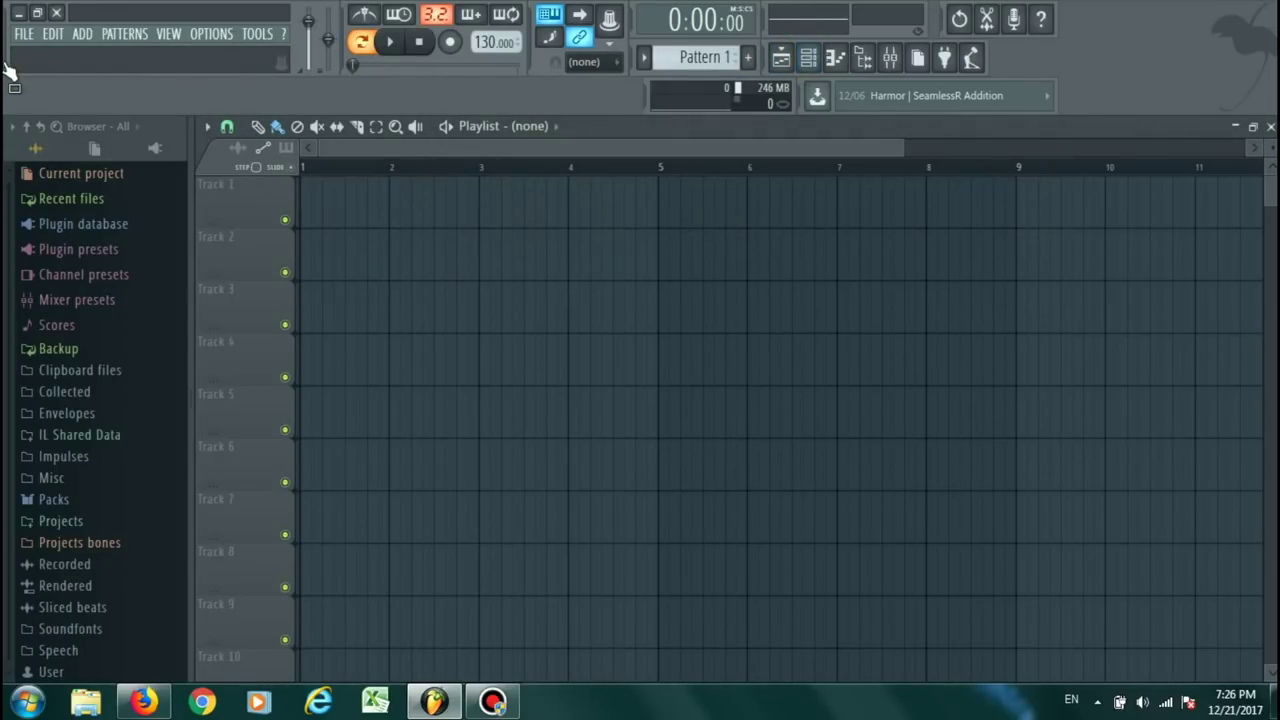
View the location and file type options for saving the project, without saving it.
left_click(22, 37)
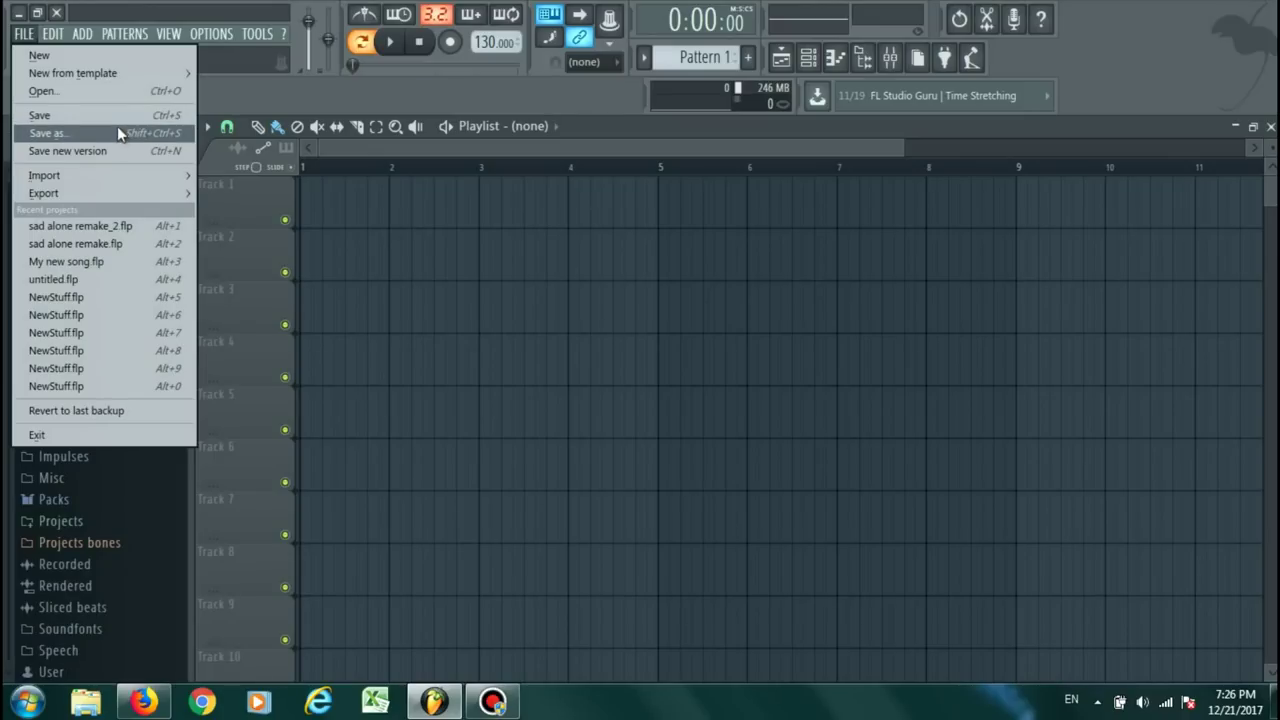
left_click(115, 117)
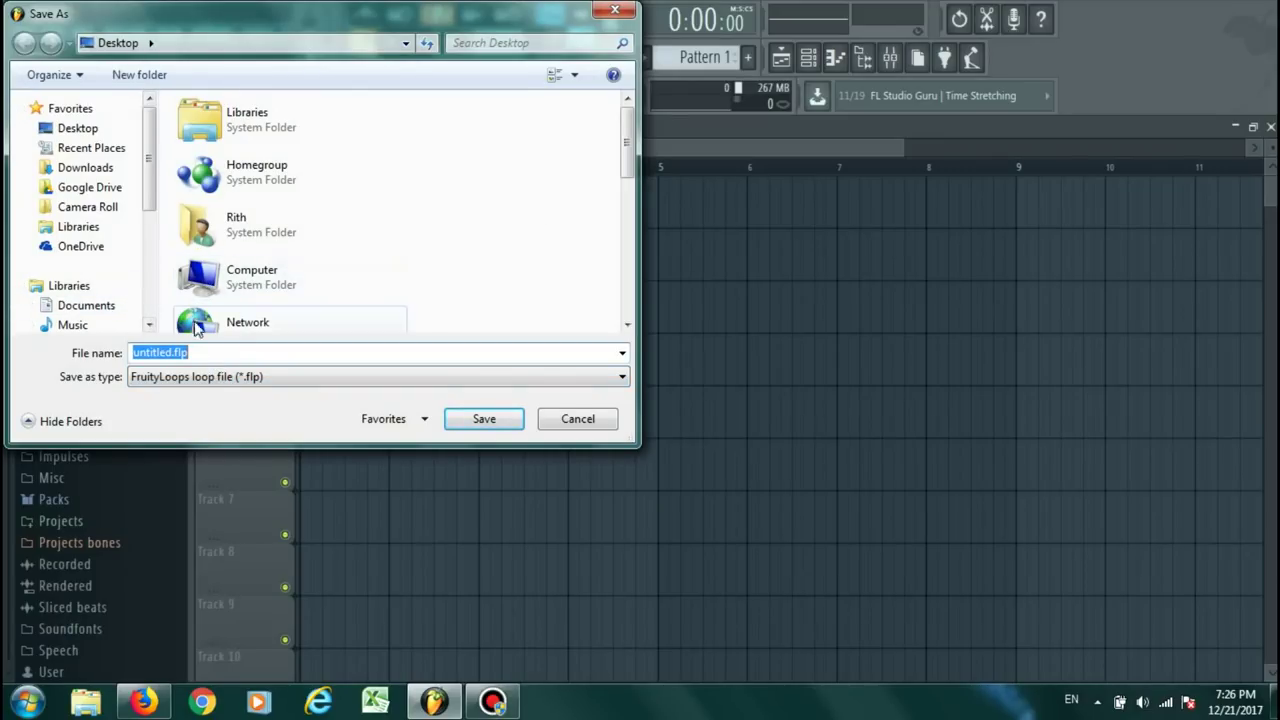
left_click(577, 419)
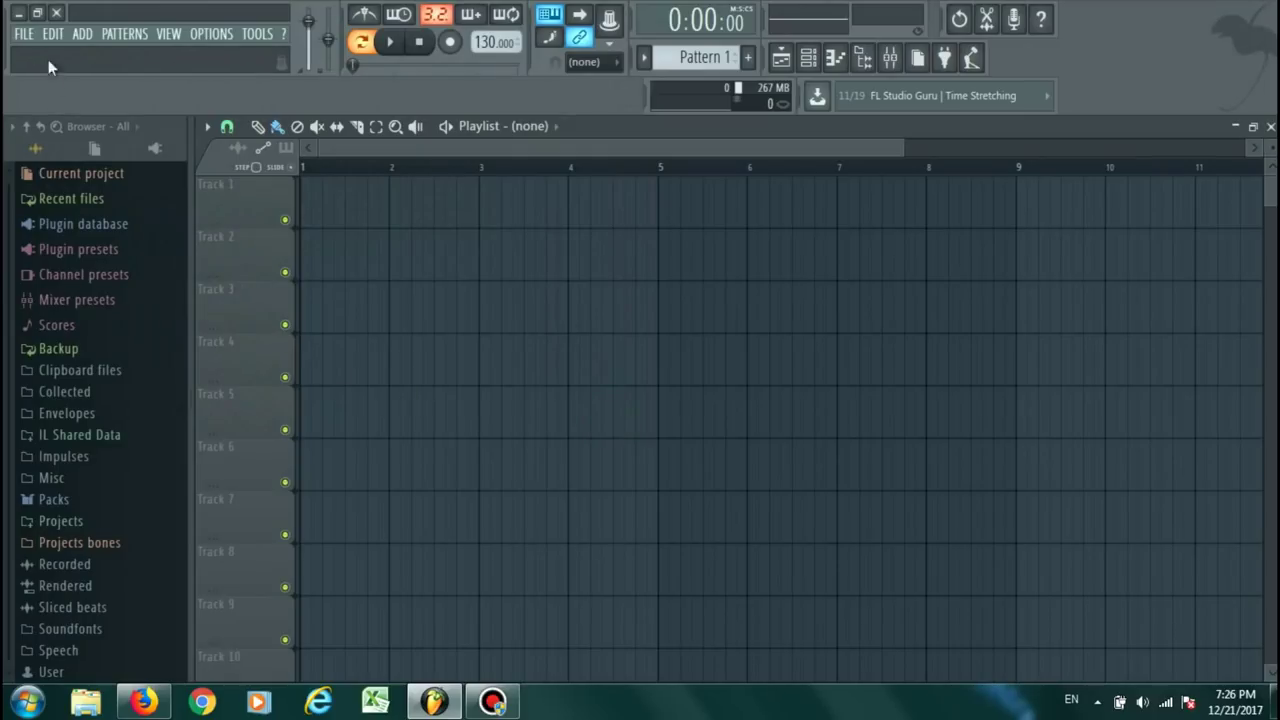
Look through the desktop folder for a MIDI file to import, then cancel the import.
left_click(23, 33)
mouse_move(92, 170)
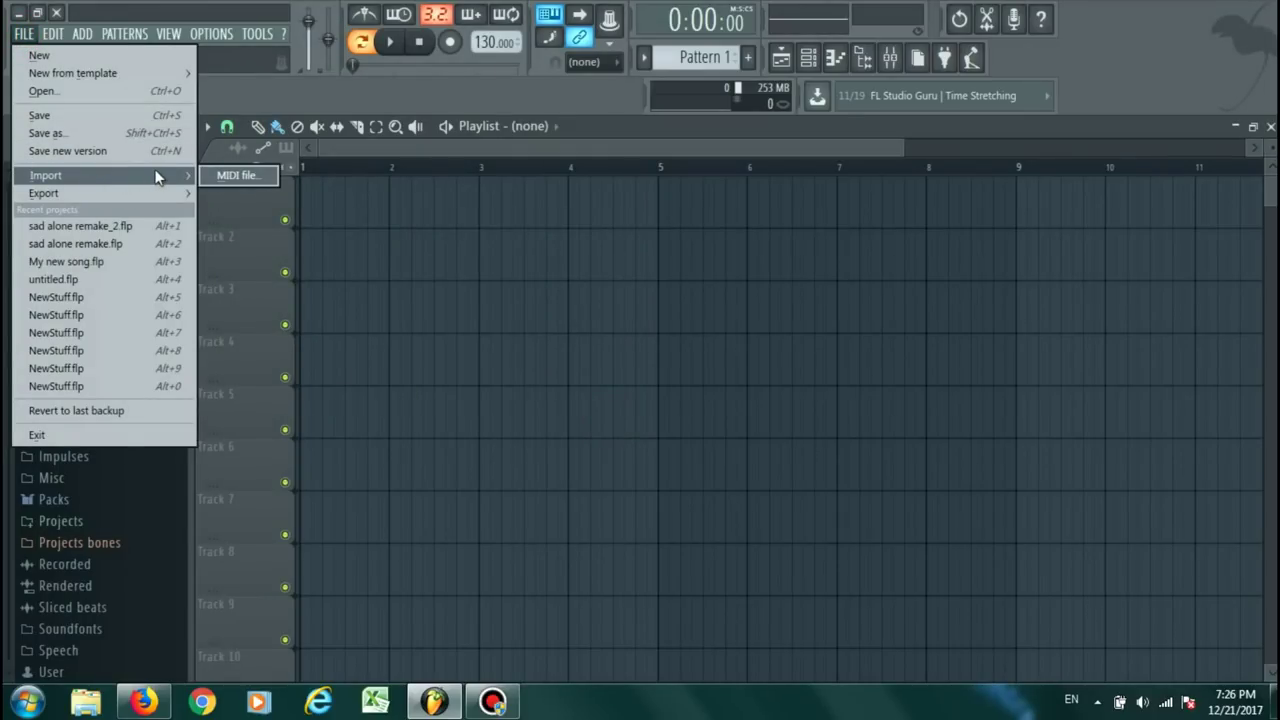
left_click(215, 177)
left_click(286, 348)
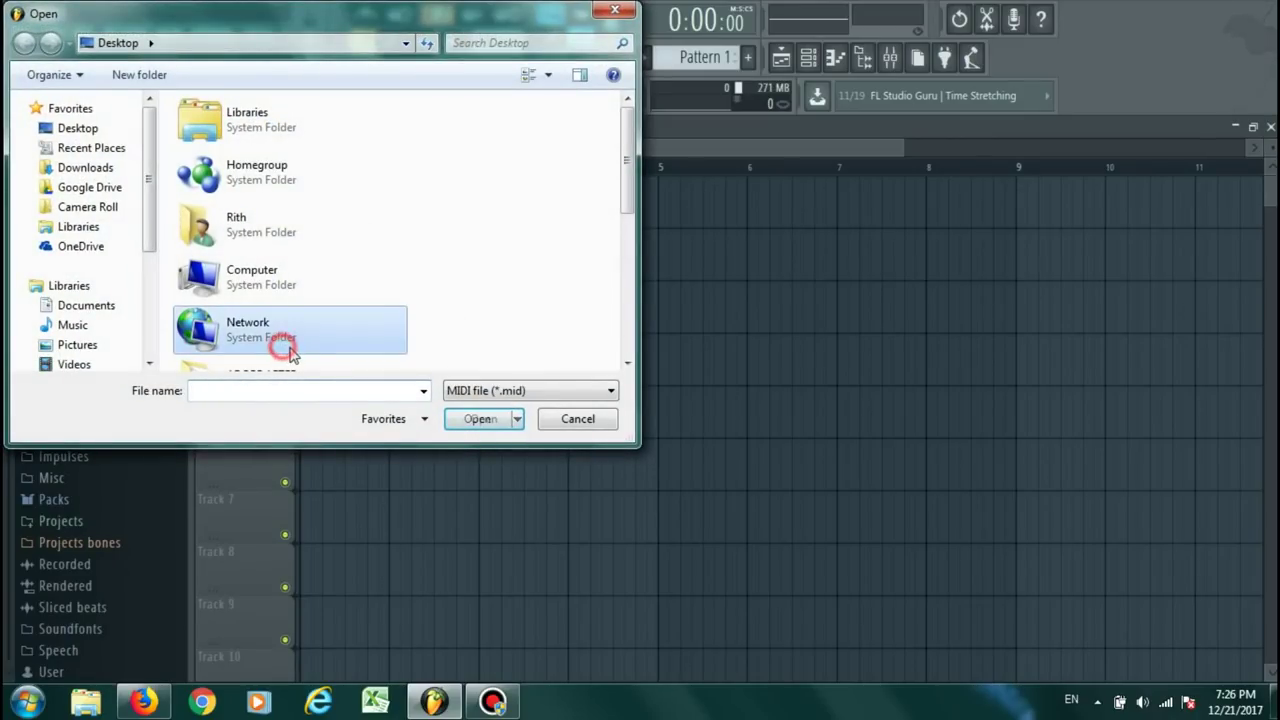
scroll(290, 350, "down", 5)
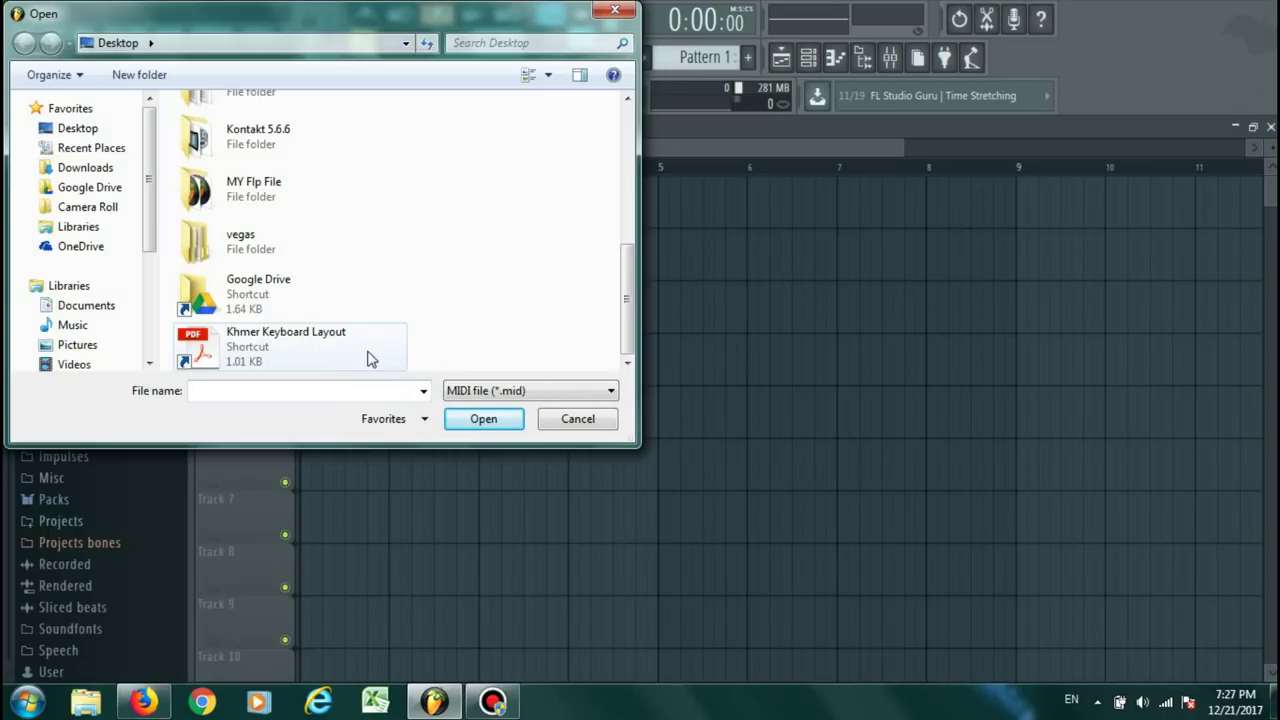
scroll(457, 294, "up", 5)
left_click(586, 419)
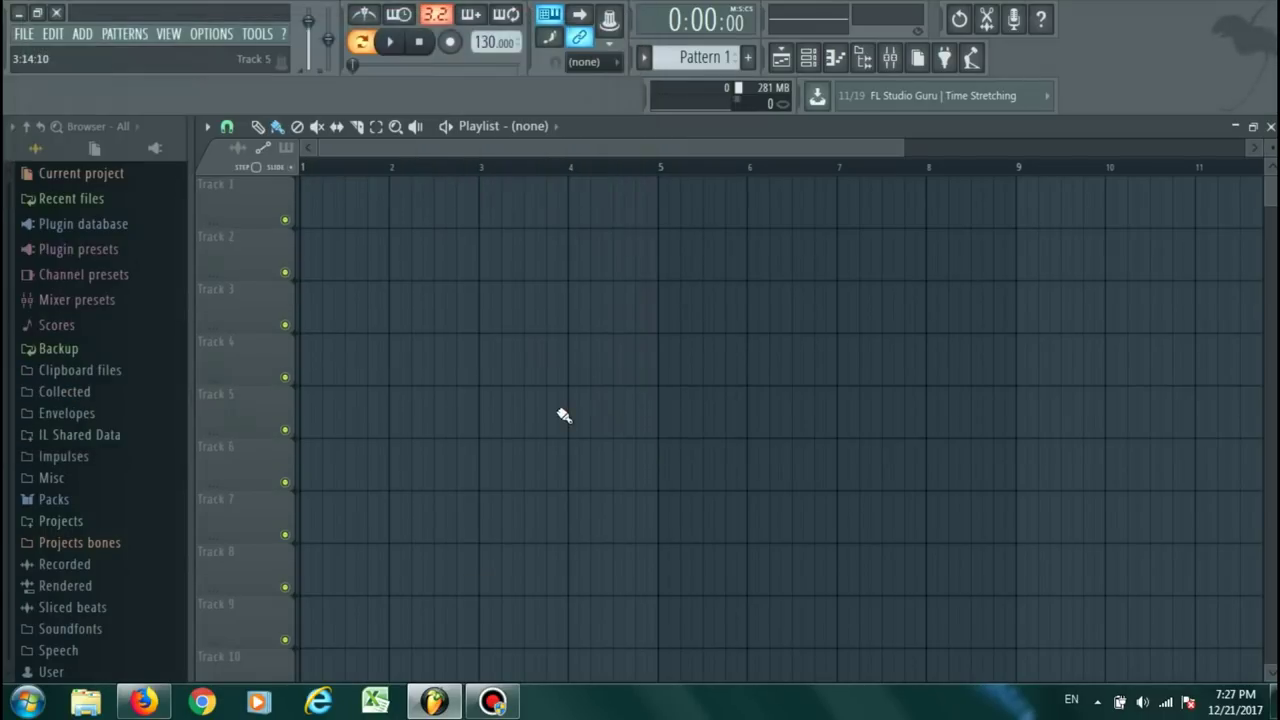
Examine the project export formats, the basic editing commands and the plugins that can be added as channels.
left_click(22, 36)
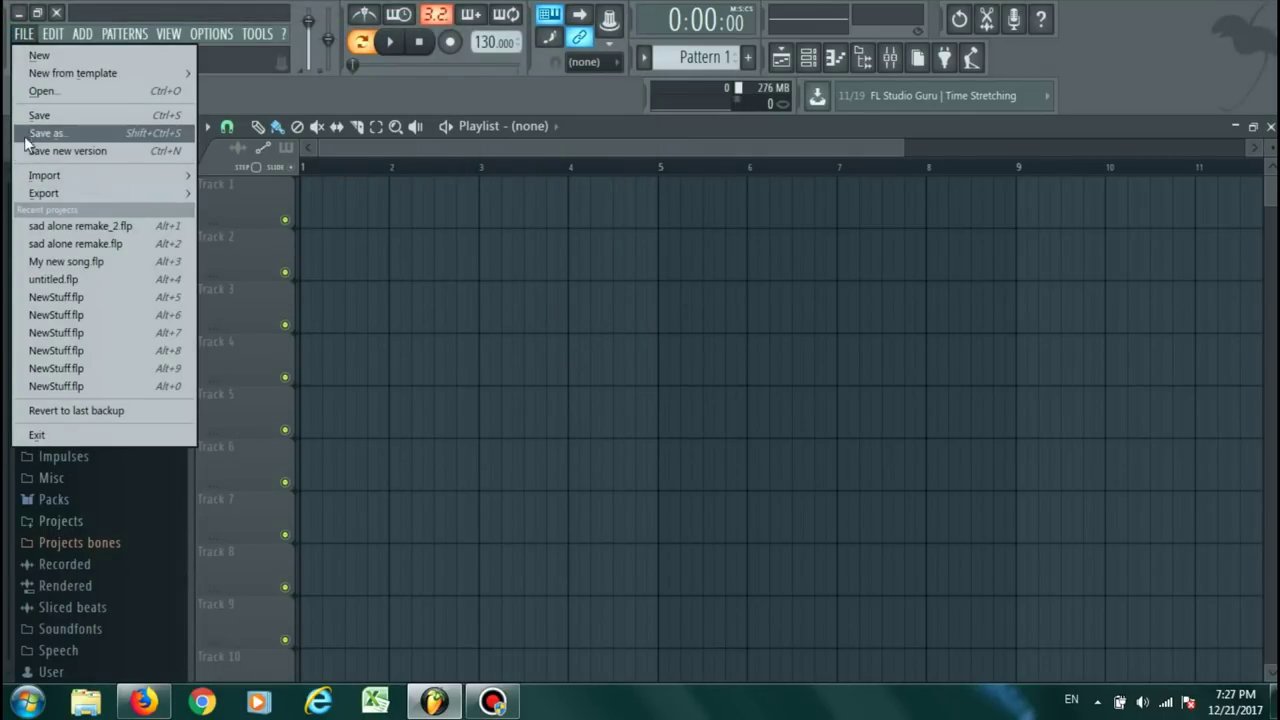
mouse_move(68, 195)
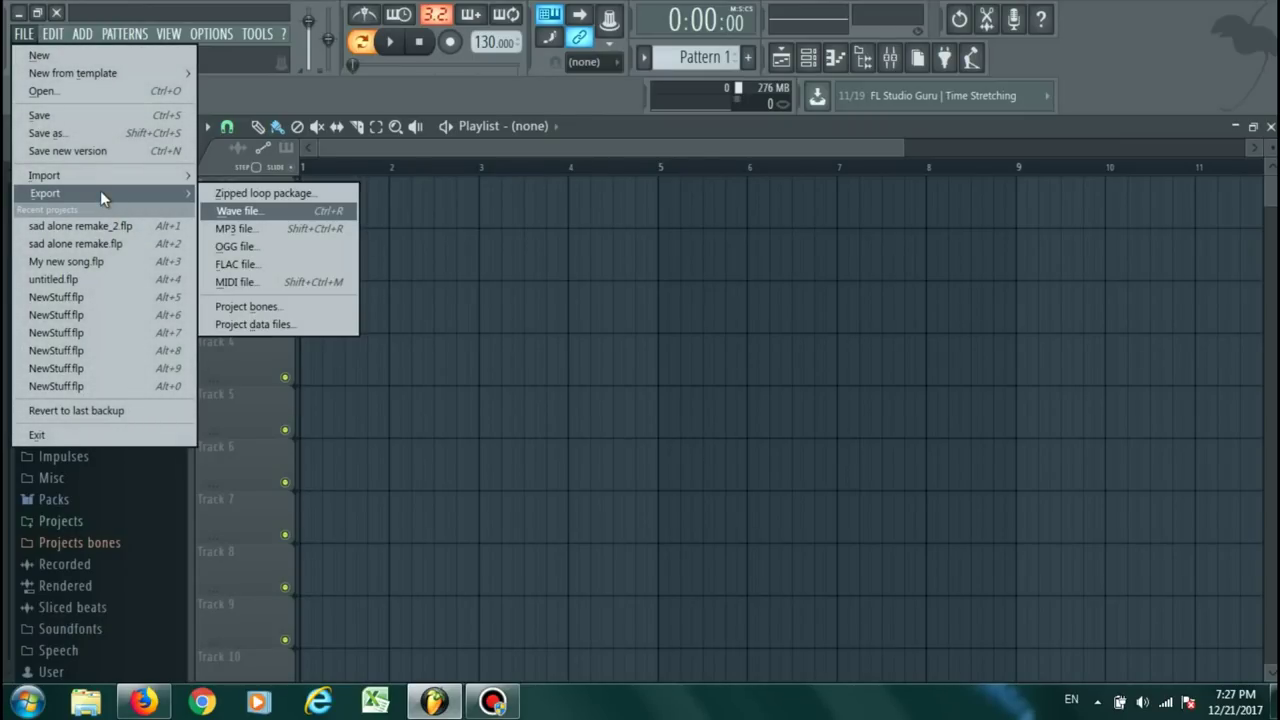
left_click(228, 93)
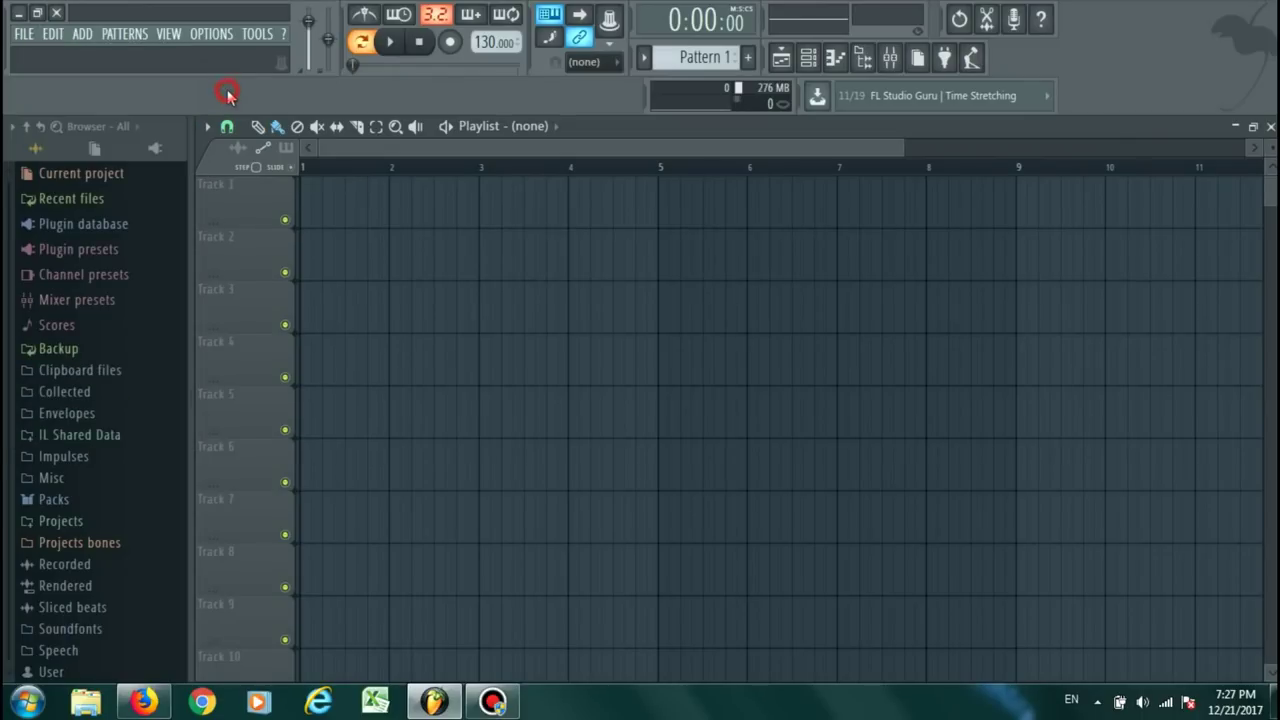
left_click(56, 36)
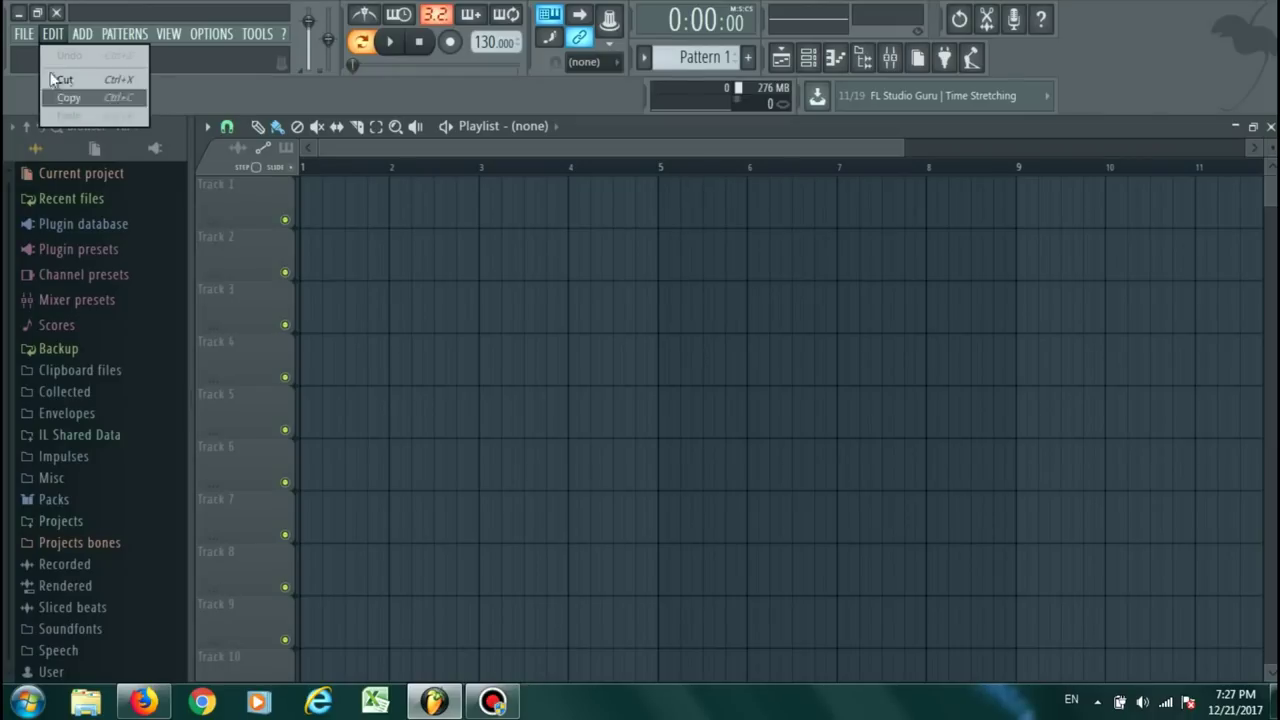
mouse_move(82, 38)
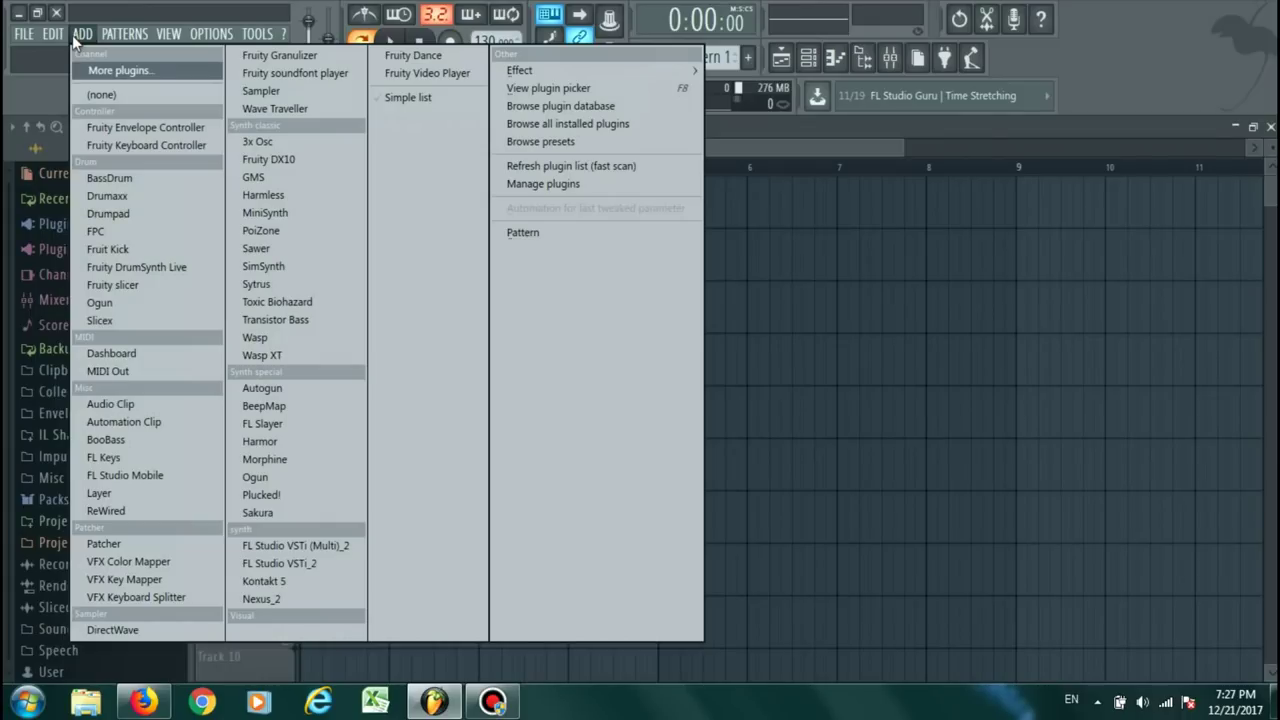
mouse_move(124, 33)
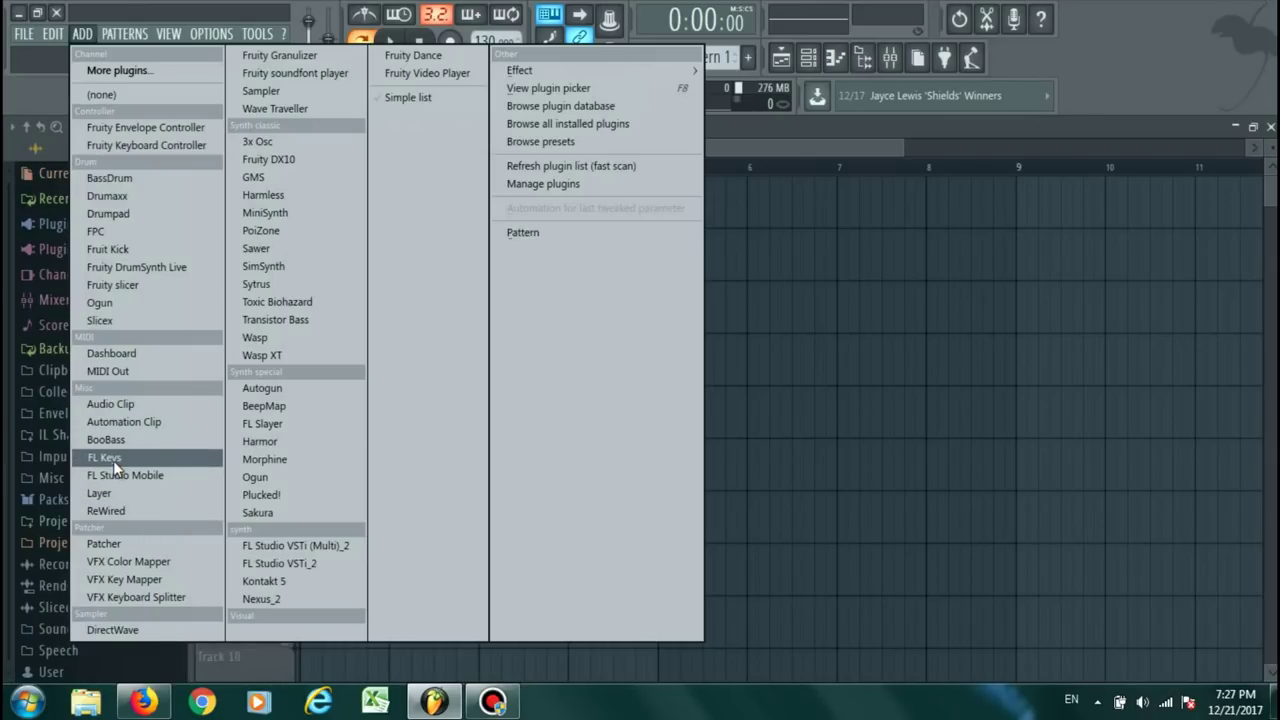
mouse_move(168, 33)
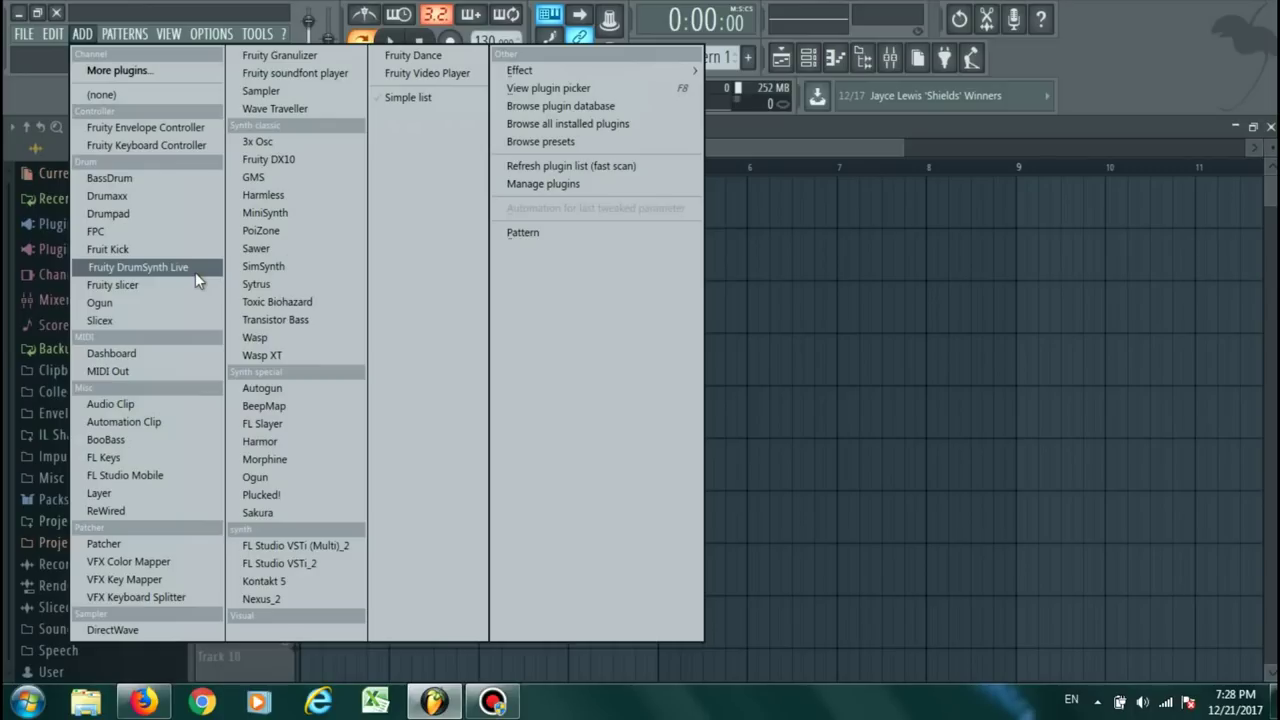
left_click(23, 33)
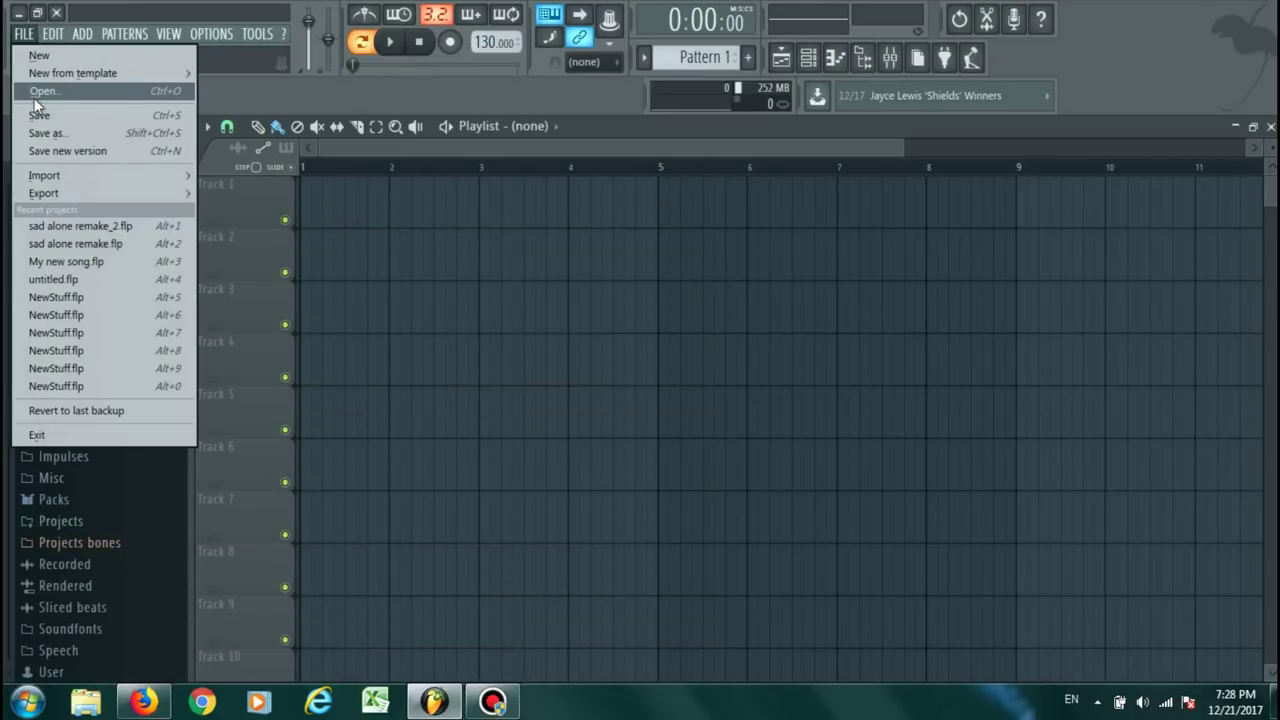
left_click(279, 111)
Examine the pattern commands, the window and layout views, and the system and project options.
left_click(125, 35)
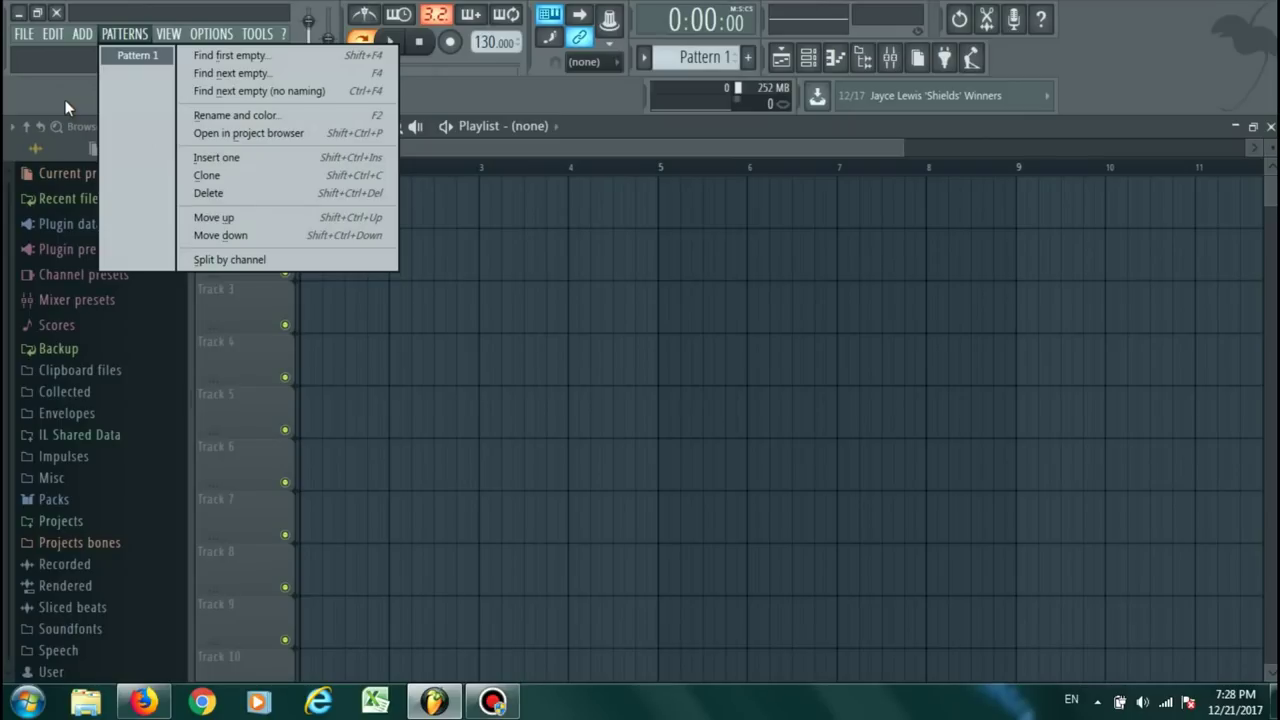
left_click(65, 100)
left_click(165, 38)
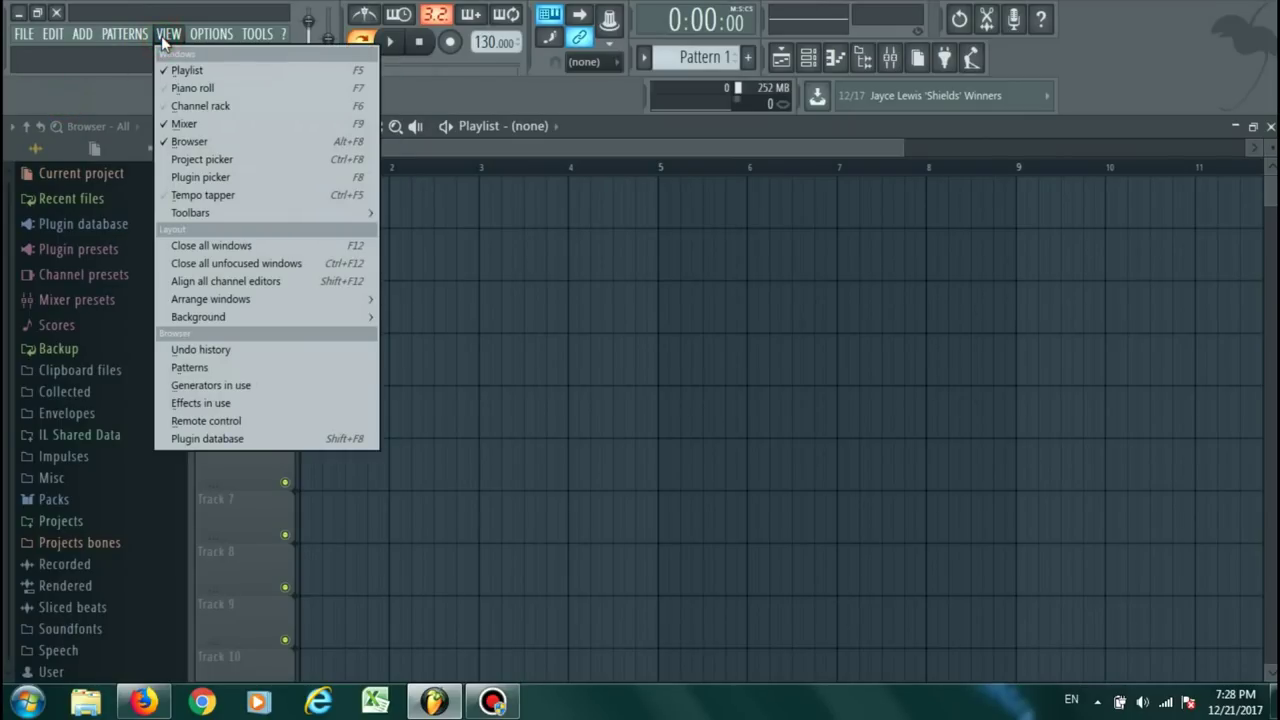
mouse_move(197, 33)
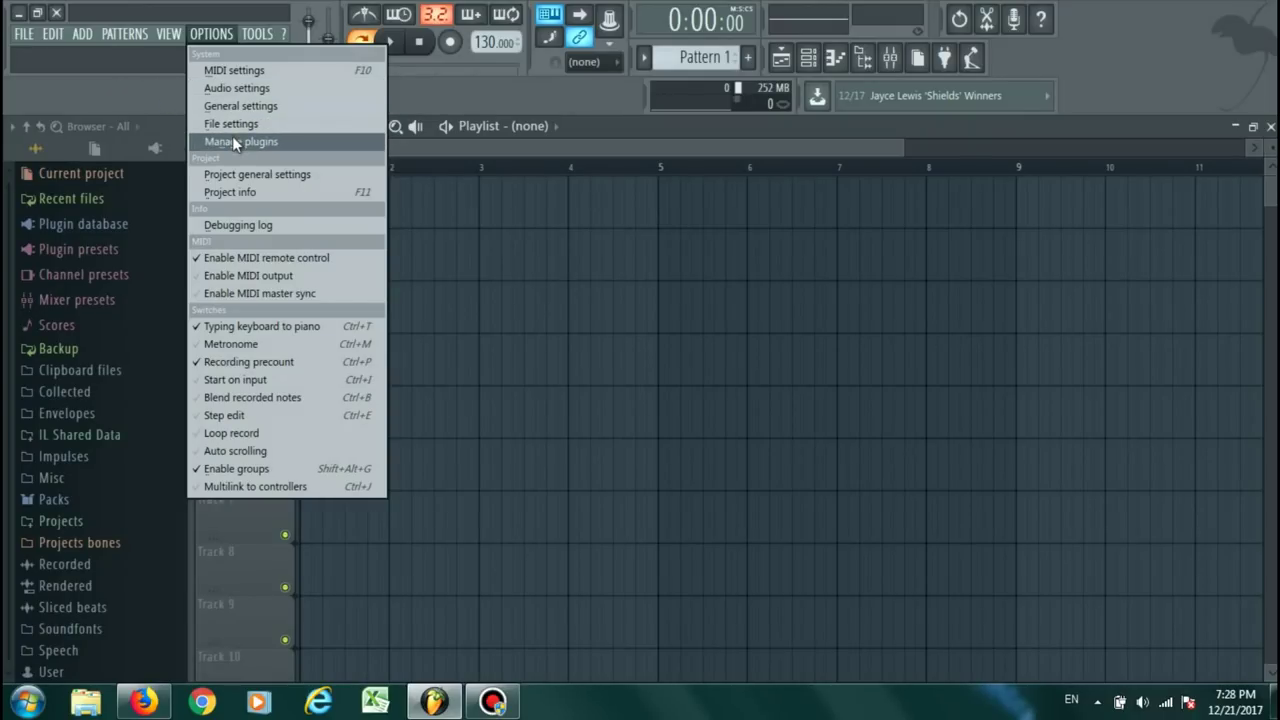
left_click(147, 93)
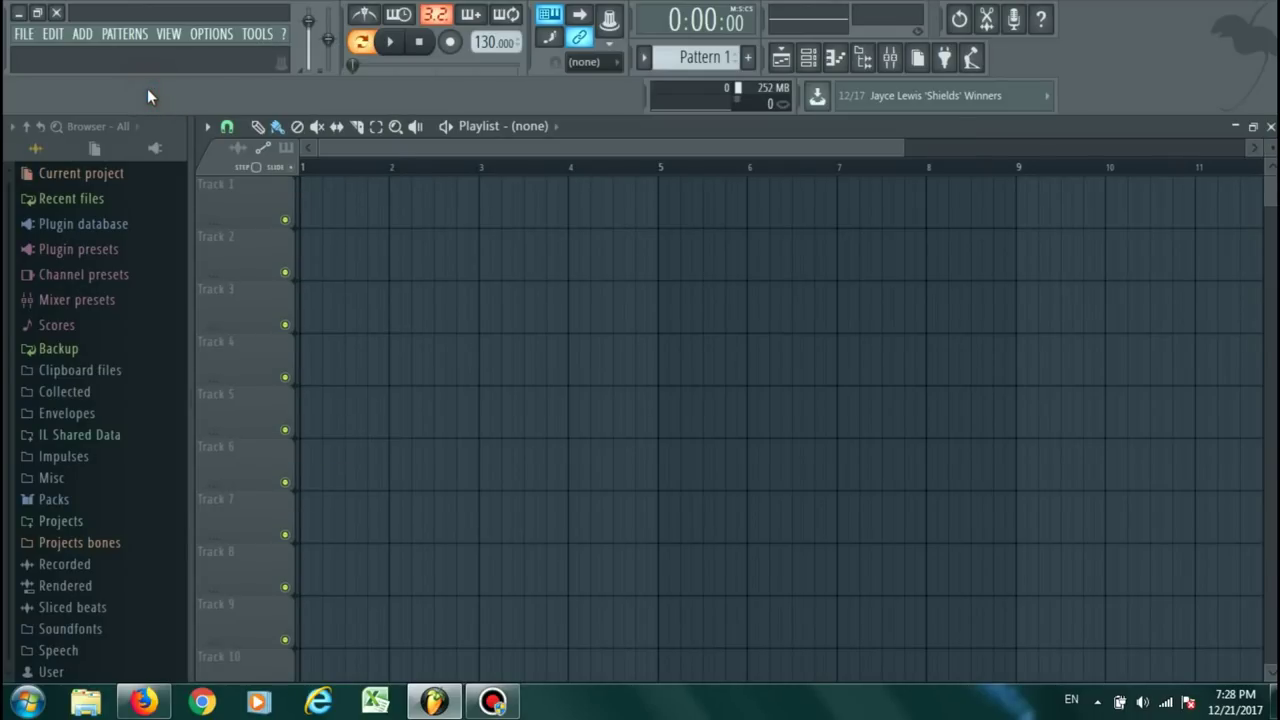
Turn on the metronome and start playback of the empty pattern.
left_click(370, 17)
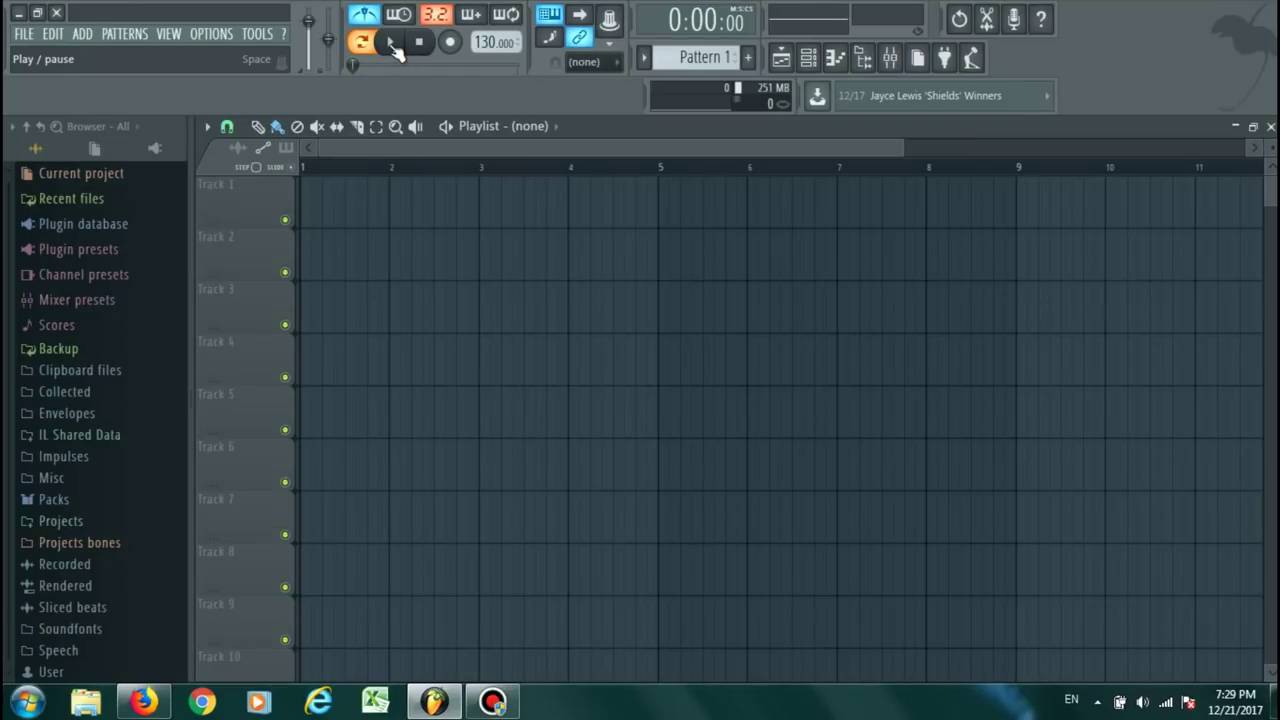
left_click(393, 44)
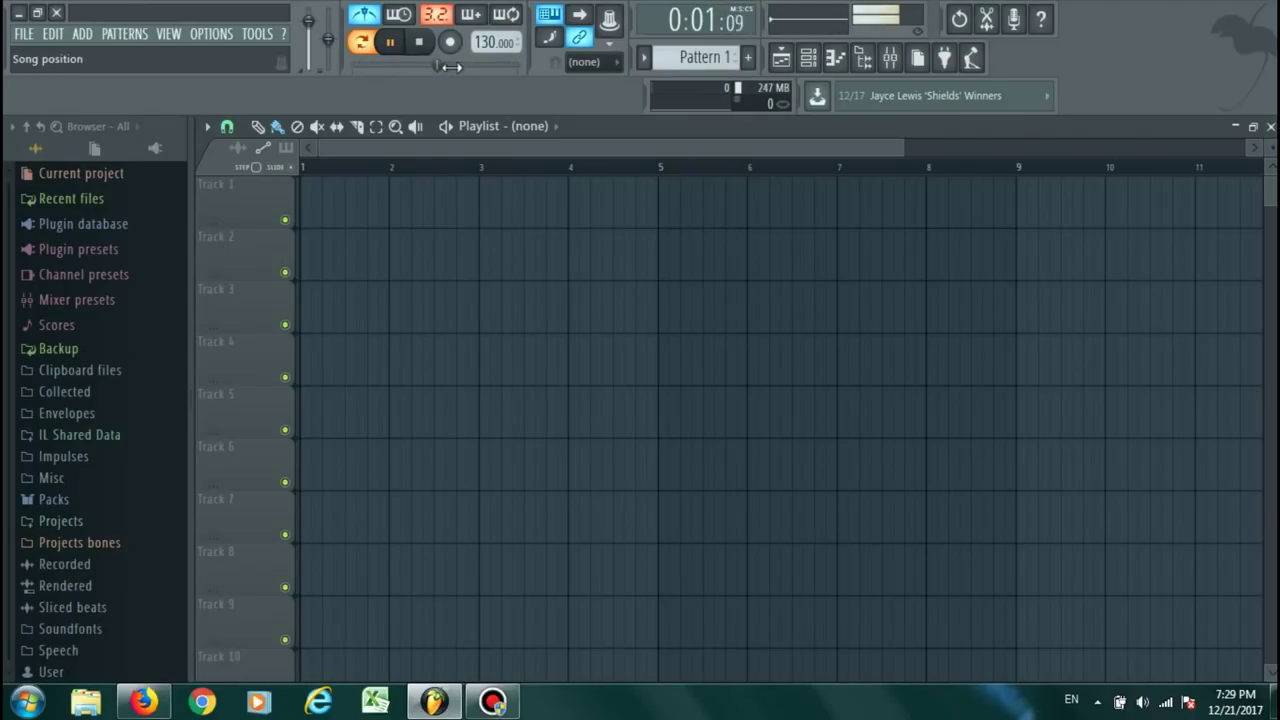
Pause the pattern playback and switch the transport to song mode.
left_click(392, 43)
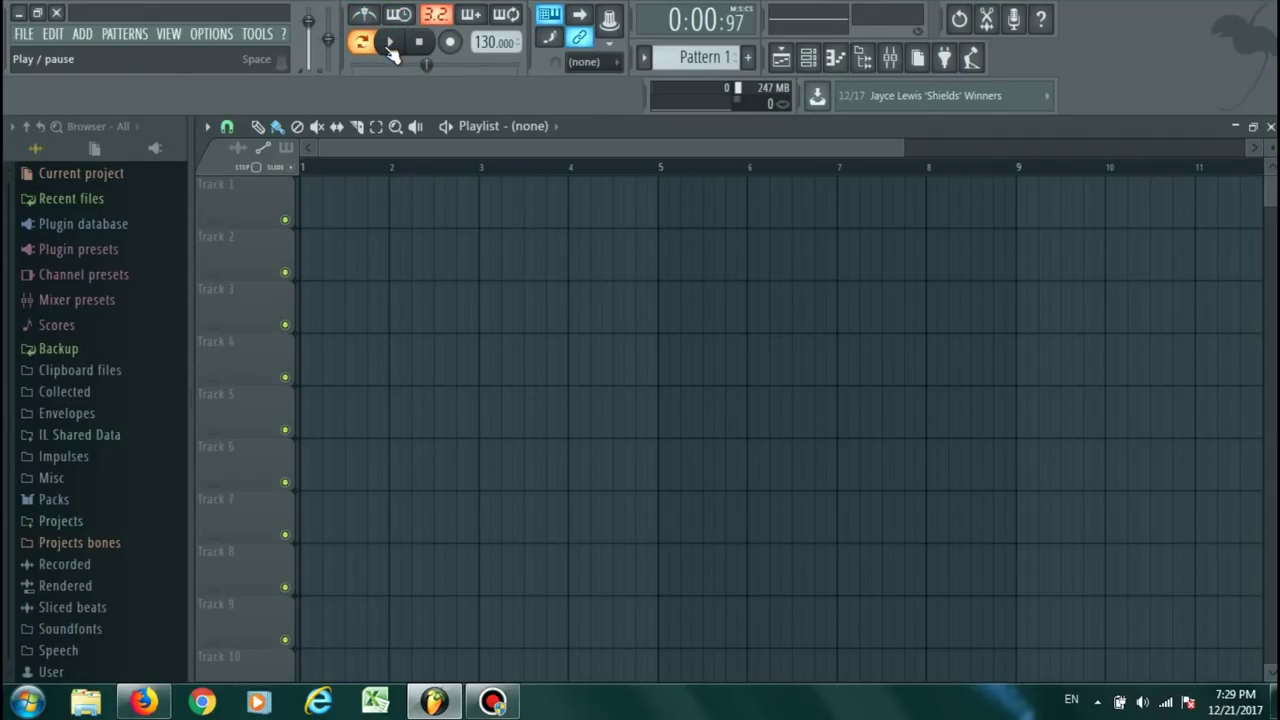
left_click(362, 45)
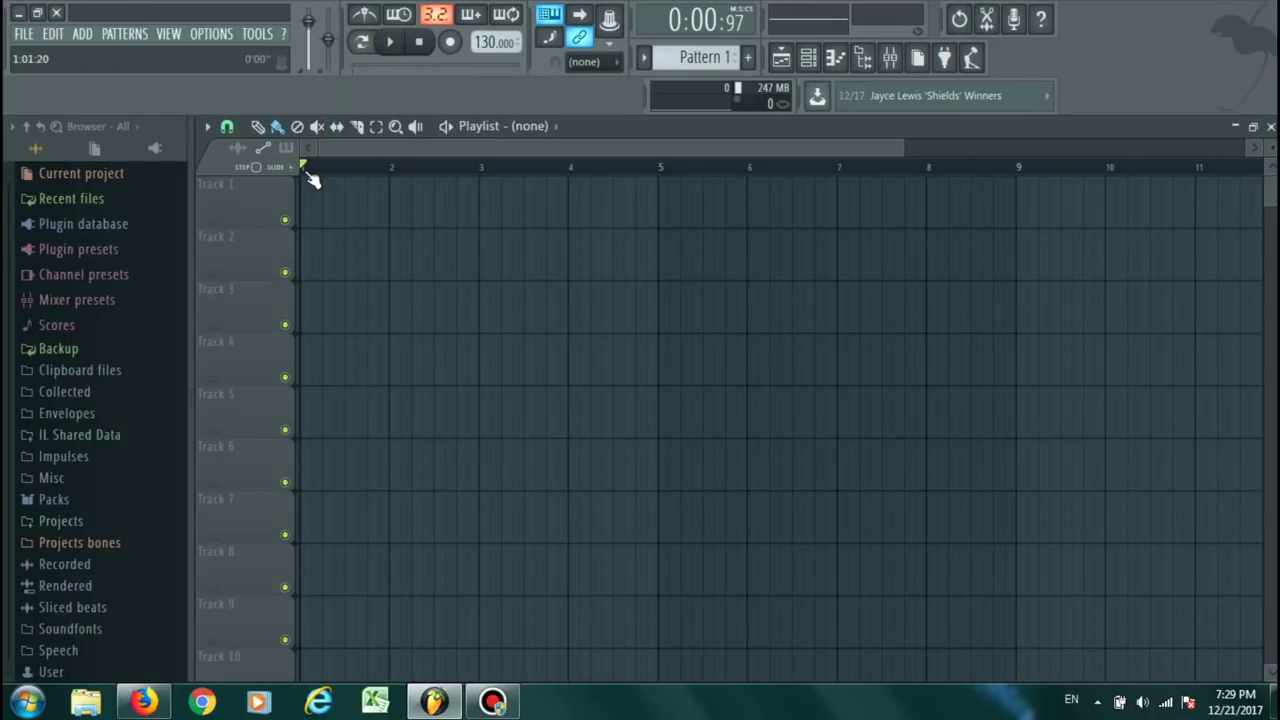
Show the channel rack and play the first eight Kick steps in pattern mode, moving the rack aside.
left_click(806, 60)
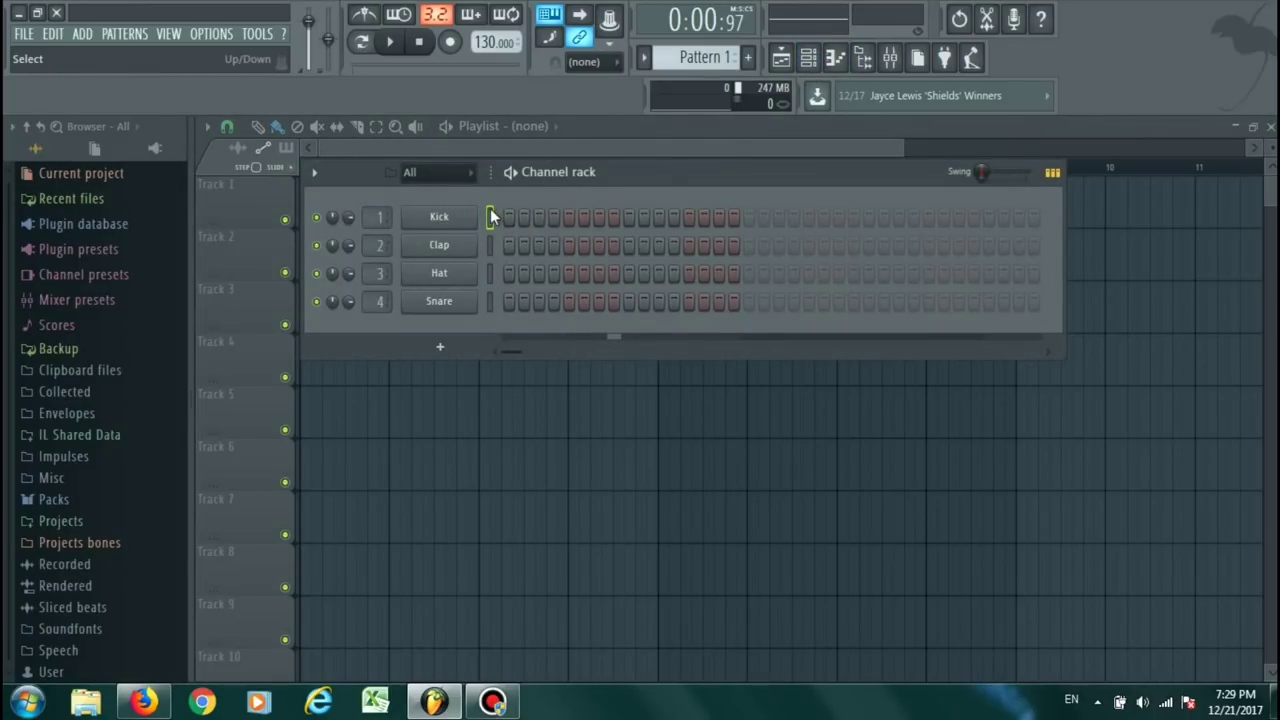
left_click(361, 41)
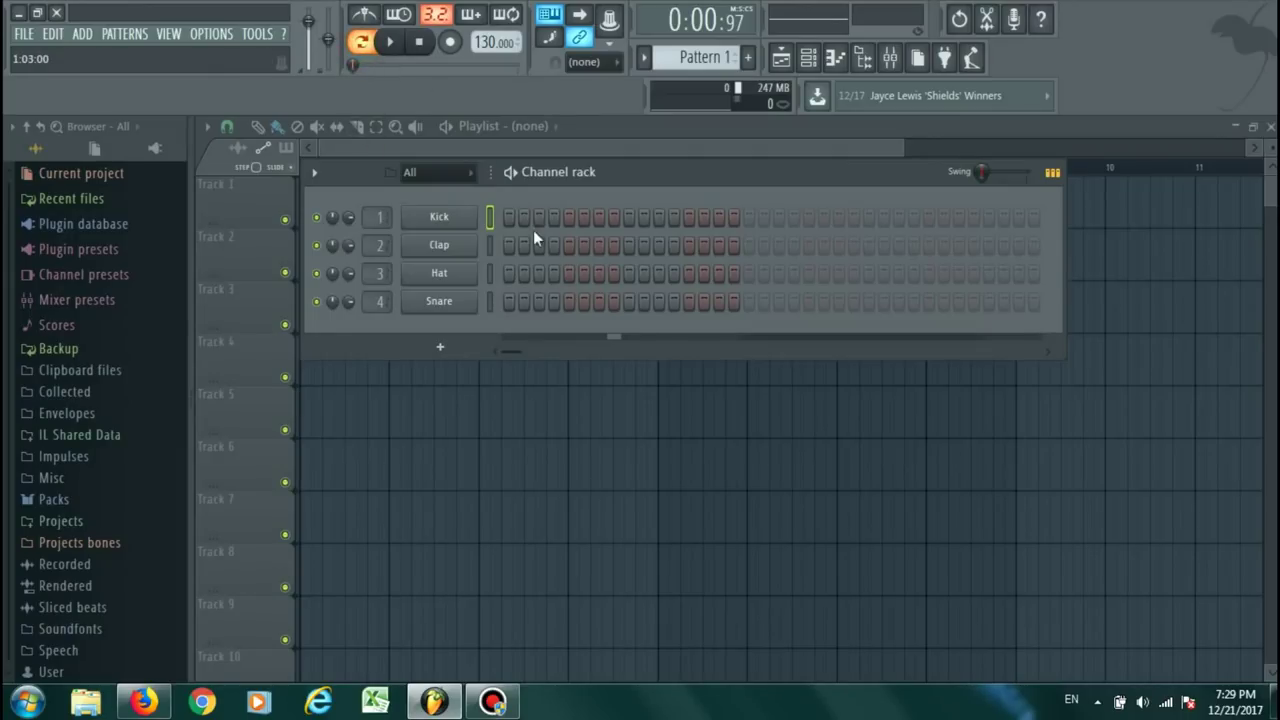
left_click(390, 42)
left_click(390, 42)
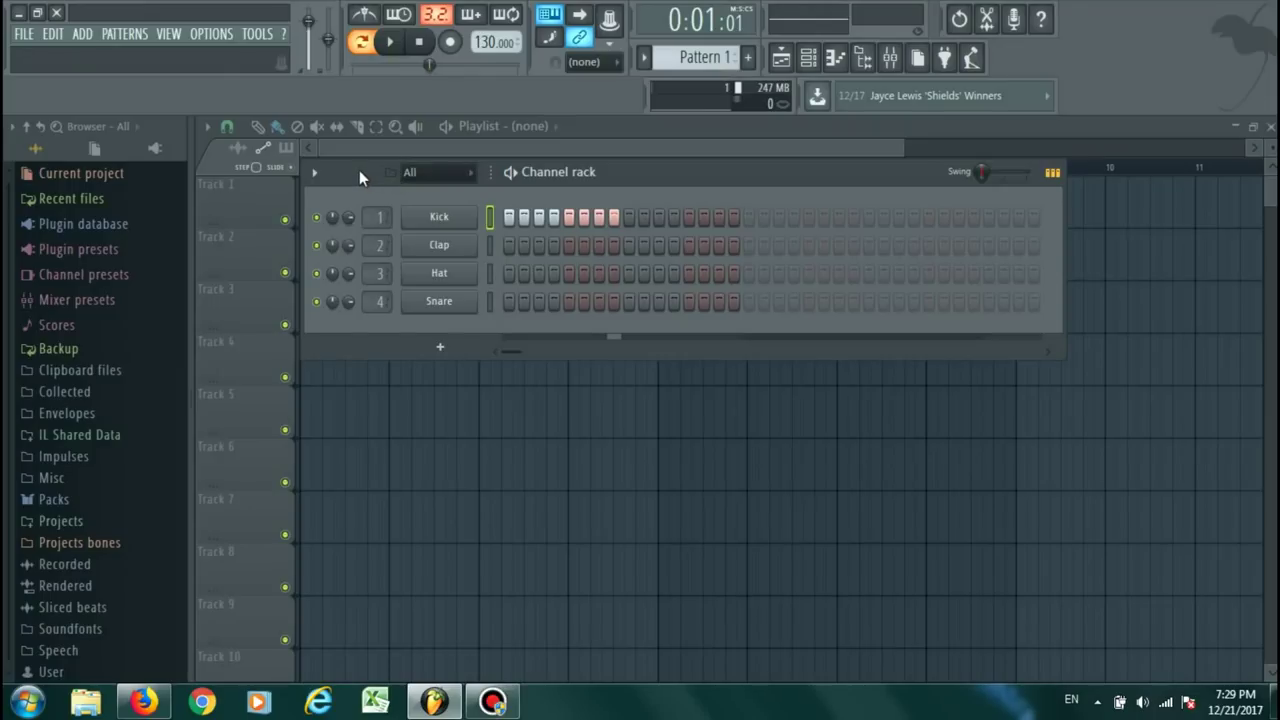
left_click_drag(359, 170, 623, 179)
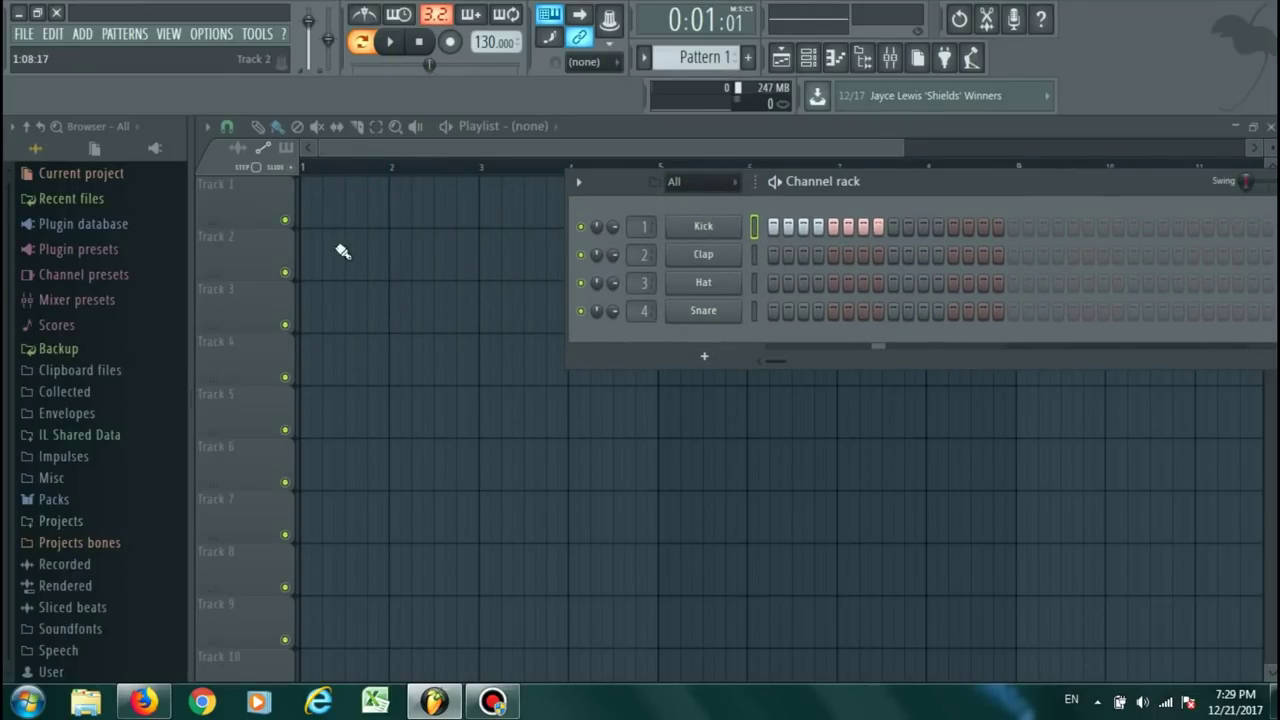
Show the playlist, play it briefly in song mode and return the playhead to the start of bar 1.
left_click(784, 62)
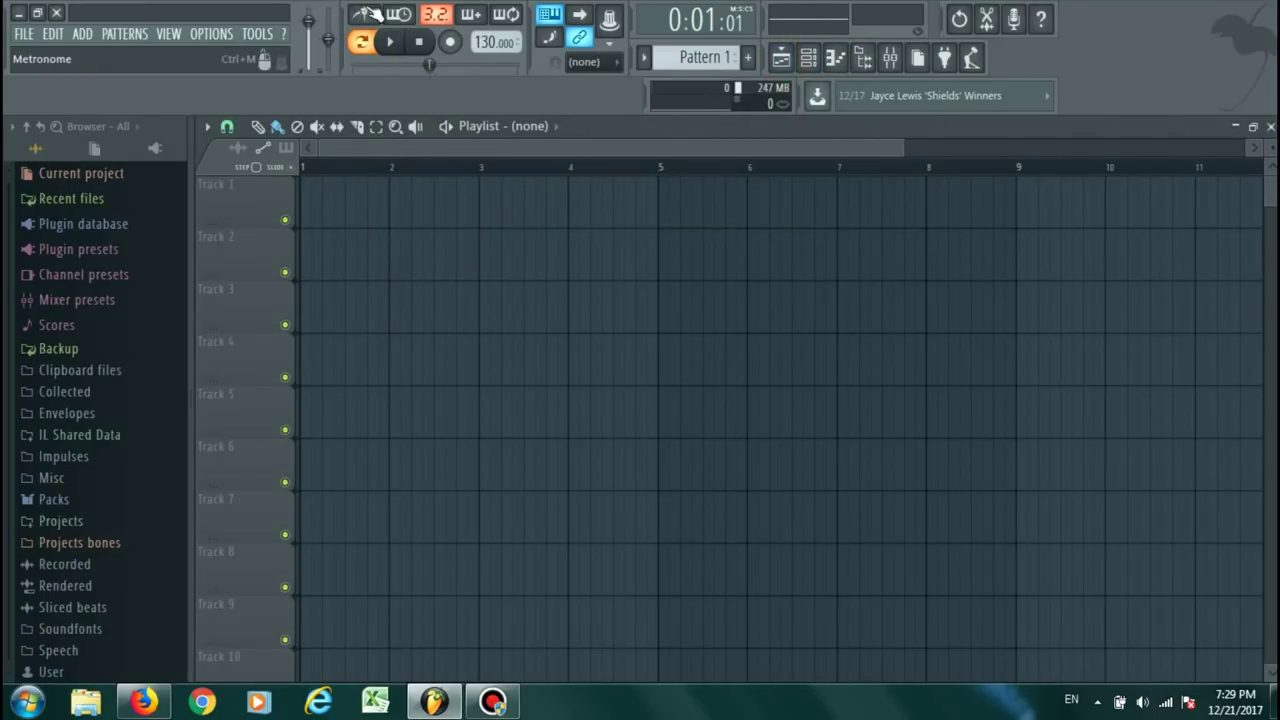
left_click(391, 44)
left_click(393, 45)
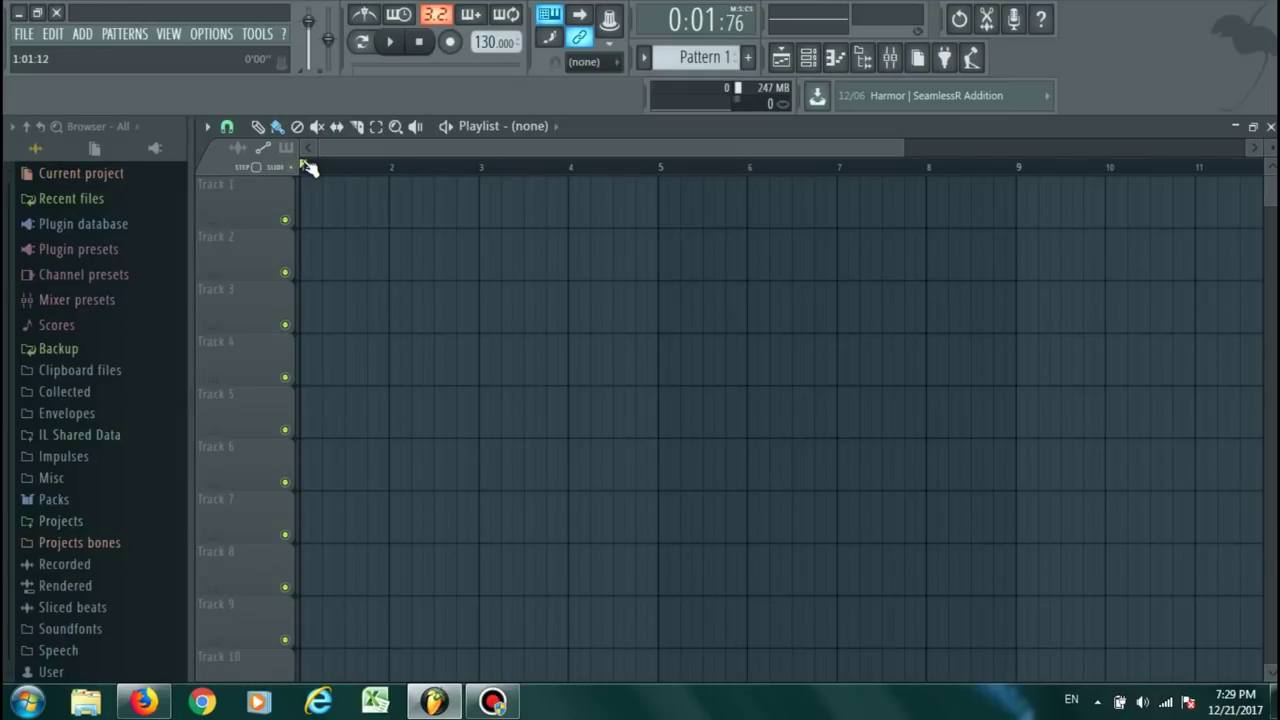
left_click(391, 42)
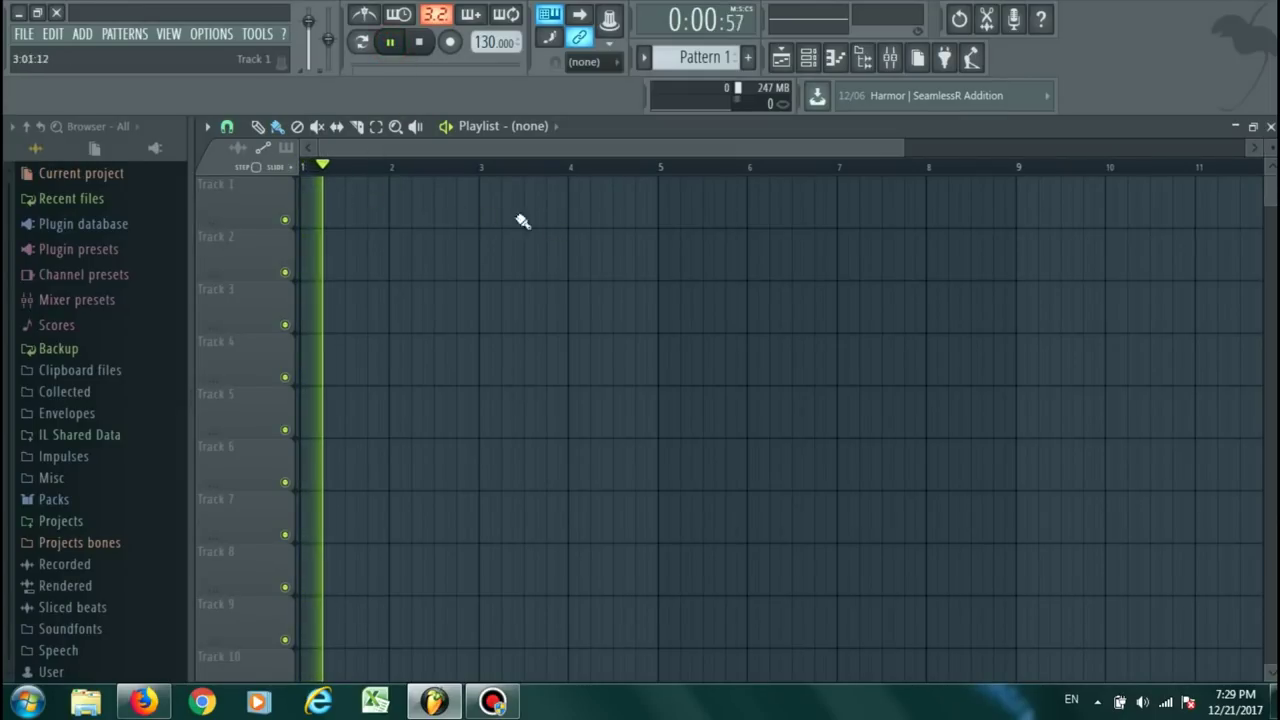
left_click(391, 42)
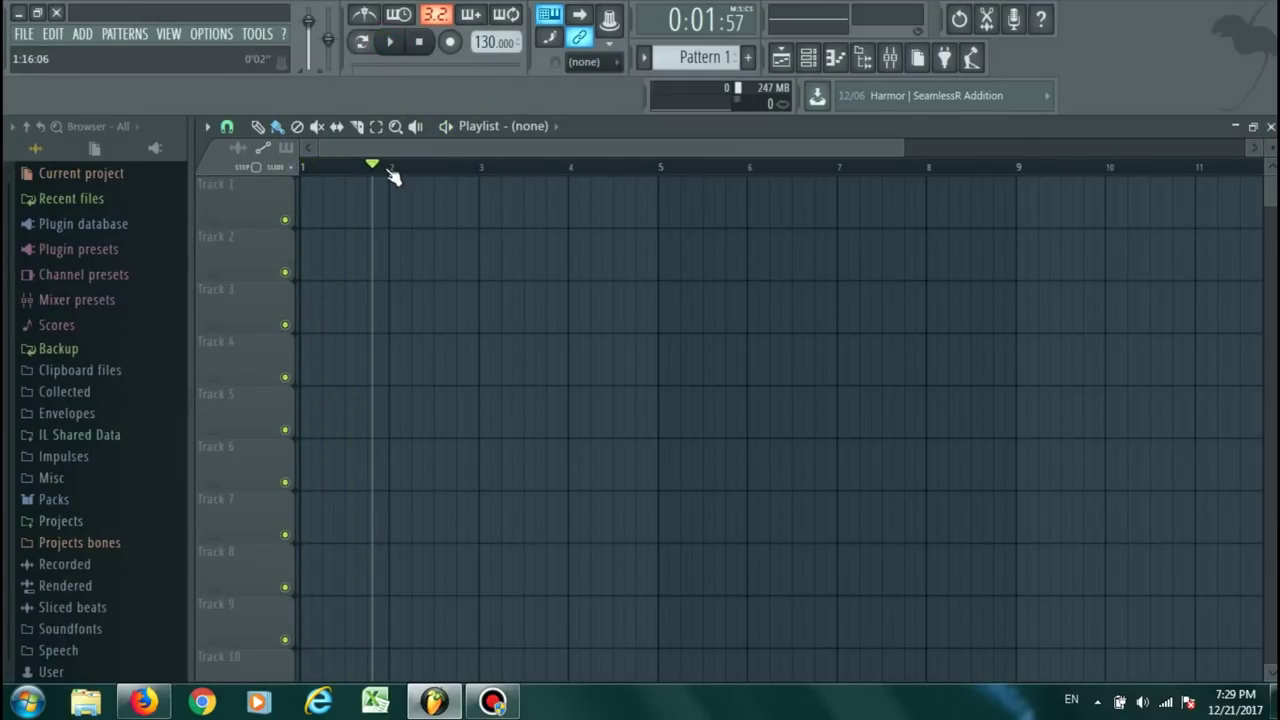
left_click_drag(383, 170, 303, 166)
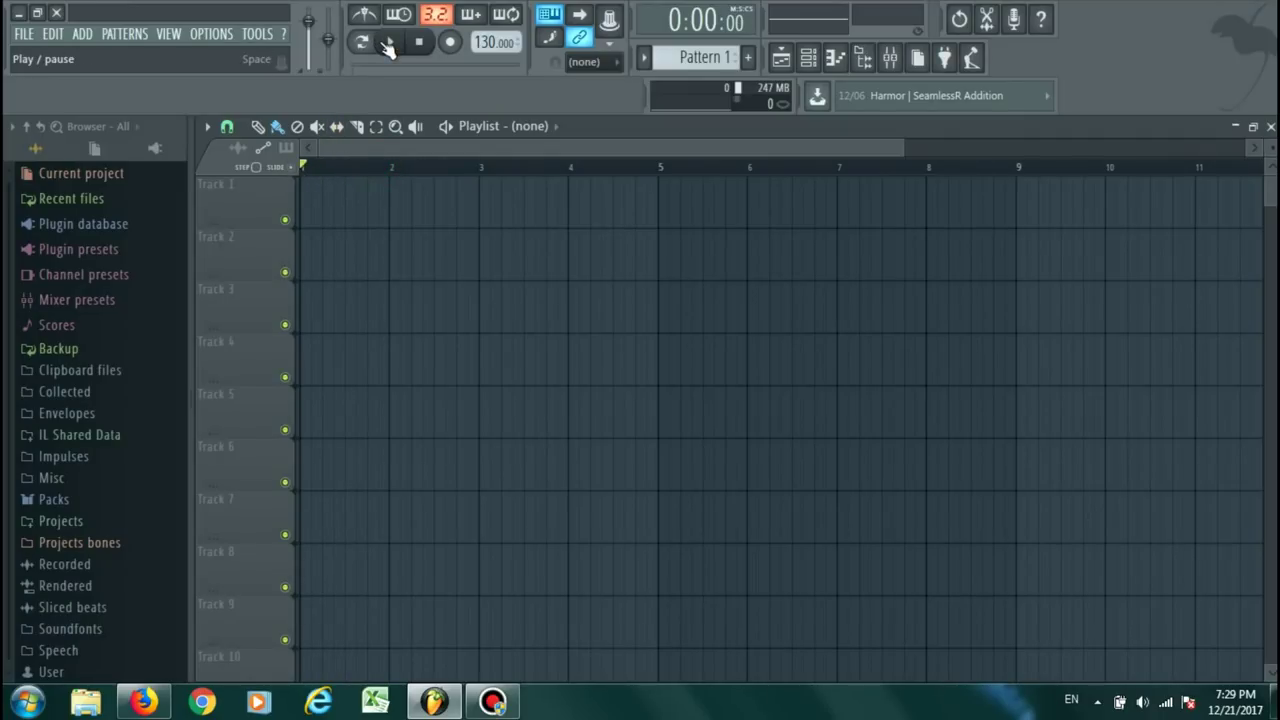
Place the channel rack over the middle of the playlist and demonstrate the play, pause and stop transport controls.
left_click(808, 57)
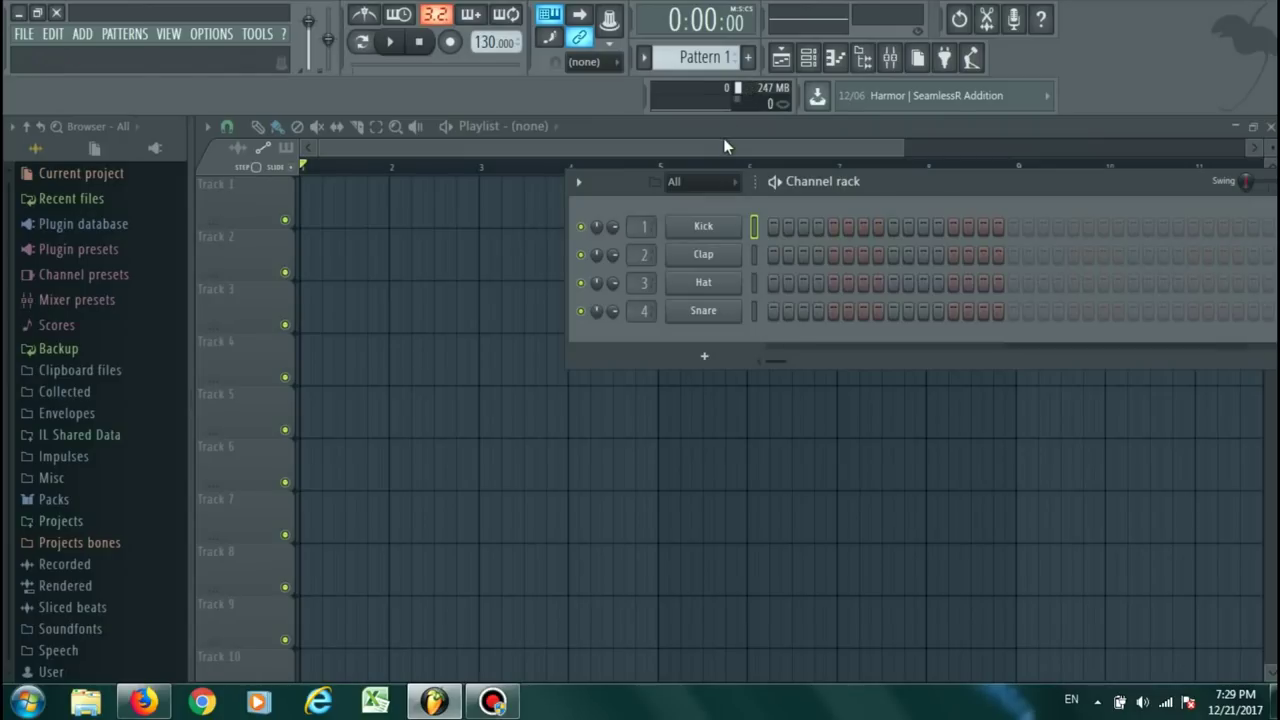
left_click_drag(930, 185, 694, 158)
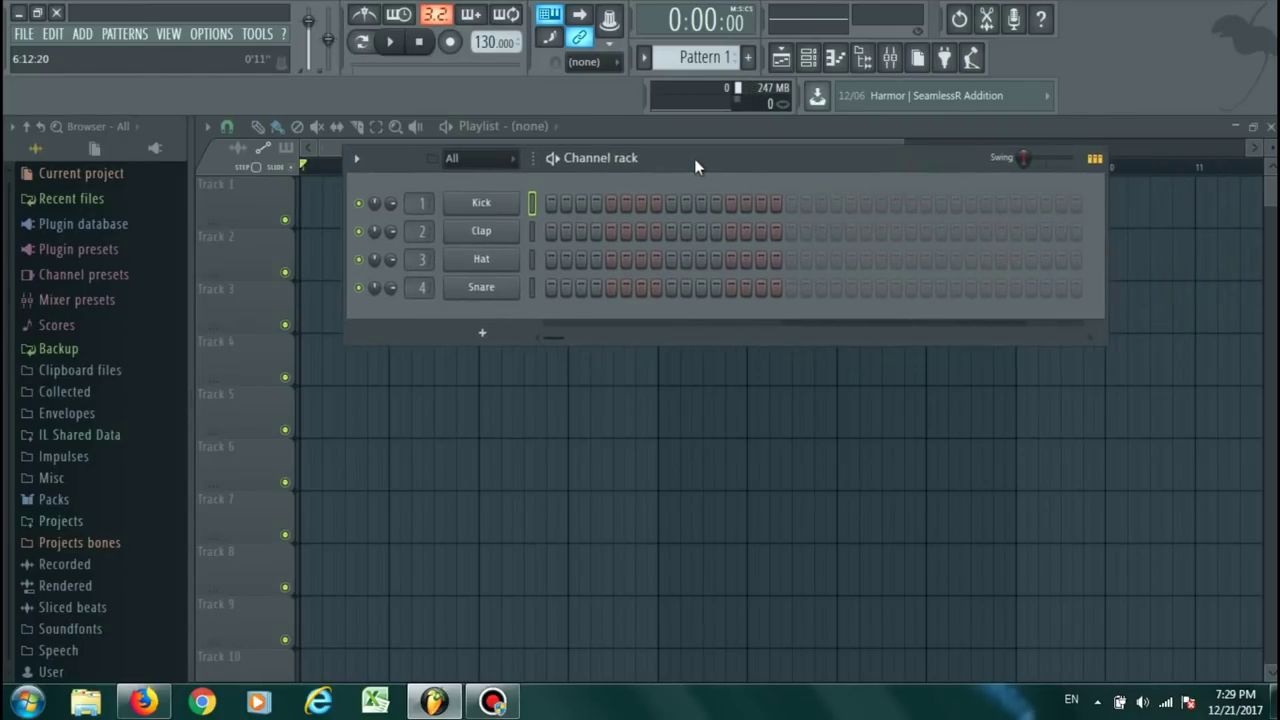
left_click(393, 44)
left_click(419, 42)
left_click(391, 45)
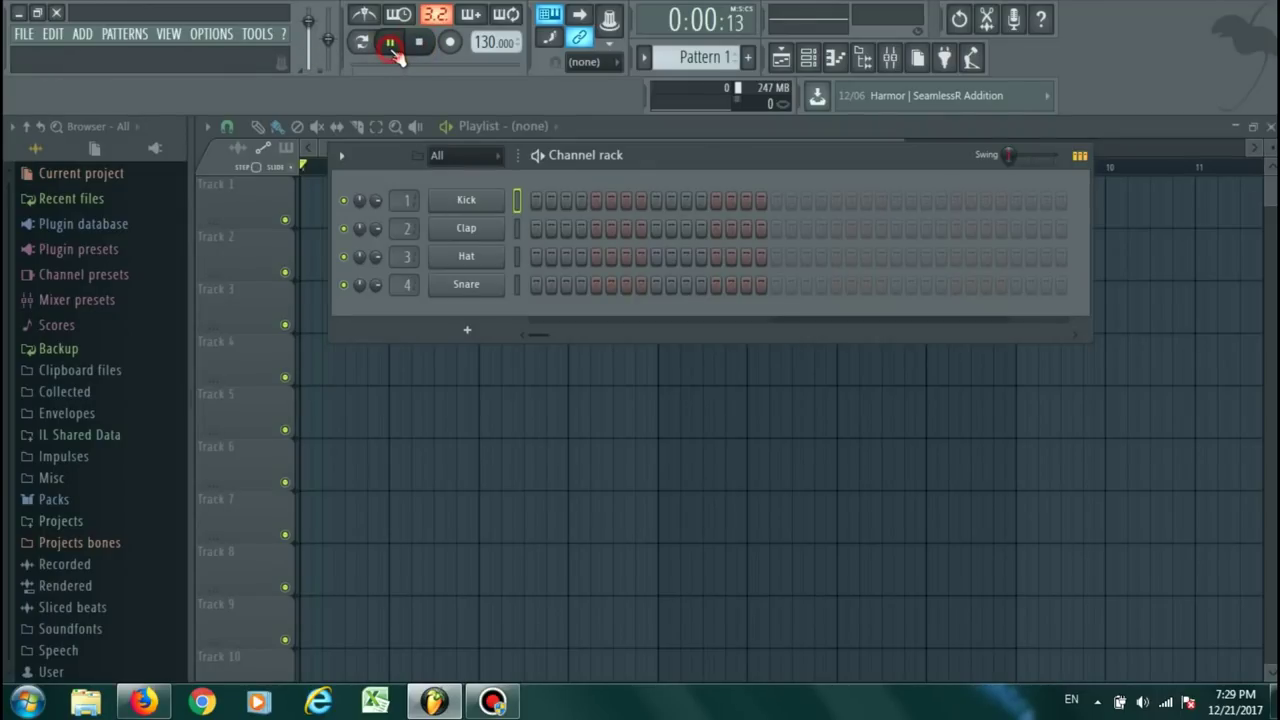
left_click(391, 46)
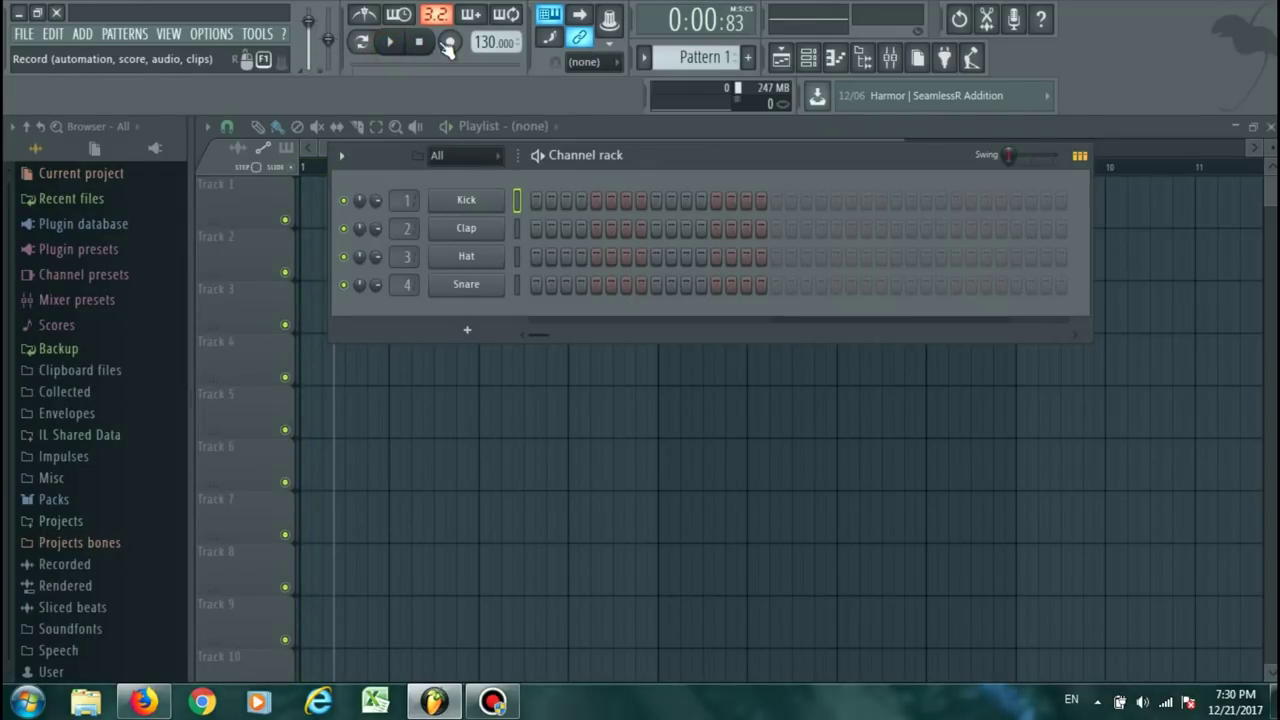
left_click(419, 42)
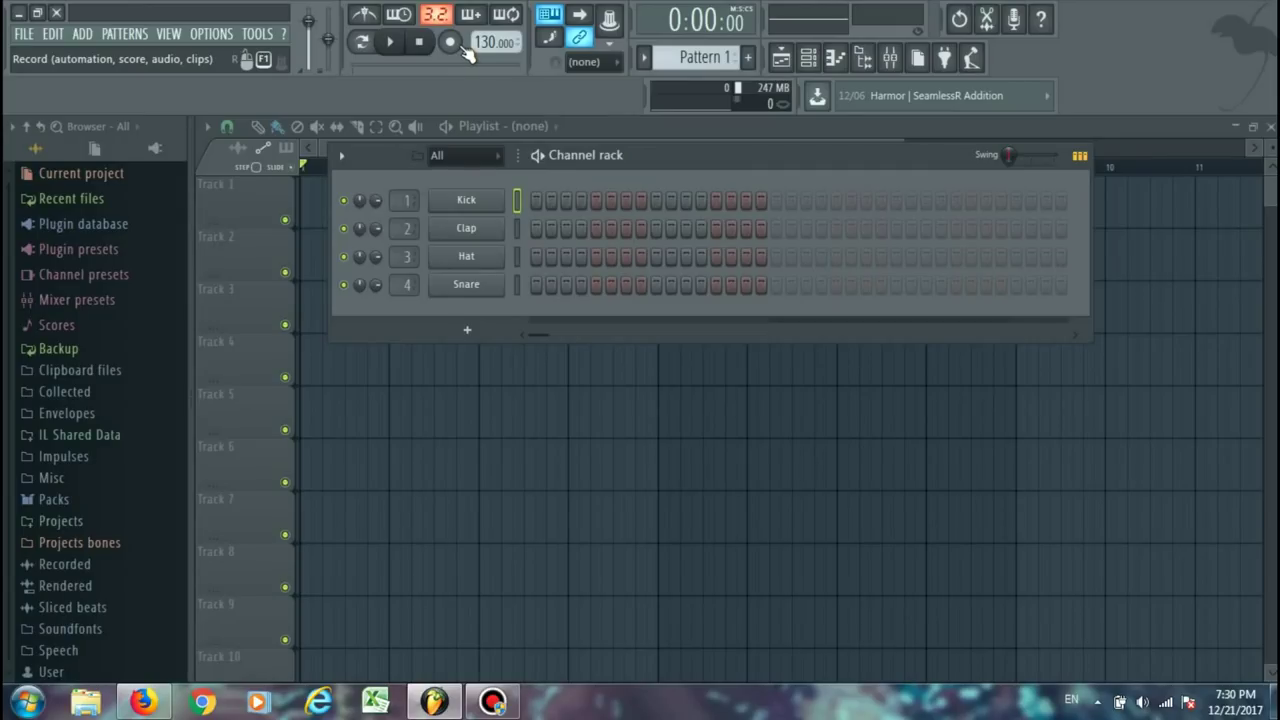
Open the Kick channel's piano roll and bring the channel rack up in front of it.
left_click(833, 58)
left_click(245, 362)
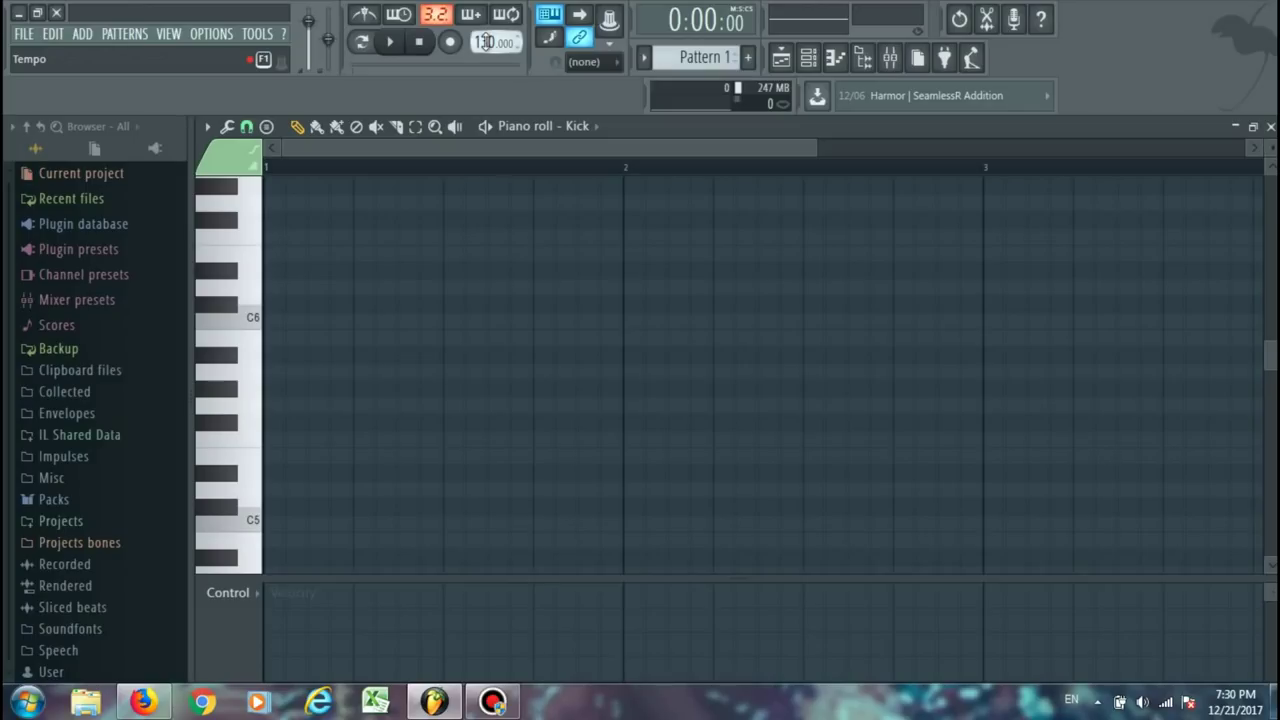
left_click(808, 57)
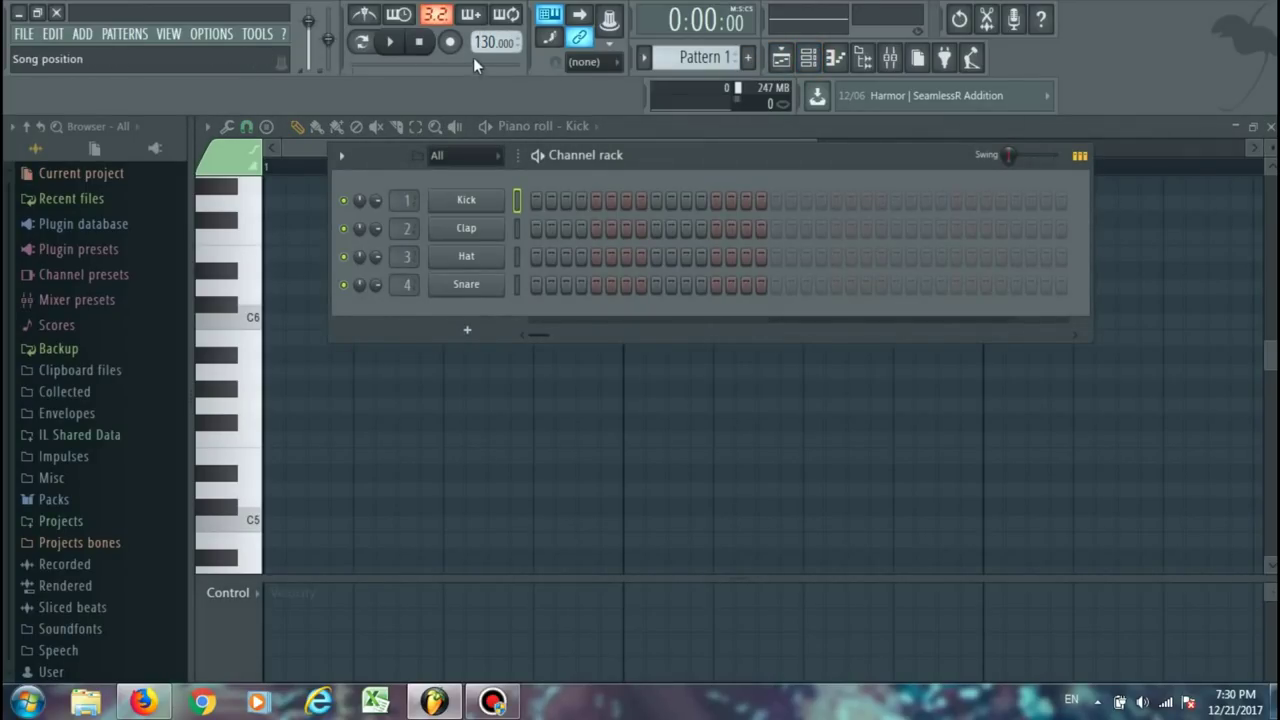
Fill all 16 Kick steps and audition them in pattern mode at a tempo of 200 BPM.
left_click_drag(496, 42, 496, 30)
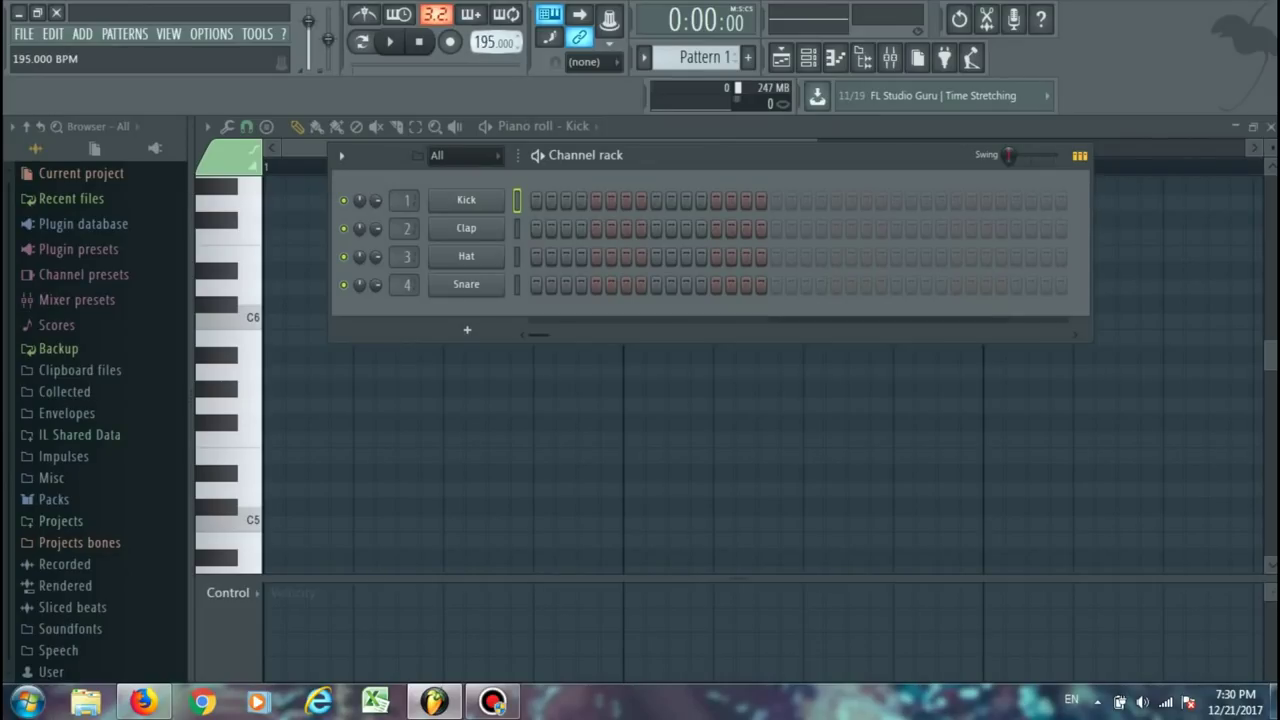
left_click_drag(496, 42, 496, 45)
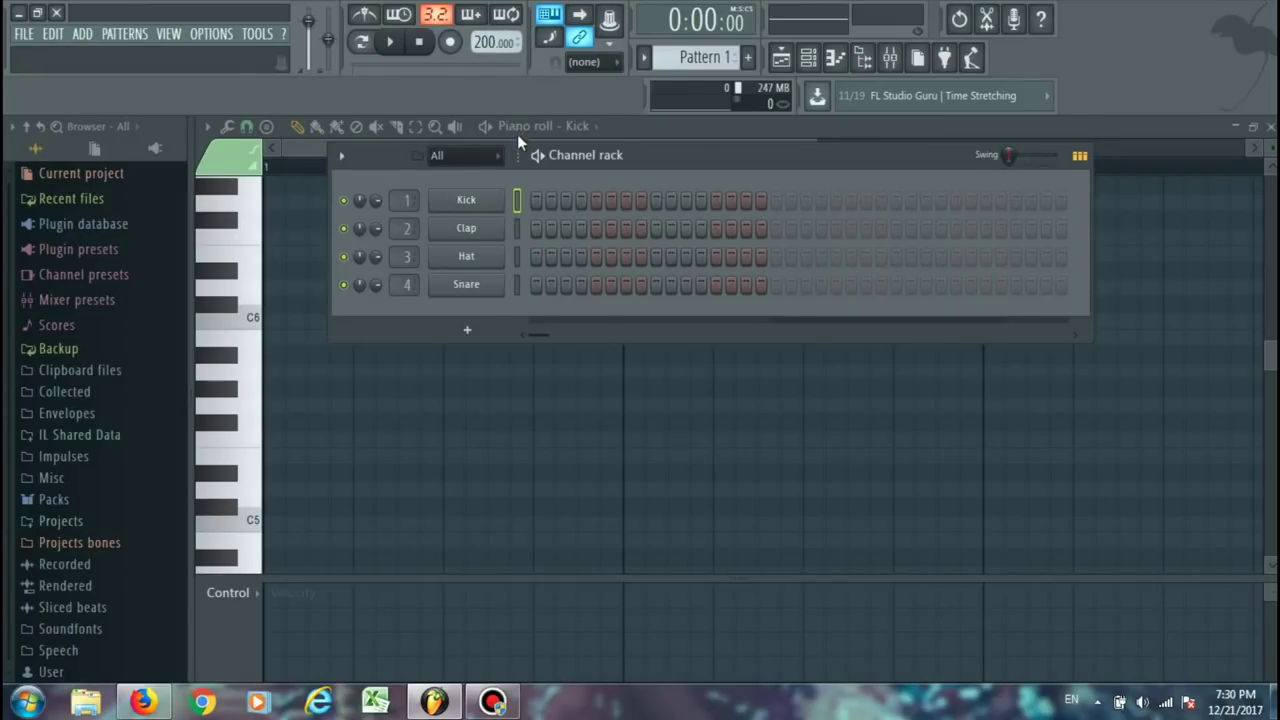
mouse_move(539, 202)
left_mouse_down()
mouse_move(663, 195)
mouse_move(753, 209)
left_mouse_up()
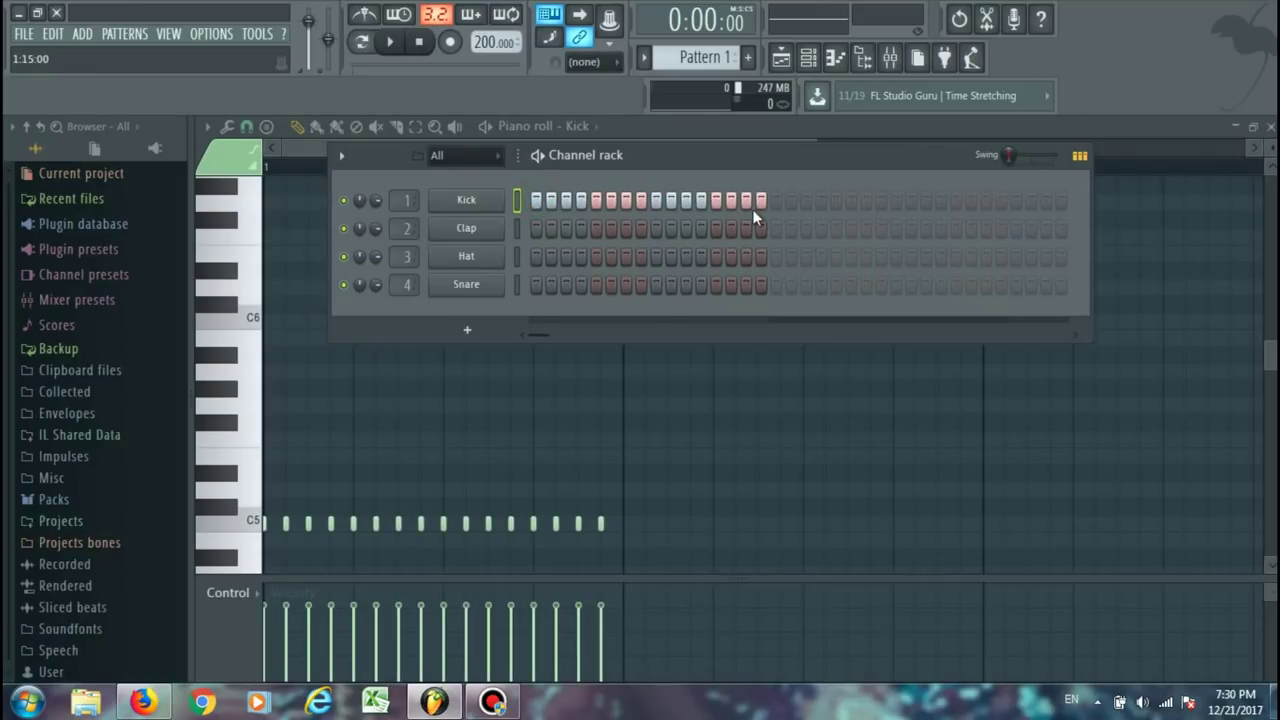
key("space")
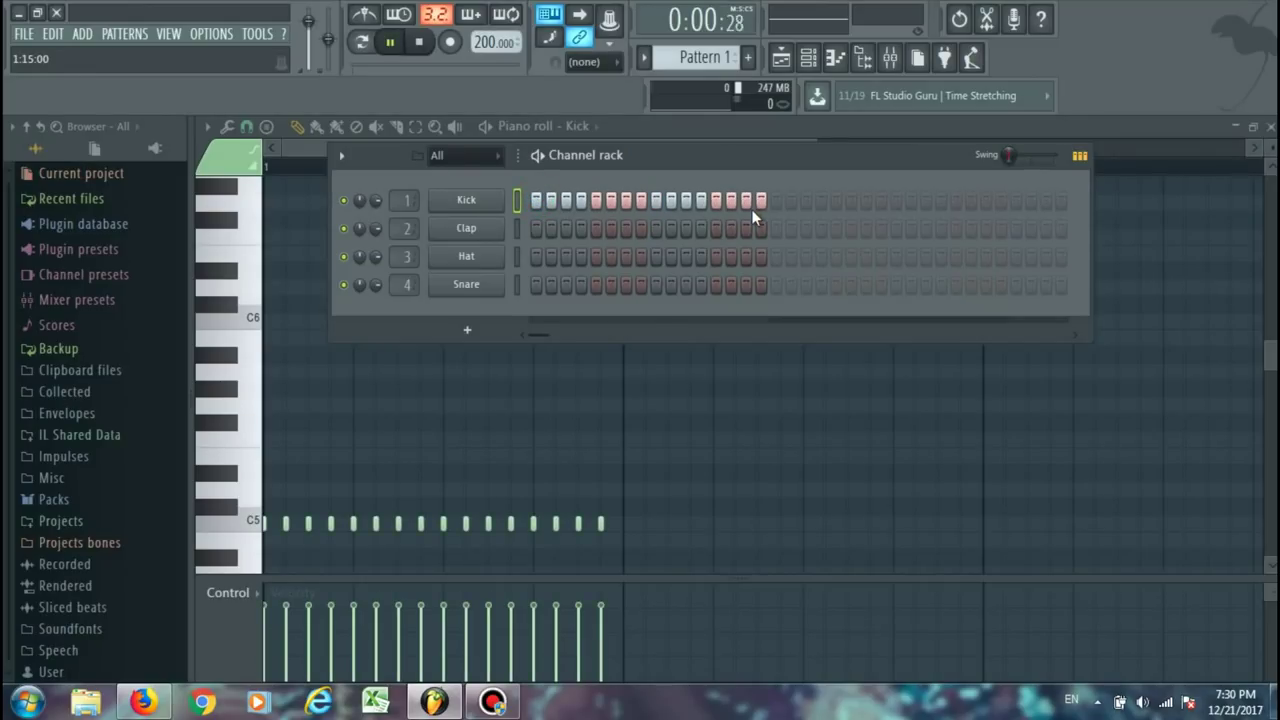
left_click(362, 42)
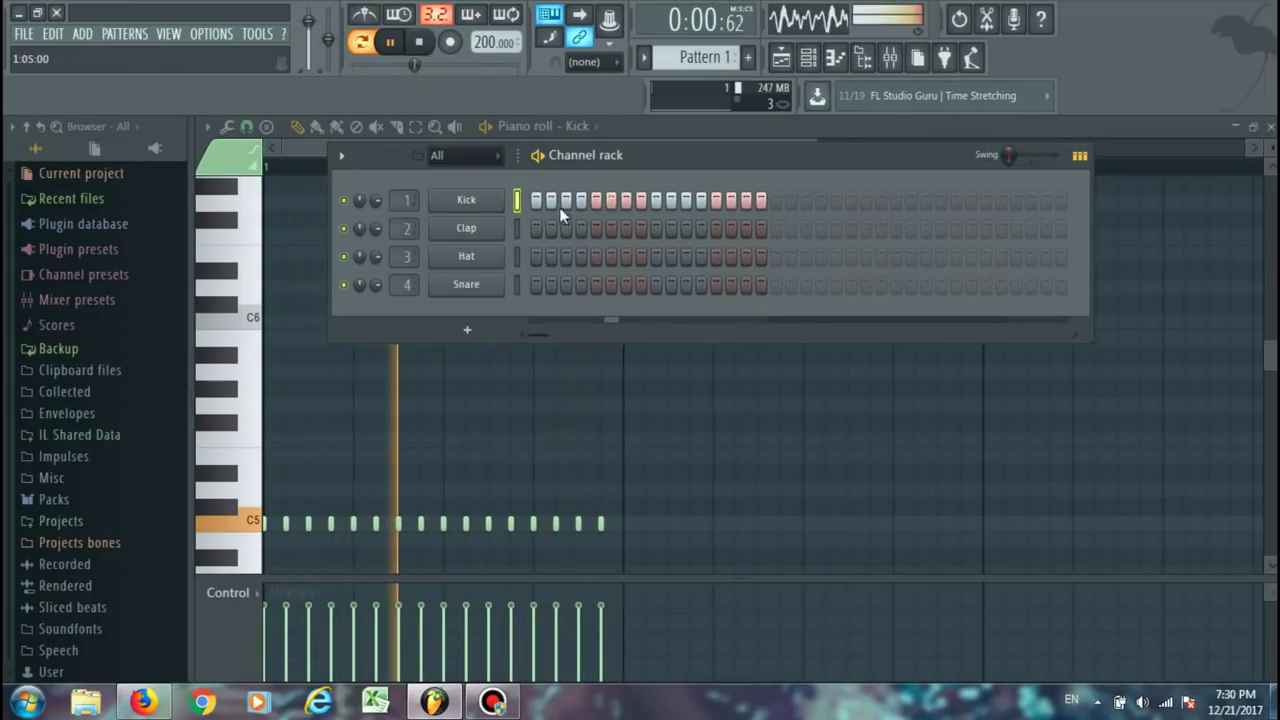
left_click(390, 42)
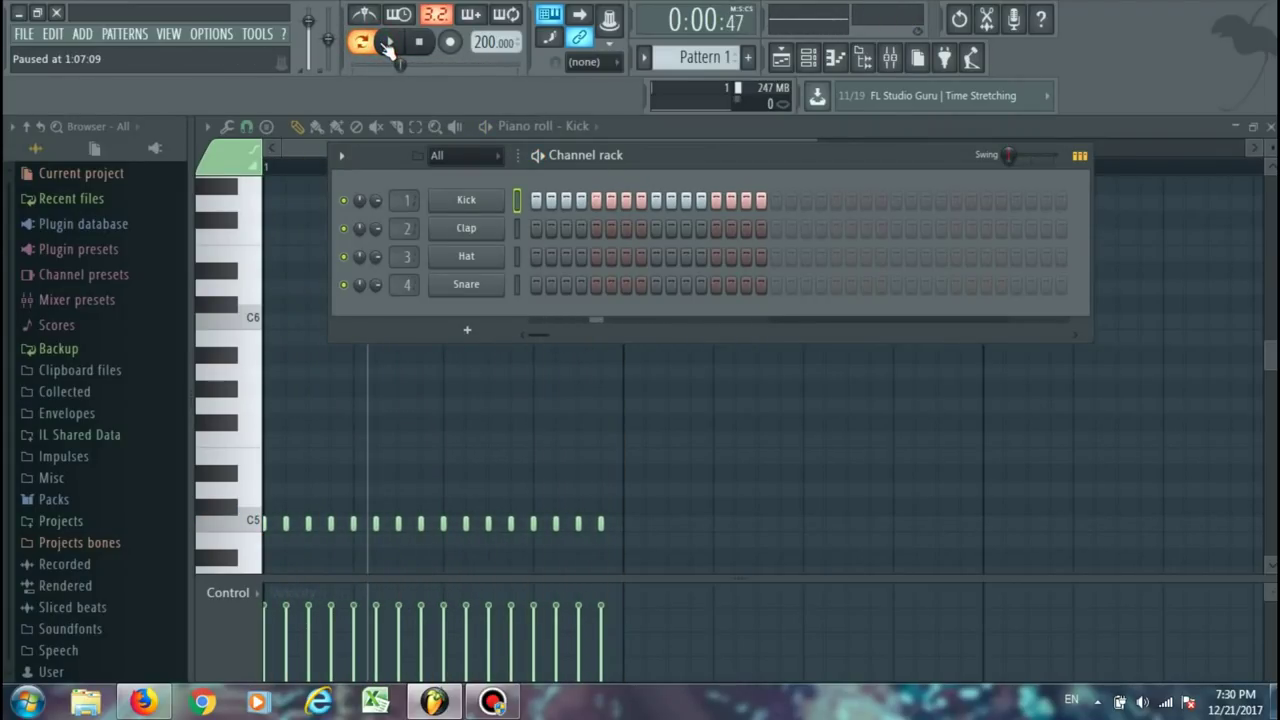
Audition the kick pattern at 100 BPM, and again with the tempo lowered to 50 BPM.
mouse_move(483, 42)
left_mouse_down()
mouse_move(483, 60)
mouse_move(481, 41)
left_mouse_up()
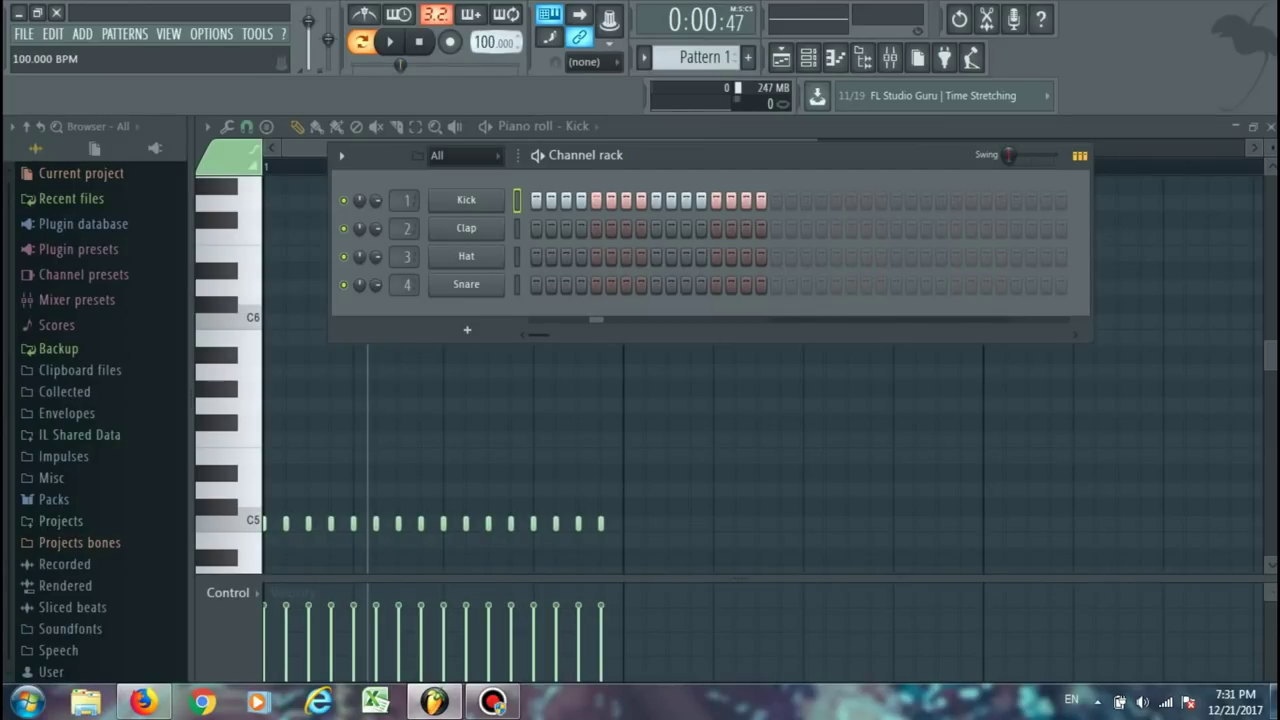
key("space")
key("space")
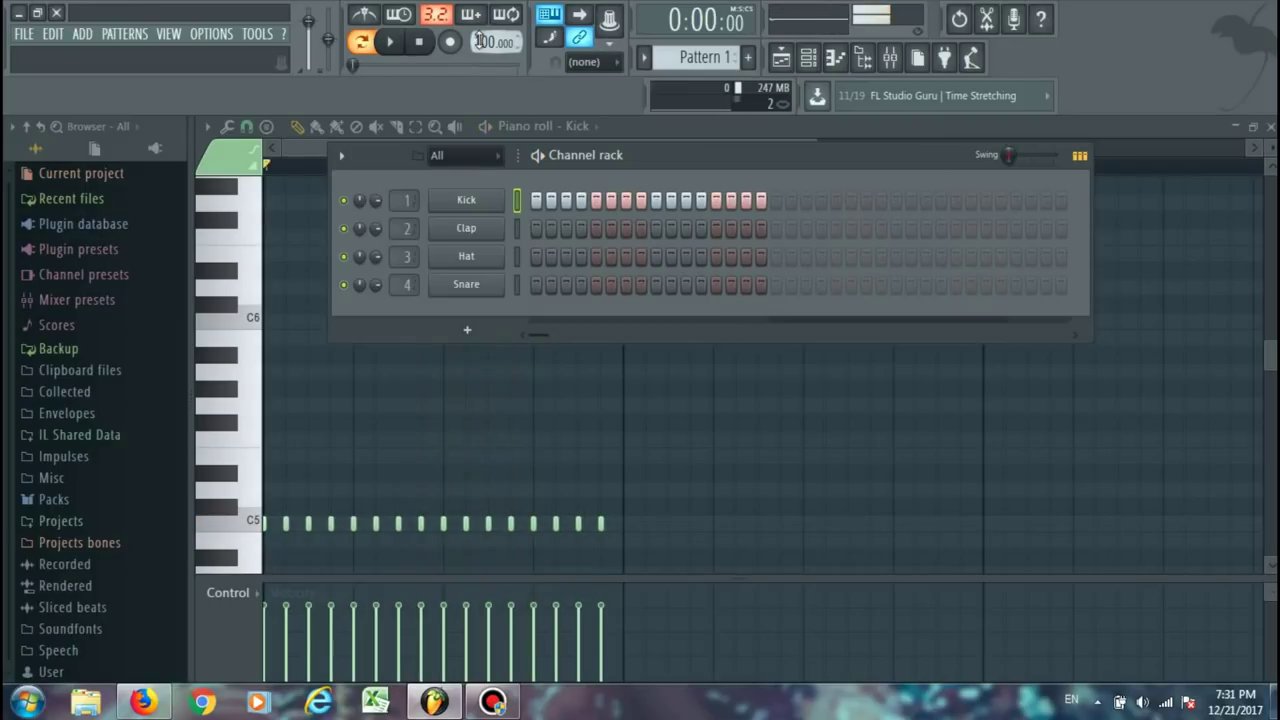
left_click_drag(481, 42, 481, 59)
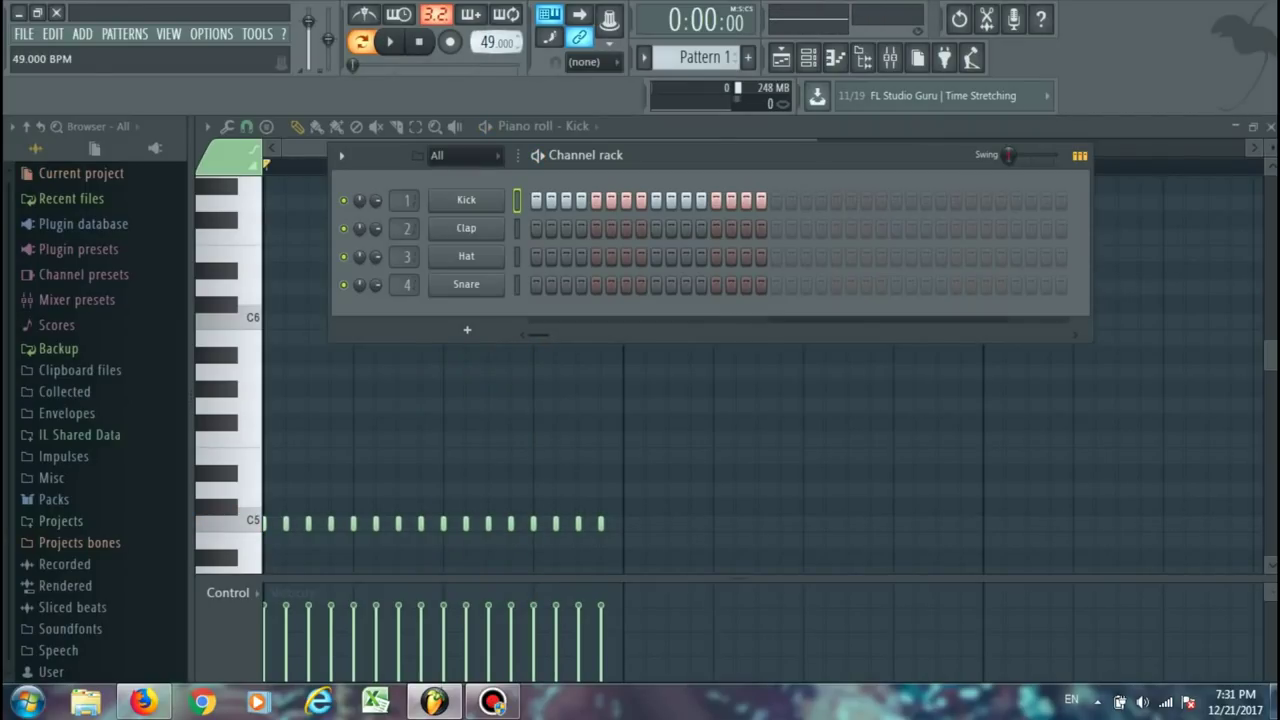
key("space")
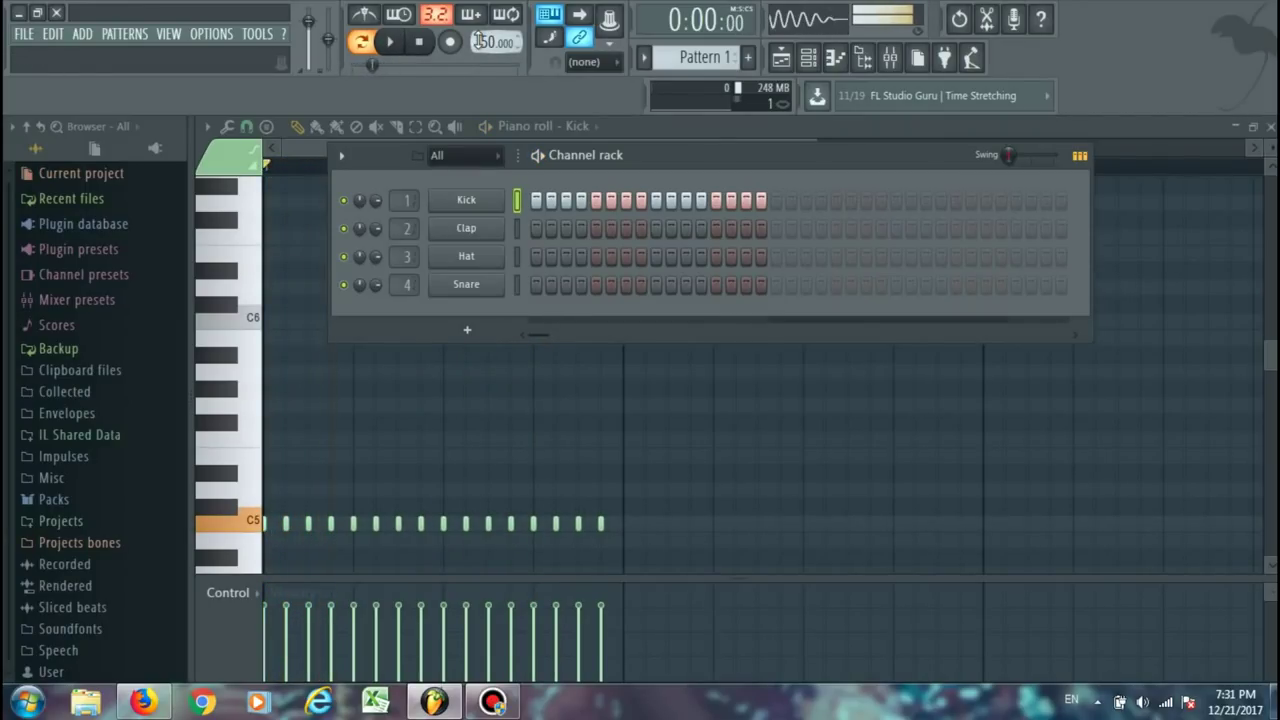
key("space")
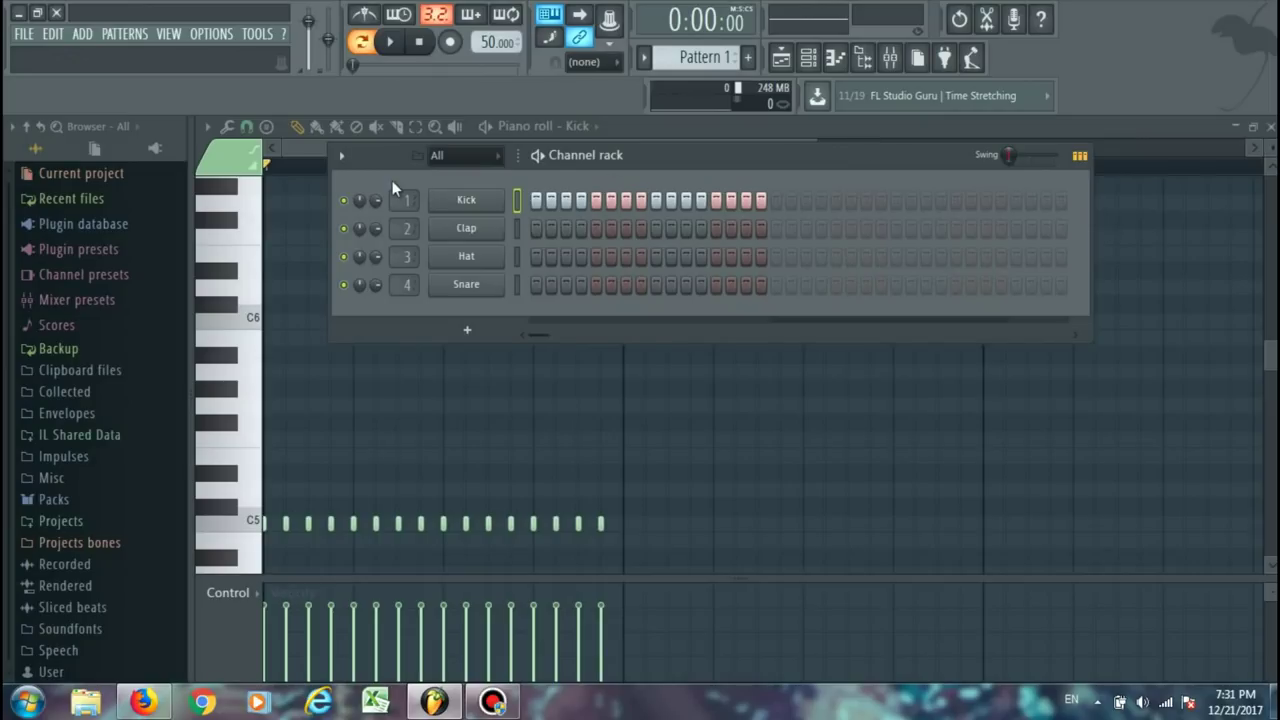
Move the channel rack clear of the piano roll notes and reduce the Kick pattern to steps 1, 5, 9 and 13.
left_click_drag(391, 161, 236, 139)
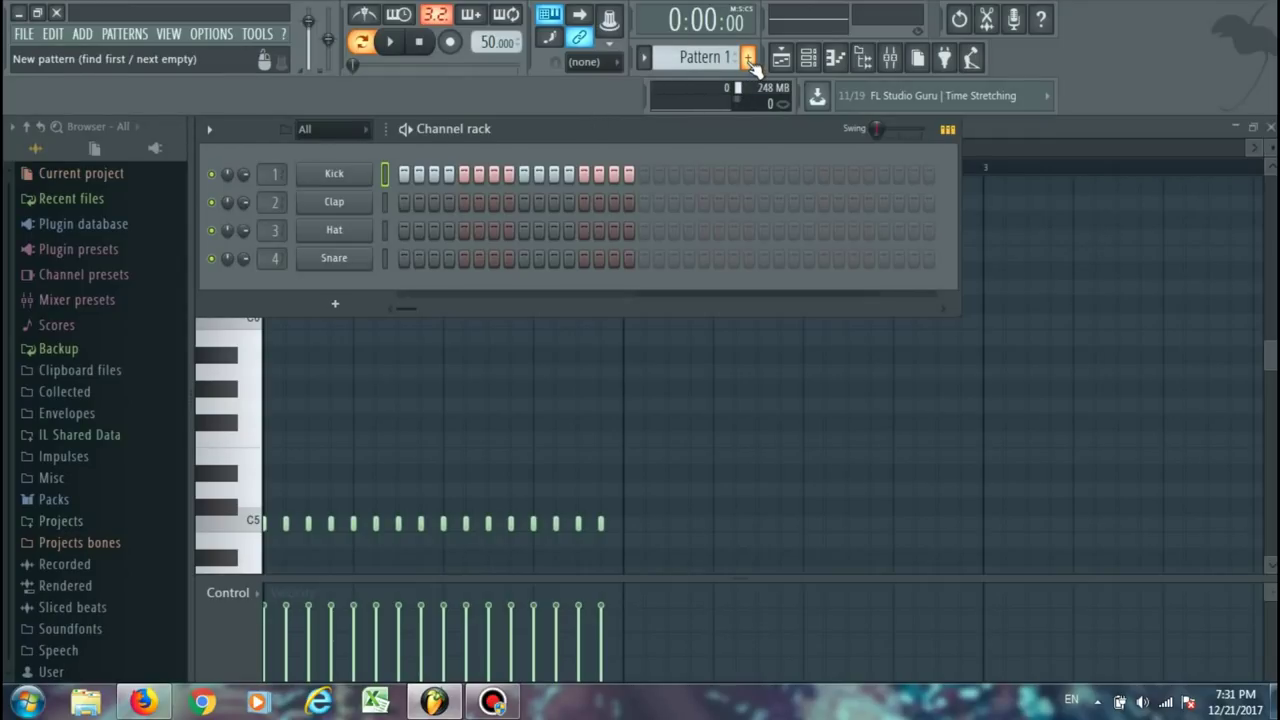
left_click_drag(414, 175, 626, 175)
left_click(404, 175)
left_click(404, 175)
left_click(464, 175)
left_click(524, 175)
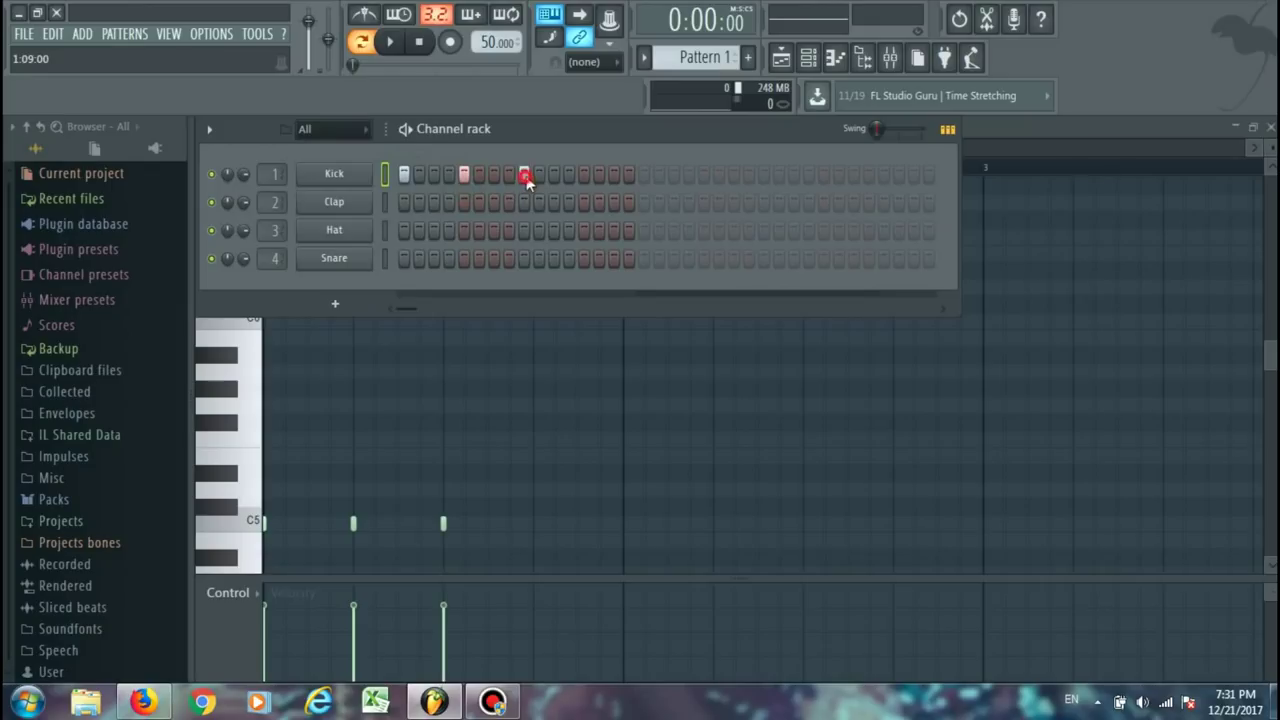
left_click(584, 175)
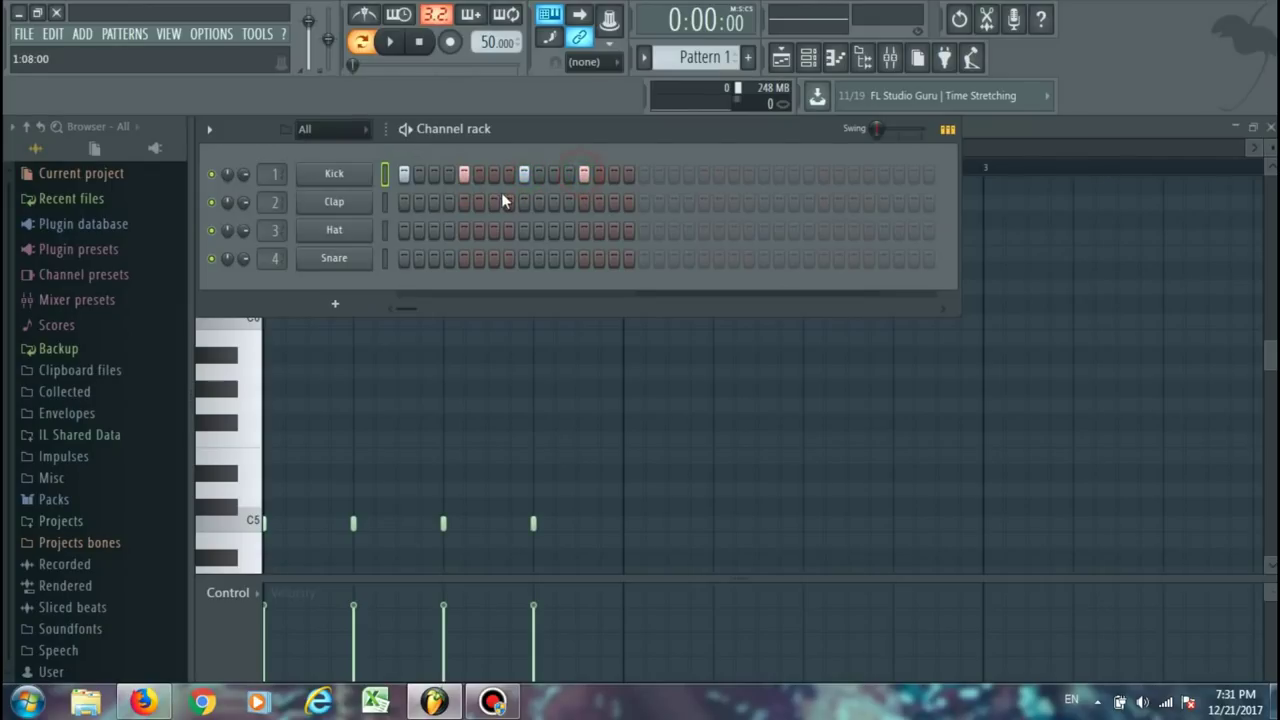
Place Hat hits on every second step from 1 to 15 and play the pattern.
left_click(404, 232)
left_click(449, 231)
right_click(449, 231)
left_click(434, 231)
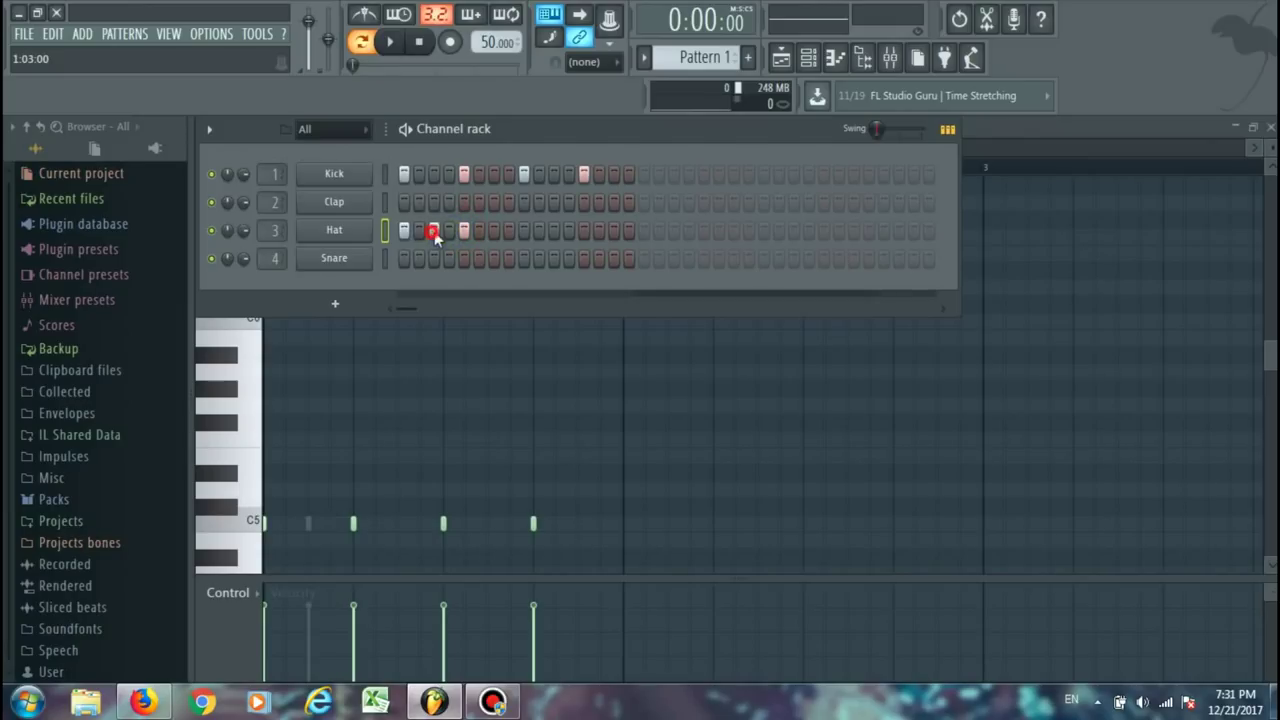
left_click(494, 231)
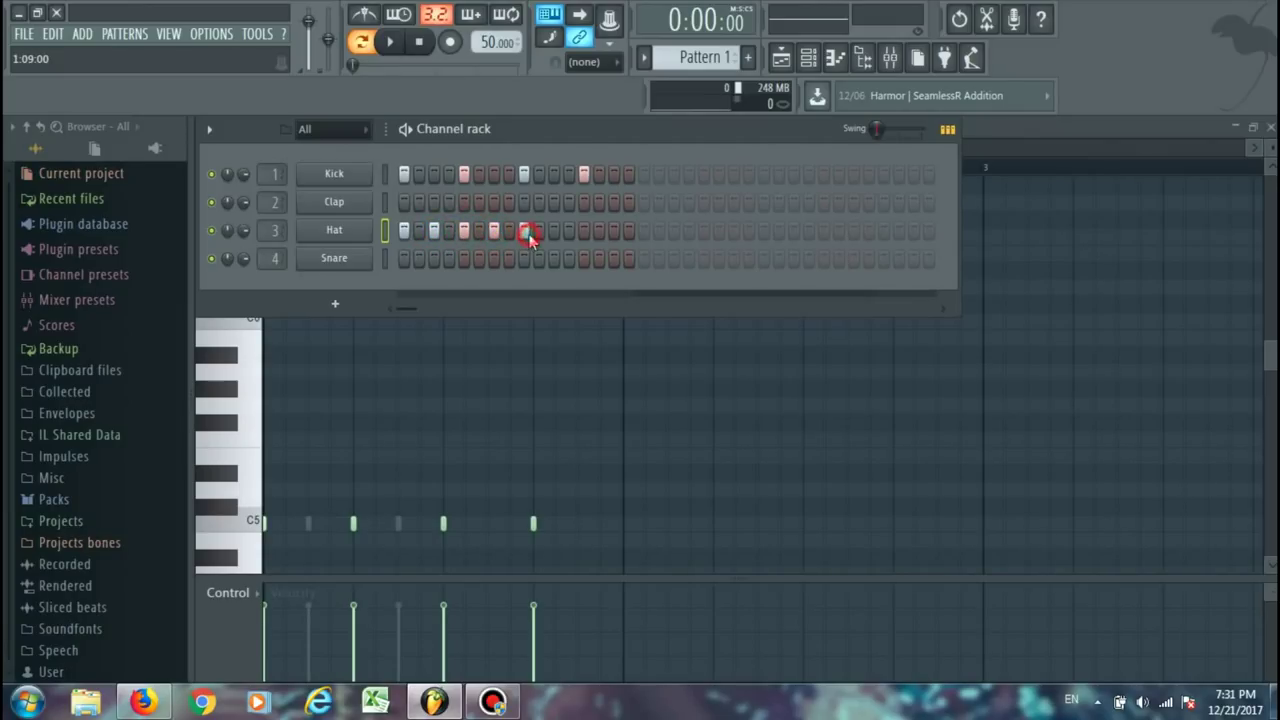
left_click(556, 231)
left_click(613, 233)
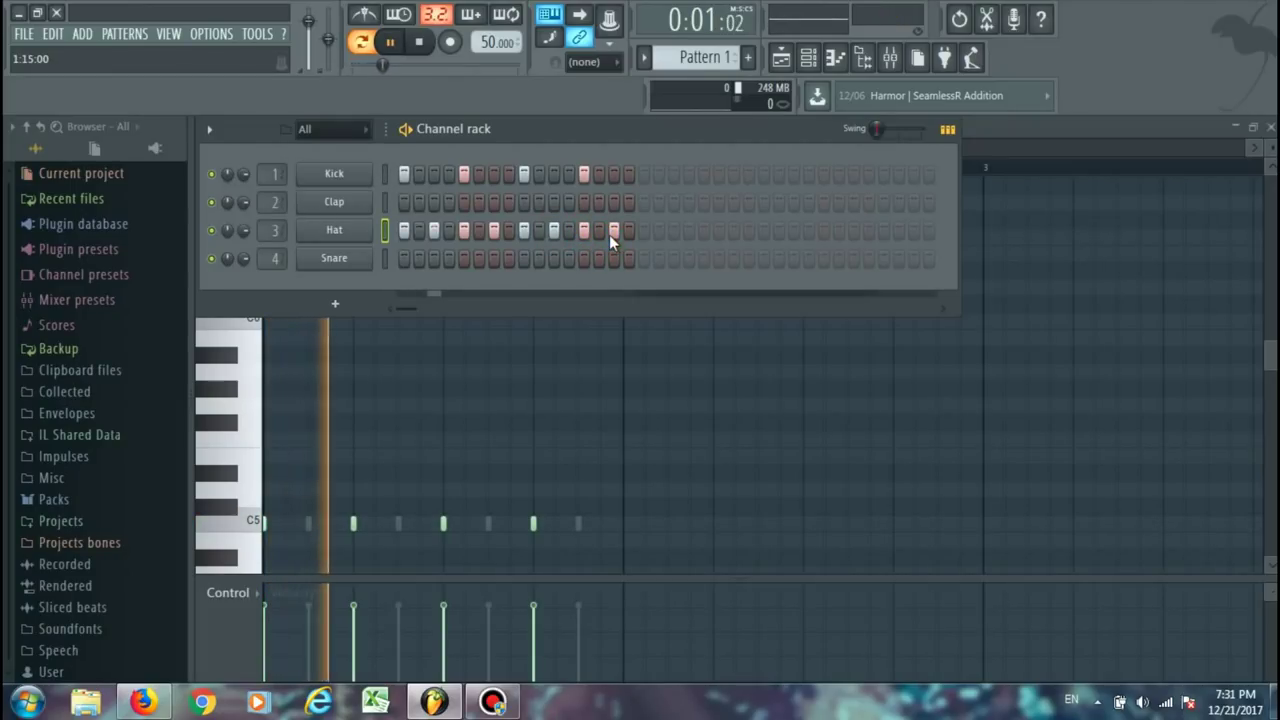
Stop the pattern, move the channel rack aside and place Pattern 1 at bar 1 on Track 1 of the playlist.
key("space")
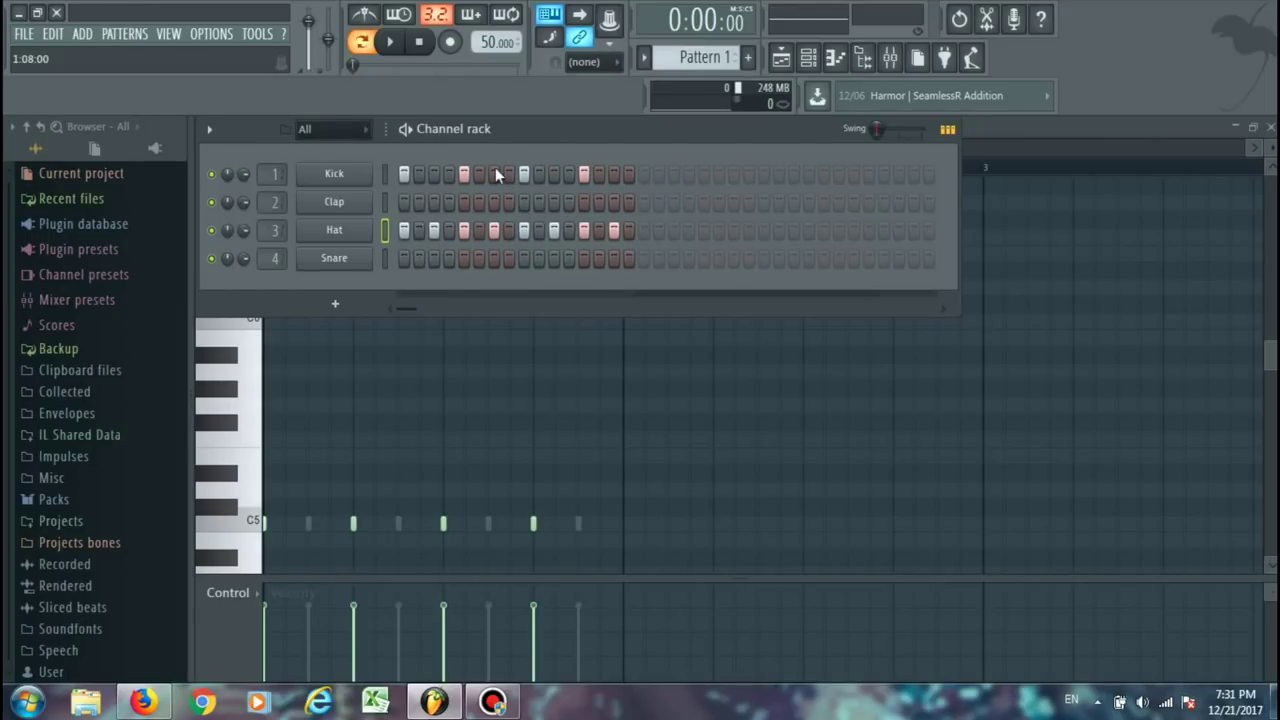
left_click_drag(531, 135, 851, 155)
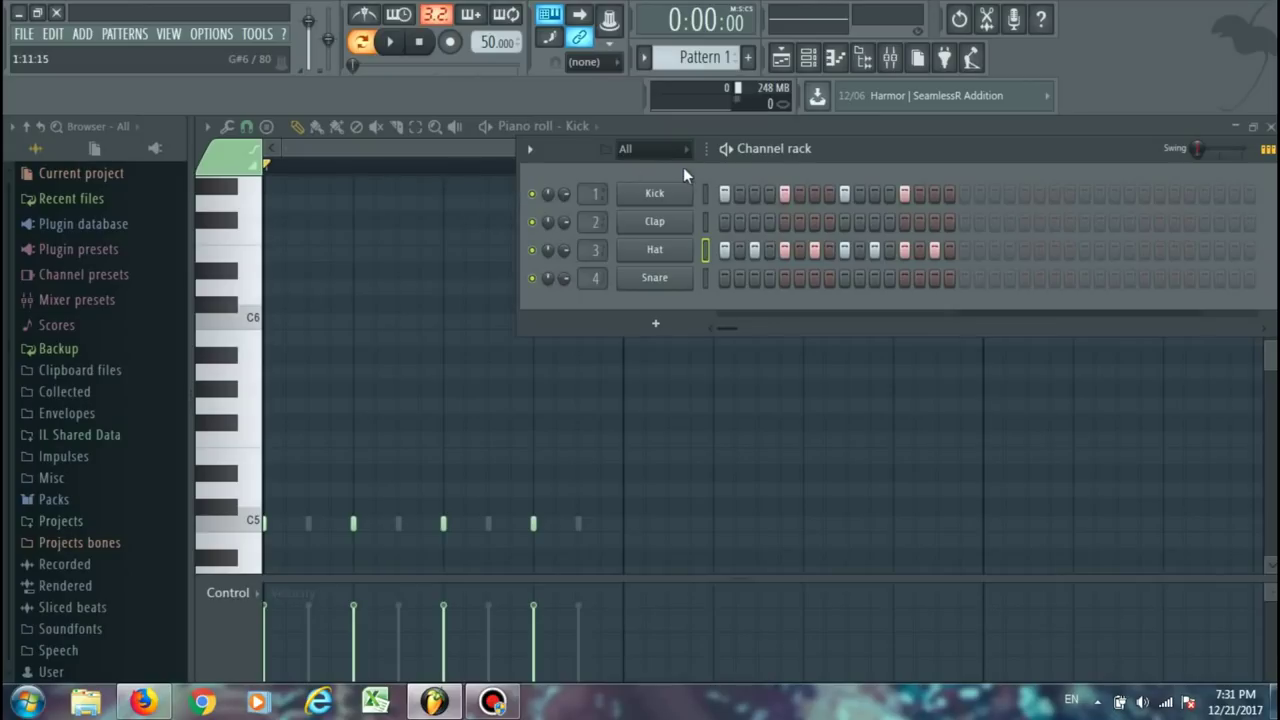
left_click(314, 199)
right_click(331, 200)
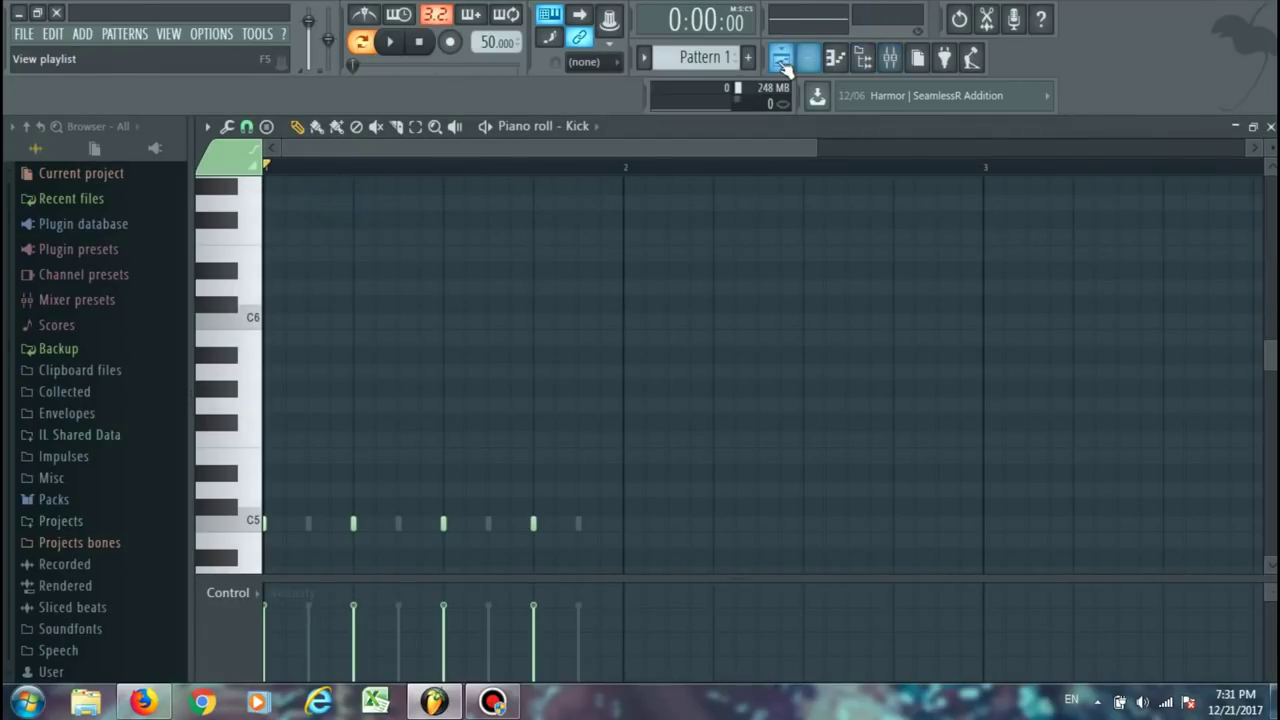
left_click(781, 57)
left_click(341, 203)
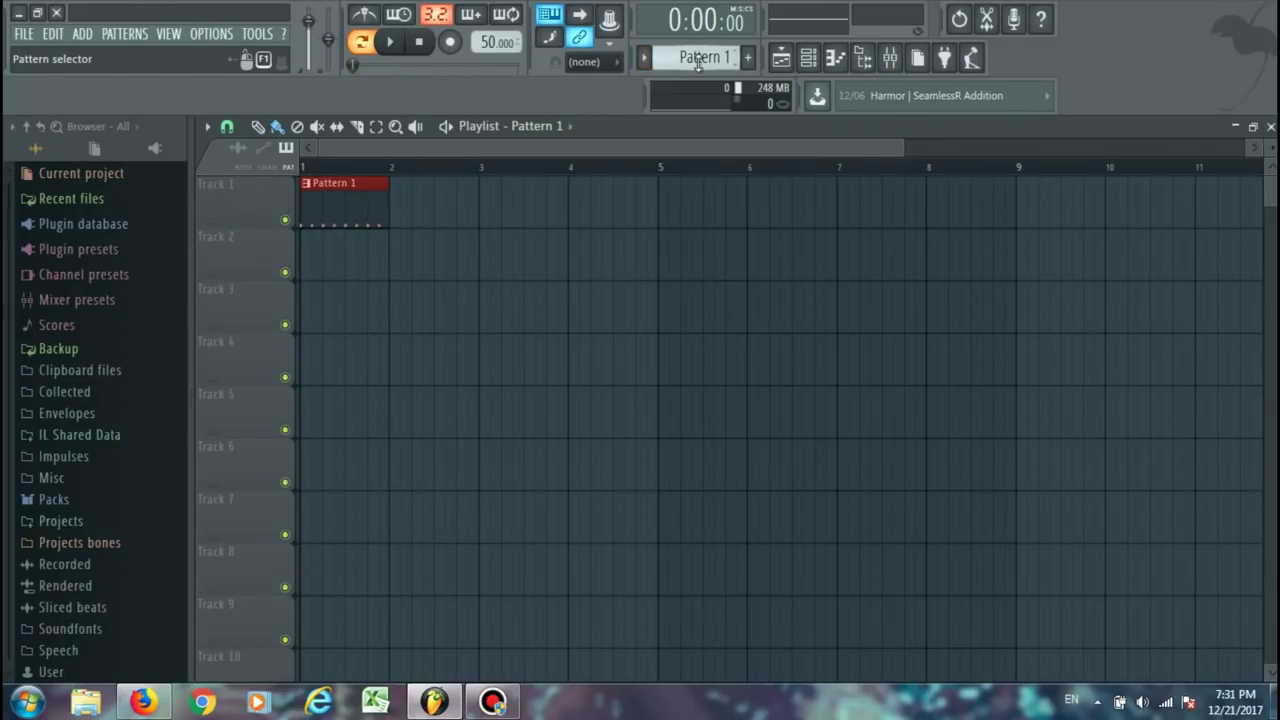
left_click(808, 57)
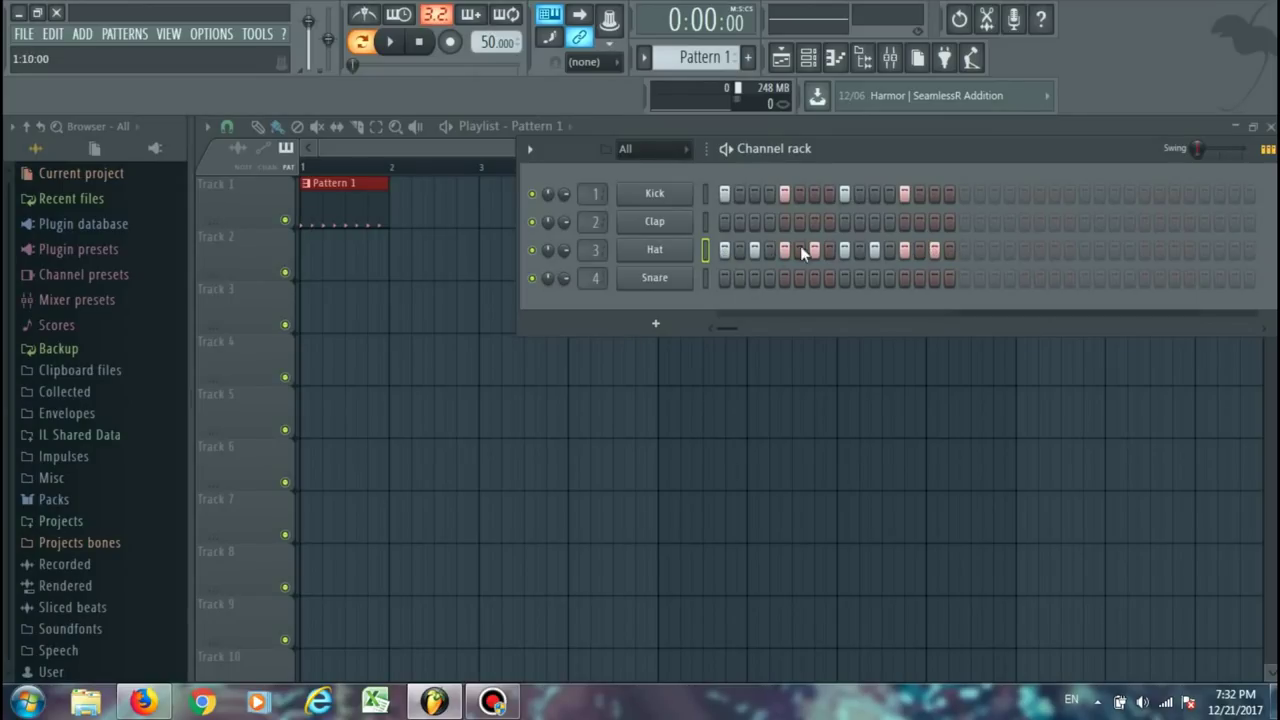
left_click(654, 249)
left_click_drag(552, 645, 658, 578)
left_click(868, 359)
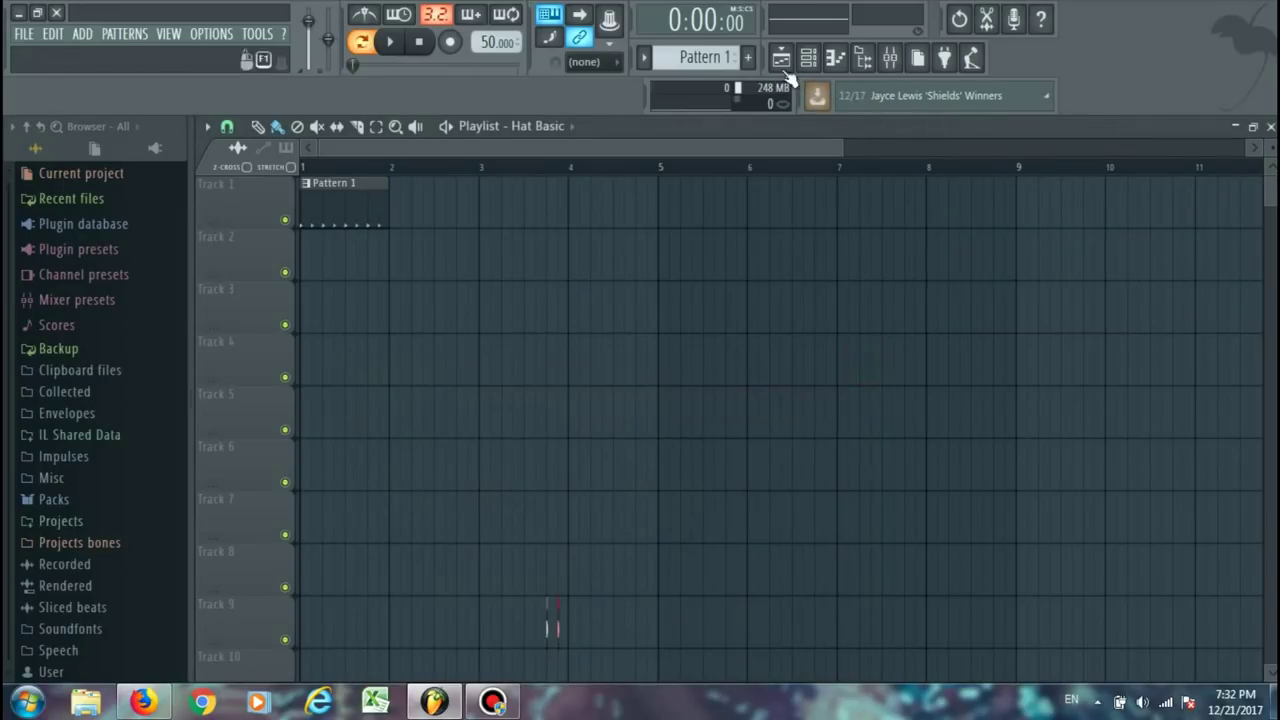
left_click(820, 55)
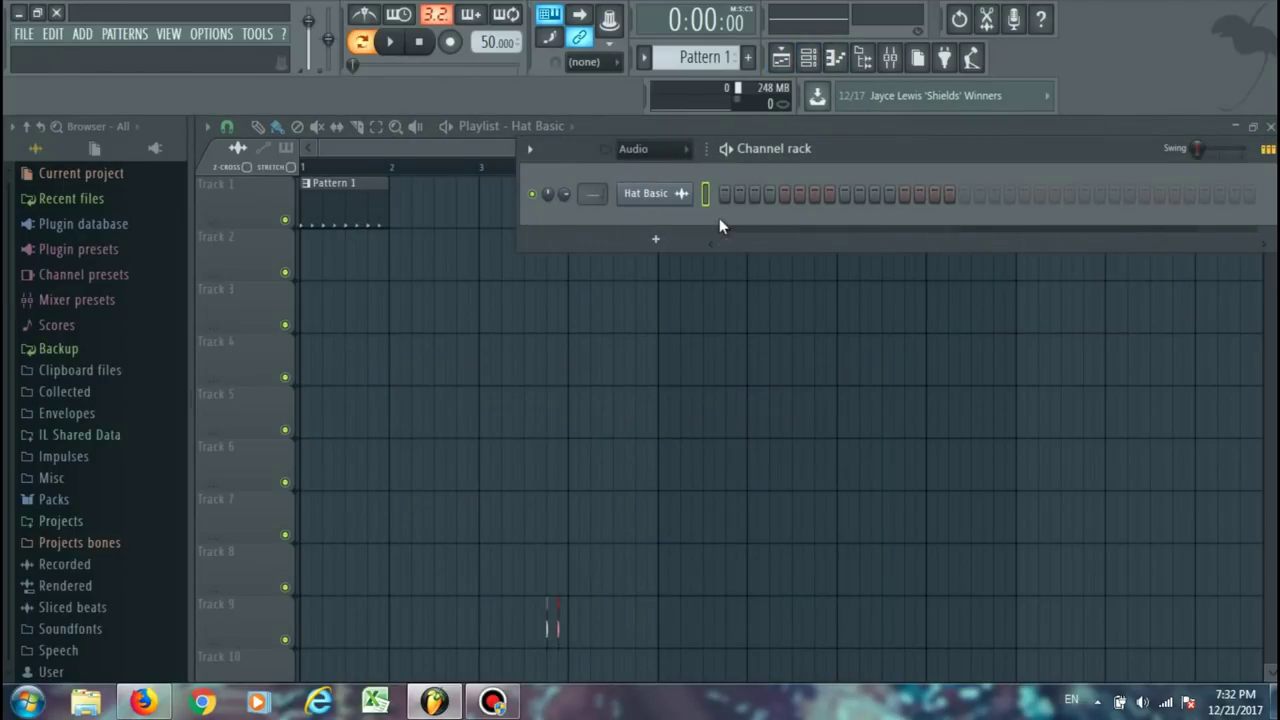
left_click(590, 630)
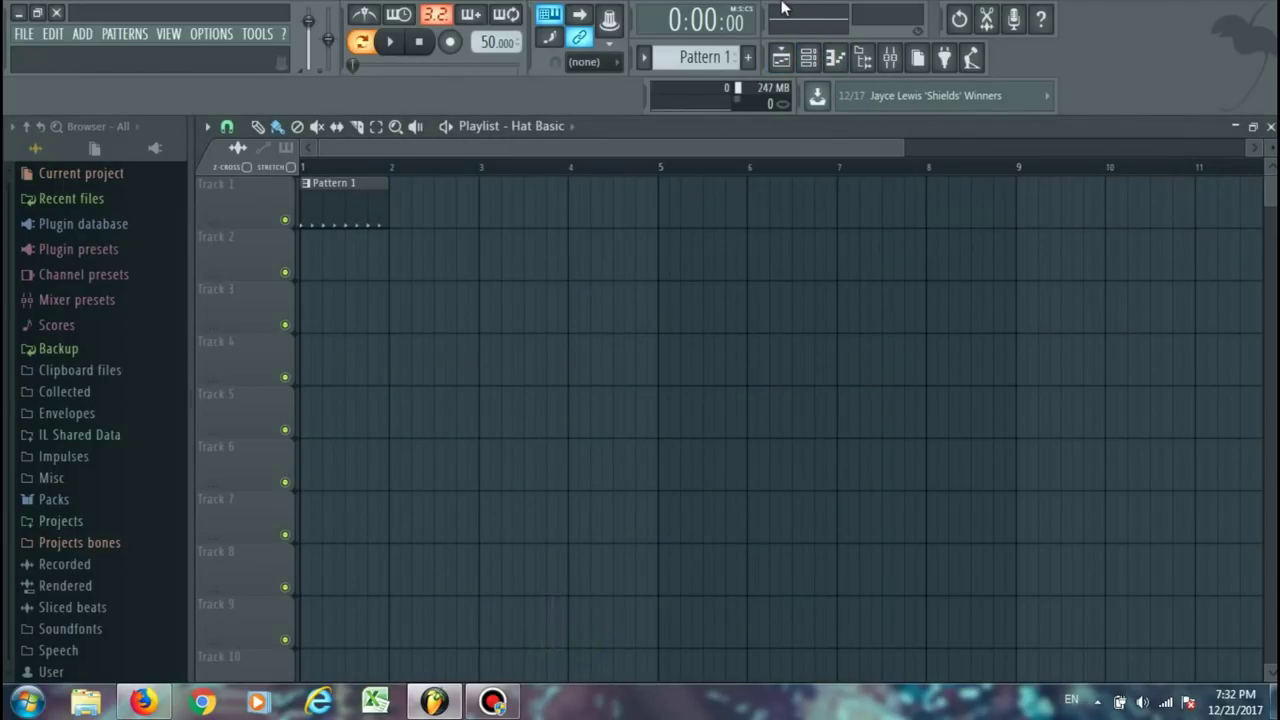
Set the channel rack to show all channels and create a new Pattern 2 with its default name.
left_click(812, 57)
left_click(648, 149)
left_click(652, 169)
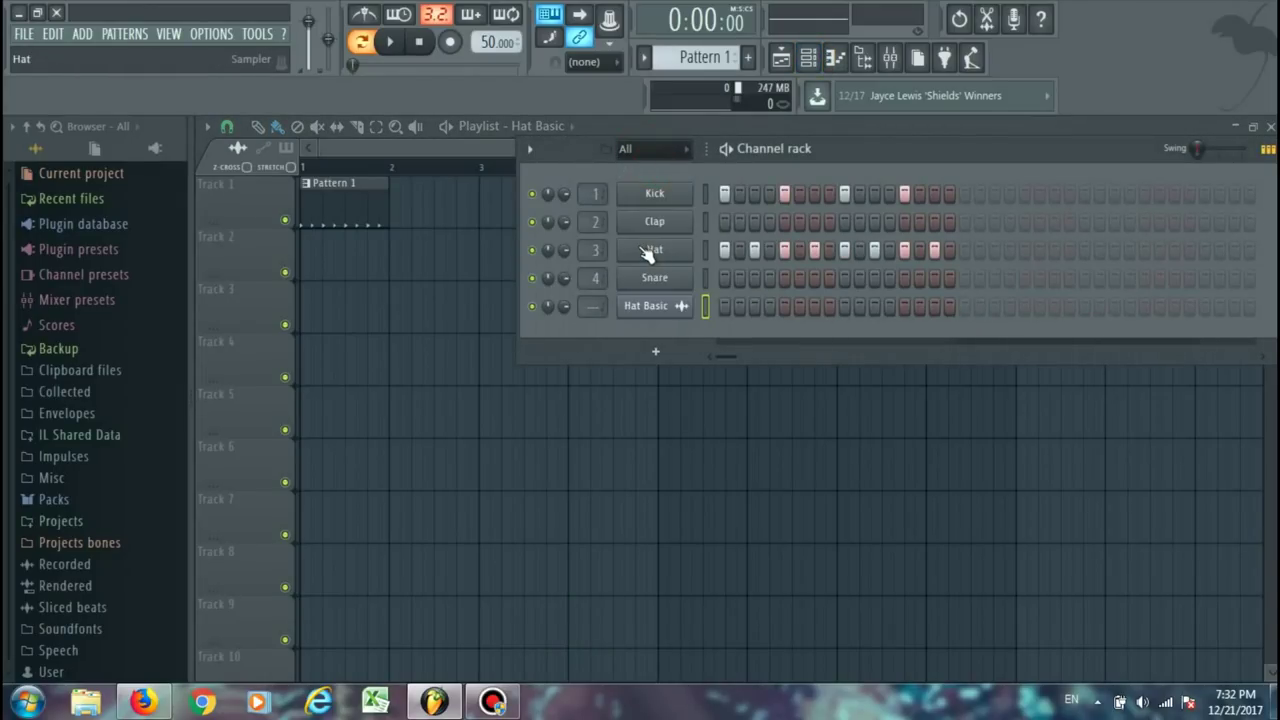
left_click(750, 60)
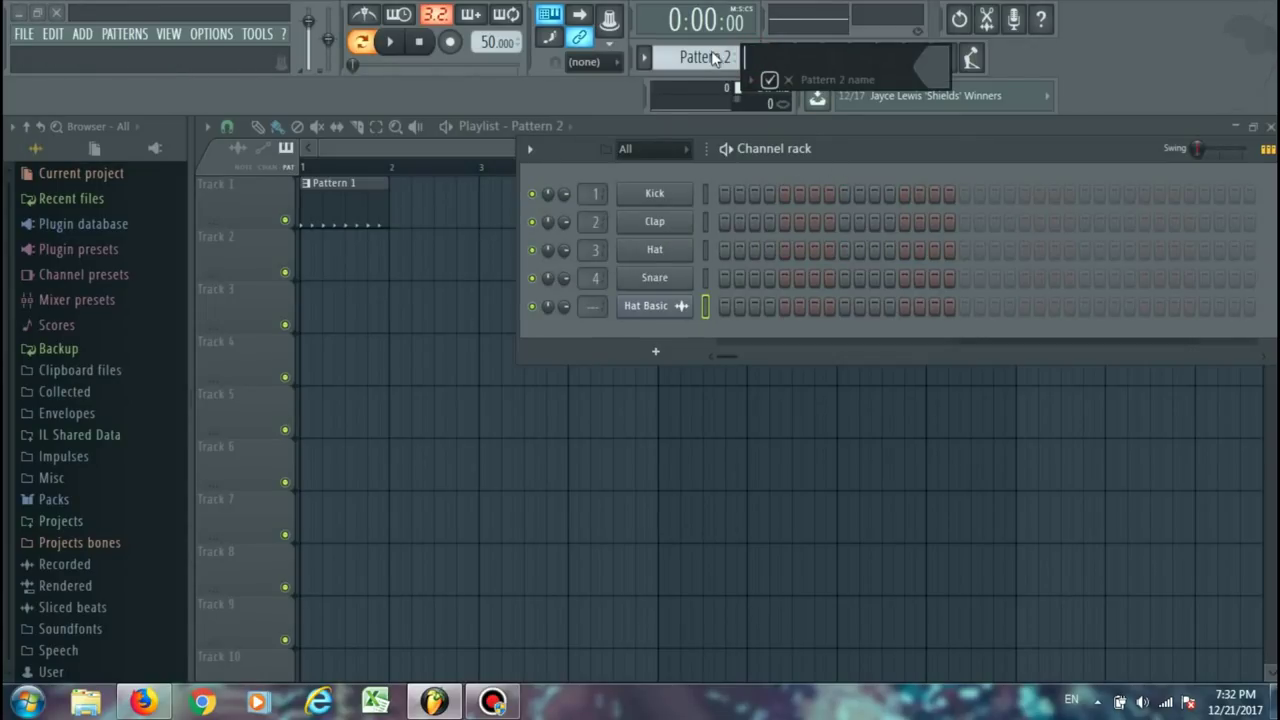
left_click(790, 80)
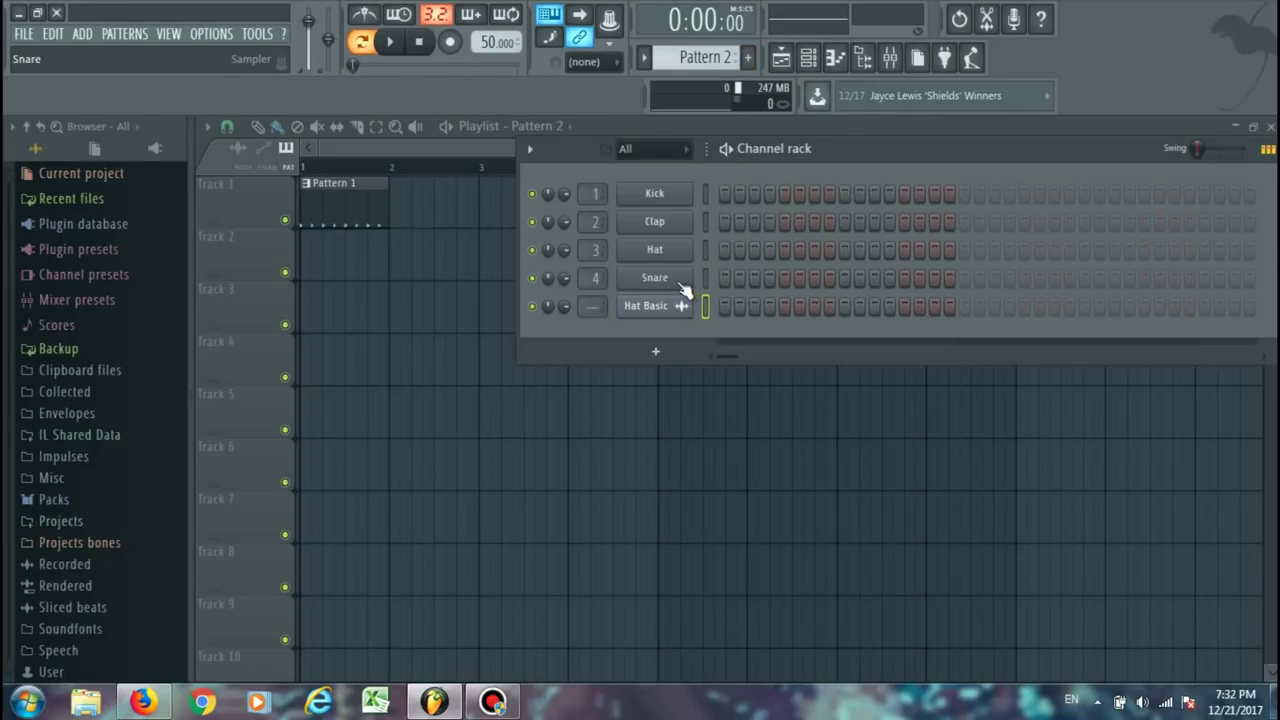
Place Kick hits on steps 1, 5, 9 and 13 and Hat hits on all 16 steps of Pattern 2, and audition it.
left_click(721, 194)
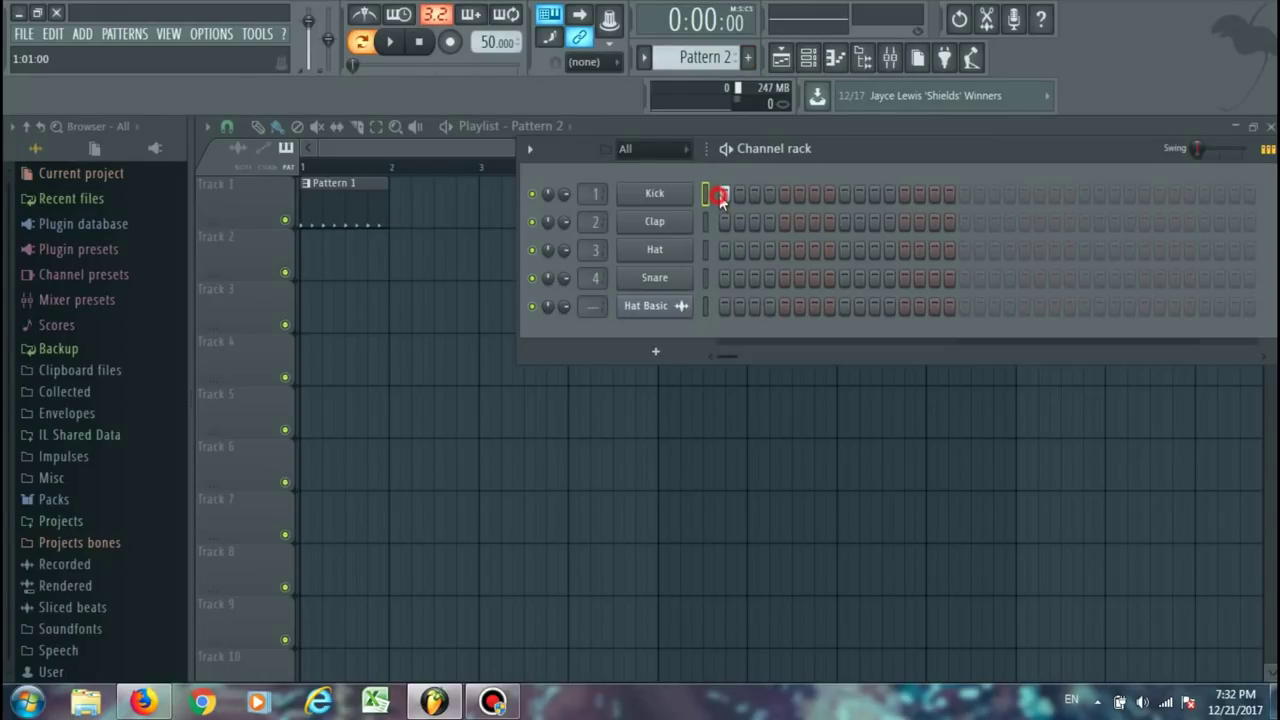
left_click(785, 194)
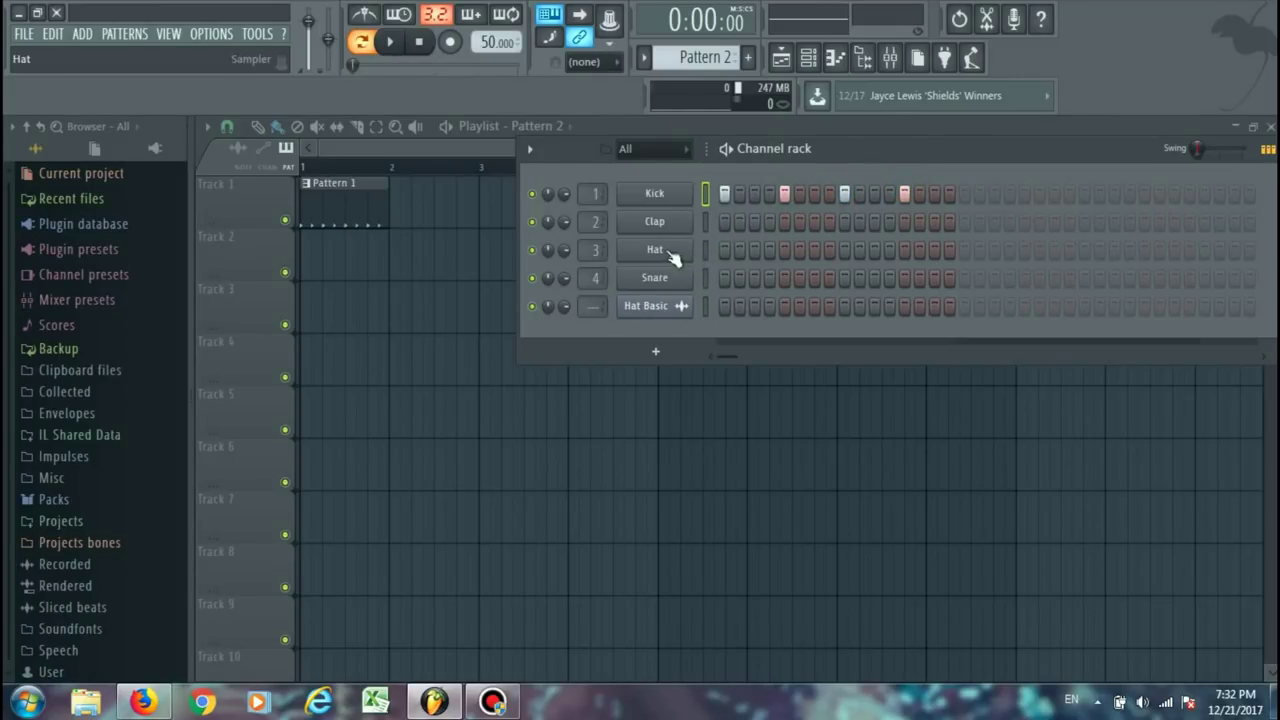
left_click_drag(723, 249, 954, 249)
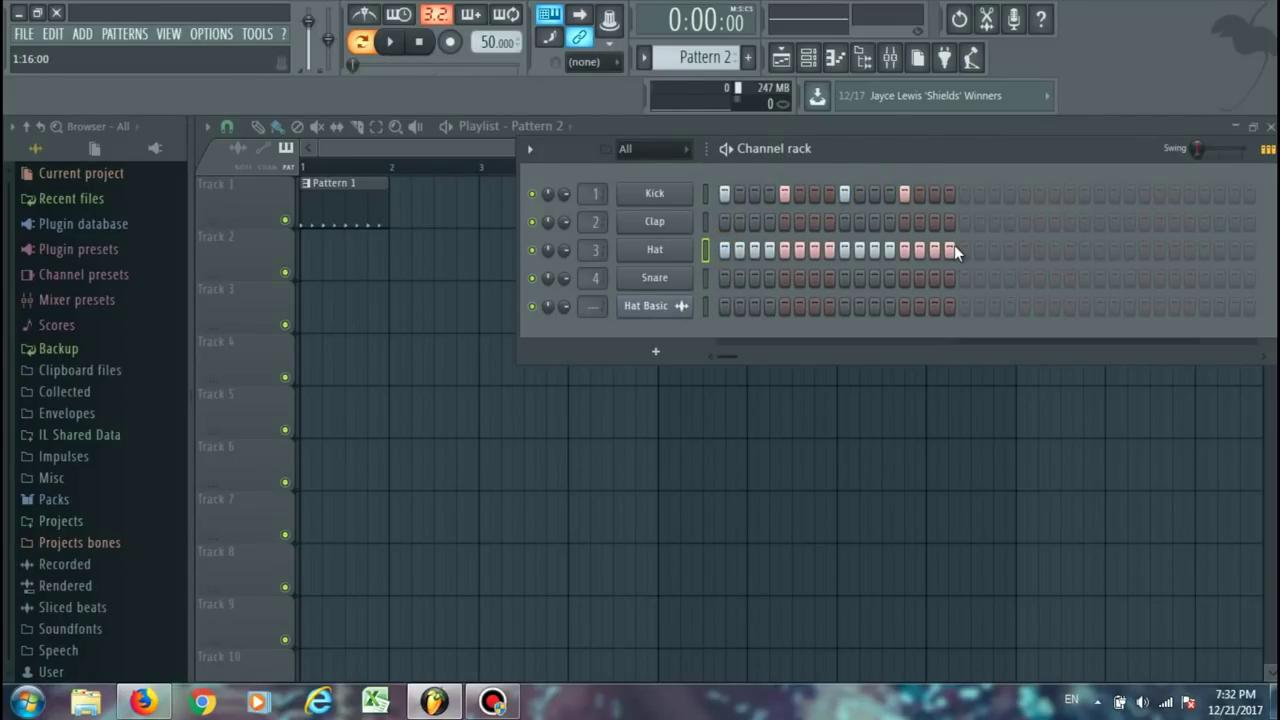
left_click(391, 42)
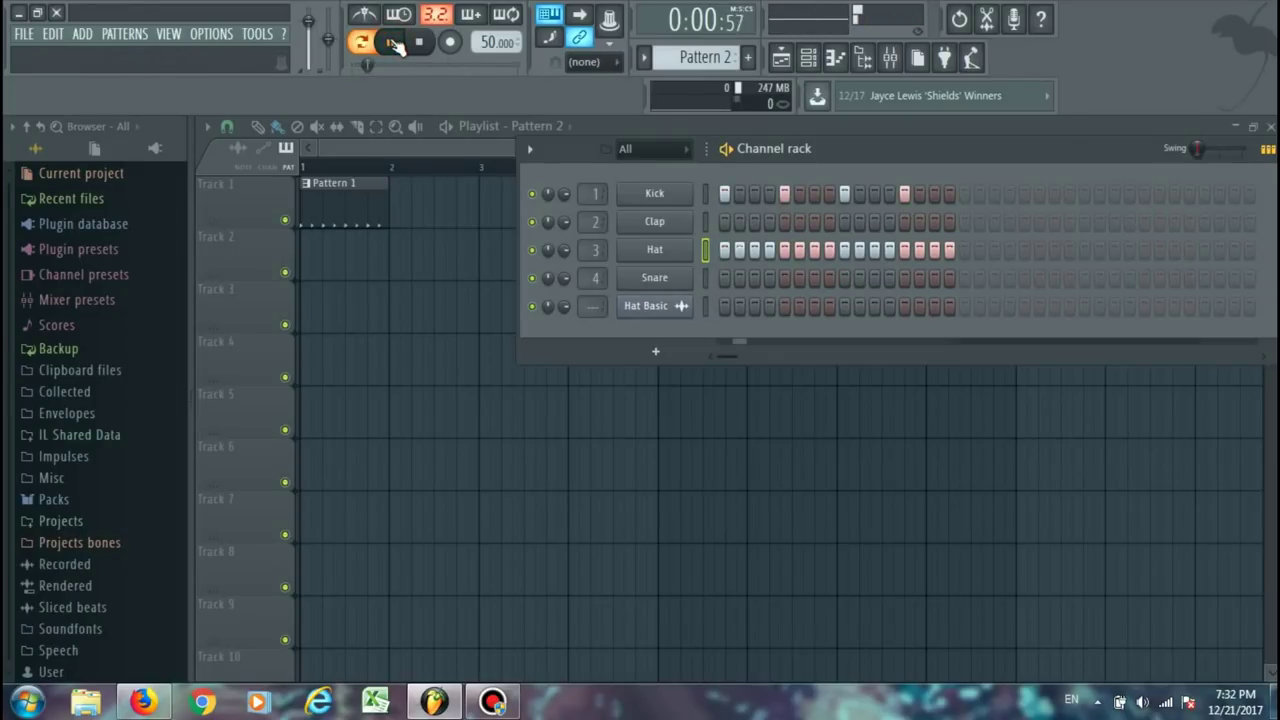
left_click(391, 42)
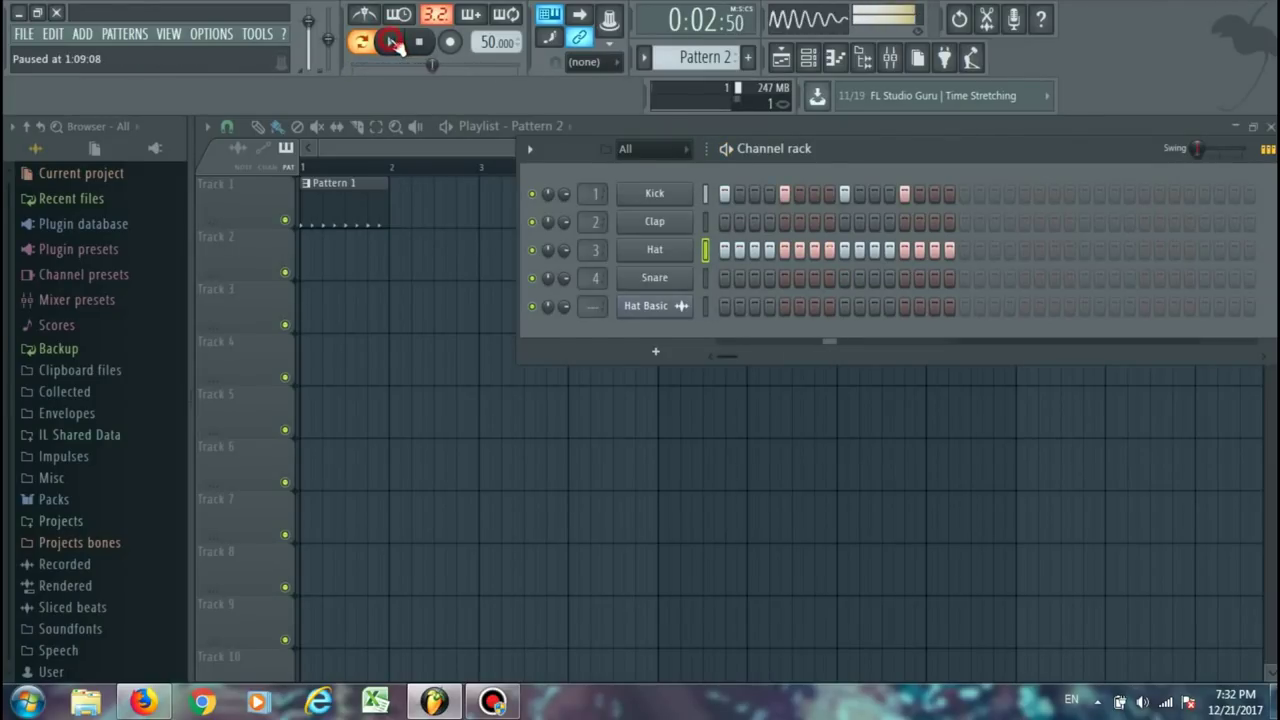
Place Pattern 2 at bar 2 on Track 2 and play the arrangement from the middle of bar 1.
left_click(391, 266)
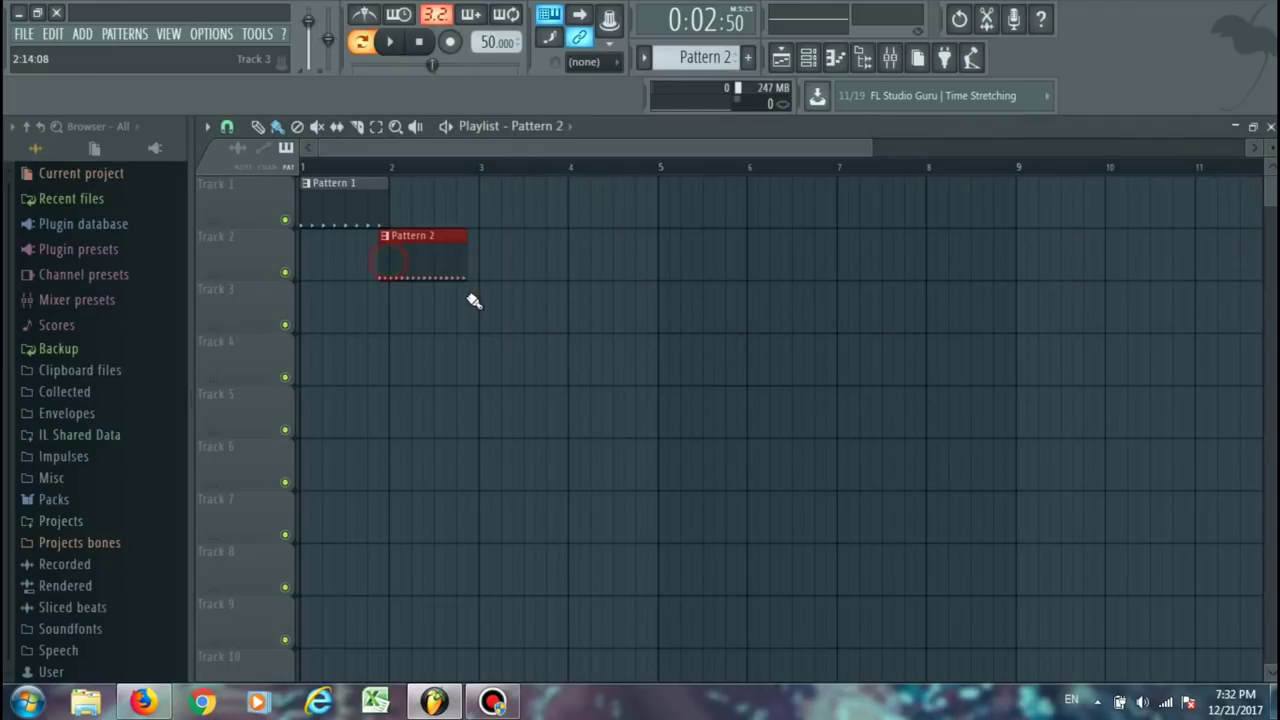
left_click_drag(417, 258, 429, 260)
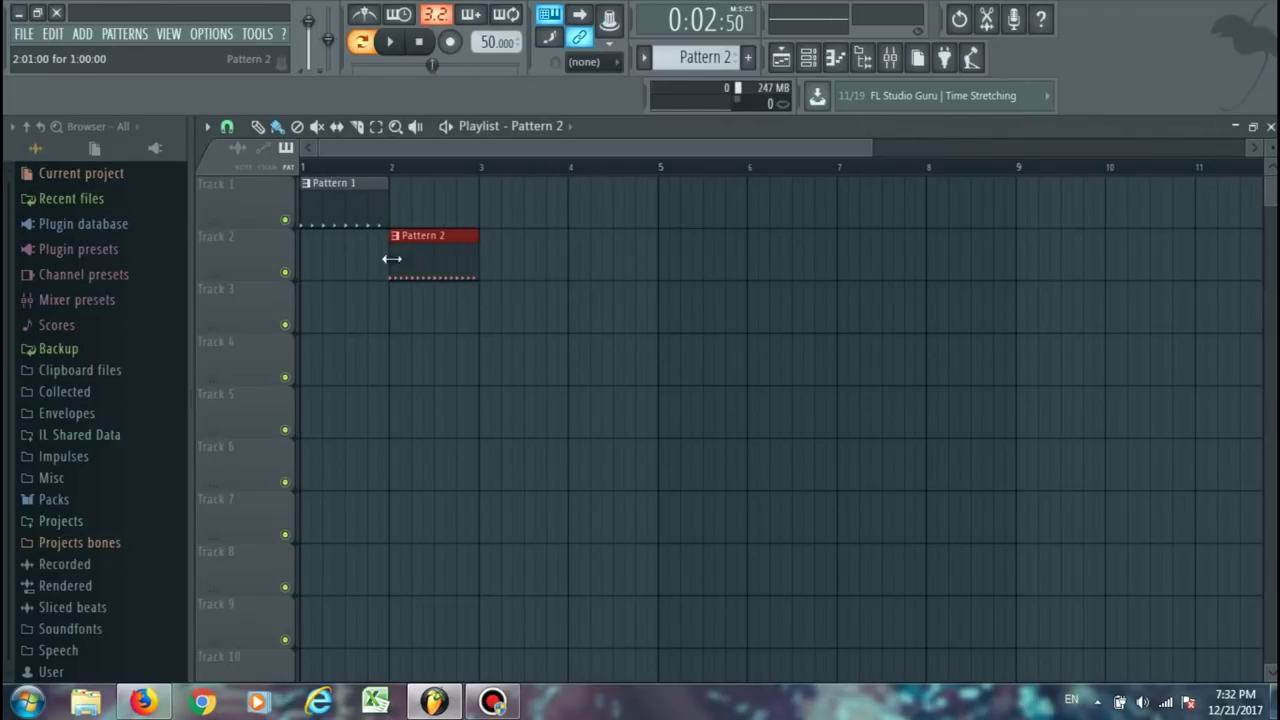
left_click(345, 166)
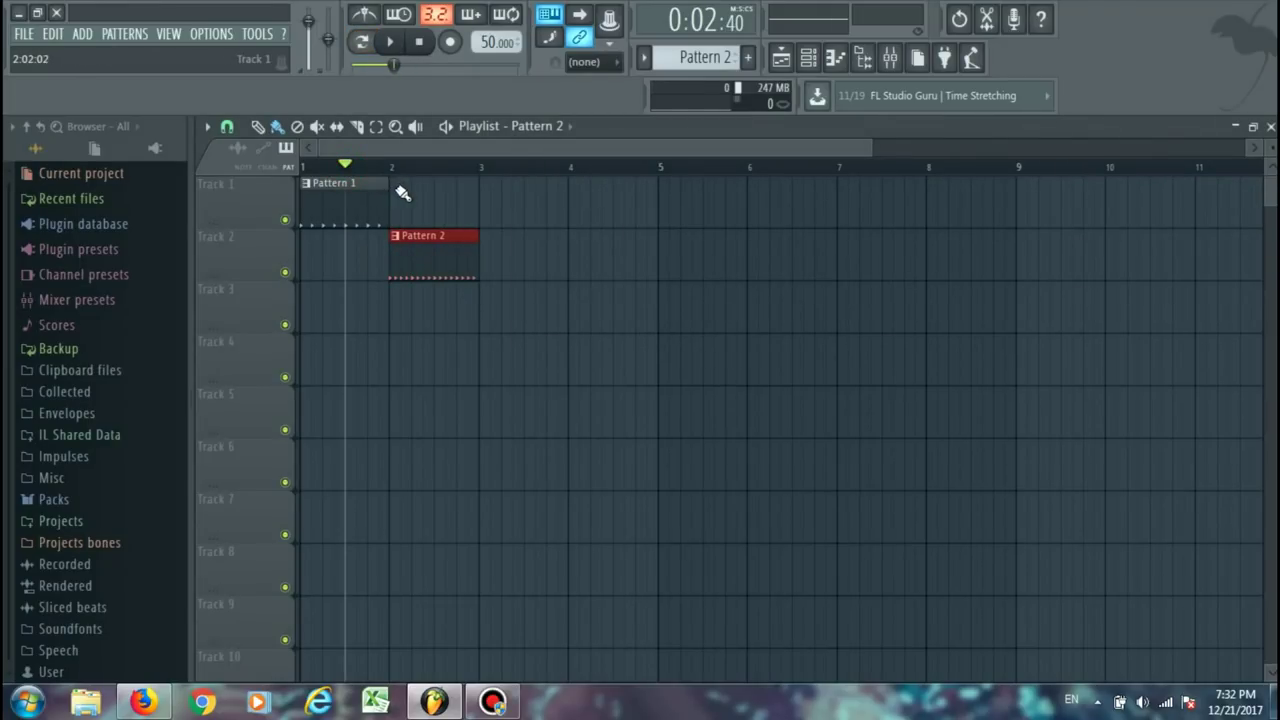
key("space")
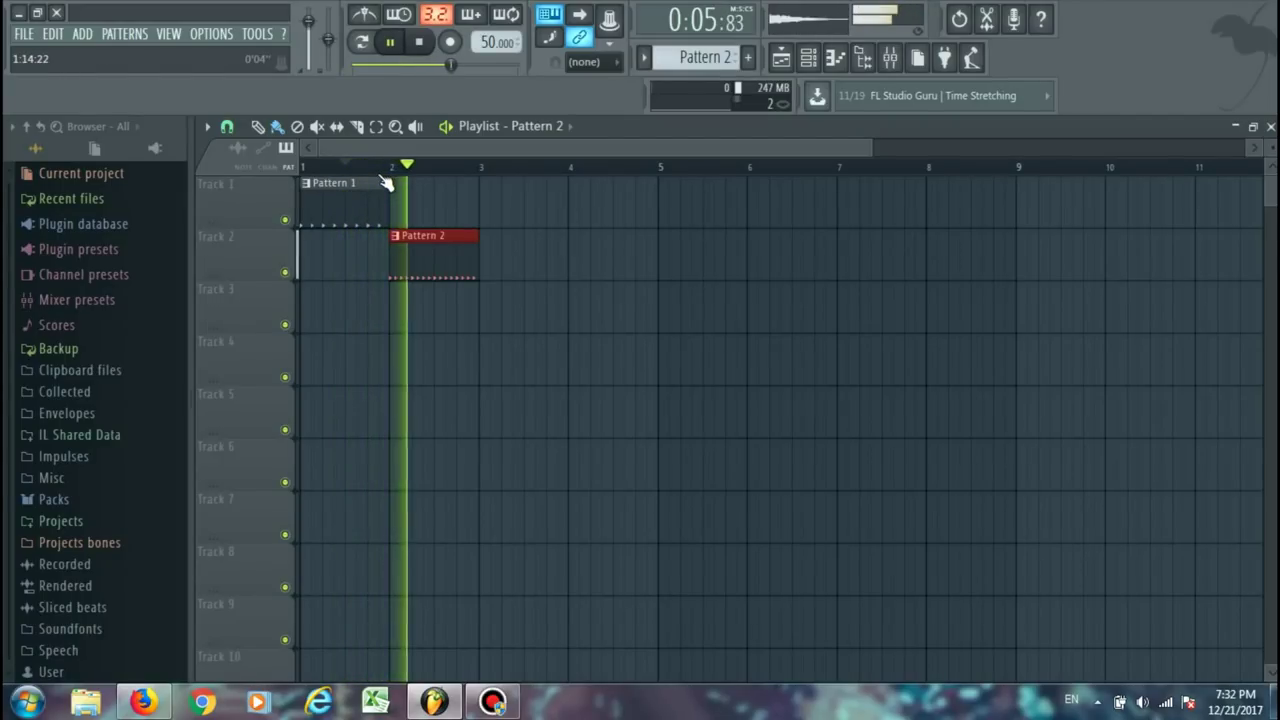
Add another Pattern 1 clip at bar 3 on Track 1 and stop the playback.
left_click(382, 212)
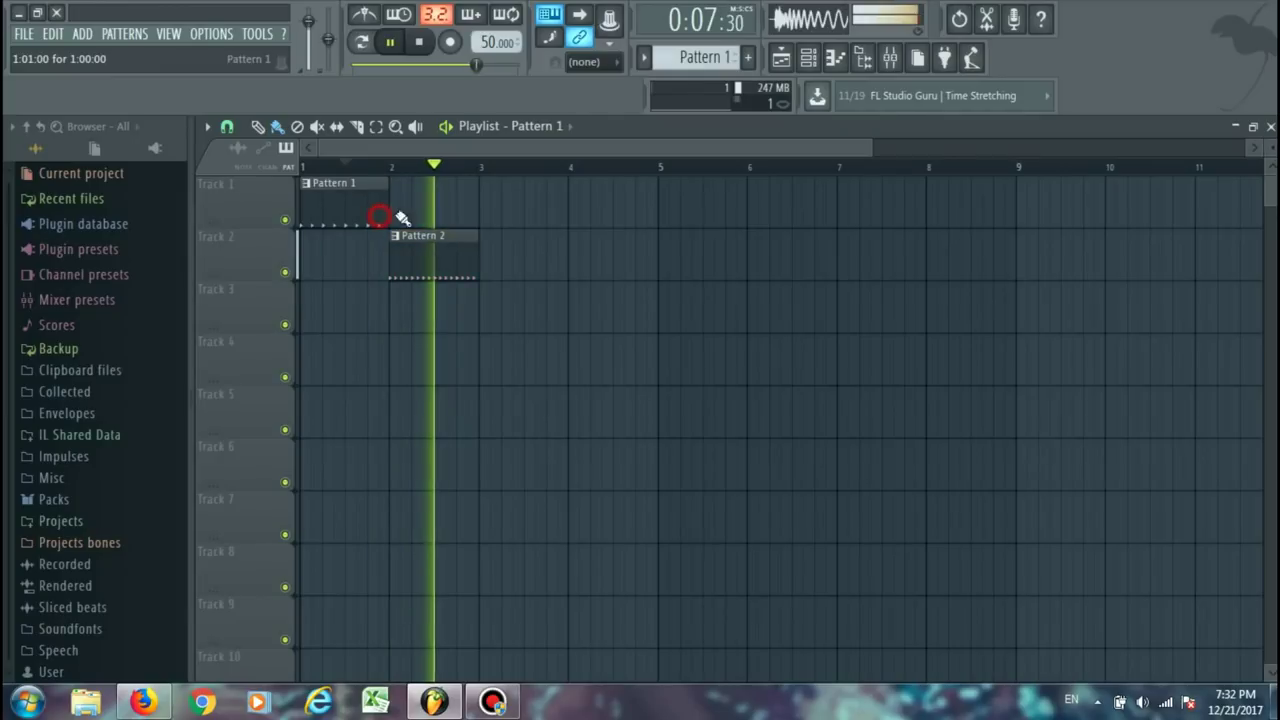
left_click(487, 208)
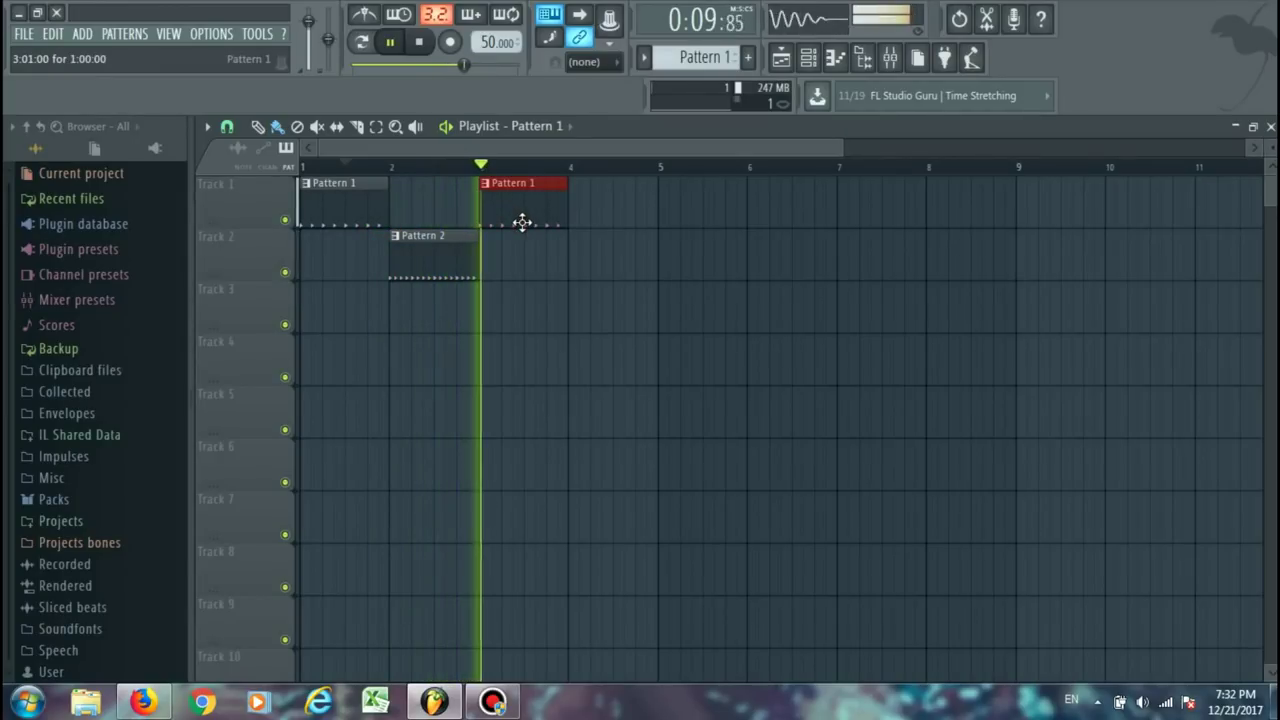
key("space")
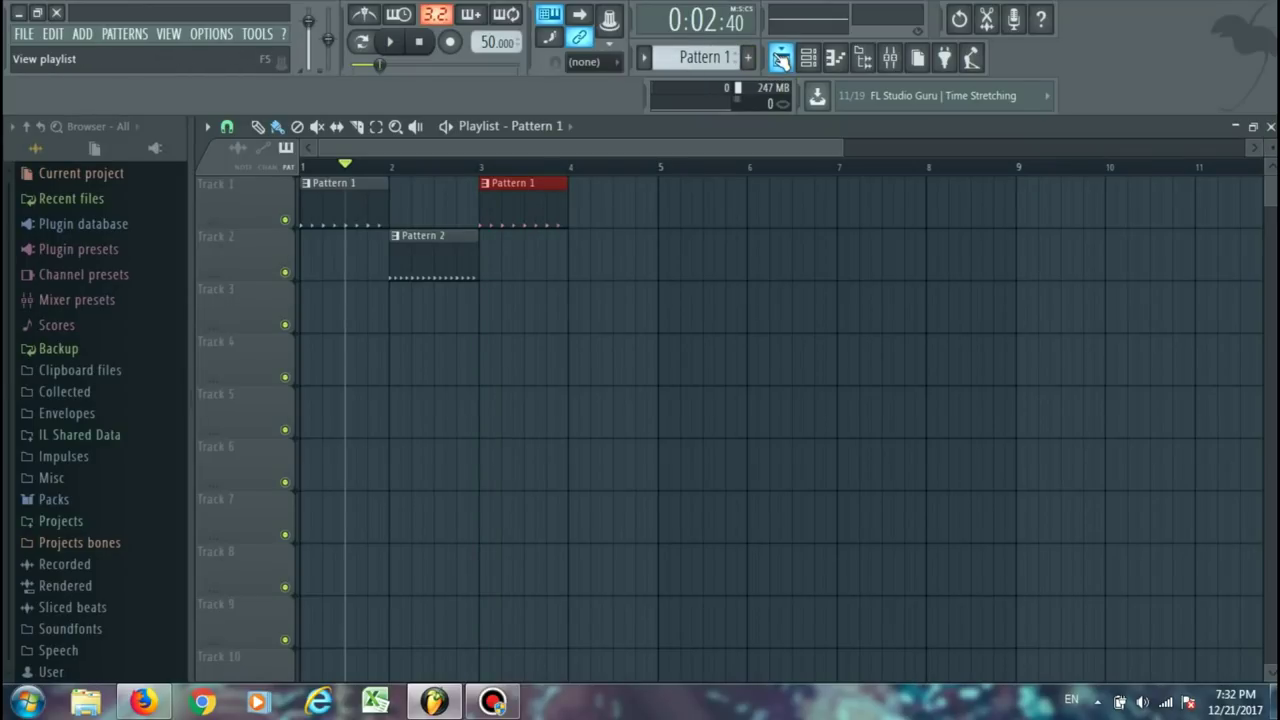
Delete both Pattern 1 clips and the Pattern 2 clip from the playlist.
left_click(780, 58)
left_click(780, 58)
right_click(522, 184)
right_click(342, 184)
right_click(455, 270)
Clear every Kick and Hat step of Pattern 1 in the channel rack.
left_click(809, 58)
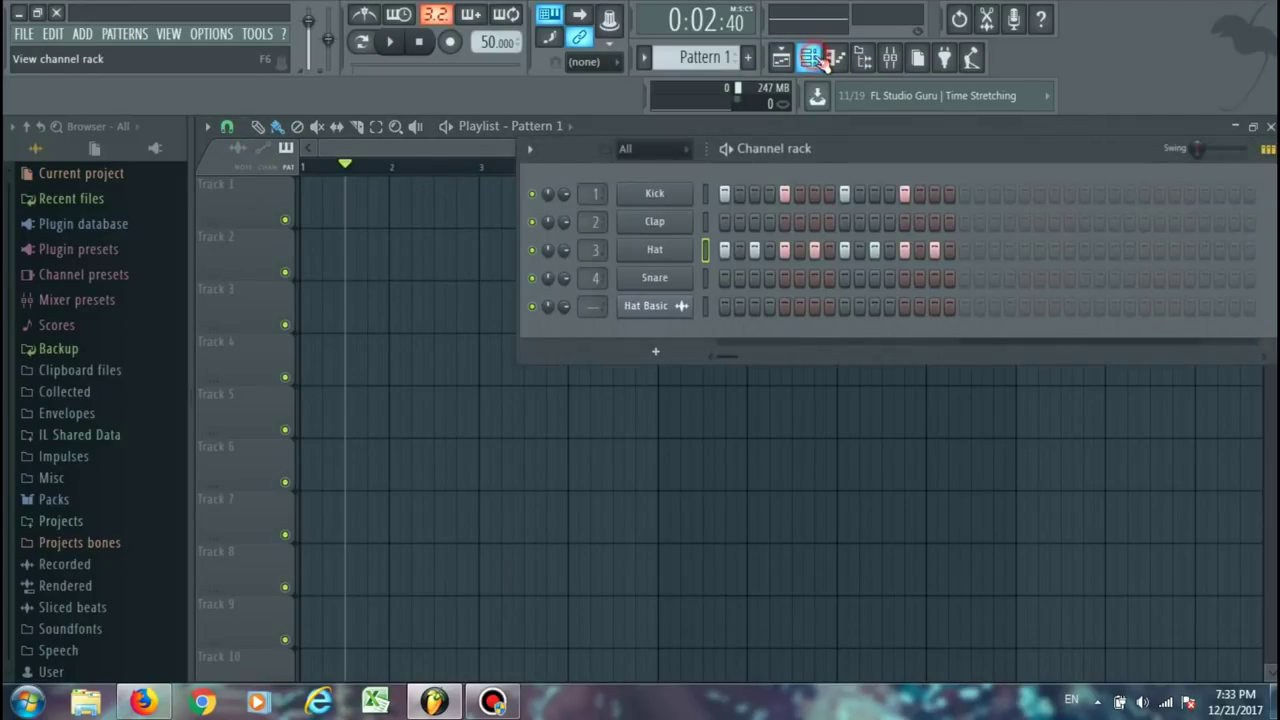
left_click_drag(724, 197, 950, 197)
left_click_drag(946, 249, 719, 252)
Delete the Hat Basic audio clip channel, reposition the channel rack and return to the playlist.
right_click(666, 300)
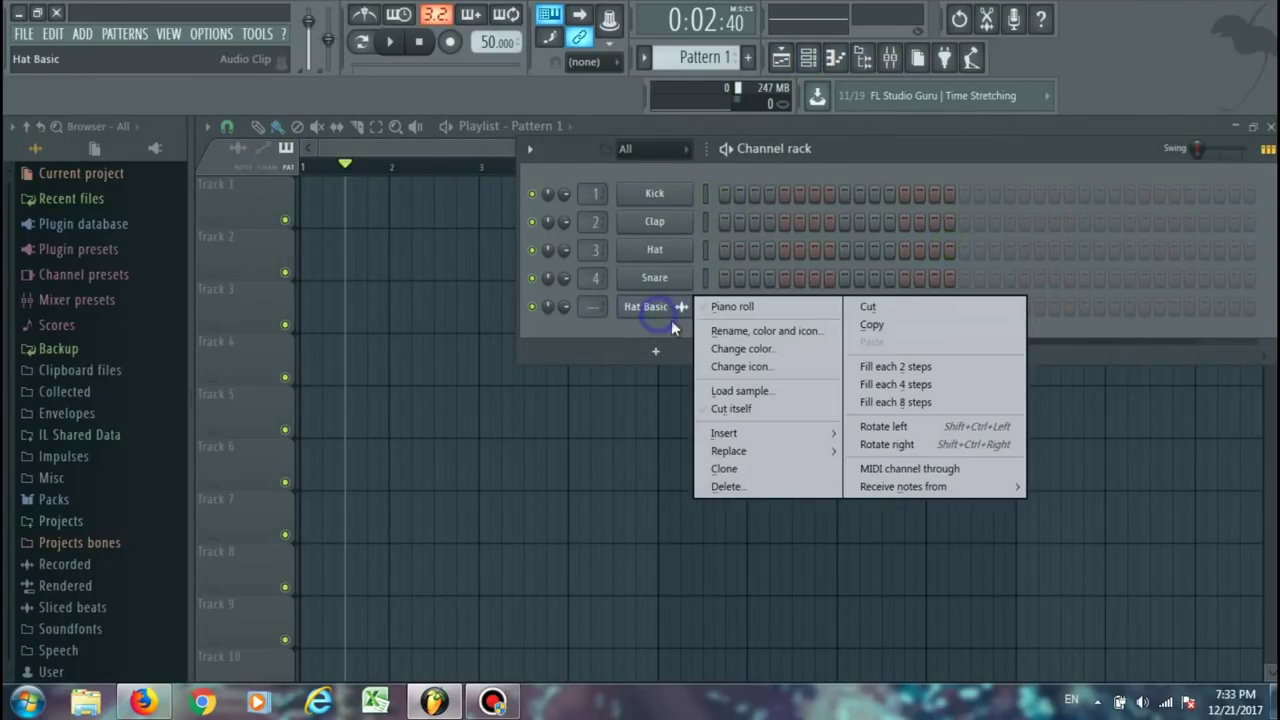
left_click(781, 488)
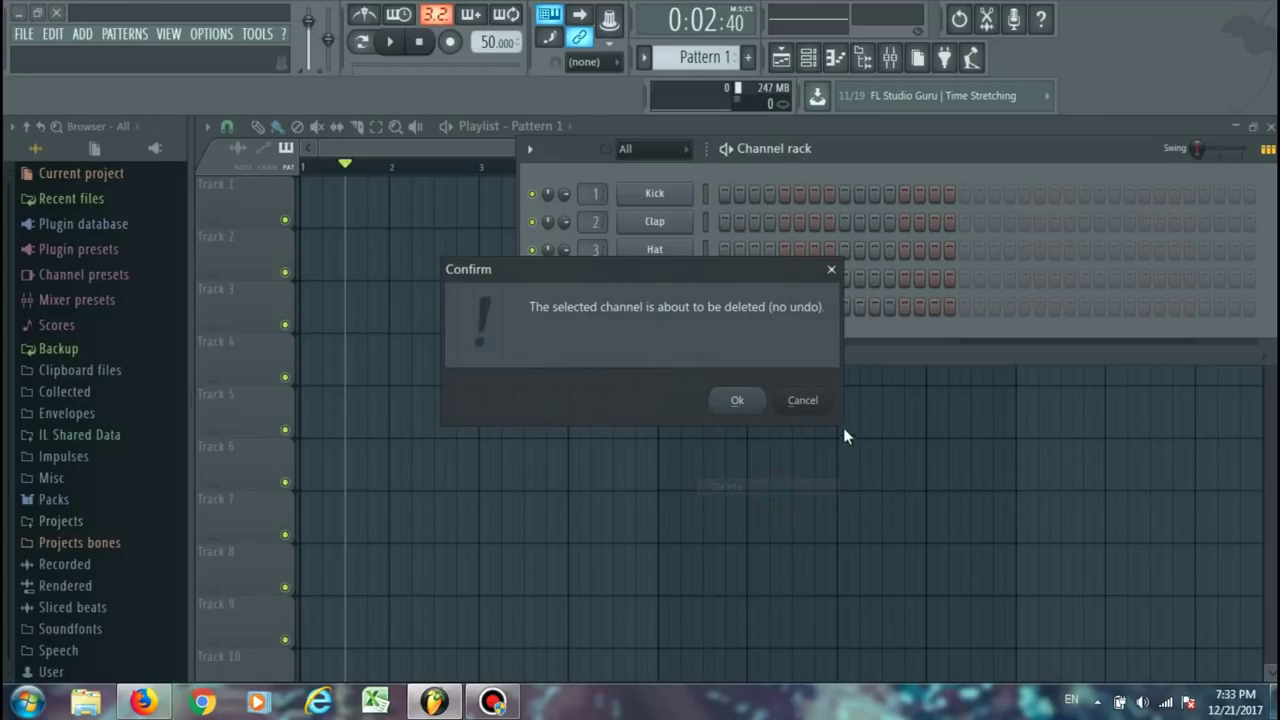
left_click(737, 400)
left_click_drag(569, 160, 584, 187)
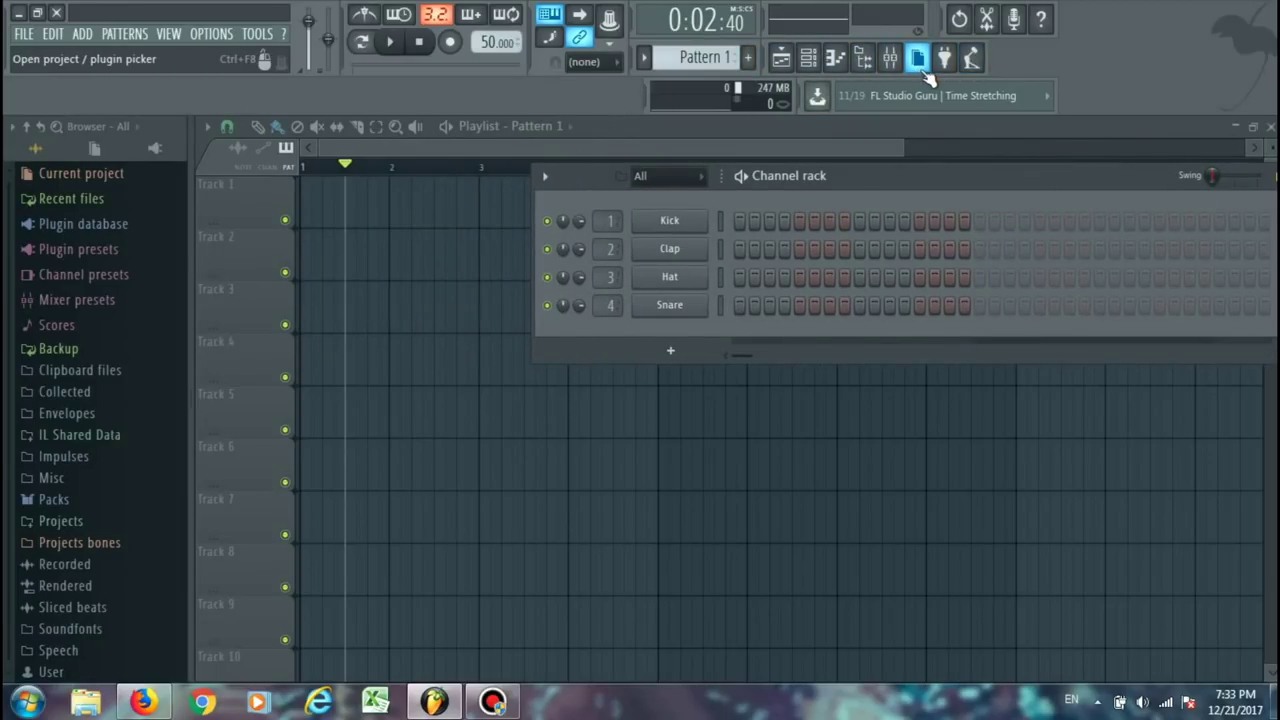
left_click(790, 60)
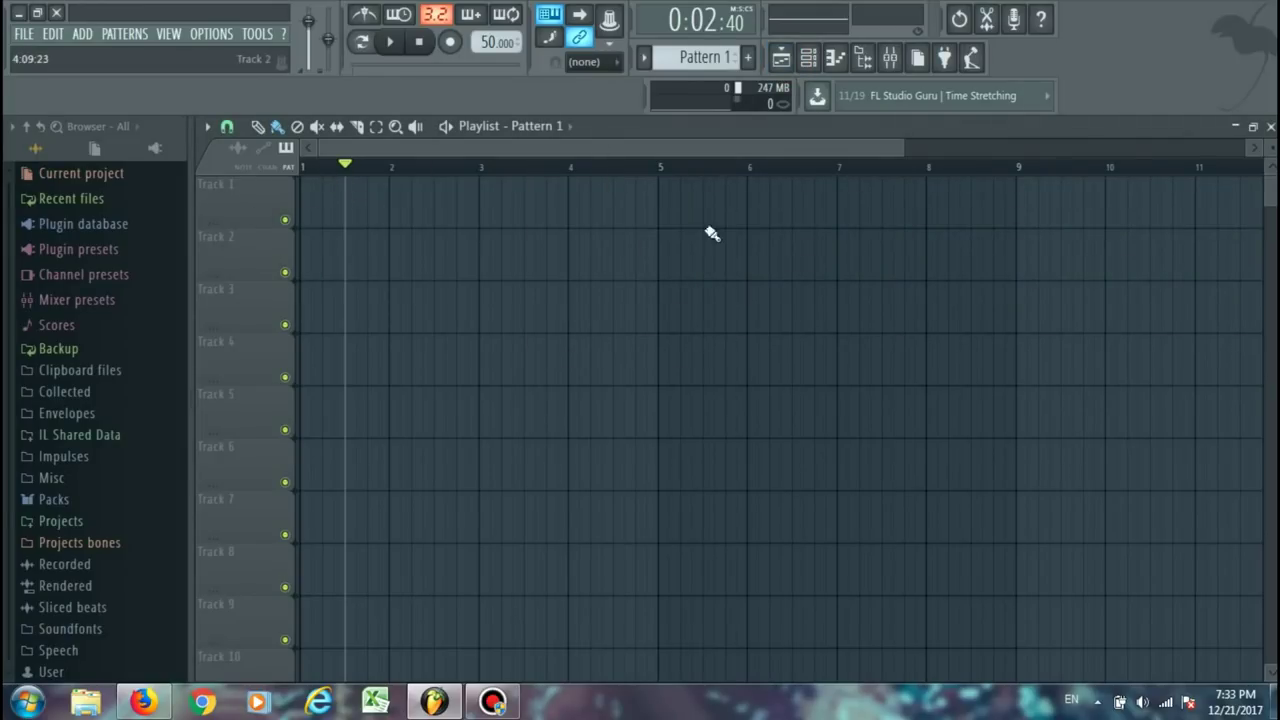
Examine the empty playlist's tracks and timeline with bars 1 to 18 in view.
left_click_drag(900, 143, 1240, 143)
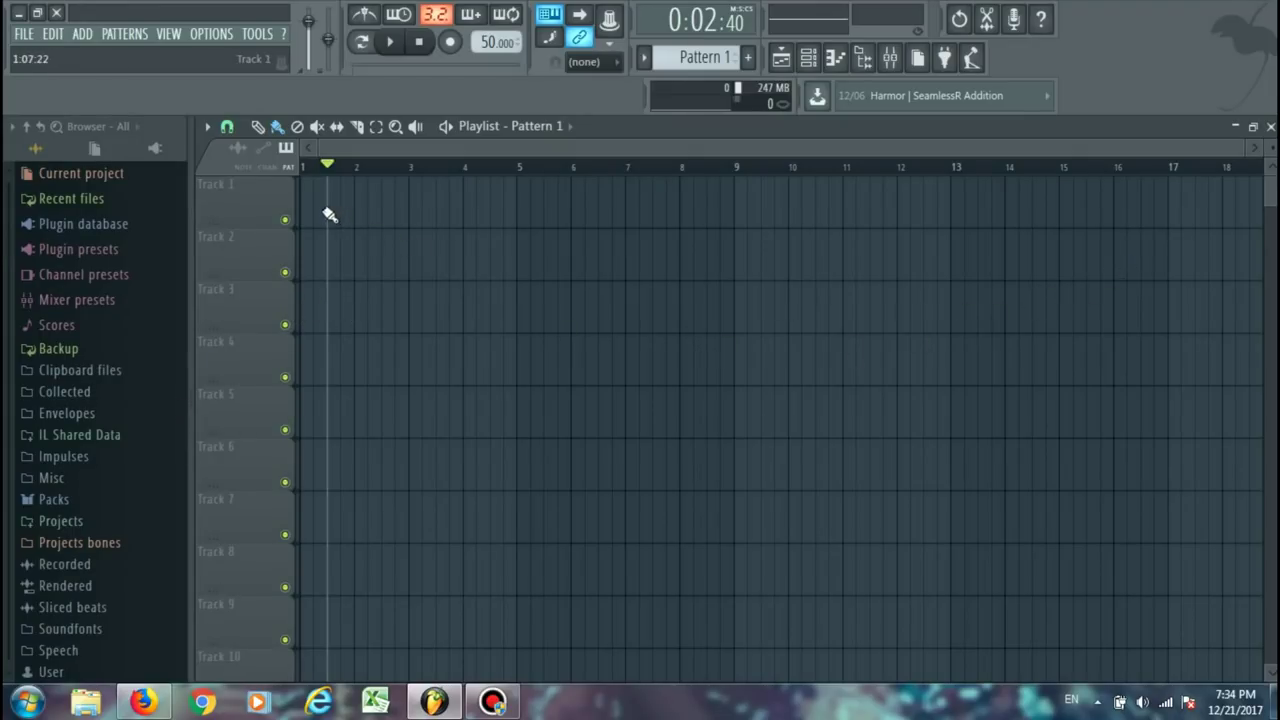
left_click(781, 60)
left_click(781, 60)
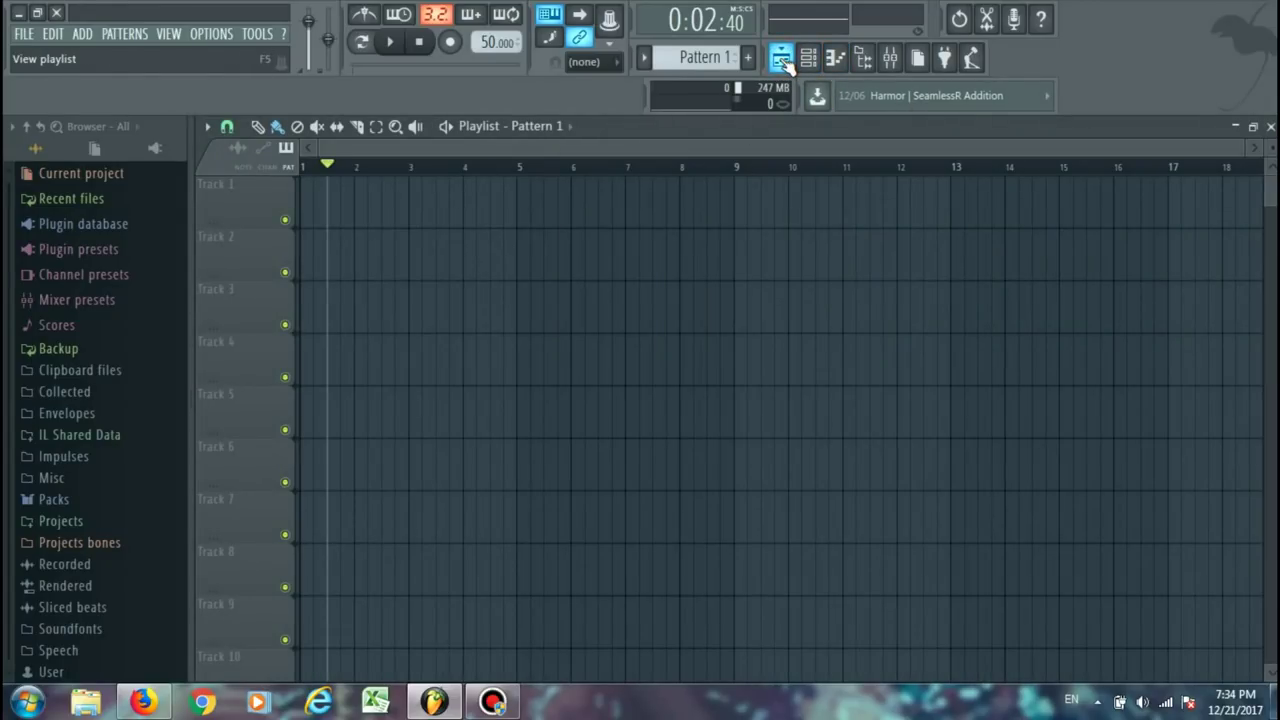
Bring up the channel rack over the playlist and inspect the Kick and Clap channel settings, closing each one.
left_click(808, 58)
left_click_drag(555, 175, 246, 128)
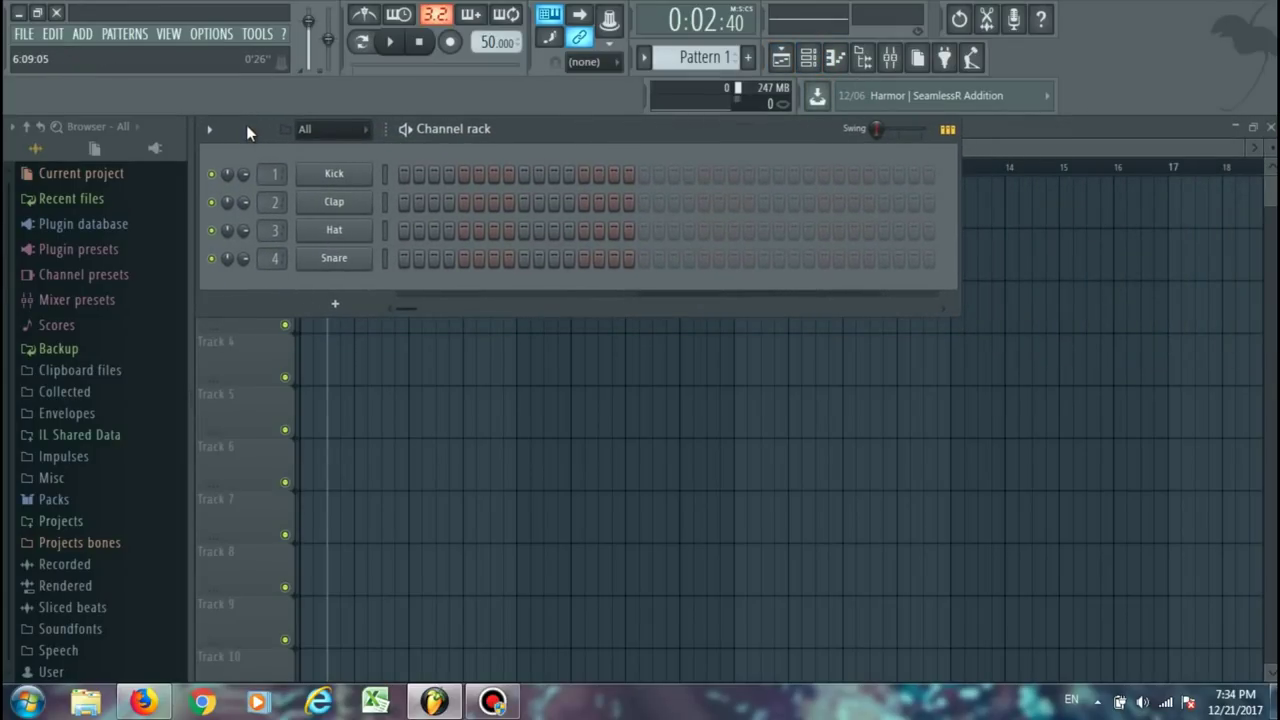
left_click(333, 181)
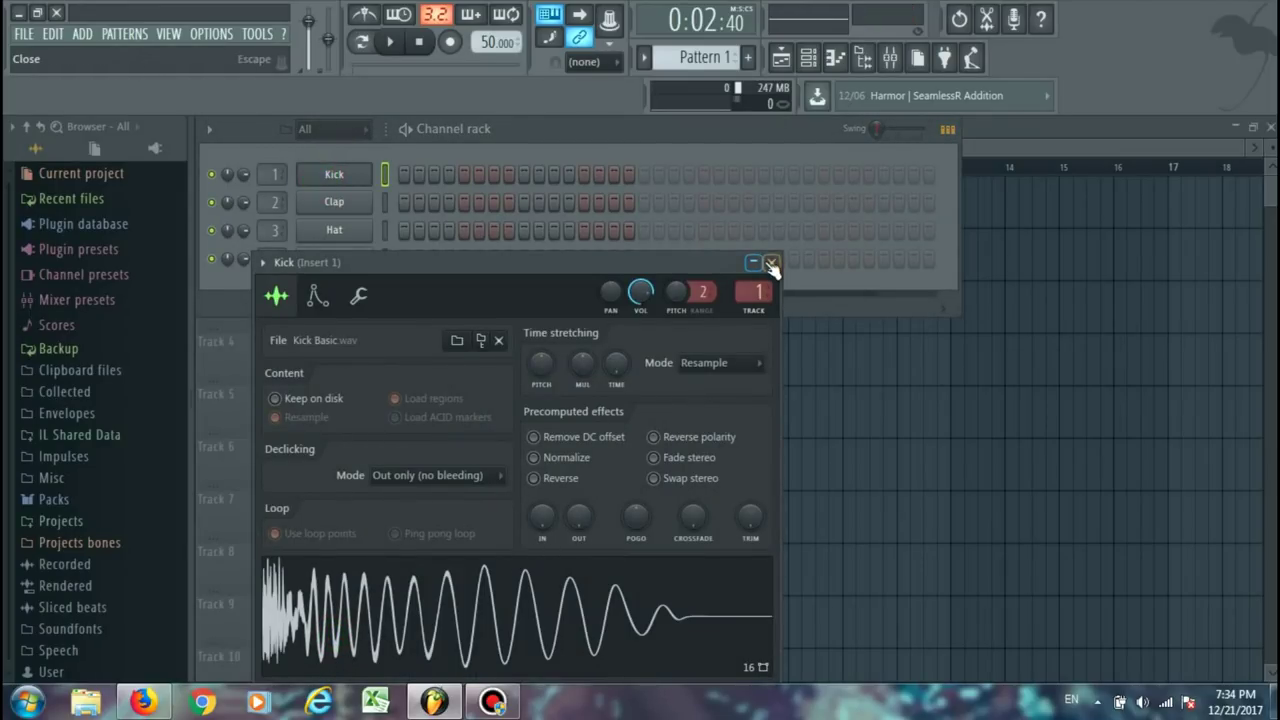
left_click(766, 262)
left_click(340, 203)
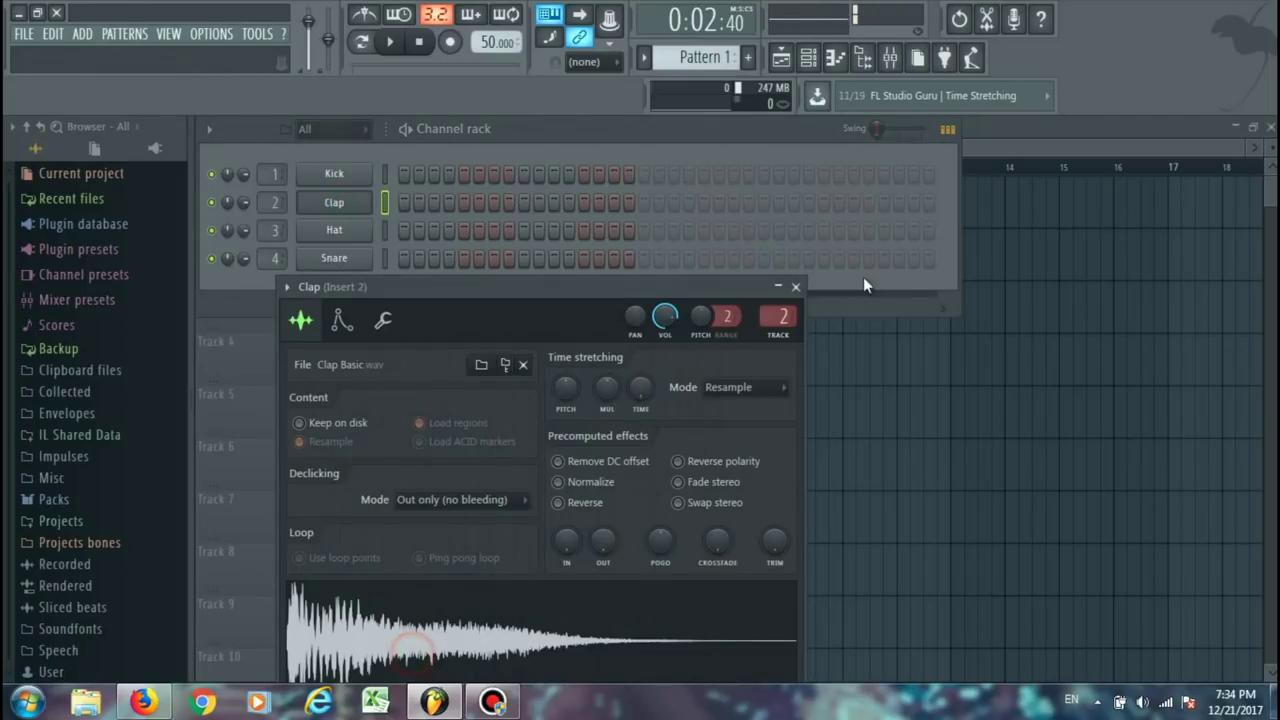
left_click(796, 288)
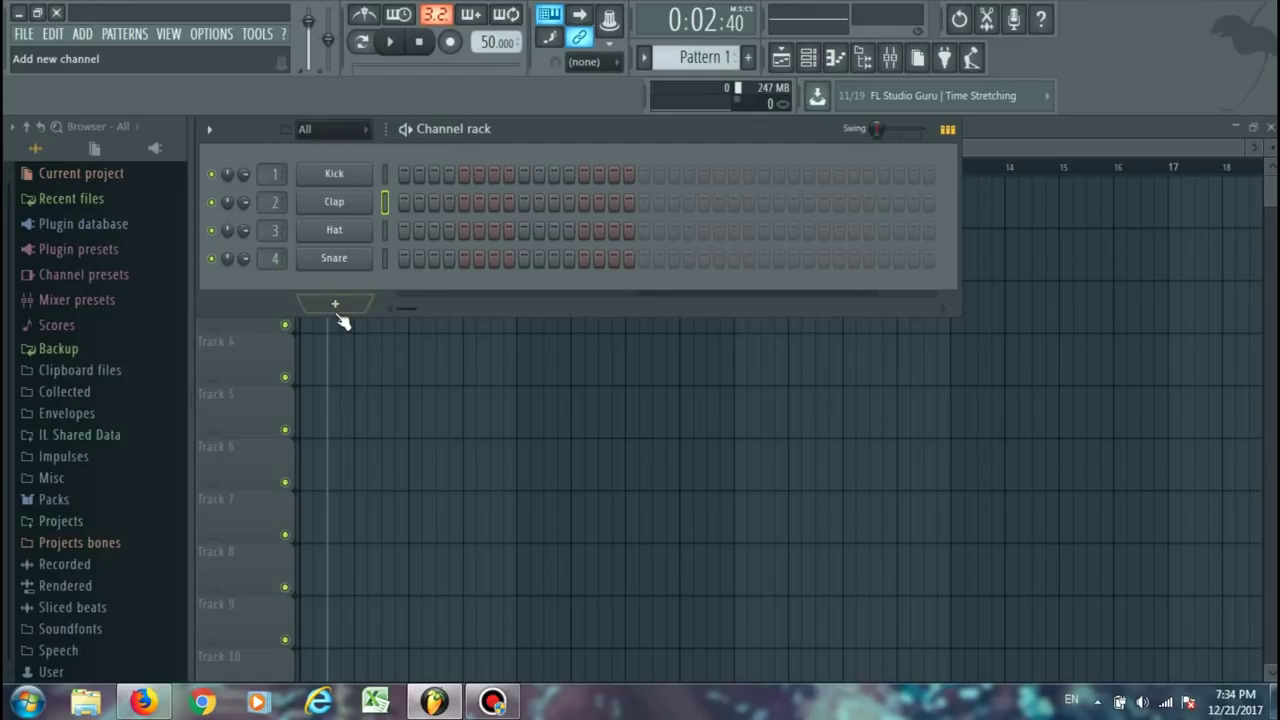
Add an FL Keys channel to the channel rack, sound one of its piano keys and close the plugin window.
left_click(335, 305)
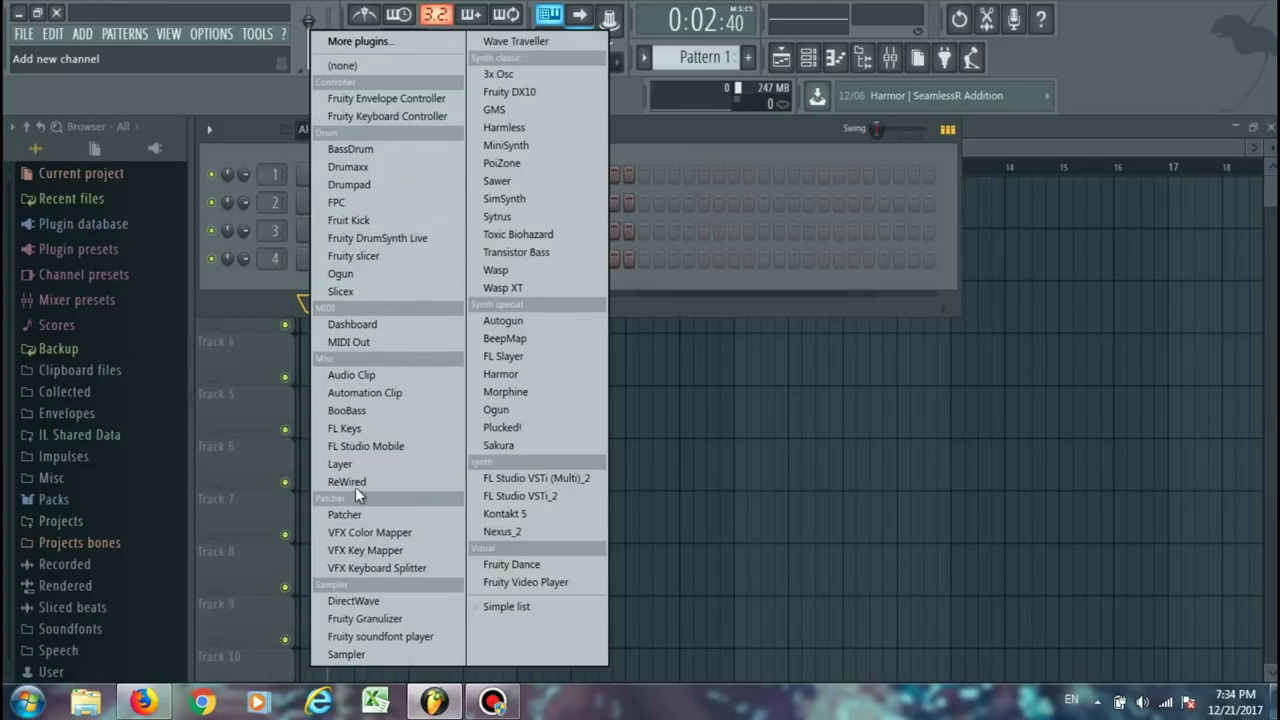
left_click(368, 428)
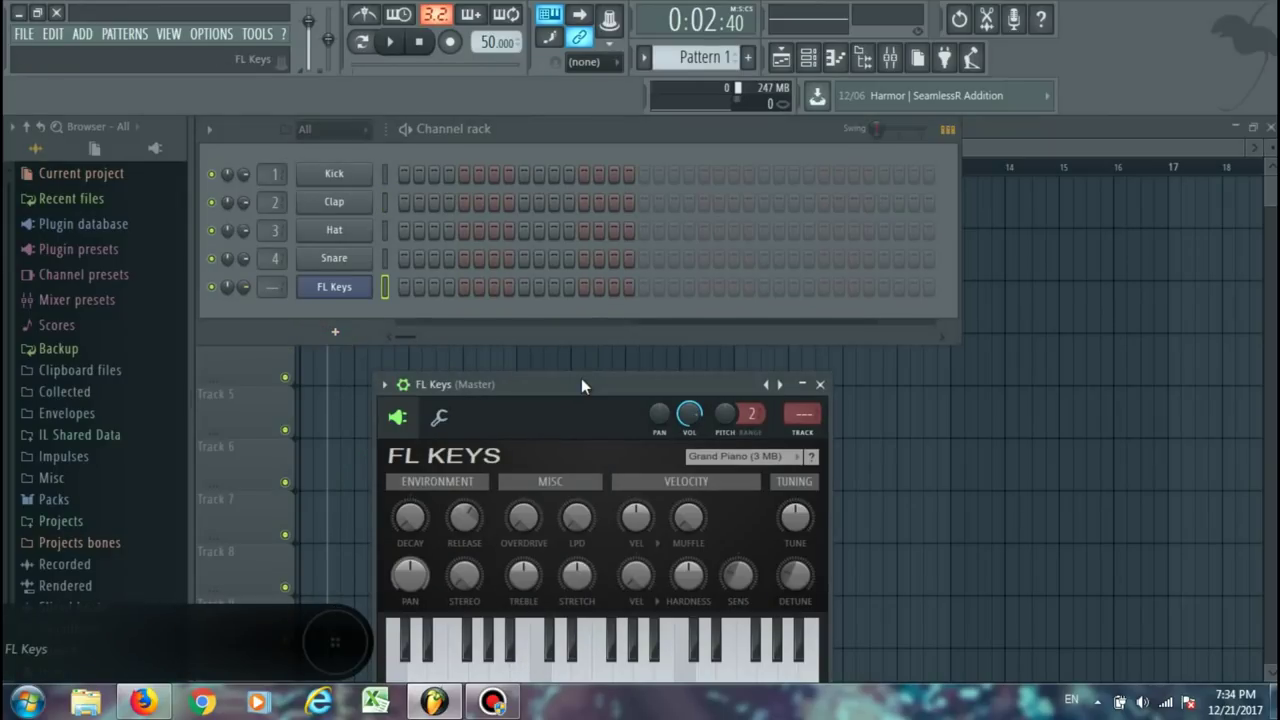
left_click_drag(581, 378, 613, 224)
left_click(597, 508)
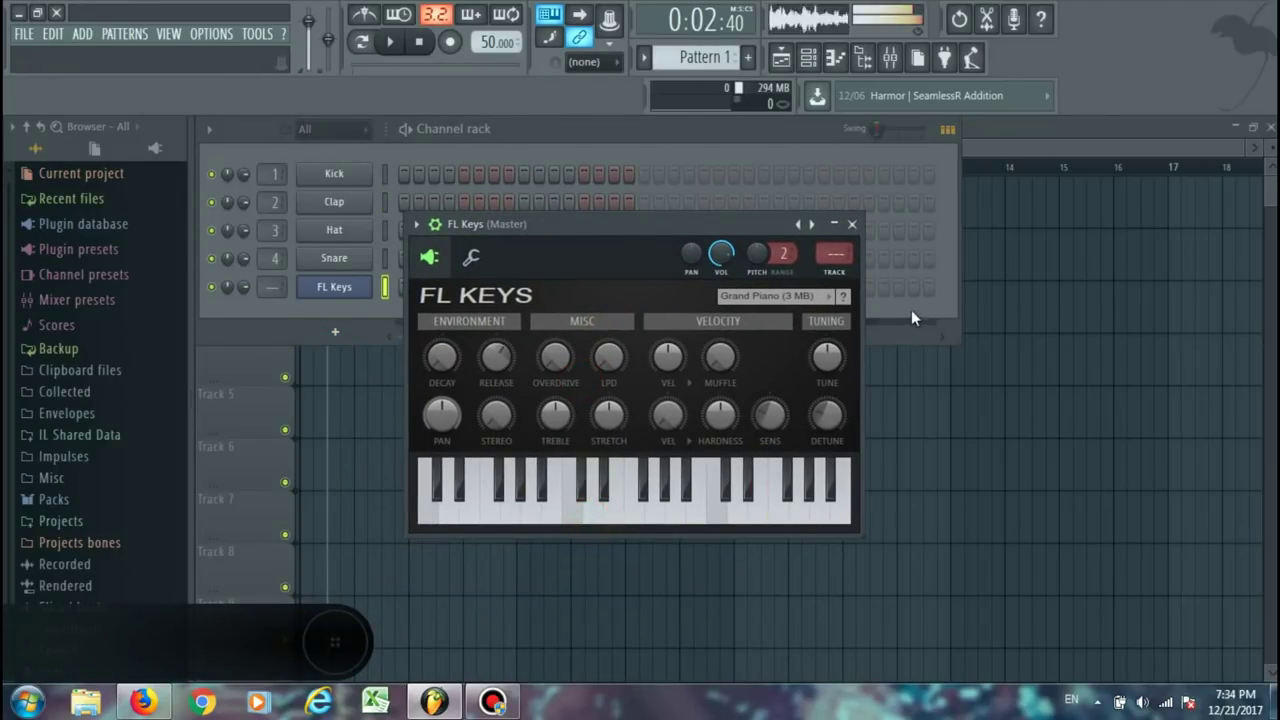
left_click(850, 226)
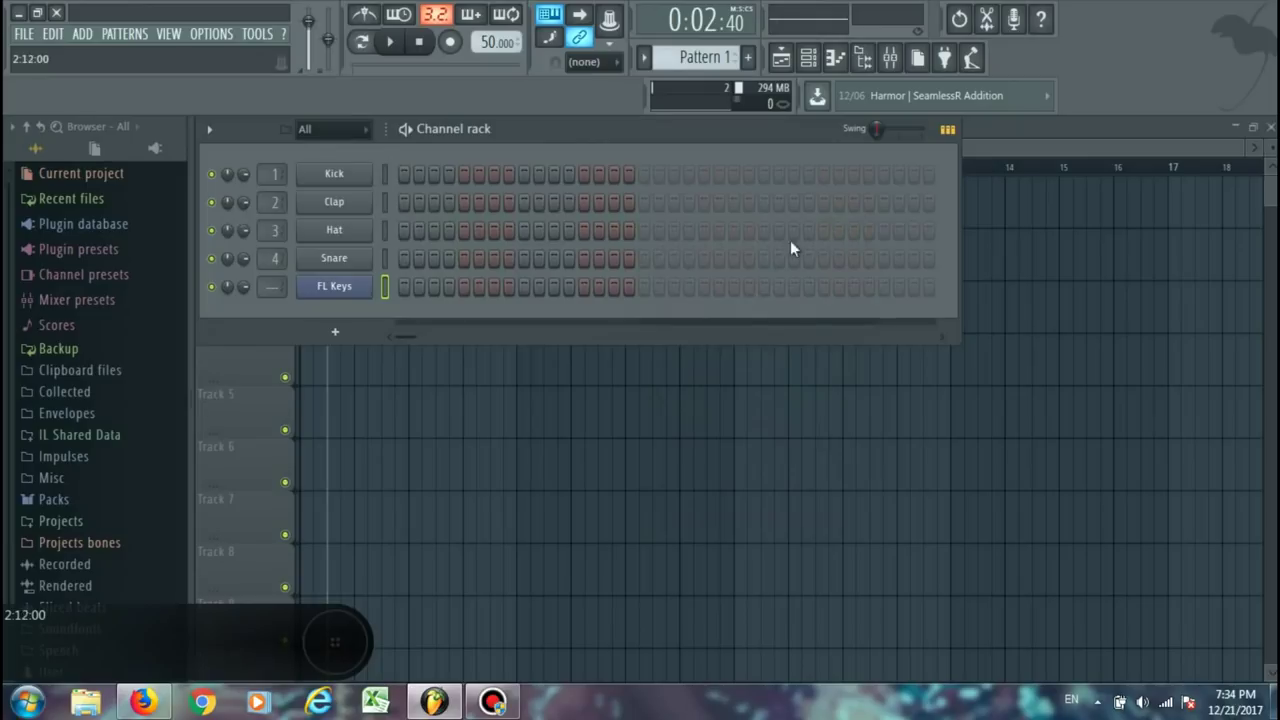
Delete the FL Keys channel from the channel rack.
right_click(330, 287)
left_click(406, 449)
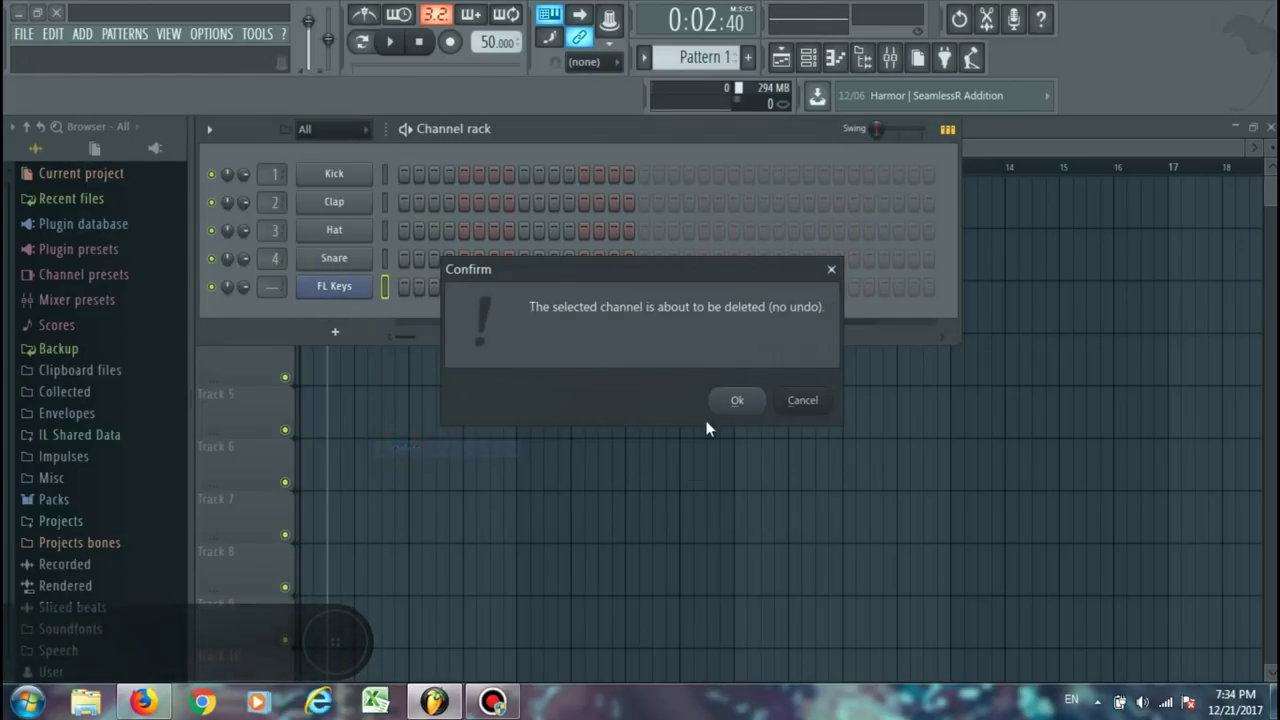
left_click(740, 401)
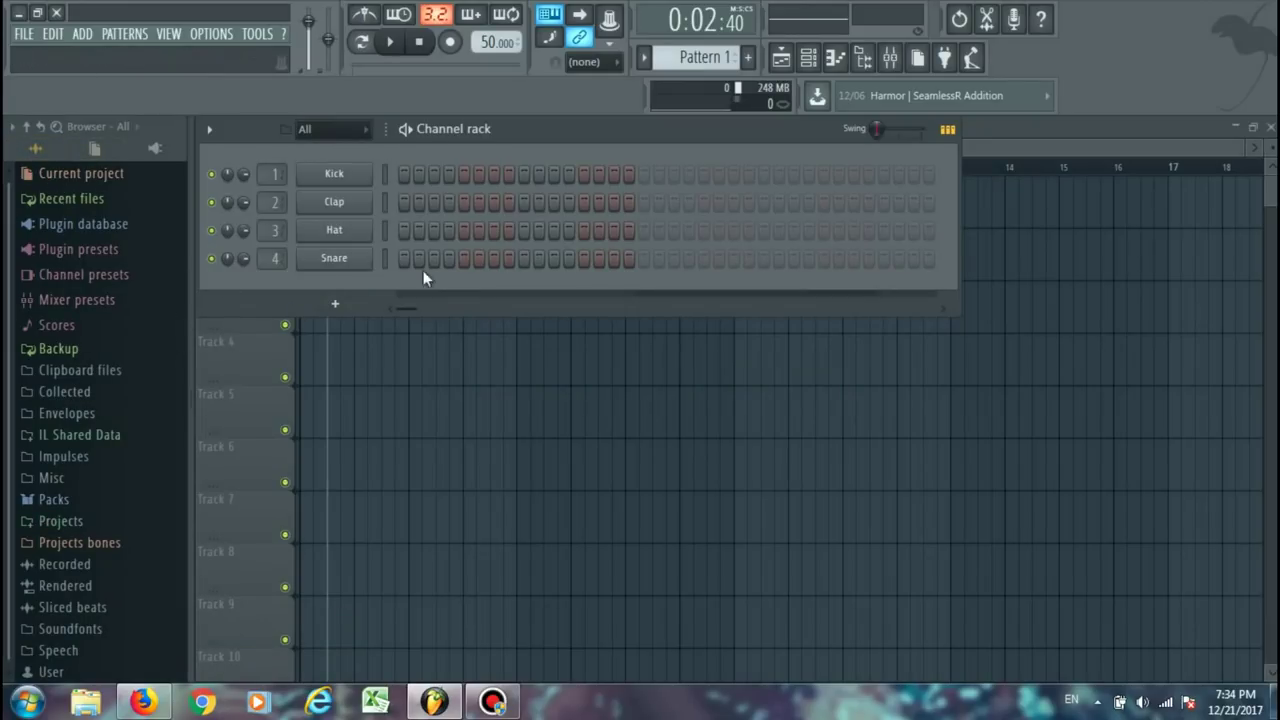
Show and hide the mixer, project picker and plugin picker in turn to preview each.
left_click(891, 58)
left_click(891, 58)
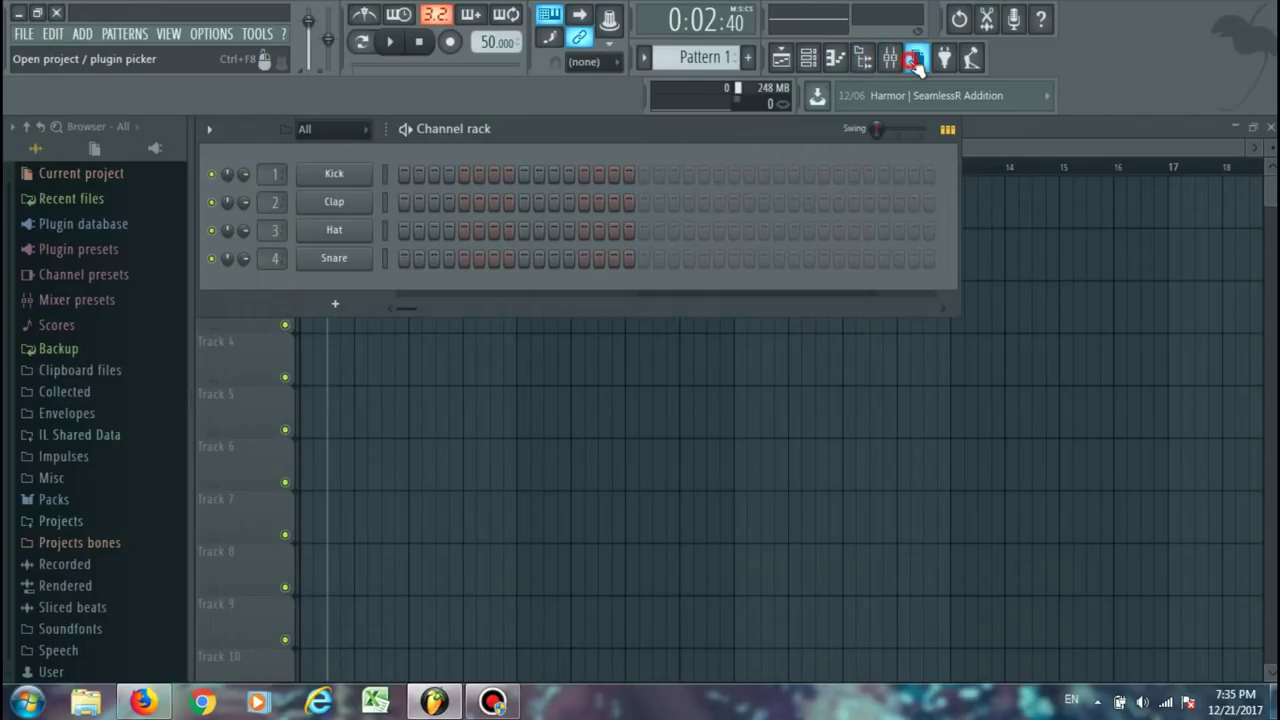
left_click(910, 62)
left_click(917, 63)
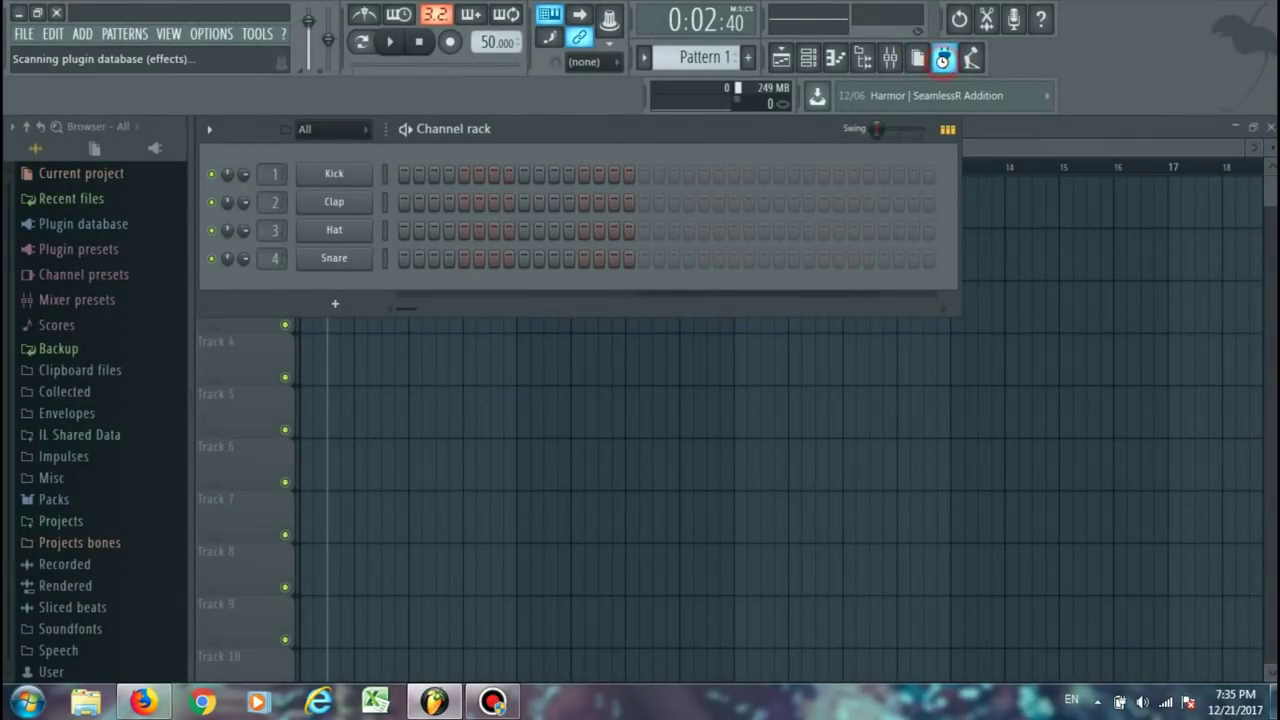
left_click(942, 61)
left_click(942, 61)
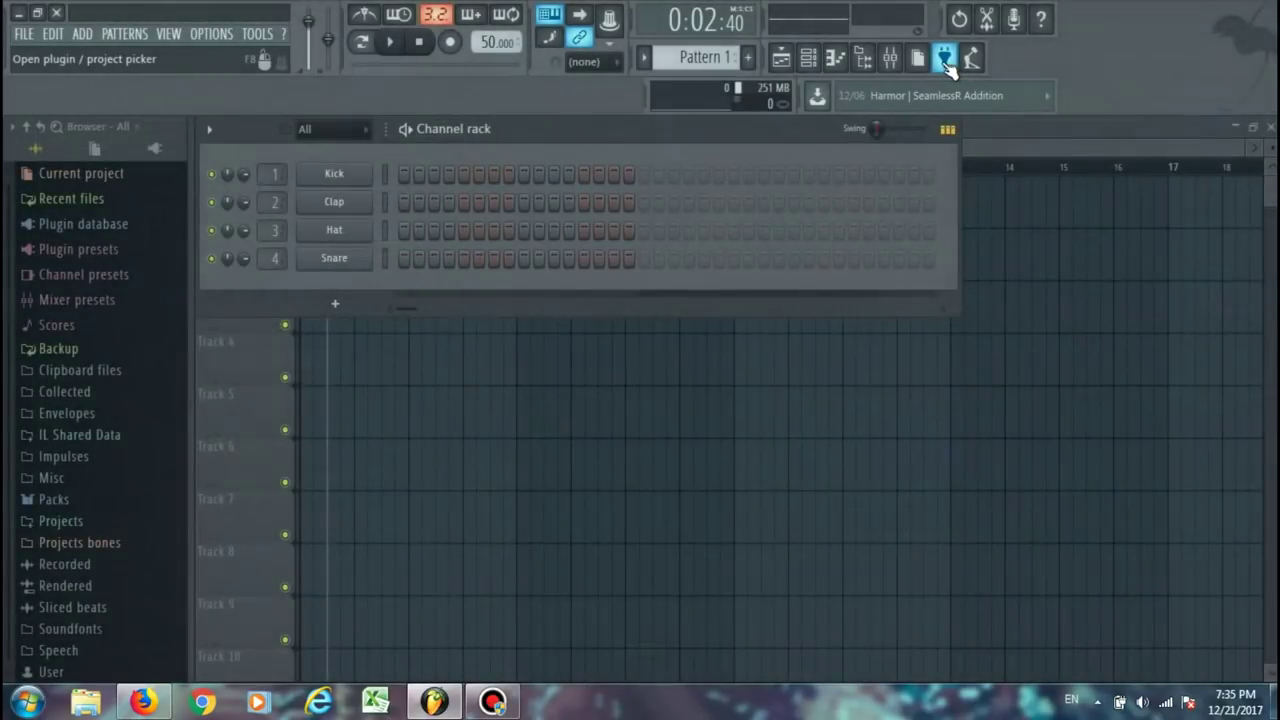
Toggle the browser off and on several times, bringing up the Kick piano roll with the browser shown.
left_click(864, 66)
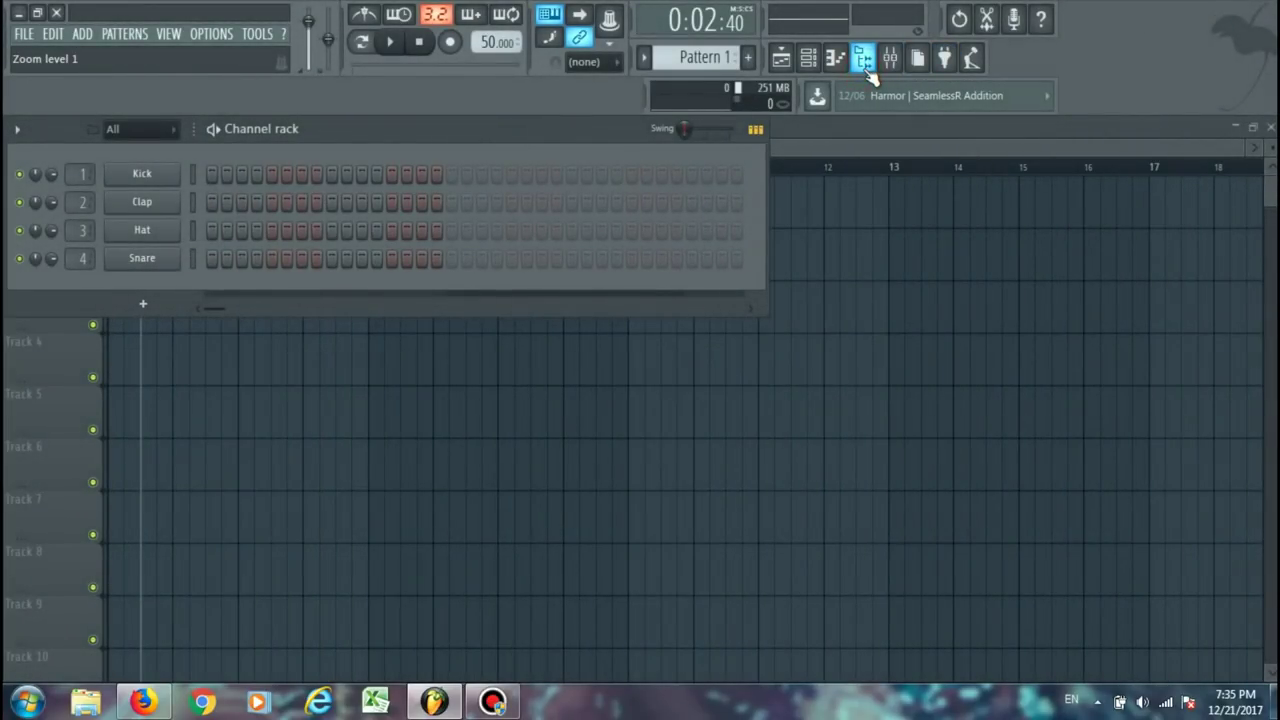
left_click(866, 66)
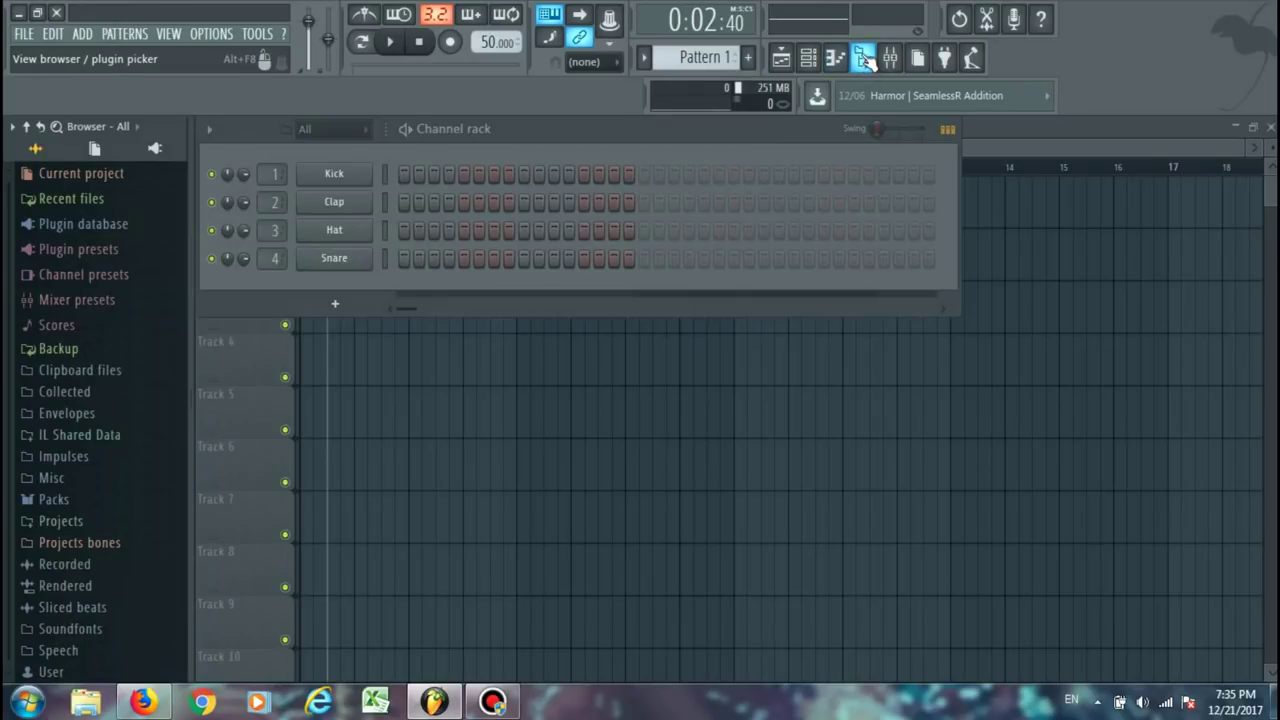
left_click(864, 60)
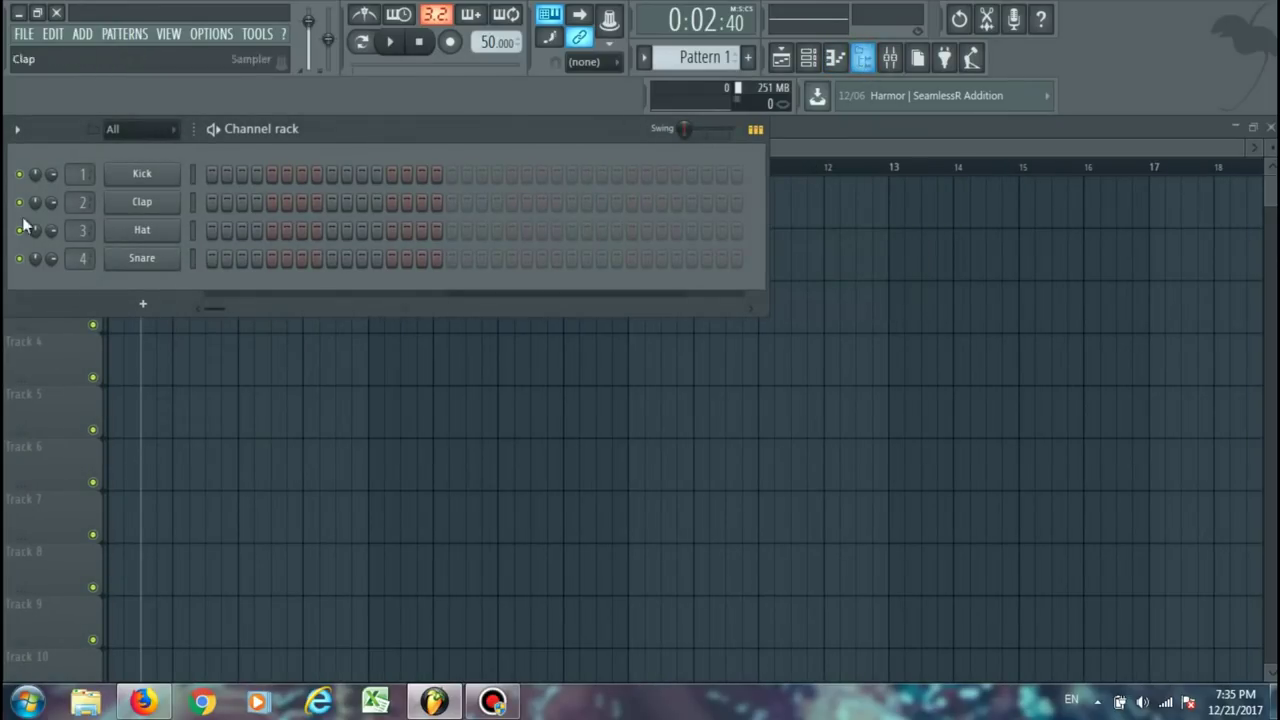
left_click(855, 58)
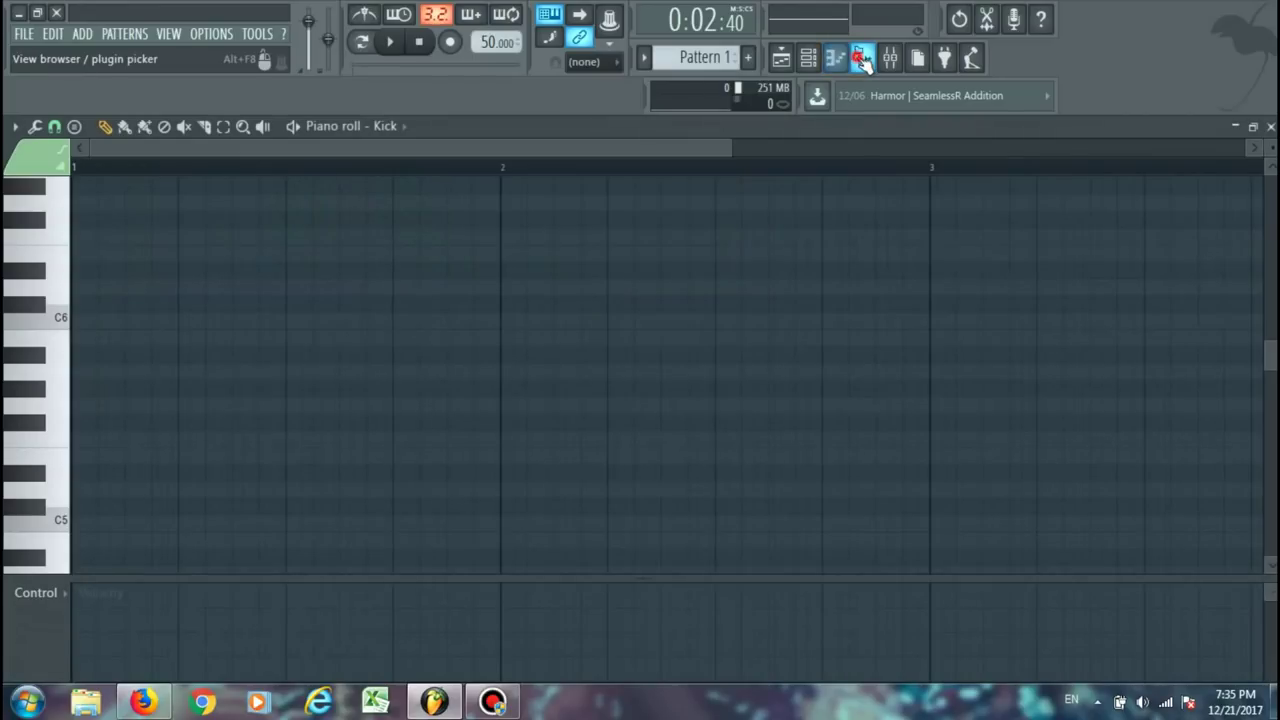
left_click(864, 60)
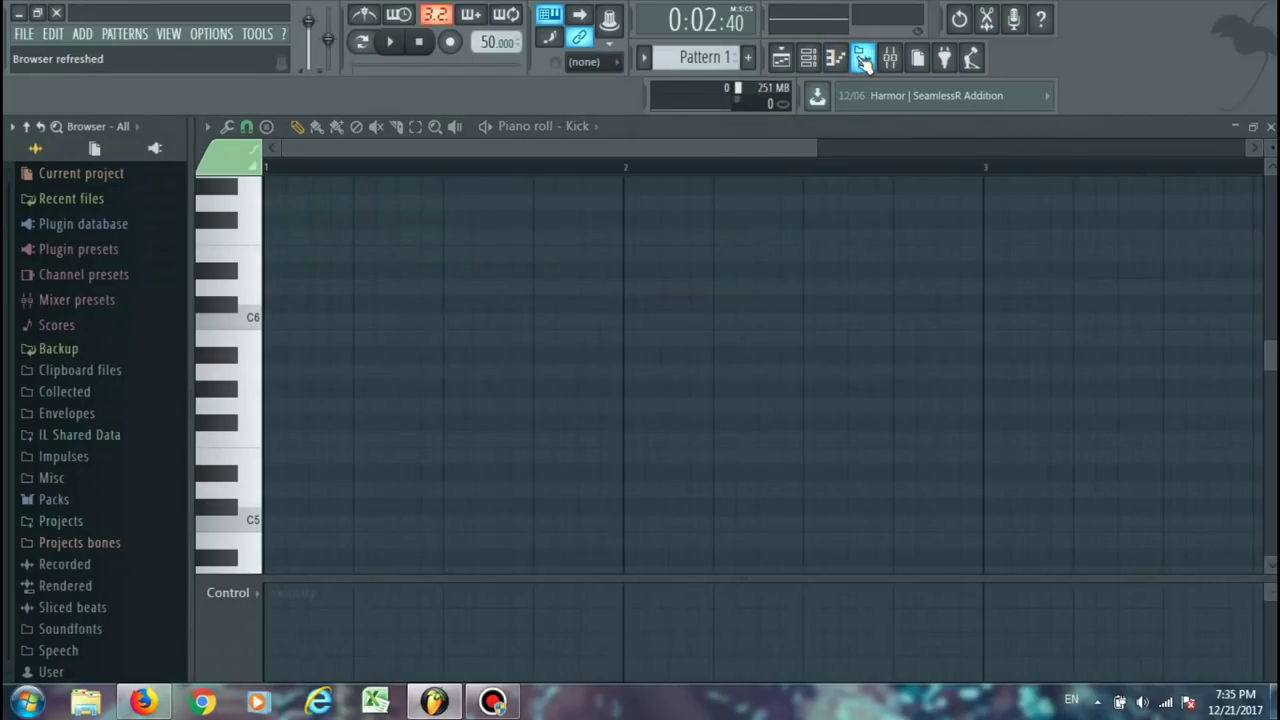
Return to the playlist and show the channel rack over it.
left_click(808, 60)
left_click(782, 62)
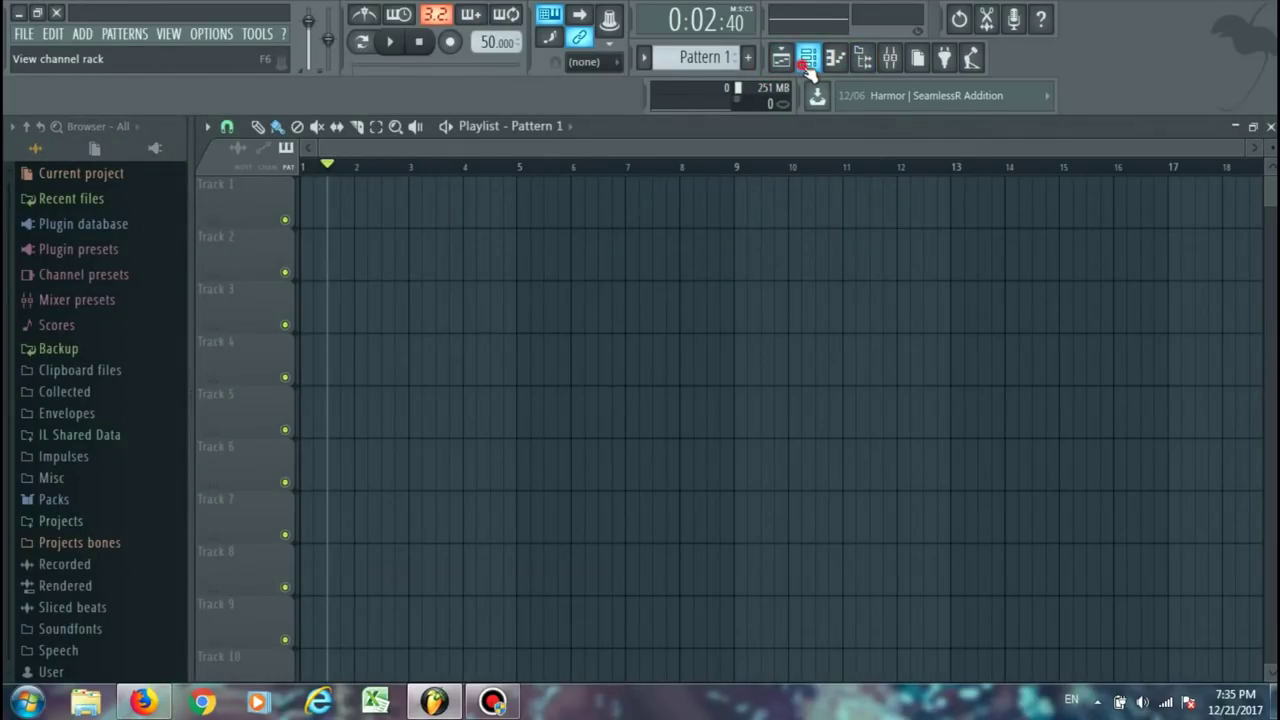
left_click(808, 60)
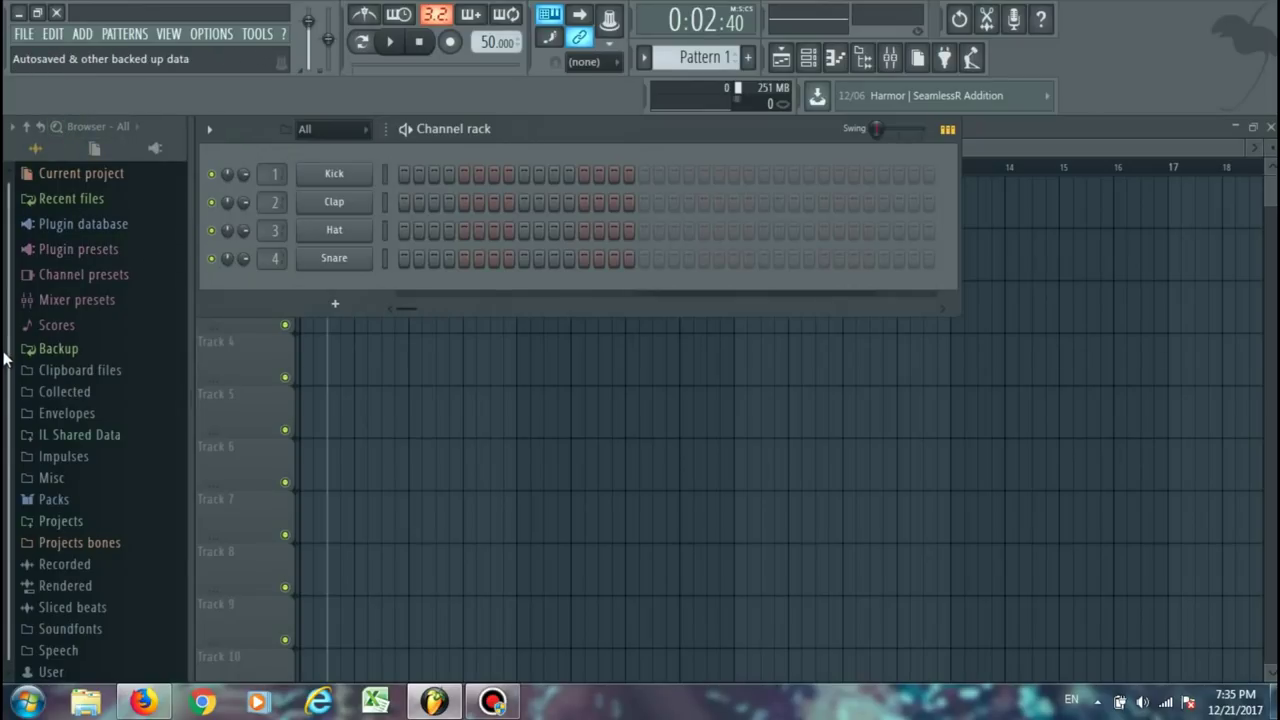
Expand Packs in the browser and look through the Keyboard and Orchestral folders under Instruments.
left_click(55, 497)
scroll(100, 435, "down", 3)
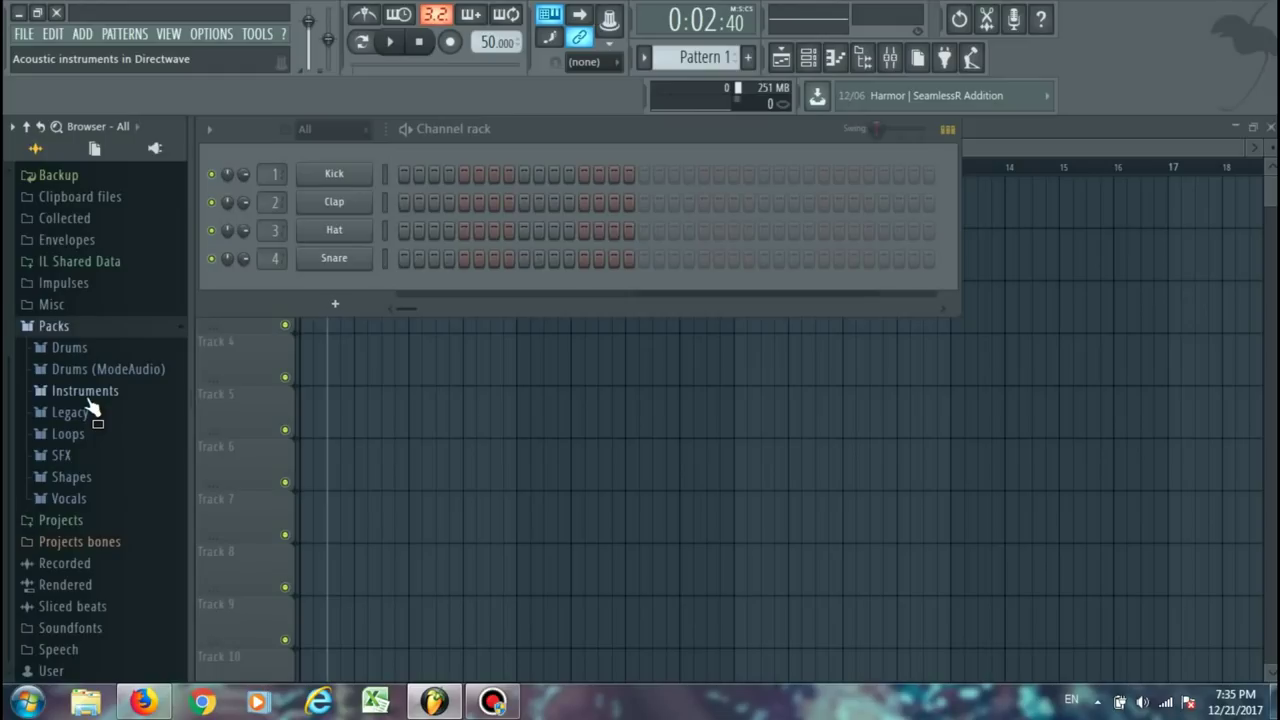
left_click(85, 392)
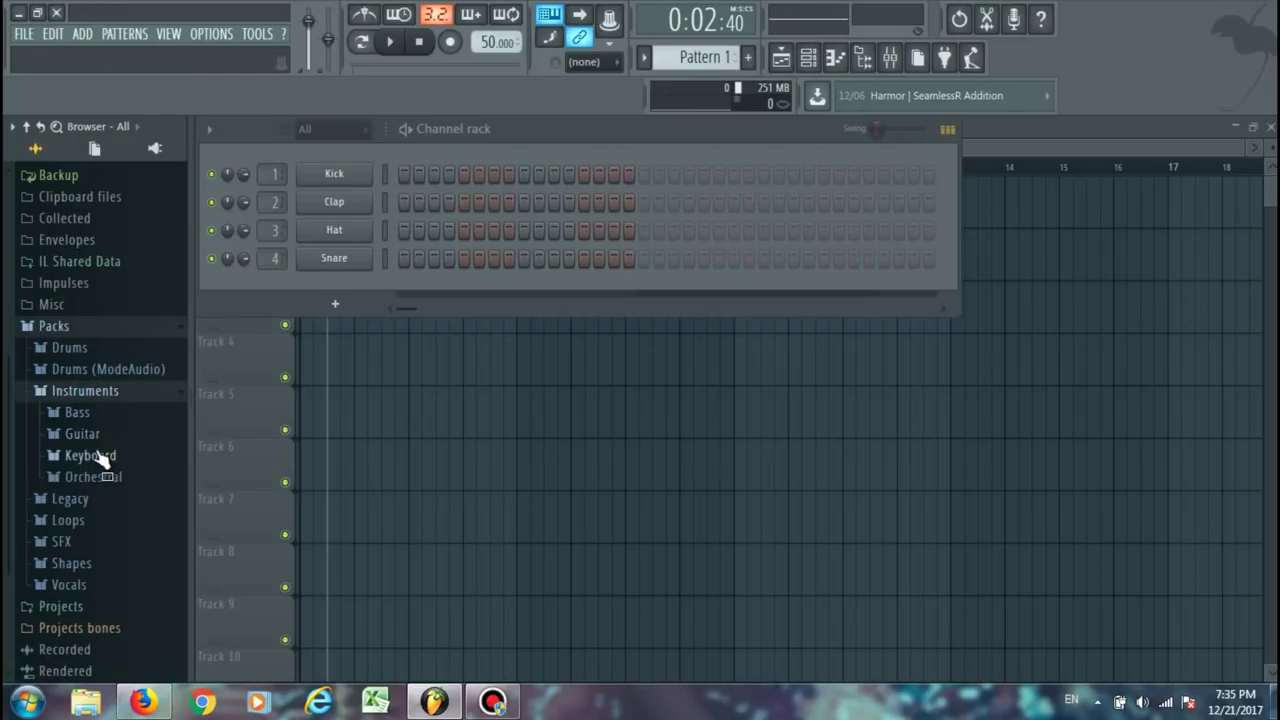
left_click(92, 456)
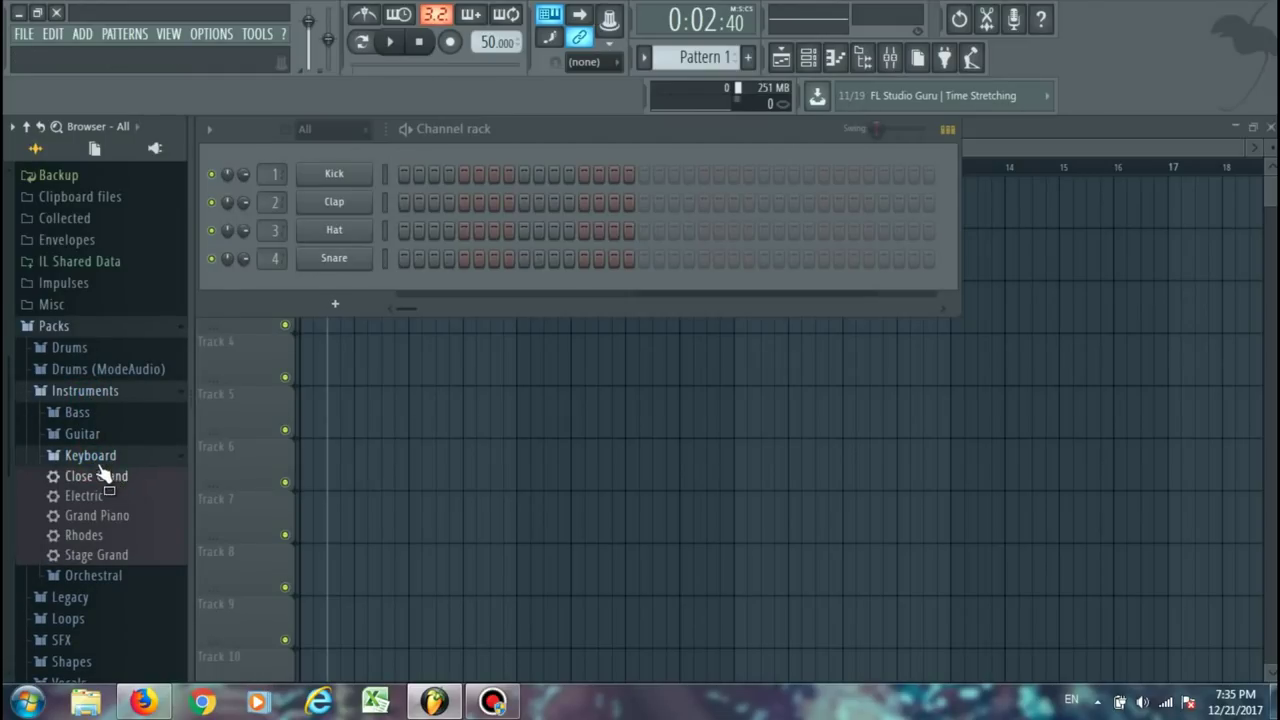
left_click(97, 458)
left_click(95, 477)
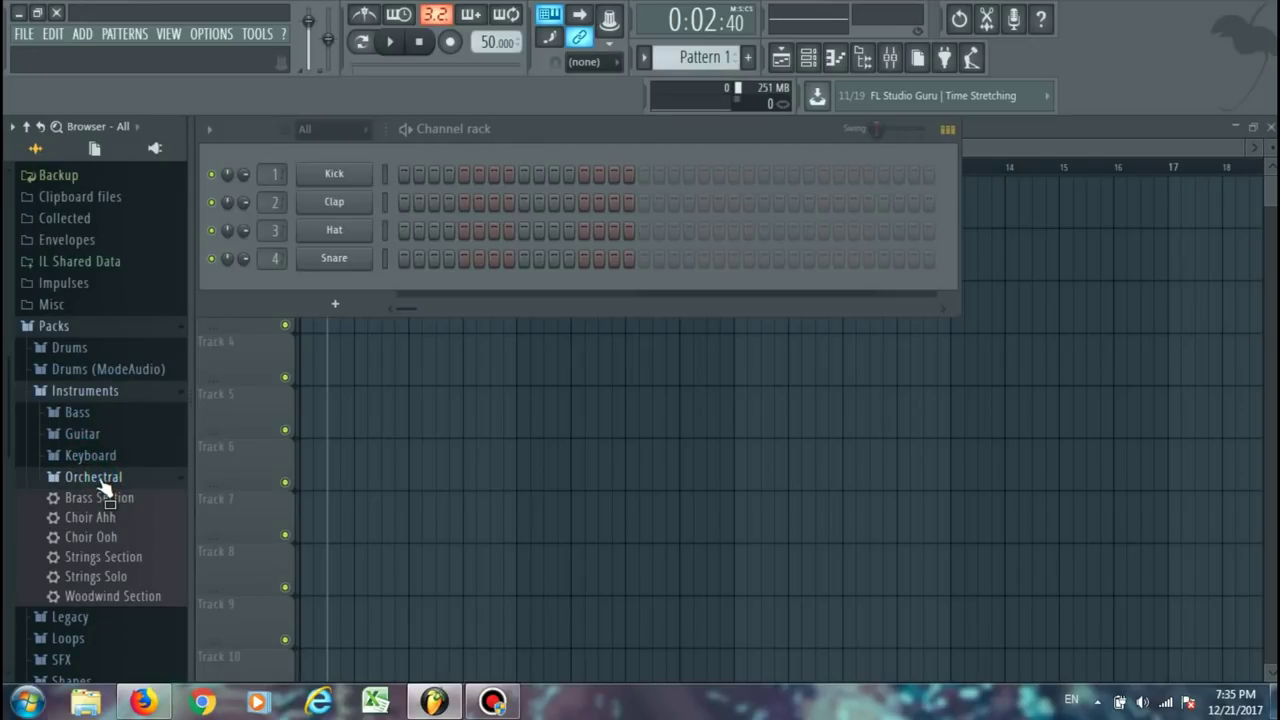
left_click(100, 485)
Browse the Legacy pack's Instruments down to Piano and look through the Piano 1 and Piano 2 samples.
left_click(88, 500)
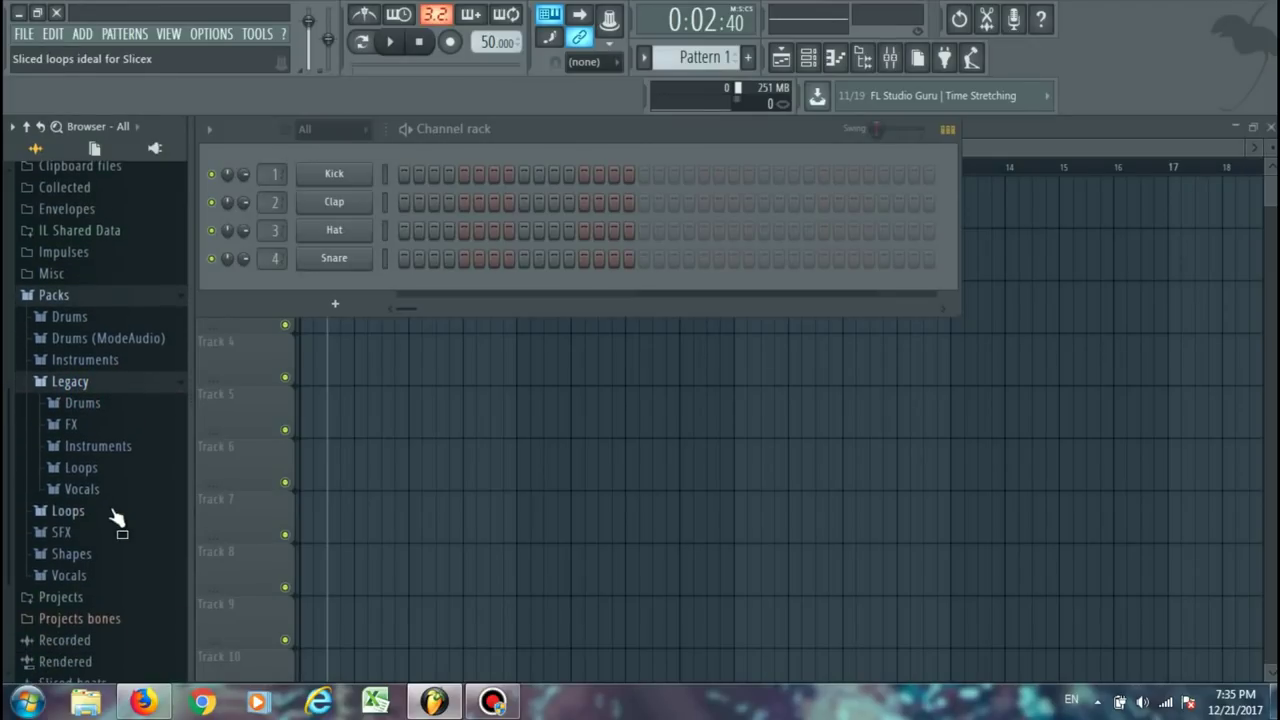
left_click(86, 445)
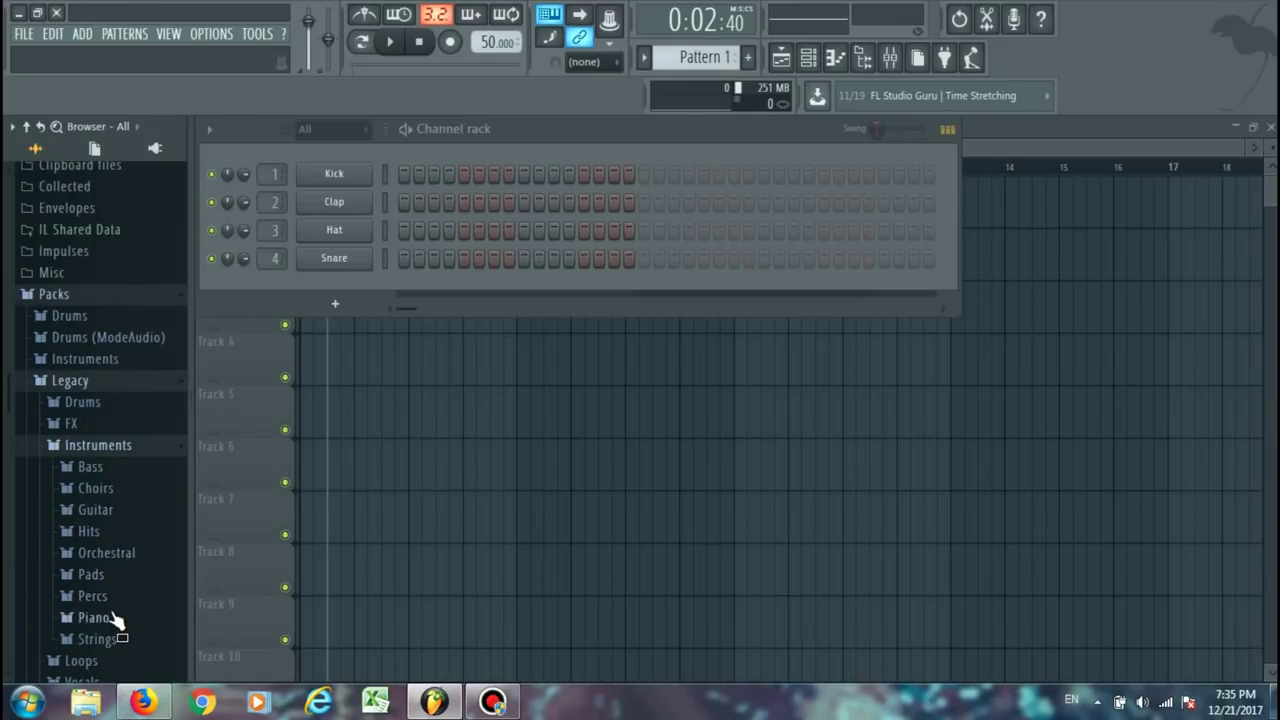
left_click(95, 618)
left_click(108, 610)
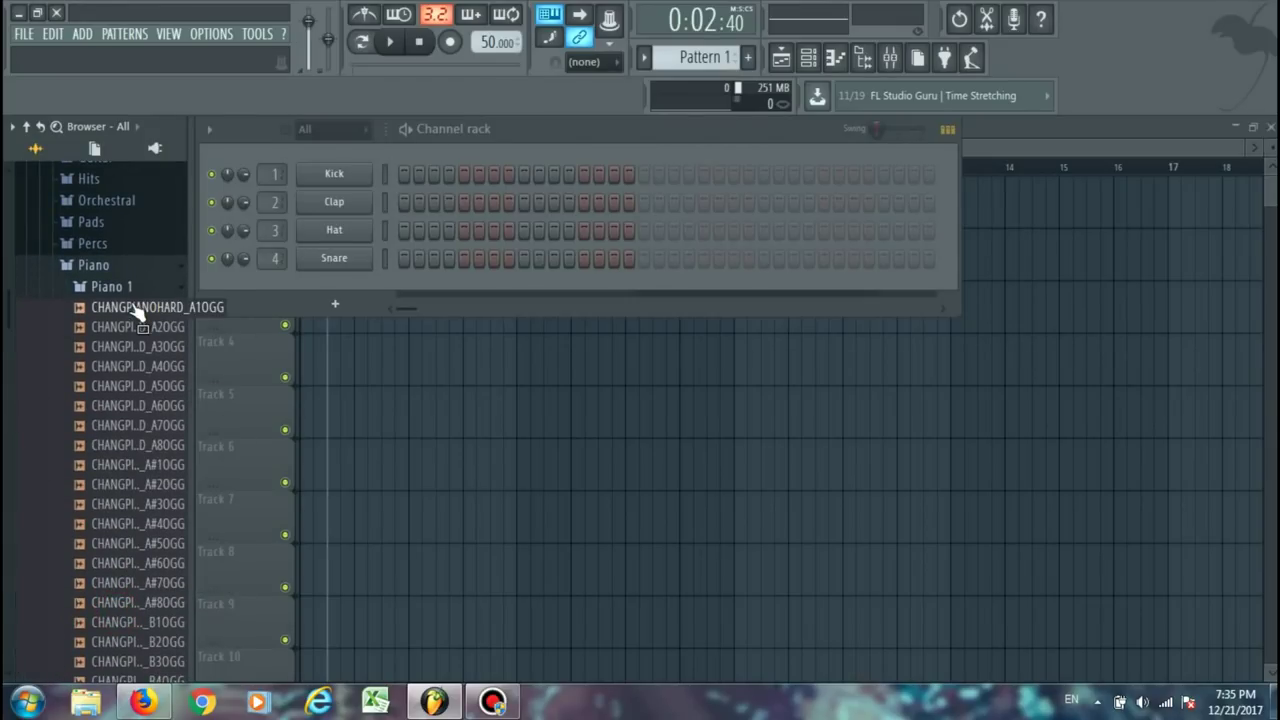
scroll(135, 310, "down", 15)
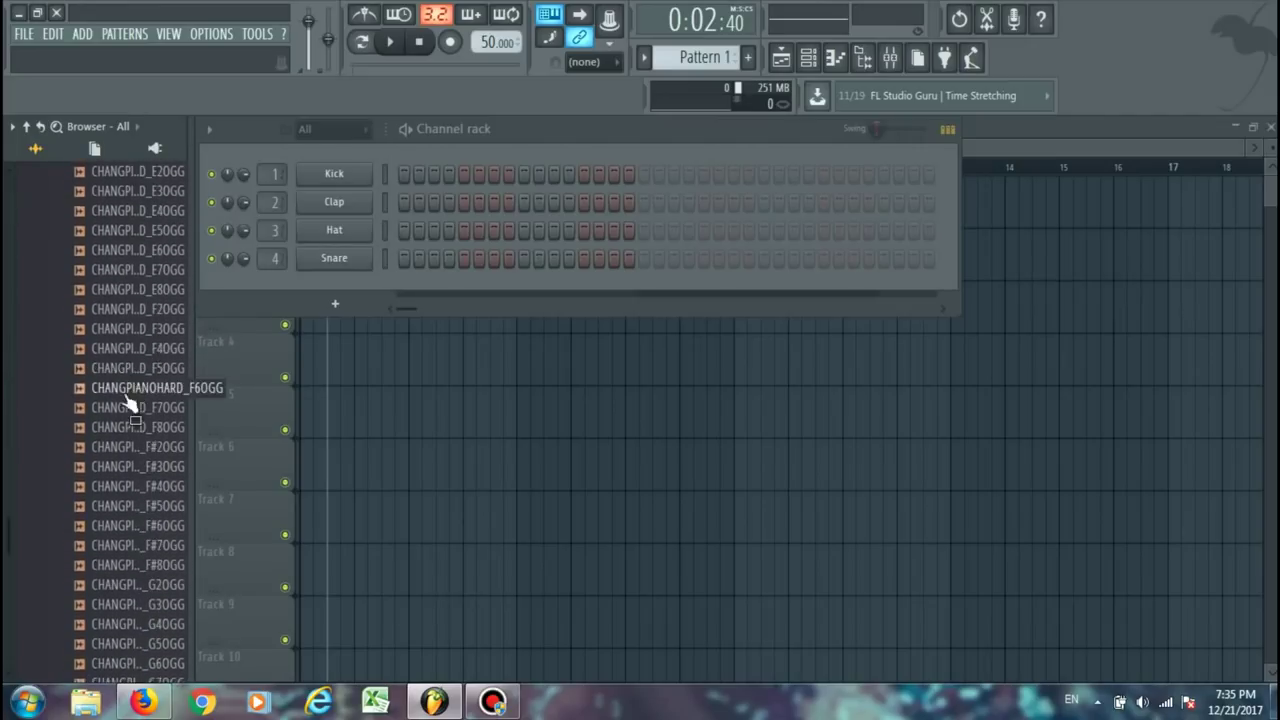
scroll(128, 400, "down", 6)
left_click(106, 320)
scroll(113, 384, "down", 10)
scroll(111, 374, "up", 15)
scroll(114, 371, "down", 5)
Audition a few Piano 2 samples and add Gz_C7ogg to the channel rack as a new channel.
left_click(90, 314)
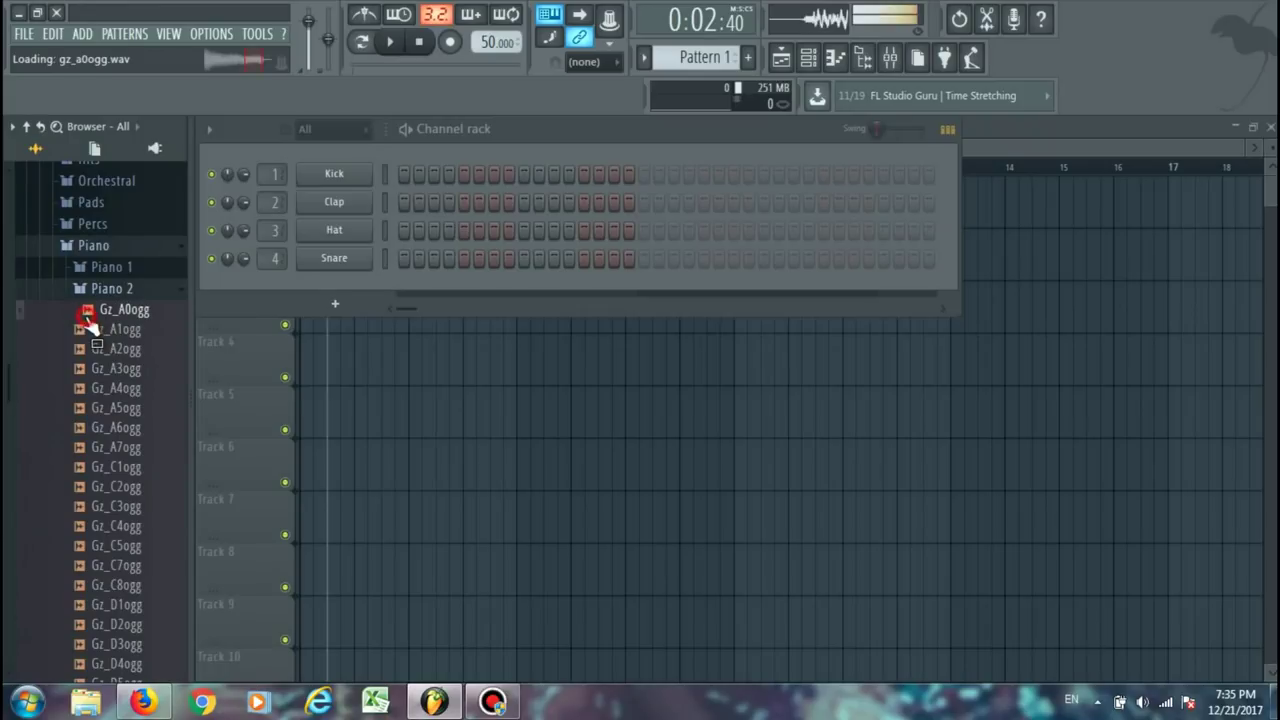
left_click(125, 468)
left_click(112, 566)
left_click_drag(120, 570, 292, 335)
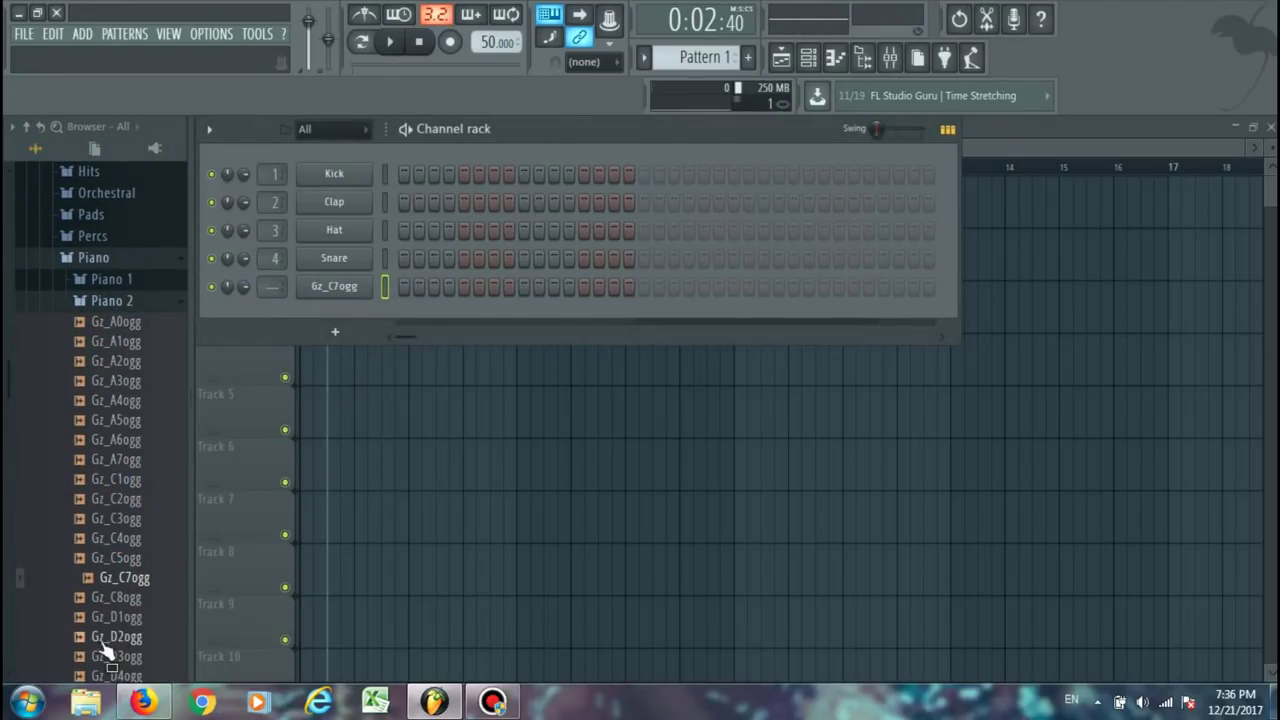
Open the Gz_C7ogg sample in a second new channel and close its sampler window.
right_click(117, 577)
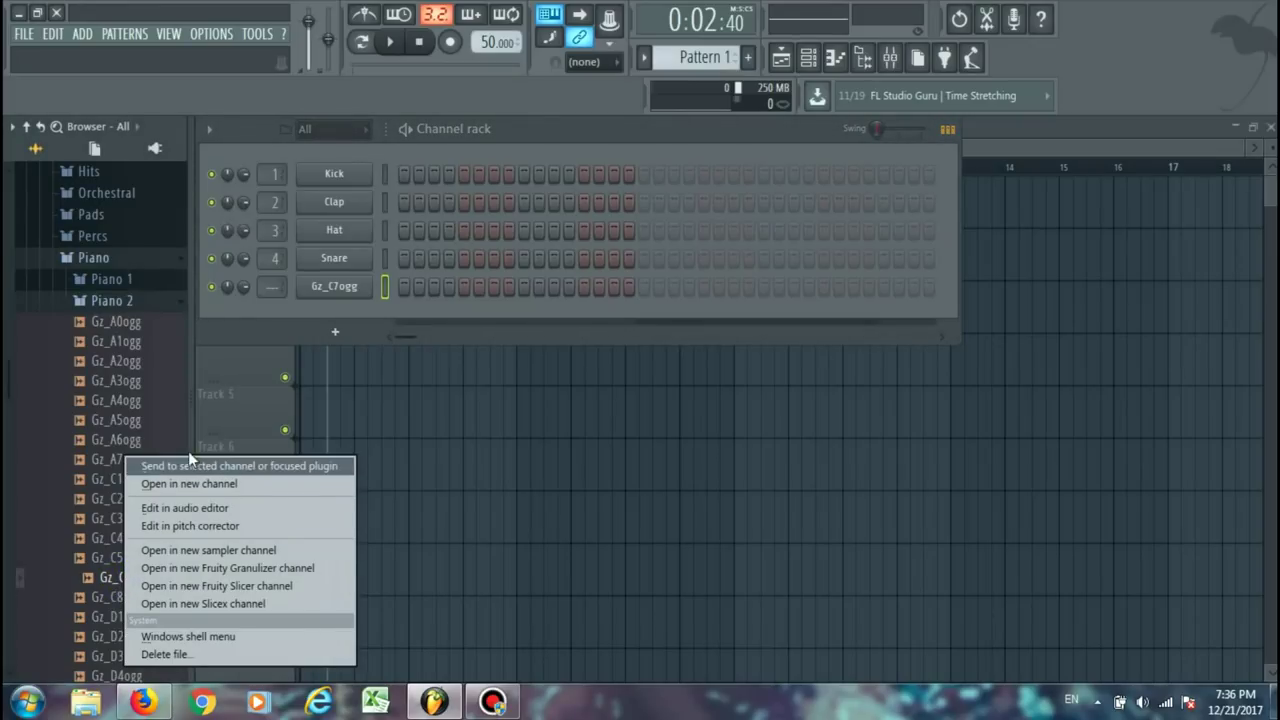
left_click(177, 483)
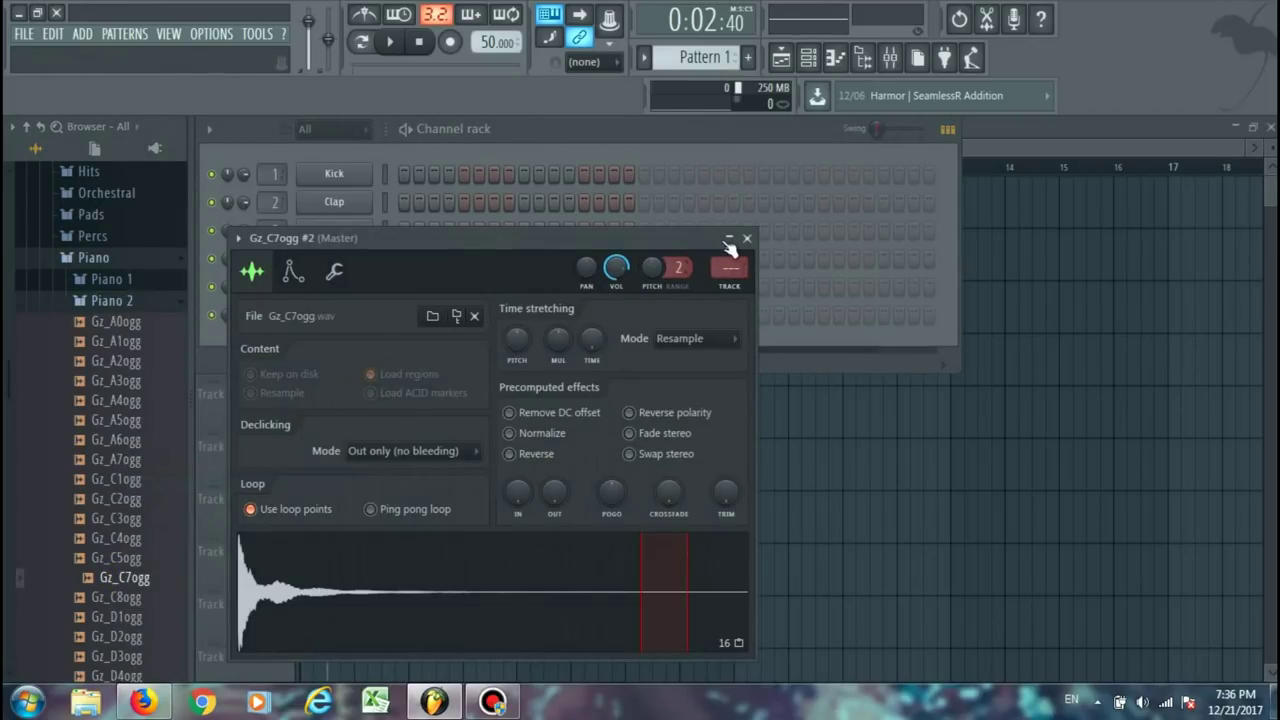
left_click(747, 239)
Delete the duplicate Gz_C7ogg #2 channel from the channel rack.
right_click(355, 324)
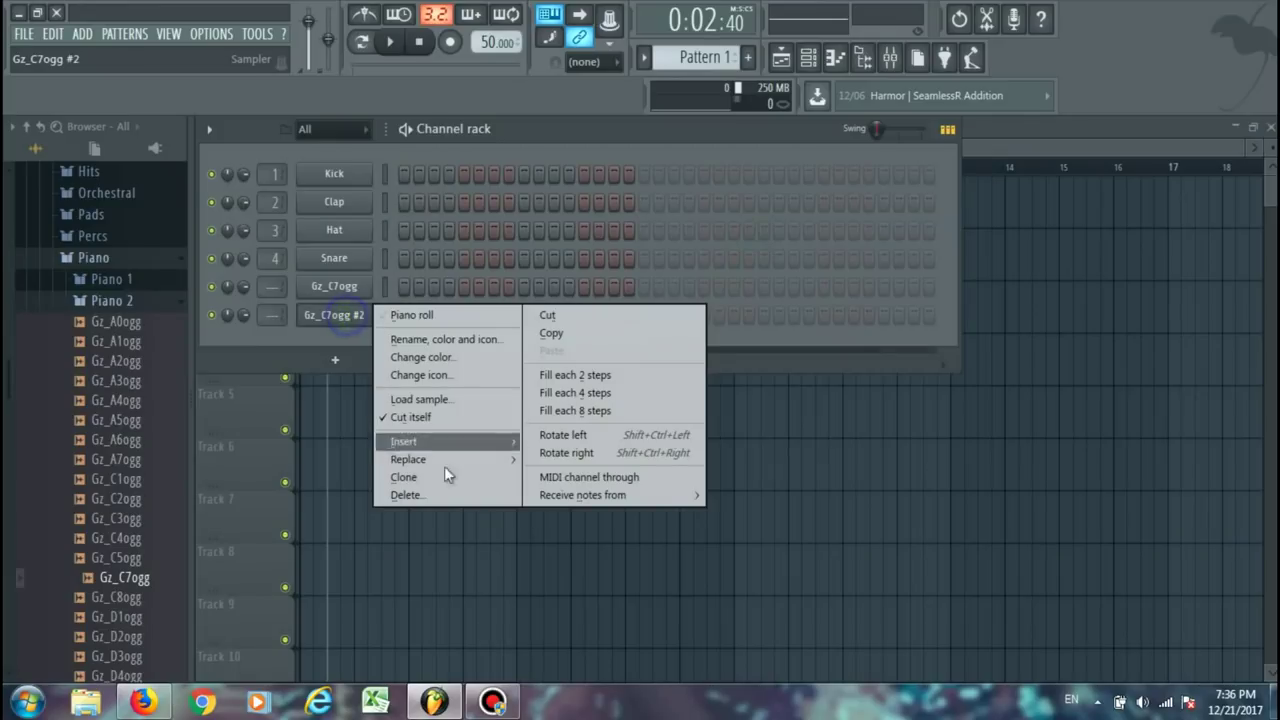
left_click(418, 502)
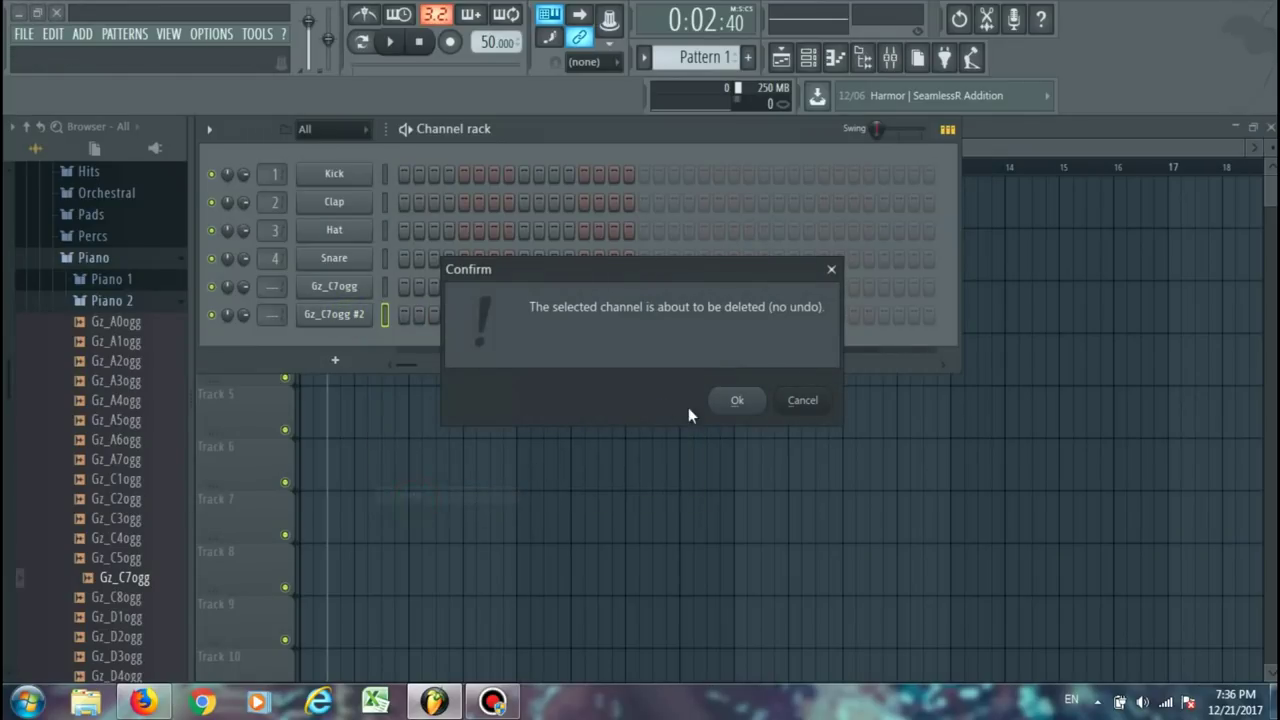
left_click(740, 401)
Collapse the browser's folder structure, leave only Packs expanded, and shift the channel rack slightly over the playlist.
scroll(40, 329, "up", 5)
scroll(57, 320, "down", 12)
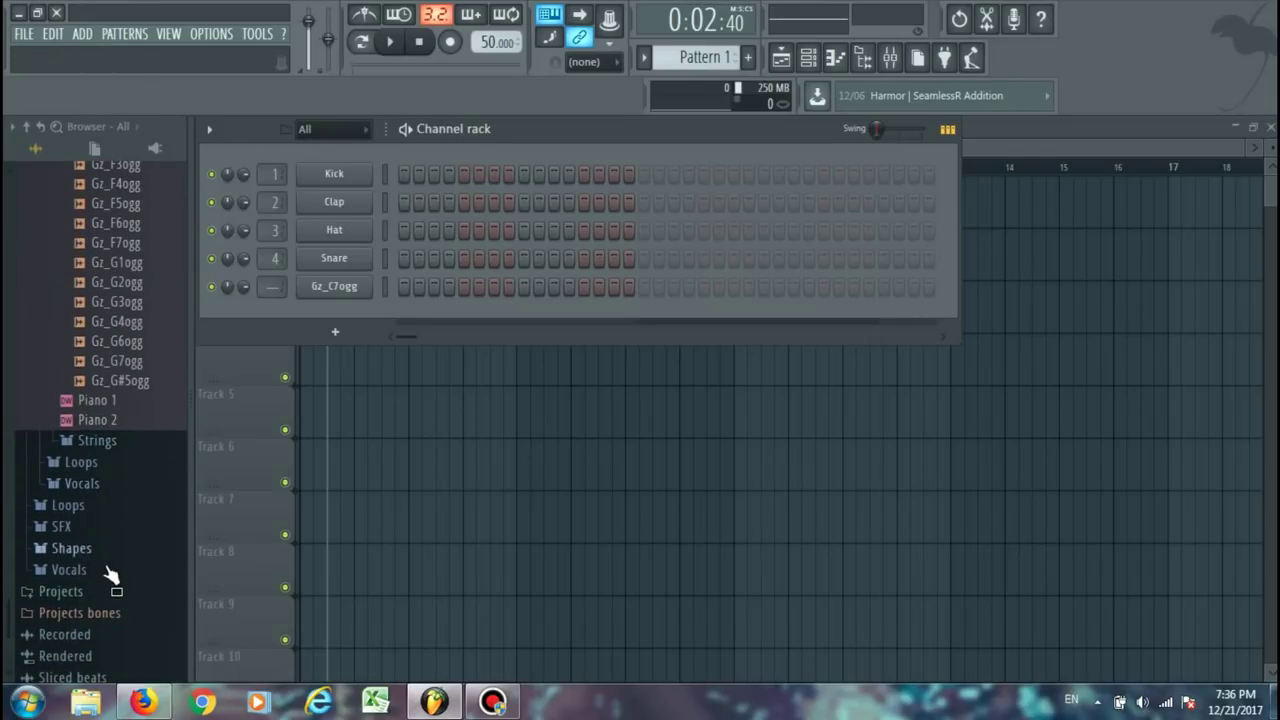
scroll(107, 354, "up", 3)
scroll(107, 354, "up", 4)
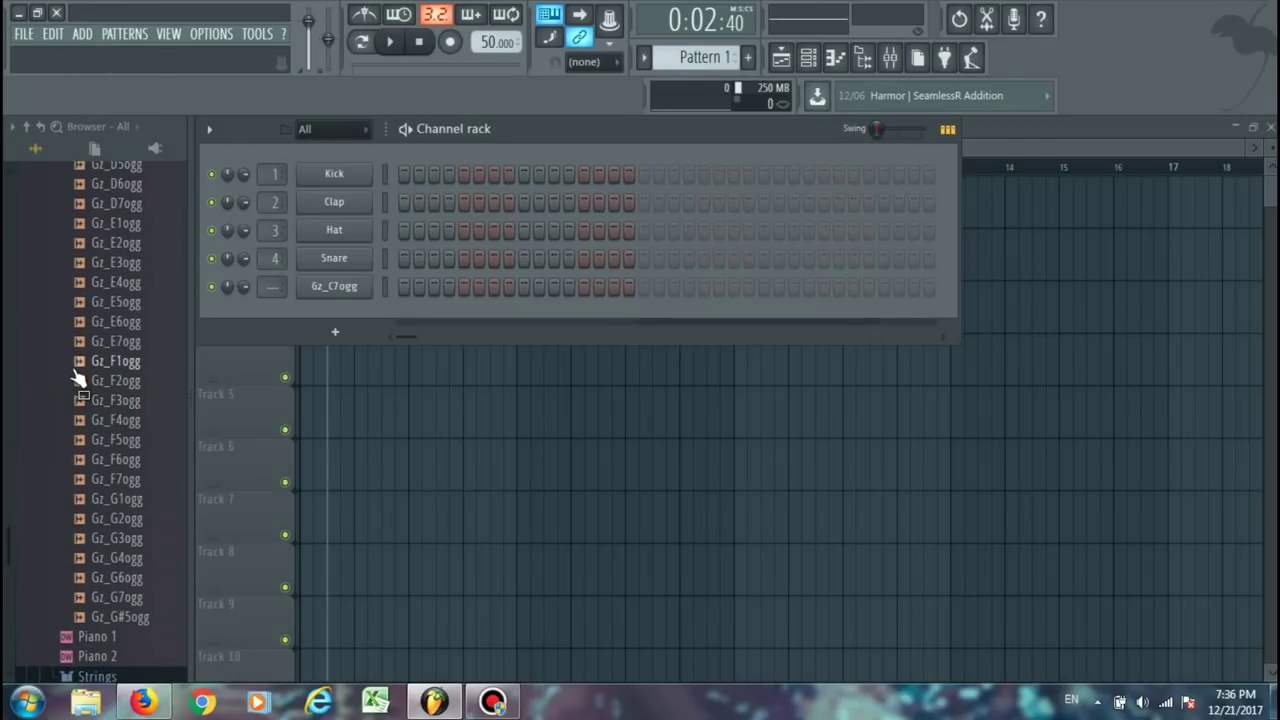
left_click(28, 128)
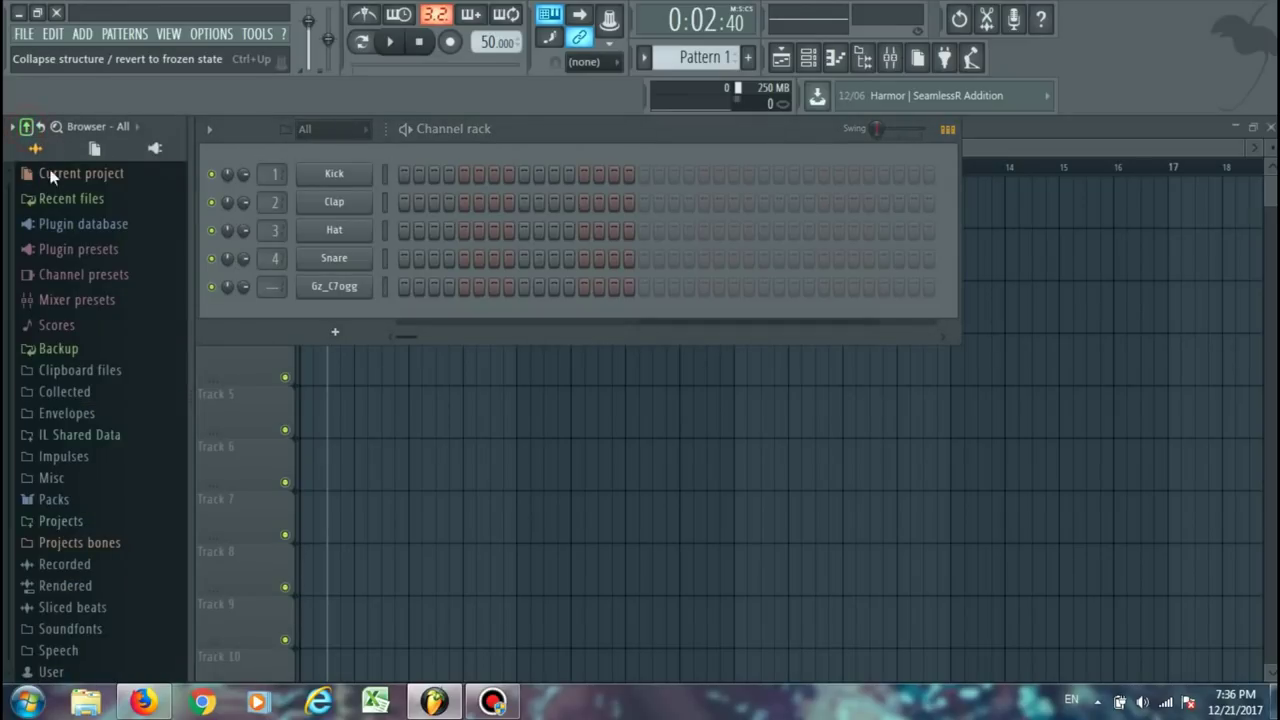
left_click(72, 503)
scroll(86, 496, "down", 3)
scroll(86, 496, "up", 2)
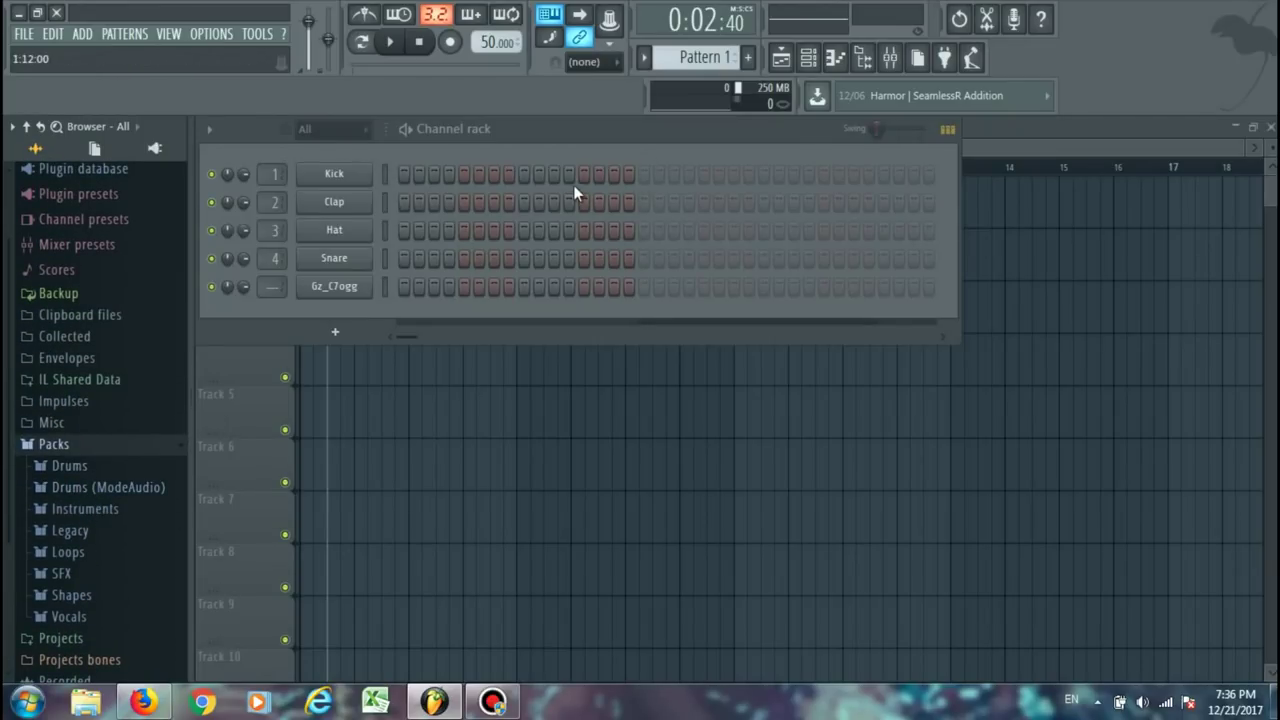
left_click_drag(600, 135, 621, 135)
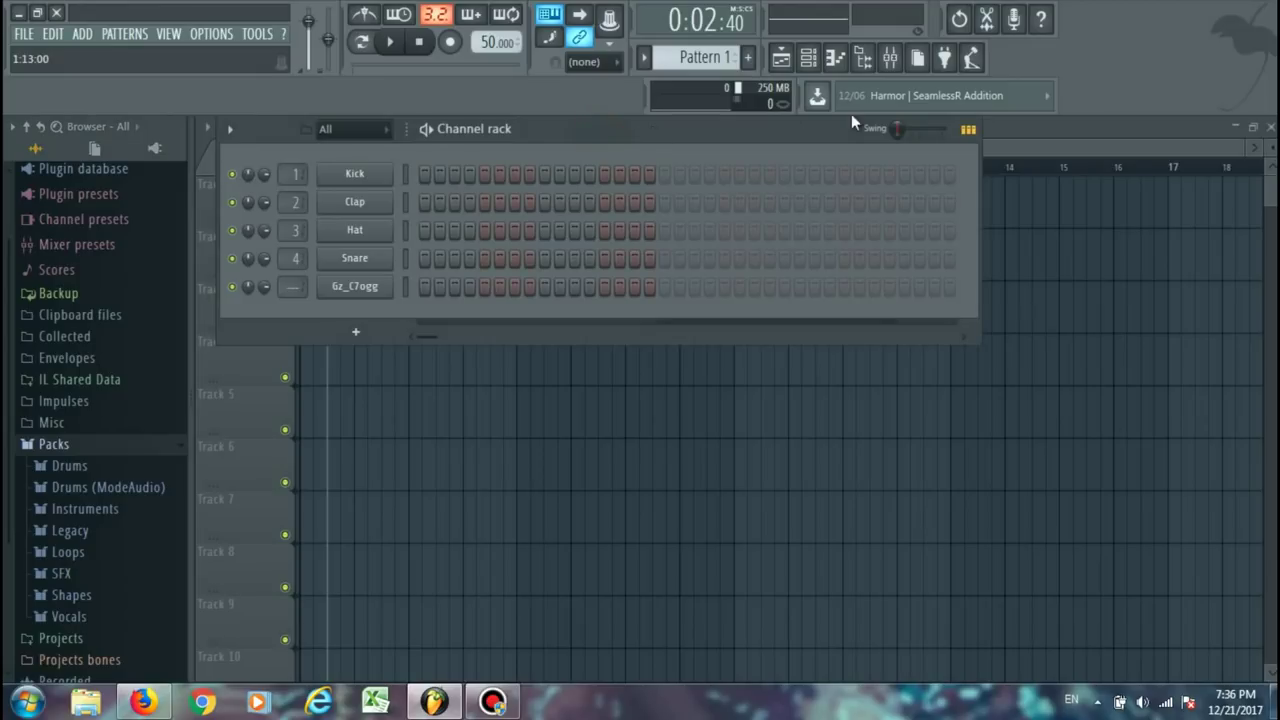
Open the piano roll for the Kick channel and audition keys along its keyboard, including C5.
left_click(840, 58)
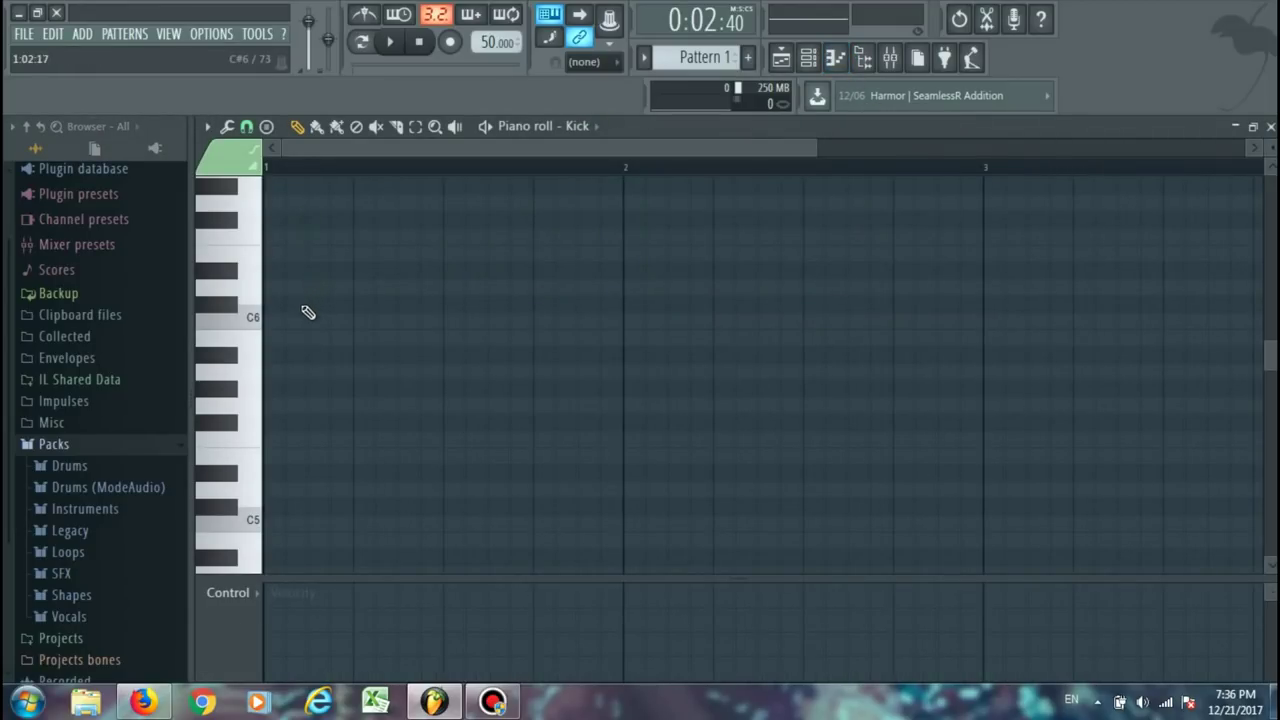
mouse_move(268, 337)
left_mouse_down()
mouse_move(240, 414)
mouse_move(237, 491)
mouse_move(260, 515)
mouse_move(250, 285)
left_mouse_up()
left_click_drag(248, 530, 251, 206)
left_click(254, 521)
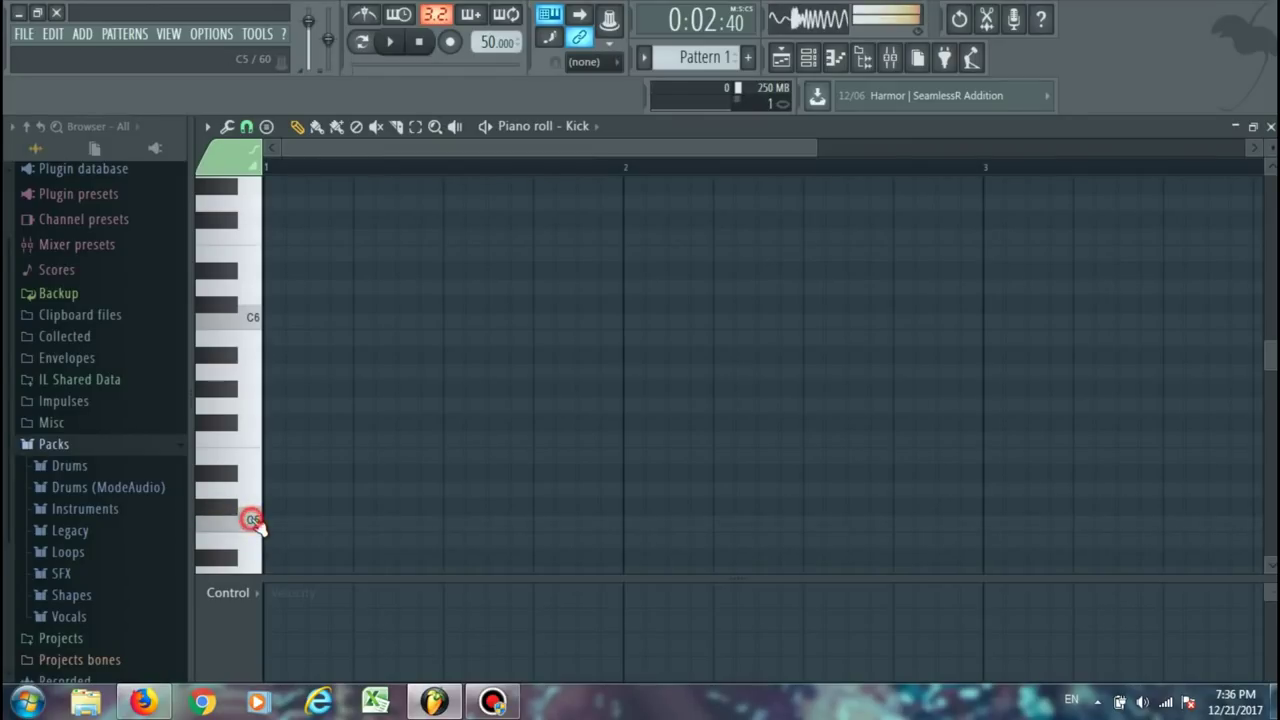
left_click(254, 521)
left_click_drag(245, 300, 329, 286)
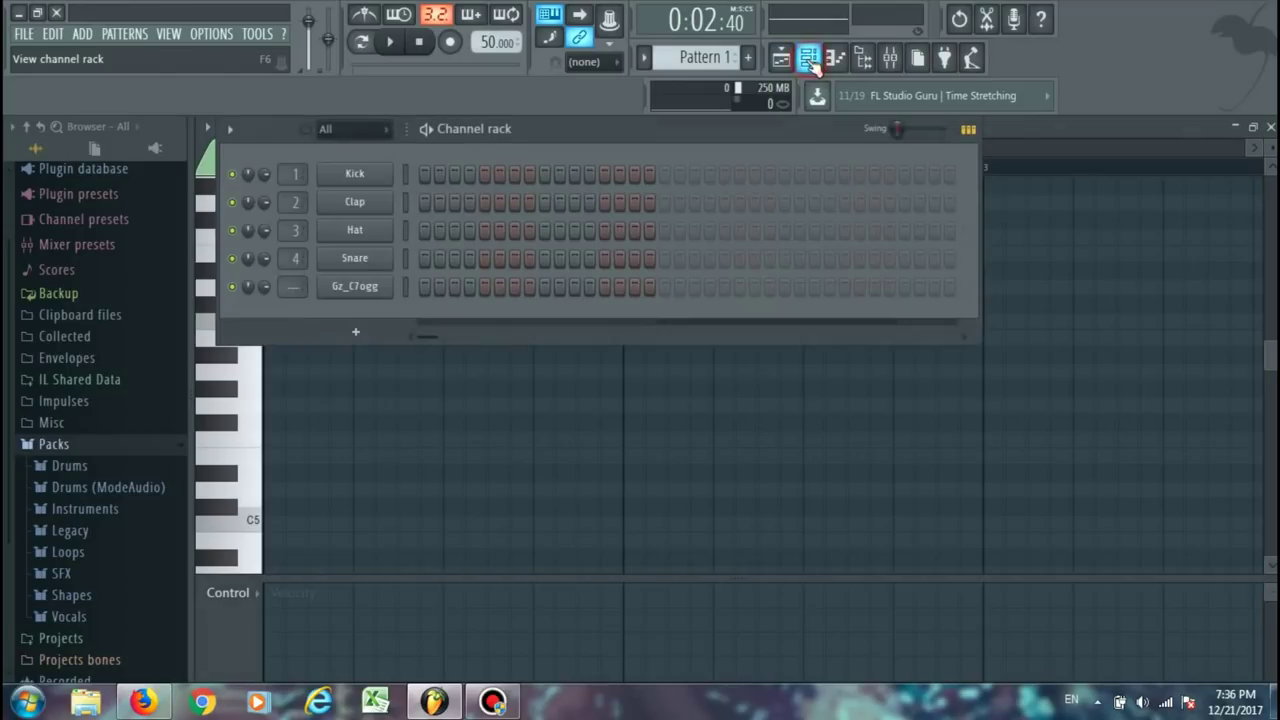
Bring the channel rack back up and rename the Gz_C7ogg channel to Piano.
left_click(806, 60)
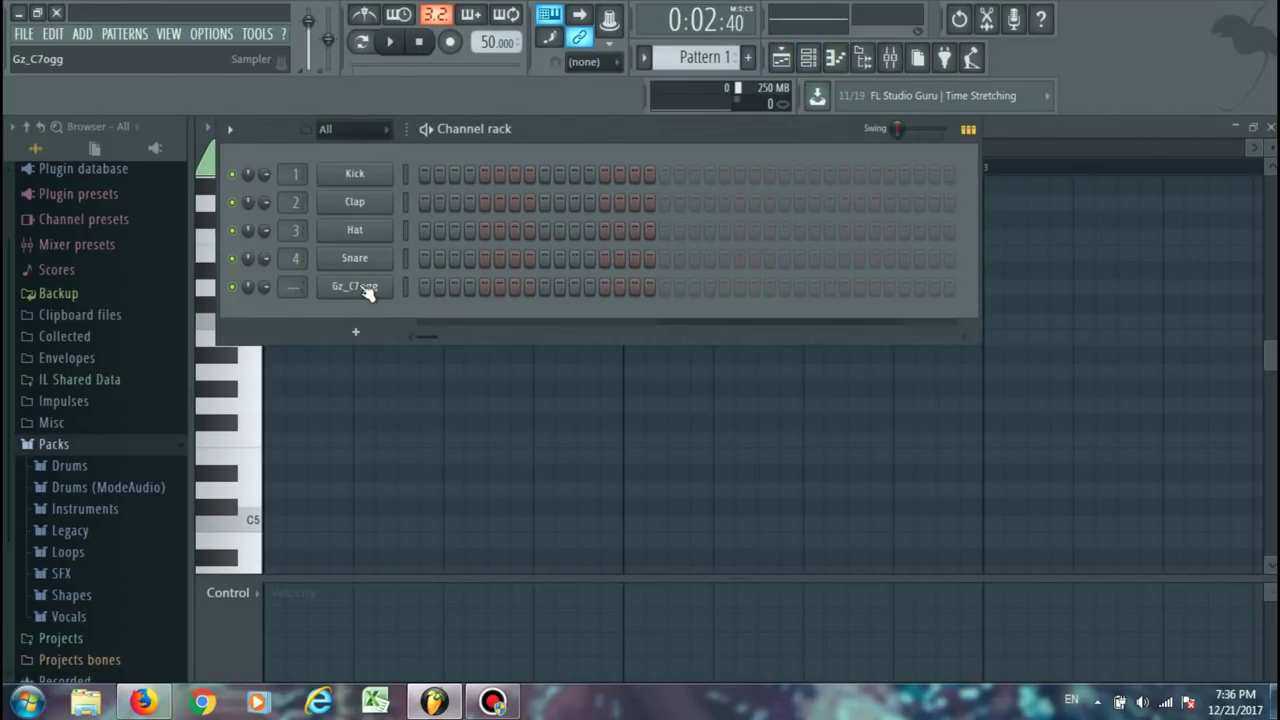
left_click(360, 287)
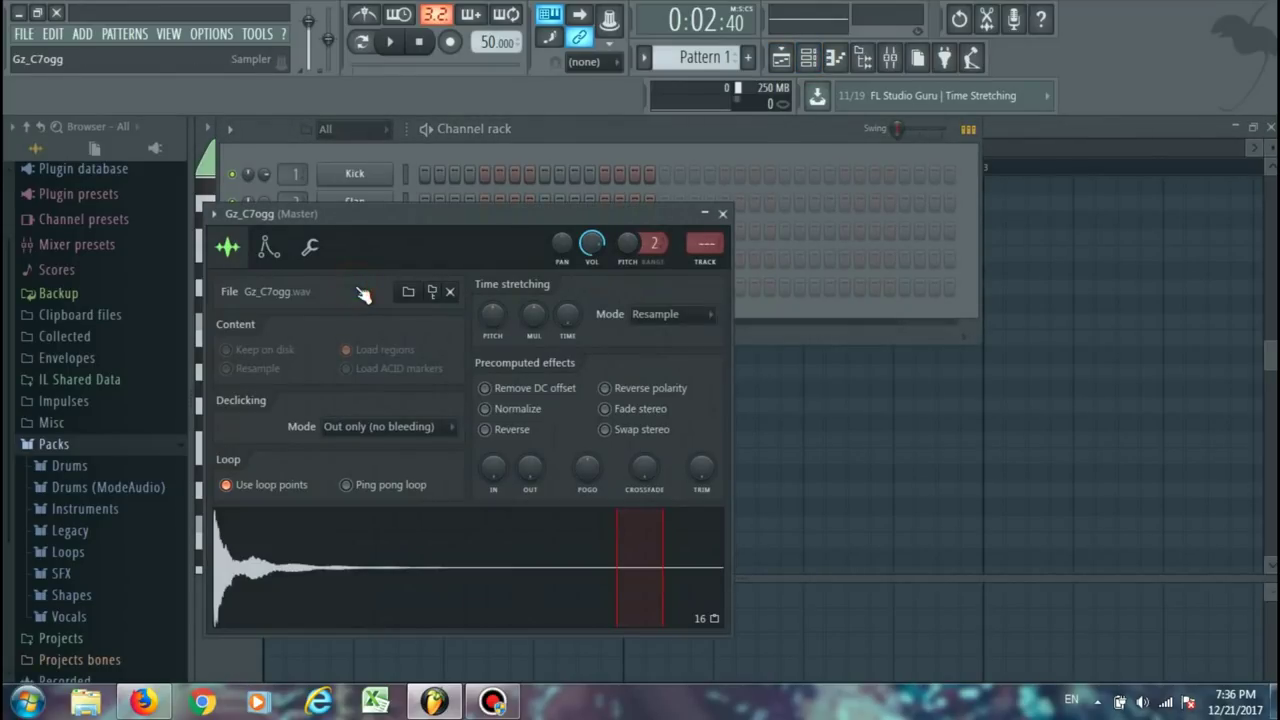
left_click(721, 214)
right_click(377, 284)
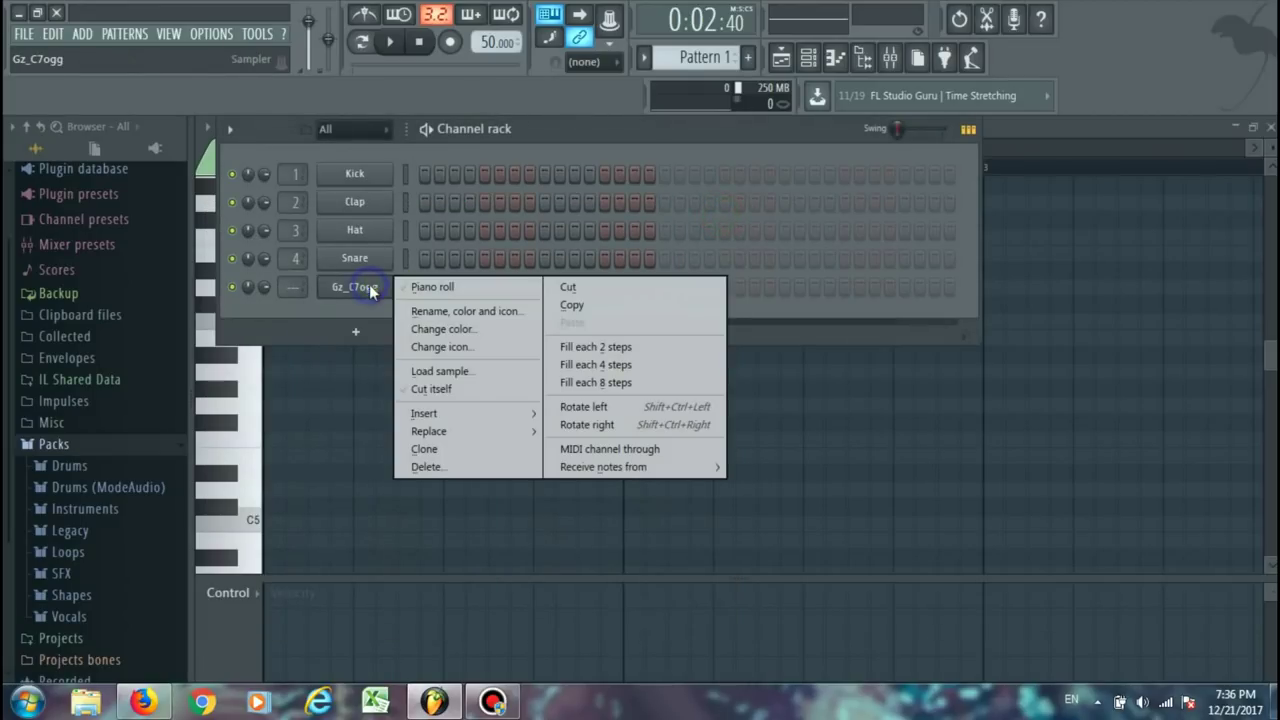
left_click(469, 312)
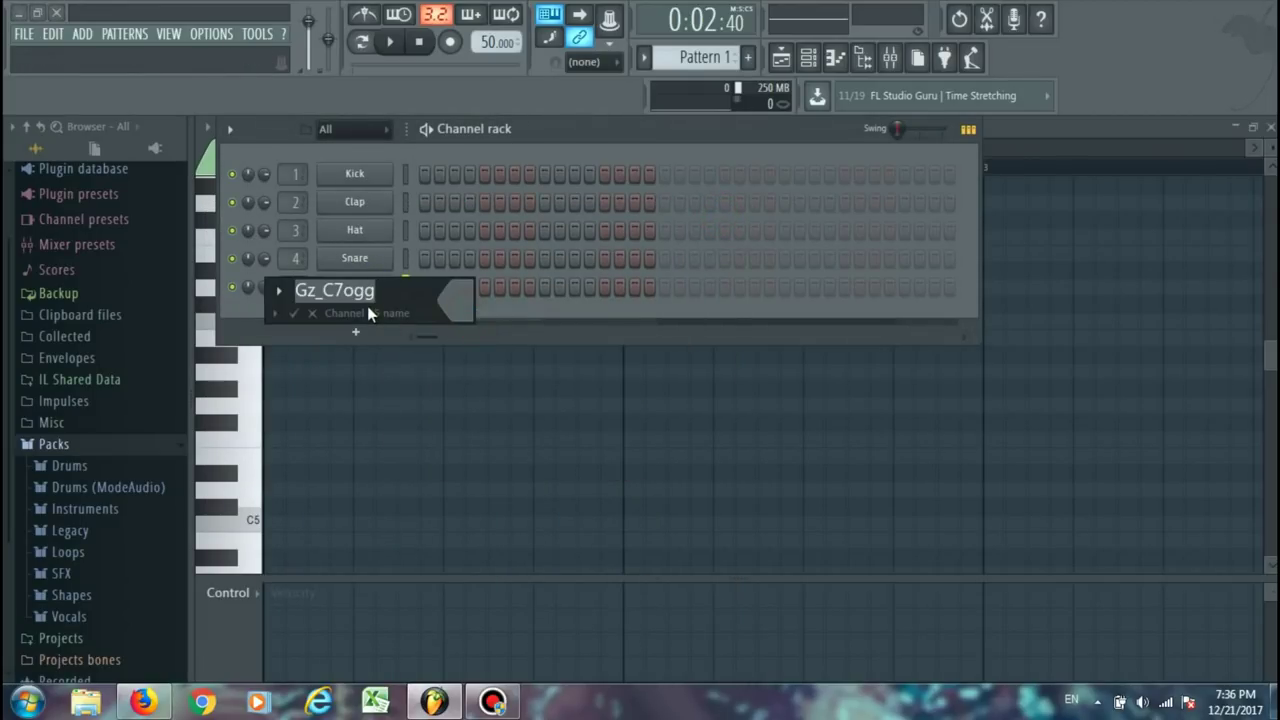
key("BackSpace")
type("Piano")
key("Return")
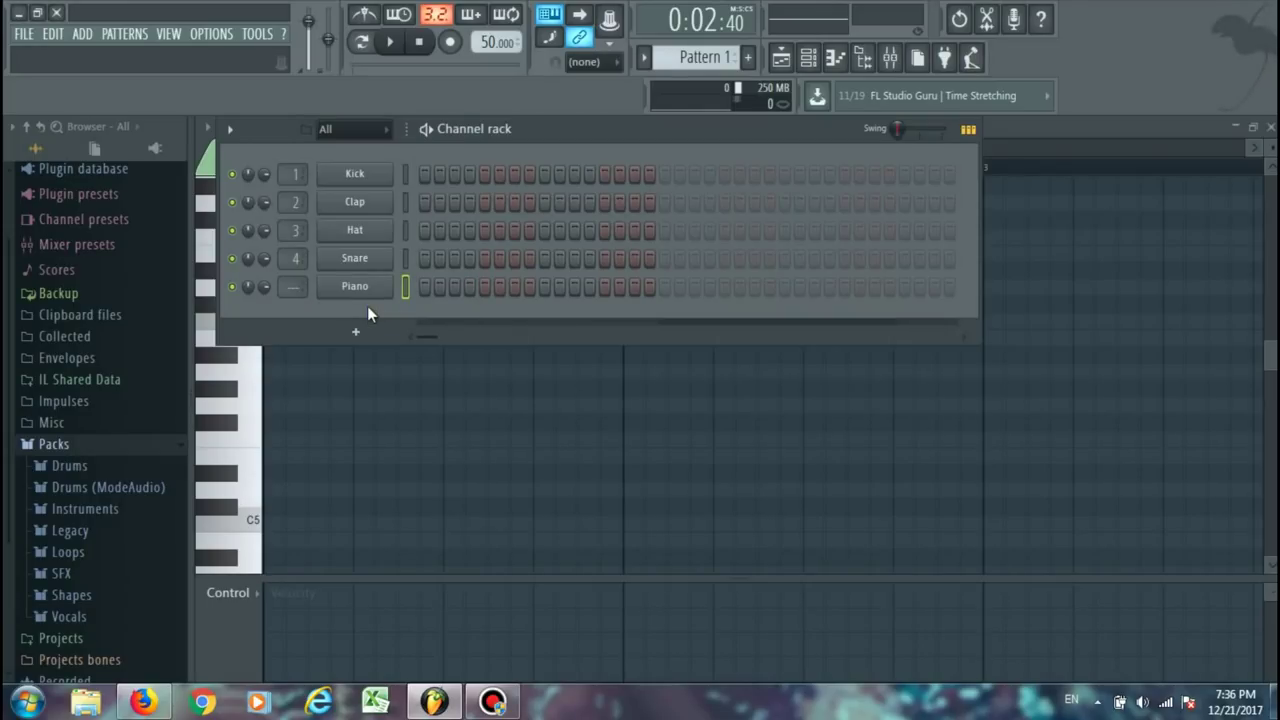
Open the Piano channel's piano roll and audition keys across different octaves of its keyboard.
right_click(360, 292)
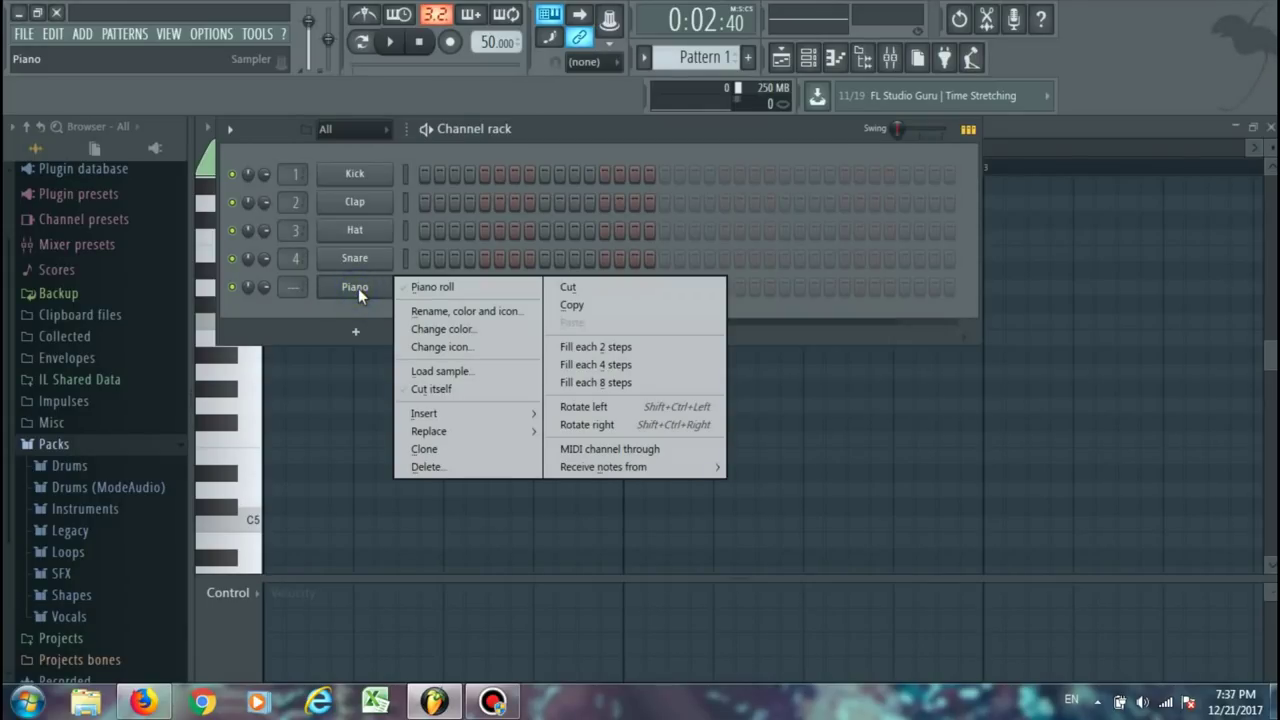
left_click(344, 320)
right_click(357, 286)
left_click(429, 287)
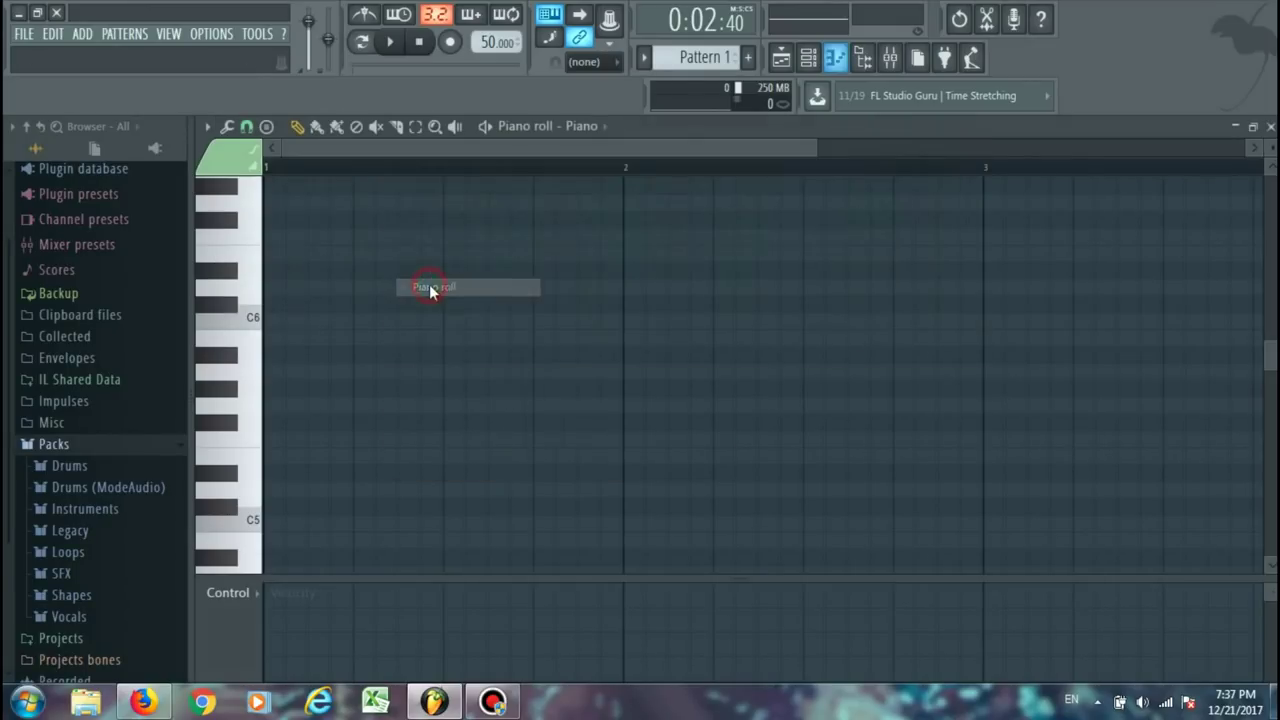
left_click(257, 370)
left_click(257, 325)
scroll(258, 332, "up", 3)
scroll(260, 334, "up", 4)
left_click_drag(255, 330, 250, 523)
scroll(268, 512, "down", 1)
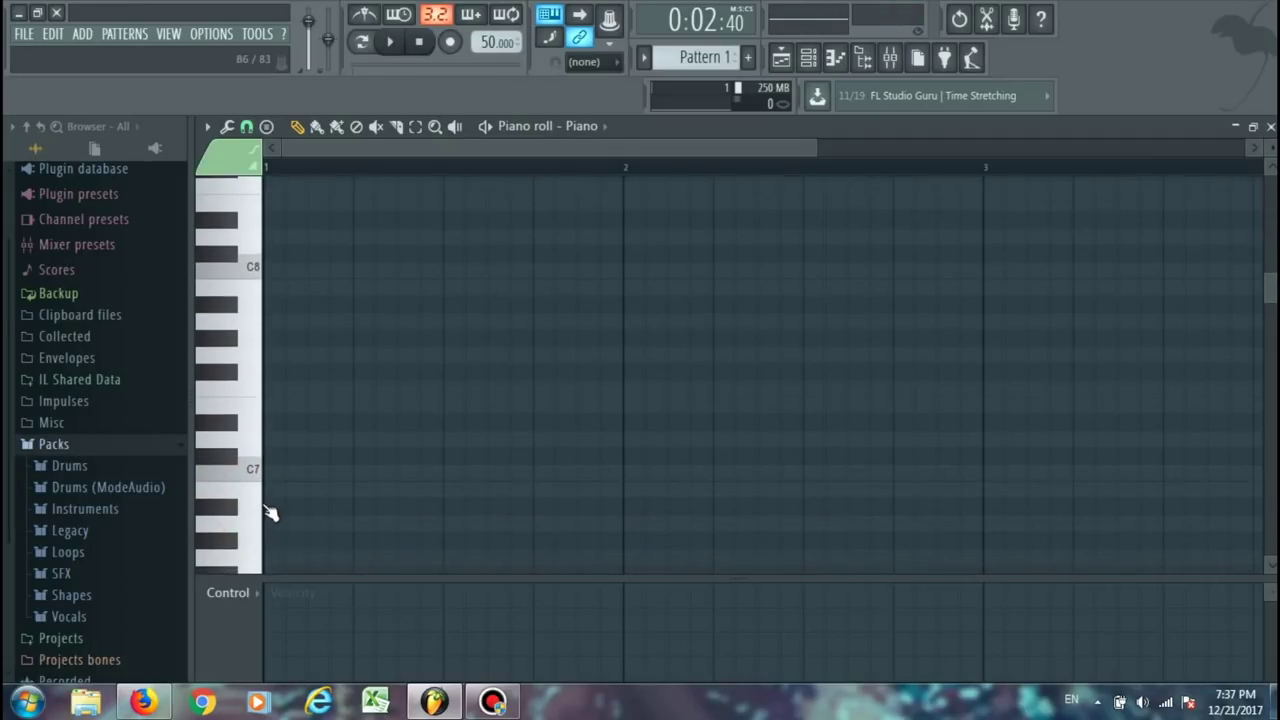
left_click(252, 524)
scroll(250, 530, "down", 1)
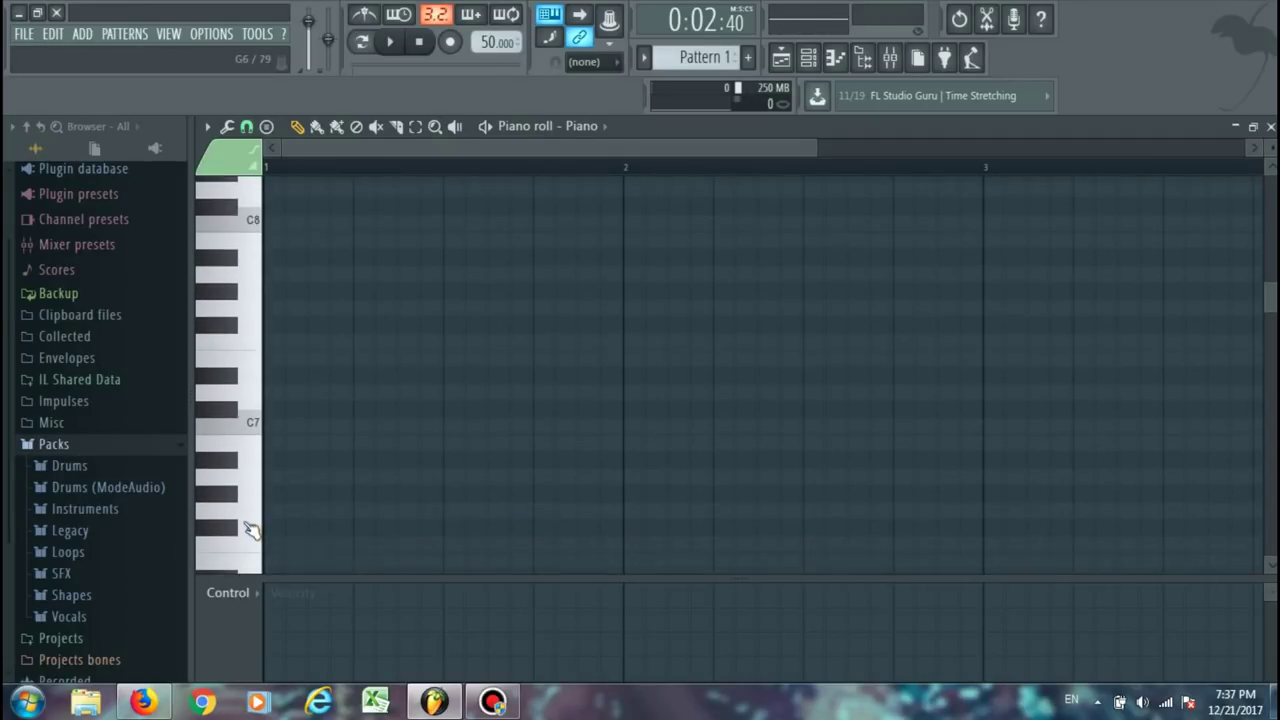
Add an FL Keys channel to the channel rack and dismiss its plugin window.
left_click(818, 58)
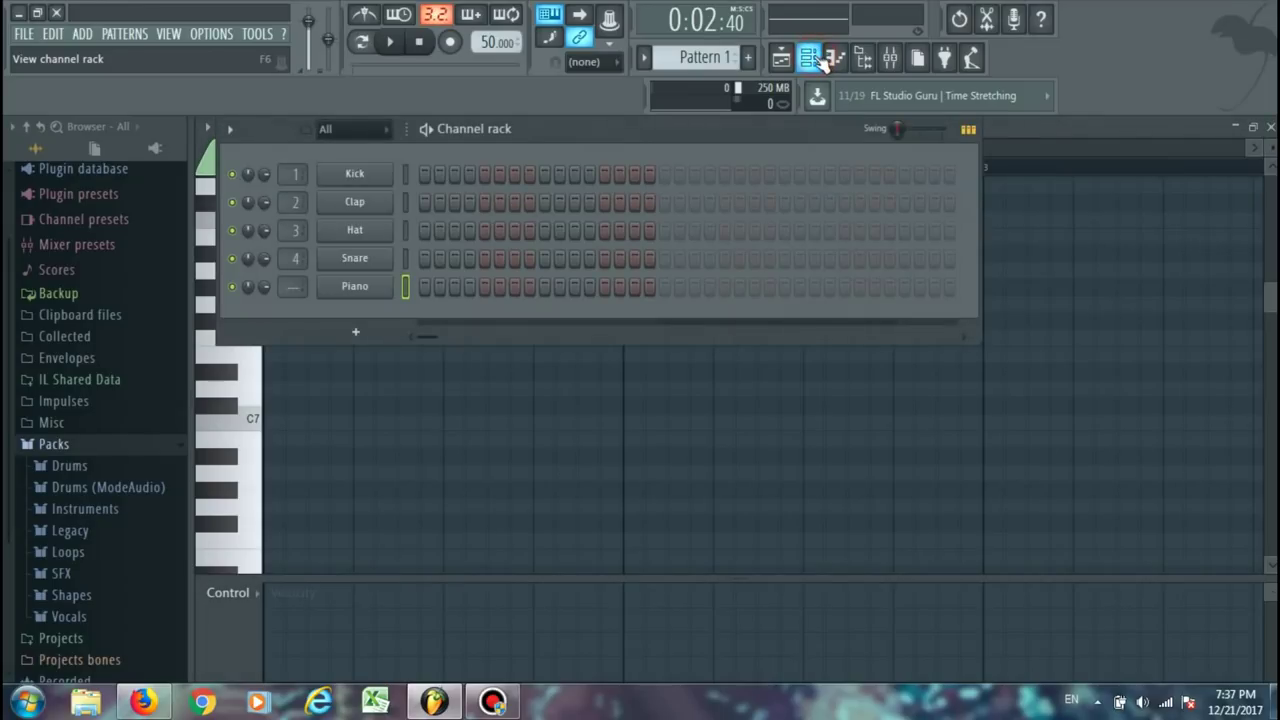
left_click(352, 336)
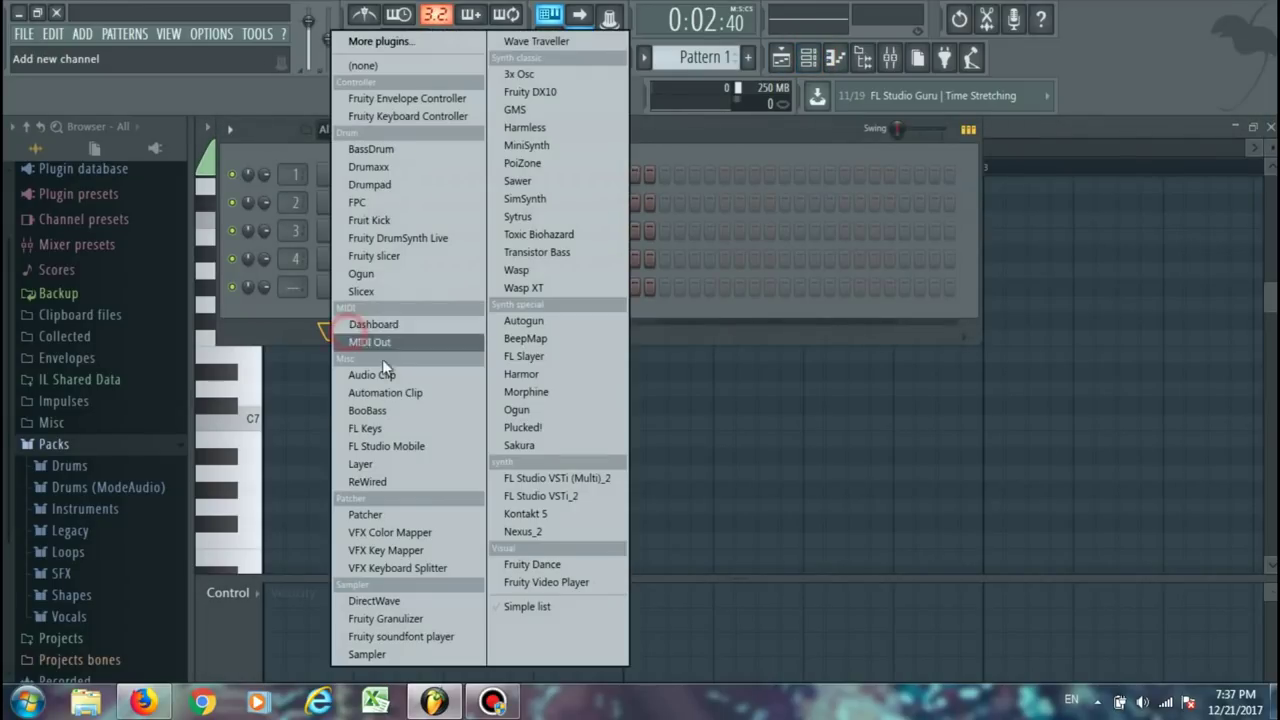
left_click(375, 428)
left_click(698, 262)
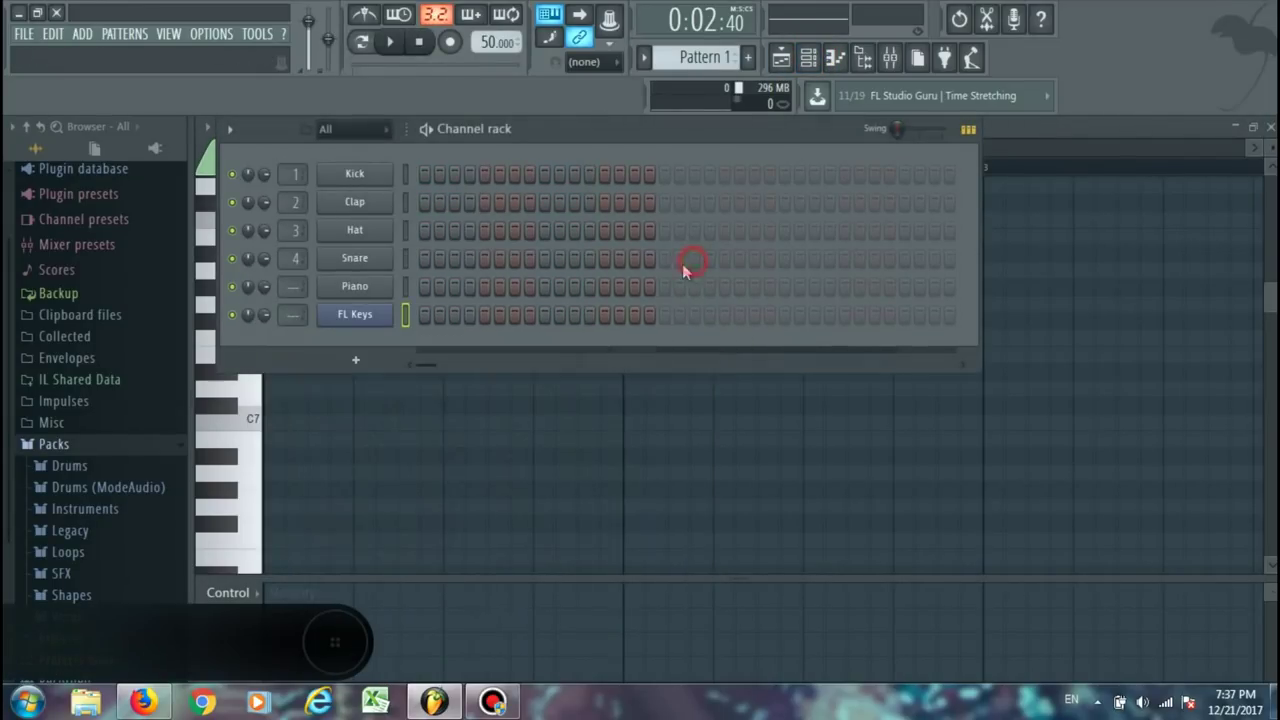
Delete the Piano channel from the channel rack and confirm the deletion.
right_click(355, 287)
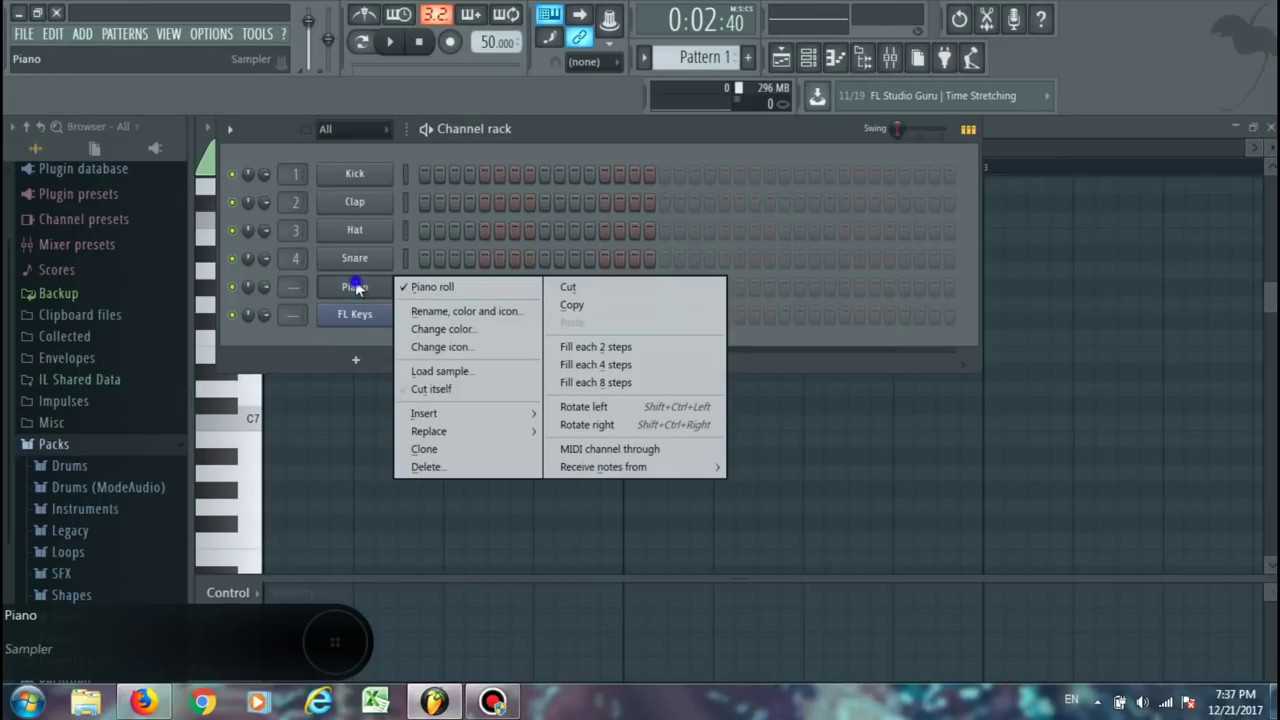
left_click(428, 466)
left_click(740, 402)
Open the FL Keys piano roll, audition several of its keys, and set the tempo to 95 BPM.
right_click(351, 288)
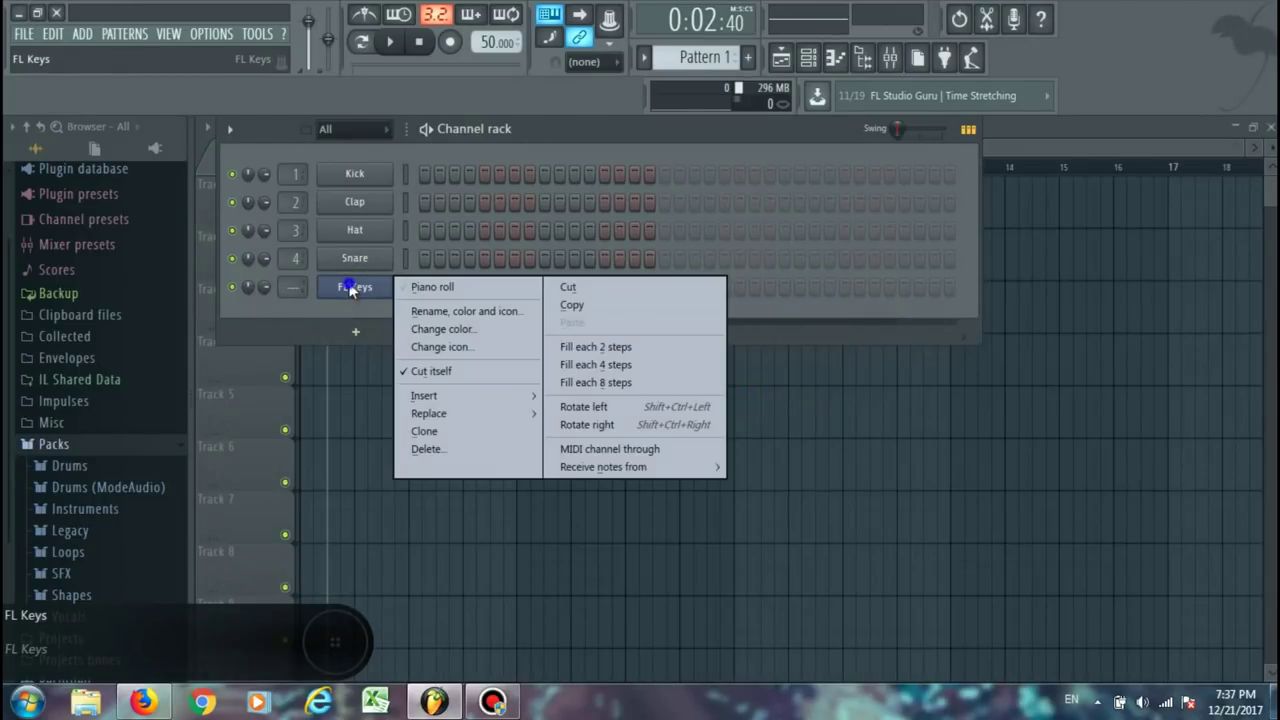
left_click(441, 294)
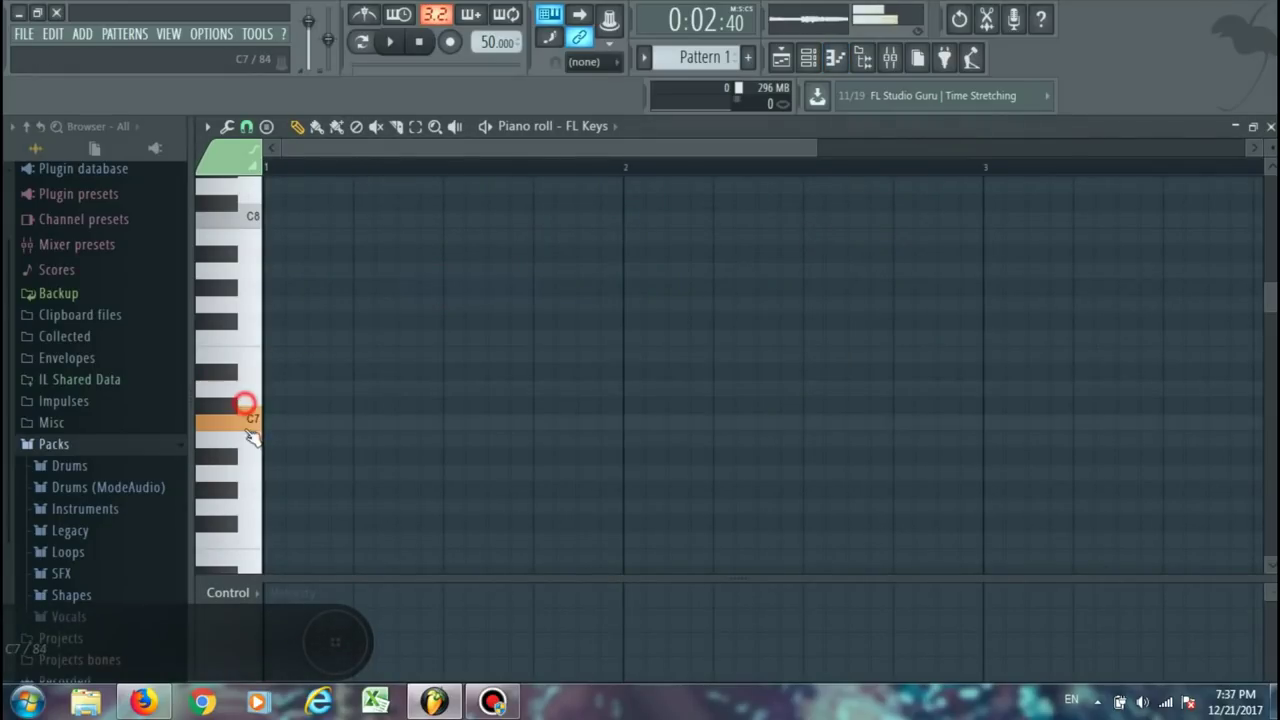
scroll(258, 470, "down", 3)
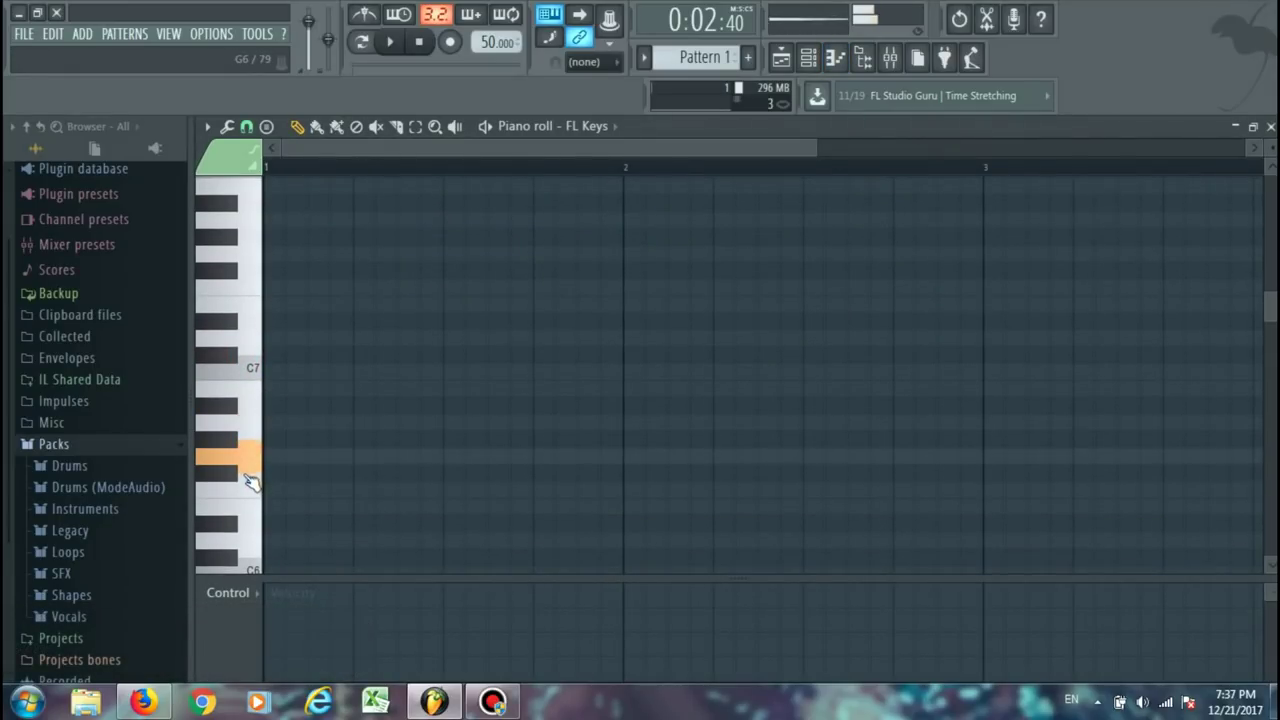
left_click_drag(250, 472, 259, 416)
mouse_move(263, 296)
left_mouse_down()
mouse_move(249, 271)
mouse_move(250, 290)
left_mouse_up()
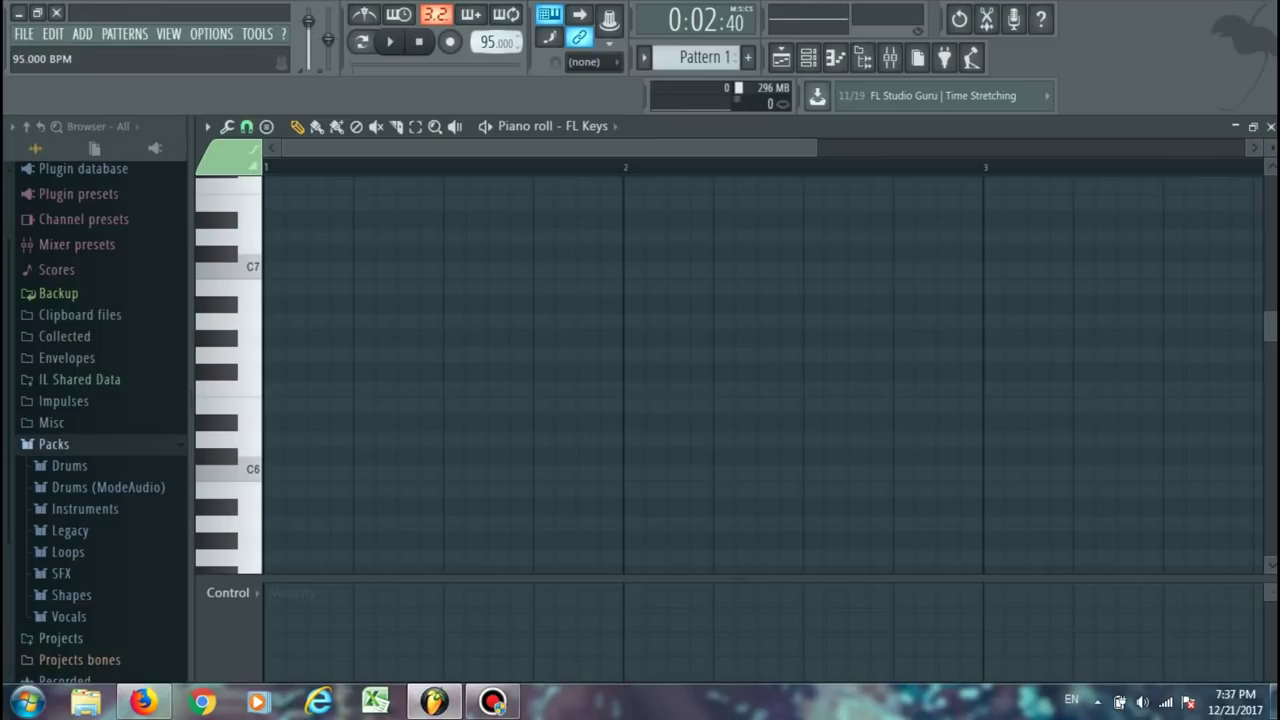
Play several FL Keys notes, including D5, using the computer keyboard as a piano.
key("x")
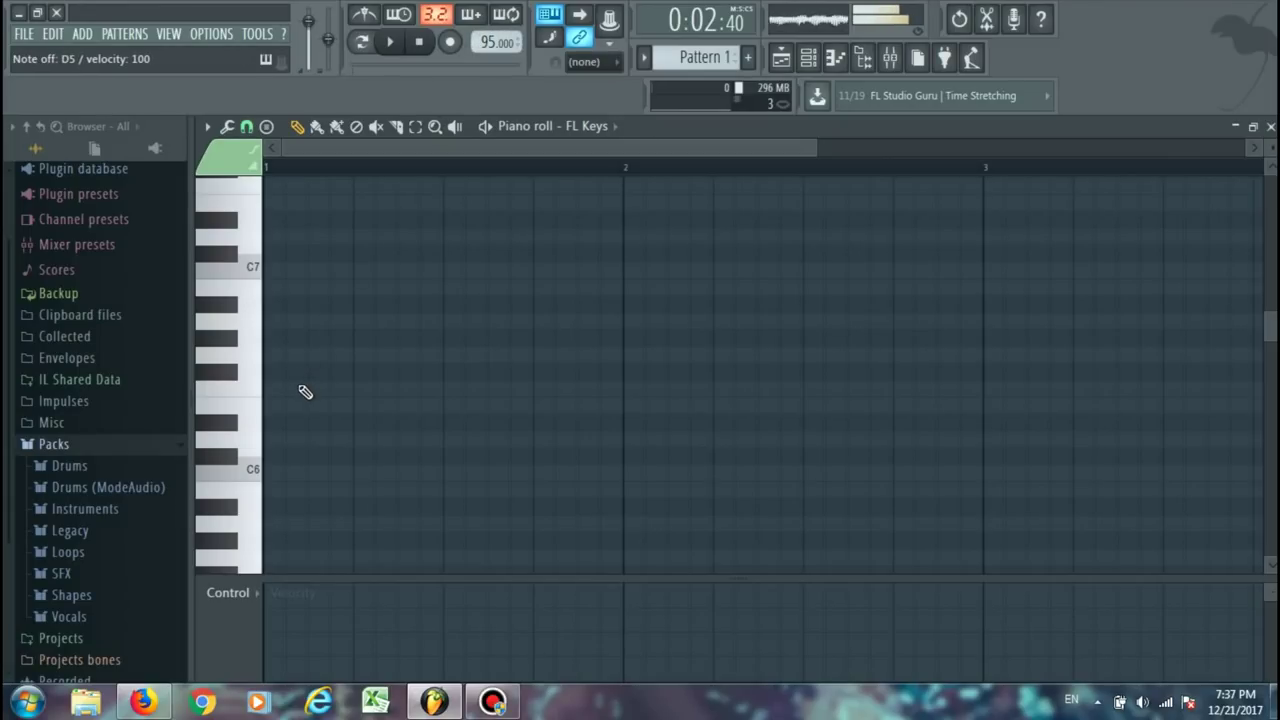
key("m")
key("m")
key("n")
key("x")
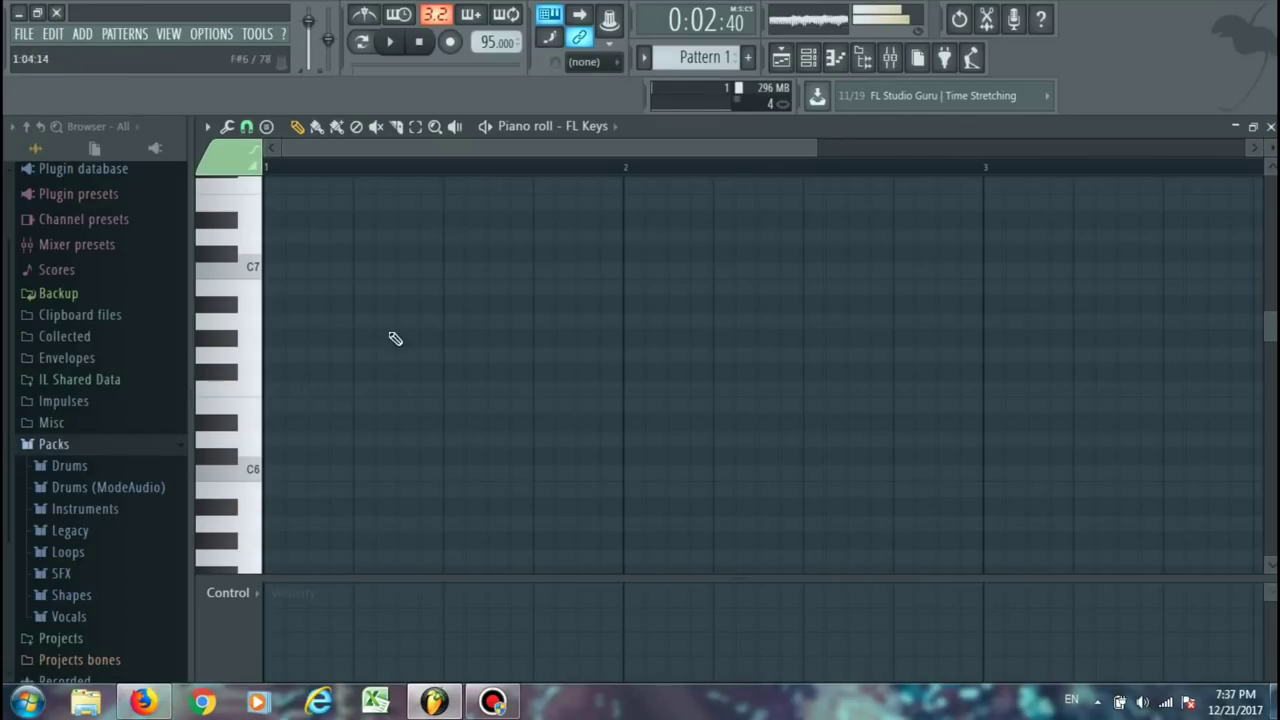
Zoom the piano roll out to show about five bars, bring octave 5 into view, and play notes around D5 and E5.
left_click_drag(798, 156, 1274, 307)
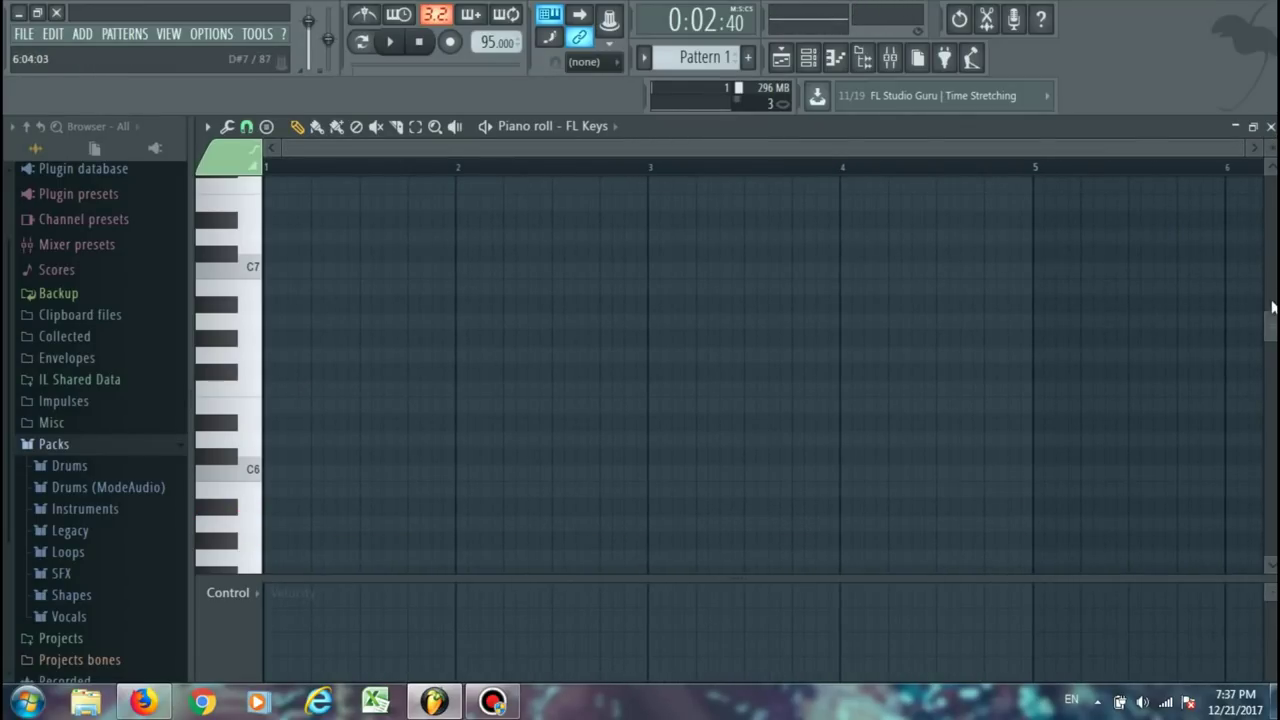
scroll(1271, 326, "down", 1)
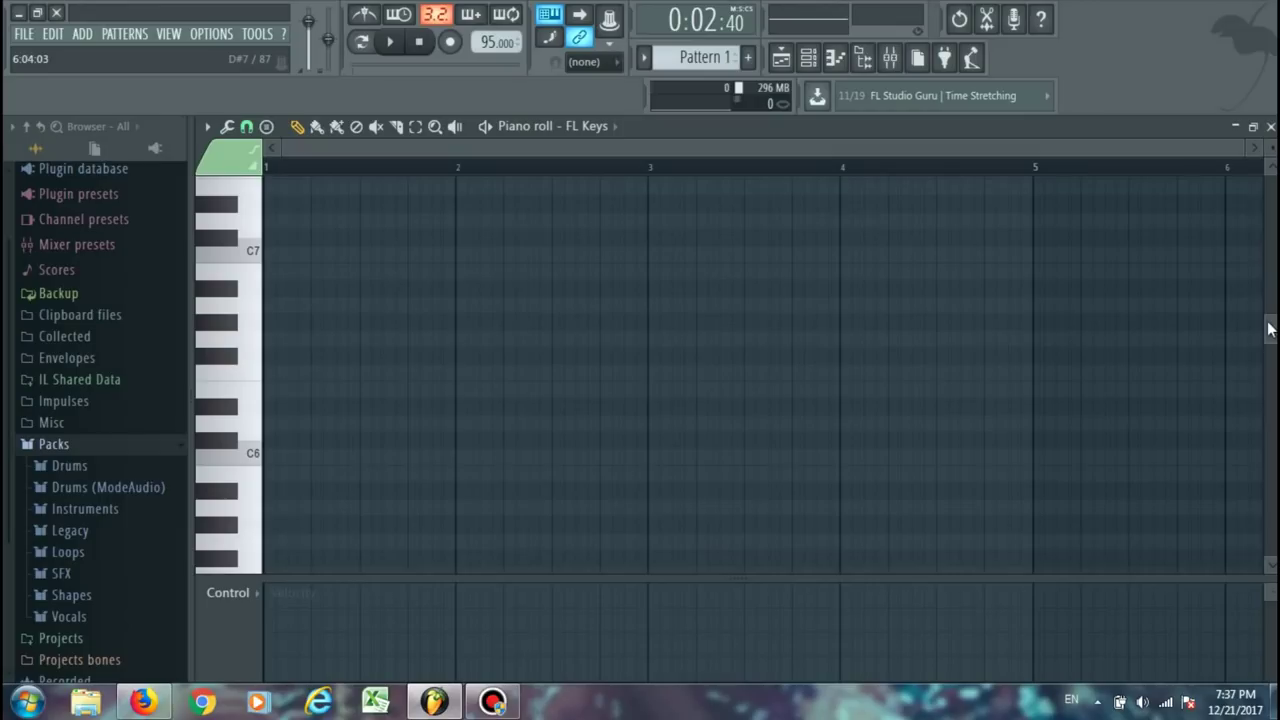
scroll(1233, 345, "down", 3)
key("z")
key("x")
key("x")
key("c")
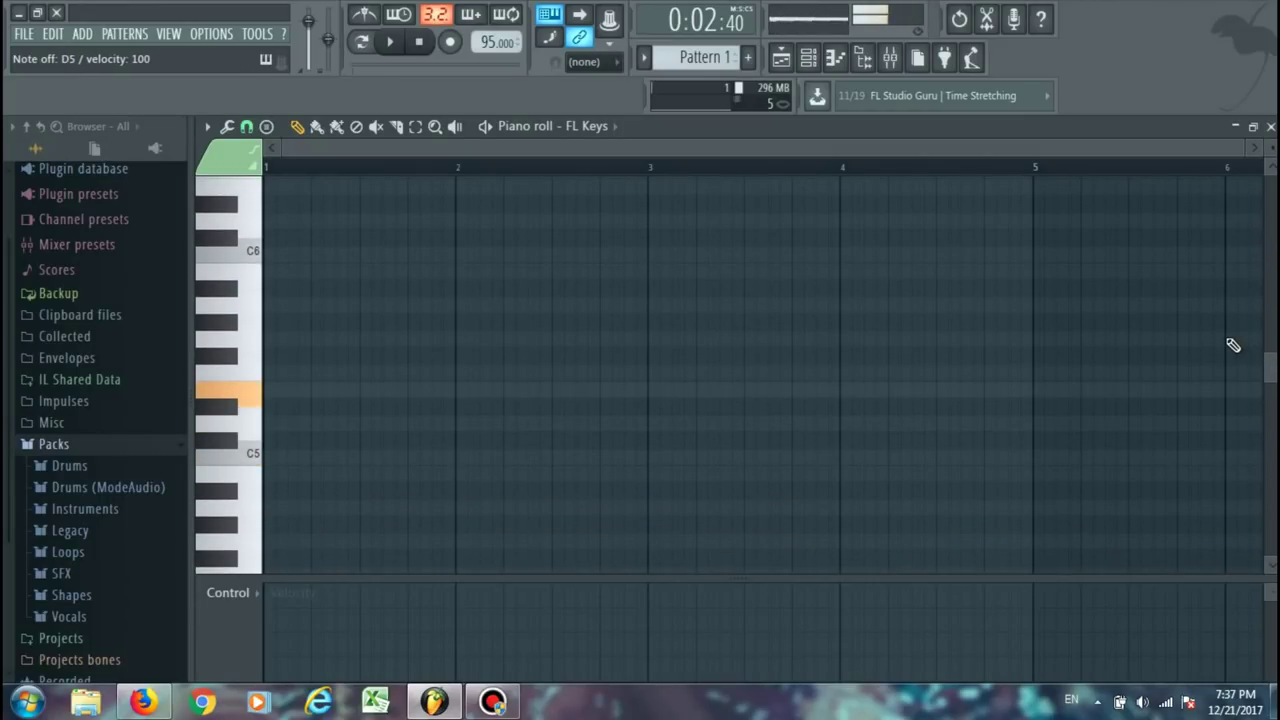
key("x")
key("z")
key("x")
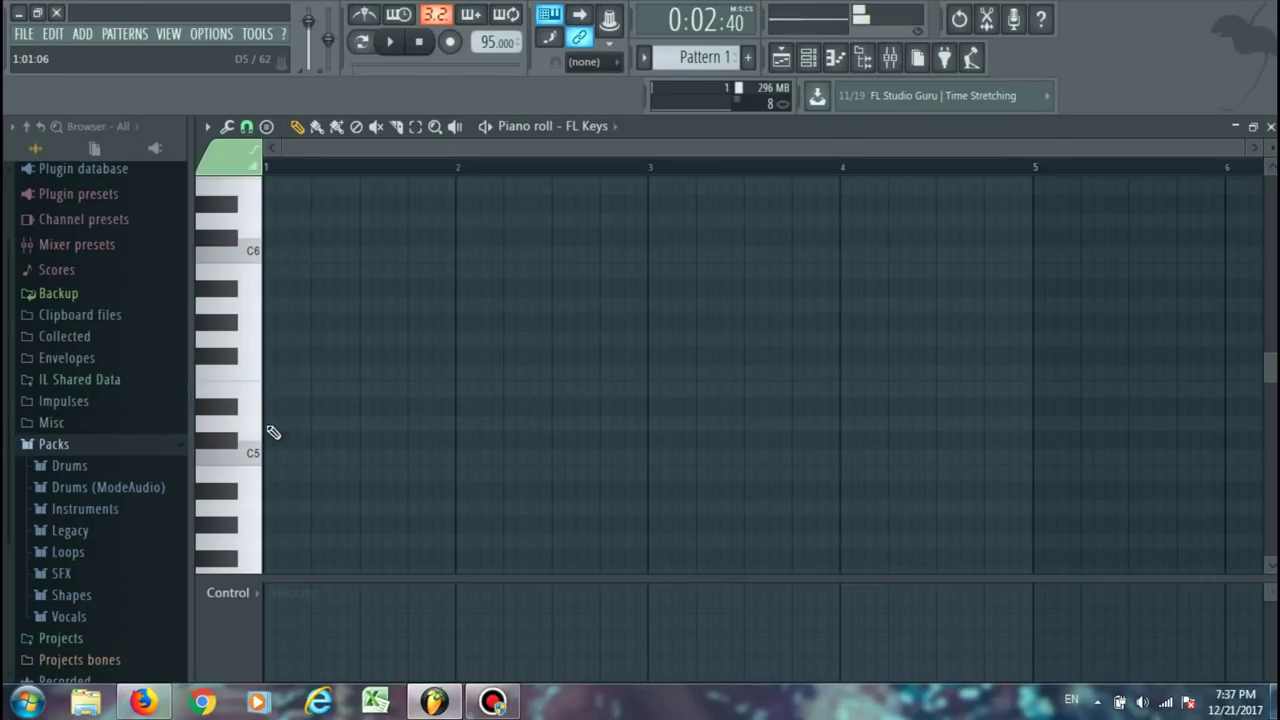
Place a one-beat D5 note at the start of bar 1 and switch playback to pattern mode.
left_click(273, 423)
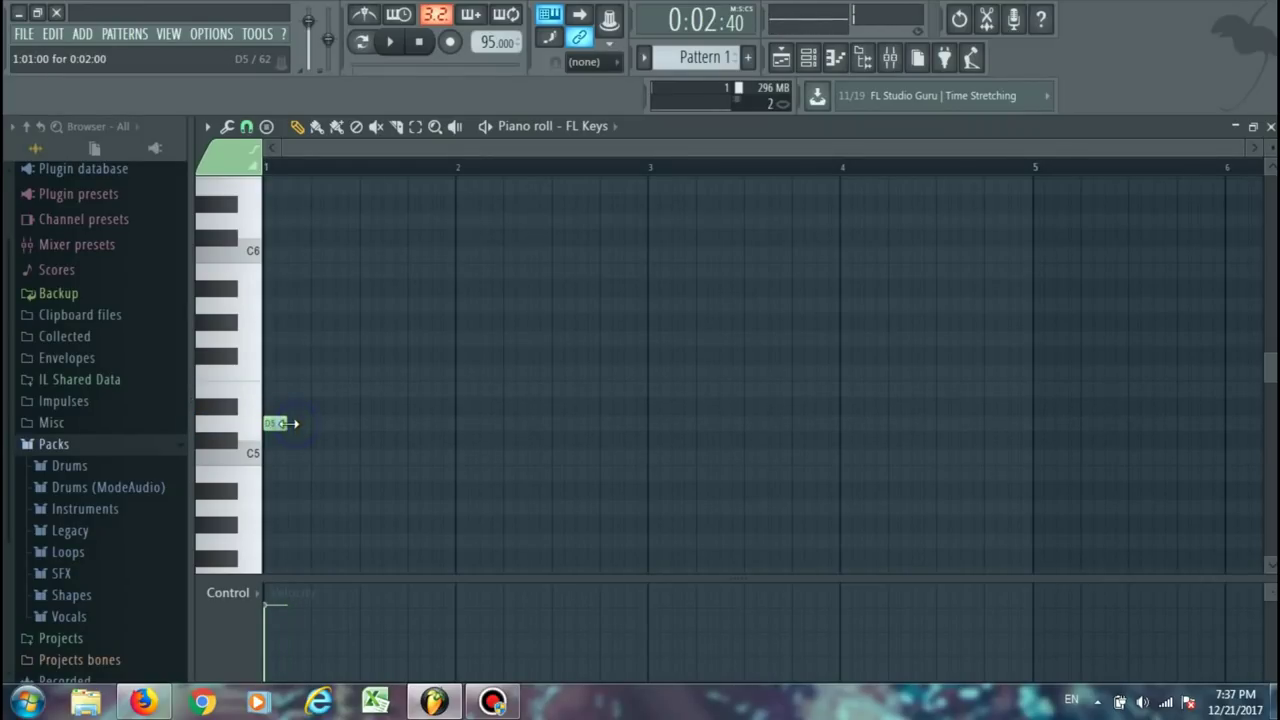
key("space")
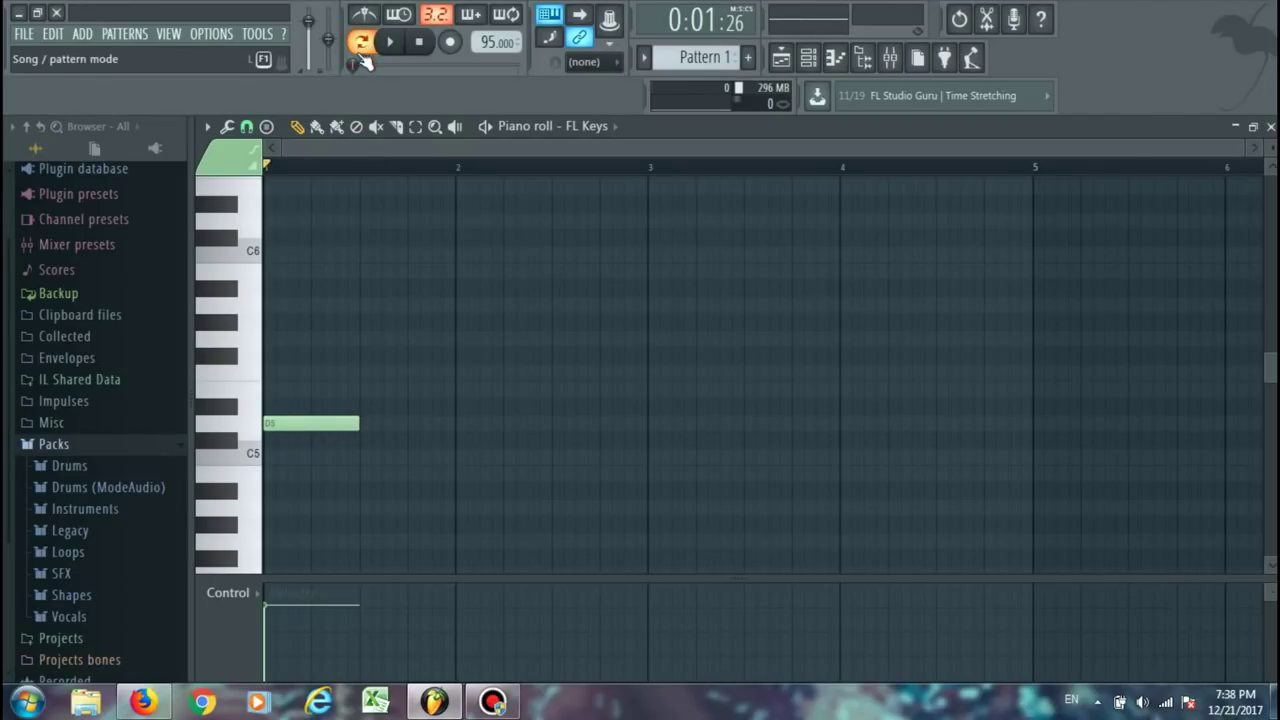
key("space")
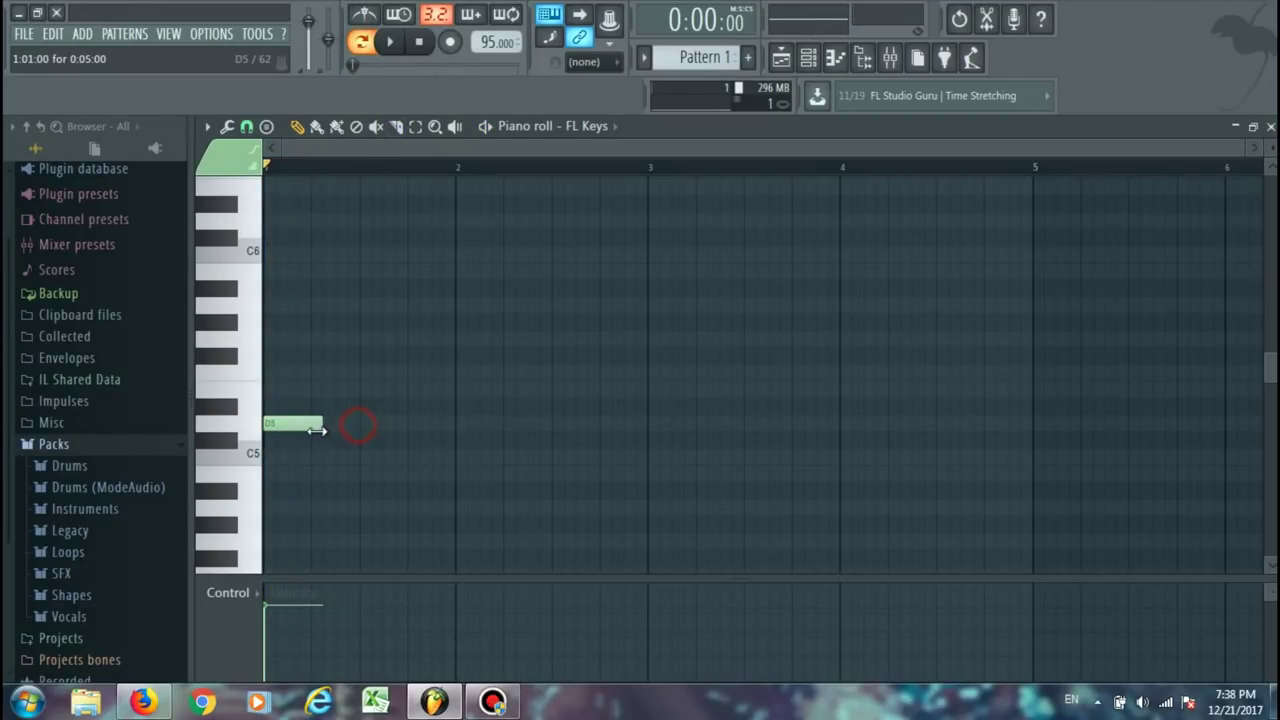
Add a one-beat E5 note directly after the D5 note, play the pattern, and set the tempo to 130 BPM.
left_click_drag(255, 425, 255, 408)
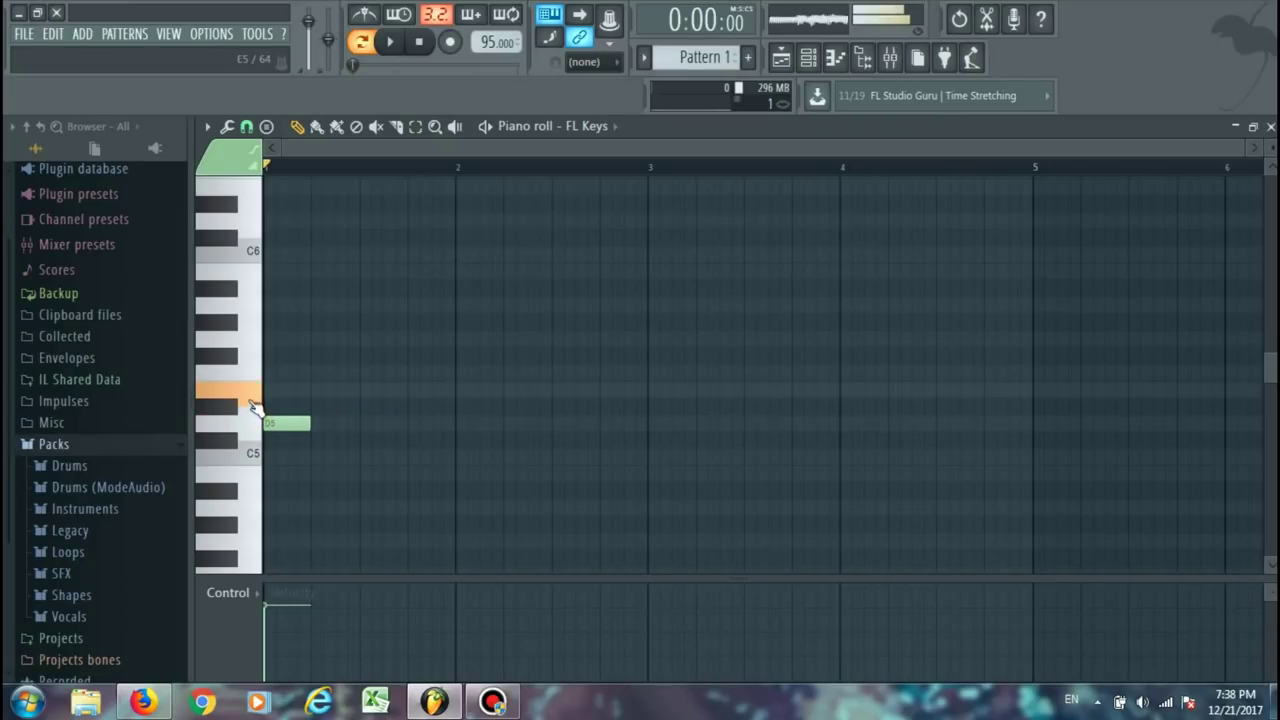
key("space")
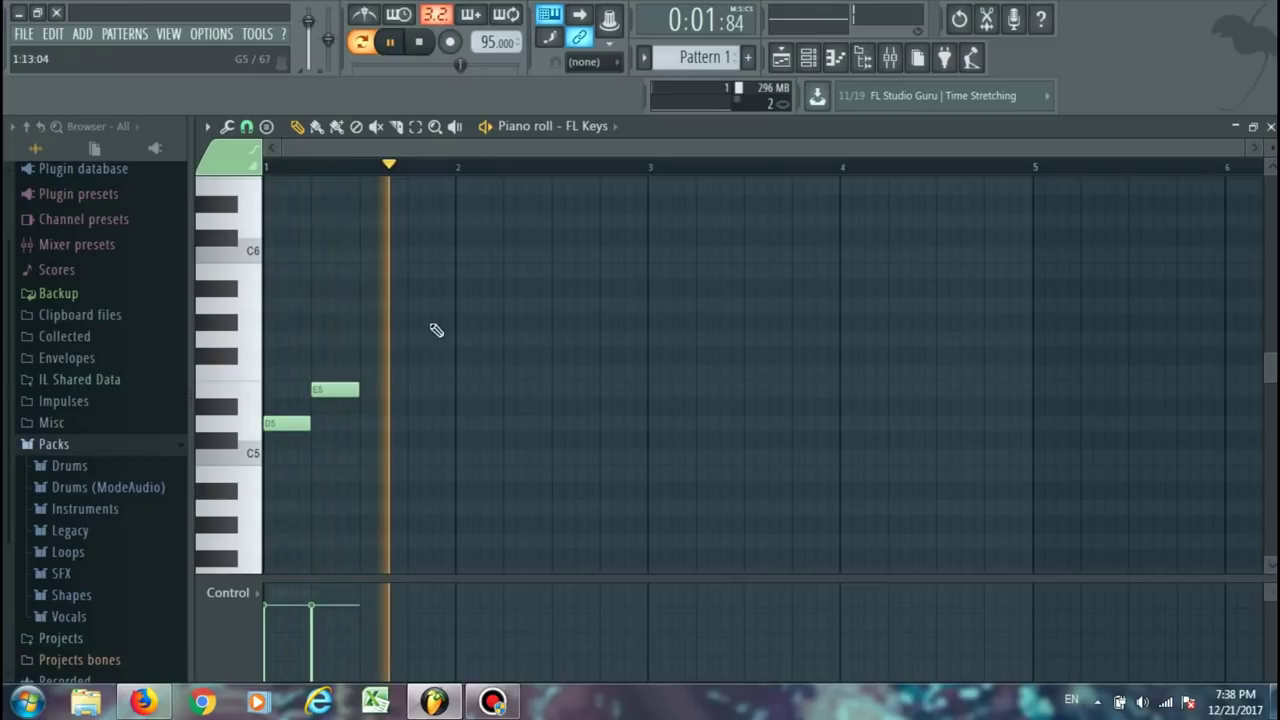
key("space")
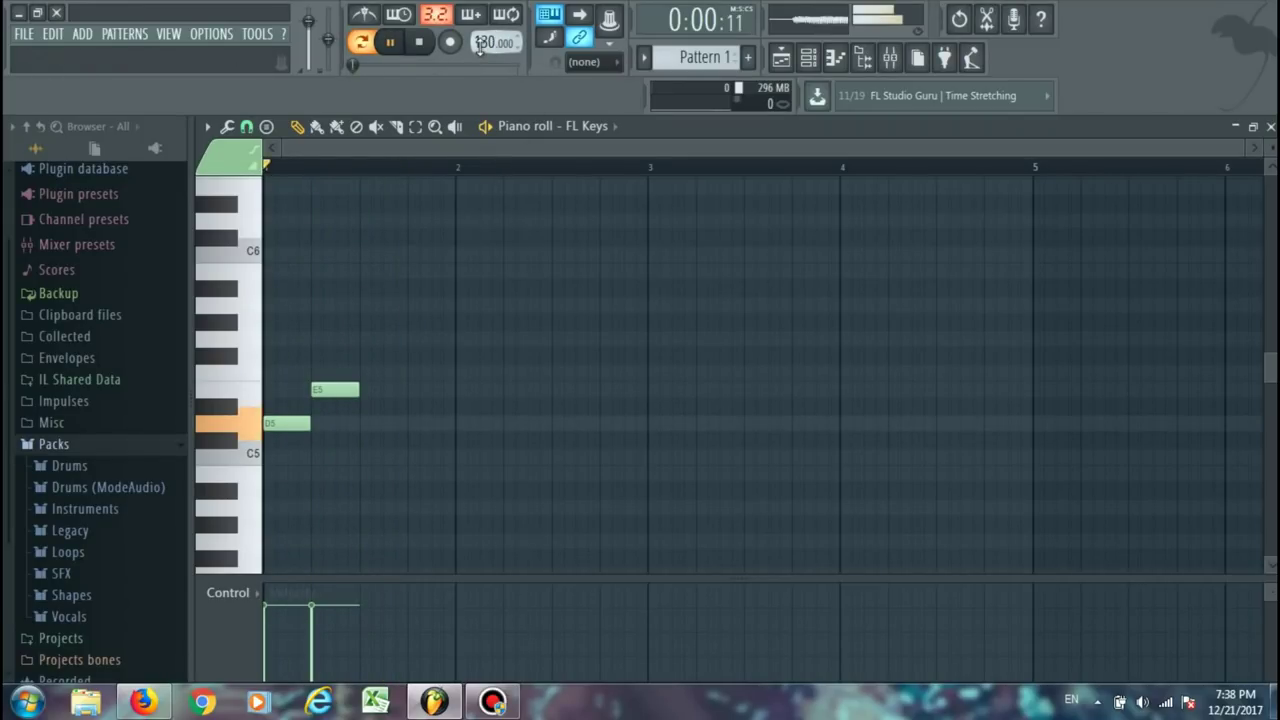
key("space")
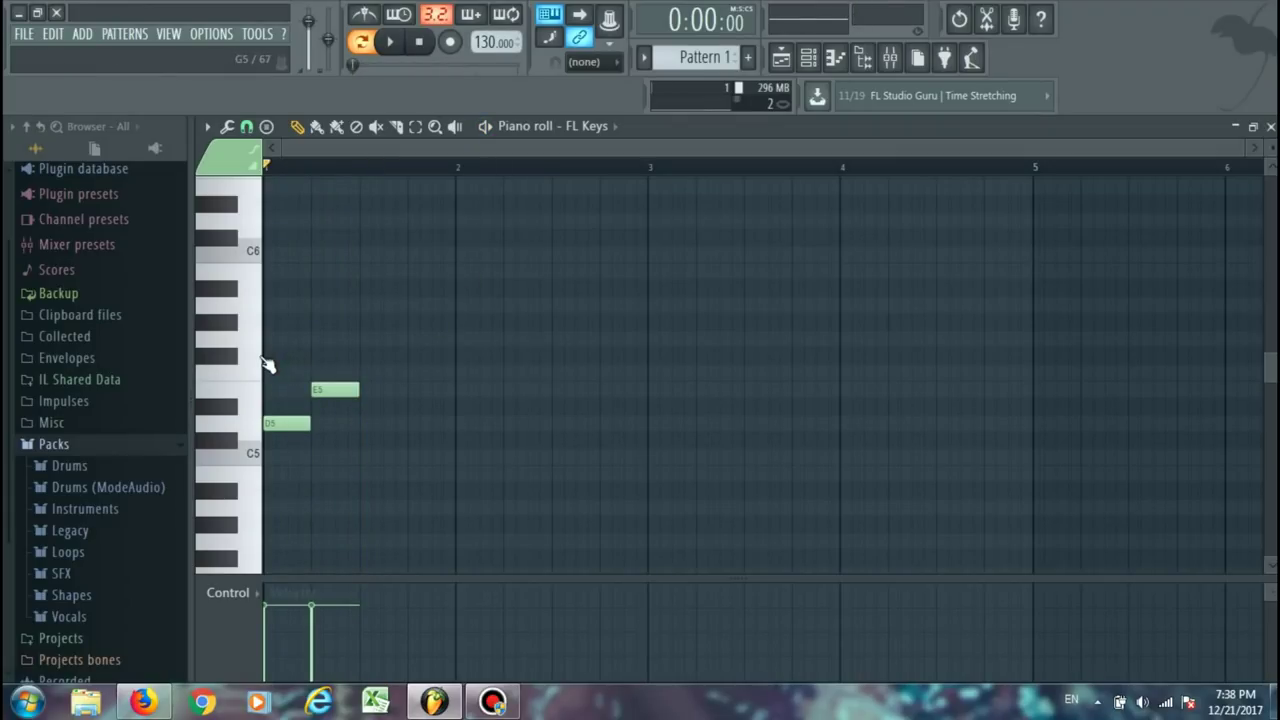
Add a one-beat G5 note after the E5 note, preview the pattern, and place a second G5 note near the end of bar 1.
left_click(358, 337)
key("space")
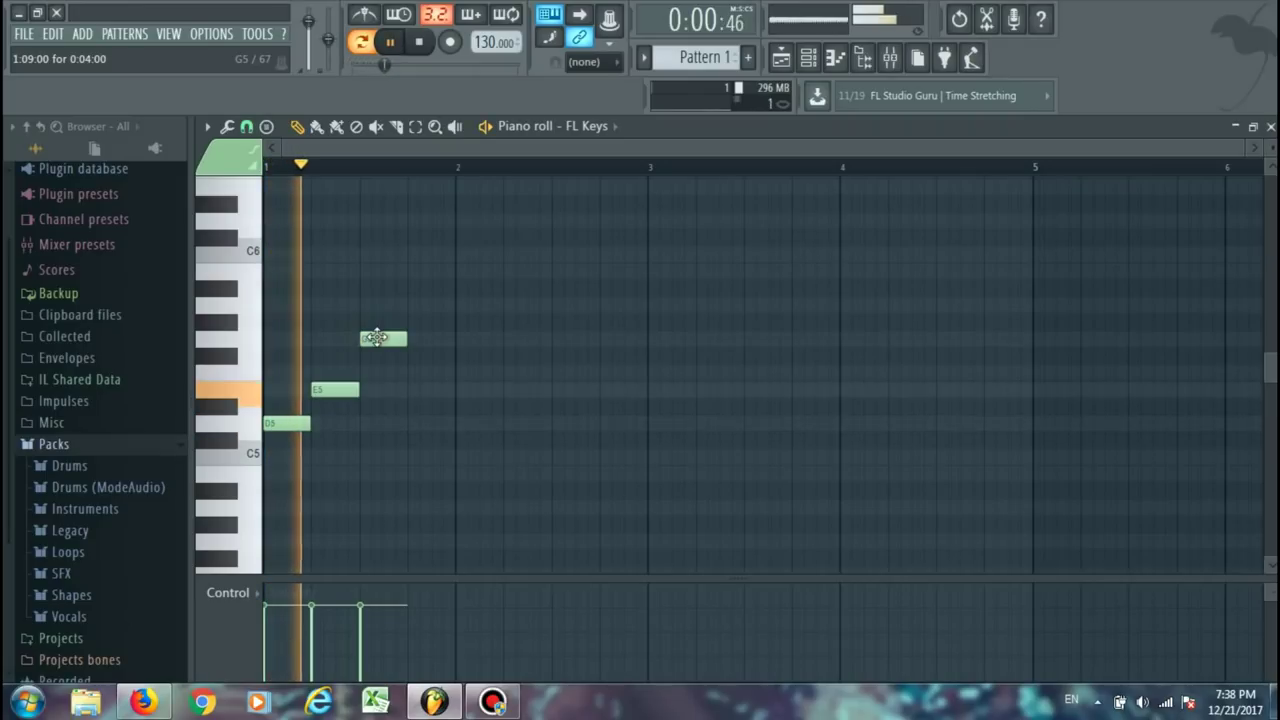
key("space")
left_click(430, 339)
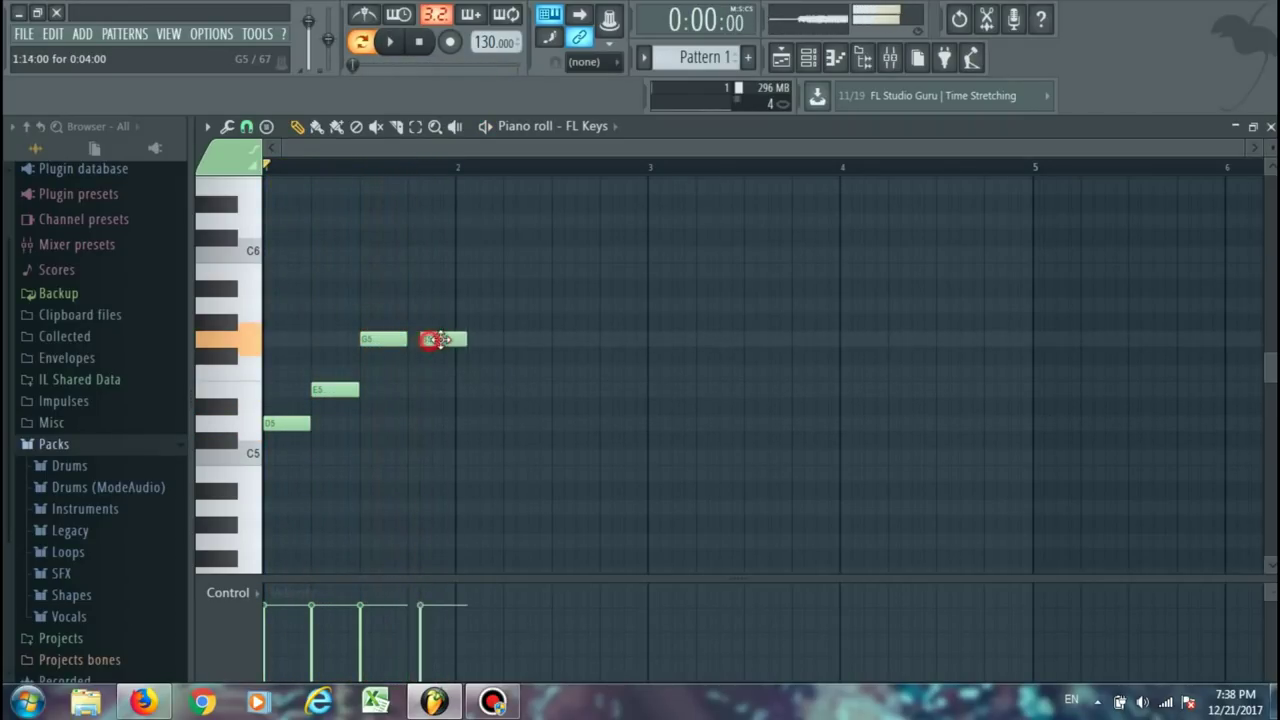
Build three consecutive two-beat G5 notes from the middle of bar 1 to the end of bar 2, previewing the pattern.
left_click_drag(470, 340, 482, 340)
key("space")
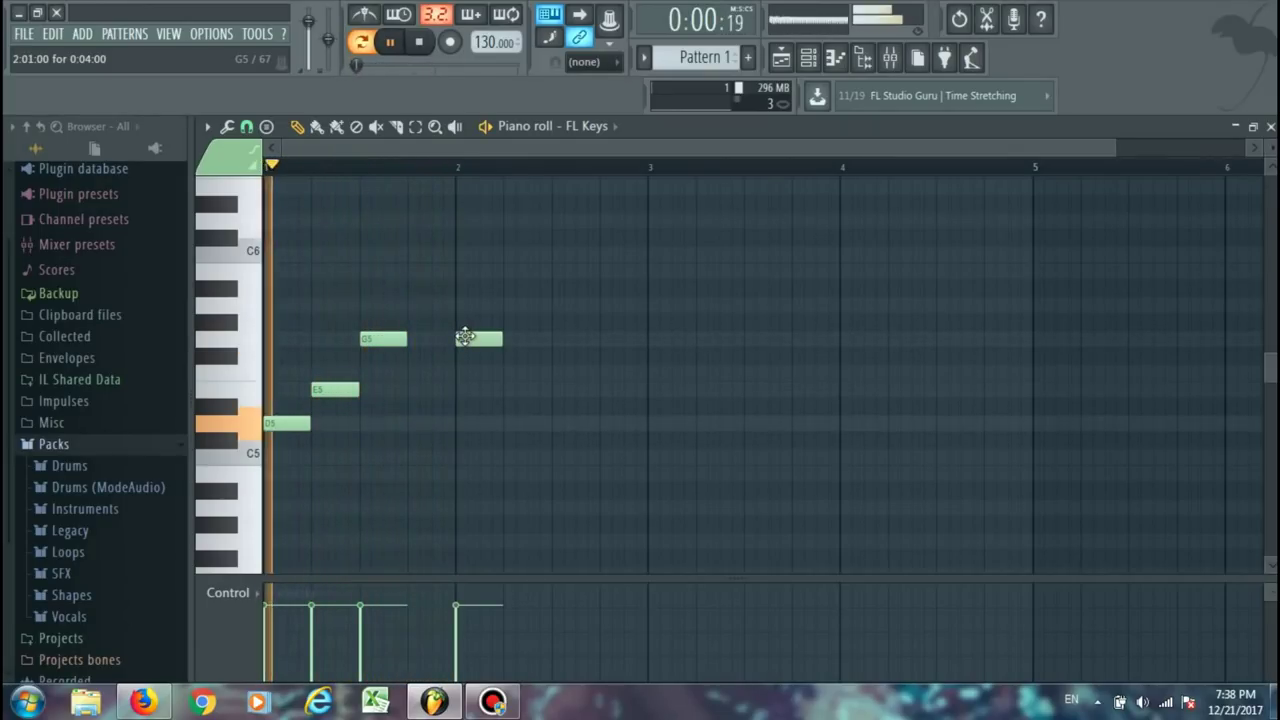
left_click_drag(404, 339, 452, 340)
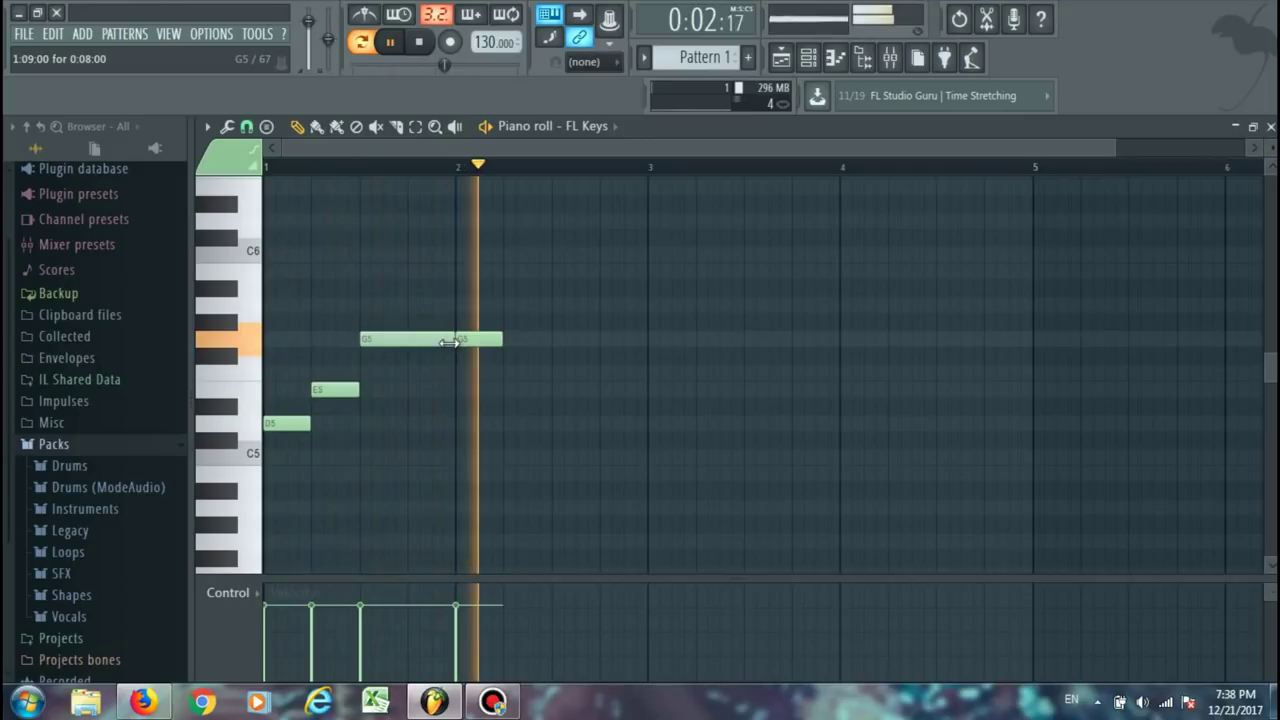
key("space")
left_click(549, 339)
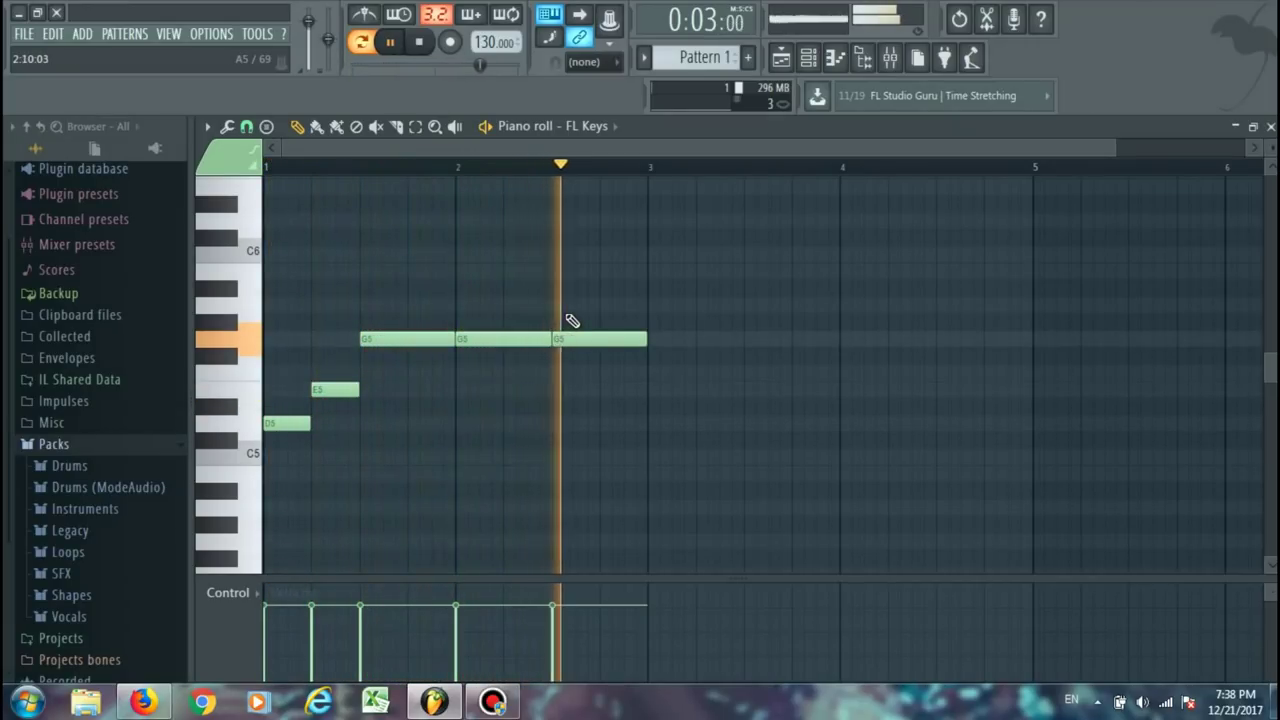
key("space")
Duplicate the whole two-bar phrase into bars 3 and 4, and play the pattern.
left_click_drag(316, 464, 444, 282)
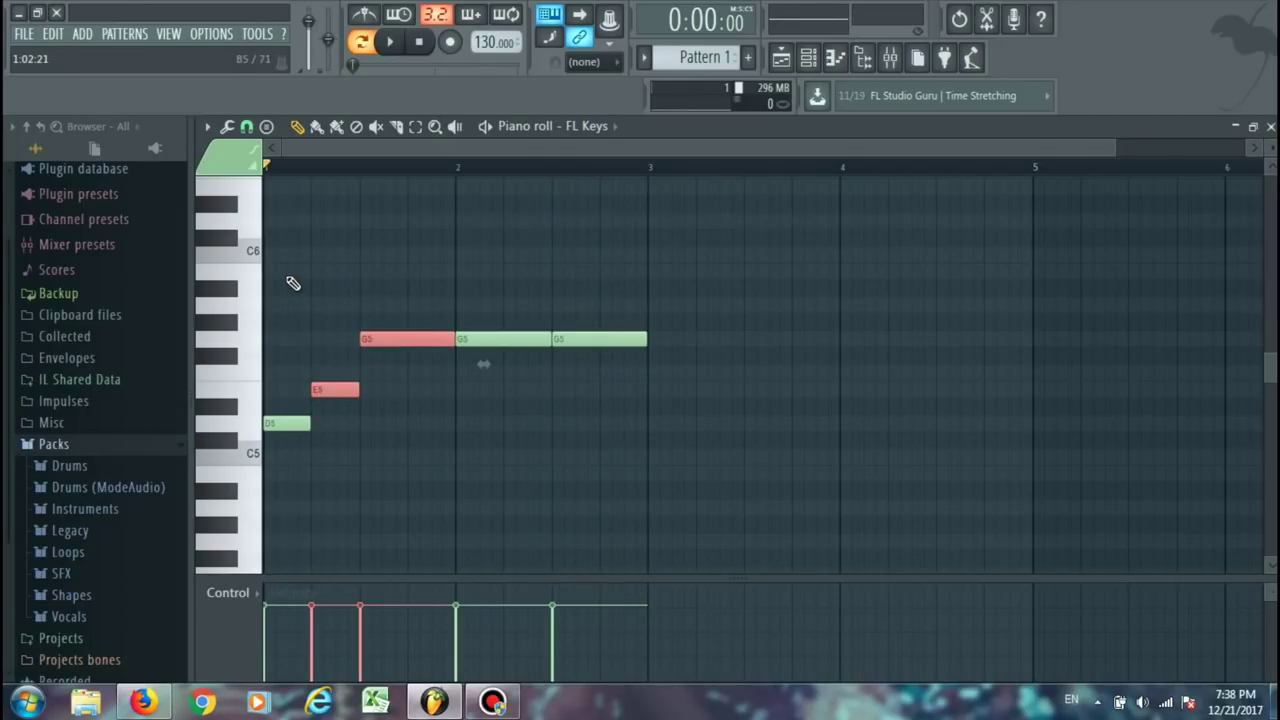
left_click_drag(278, 266, 659, 456)
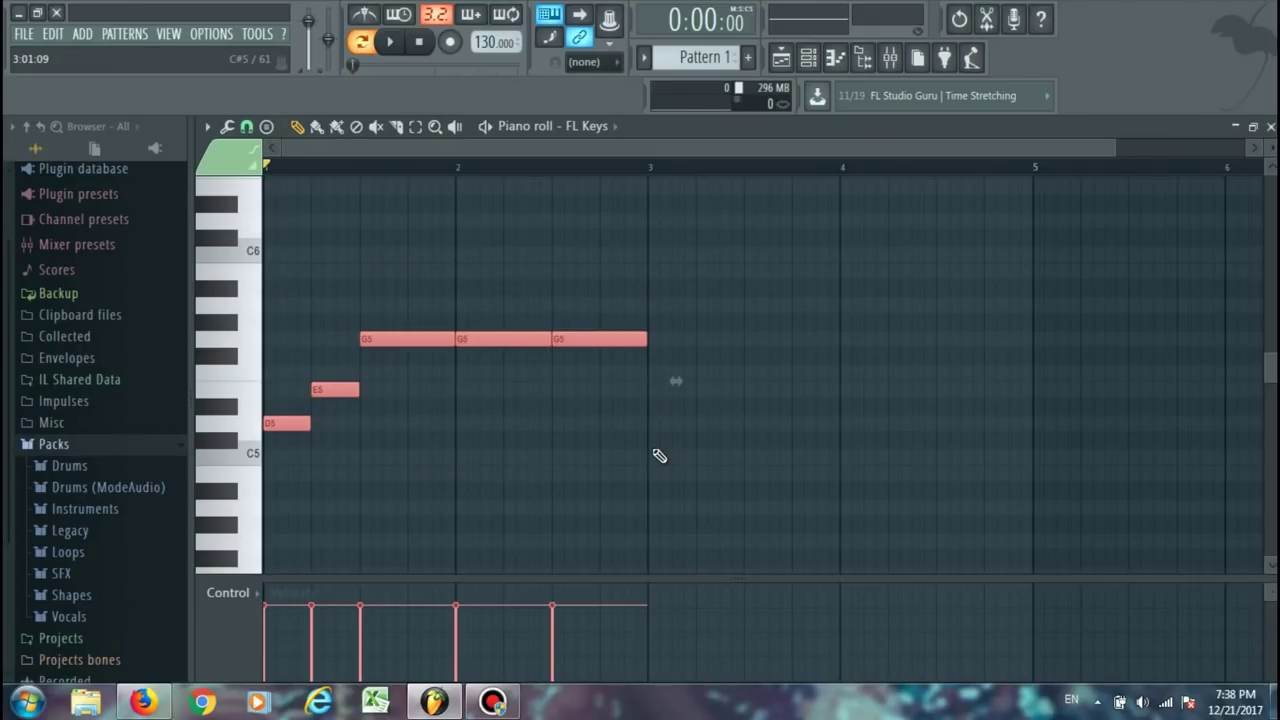
key("shift+Right")
left_click_drag(286, 423, 662, 417)
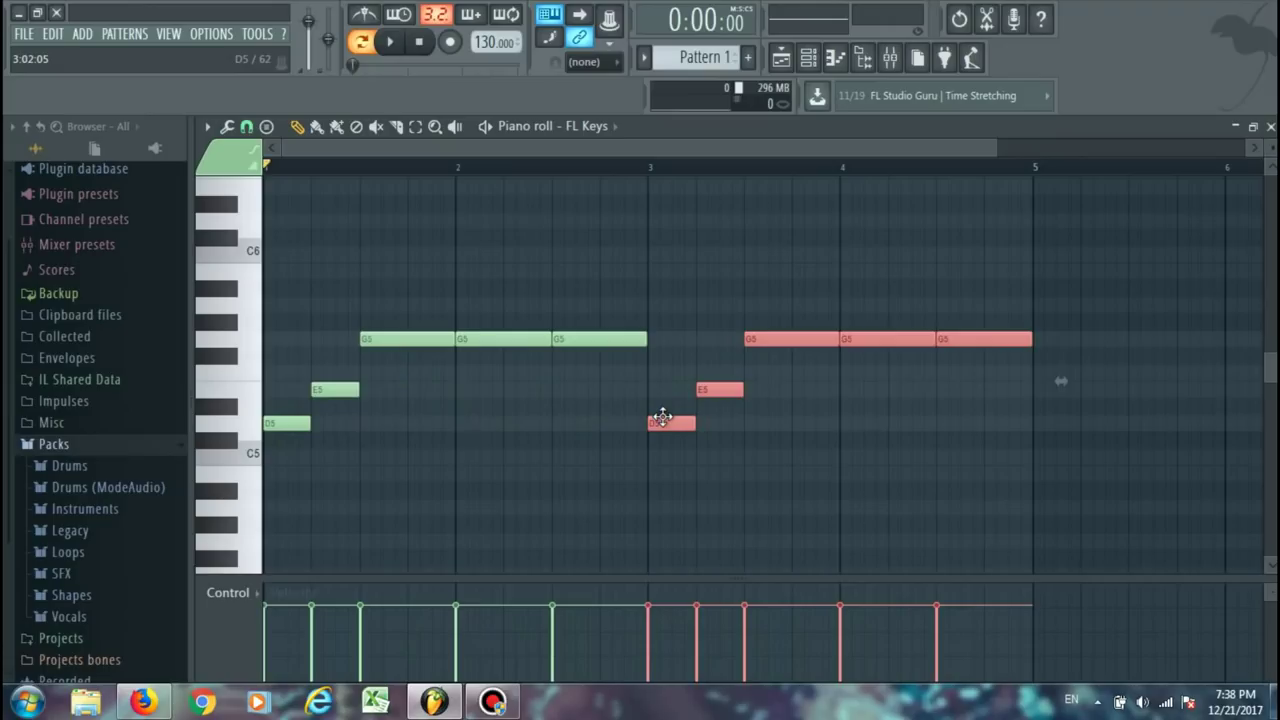
key("space")
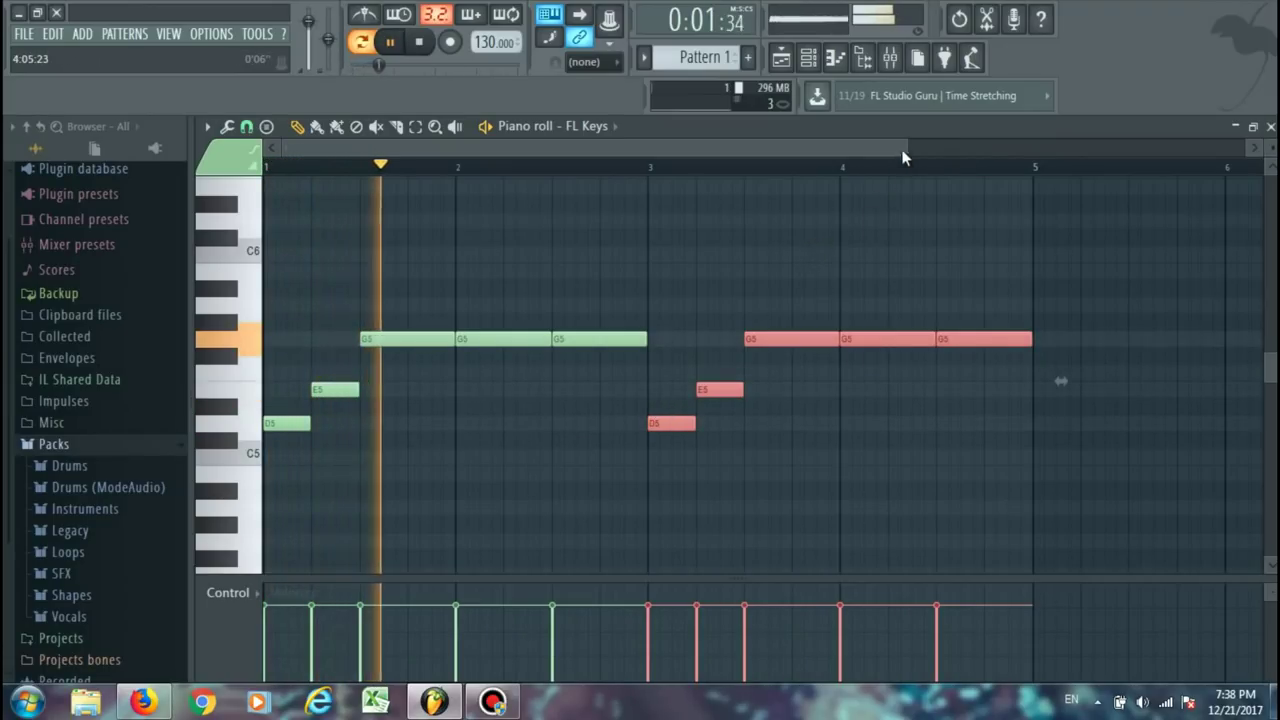
left_click_drag(907, 144, 1216, 153)
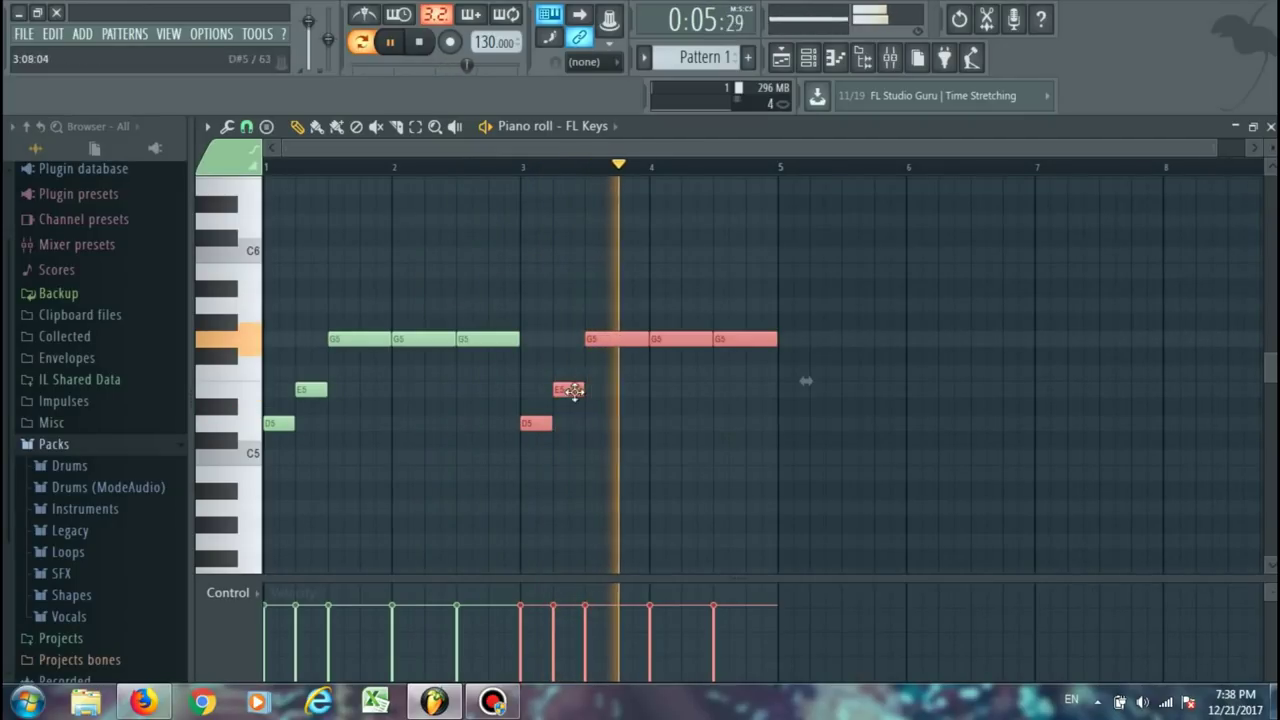
Delete the two G5 notes in bar 4 and stop playback.
right_click(703, 338)
right_click(737, 338)
key("space")
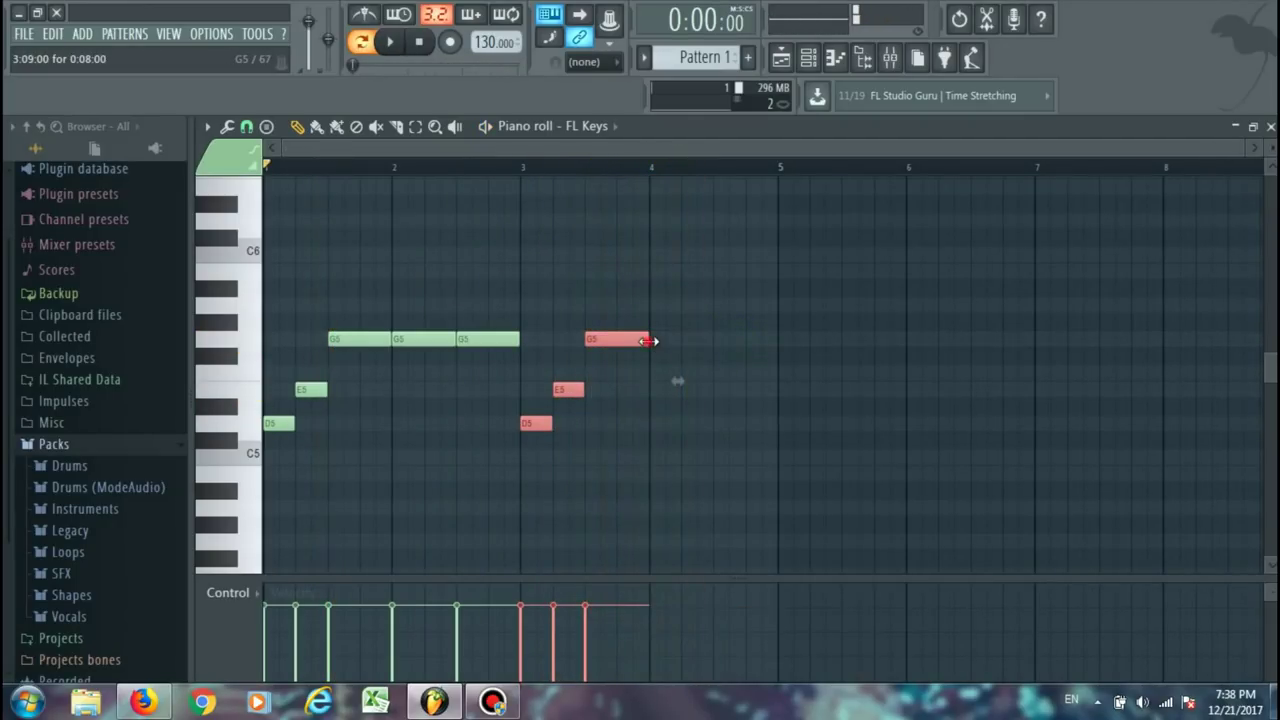
left_click_drag(650, 341, 770, 345)
key("ctrl+z")
left_click(755, 354)
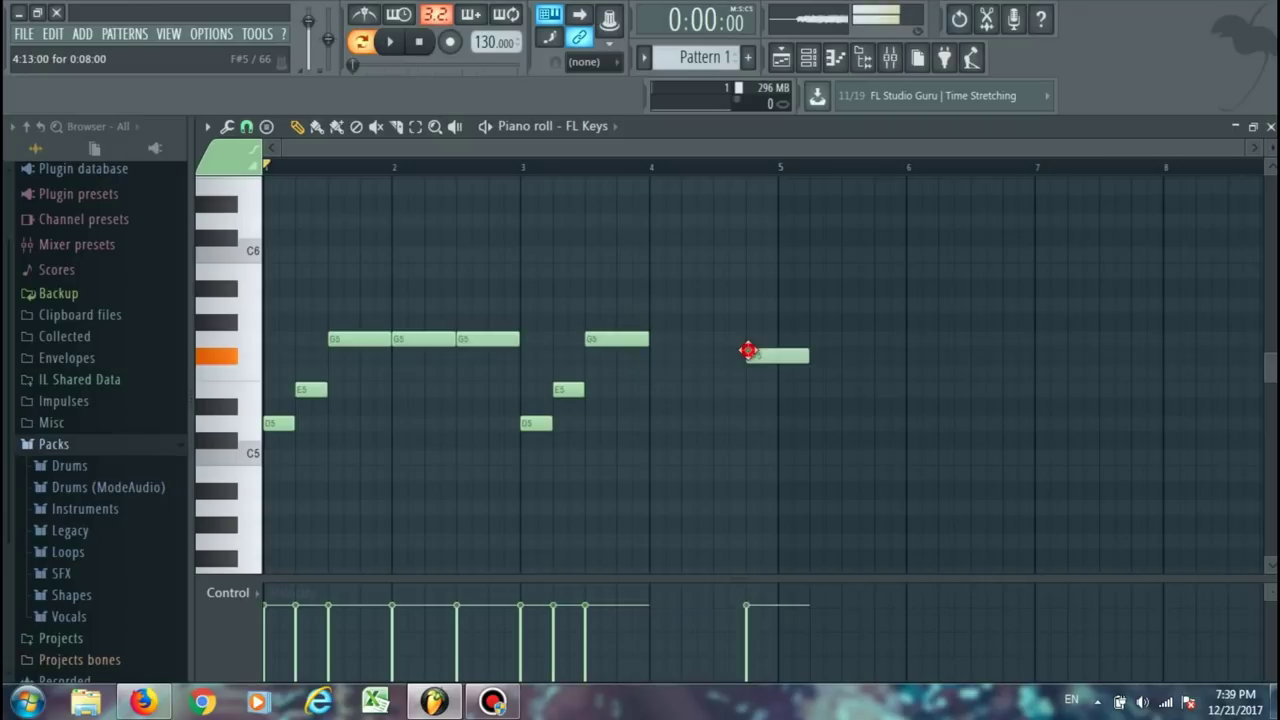
right_click(762, 355)
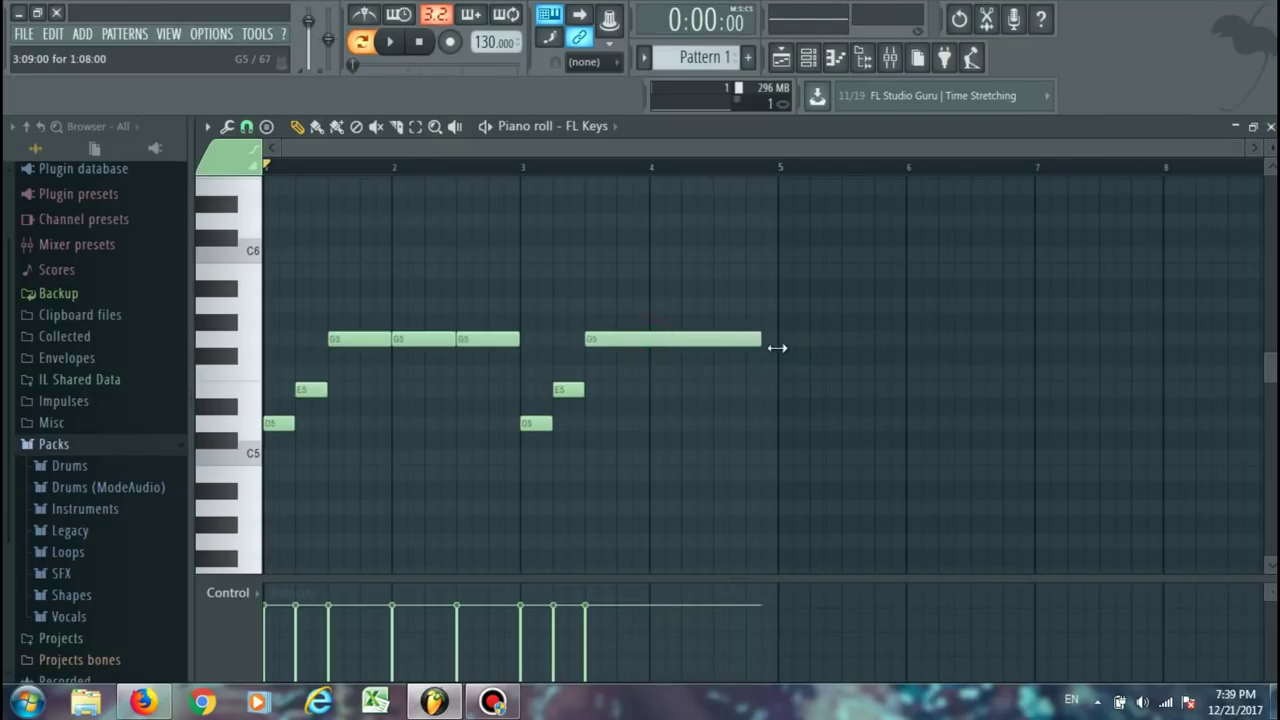
Lengthen the last G5 note to four beats so it ends in the middle of bar 4, and preview the pattern.
left_click_drag(777, 347, 780, 350)
key("space")
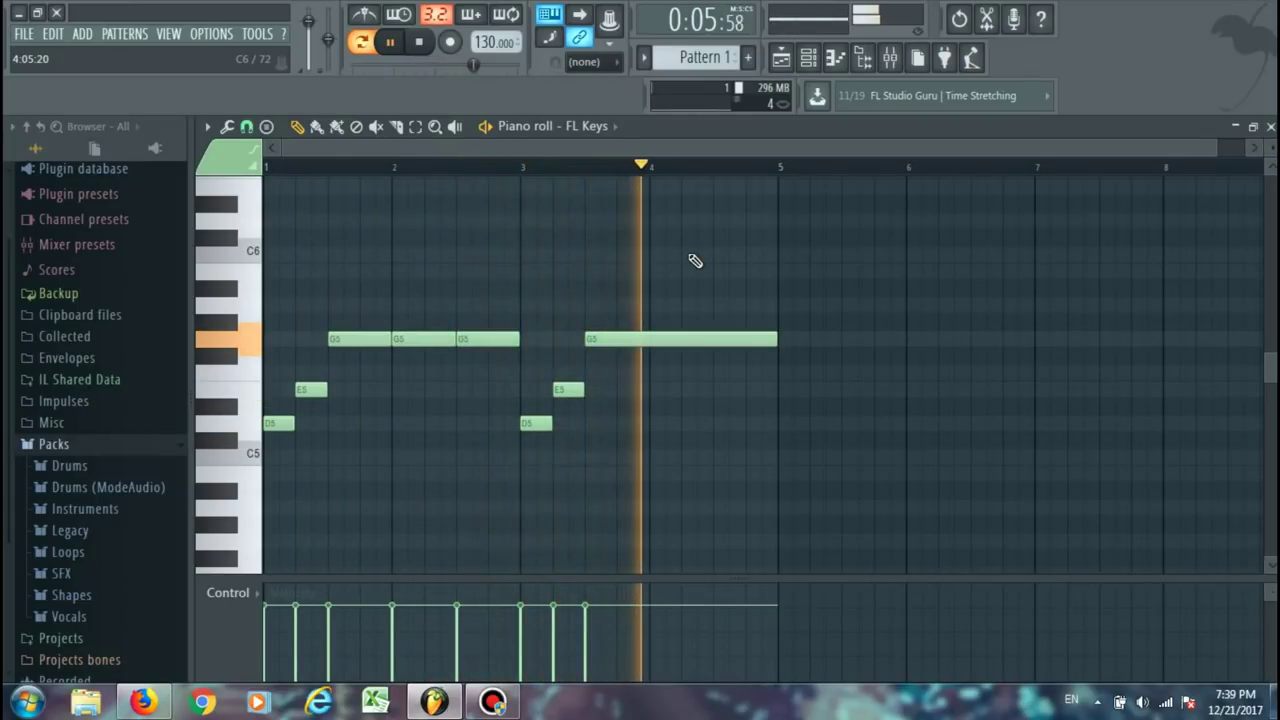
key("space")
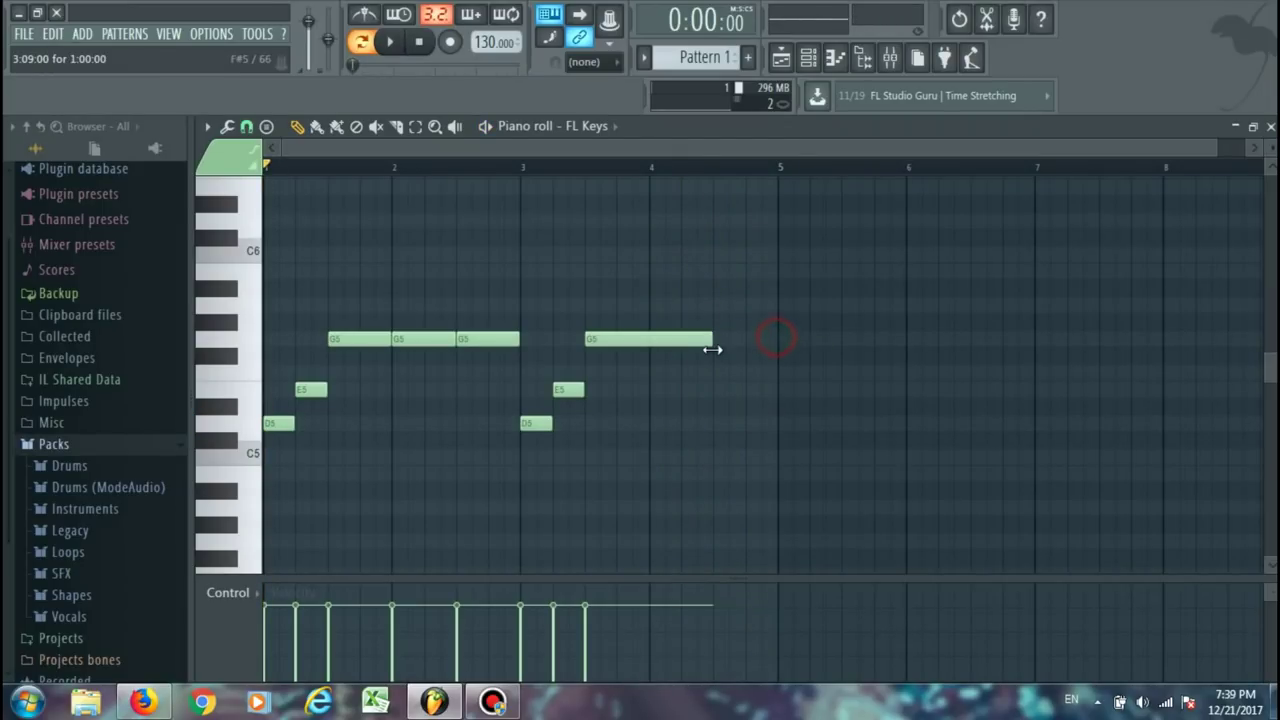
key("space")
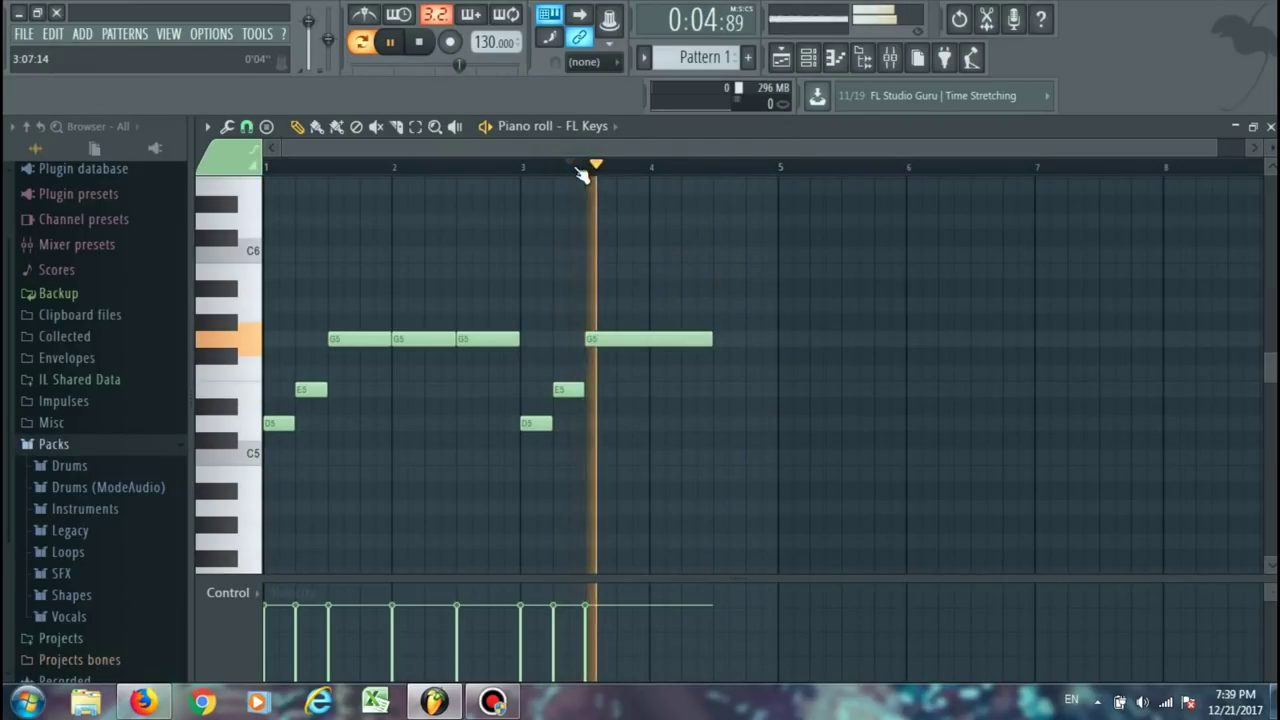
key("space")
Add consecutive one-beat D5, G5, A5 and B5 notes starting on the last beat of bar 4, previewing the pattern.
left_click(753, 440)
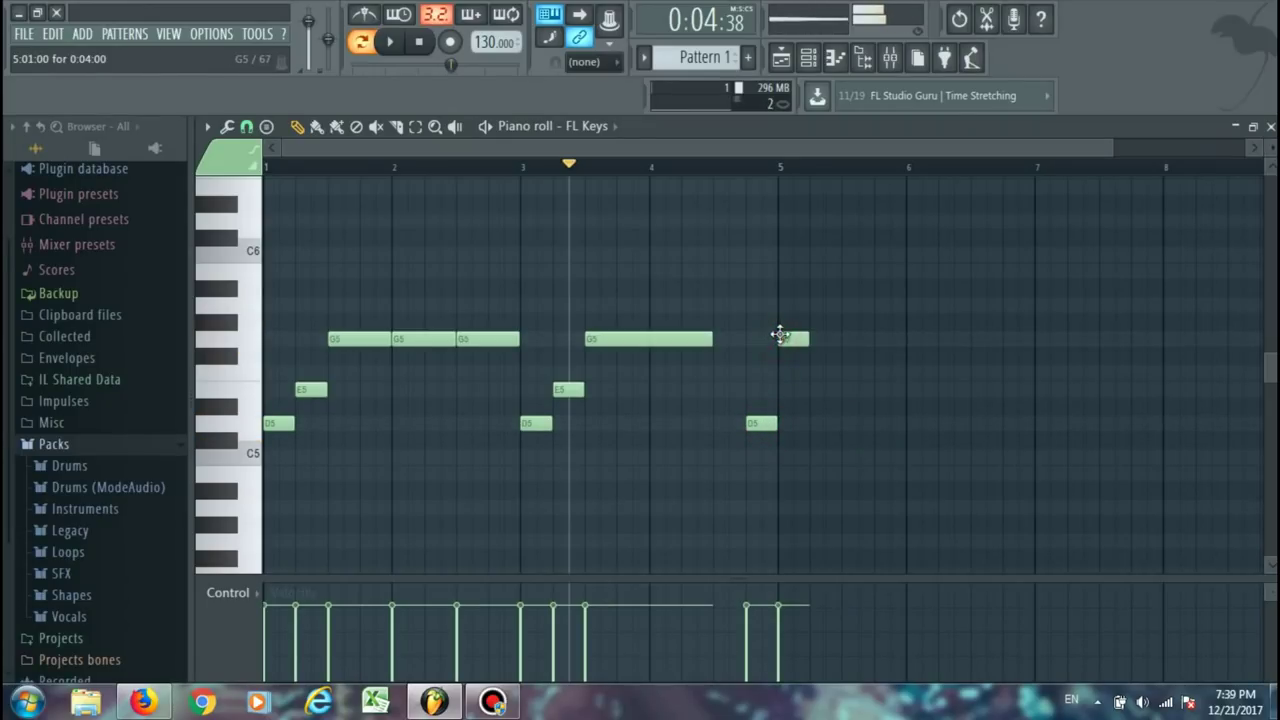
left_click_drag(819, 303, 822, 286)
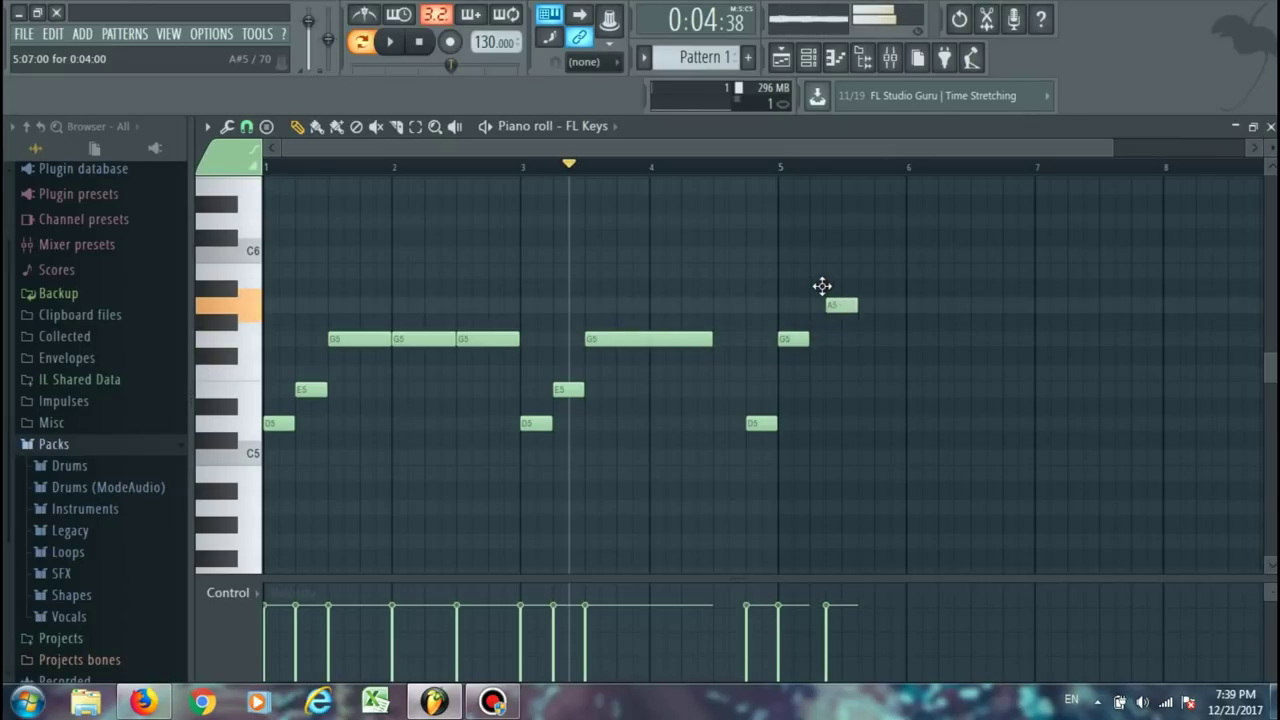
key("space")
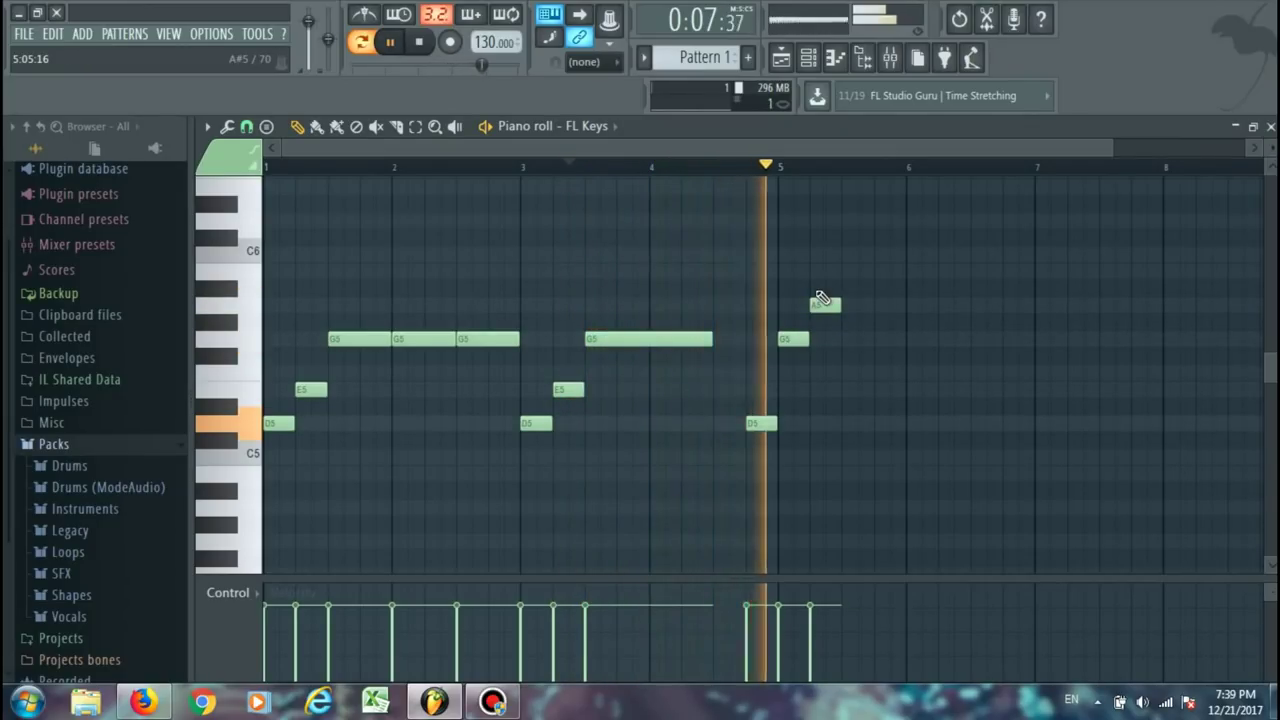
key("space")
left_click(857, 287)
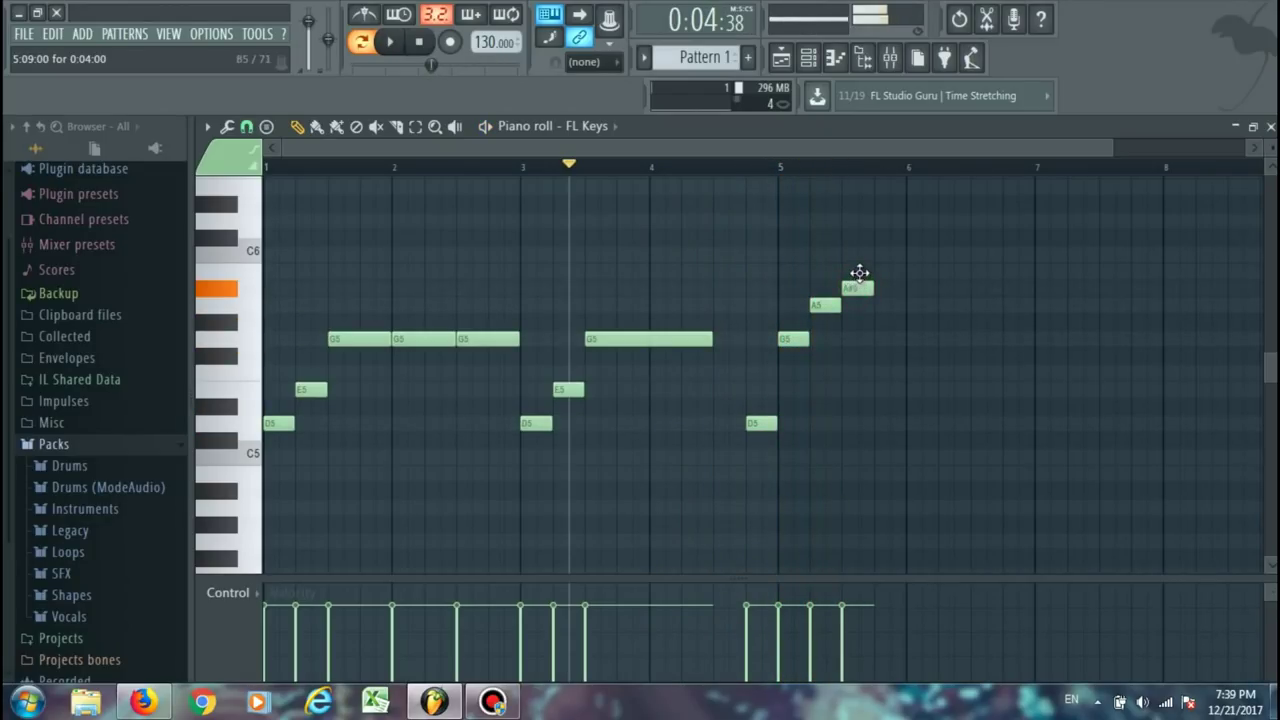
left_click_drag(860, 273, 860, 266)
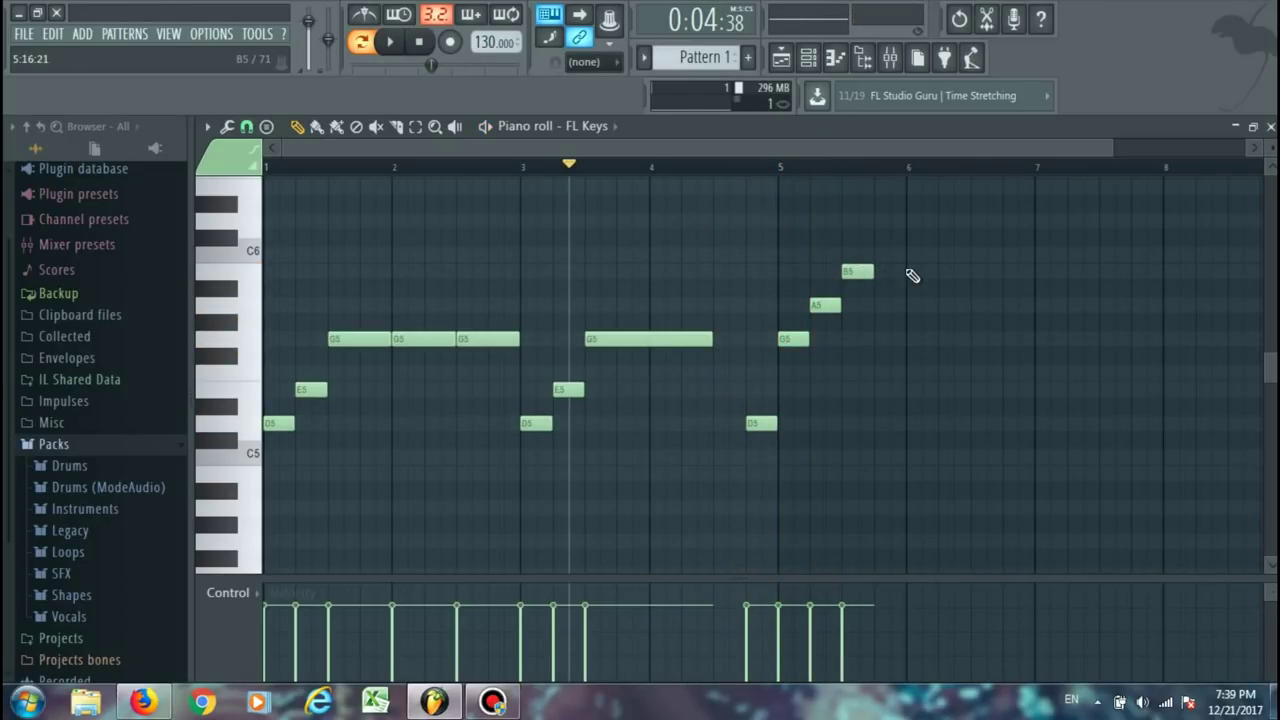
Build three consecutive two-beat B5 notes from the middle of bar 5 to the end of bar 6, and preview with the metronome on.
left_click(905, 270)
key("space")
left_click_drag(906, 271, 922, 271)
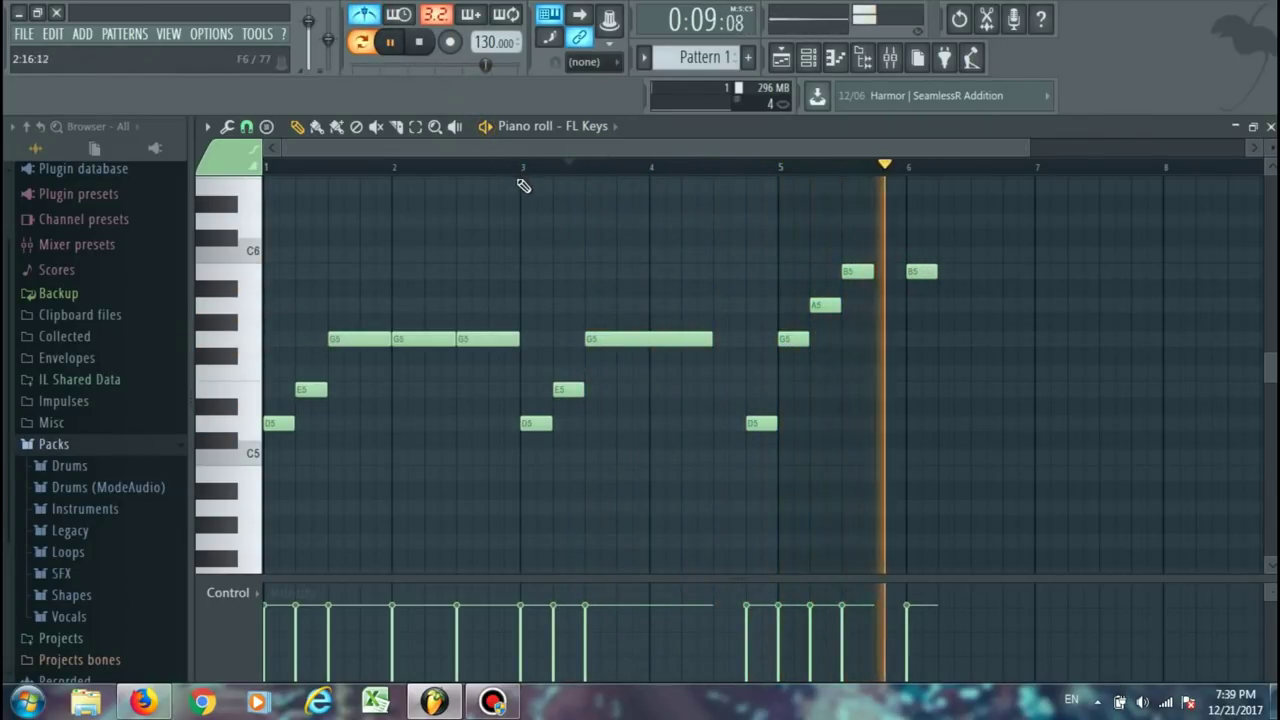
key("space")
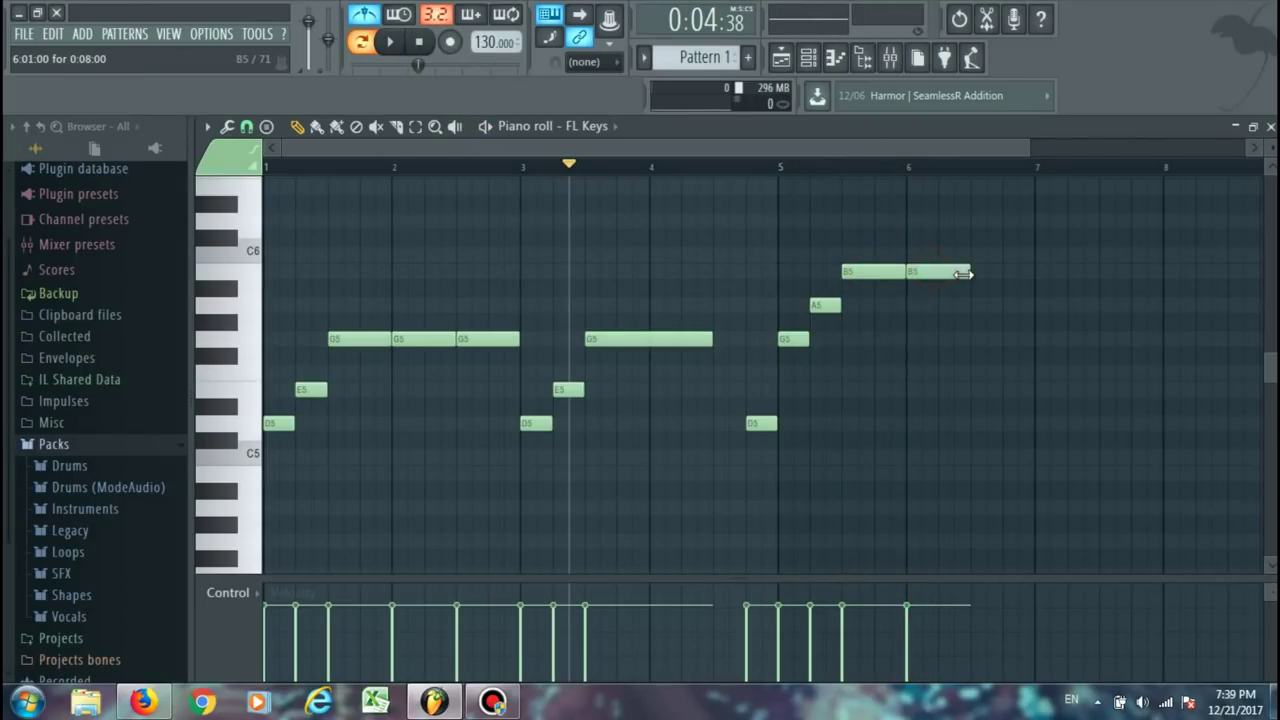
left_click(980, 278)
key("space")
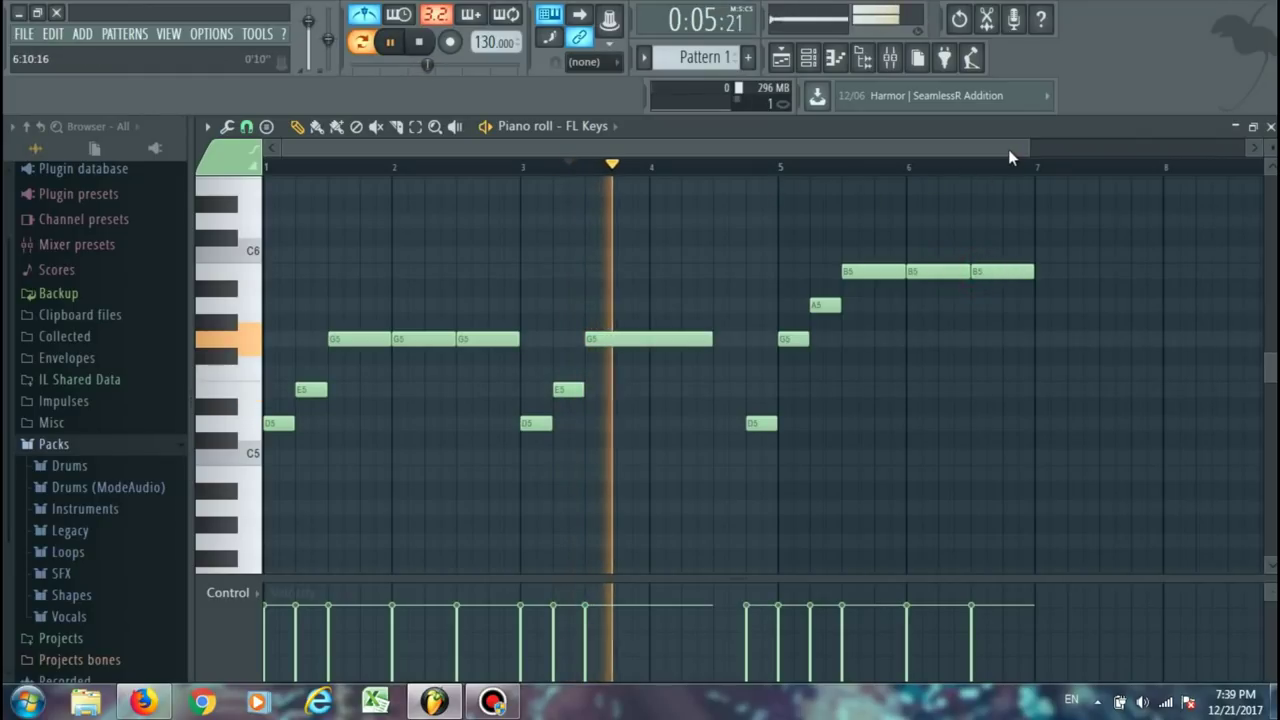
left_click_drag(1032, 147, 1195, 147)
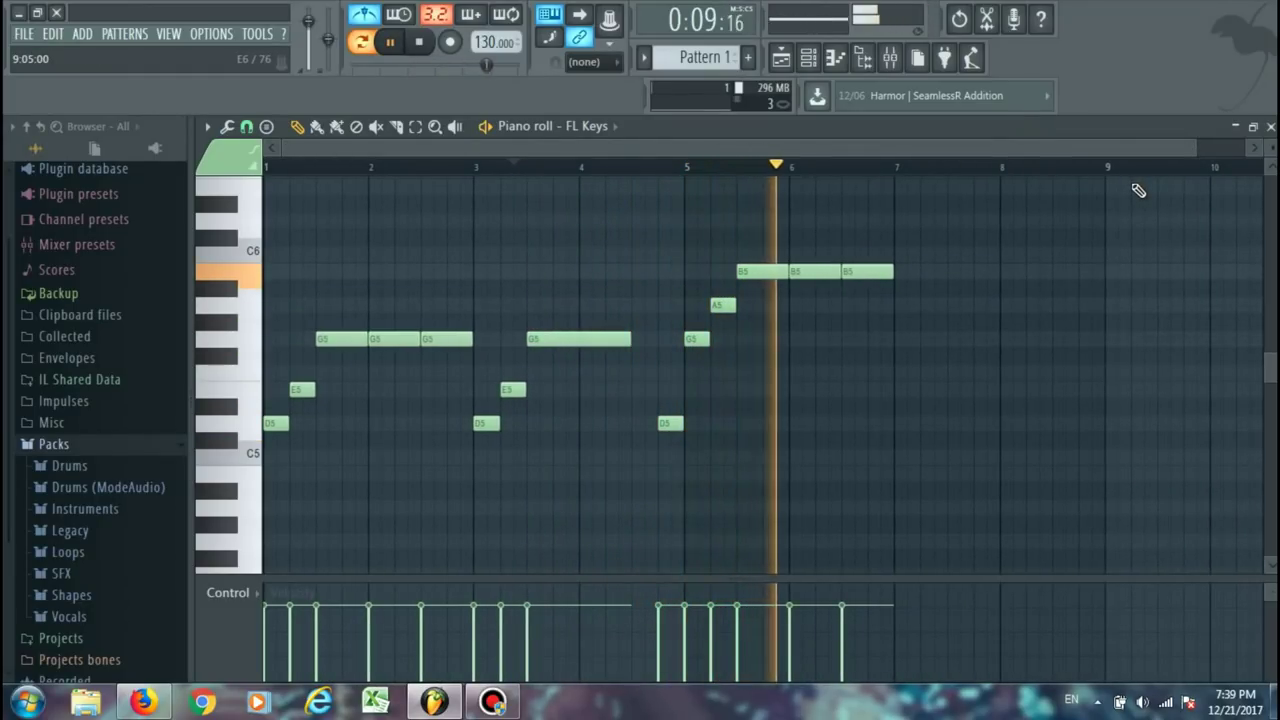
key("space")
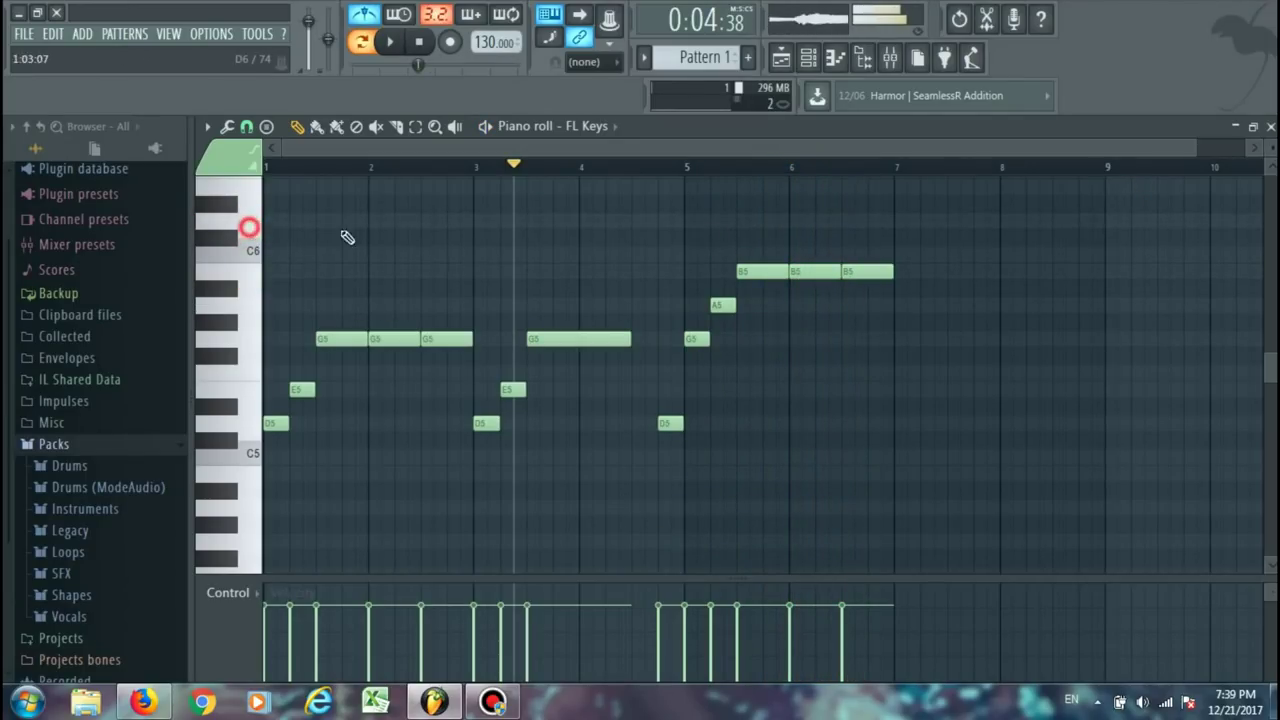
Add a one-beat D6 note at the start of bar 7 followed by a one-beat C6 note, and preview the pattern.
left_click(899, 220)
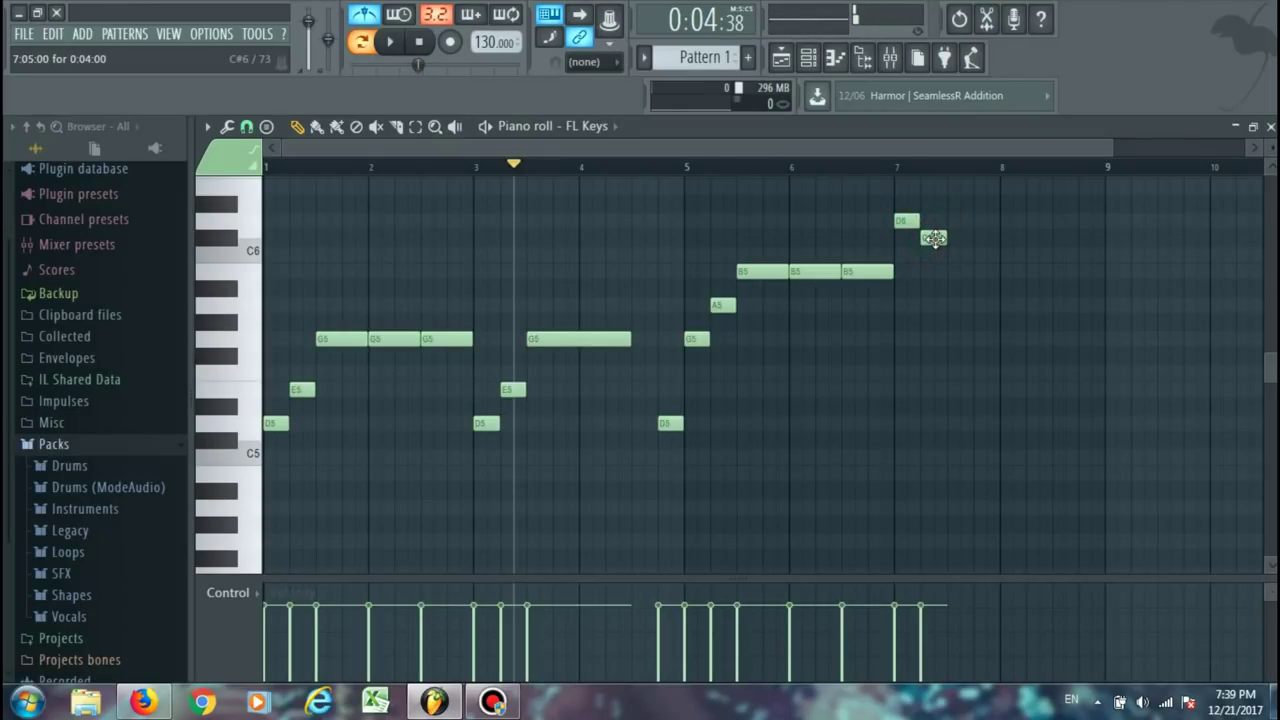
key("space")
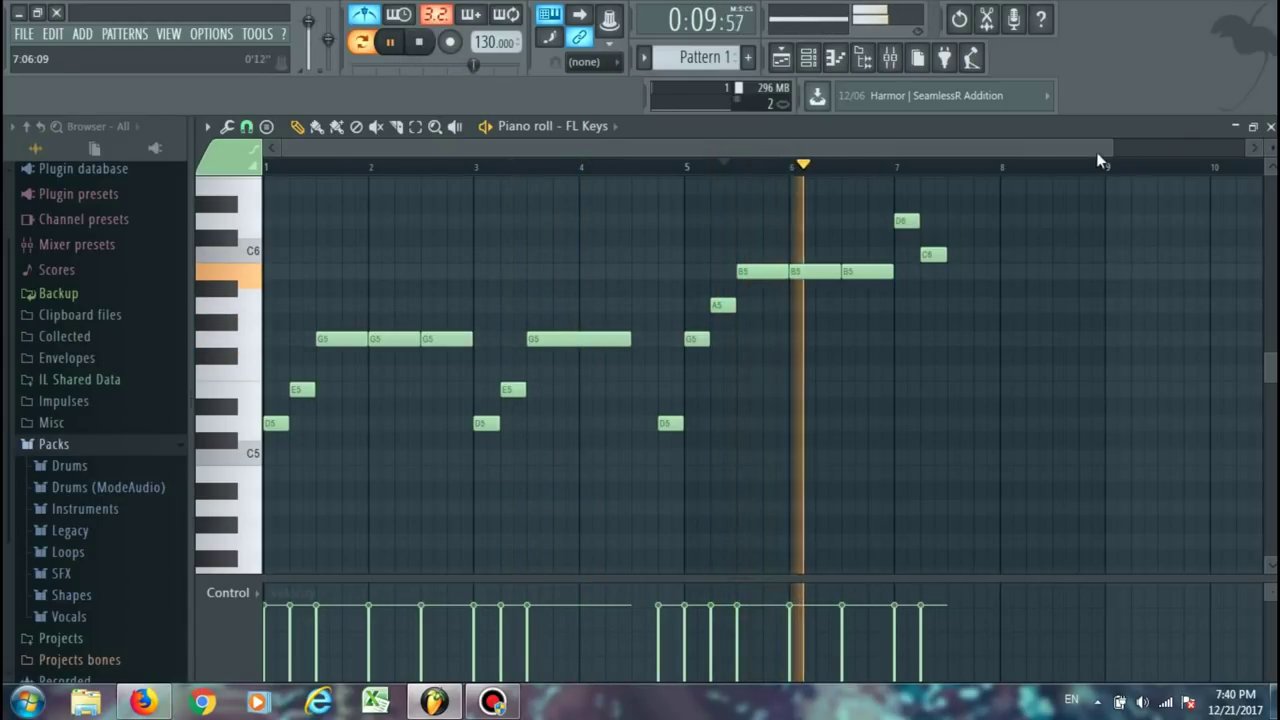
left_click_drag(1093, 146, 1190, 146)
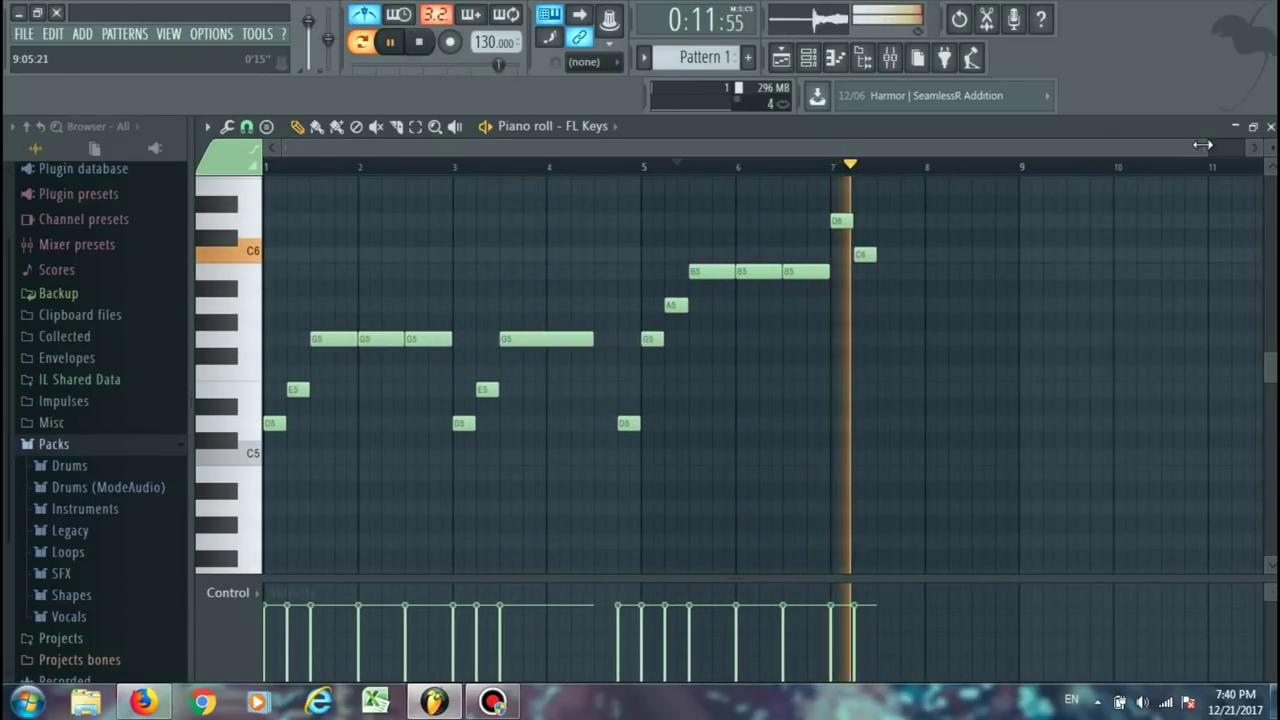
key("space")
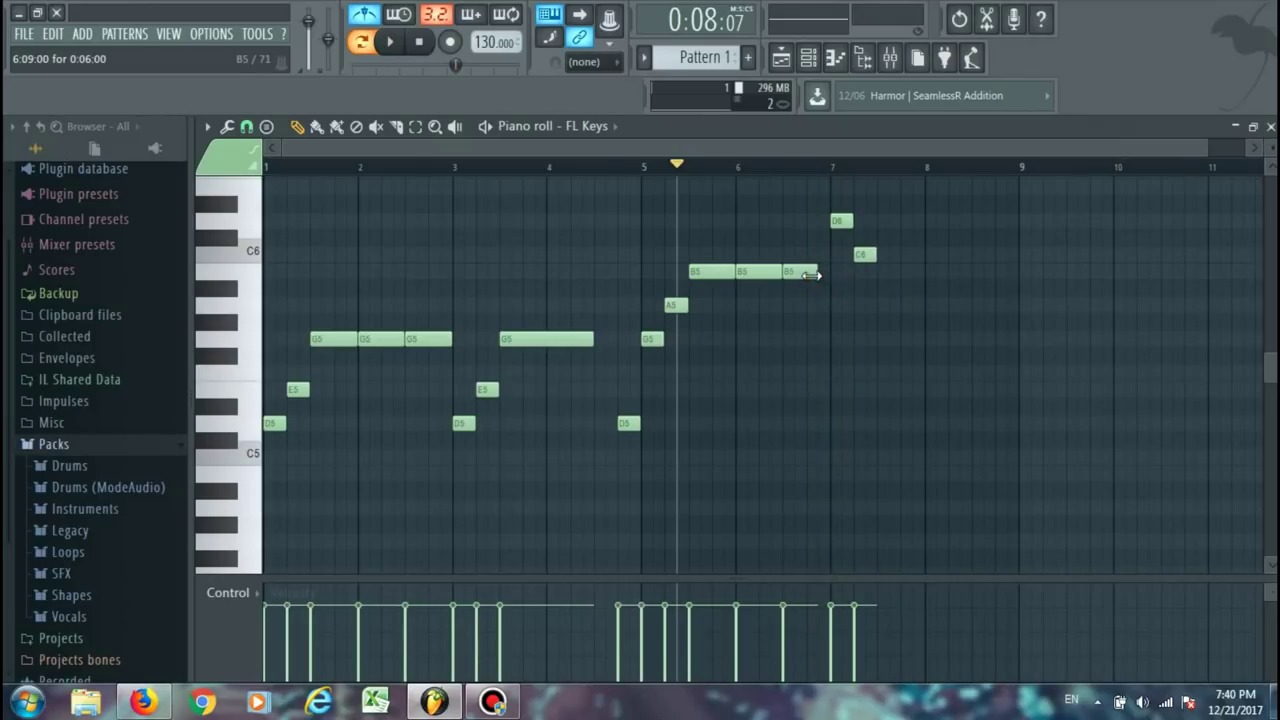
Try the last B5 note at one beat, with the D6 and C6 notes shifted earlier around the start of bar 7.
left_click_drag(841, 222, 841, 254)
key("space")
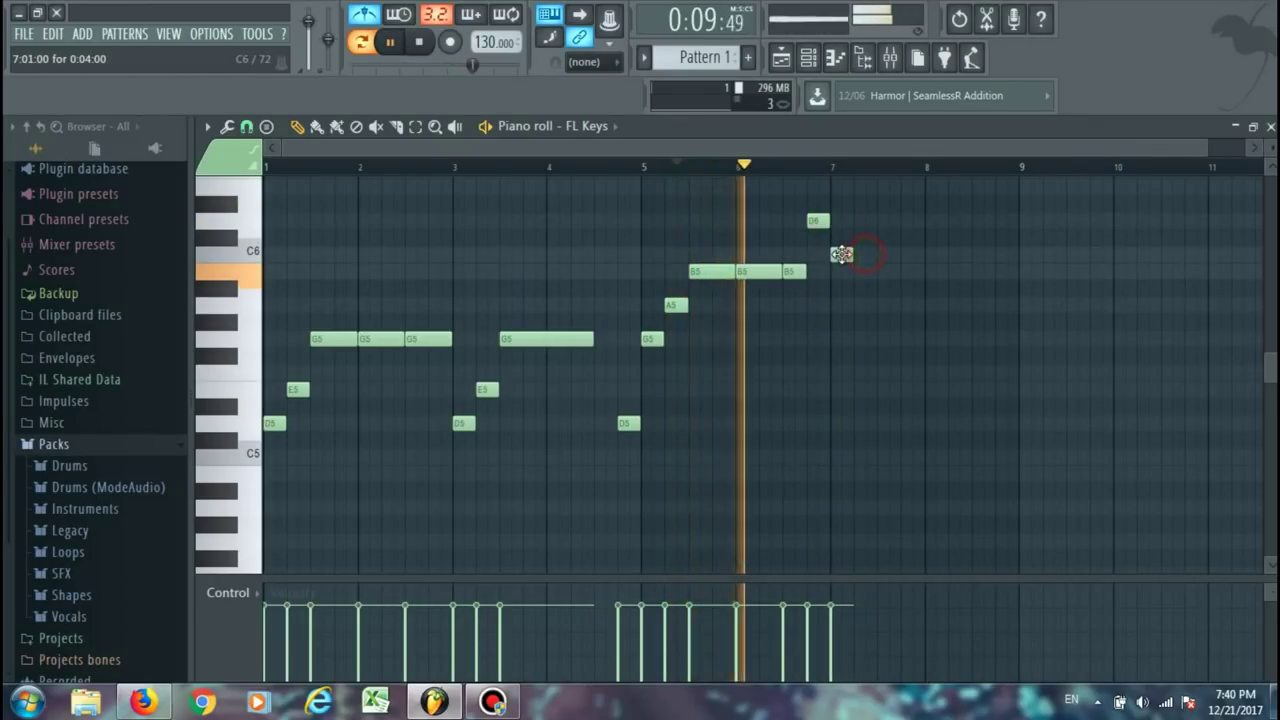
key("space")
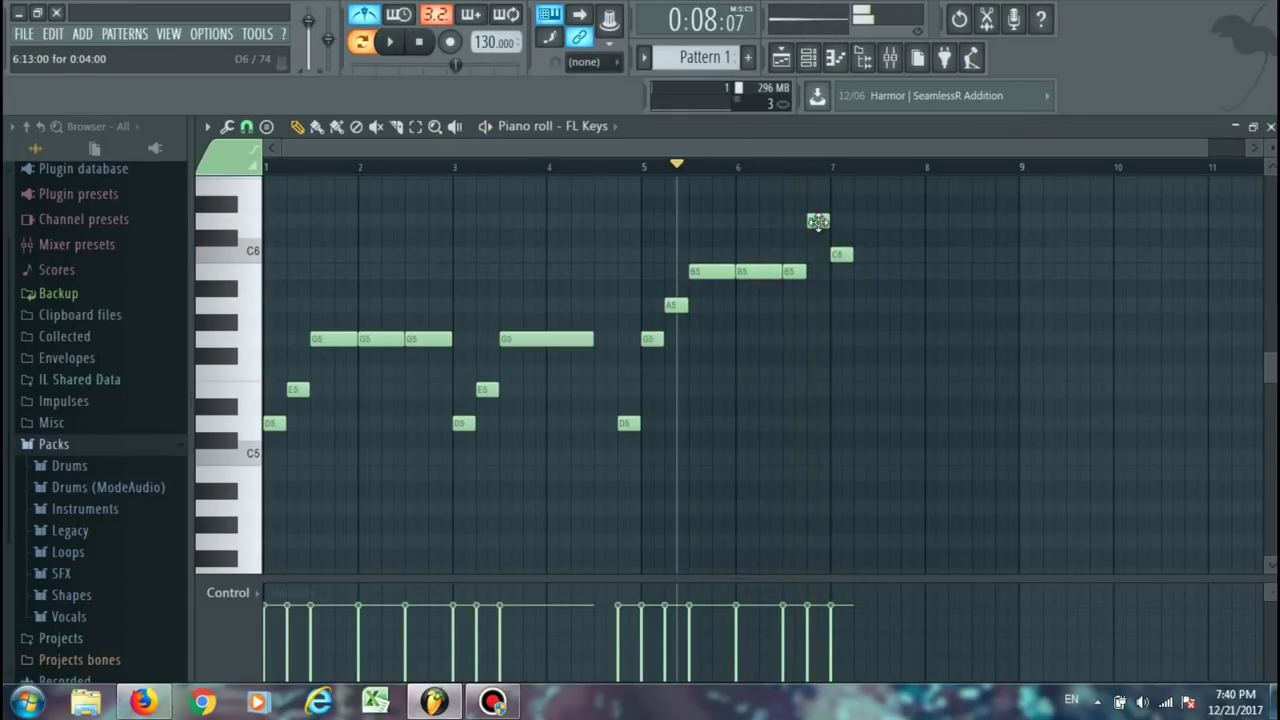
key("space")
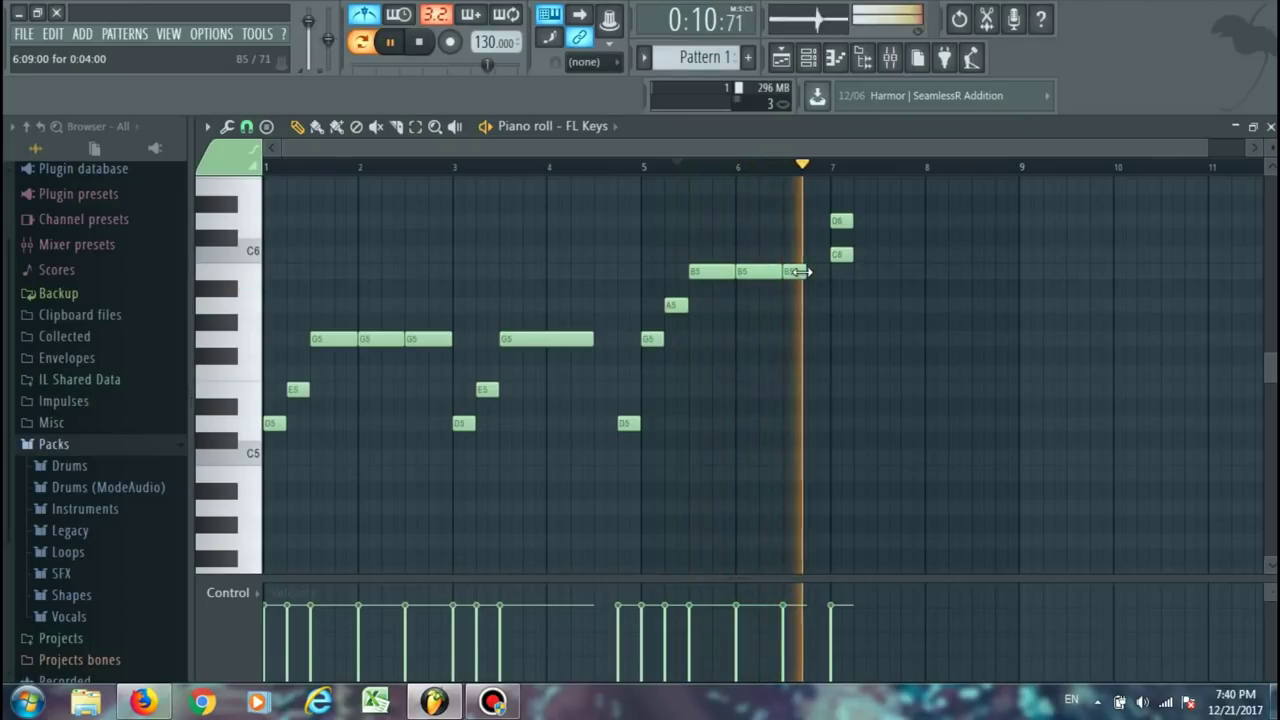
key("space")
key("space")
Make the last B5 note one and a half beats, followed by a half-beat D6 and a one-beat C6 starting bar 7.
left_click_drag(806, 271, 853, 255)
key("space")
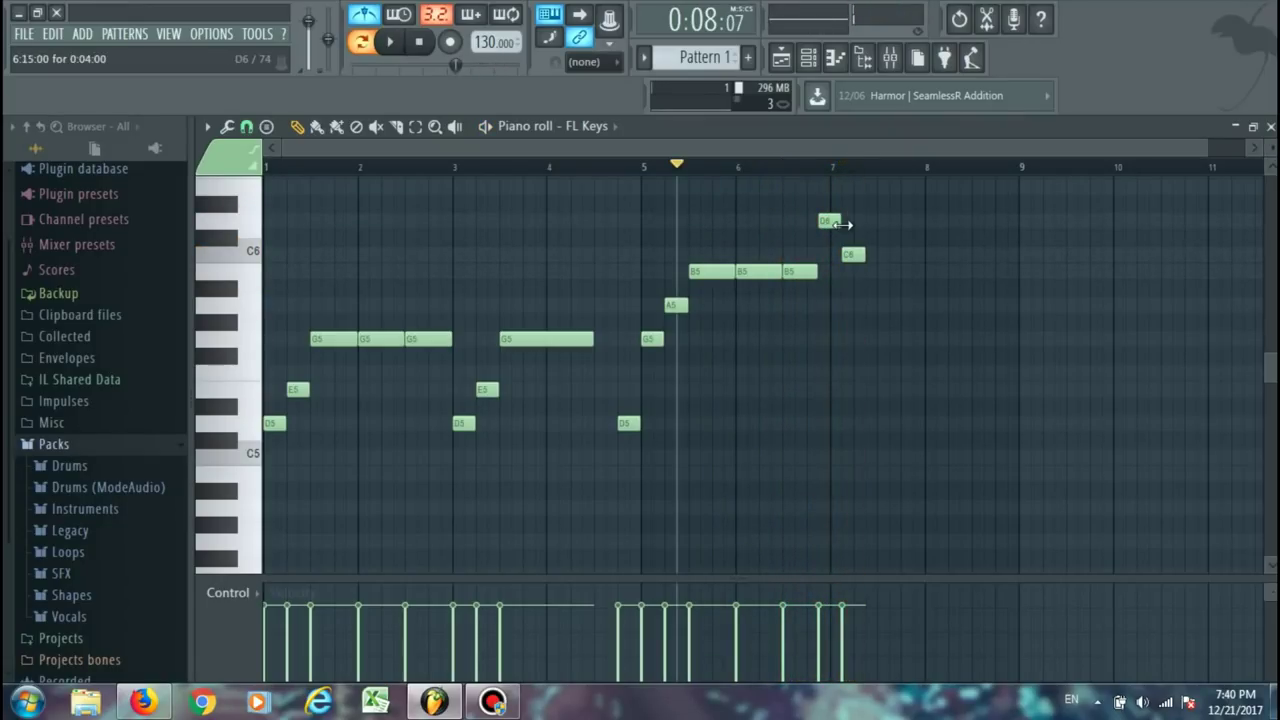
key("space")
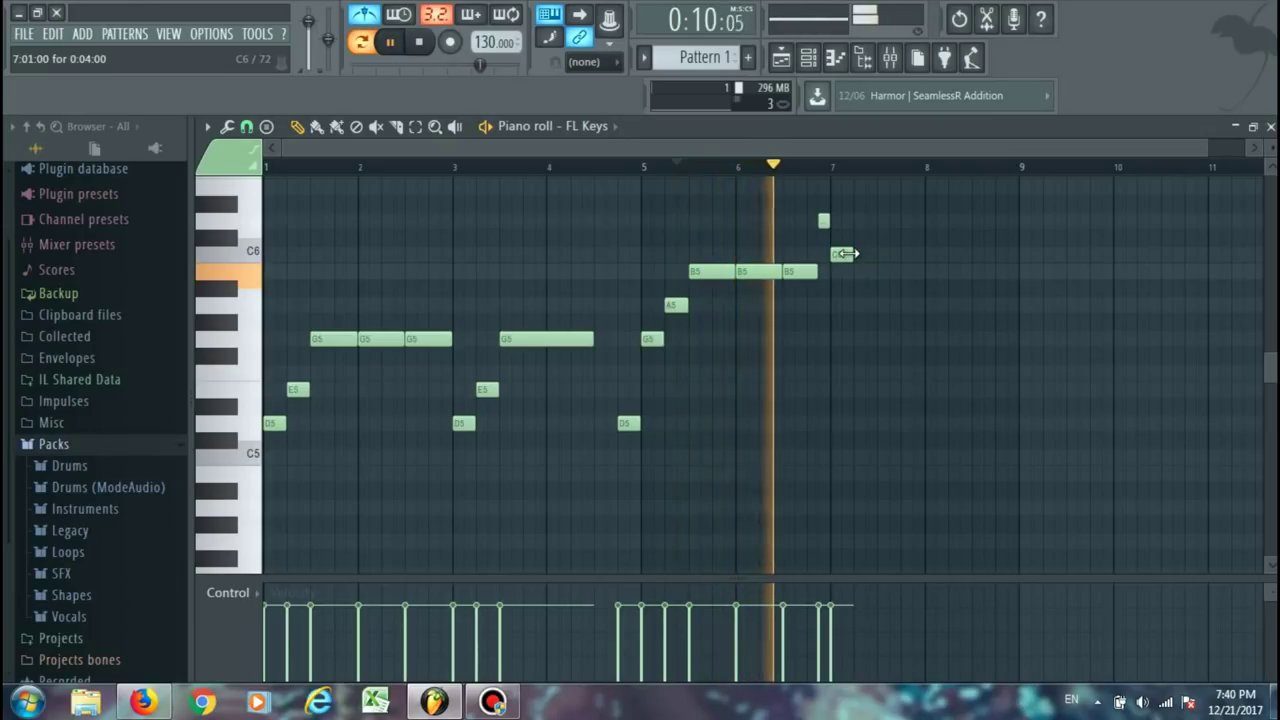
key("space")
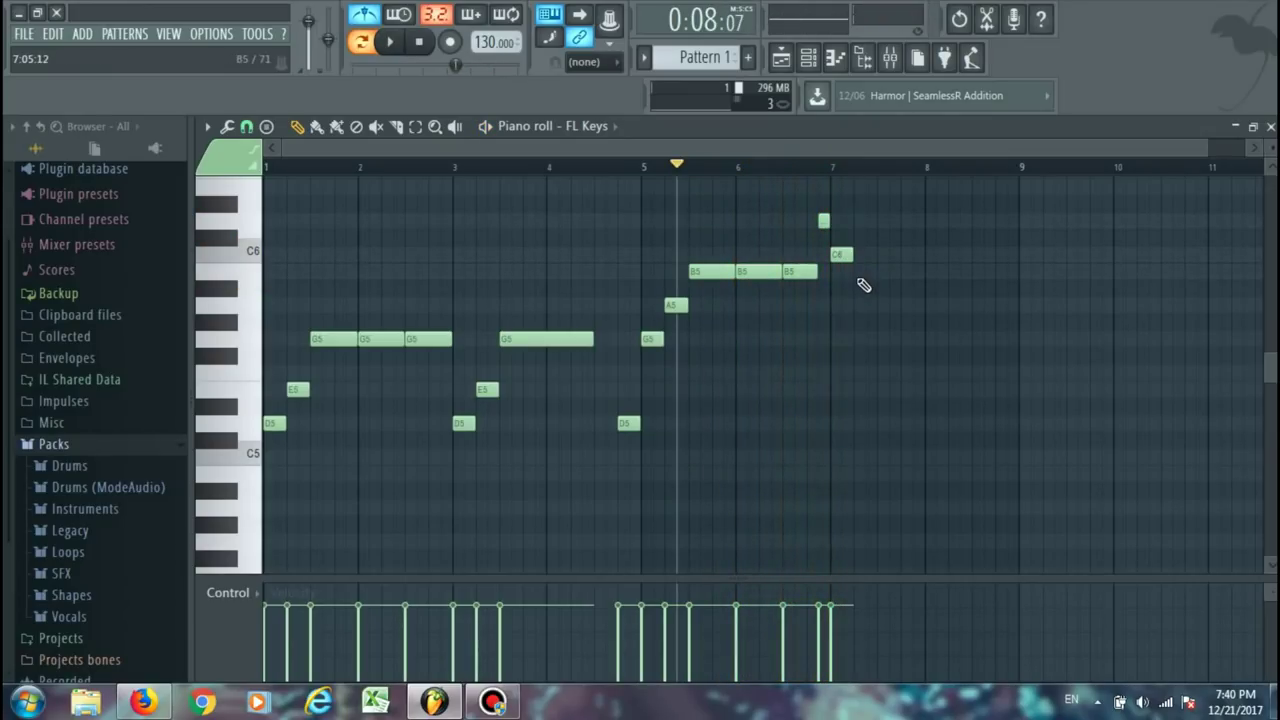
Add a one-beat B5 note and a one-beat A5 note right after the C6 in bar 7.
left_click_drag(853, 277, 853, 313)
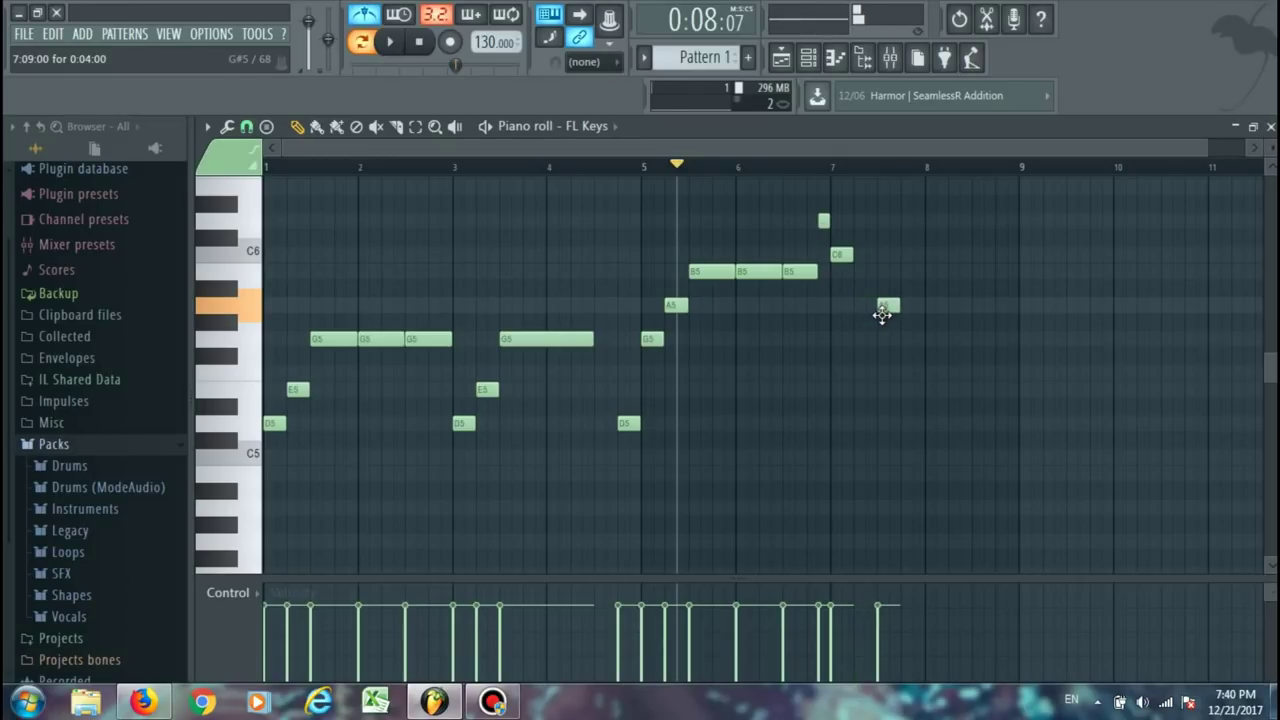
left_click(866, 271)
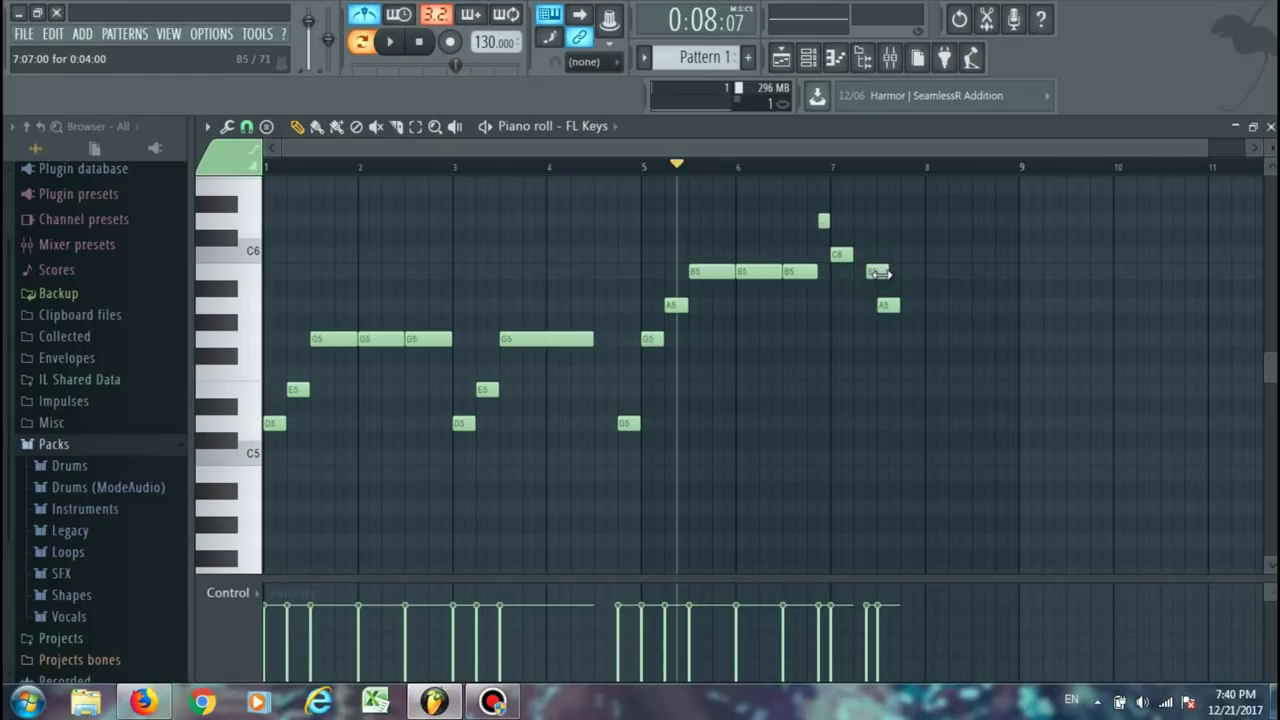
left_click_drag(876, 275, 865, 275)
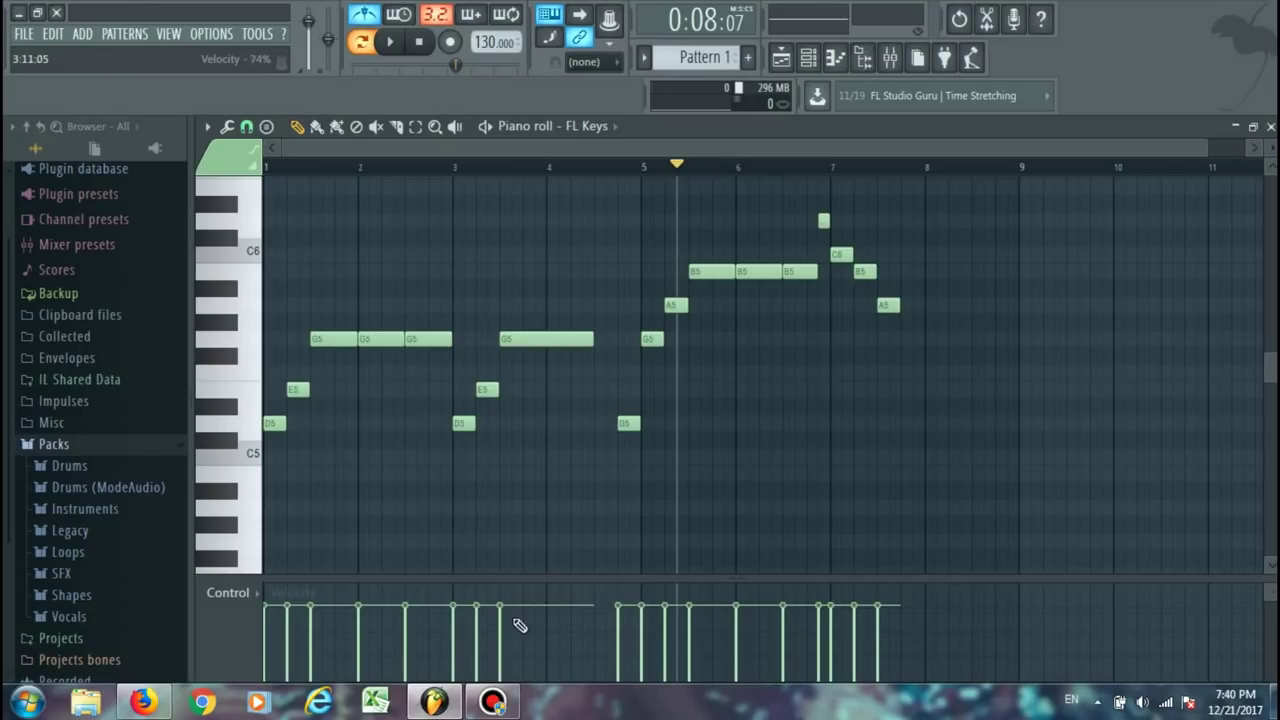
left_click(491, 703)
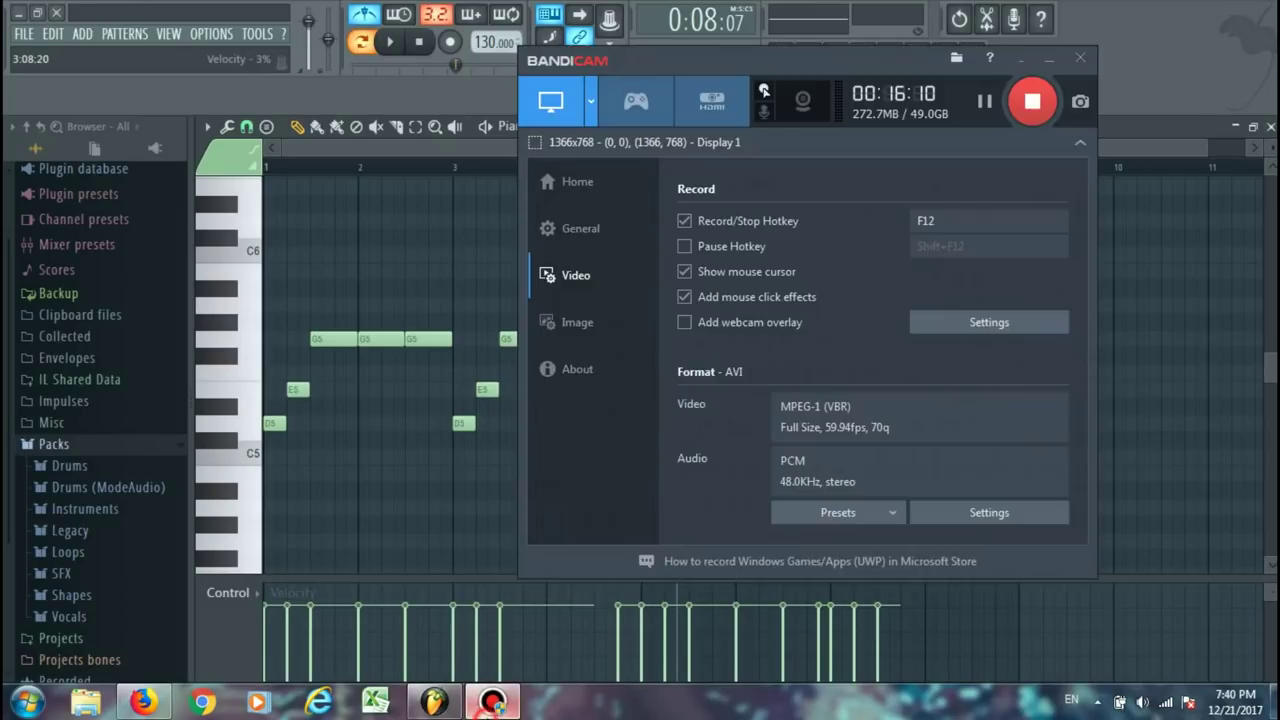
left_click(1019, 62)
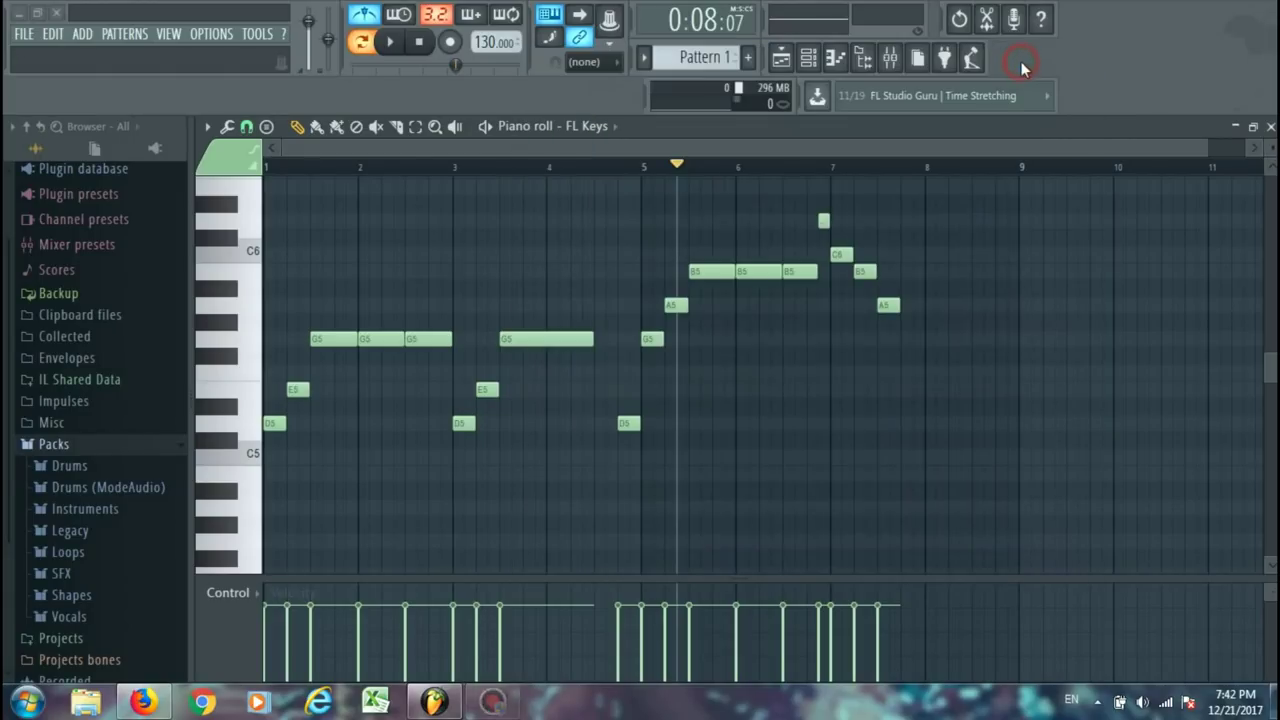
Lengthen the last A5 note in bar 7 to four beats, previewing the phrase from the middle of bar 6.
left_click(787, 168)
key("space")
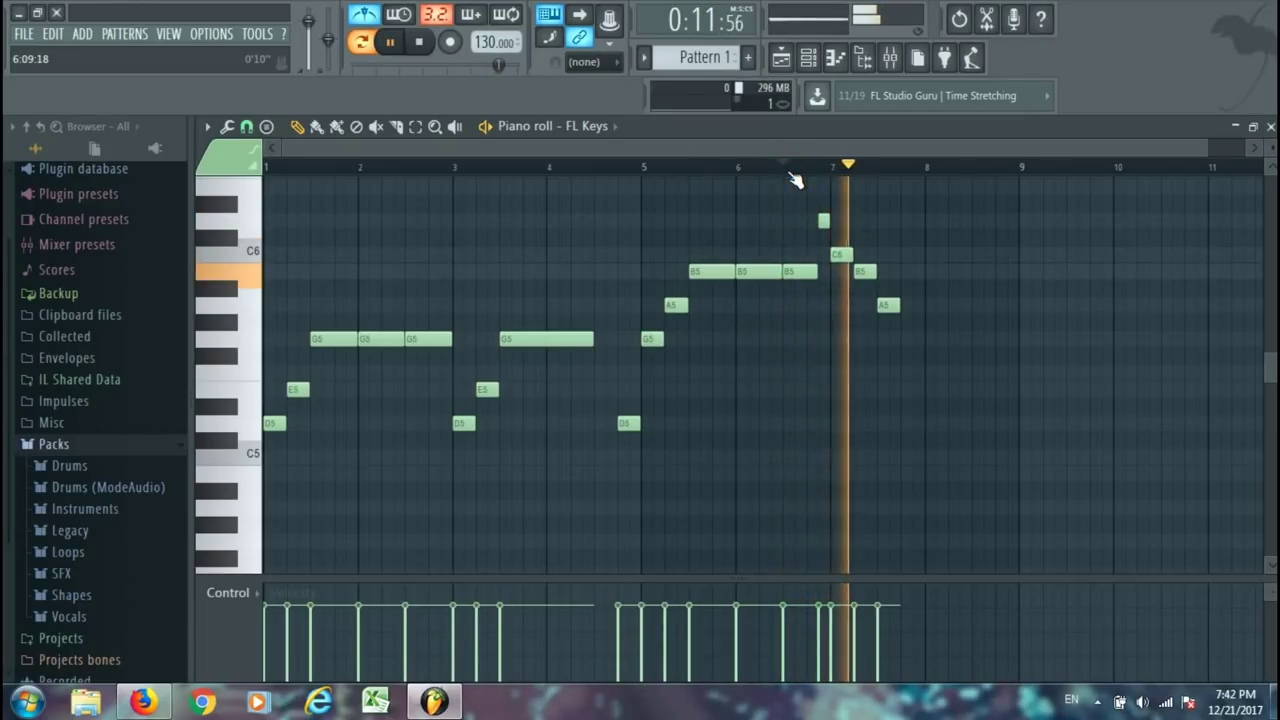
left_click_drag(898, 305, 918, 306)
key("space")
key("space")
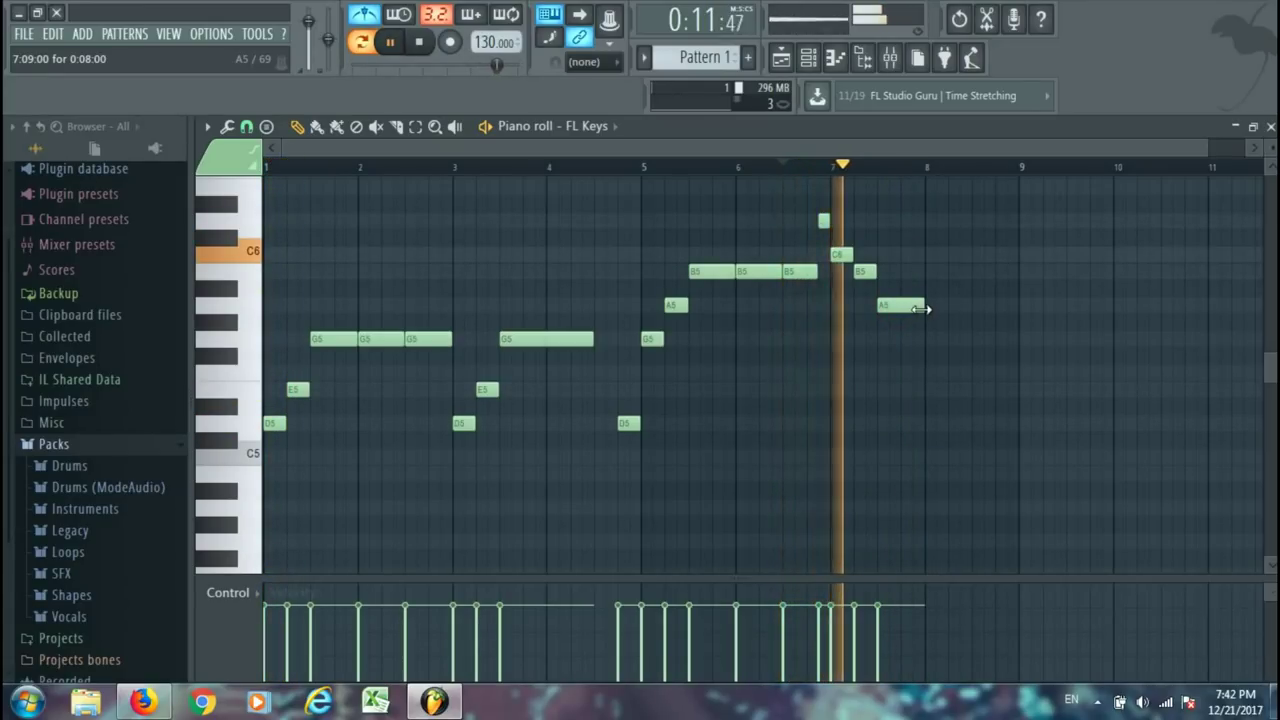
left_click_drag(921, 309, 943, 309)
key("space")
key("space")
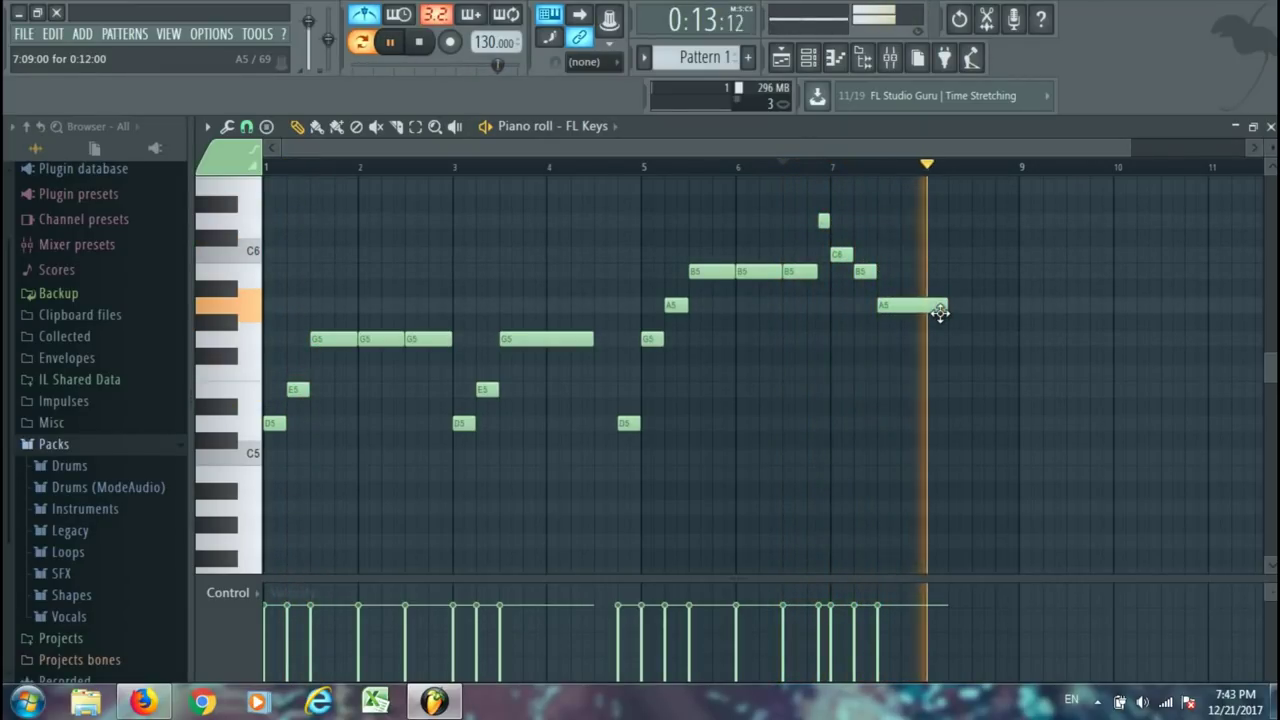
key("space")
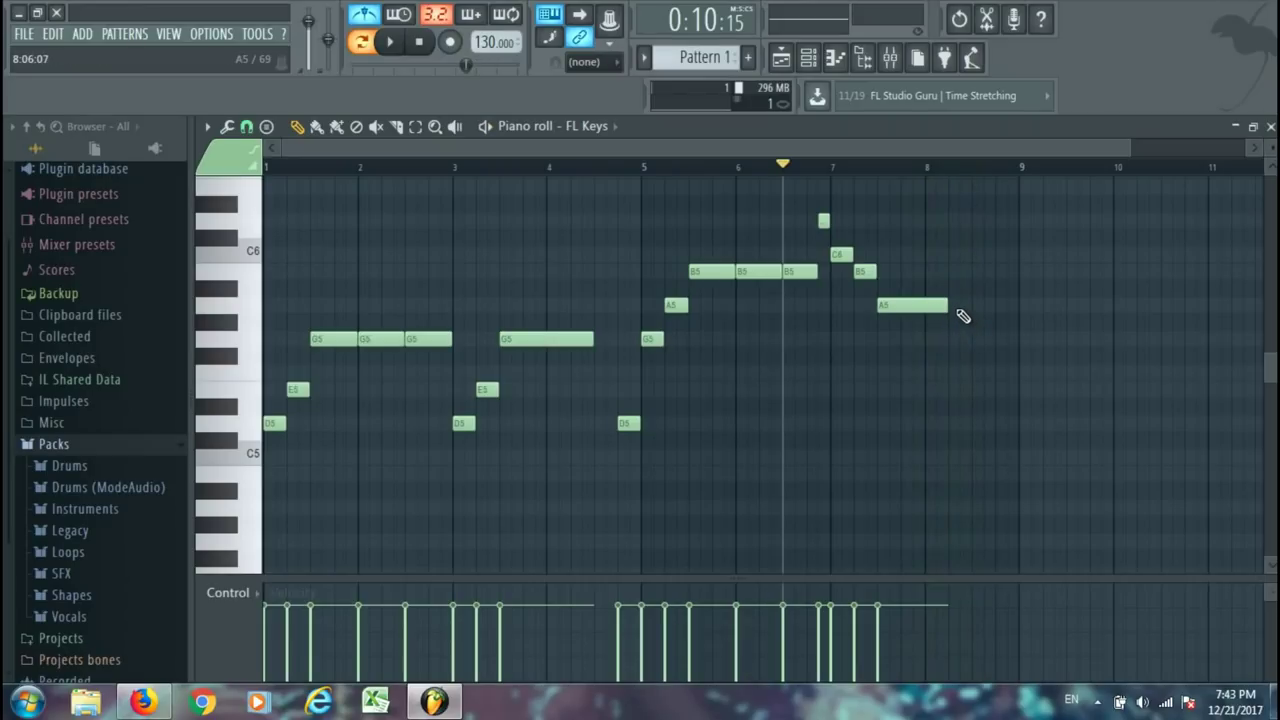
key("space")
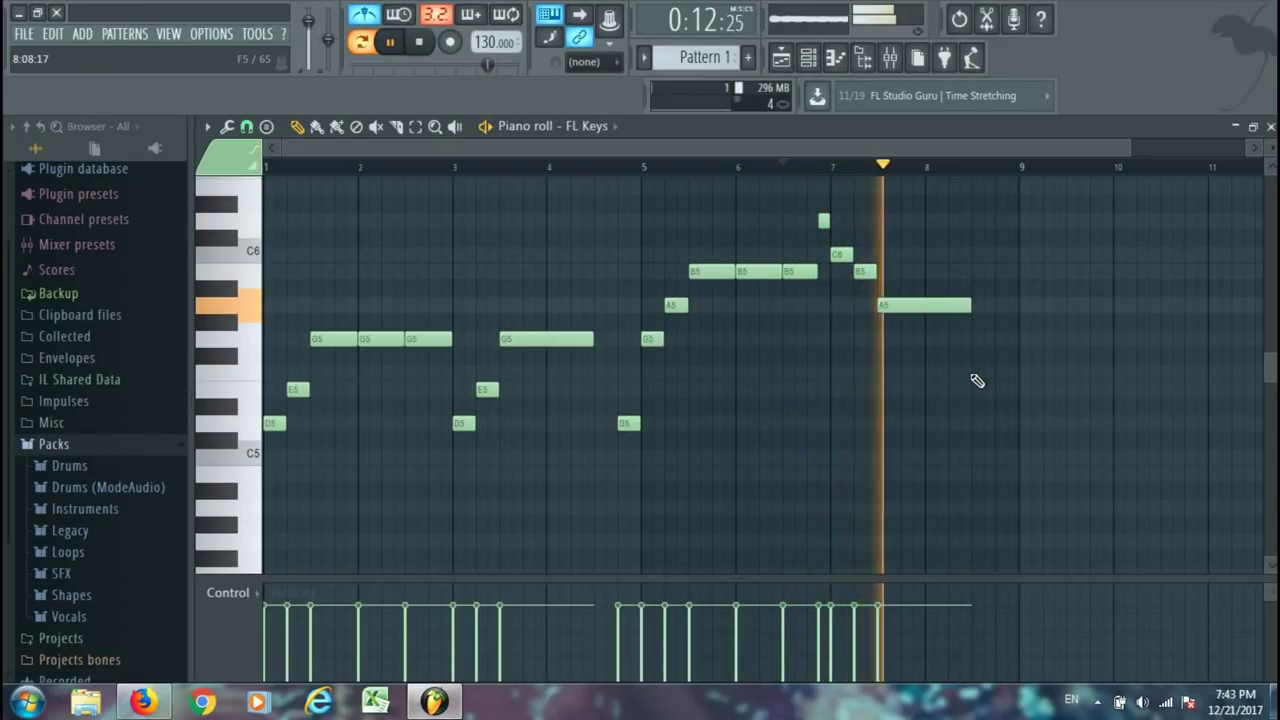
key("space")
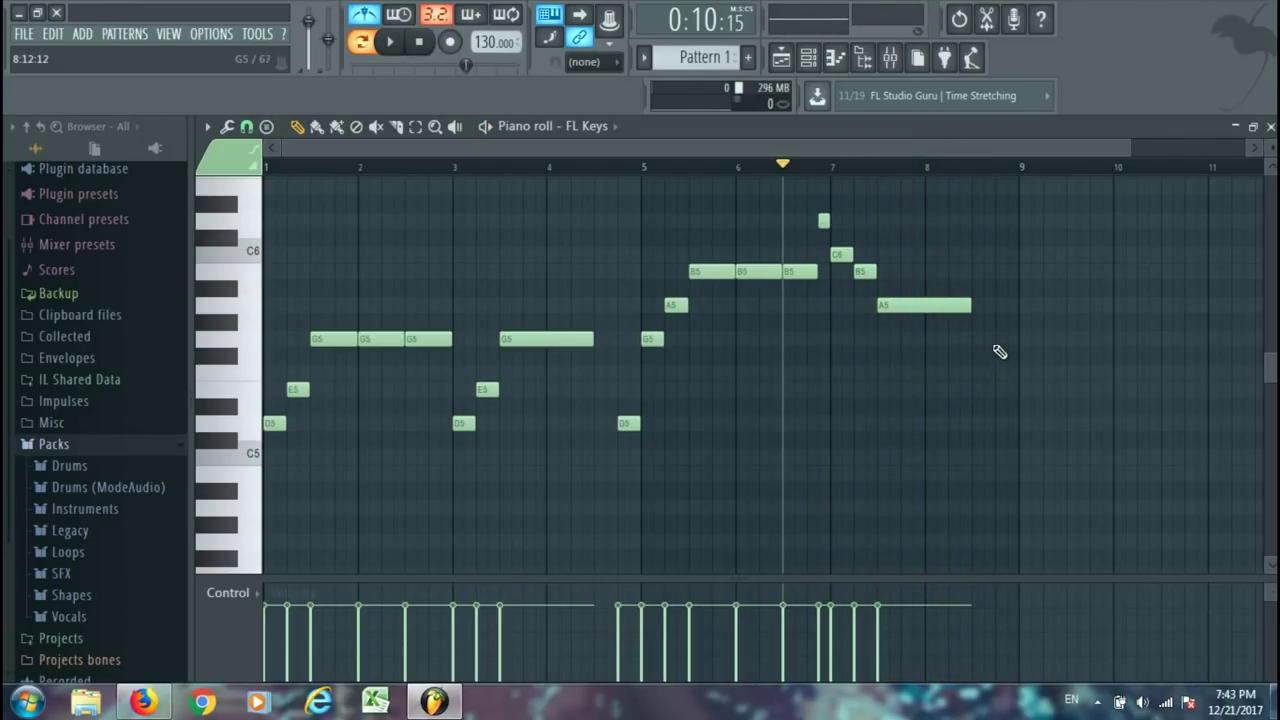
key("space")
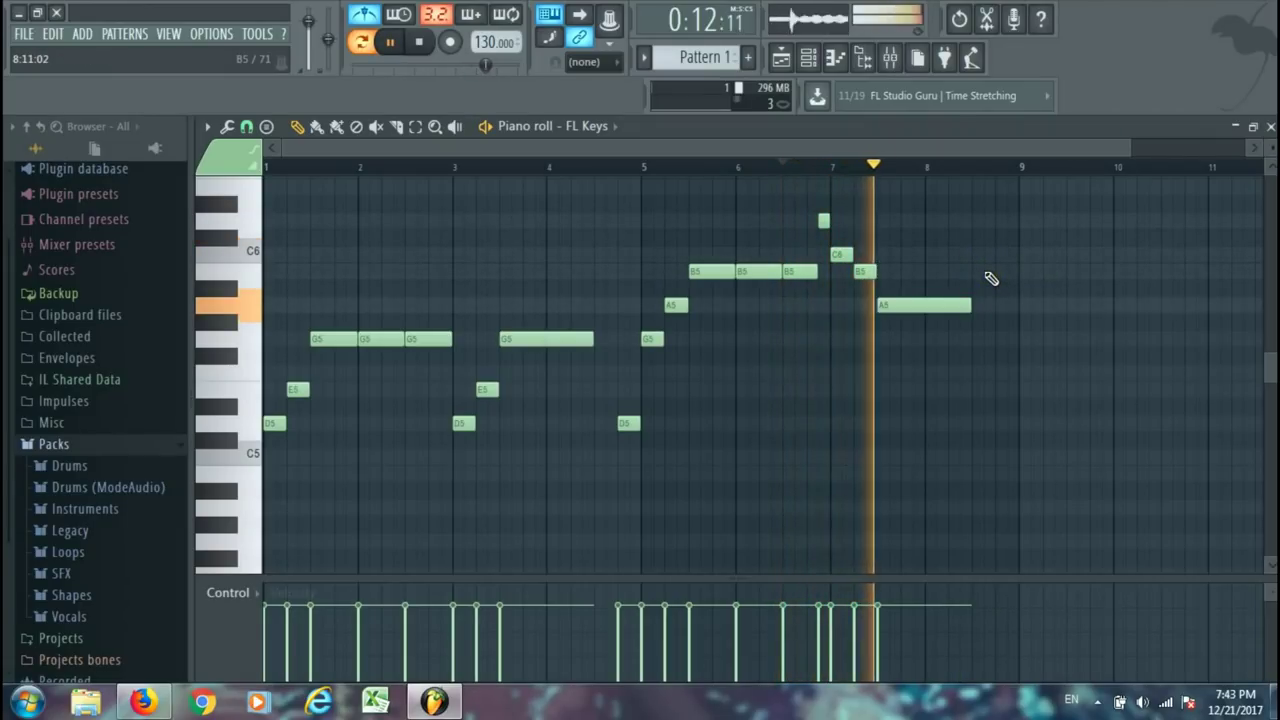
Play the whole melody from bar 1 to check it, and stop playback at the end.
key("space")
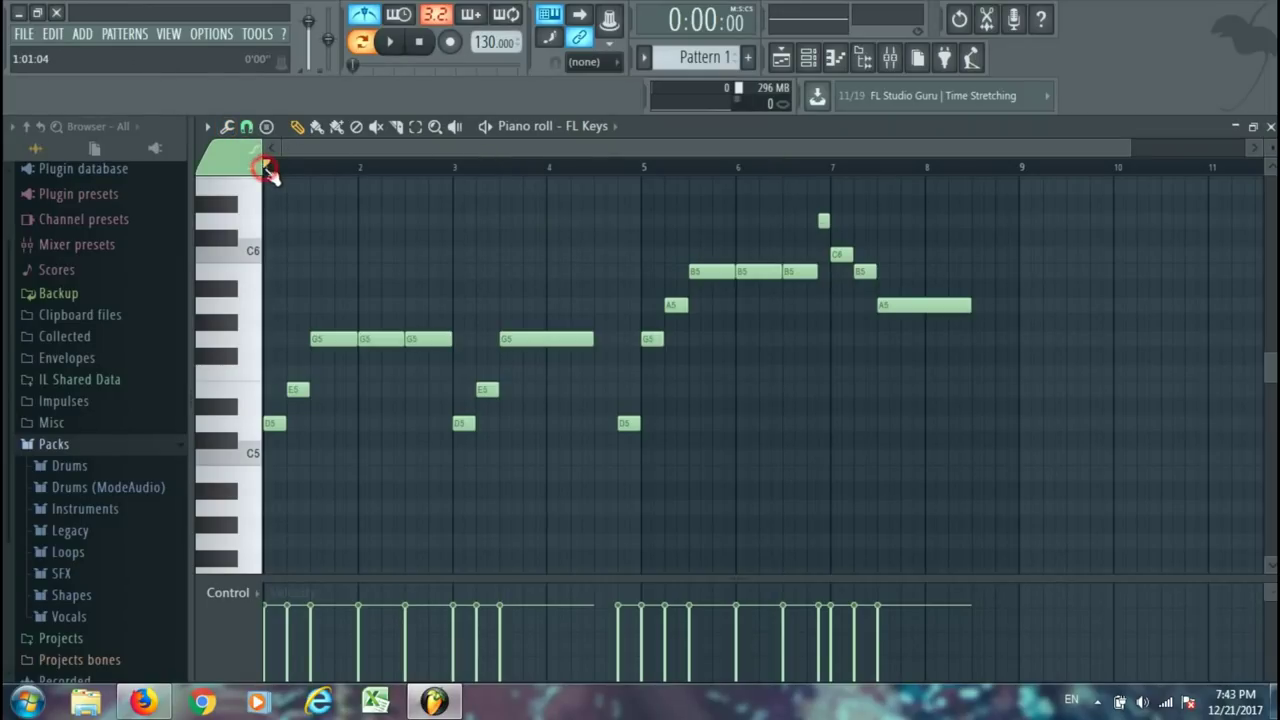
key("space")
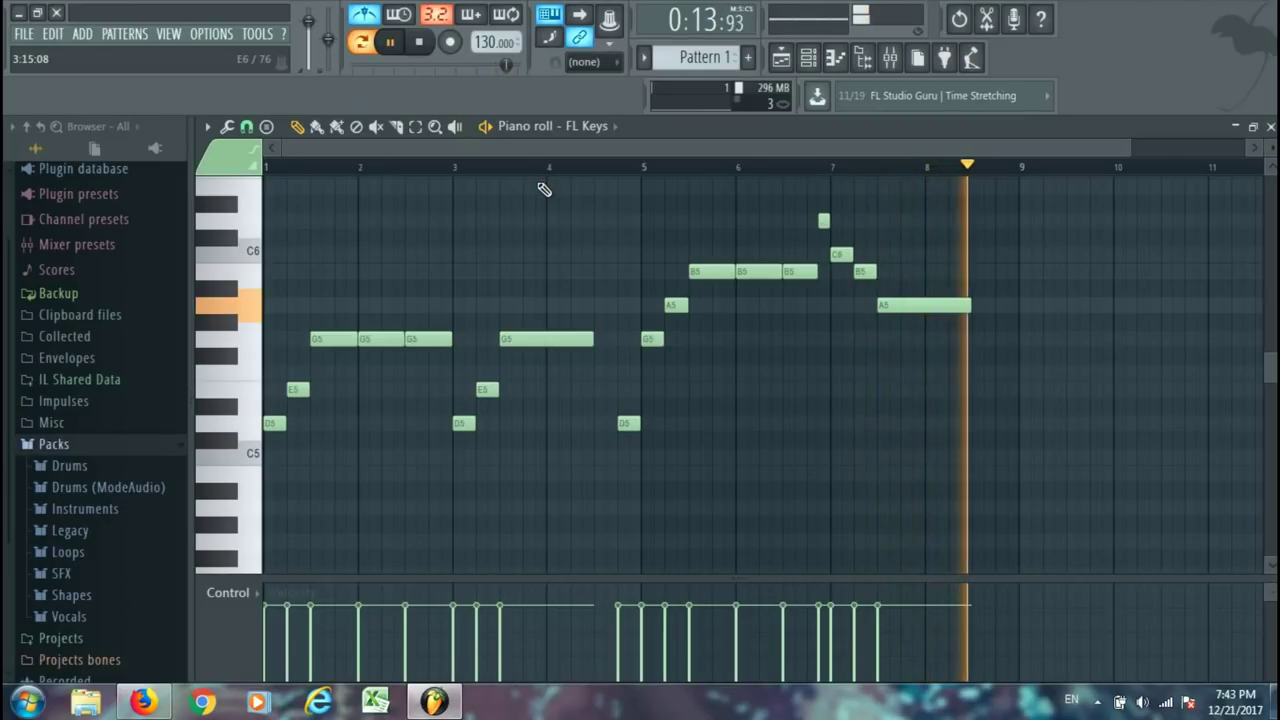
key("space")
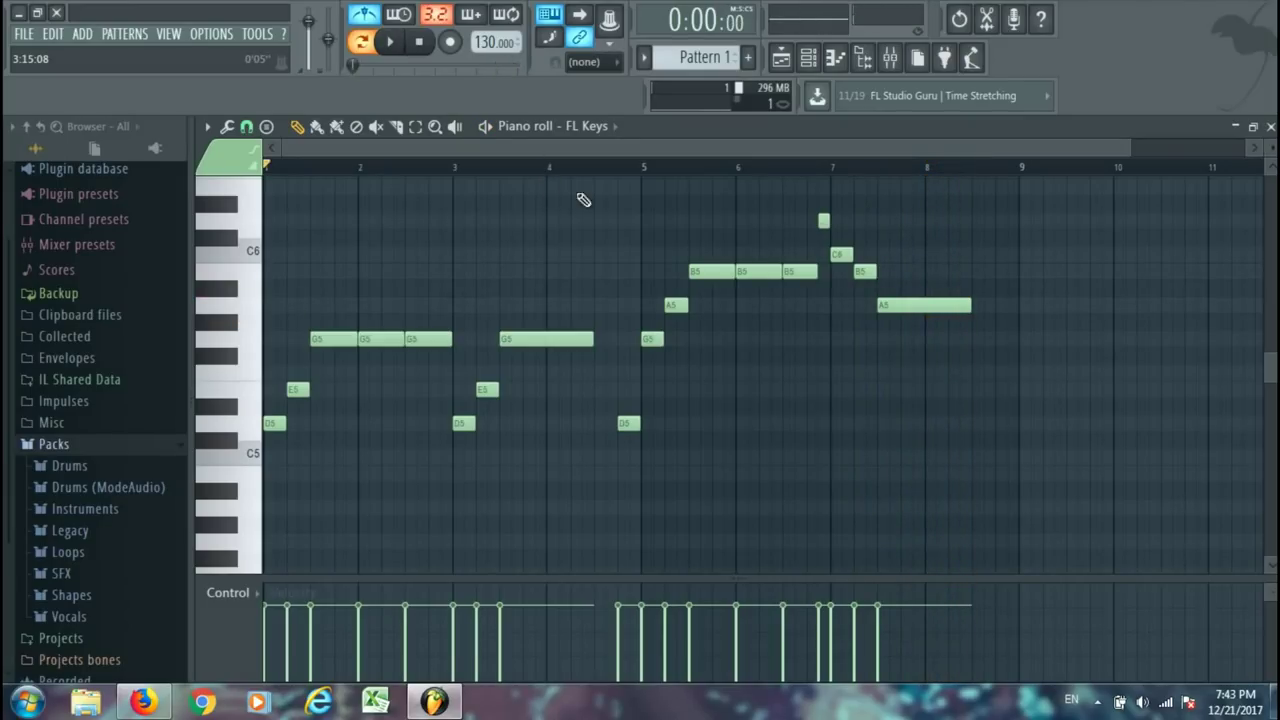
Add rising one-beat G5, A5 and B5 notes from the middle of bar 8 to the start of bar 9.
left_click(982, 321)
left_click_drag(980, 321, 980, 338)
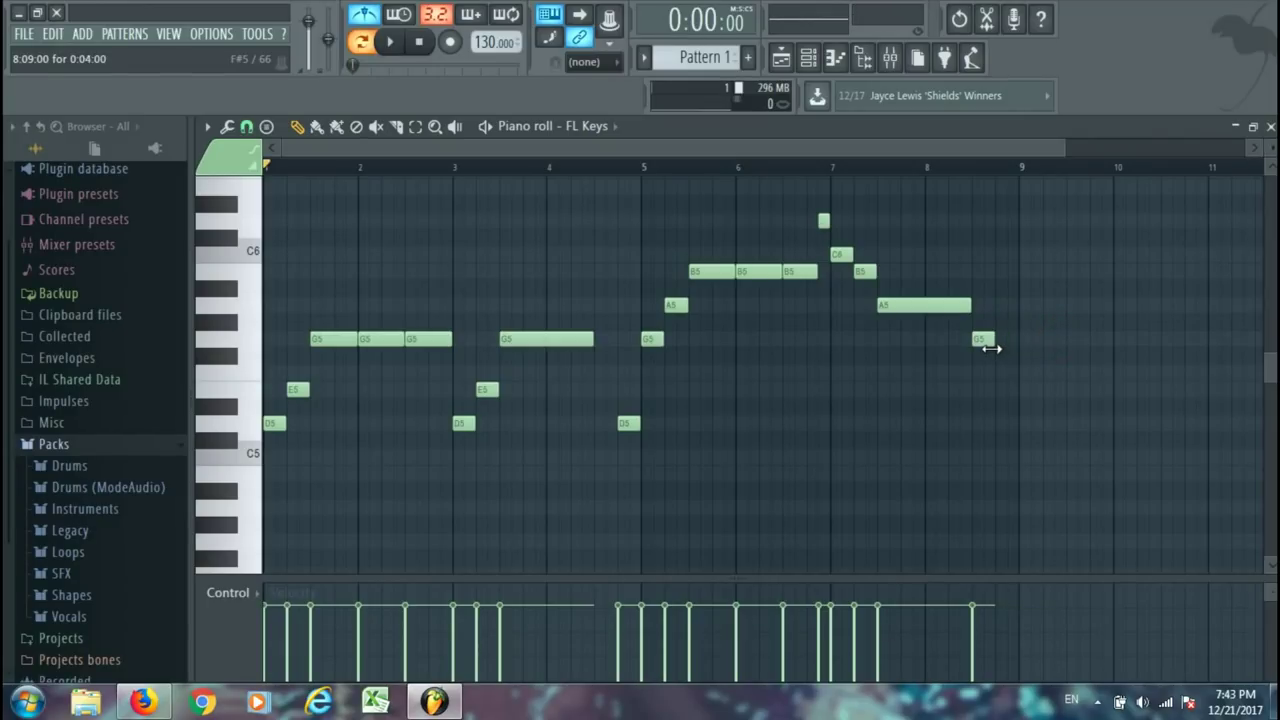
left_click(997, 304)
left_click(1020, 270)
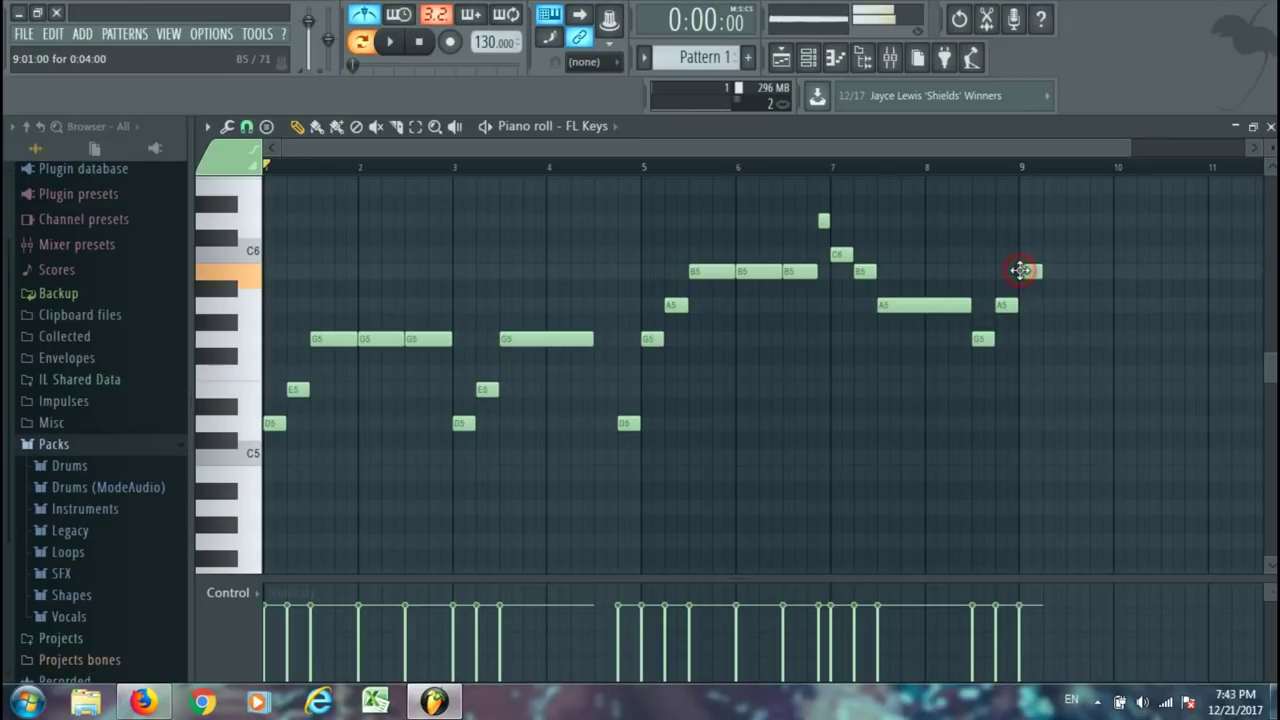
left_click_drag(1017, 279, 1015, 297)
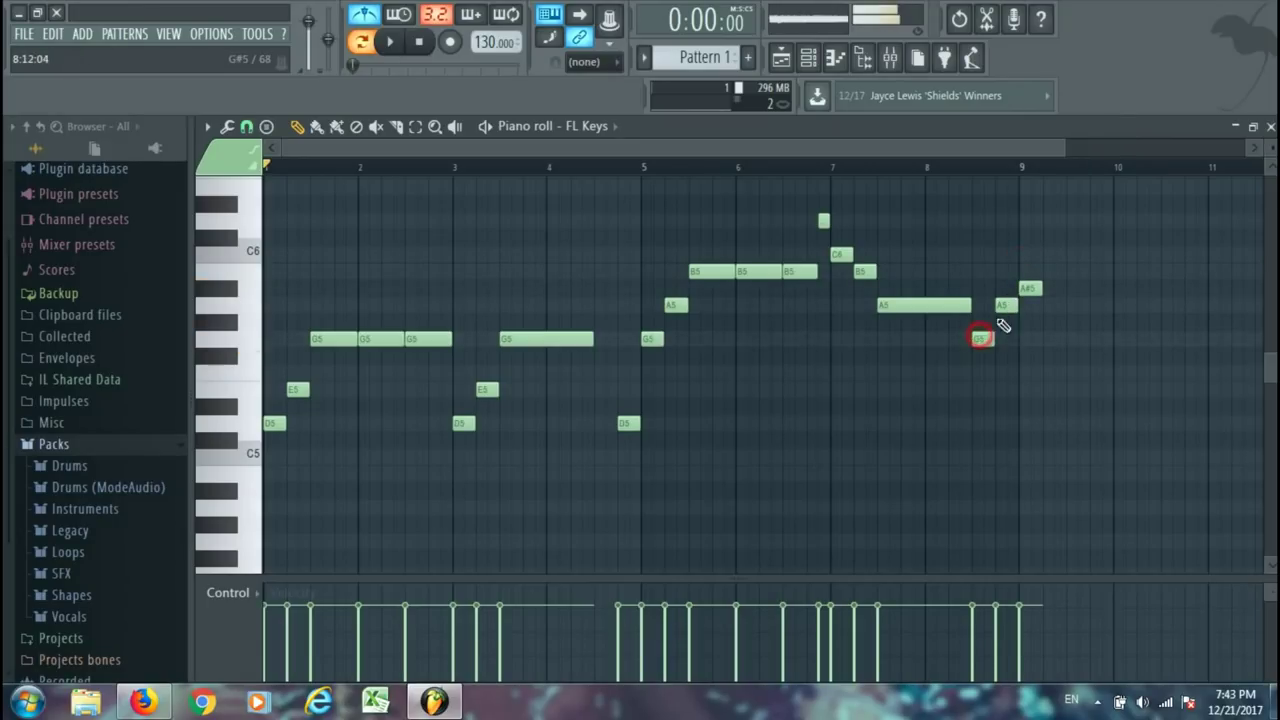
left_click_drag(1025, 287, 1028, 270)
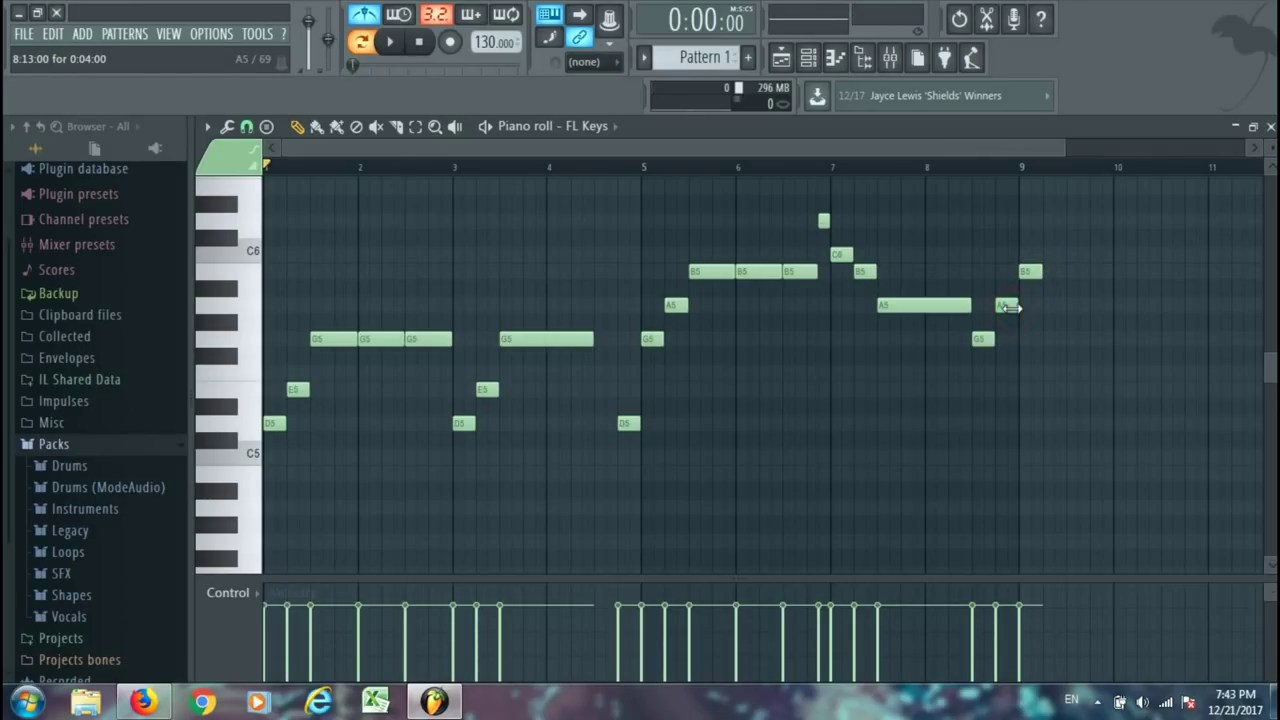
double_click(1006, 305)
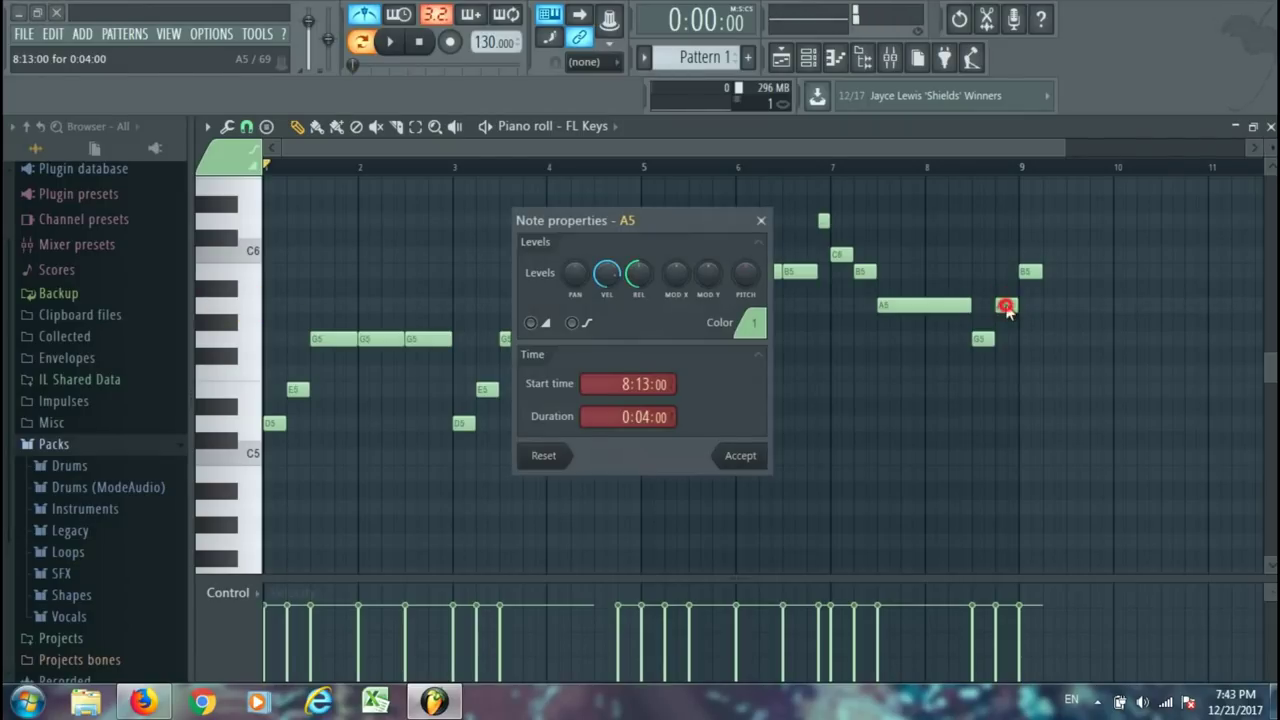
left_click(761, 221)
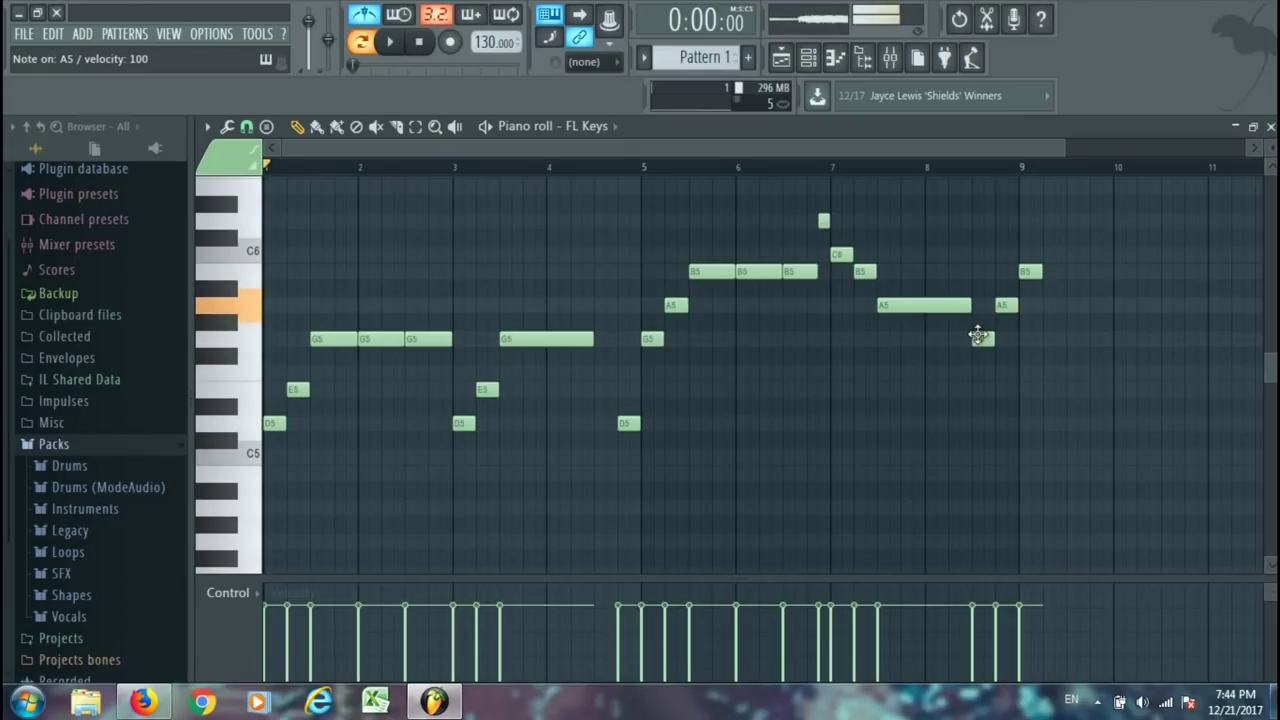
Add three consecutive two-beat C6 notes from the middle of bar 9, followed by a two-beat E6 at bar 11.
left_click(1064, 252)
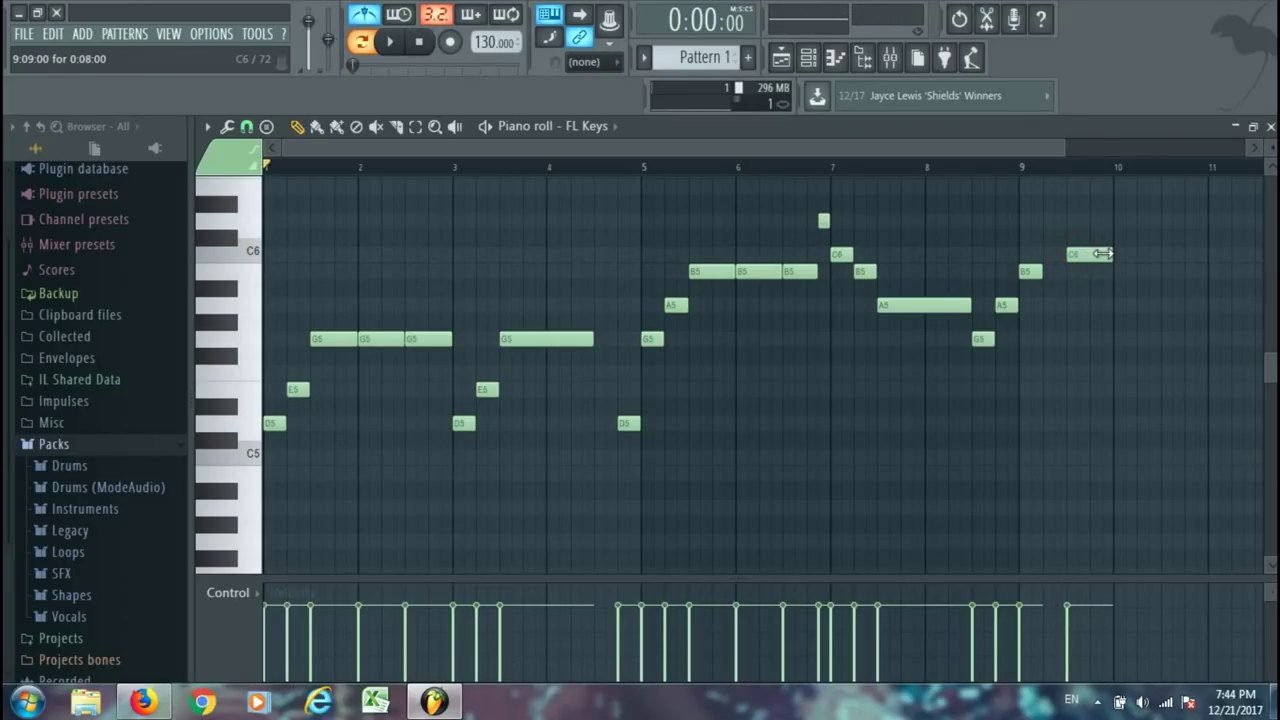
left_click(1115, 258)
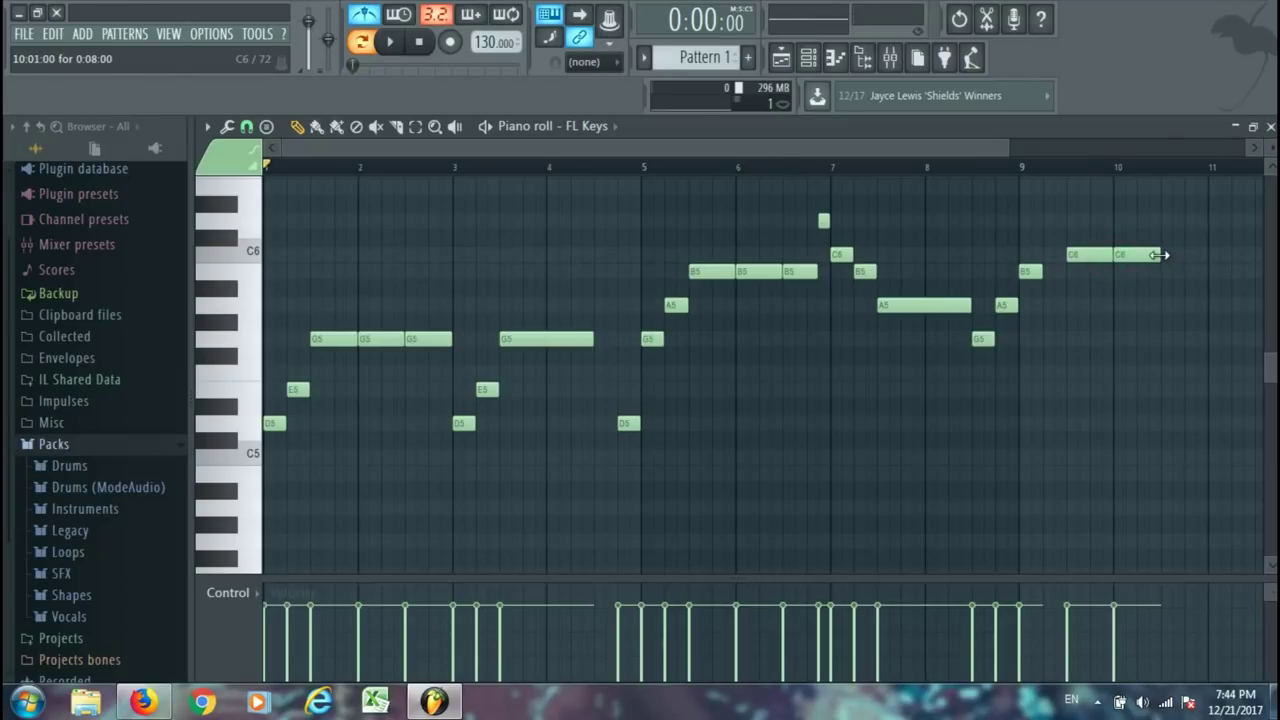
left_click(1163, 255)
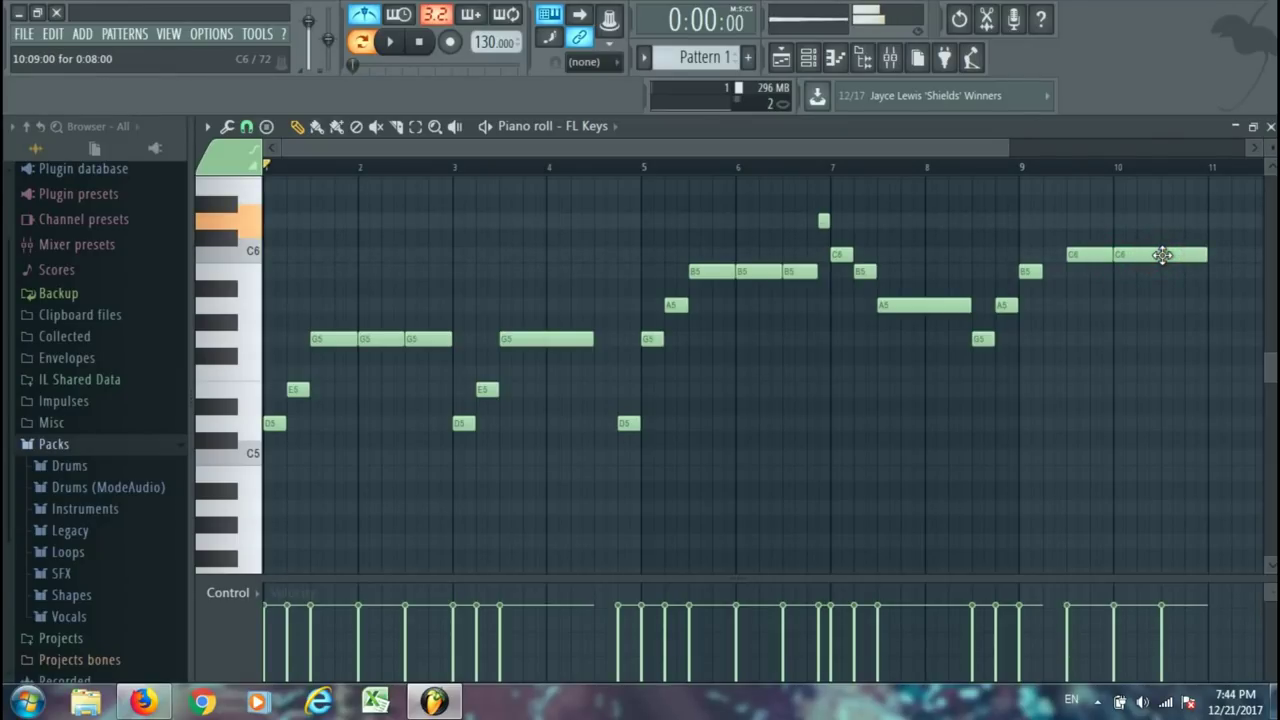
key("e")
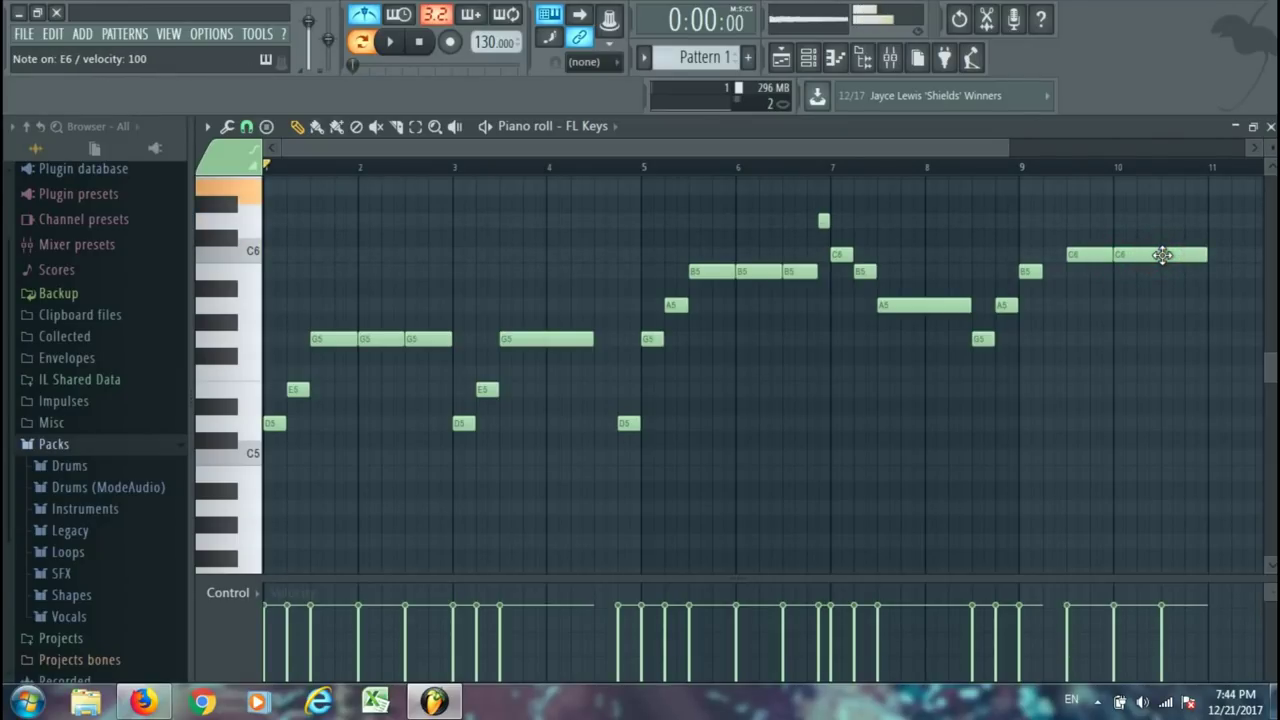
left_click(1212, 188)
Shift the three C6 notes one beat earlier to directly follow the B5 in bar 9, previewing from bar 8.
left_click(943, 166)
key("space")
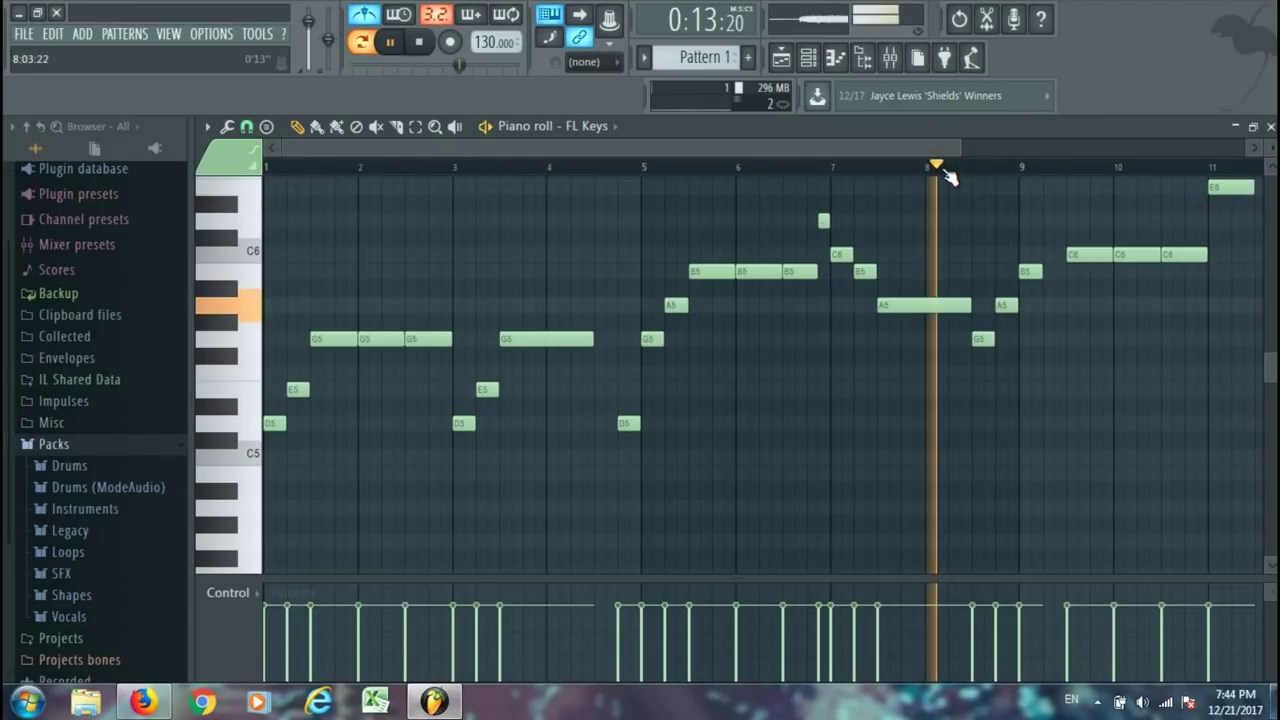
left_click_drag(962, 147, 1135, 147)
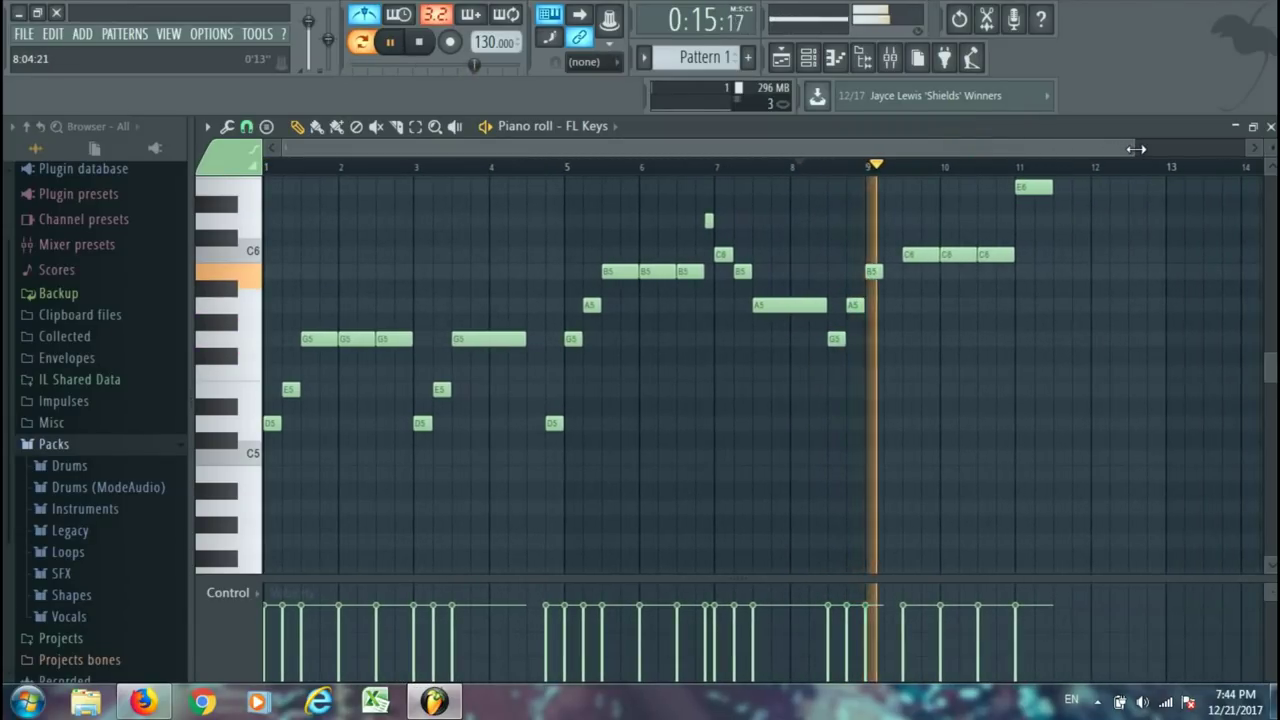
key("space")
left_click_drag(910, 253, 967, 254)
key("space")
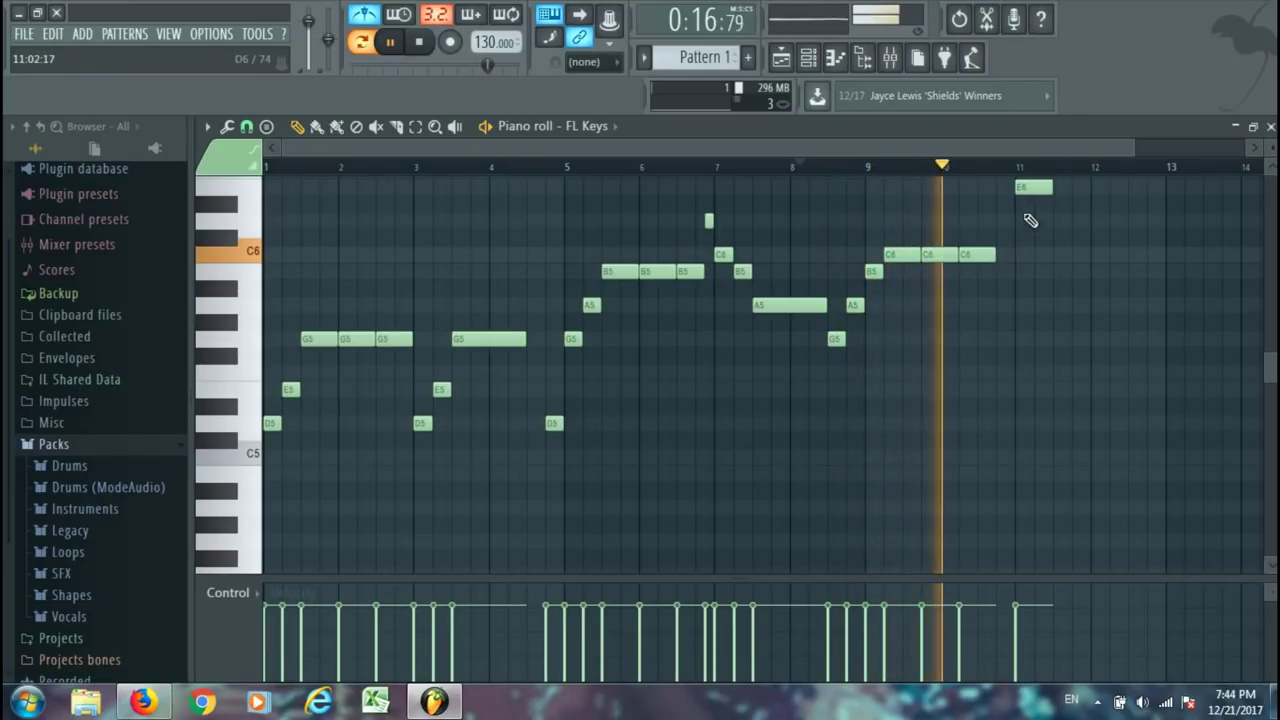
Shorten the E6 note to 0:02:00, place it at 10:11:00 directly after the trimmed last C6, and play back from bar 10.
left_click_drag(1028, 187, 1017, 189)
key("space")
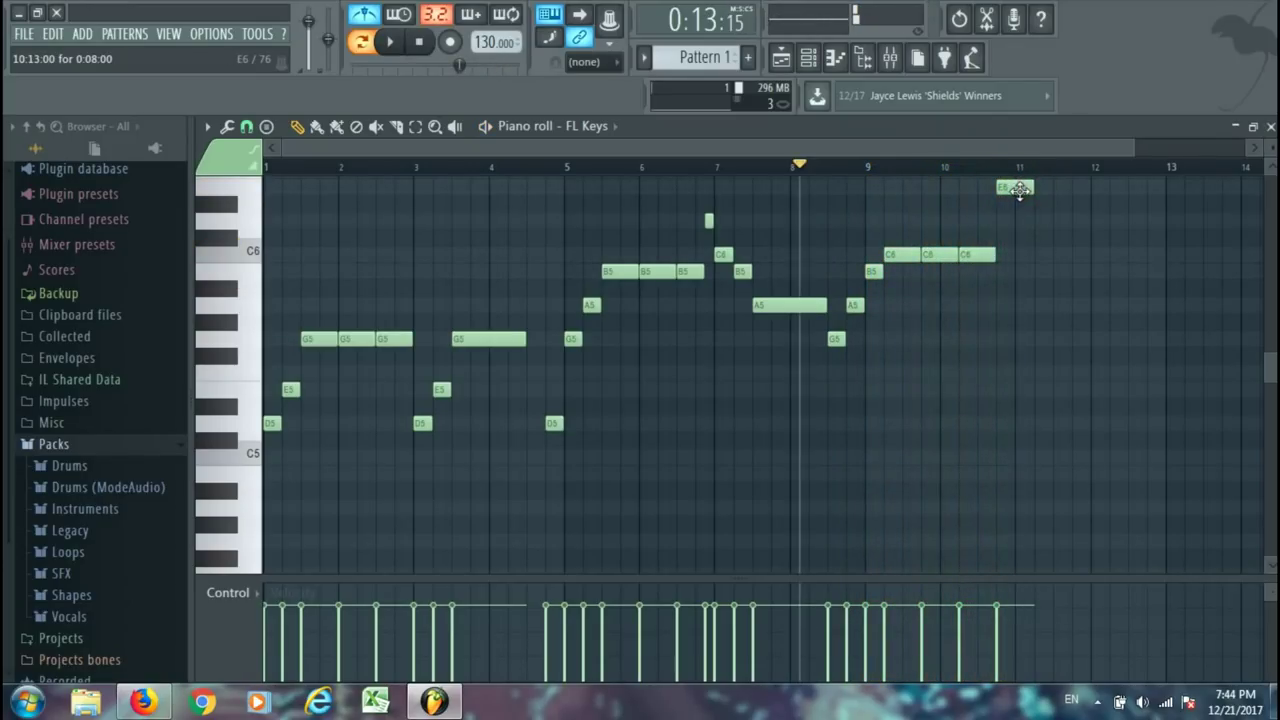
left_click_drag(282, 149, 717, 149)
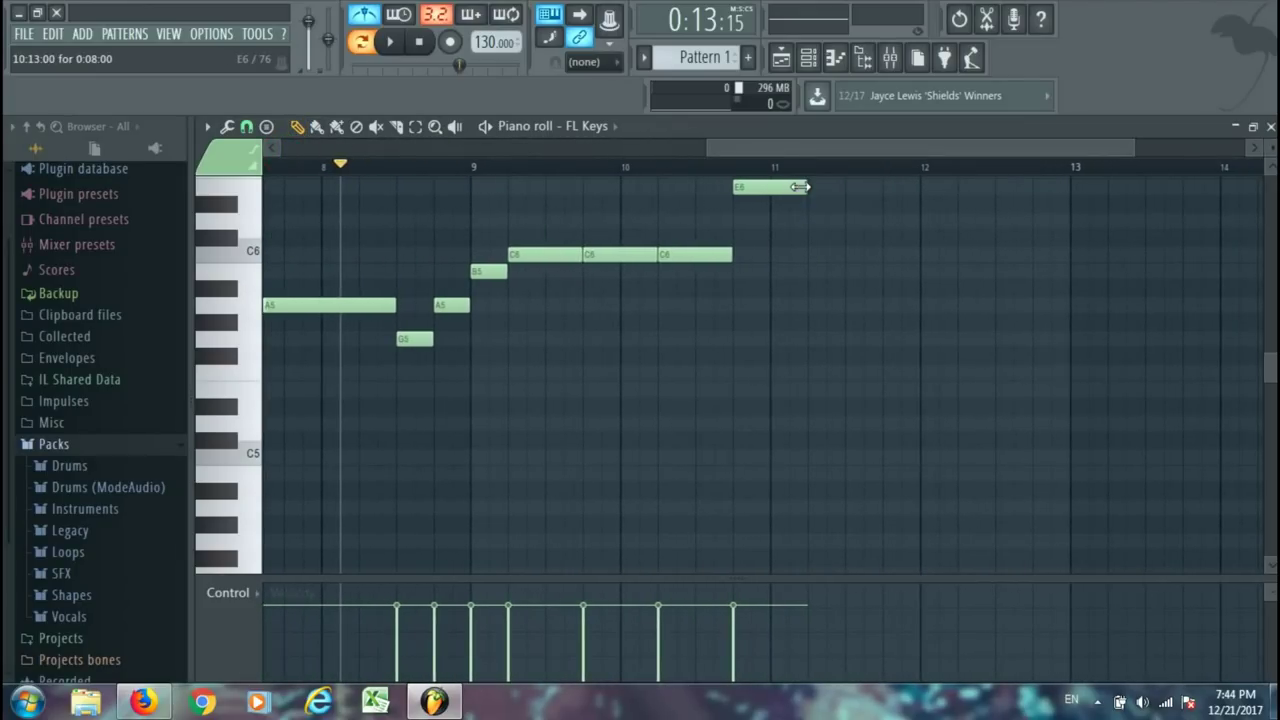
left_click(622, 165)
key("space")
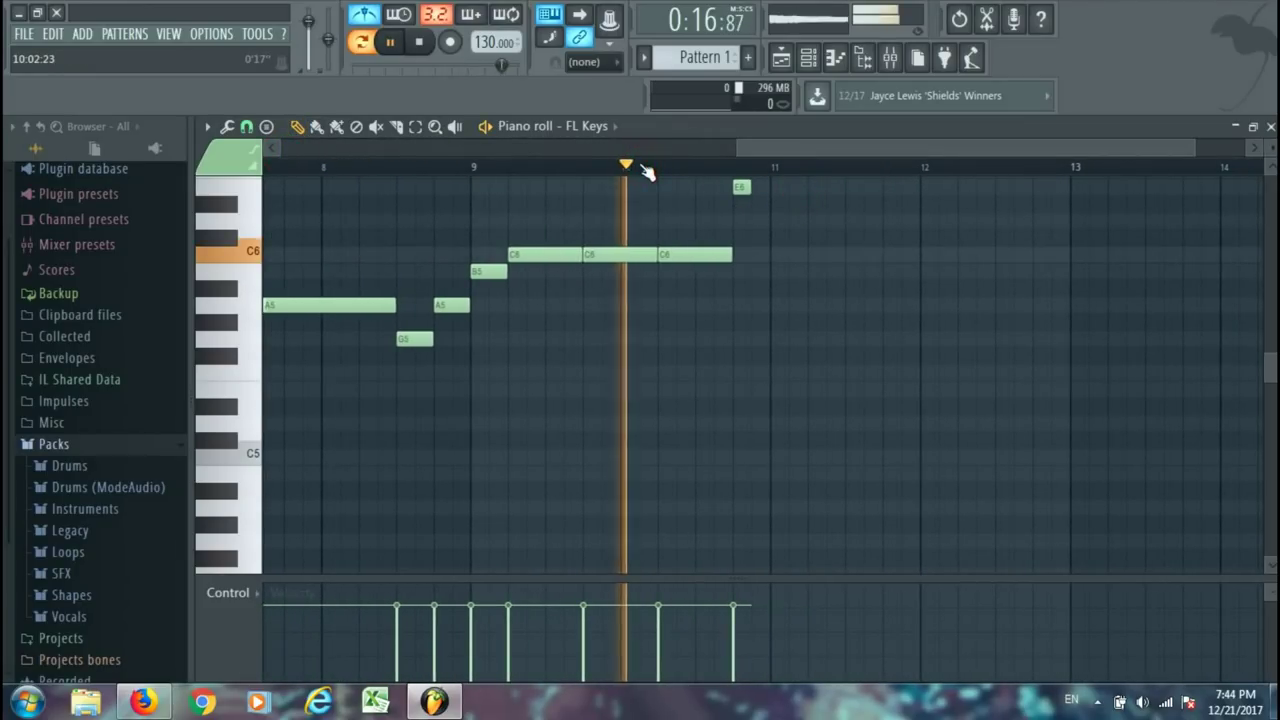
key("space")
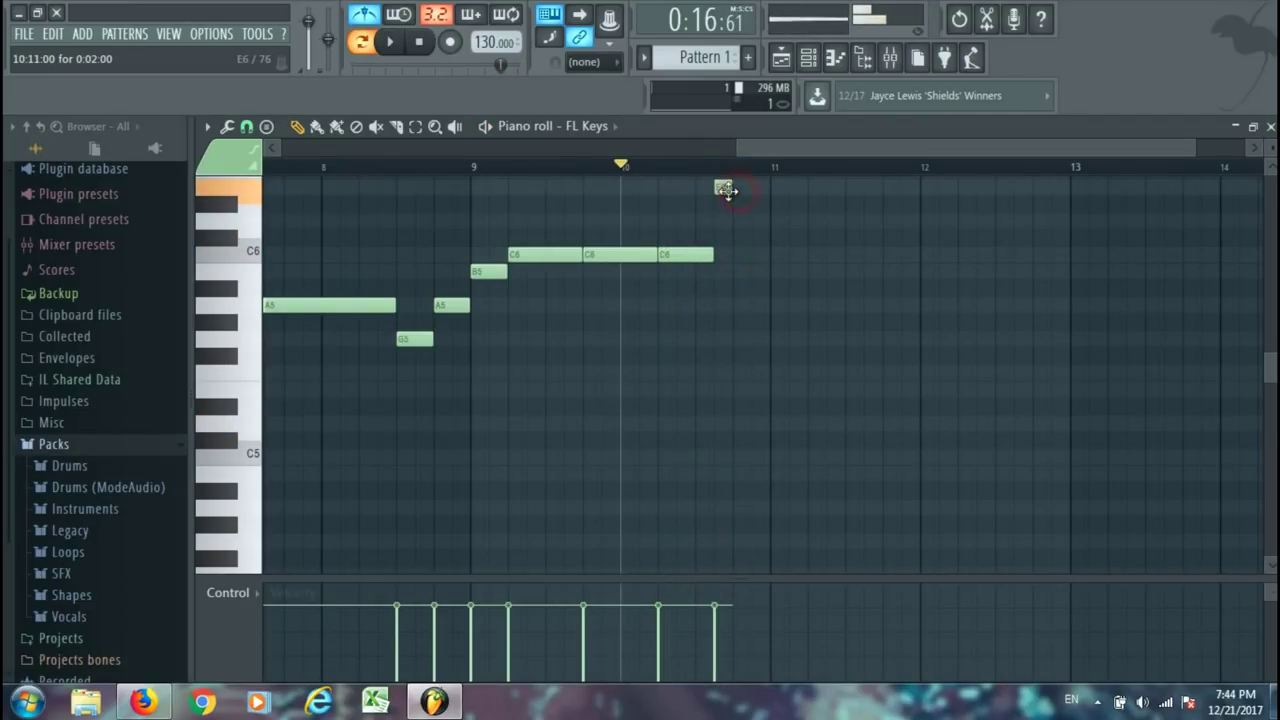
Add a descending run of D6 at 10:13:00, C6 just before bar 11, and B5 at 11:01:00 lasting 0:06:00.
left_click_drag(749, 229, 749, 234)
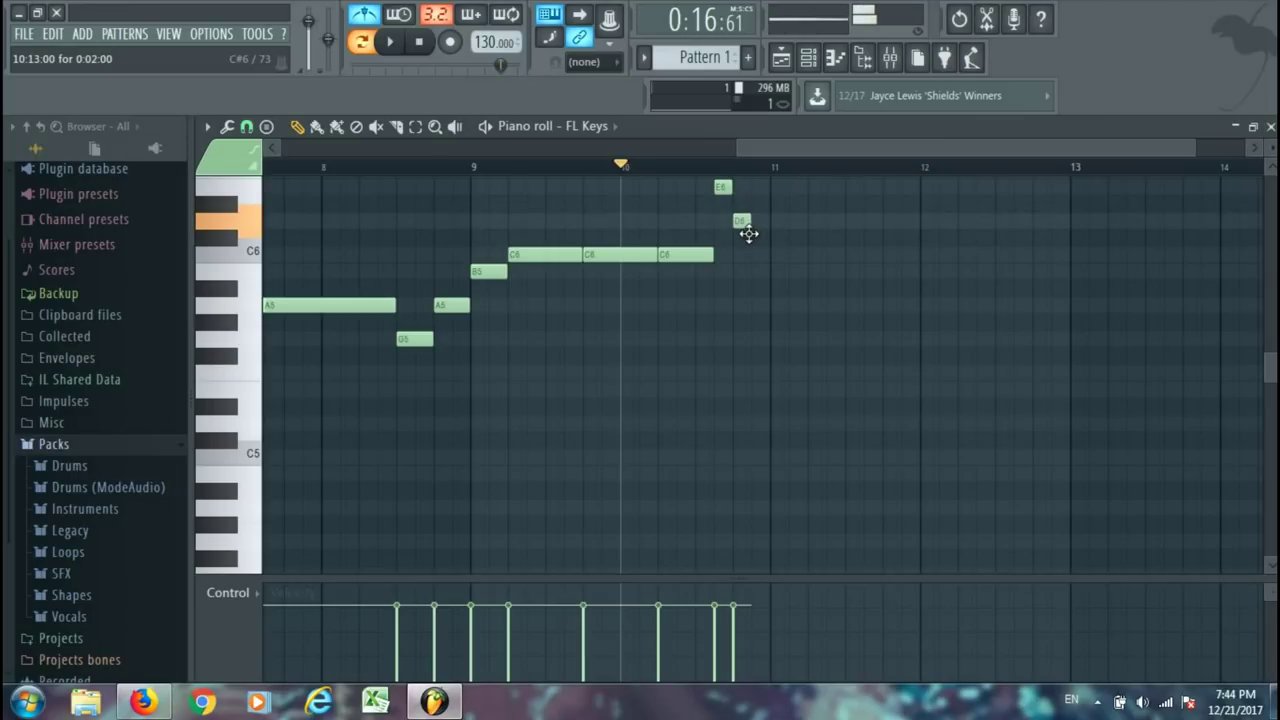
key("space")
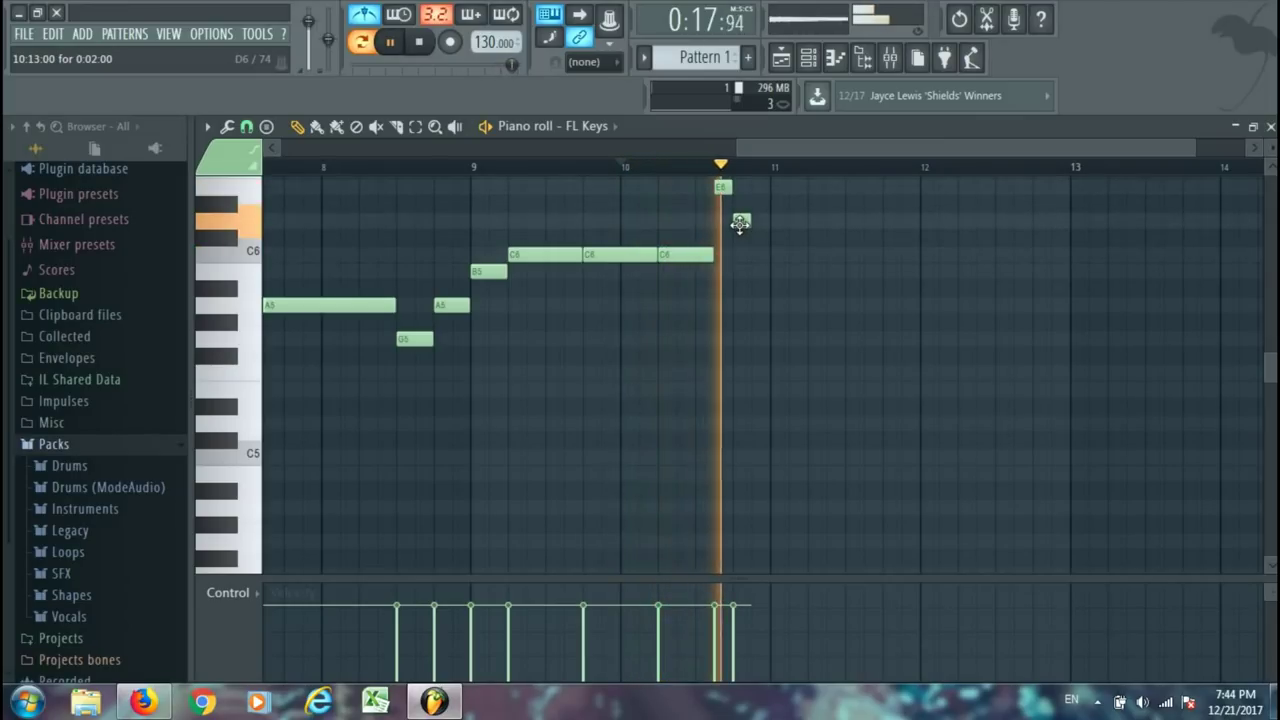
key("space")
left_click(749, 251)
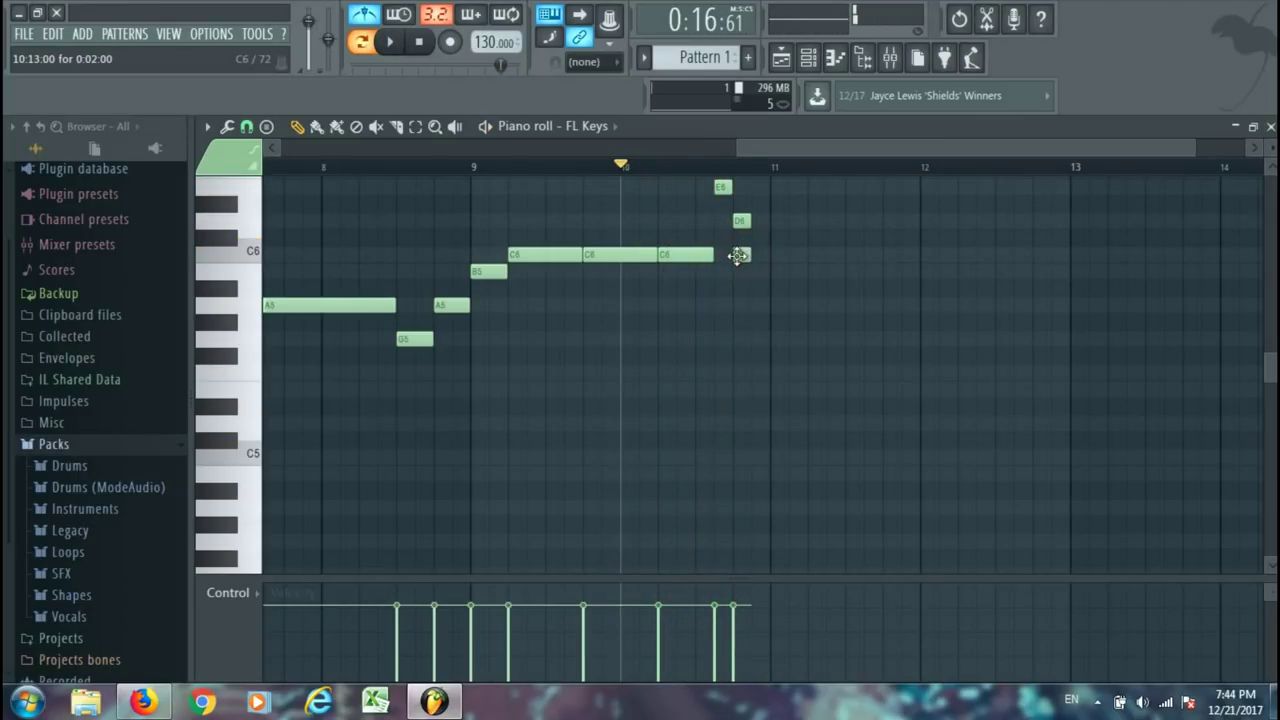
left_click(766, 273)
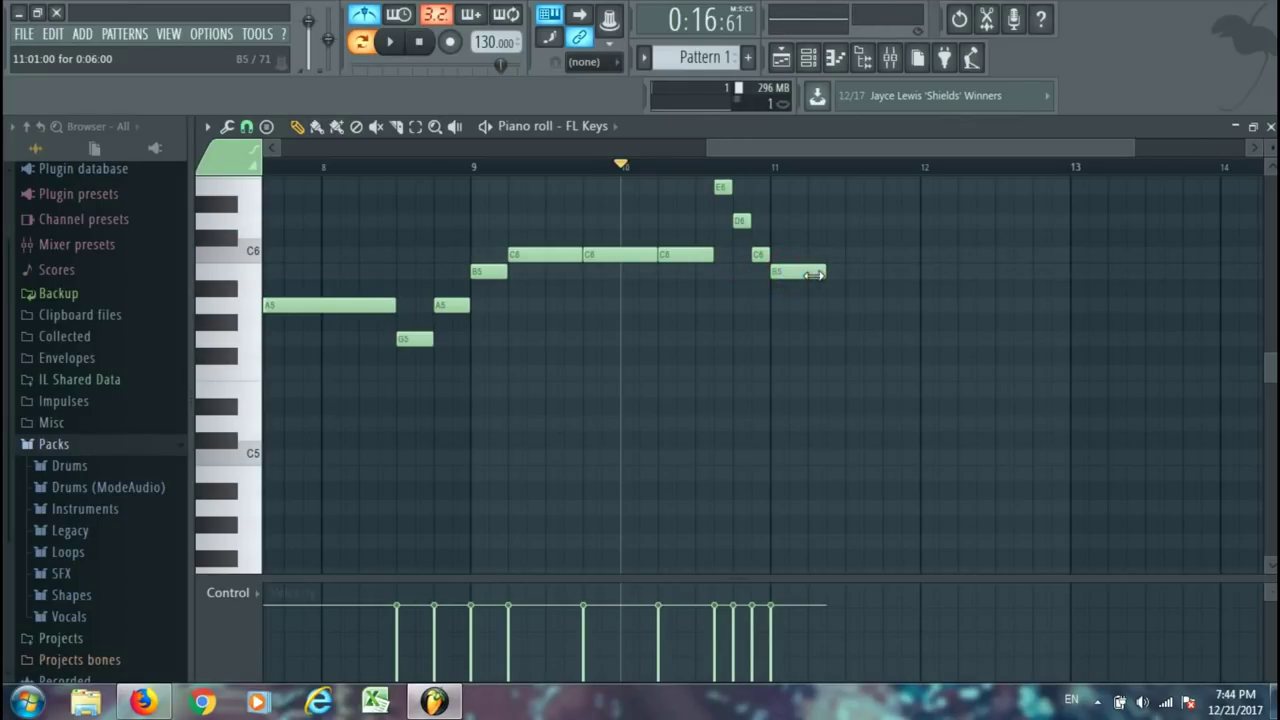
Stretch the D6 up to bar 11, move the C6 to bar 11 and lengthen it, and shift the B5 to 11:05:00, checking by playback.
key("space")
key("space")
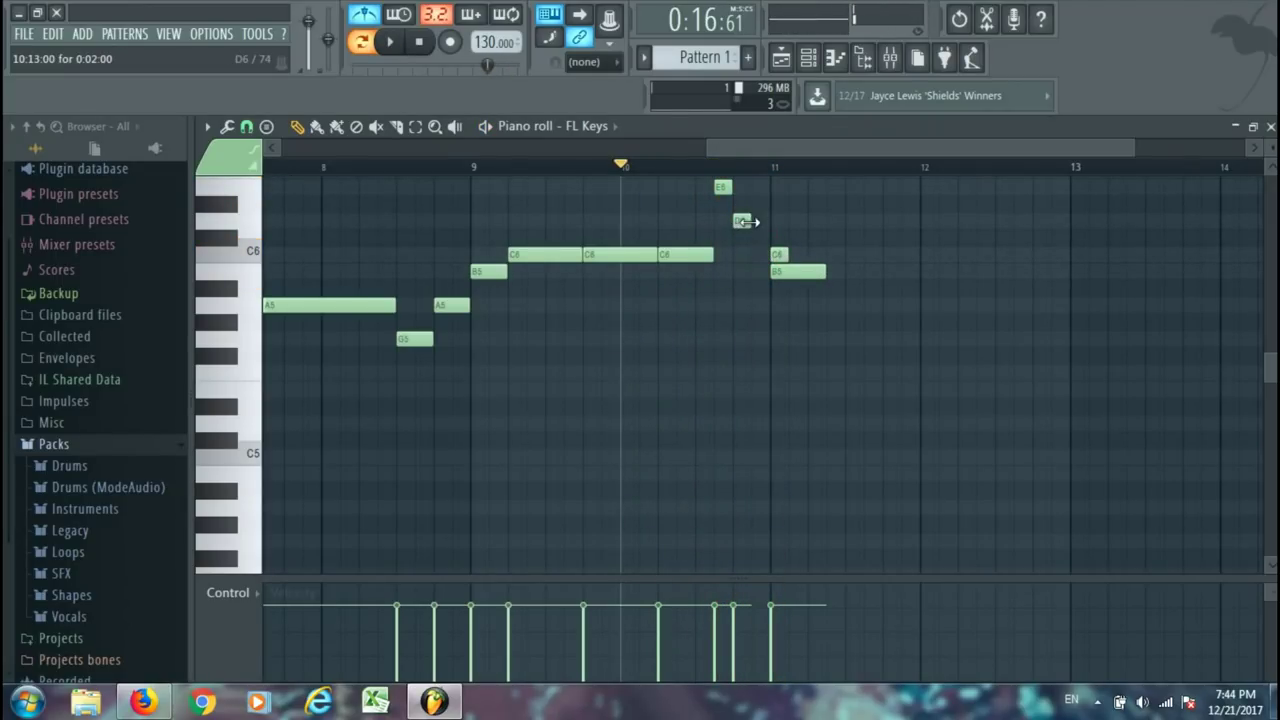
left_click_drag(783, 268, 820, 271)
key("space")
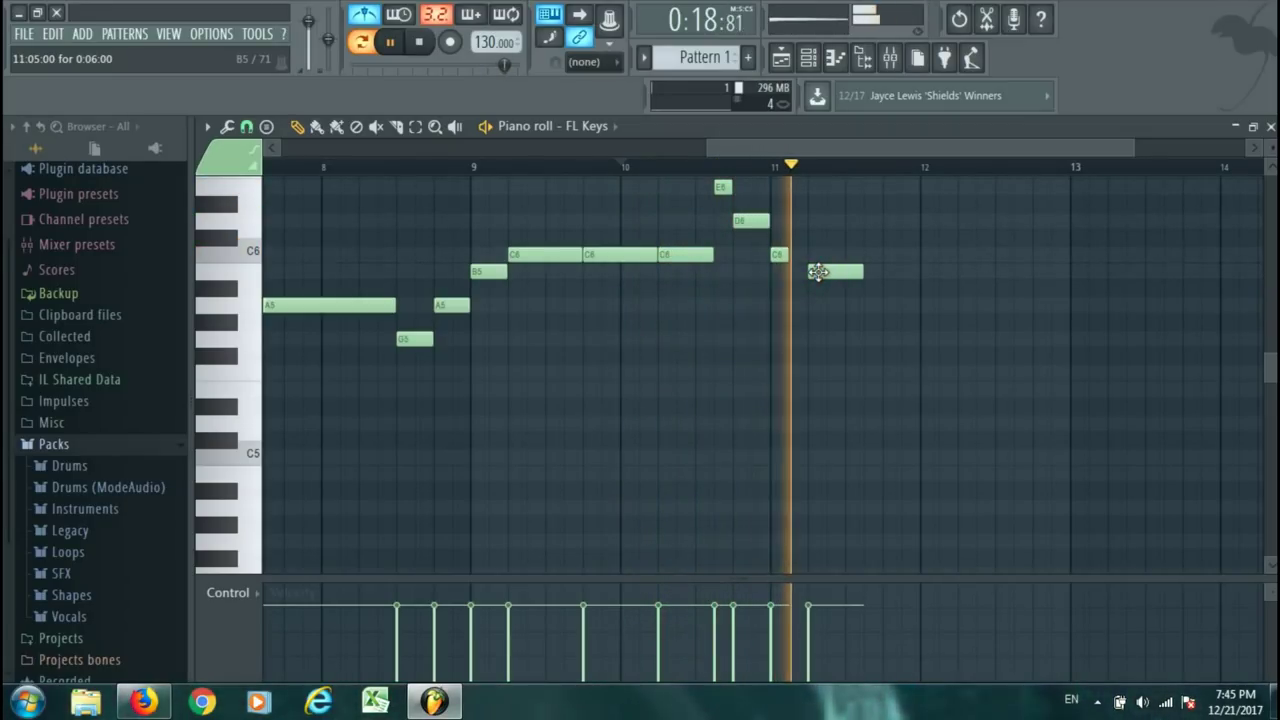
left_click_drag(783, 255, 805, 256)
key("space")
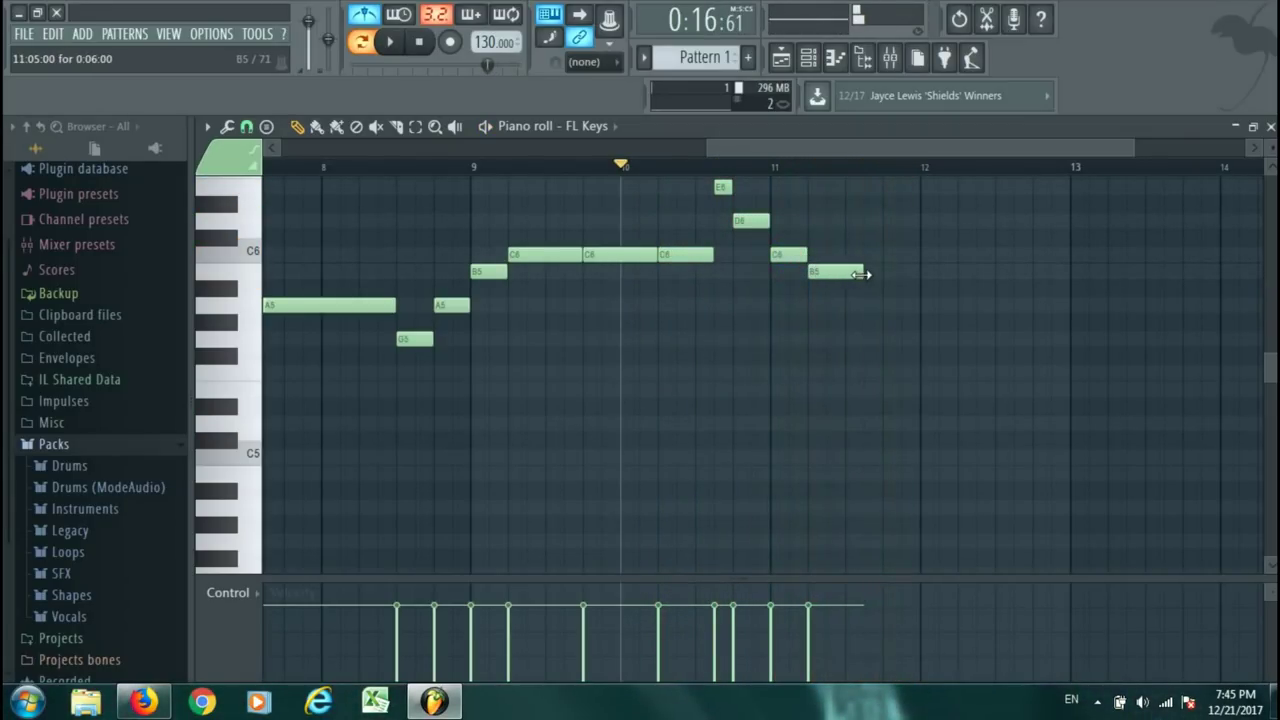
Lengthen the B5 at 11:05:00 to 1:00:00 and play back the phrase from bar 10.
key("space")
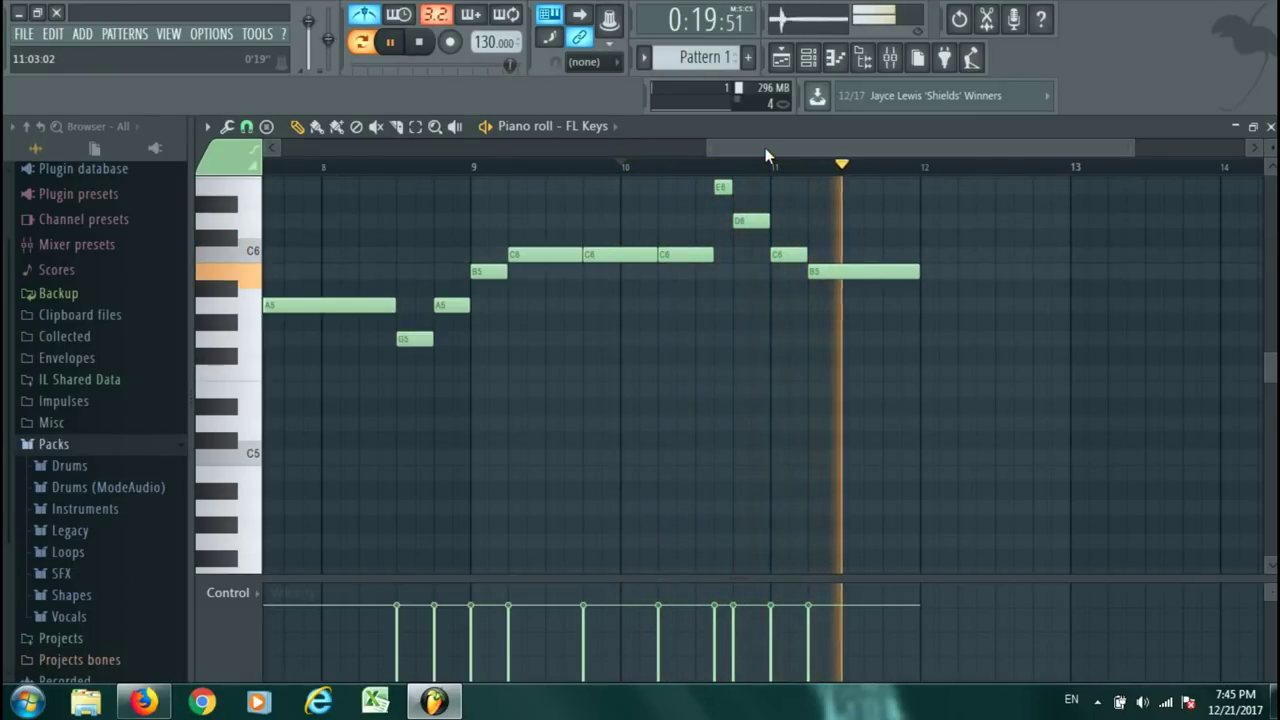
left_click_drag(918, 271, 968, 273)
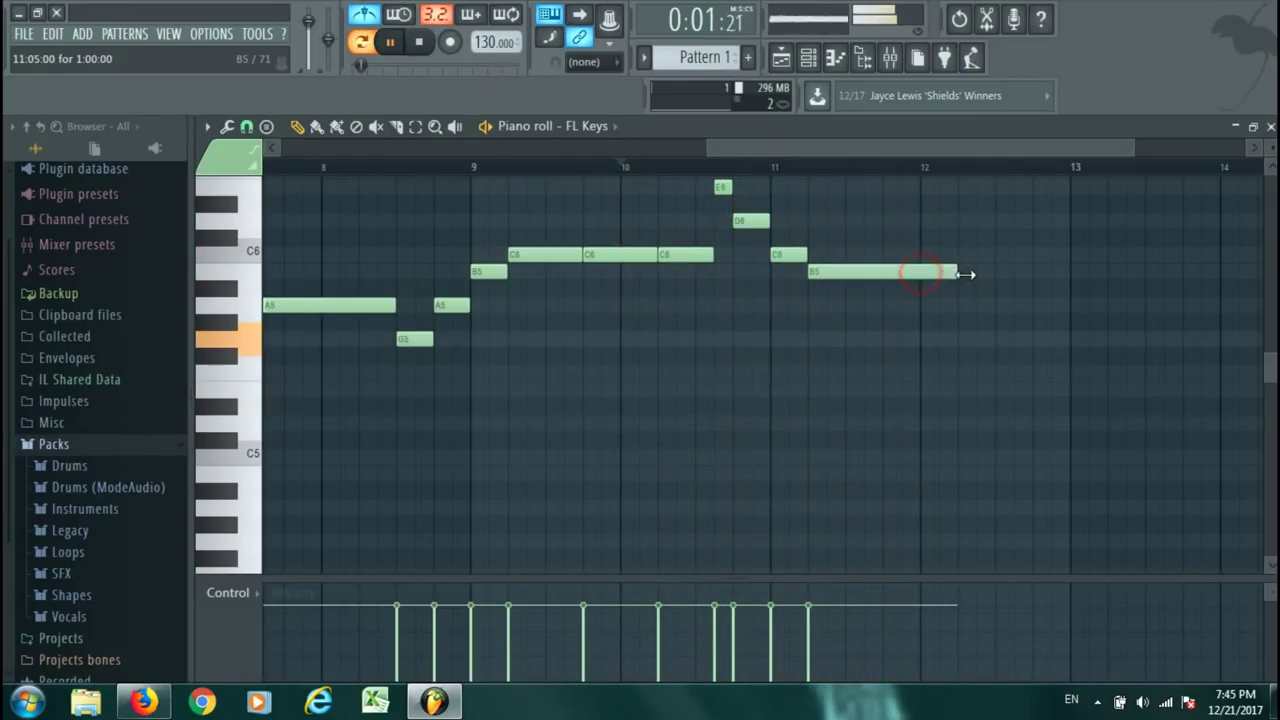
key("space")
key("space")
left_click_drag(815, 148, 908, 166)
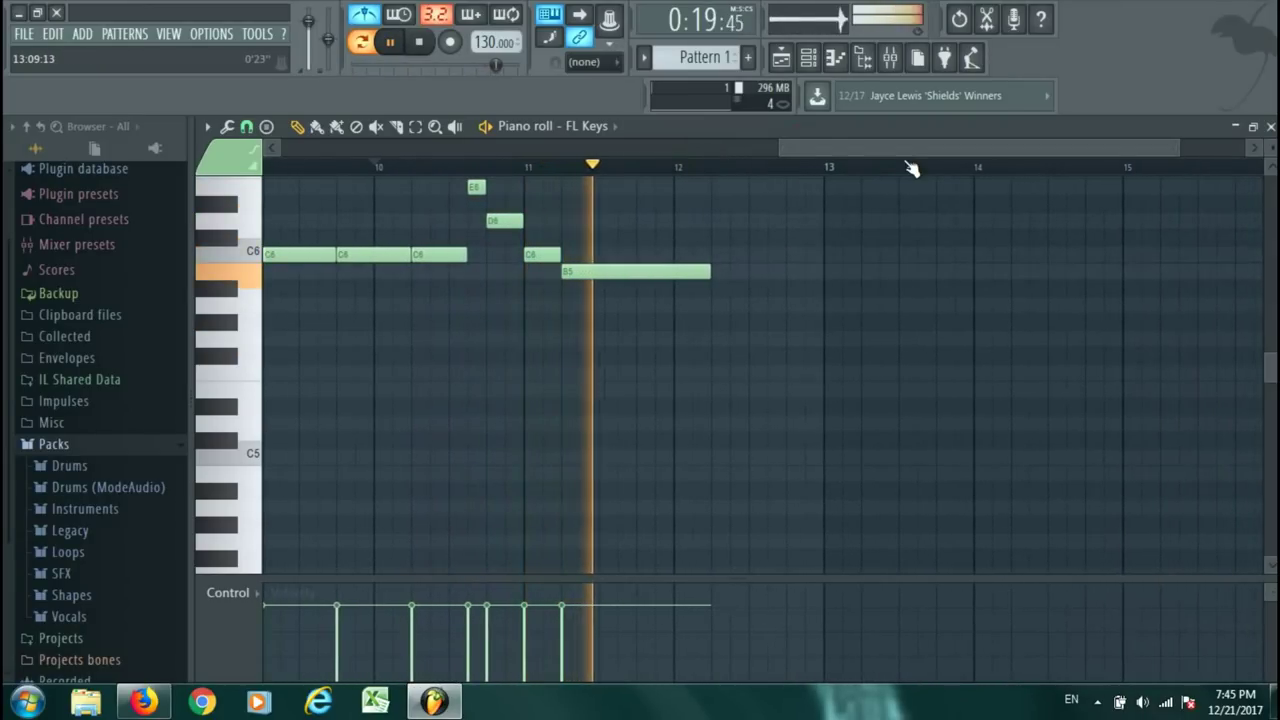
key("space")
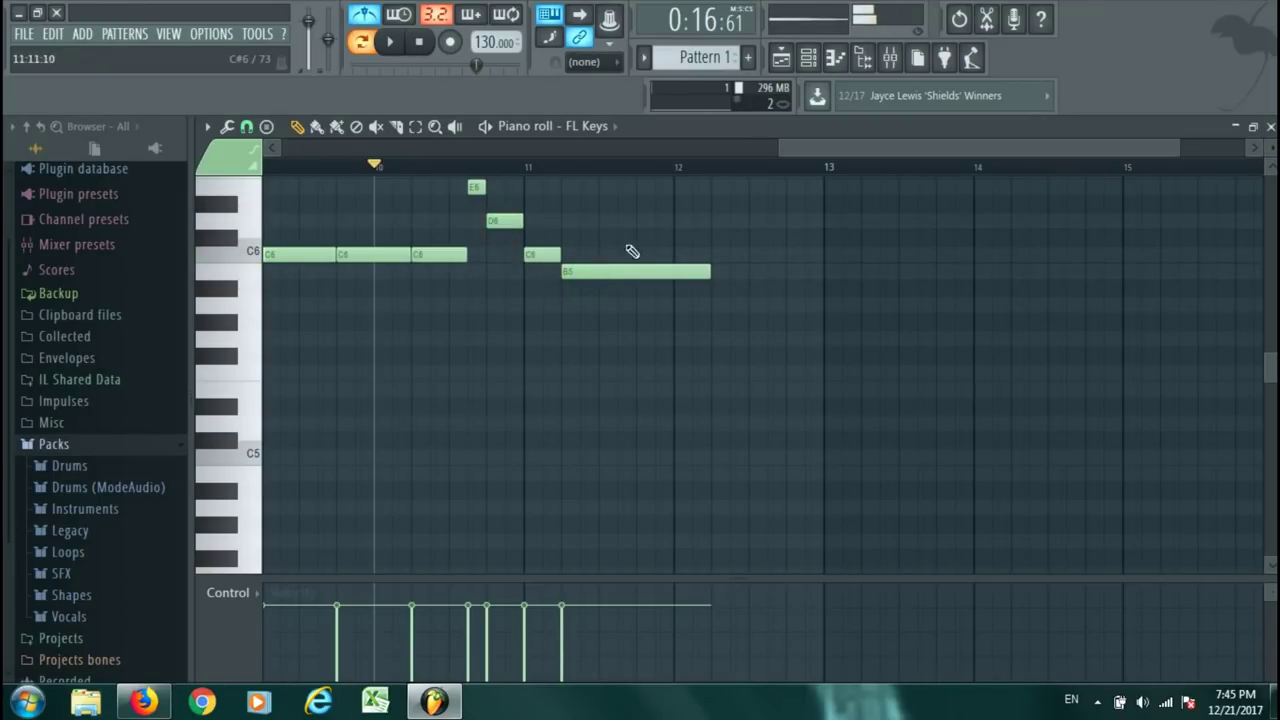
Add consecutive notes B5, D6, C6 and B5 from the middle of bar 12, each 0:04:00 long, and play back the phrase.
left_click(787, 220)
left_click(830, 269)
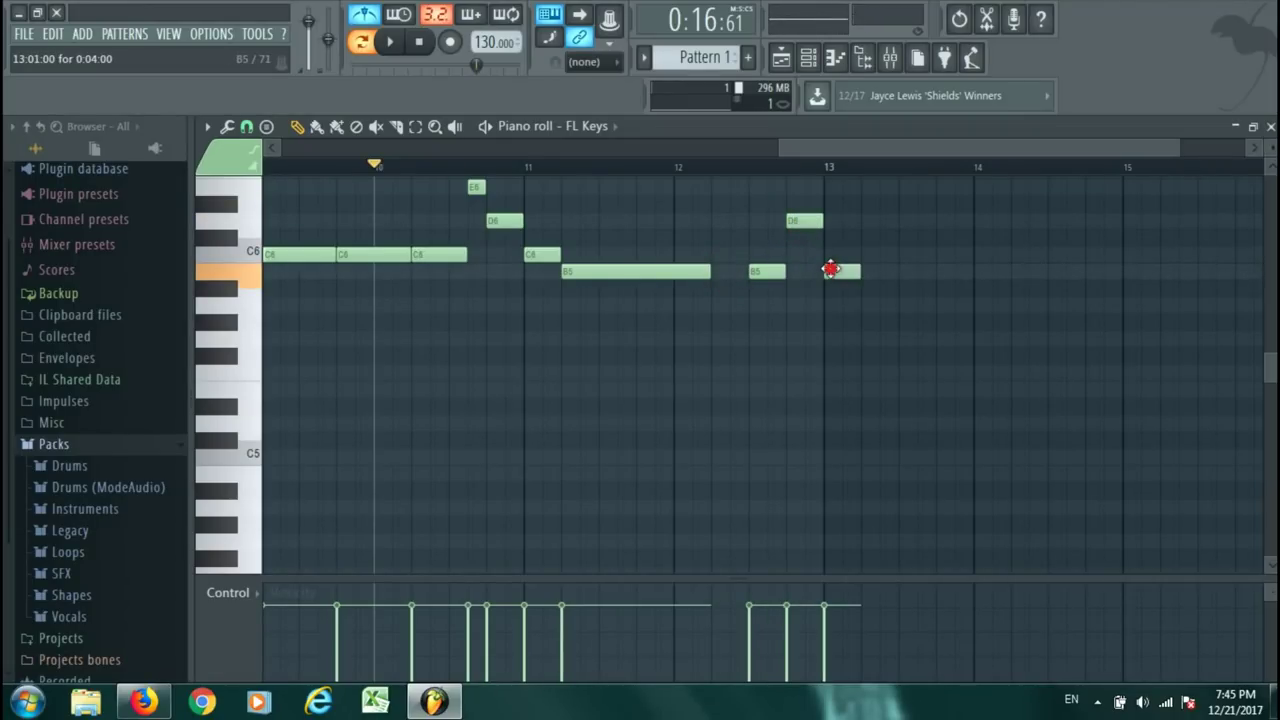
mouse_move(830, 269)
left_mouse_down()
mouse_move(828, 223)
mouse_move(830, 256)
left_mouse_up()
key("space")
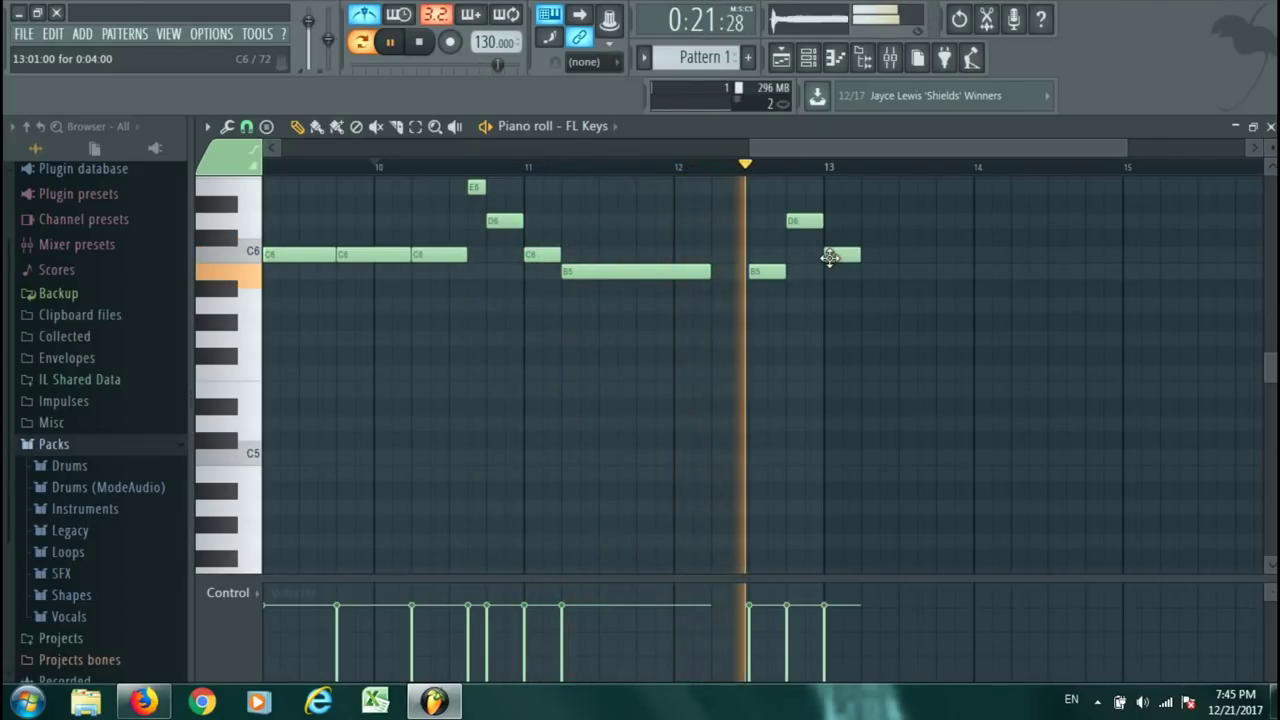
key("space")
left_click(861, 271)
key("space")
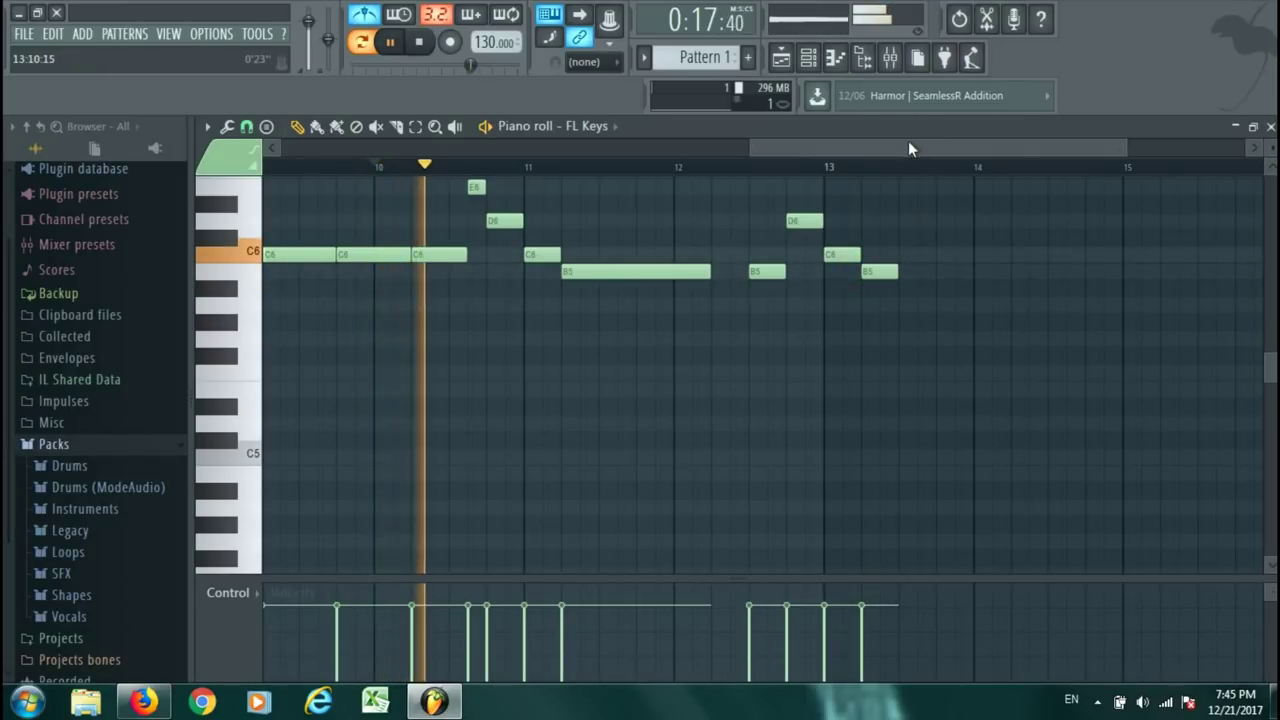
left_click_drag(1097, 150, 1193, 149)
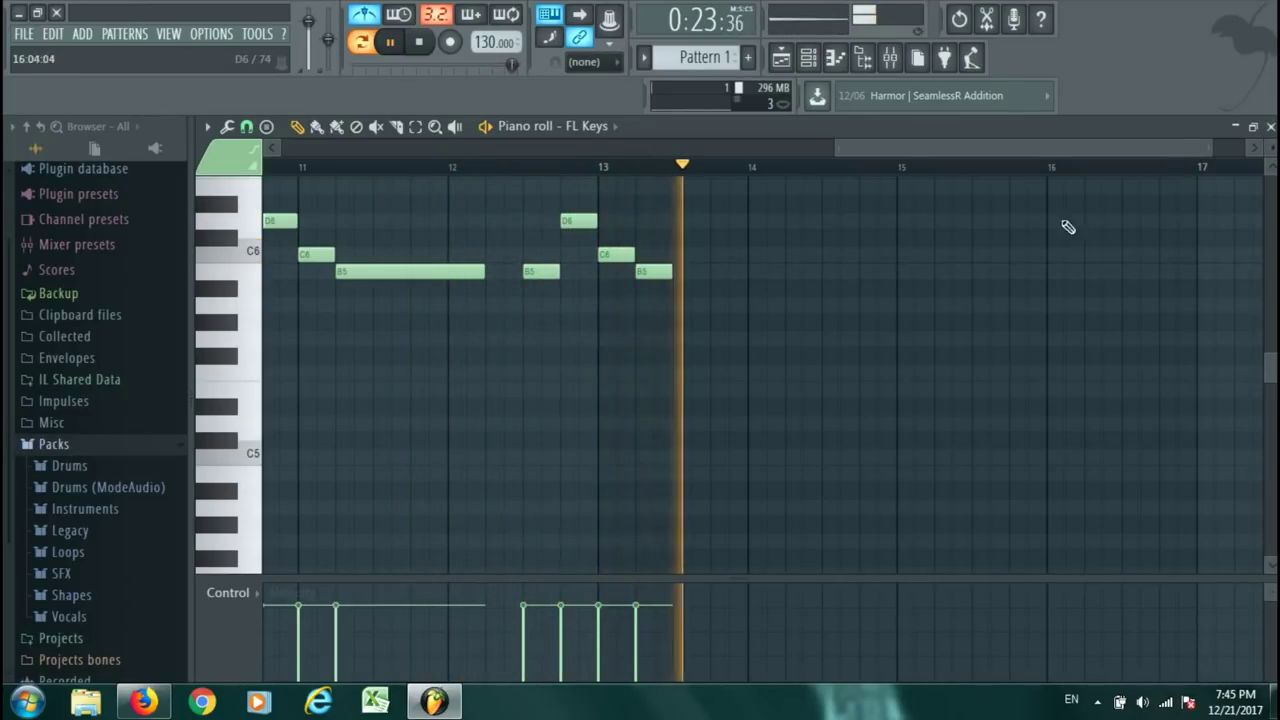
key("space")
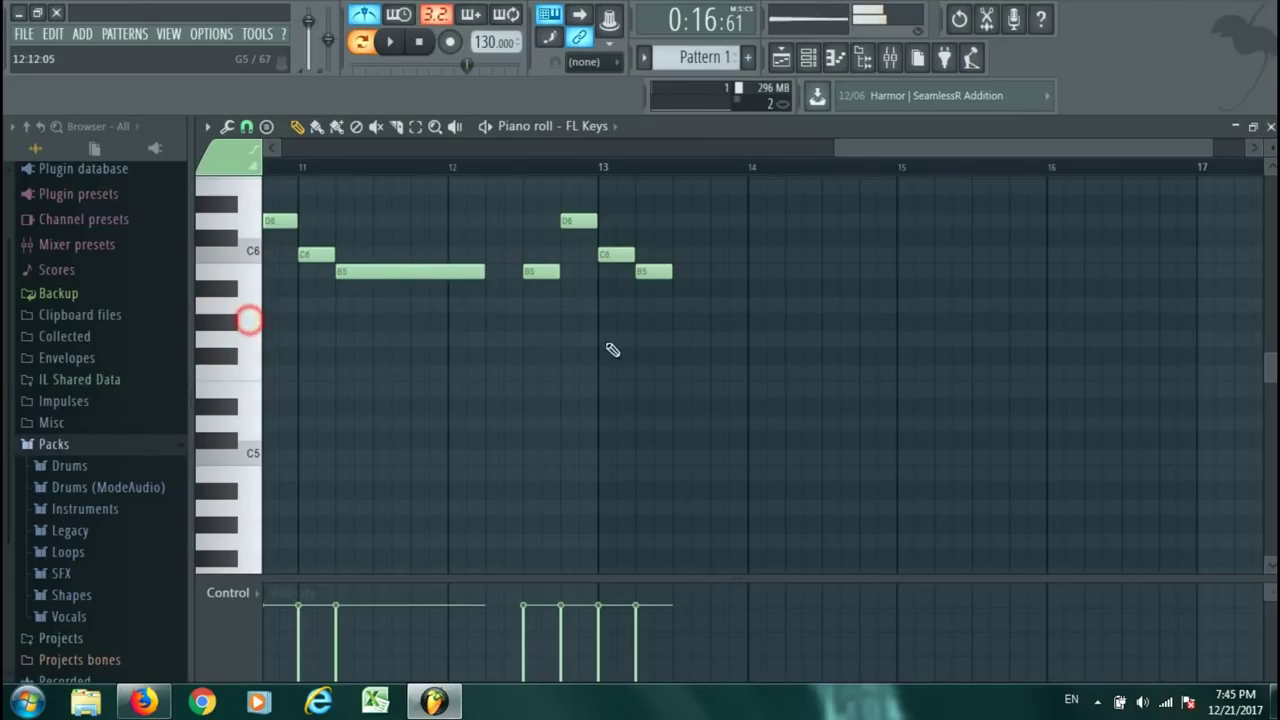
Continue the melody with 0:04:00 notes A5, G5, A5, G#5, A5 and G5 up to bar 15, and play it back.
left_click(680, 306)
left_click(718, 323)
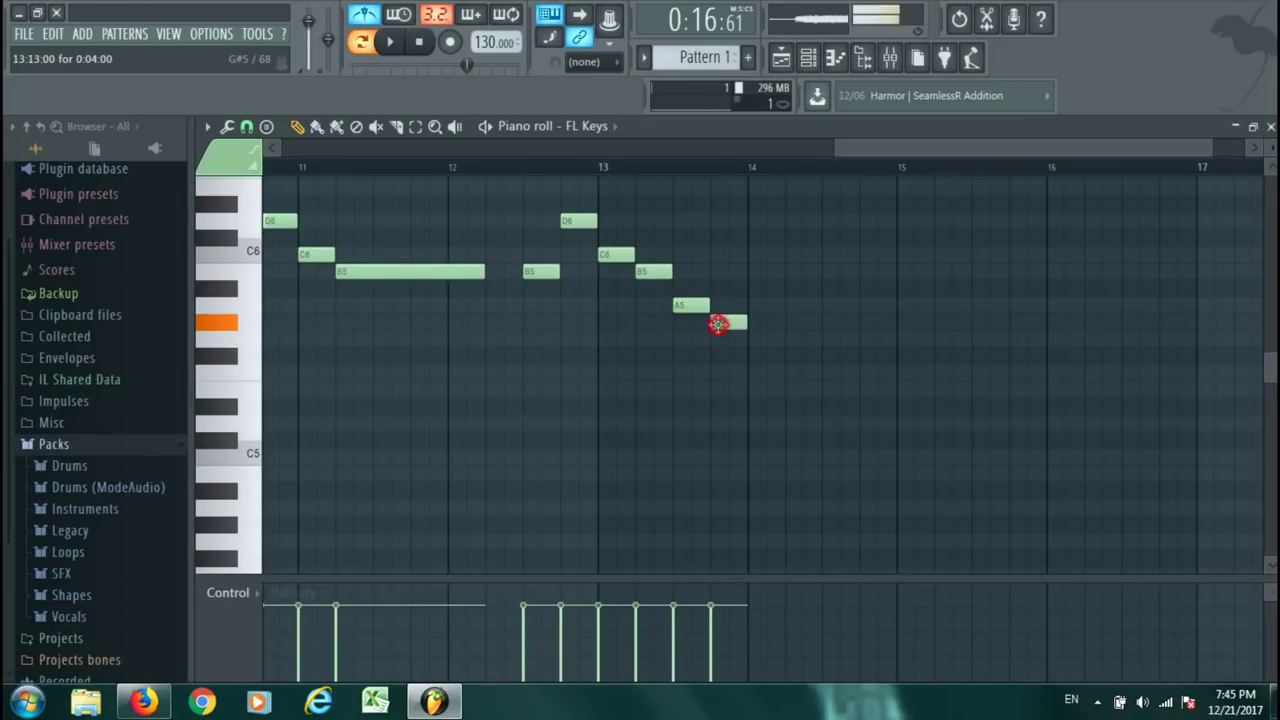
left_click_drag(718, 323, 770, 306)
left_click(752, 306)
left_click(788, 323)
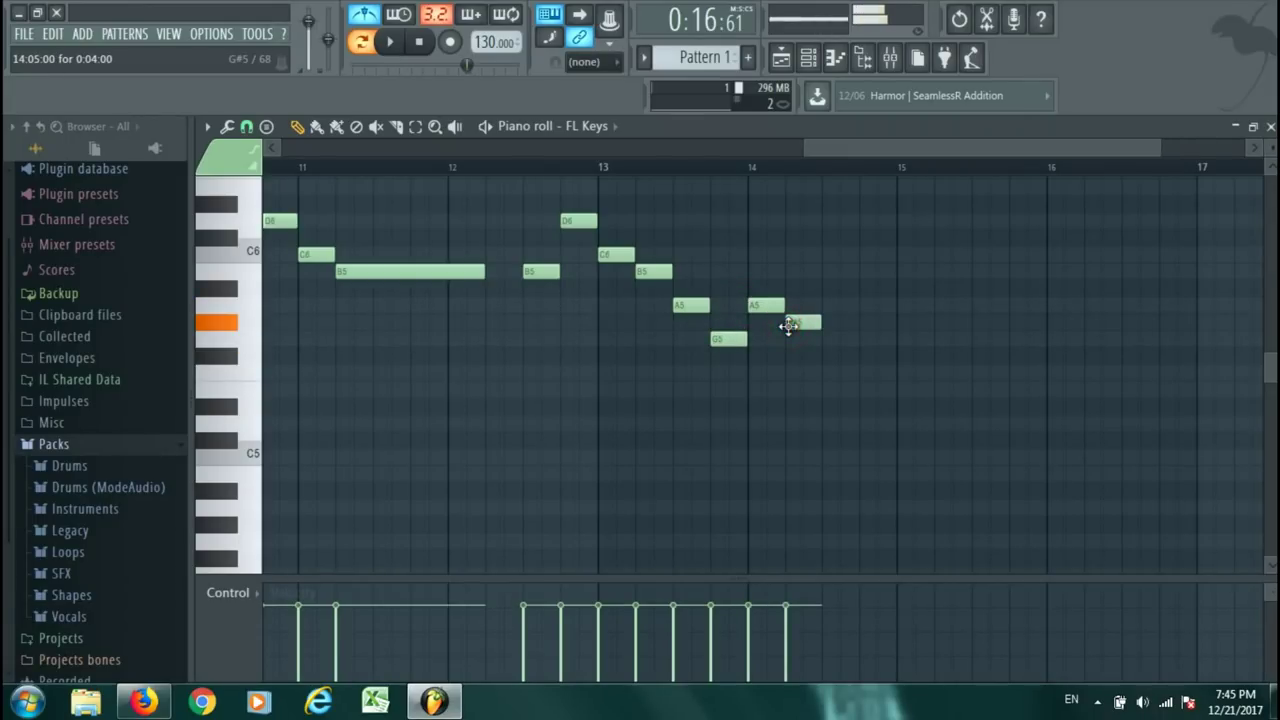
left_click(824, 306)
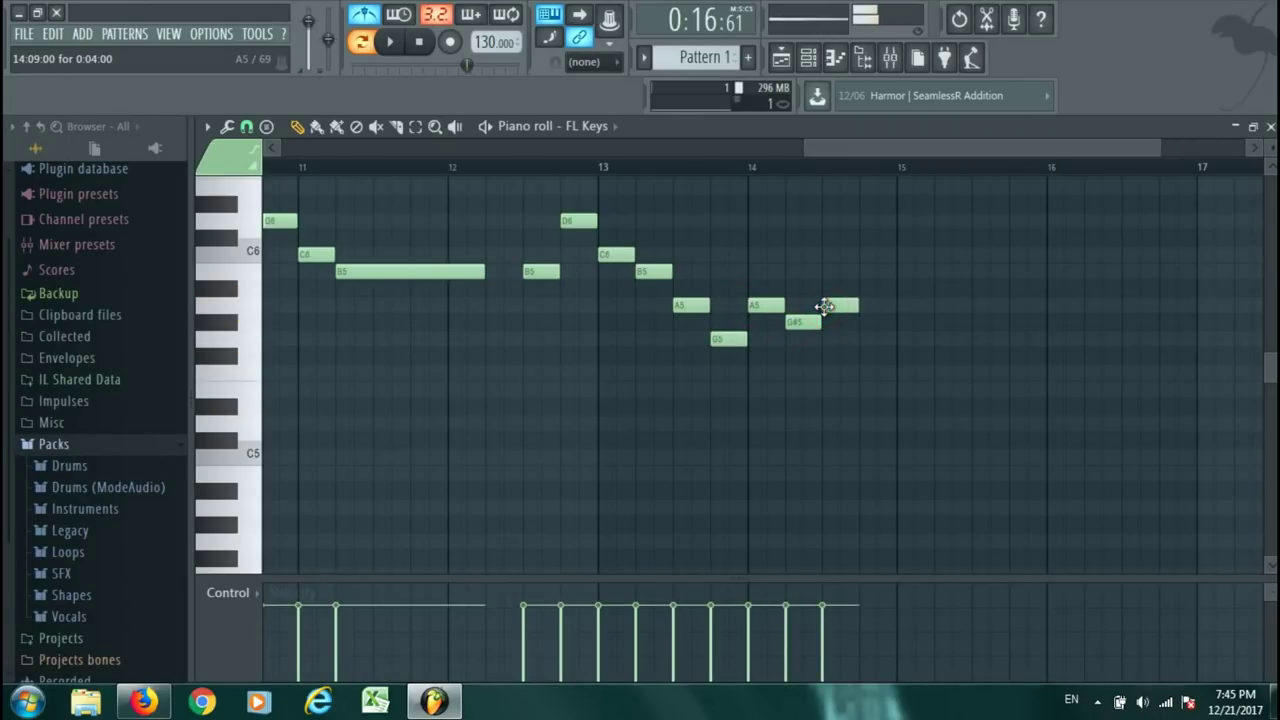
left_click(862, 339)
key("space")
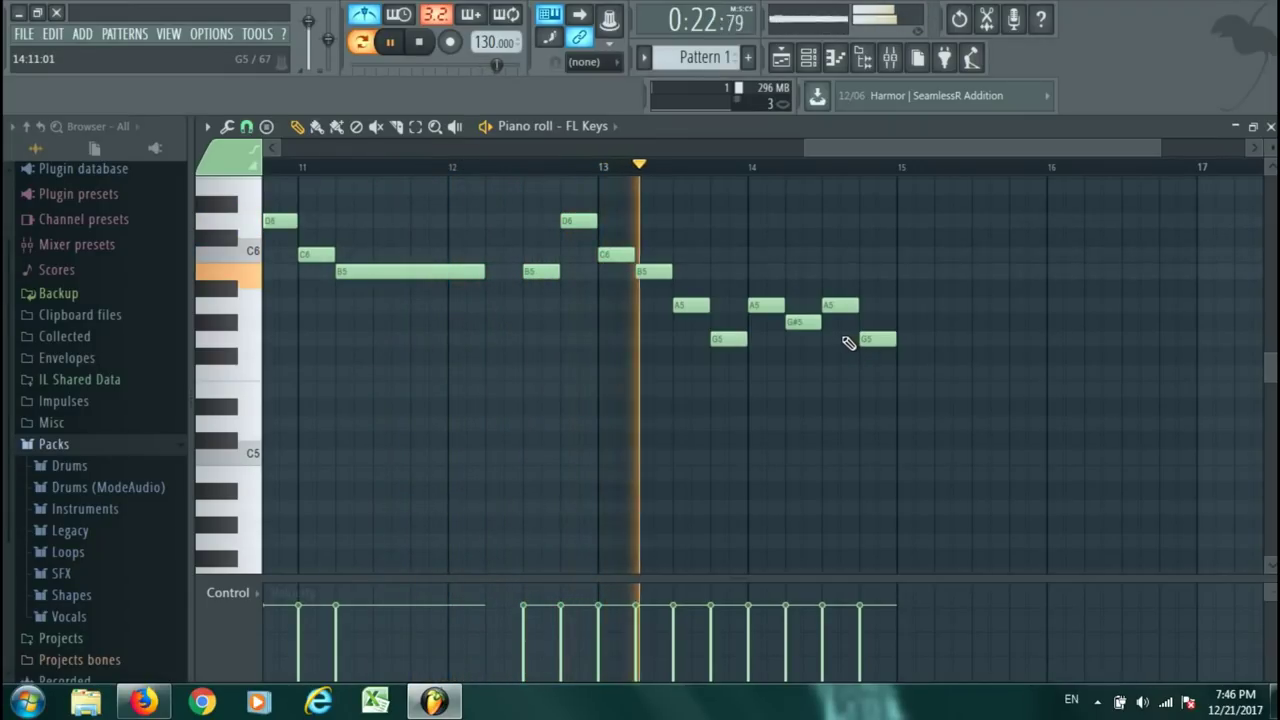
key("space")
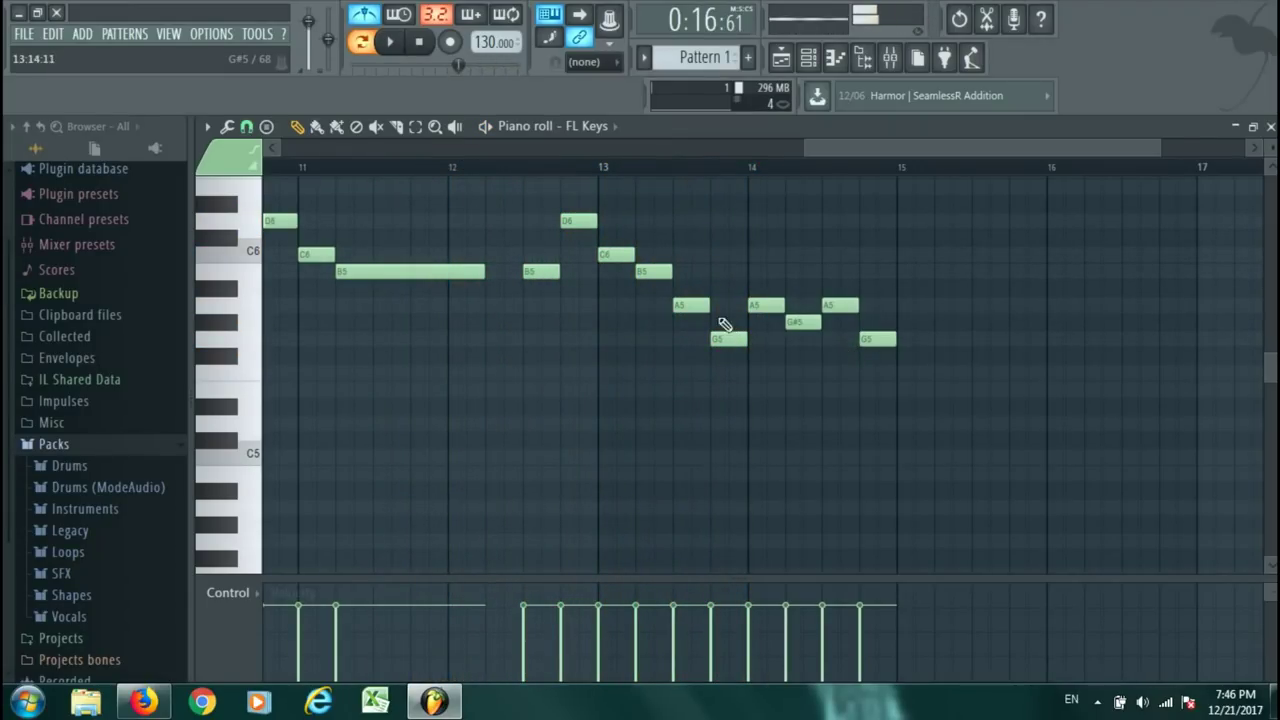
Move the last six notes to start at bar 14, lengthen the B5 at 13:05:00 to 0:08:00, and play back from mid bar 12.
left_click_drag(687, 267, 891, 346)
key("shift+Right")
key("shift+Right")
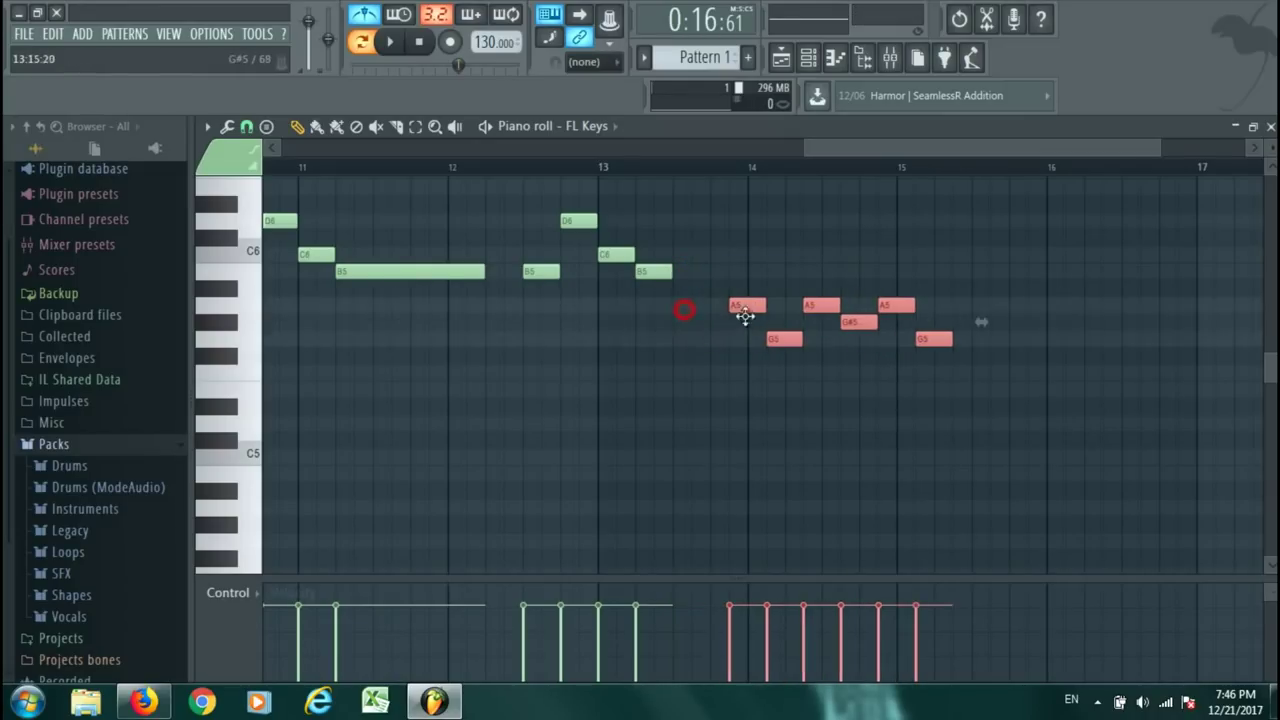
key("ctrl+d")
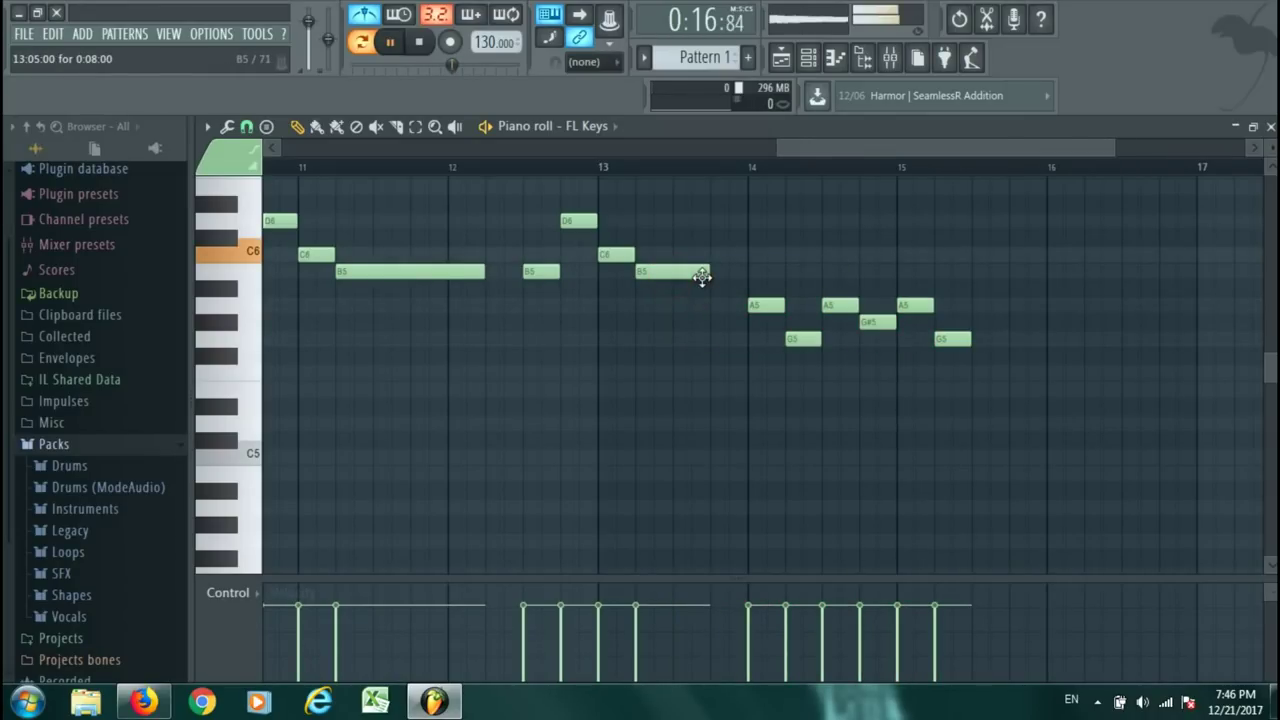
left_click(506, 164)
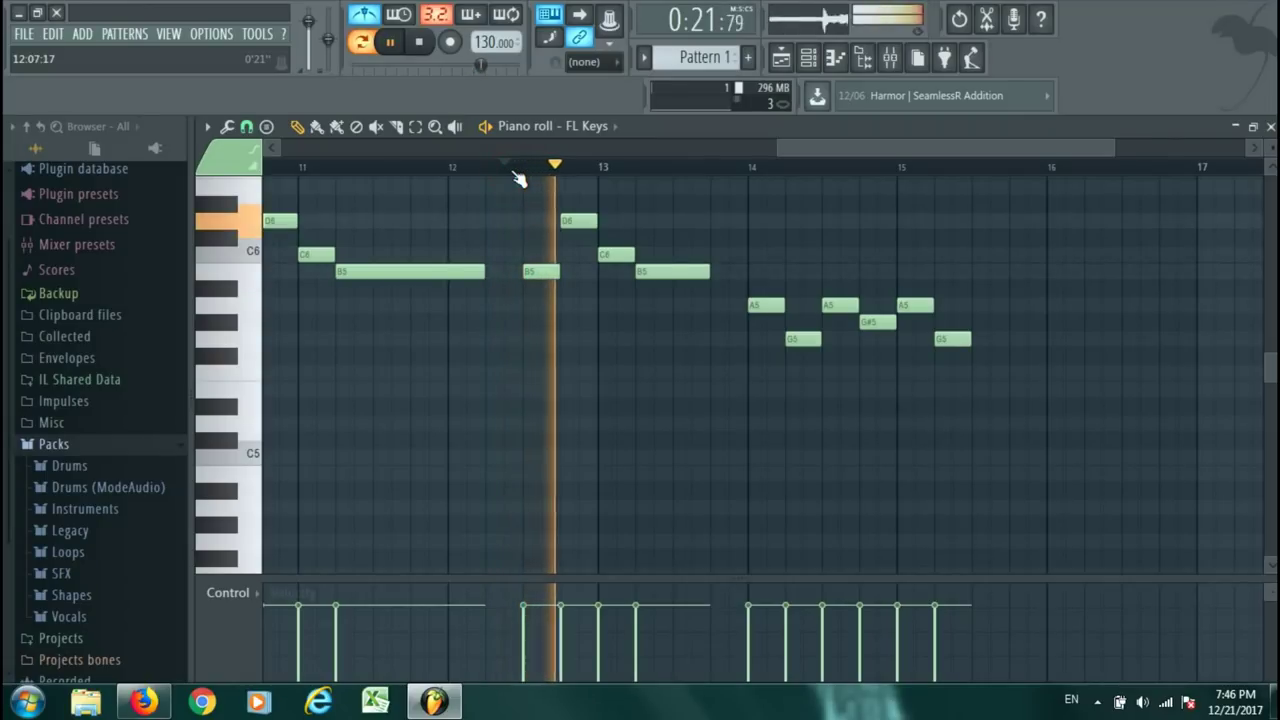
key("space")
Shift the last six notes earlier to start at 13:13:00, directly after the long B5, checking the timing by playback.
left_click_drag(748, 268, 955, 358)
left_click_drag(771, 308, 752, 308)
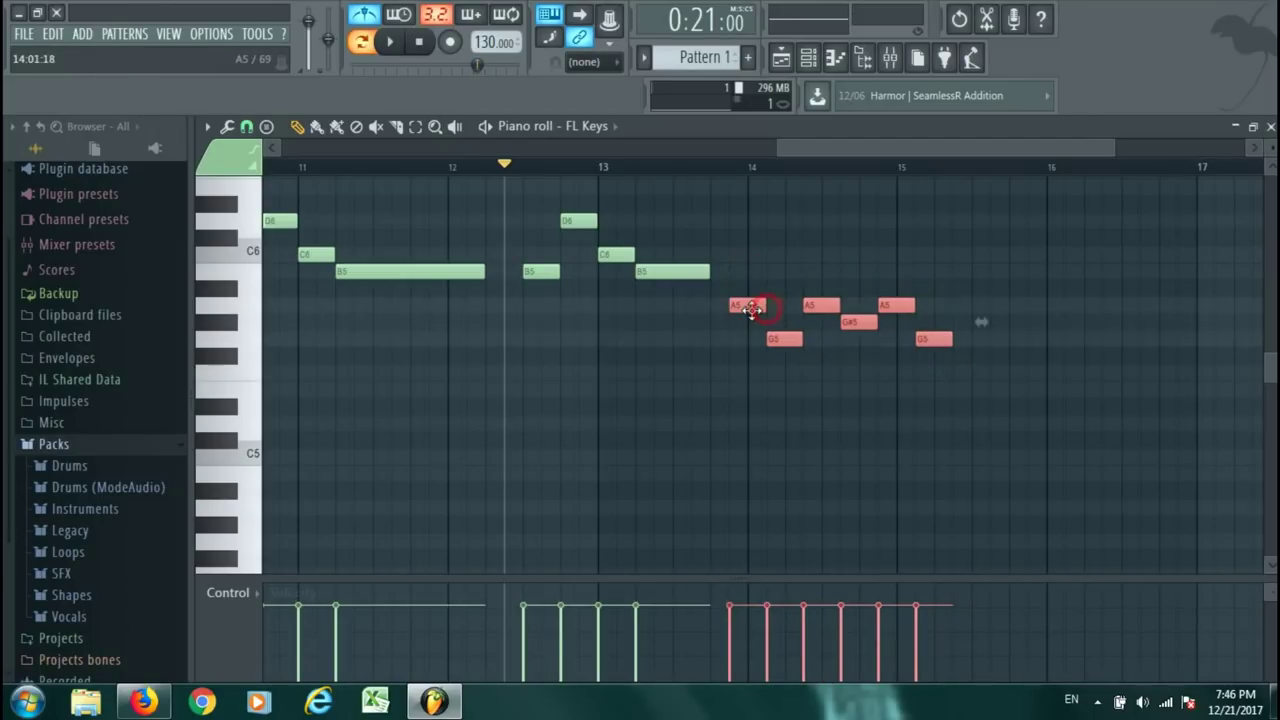
key("space")
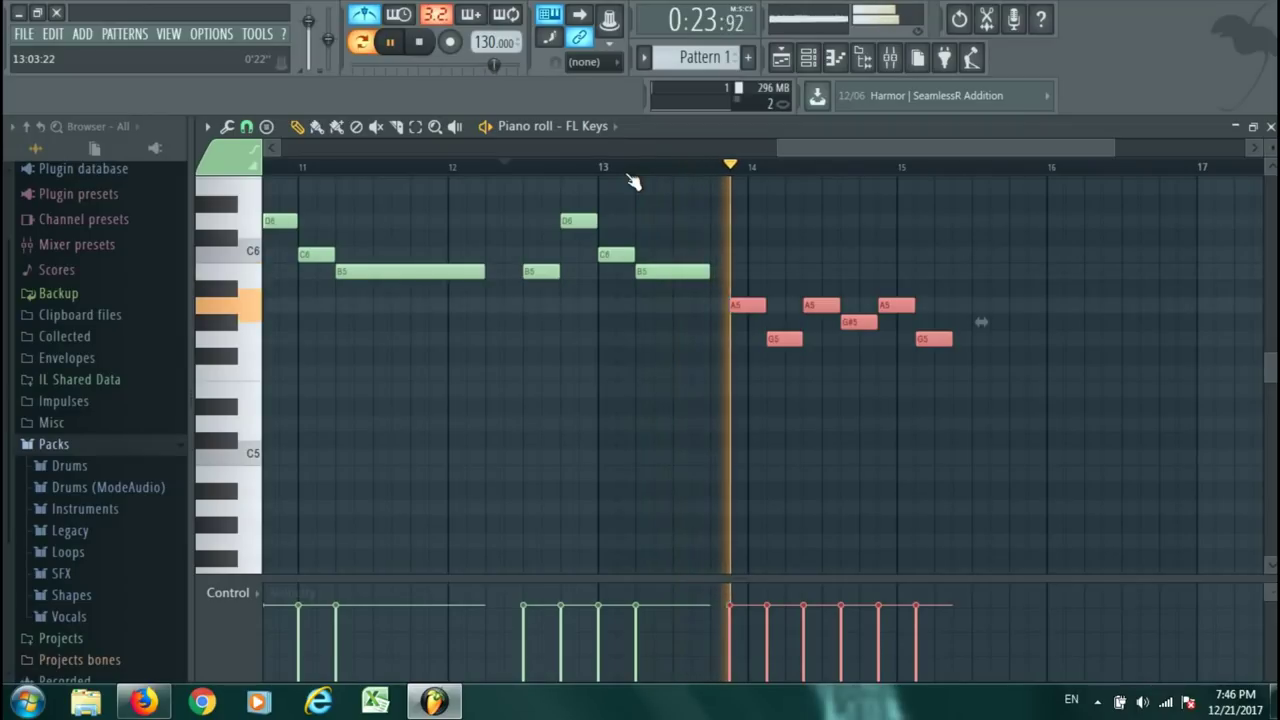
key("space")
left_click(743, 306, "ctrl")
left_click_drag(738, 248, 962, 386)
left_click_drag(748, 306, 728, 307)
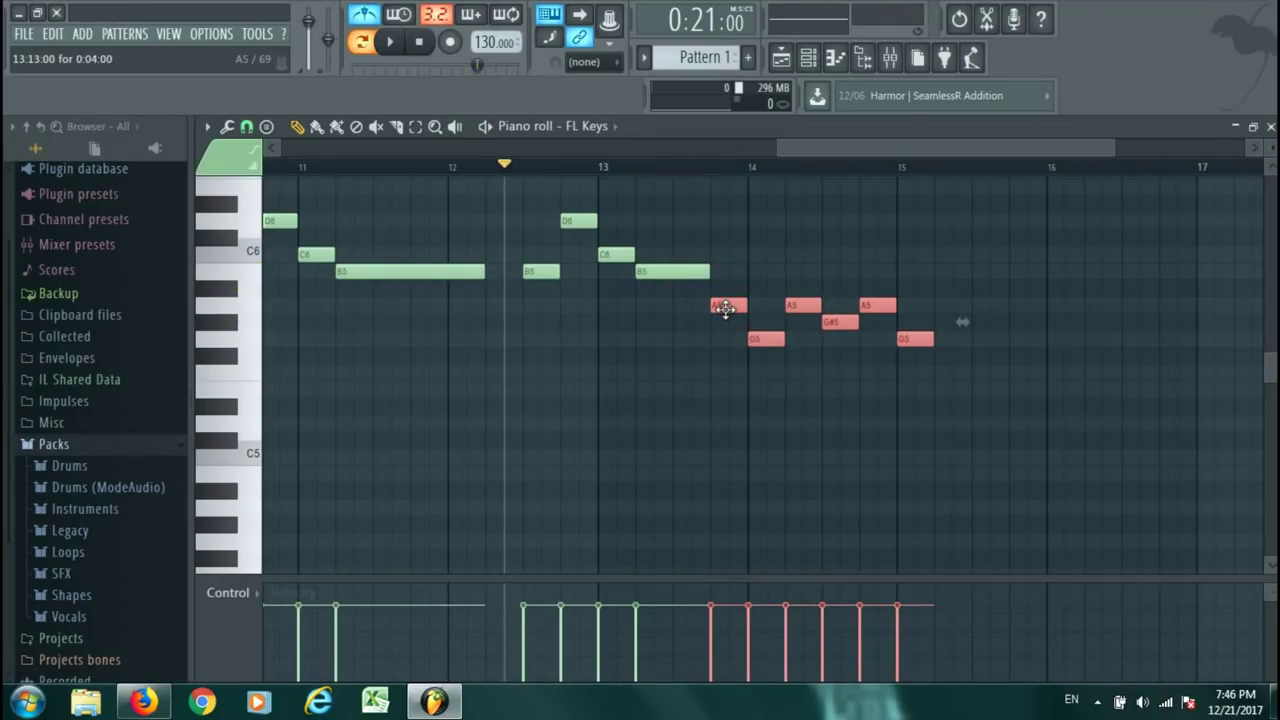
key("space")
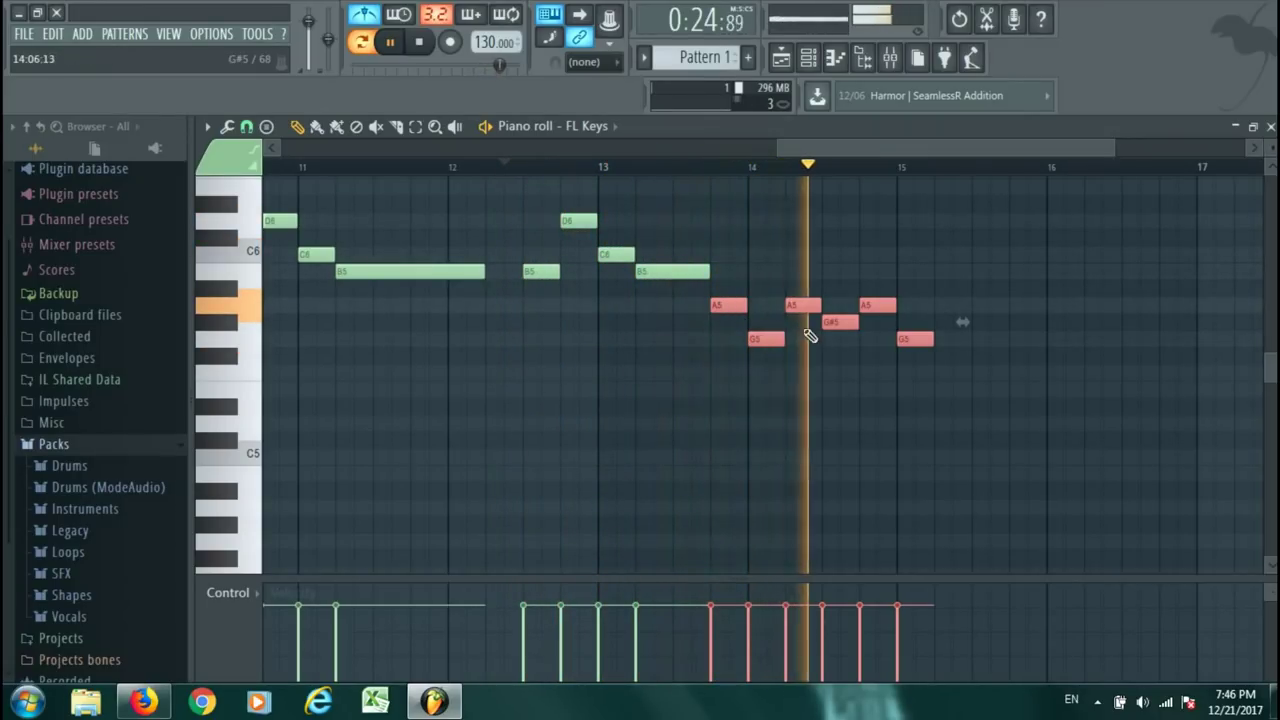
Shift the last three notes later, extend the preceding A5 to meet them, lower the G#5 to G5 at 14:13:00, and play back.
left_click_drag(837, 266, 915, 346)
mouse_move(838, 322)
left_mouse_down()
mouse_move(875, 322)
mouse_move(835, 305)
mouse_move(851, 305)
left_mouse_up()
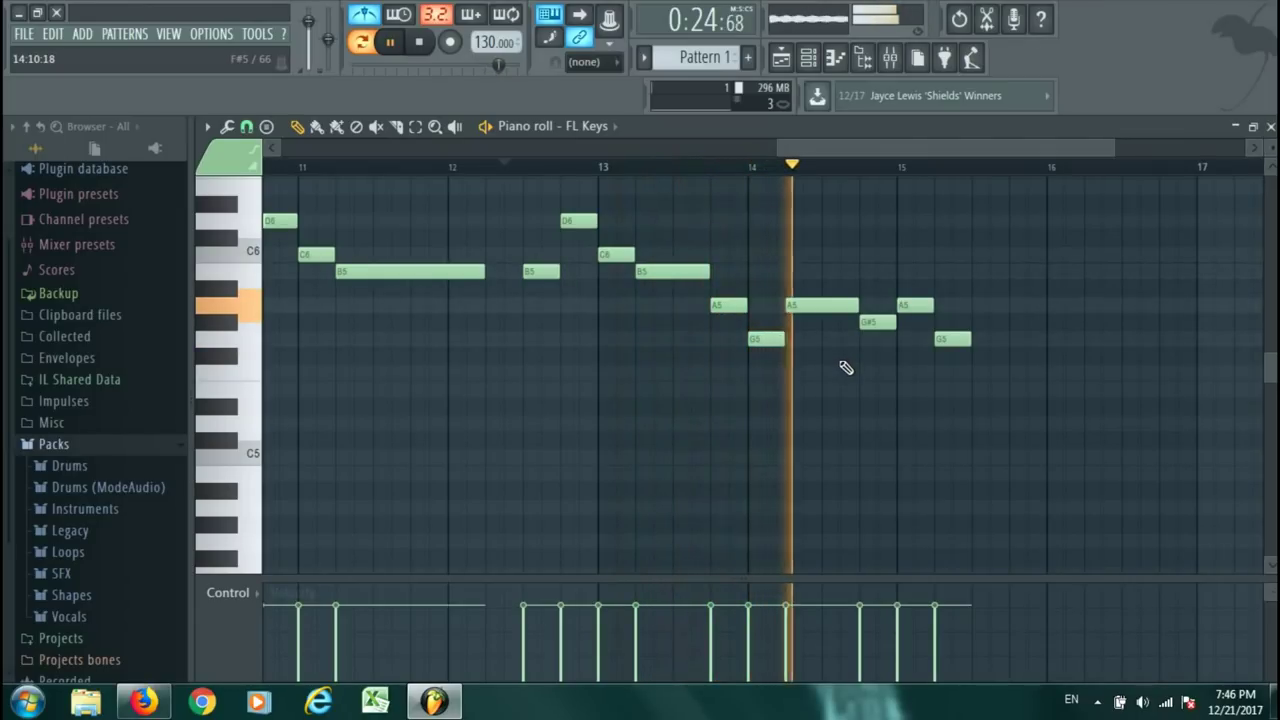
key("space")
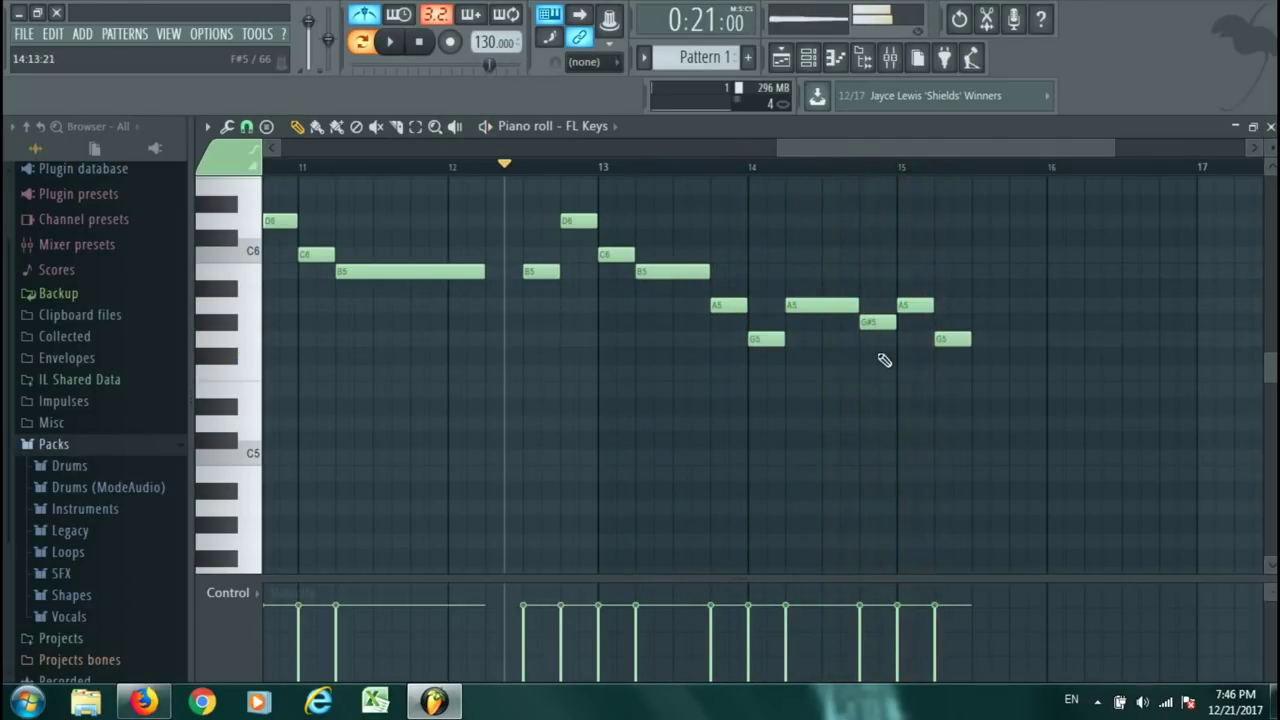
left_click_drag(874, 322, 874, 342)
key("space")
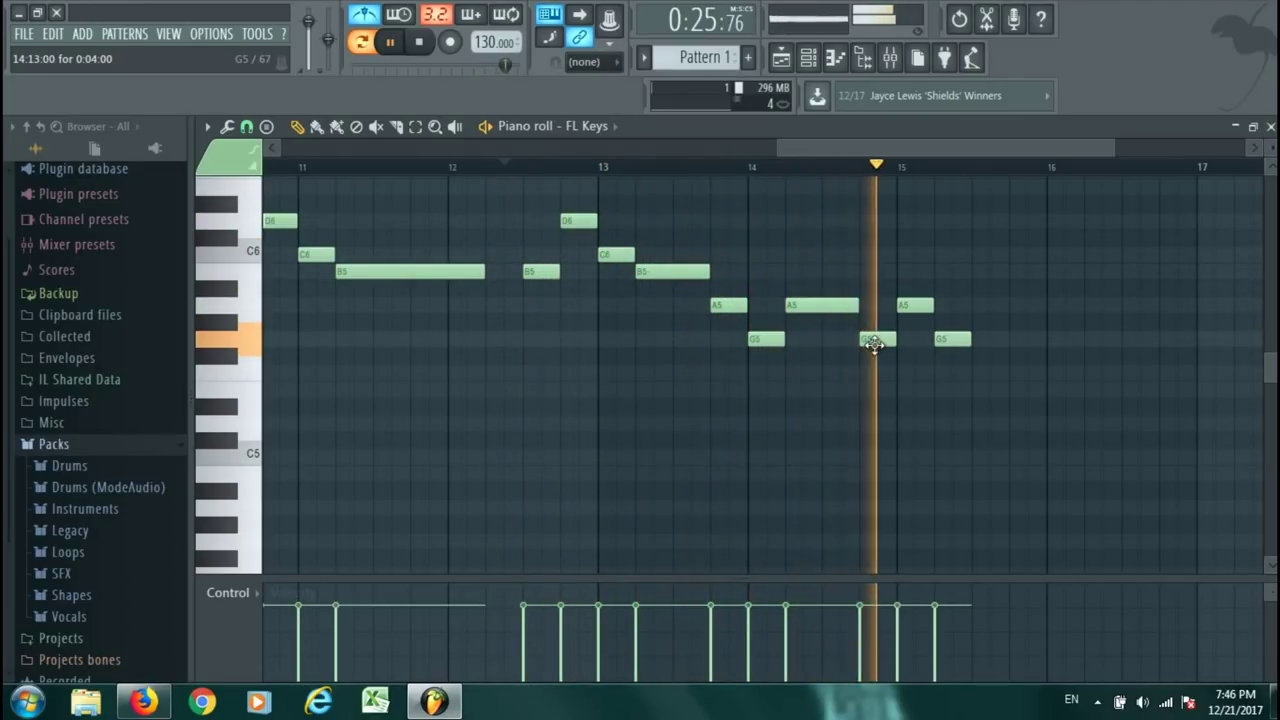
Add two ending G5 notes, at 15:13:00 for 0:04:00 and at 16:05:00 for 0:12:00, checking the rhythm by playback from mid bar 14.
key("space")
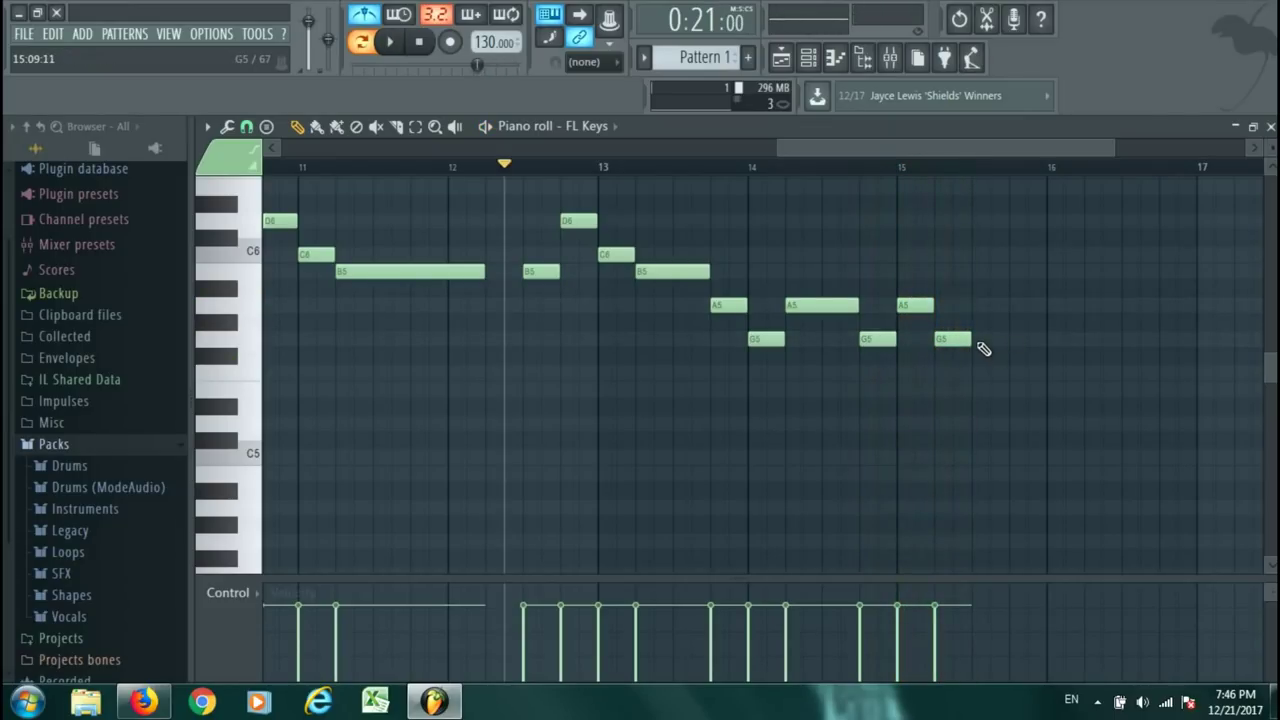
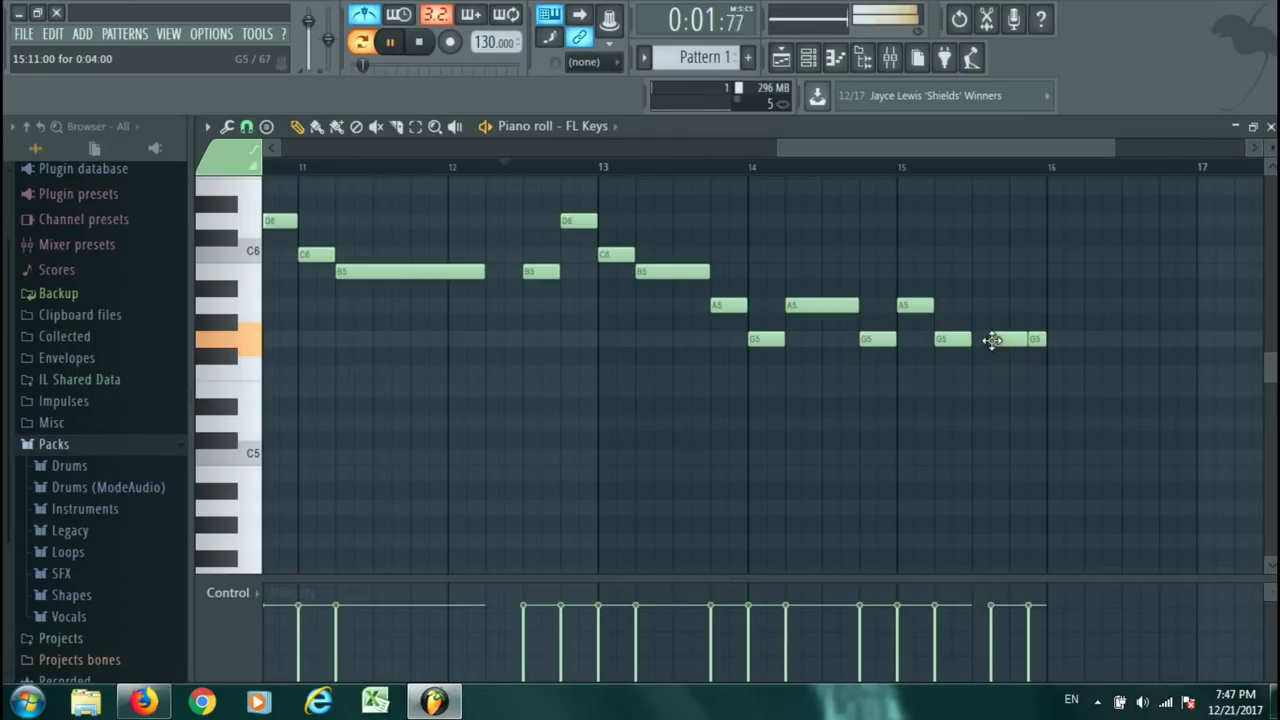
left_click(852, 162)
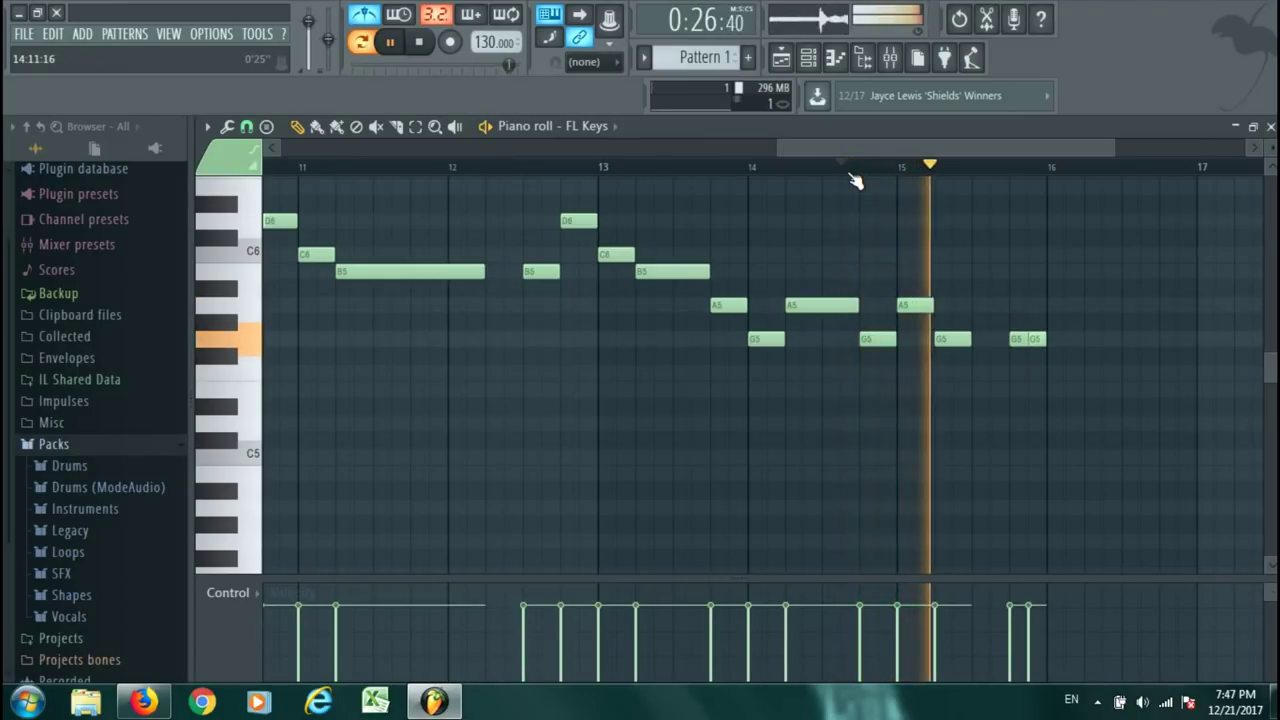
key("space")
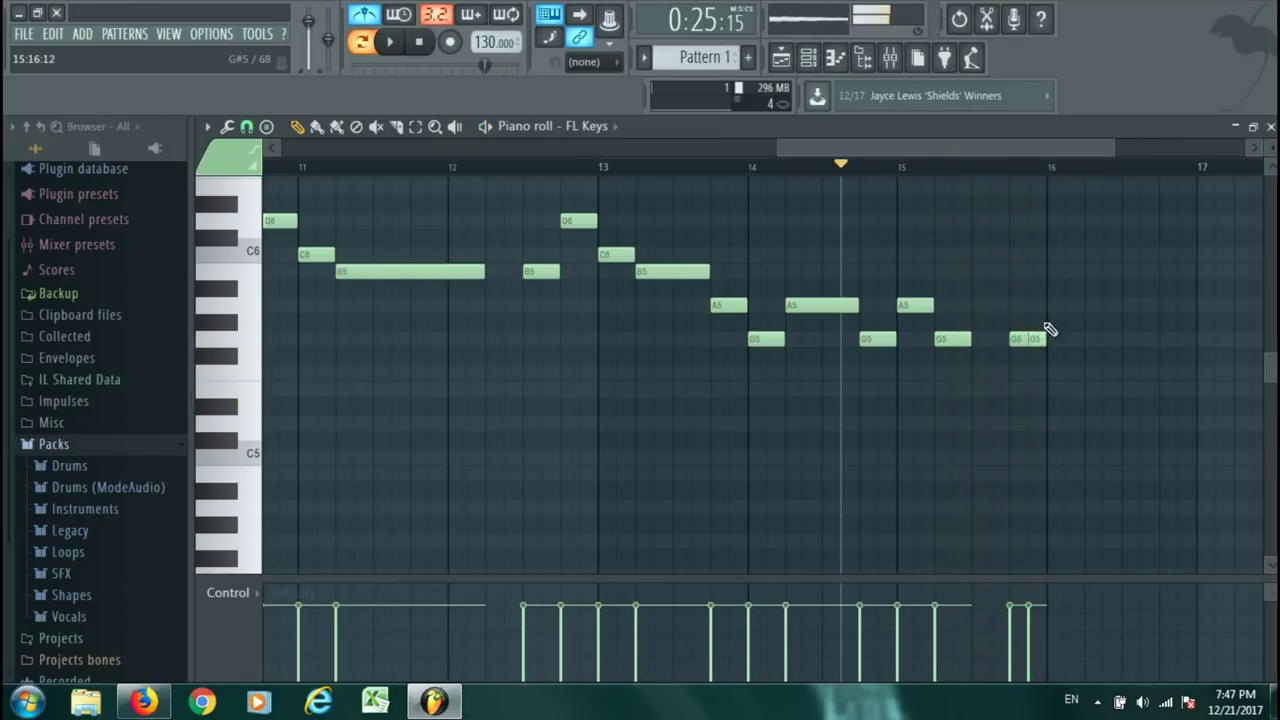
key("space")
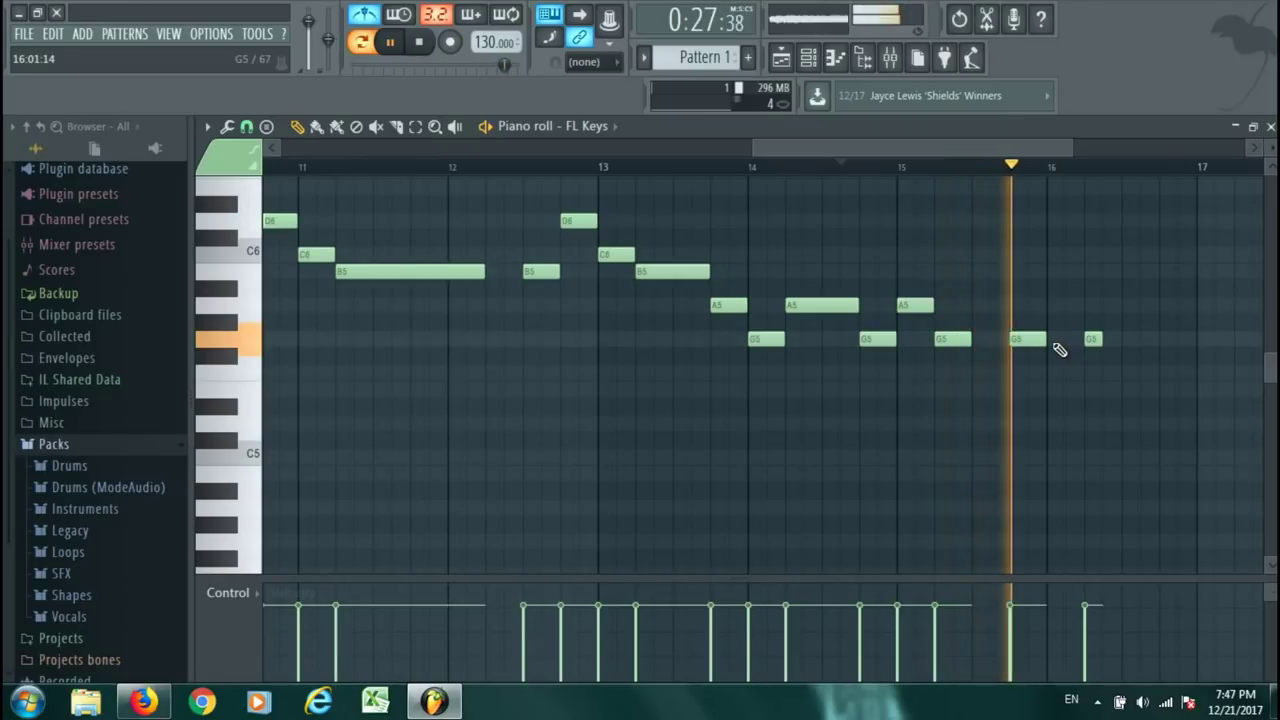
left_click_drag(1095, 337, 1186, 338)
key("space")
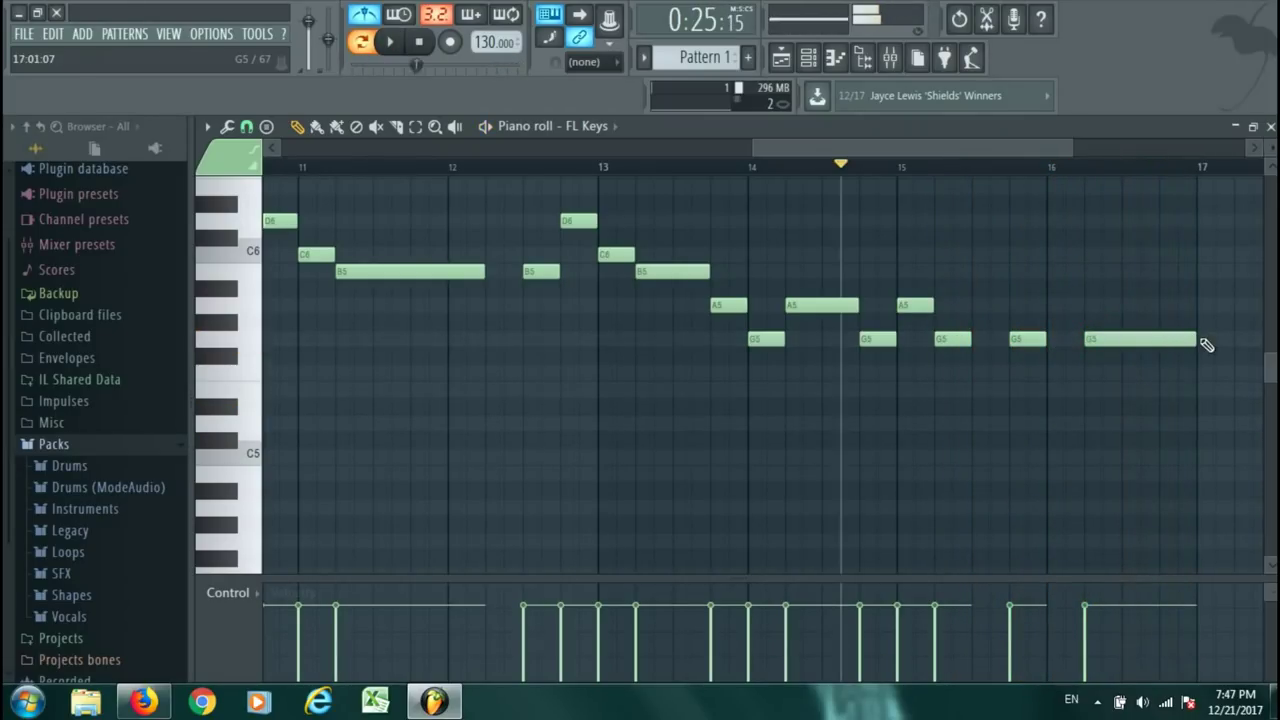
Place the finished Pattern 1 at bar 1 of Track 1 in the Playlist and switch to song mode.
left_click(781, 59)
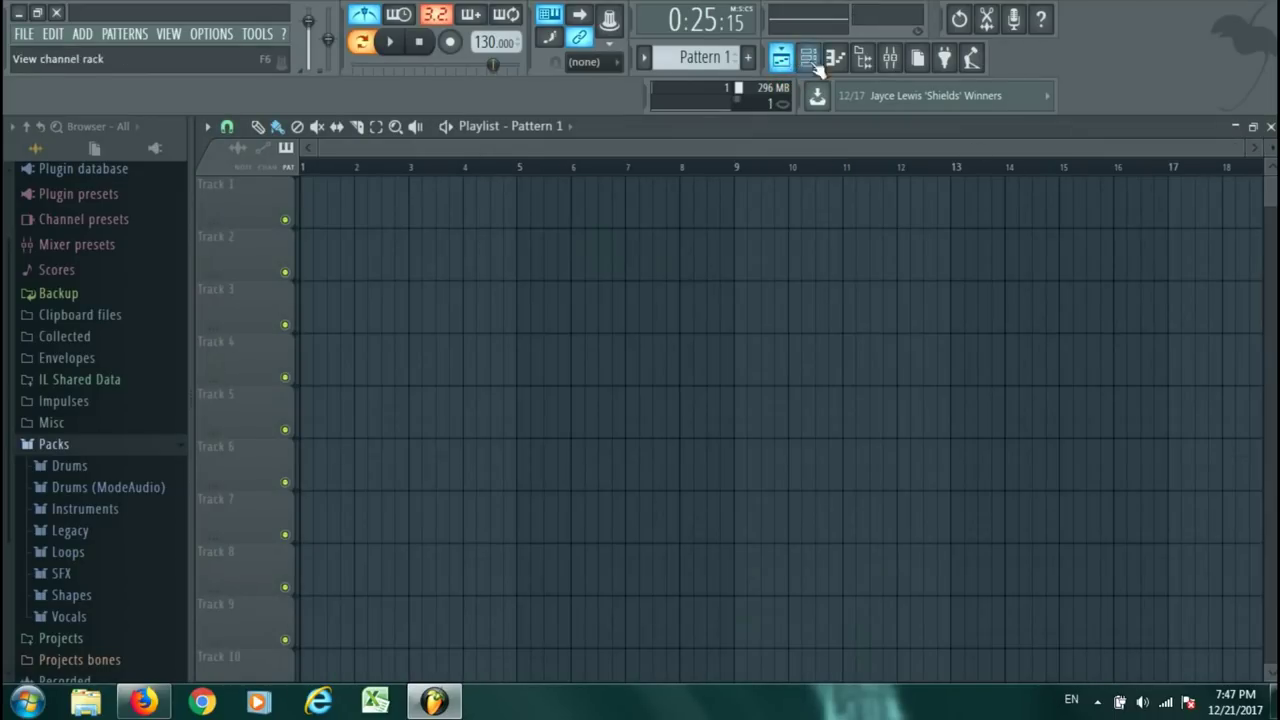
left_click(814, 59)
left_click(808, 58)
left_click(808, 58)
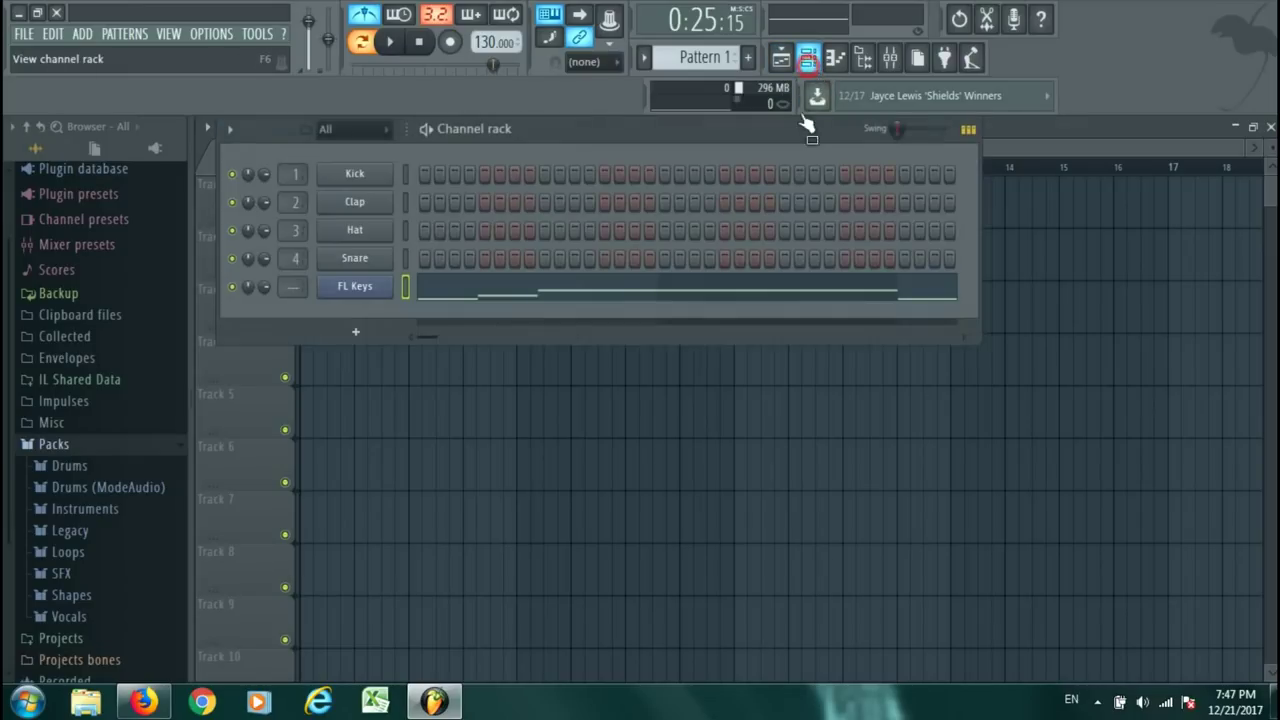
left_click(706, 294)
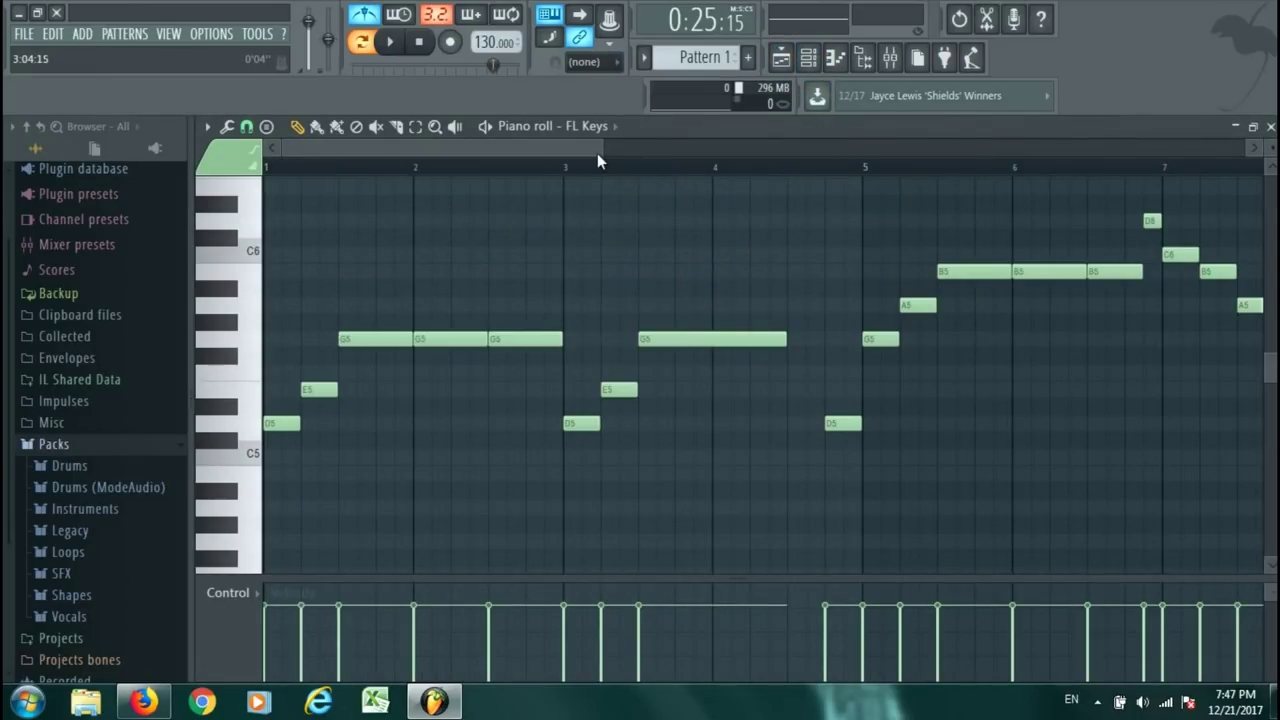
scroll(604, 150, "down", 5)
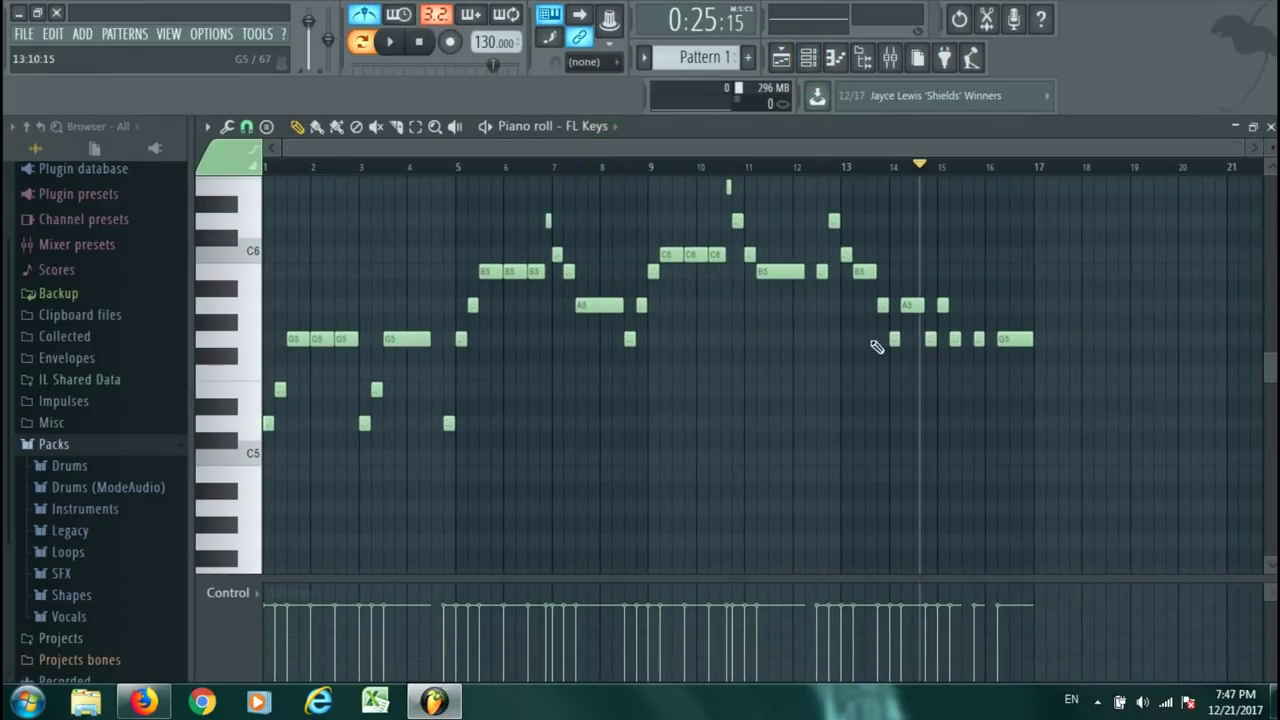
left_click(780, 60)
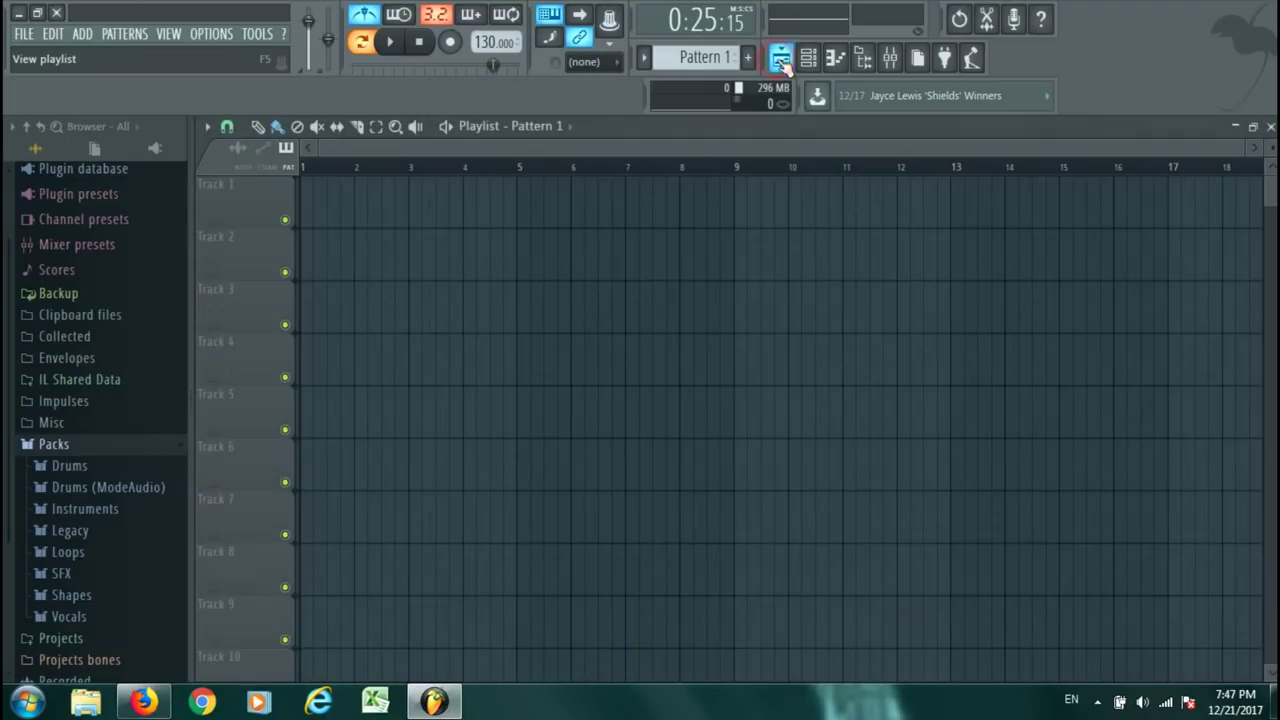
left_click(307, 217)
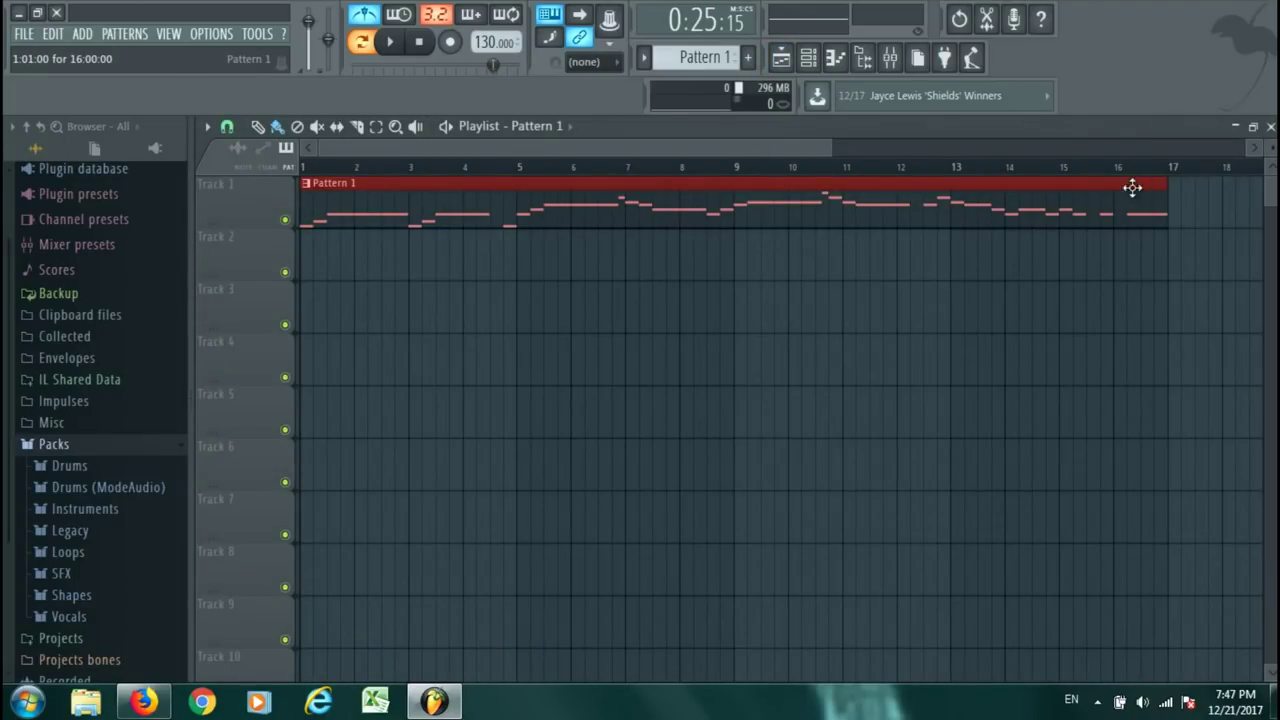
left_click(391, 44)
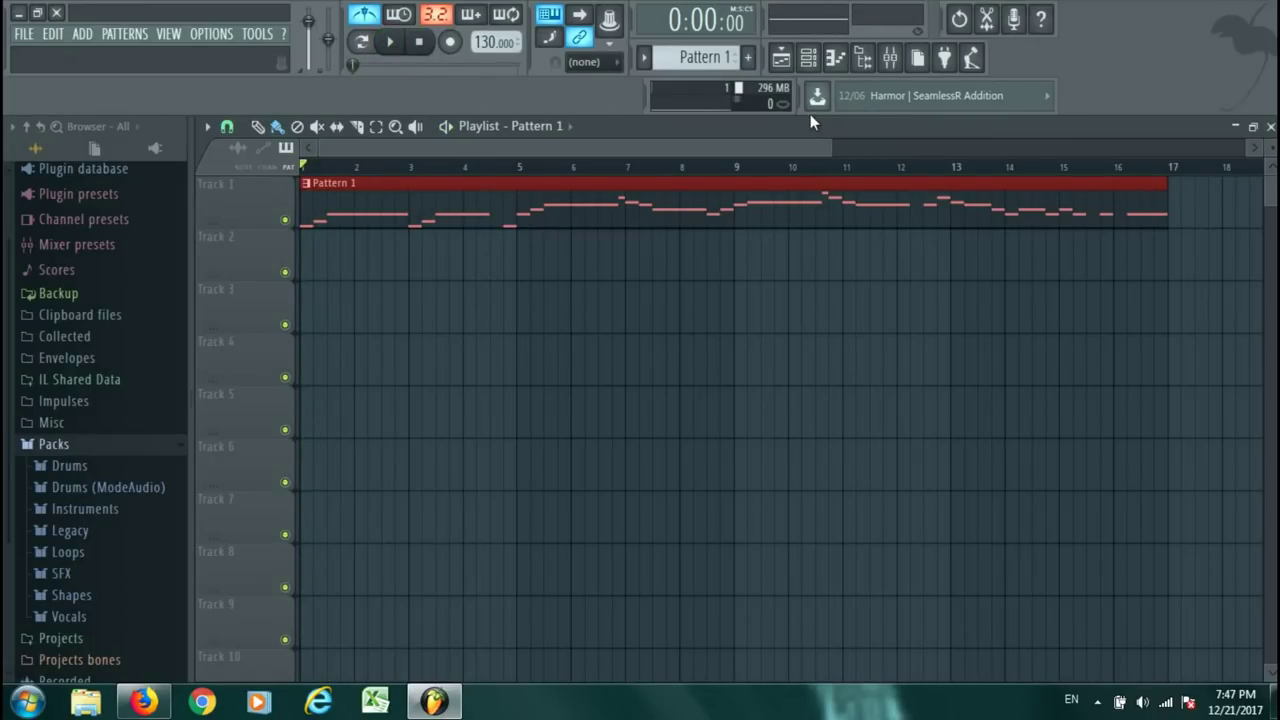
Copy the FL Keys notes from Pattern 1 and paste them into the FL Keys channel of Pattern 2.
left_click(748, 60)
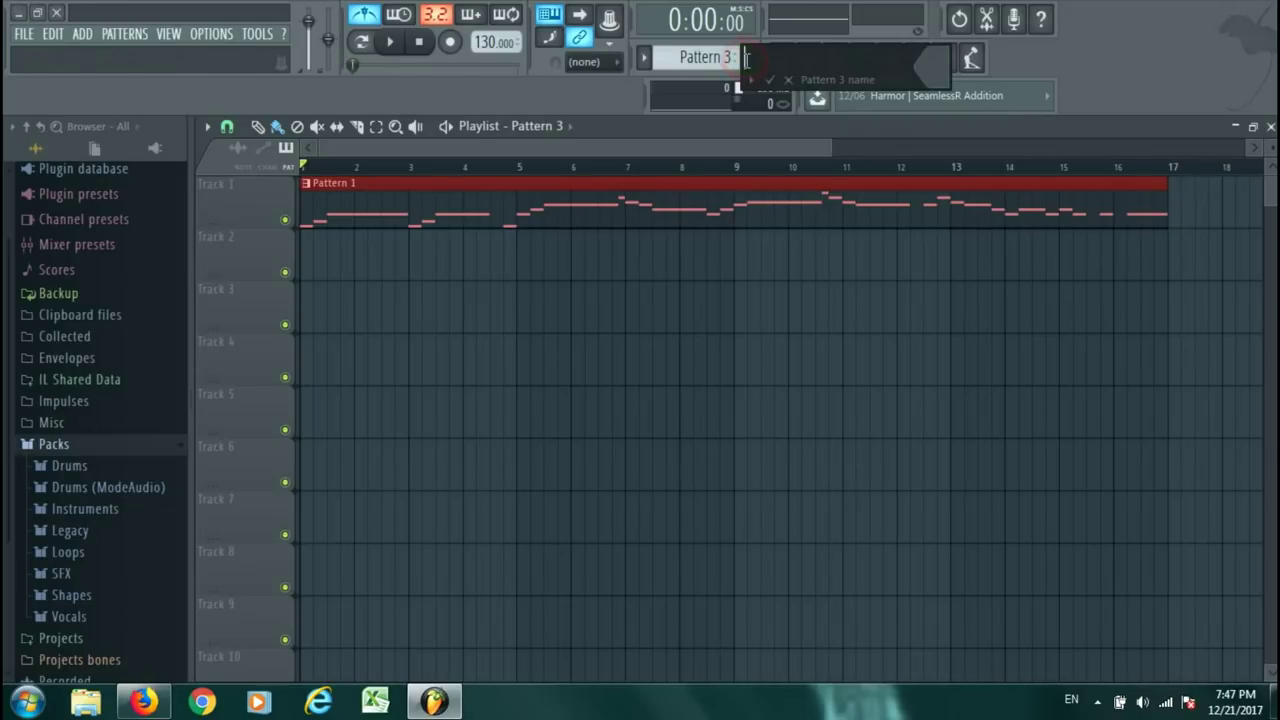
left_click(788, 80)
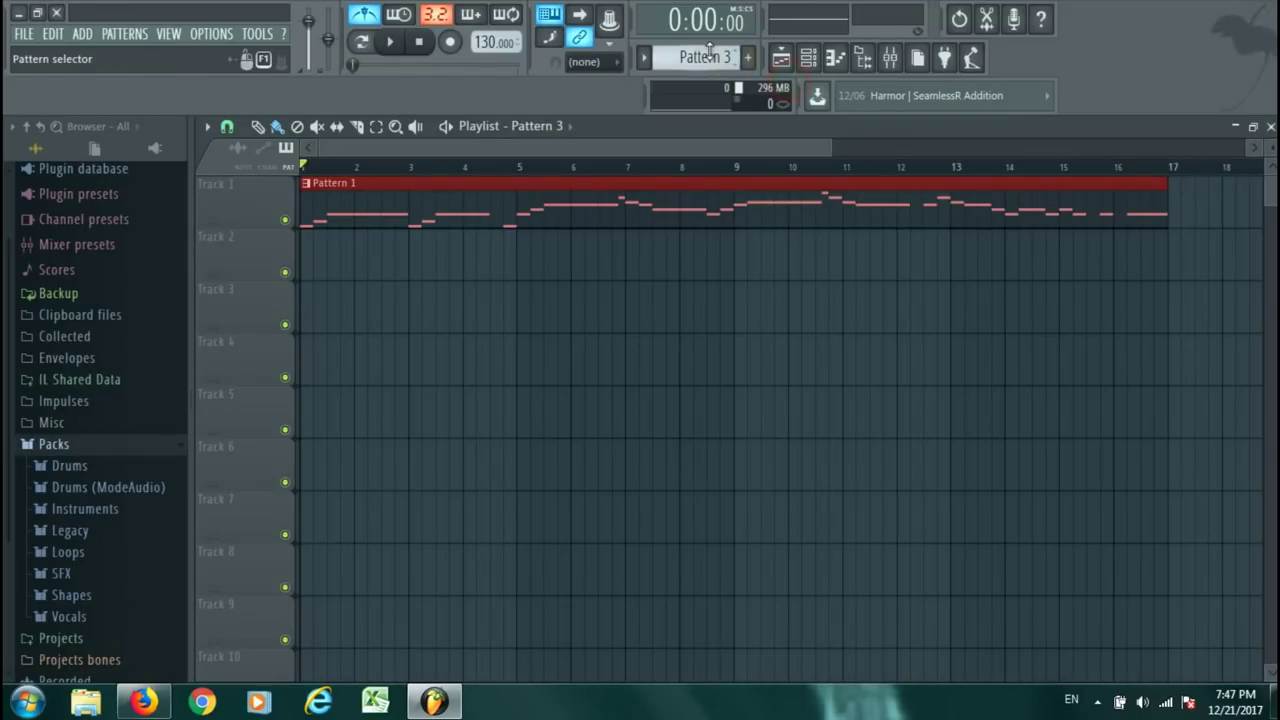
left_click(808, 58)
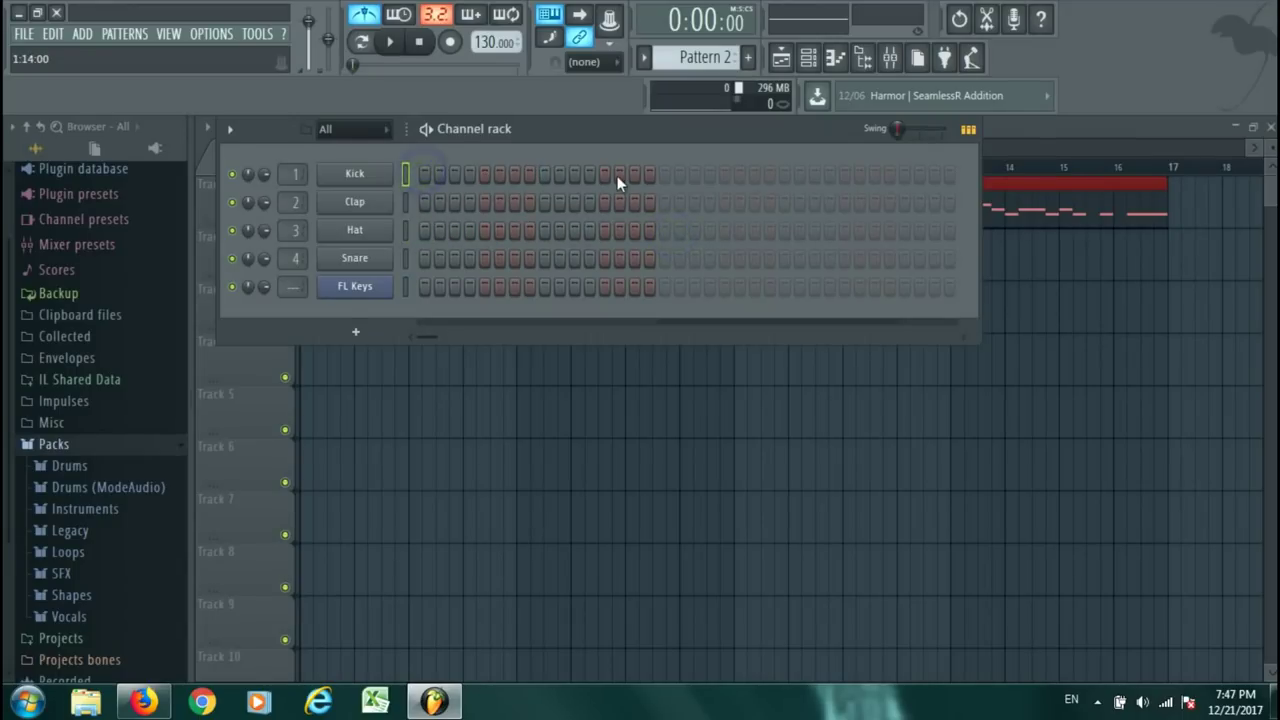
scroll(700, 57, "up", 1)
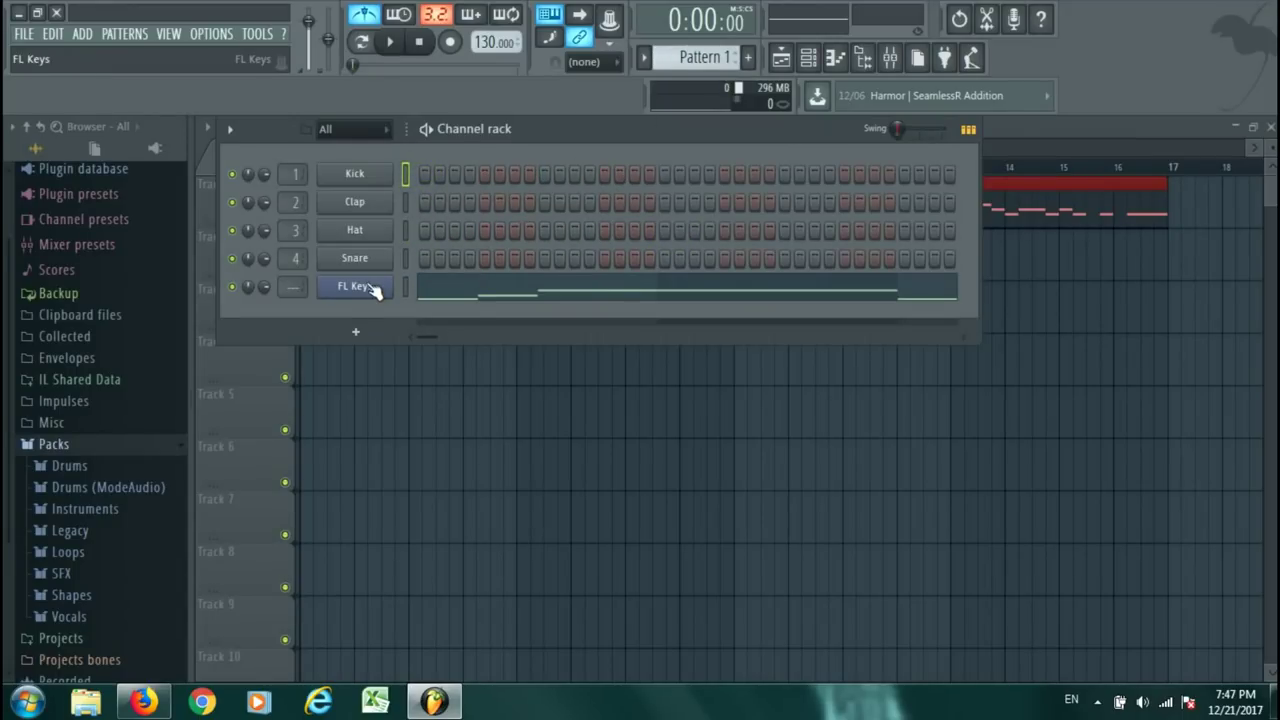
right_click(372, 288)
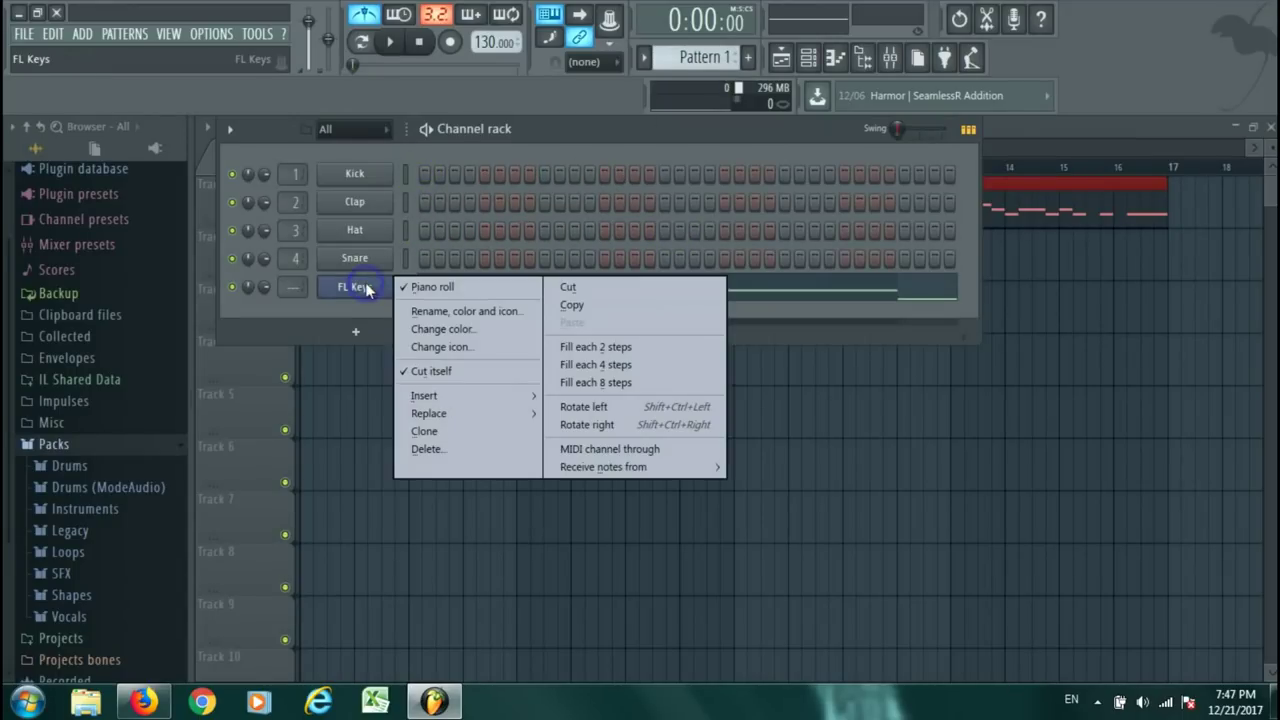
left_click(590, 305)
scroll(705, 57, "down", 1)
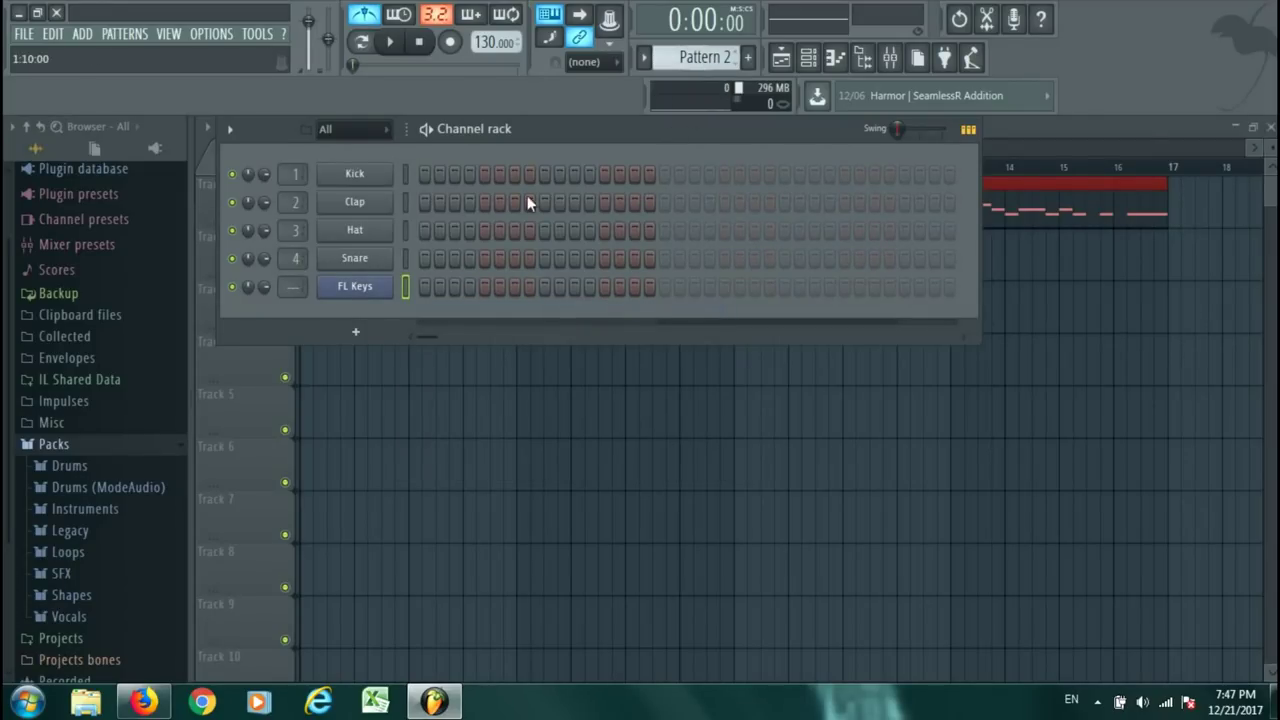
right_click(370, 288)
mouse_move(491, 294)
left_click(606, 328)
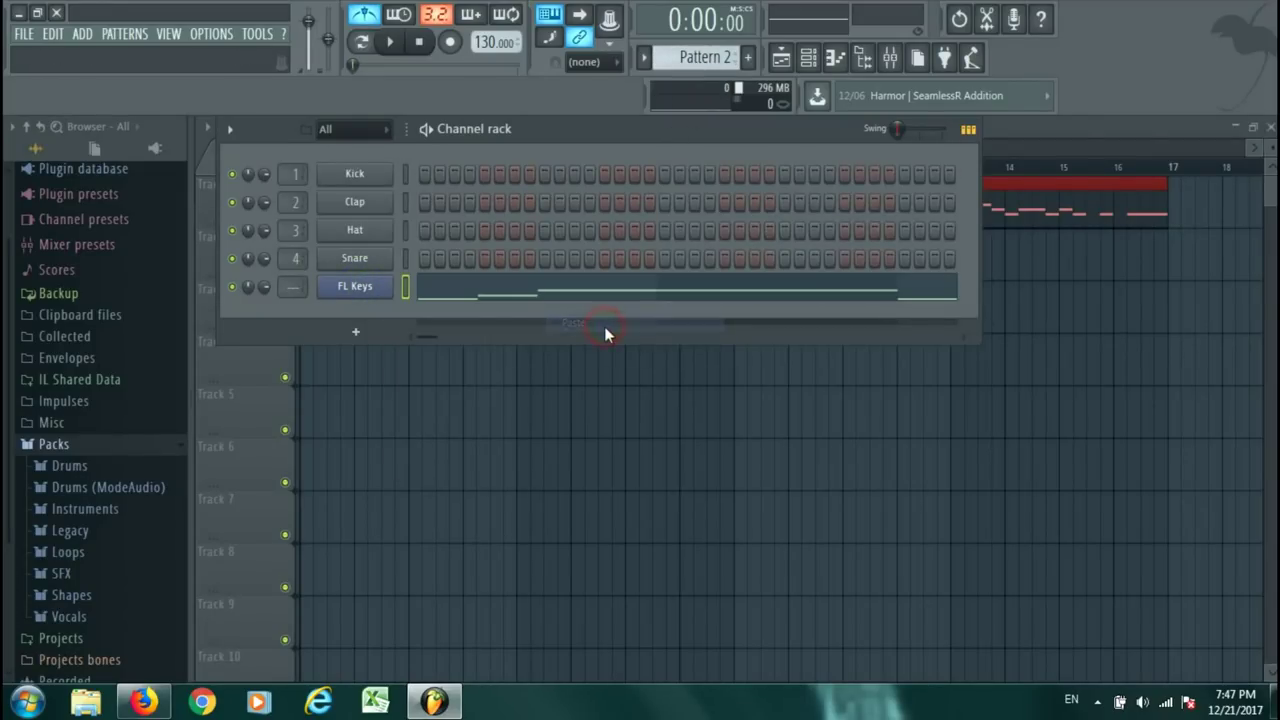
Open Pattern 2's FL Keys piano roll and play the melody in pattern mode from about bar 12.
left_click(619, 300)
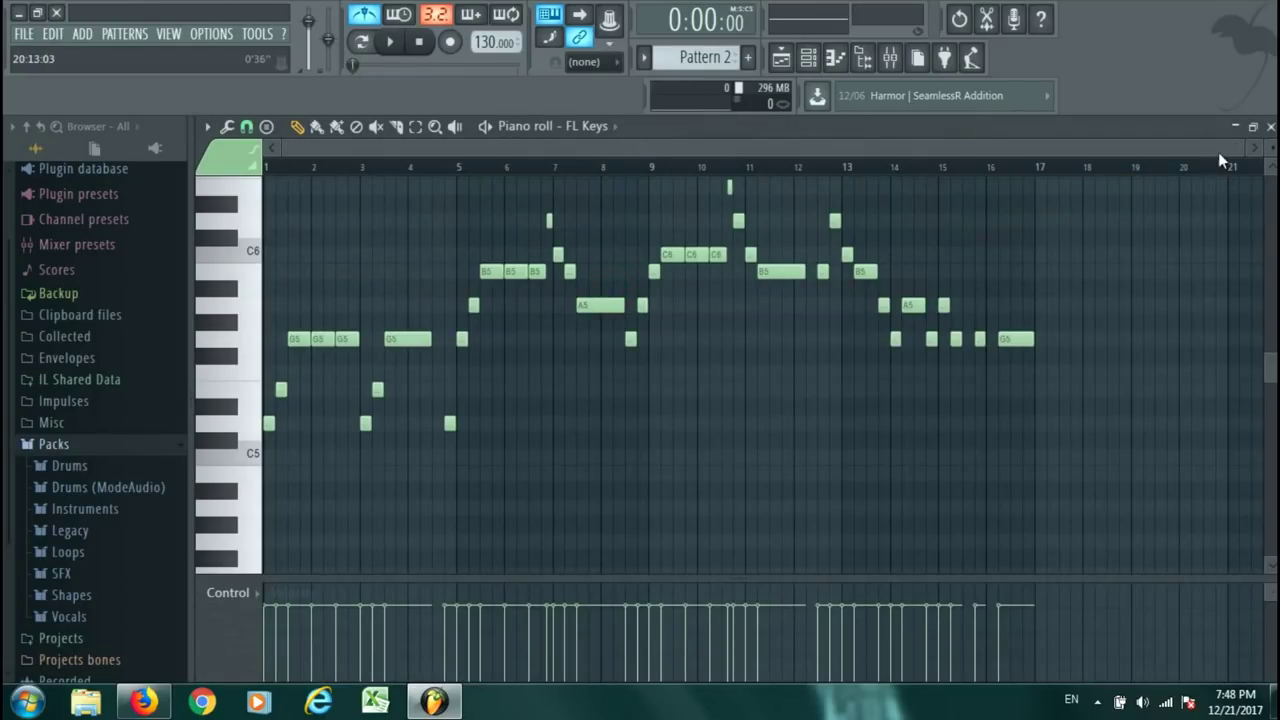
left_click(812, 171)
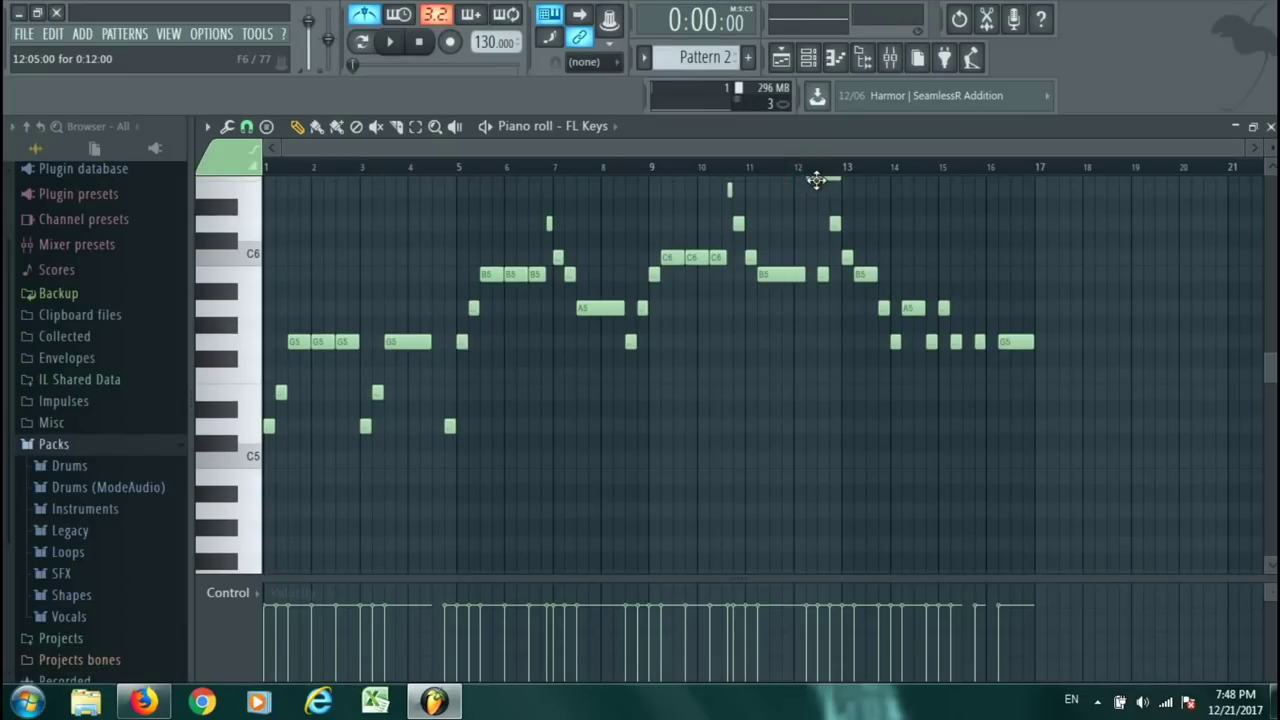
left_click(820, 181)
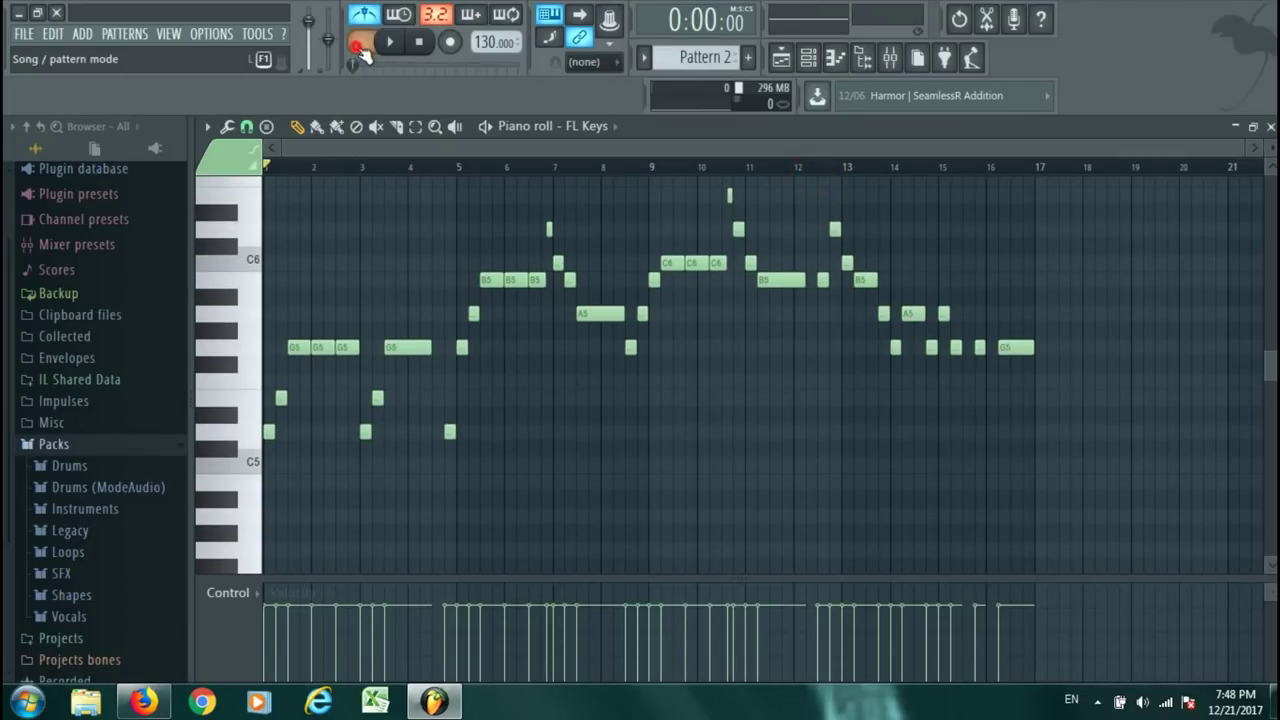
key("space")
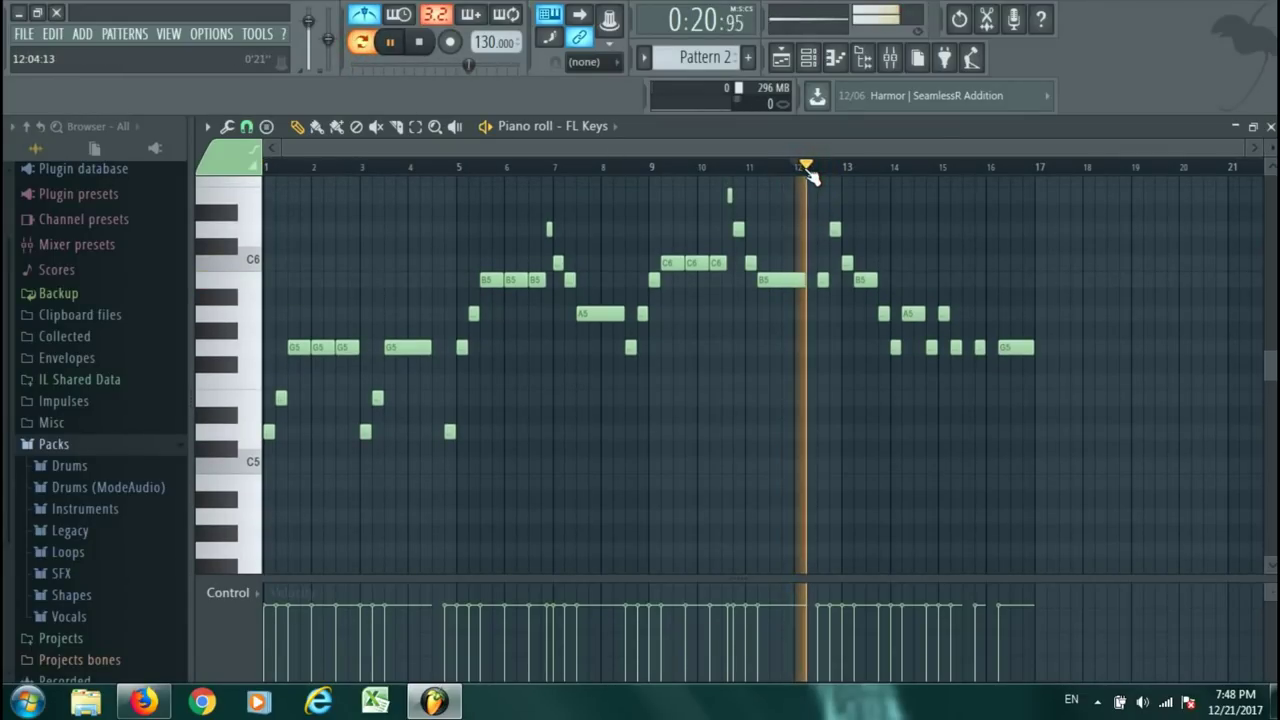
key("space")
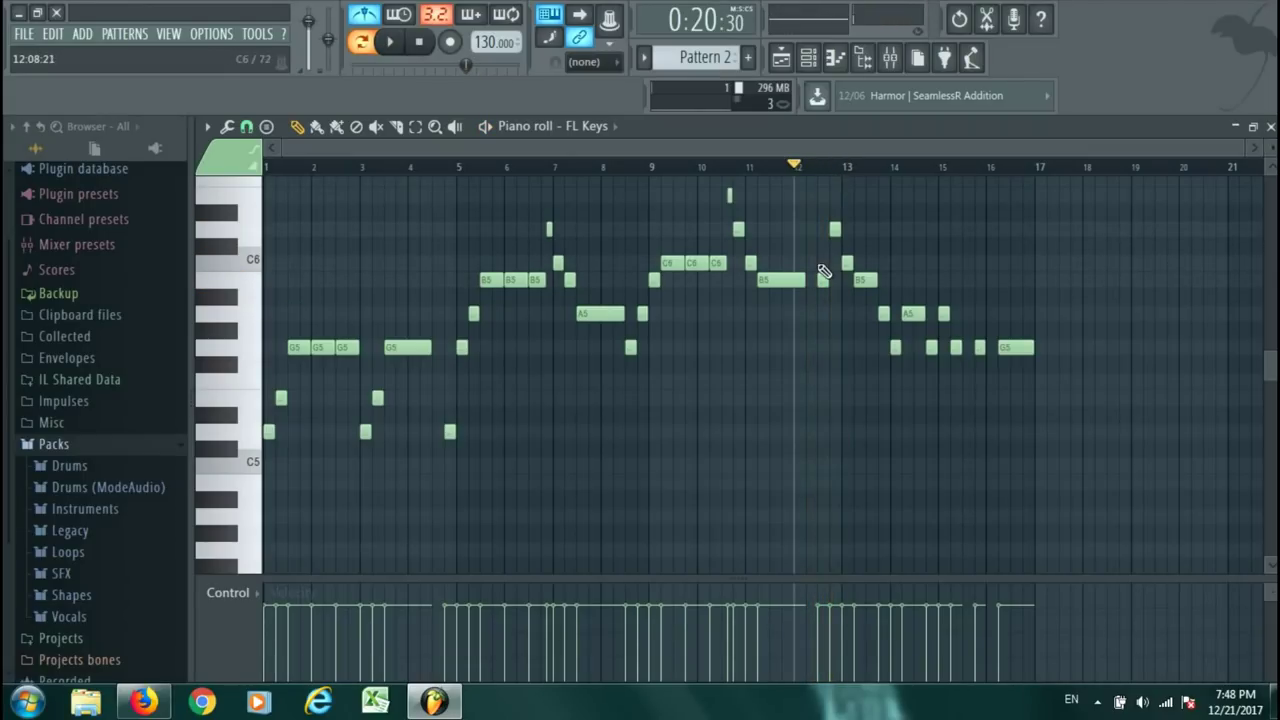
Delete all notes before the middle of bar 12 in Pattern 2, keeping only the closing phrase.
left_click_drag(805, 314, 250, 260)
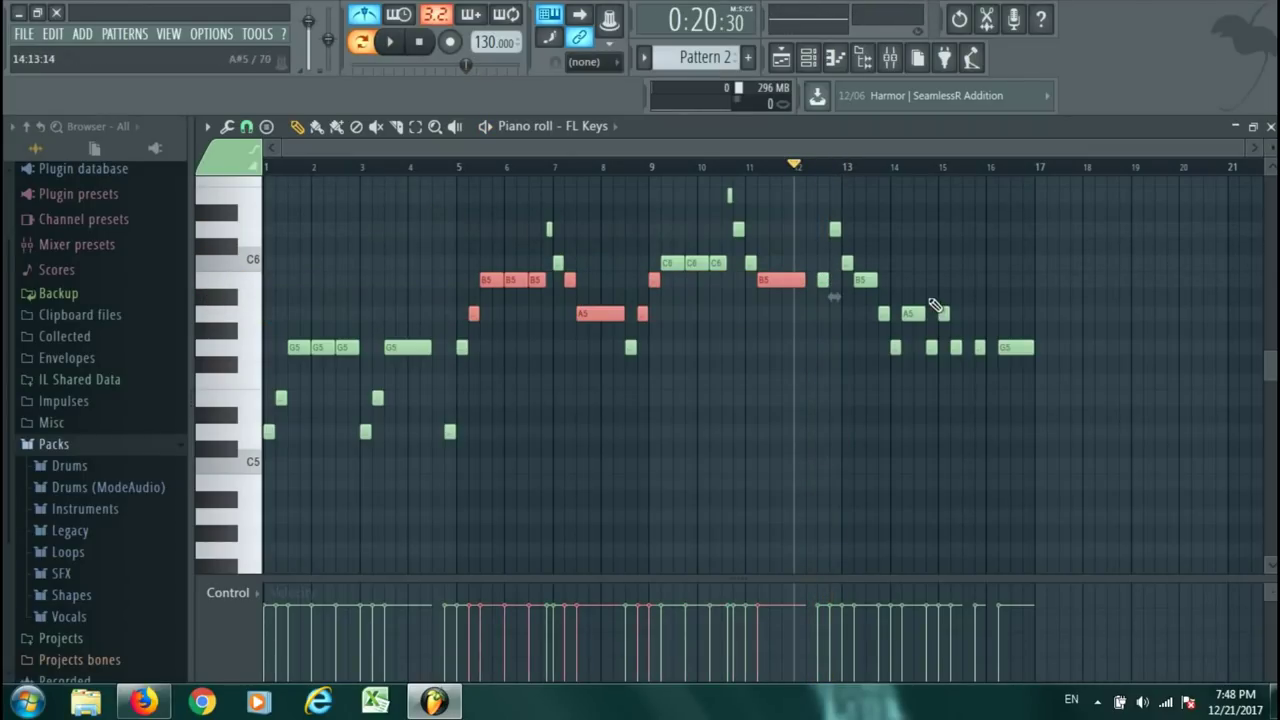
left_click_drag(803, 190, 239, 491)
key("Delete")
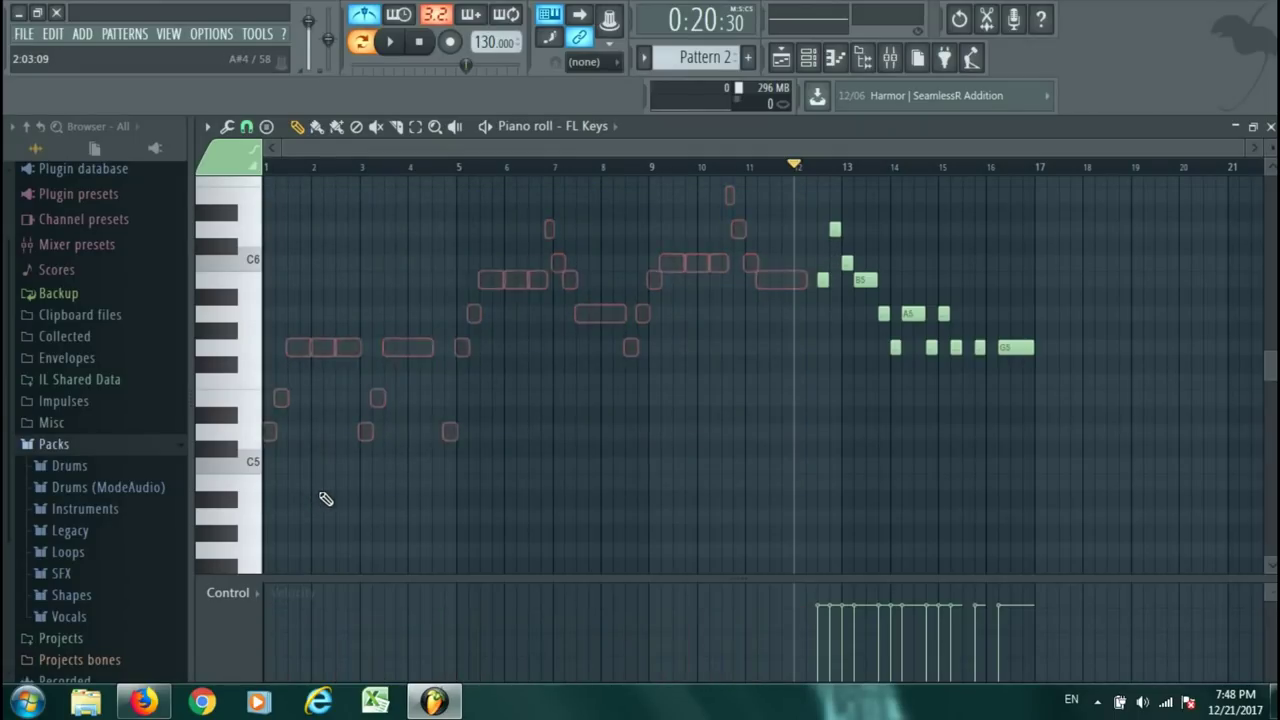
Move the remaining closing phrase of Pattern 2 to start at bar 1 and play it from the beginning.
left_click_drag(791, 190, 1126, 432)
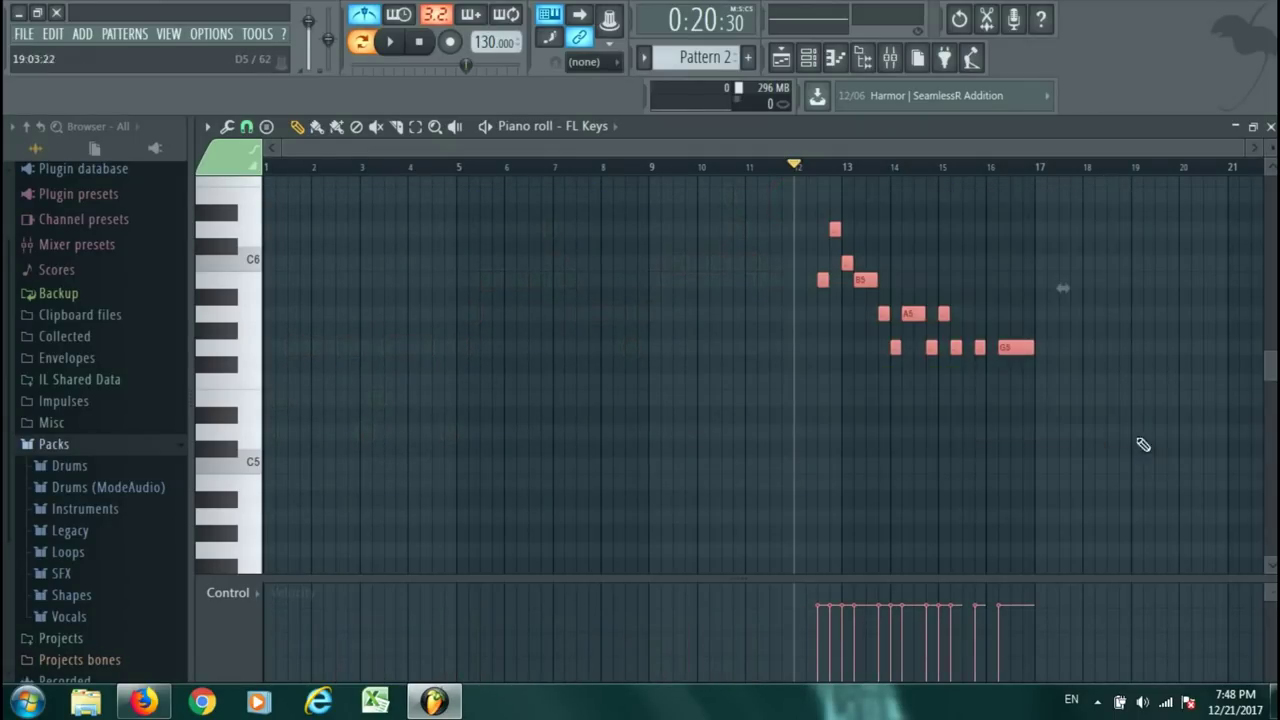
left_click_drag(821, 280, 265, 270)
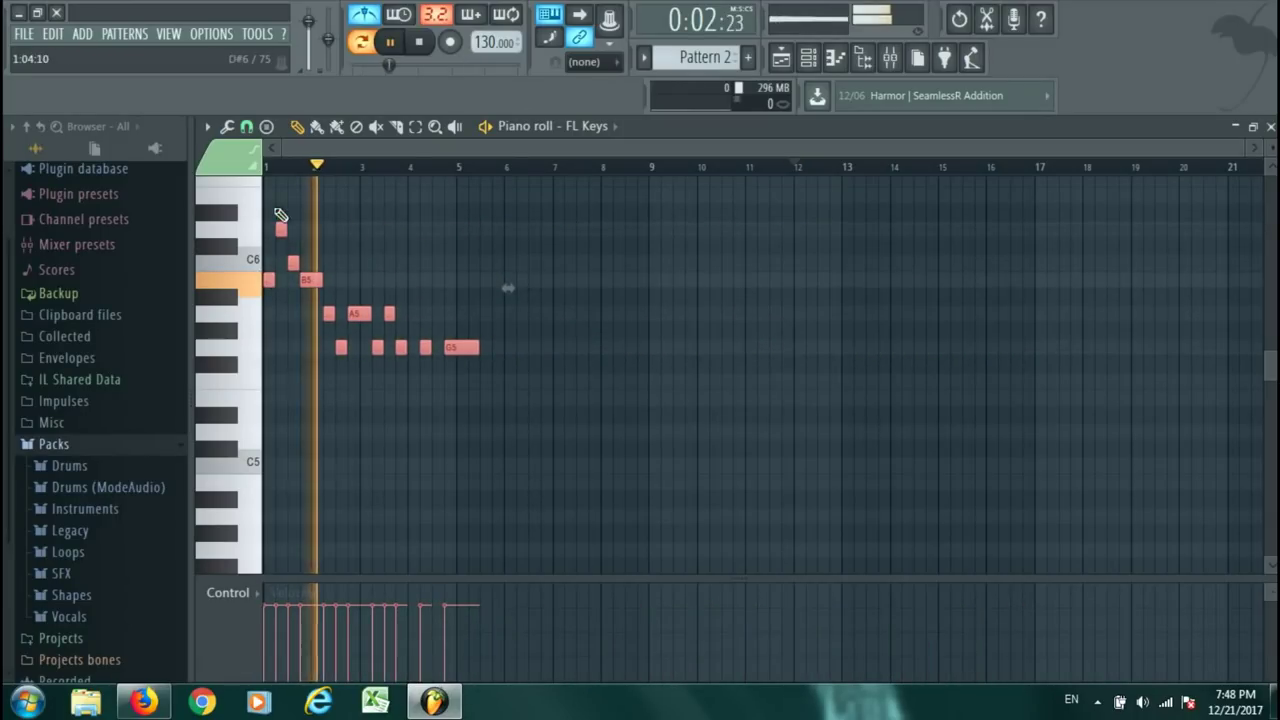
left_click(268, 170)
key("space")
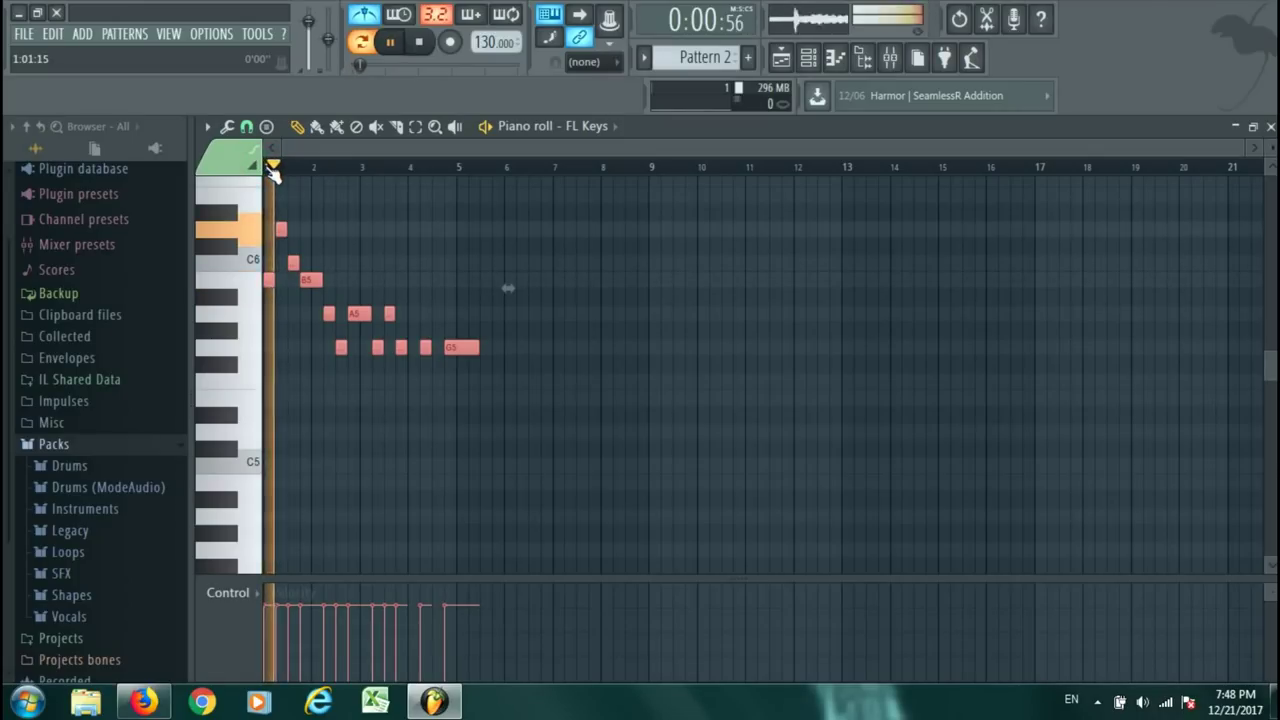
key("space")
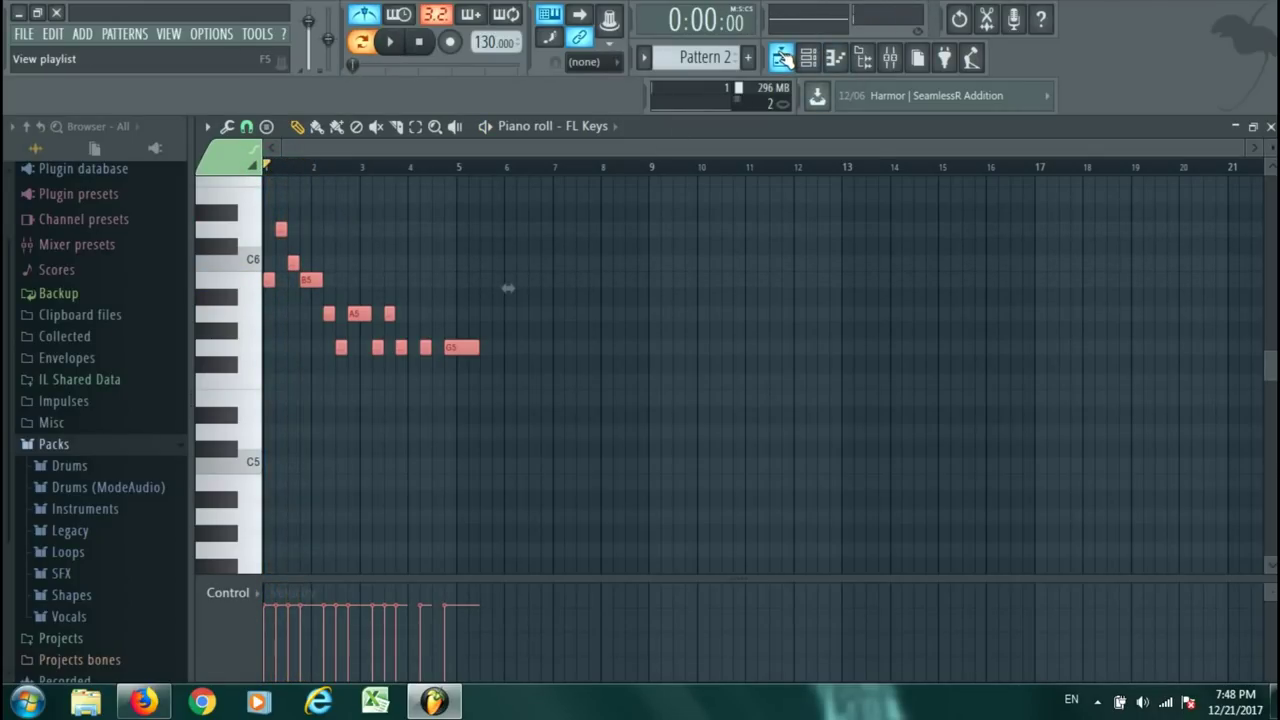
Move the Pattern 1 clip to start at bar 6 in the Playlist and place Pattern 2 at bar 1 of Track 2.
left_click(781, 57)
left_click(620, 195)
left_click_drag(659, 197, 820, 217)
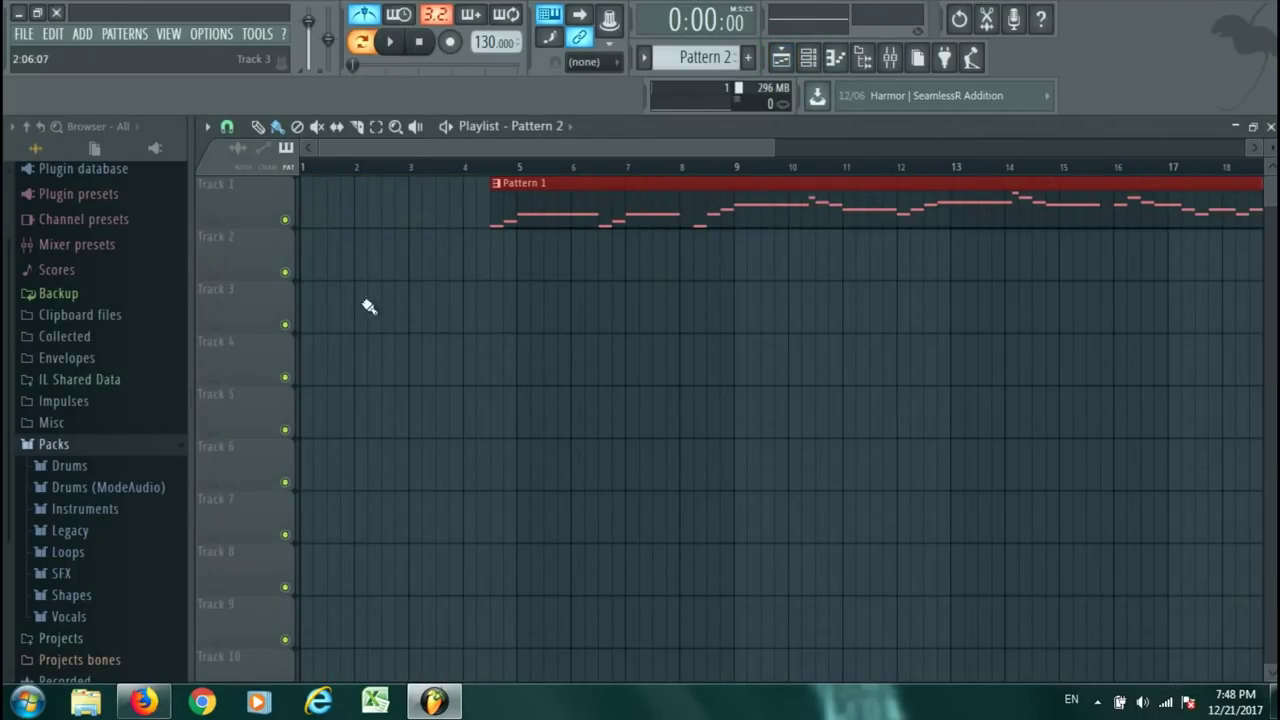
left_click(311, 276)
left_click_drag(562, 208, 650, 217)
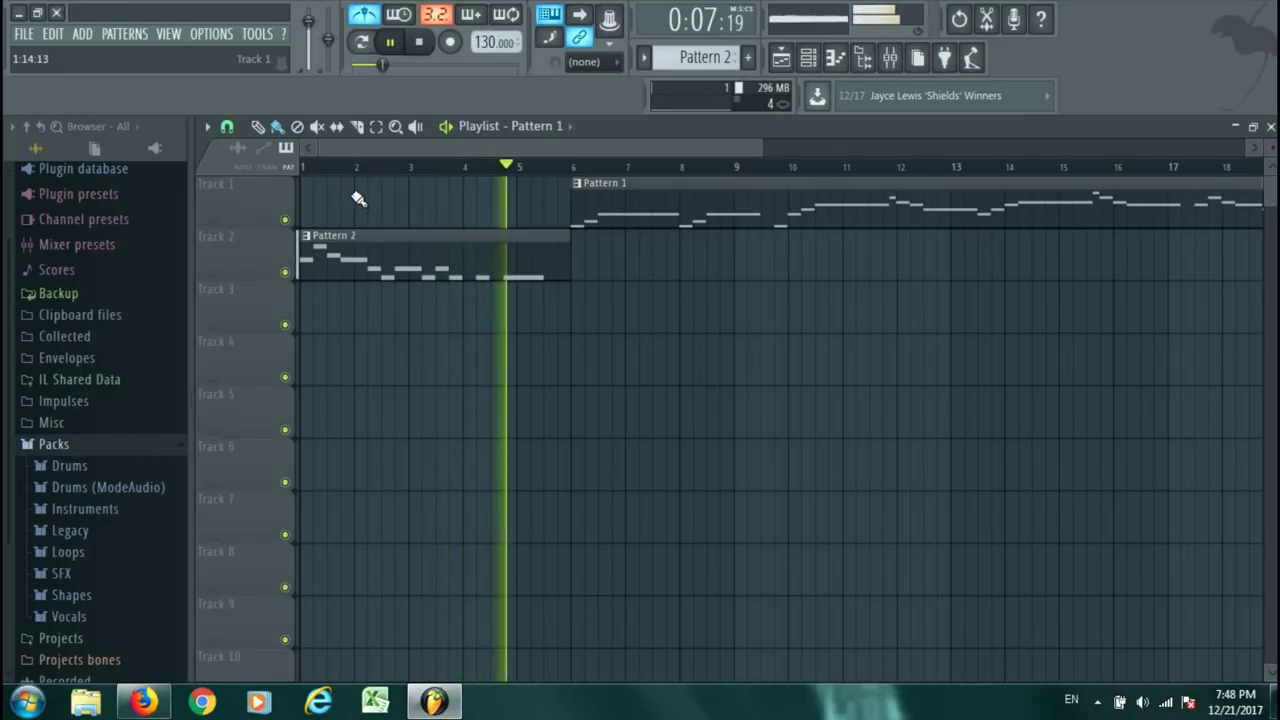
Shift the Pattern 1 clip earlier to start one beat into bar 5, and play the transition from Pattern 2.
key("space")
left_click_drag(620, 214, 533, 213)
left_click(489, 168)
key("space")
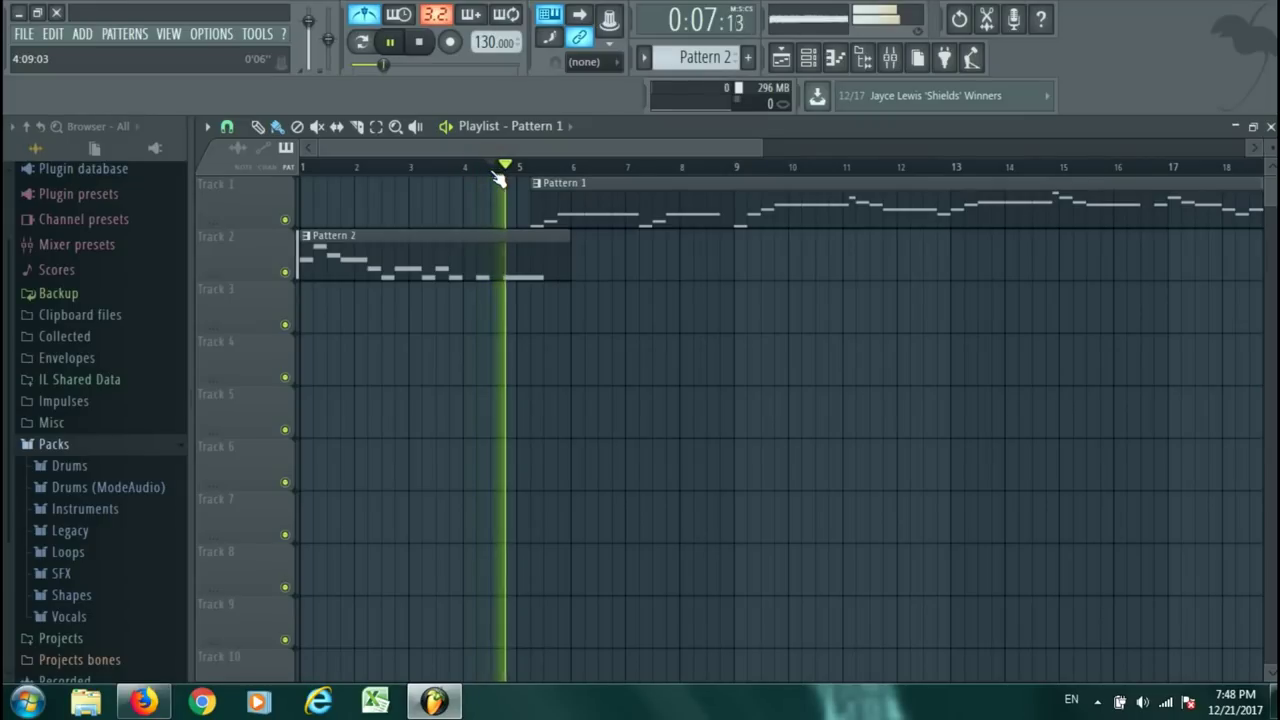
left_click(415, 167)
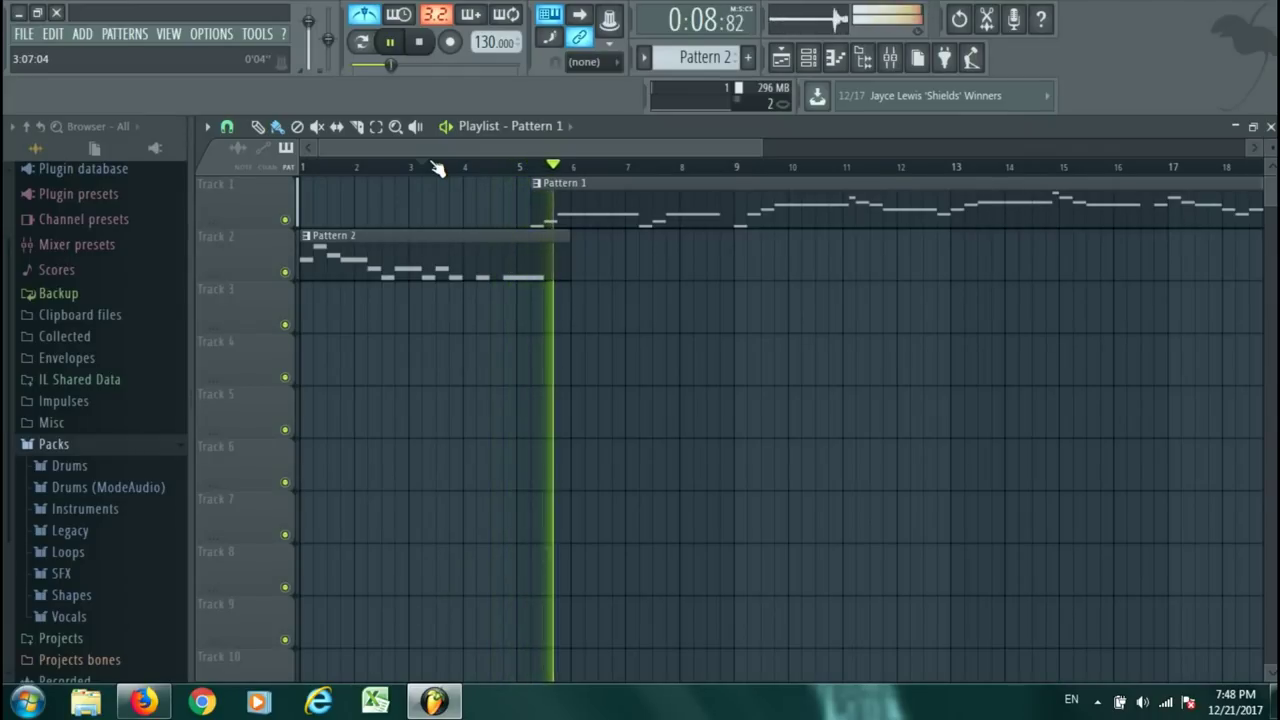
Stop the playback, paste the copied melody into the FL Keys channel of Pattern 3, and open its piano roll.
left_click_drag(757, 149, 997, 173)
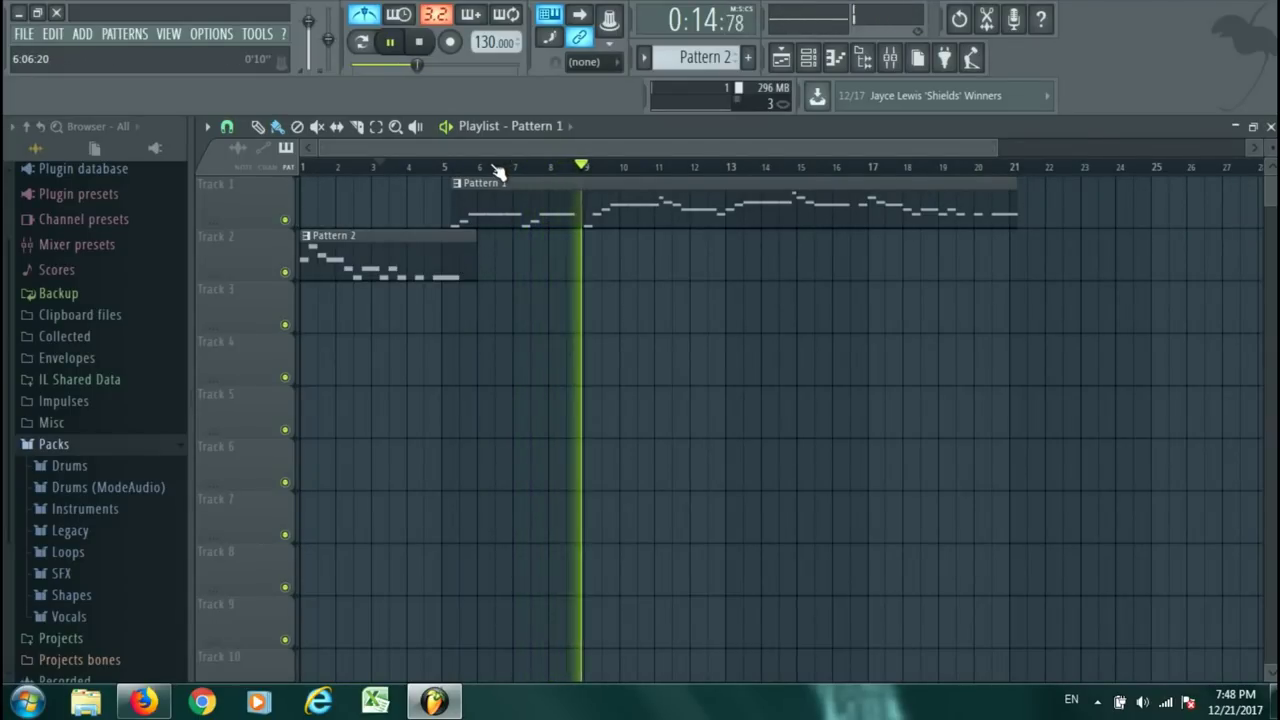
left_click_drag(997, 153, 1151, 153)
key("space")
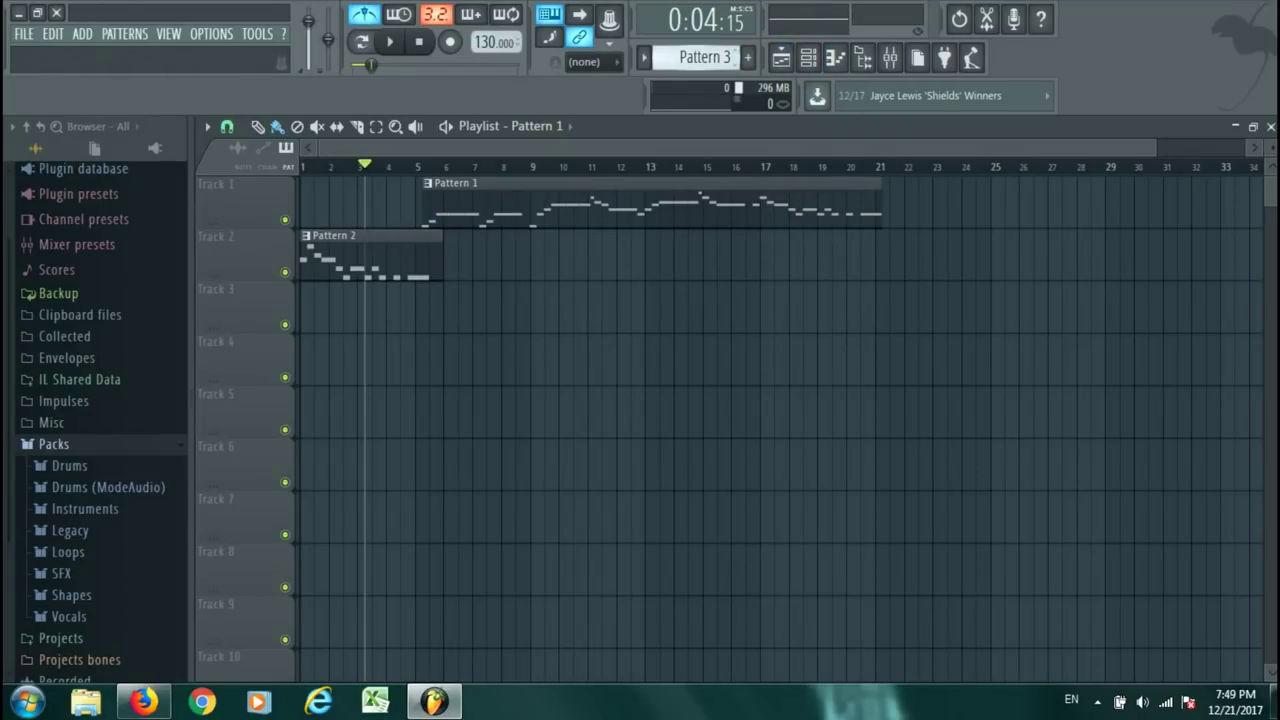
left_click(807, 59)
right_click(372, 288)
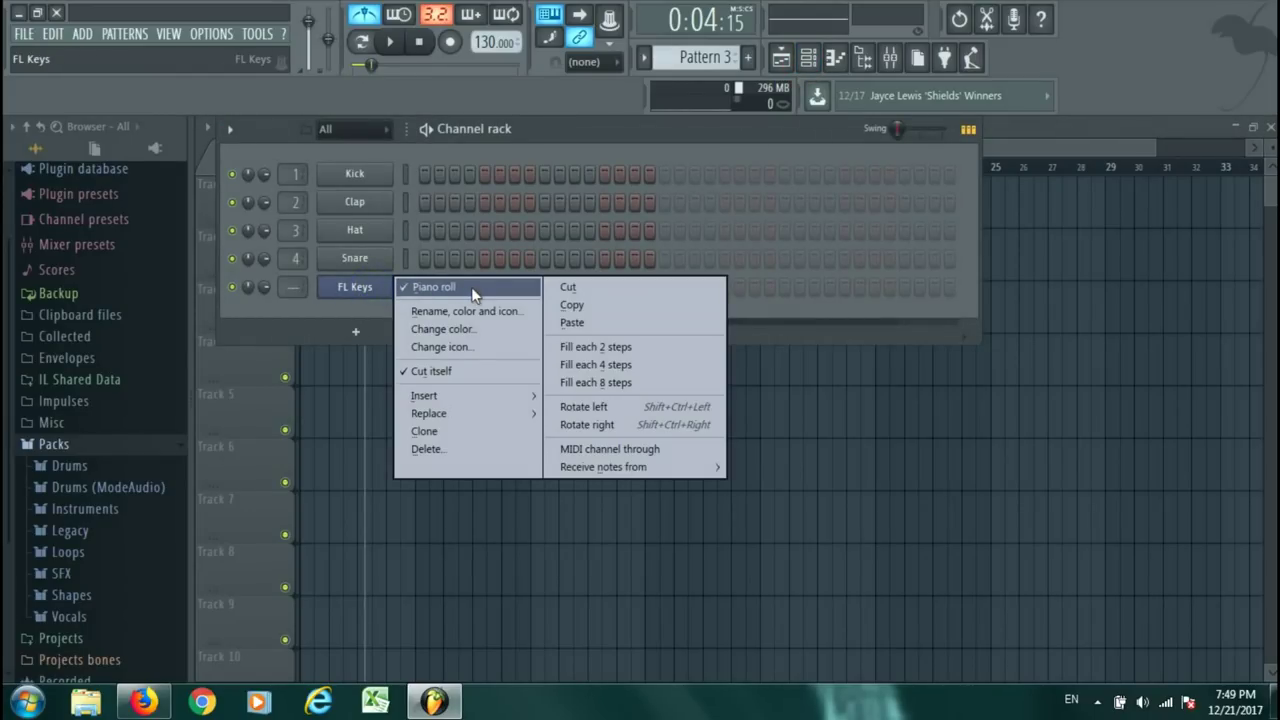
left_click(604, 321)
left_click(655, 290)
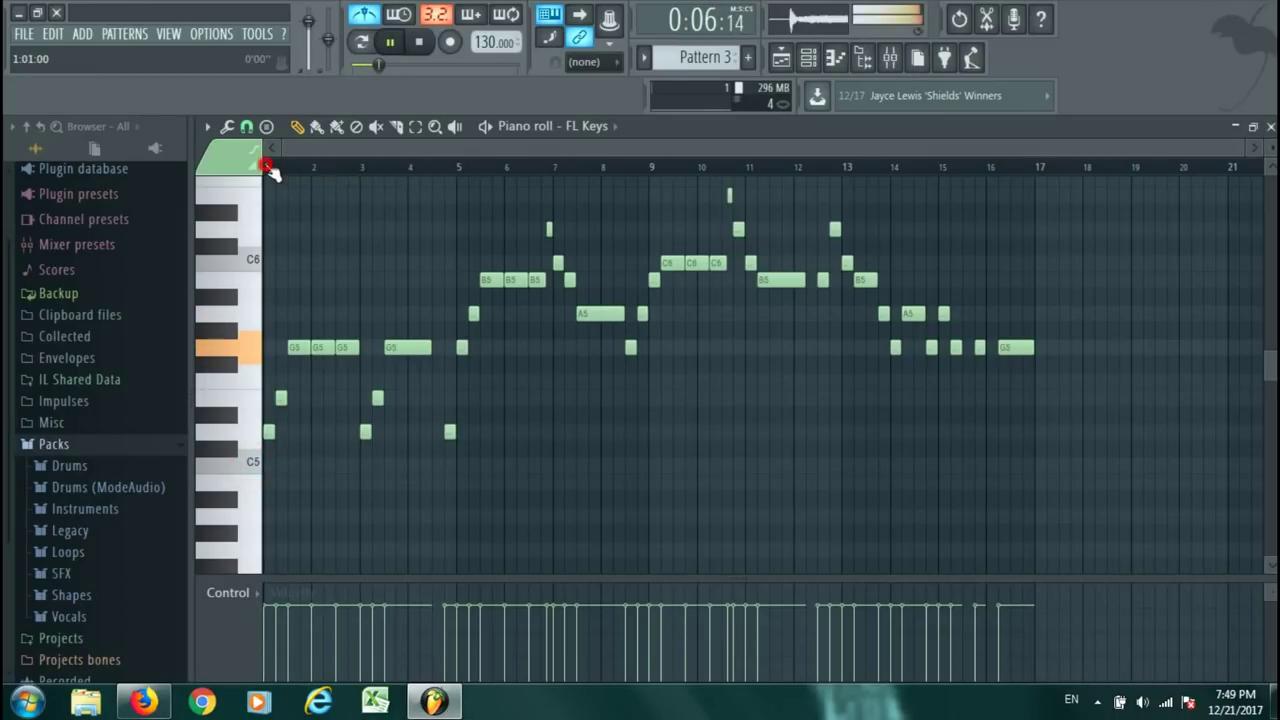
Switch playback to pattern mode and play the Pattern 3 melody from the beginning.
left_click(362, 42)
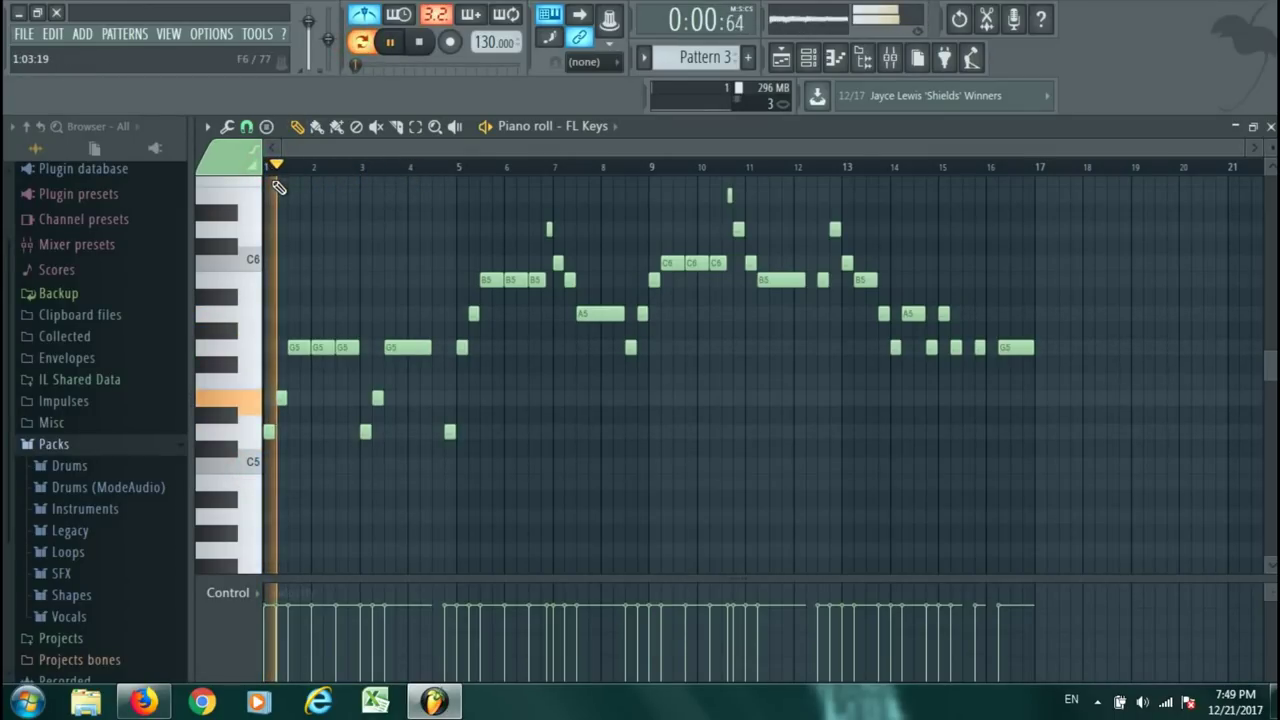
key("space")
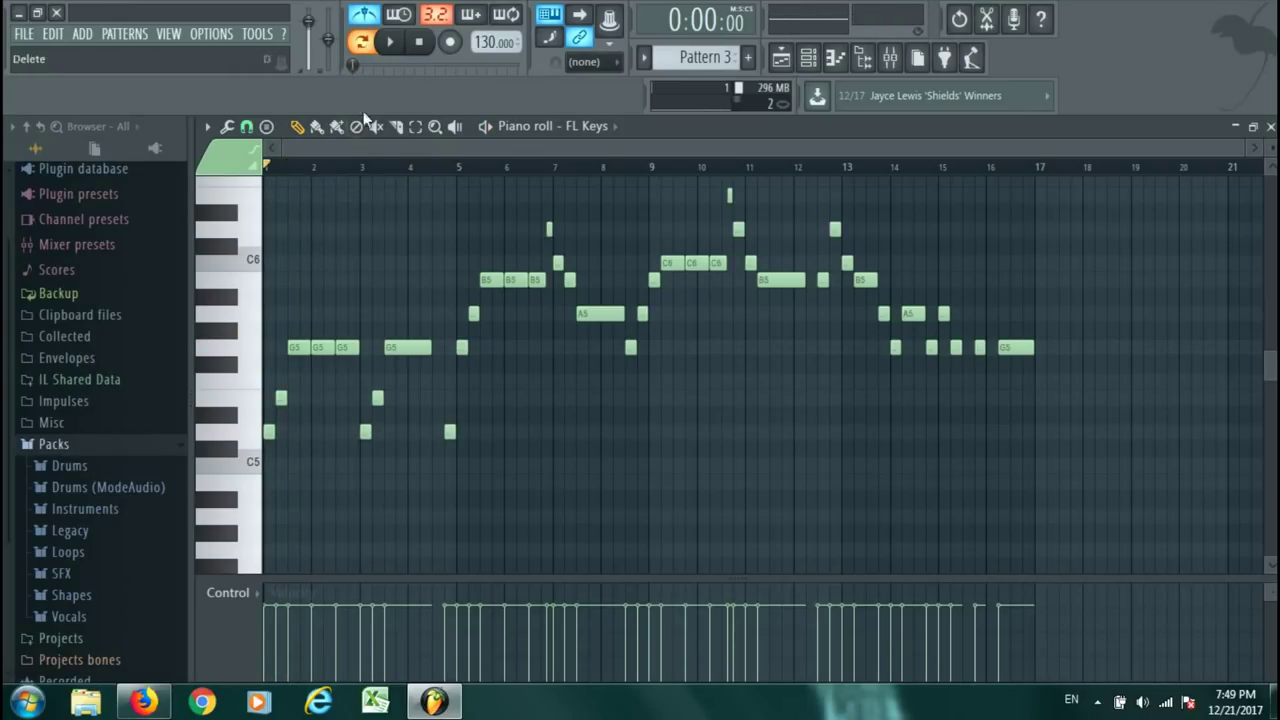
scroll(1234, 366, "down", 1)
key("space")
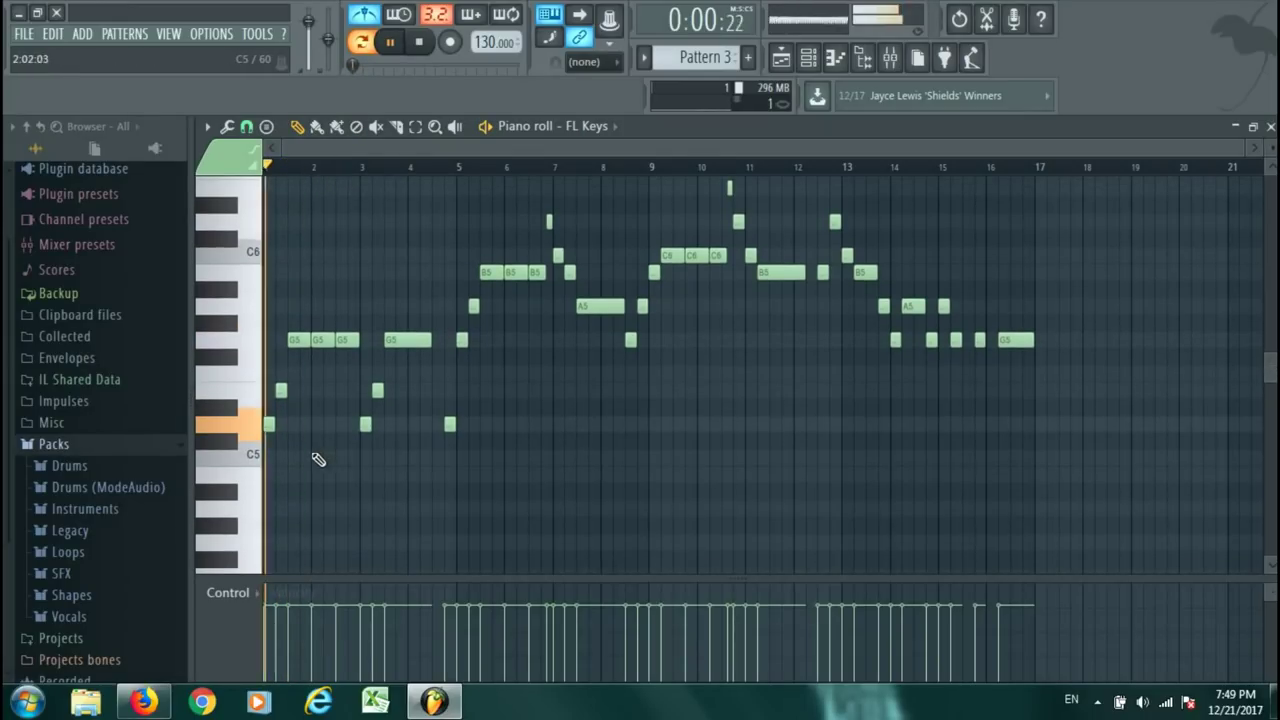
Add two G4 notes, from the middle of bar 1 to bar 3 and the middle of bar 3 to bar 5, and play them.
key("space")
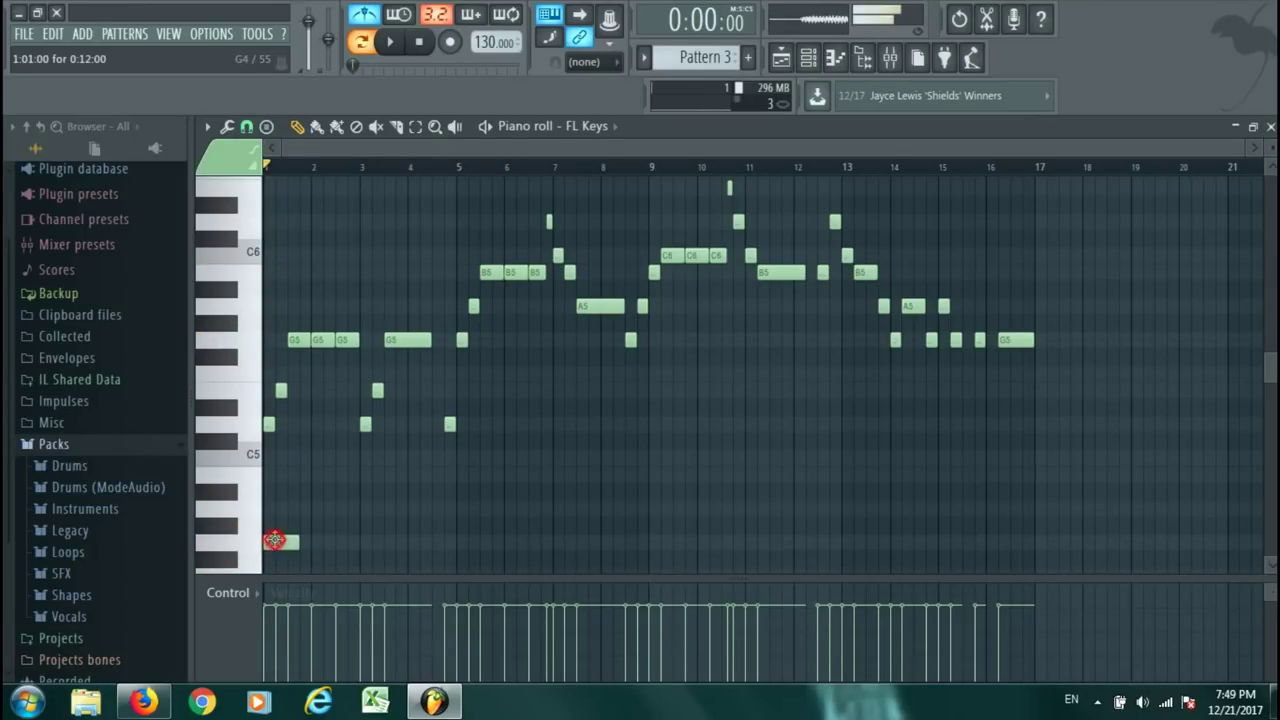
key("space")
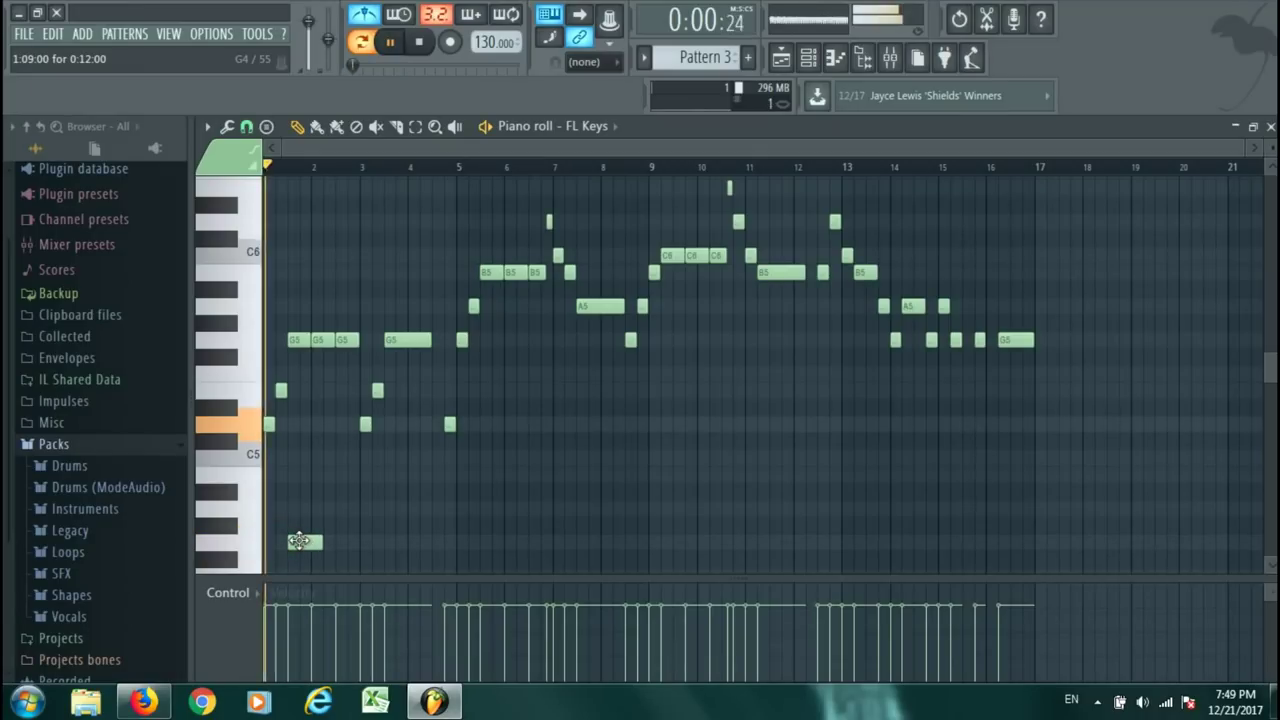
left_click_drag(322, 548, 359, 548)
key("space")
left_click(392, 546)
key("space")
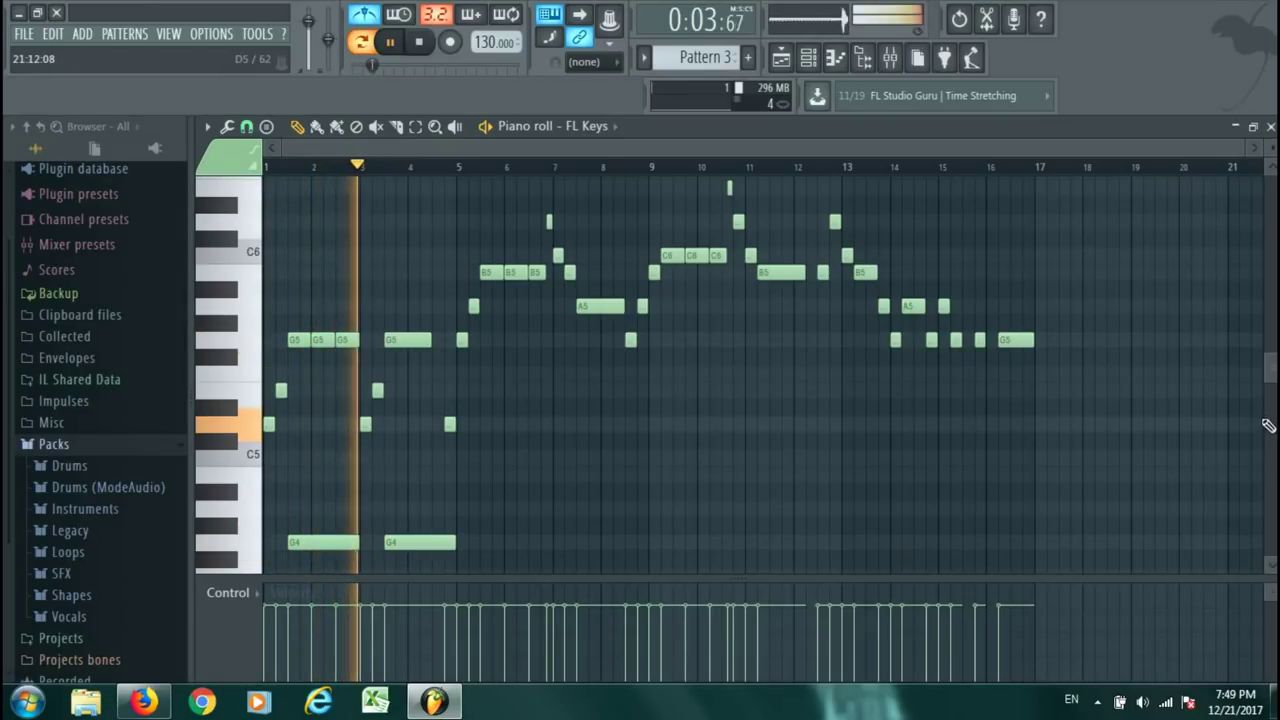
Add a B4 note from the middle of bar 5, ending together with the third B5 note in bar 6.
left_click_drag(1270, 372, 1273, 388)
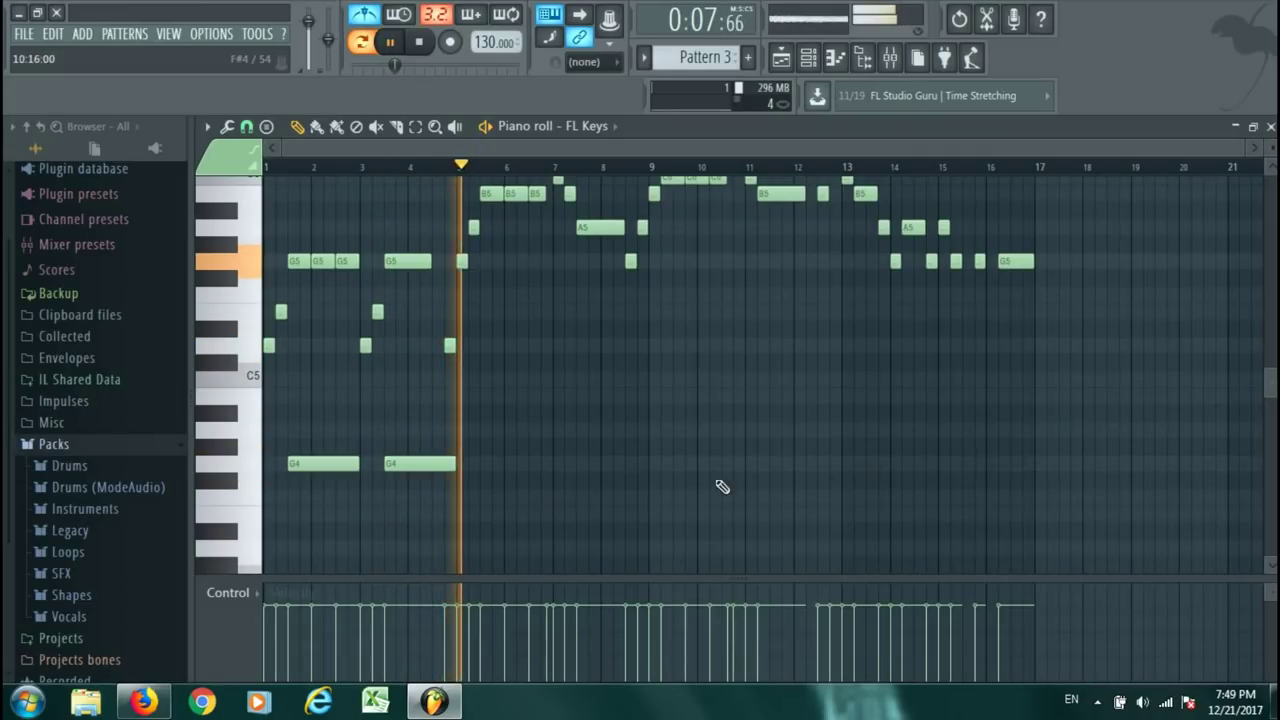
key("space")
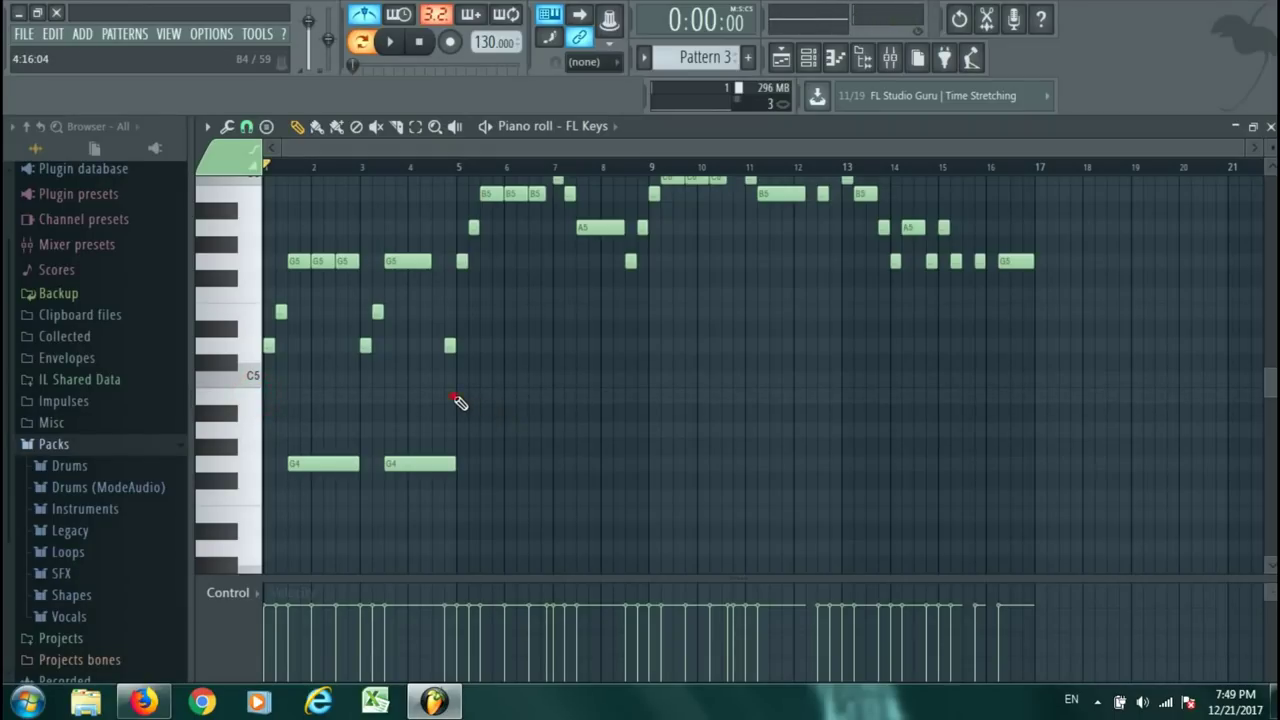
key("space")
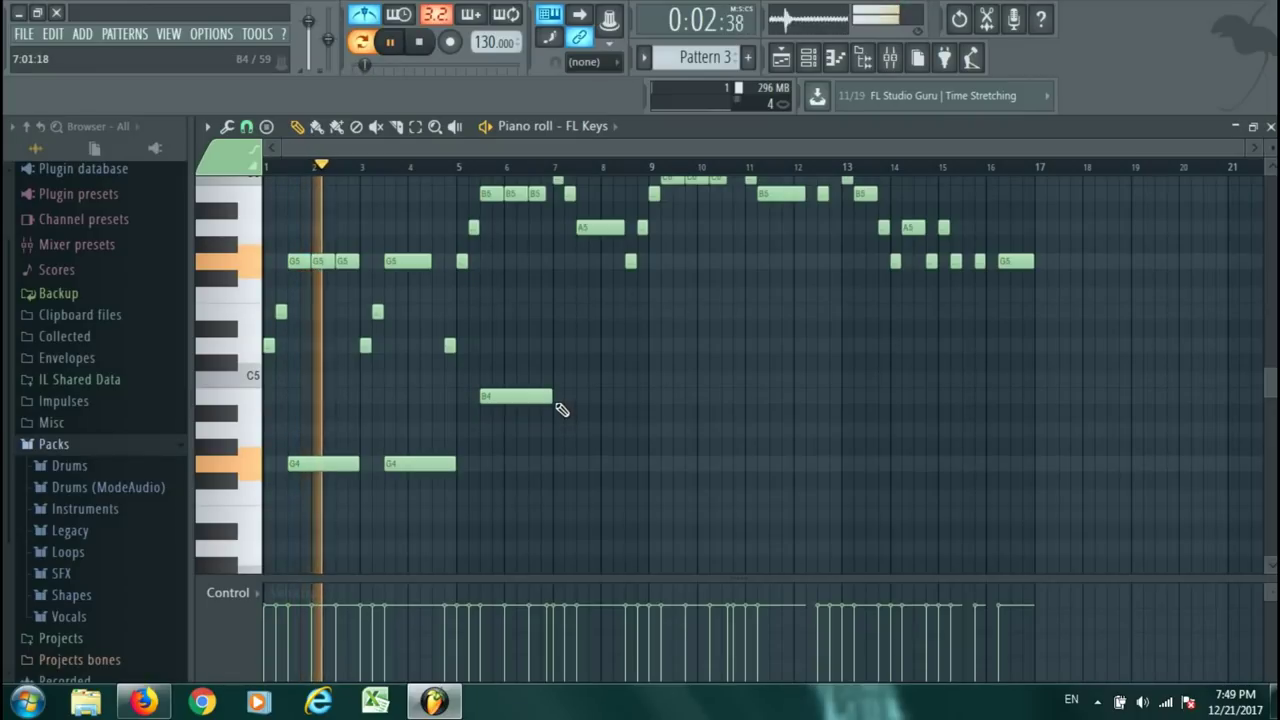
left_click_drag(546, 400, 536, 400)
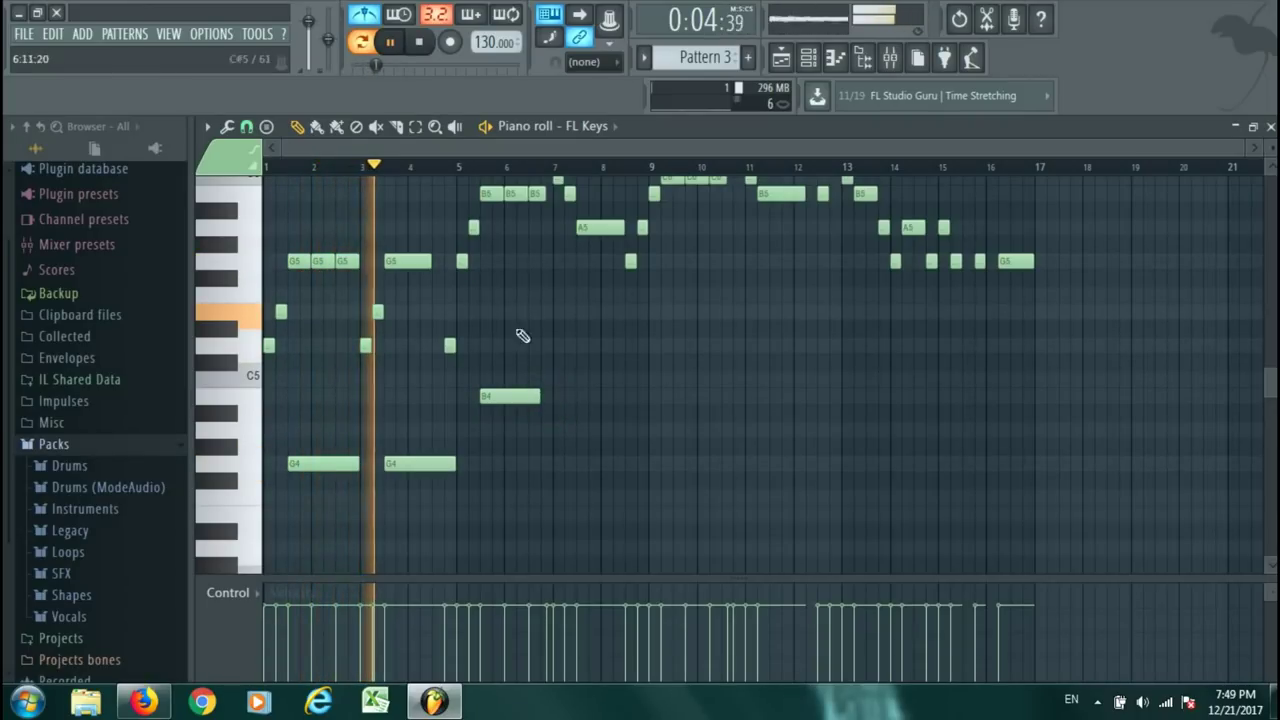
left_click_drag(1247, 152, 892, 178)
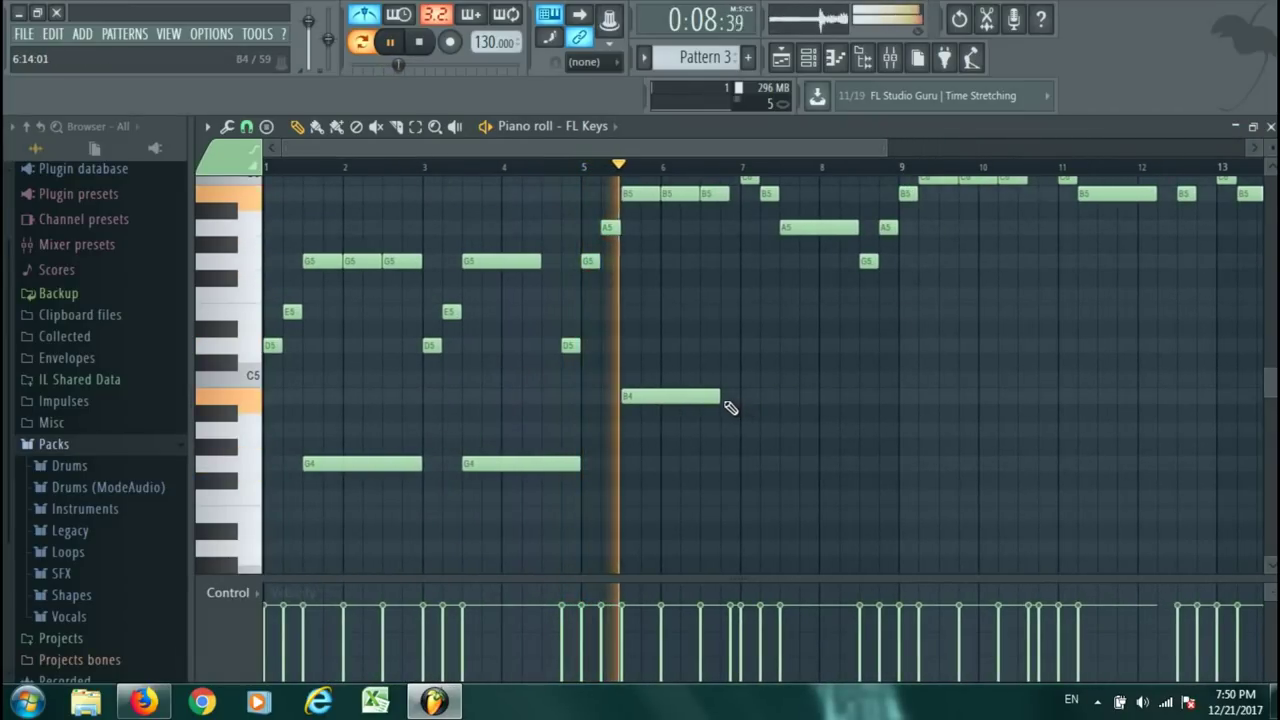
left_click_drag(719, 396, 722, 397)
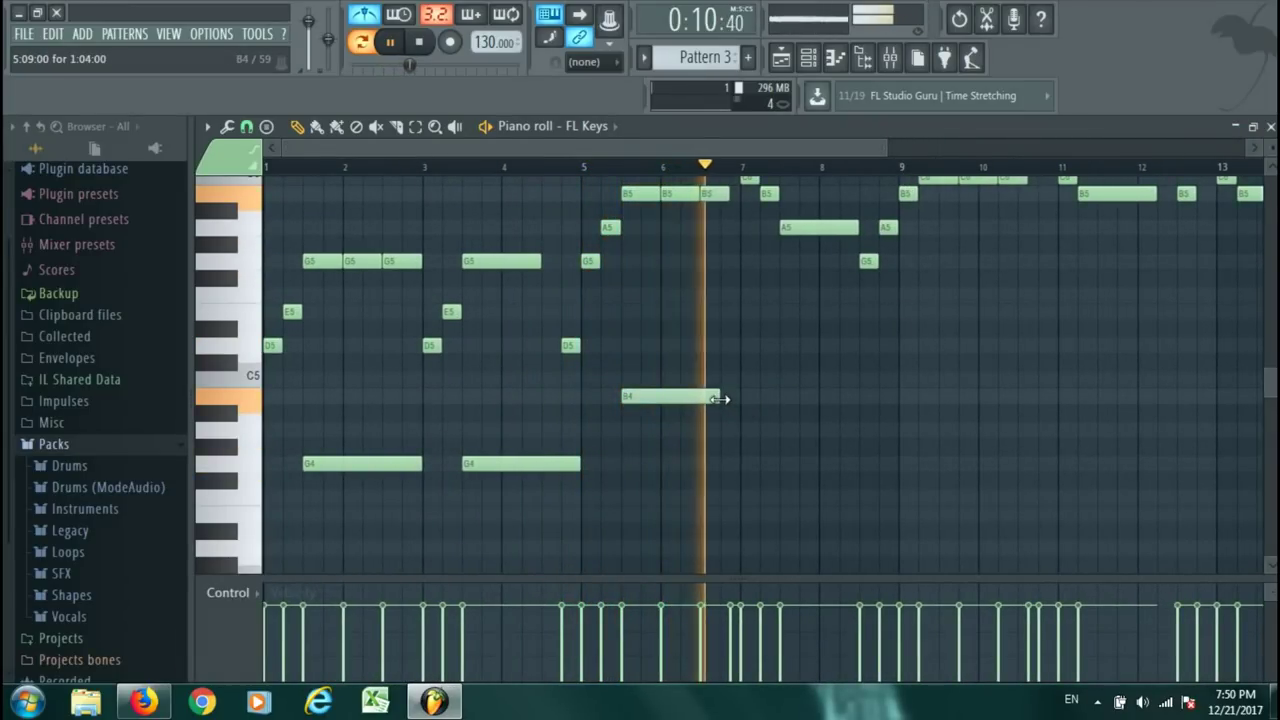
key("space")
left_click_drag(884, 147, 768, 147)
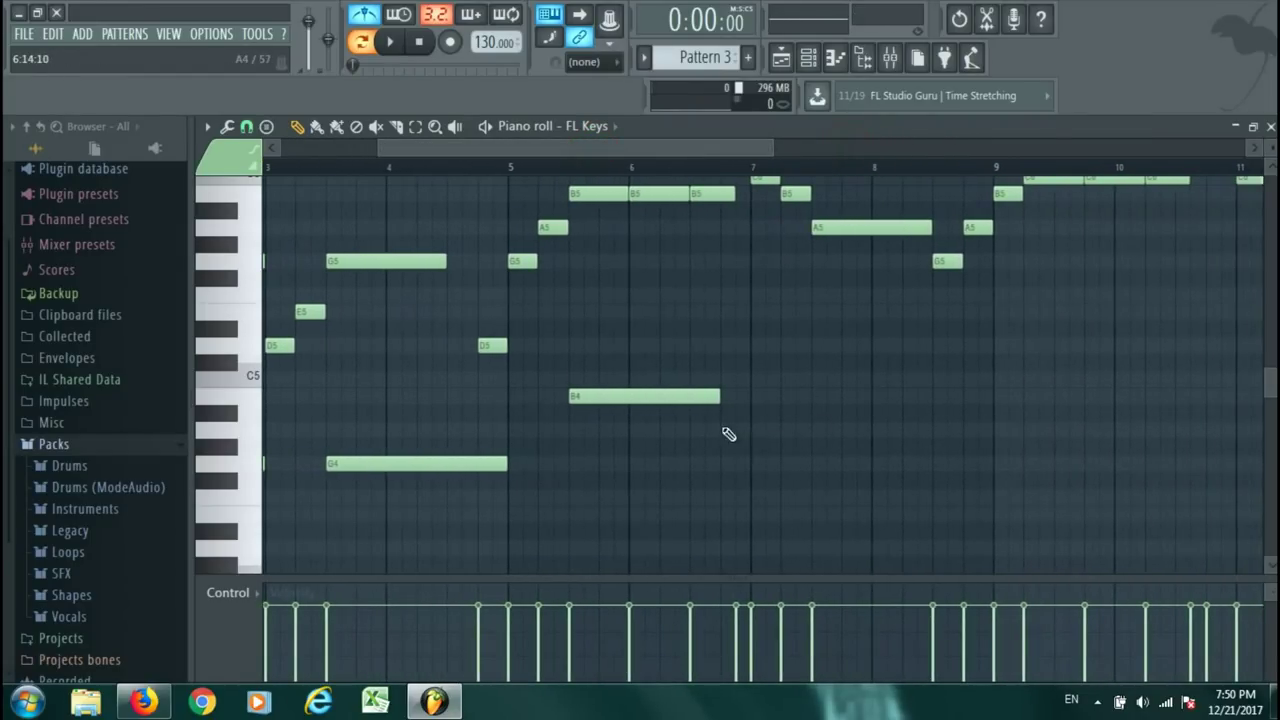
left_click(720, 166)
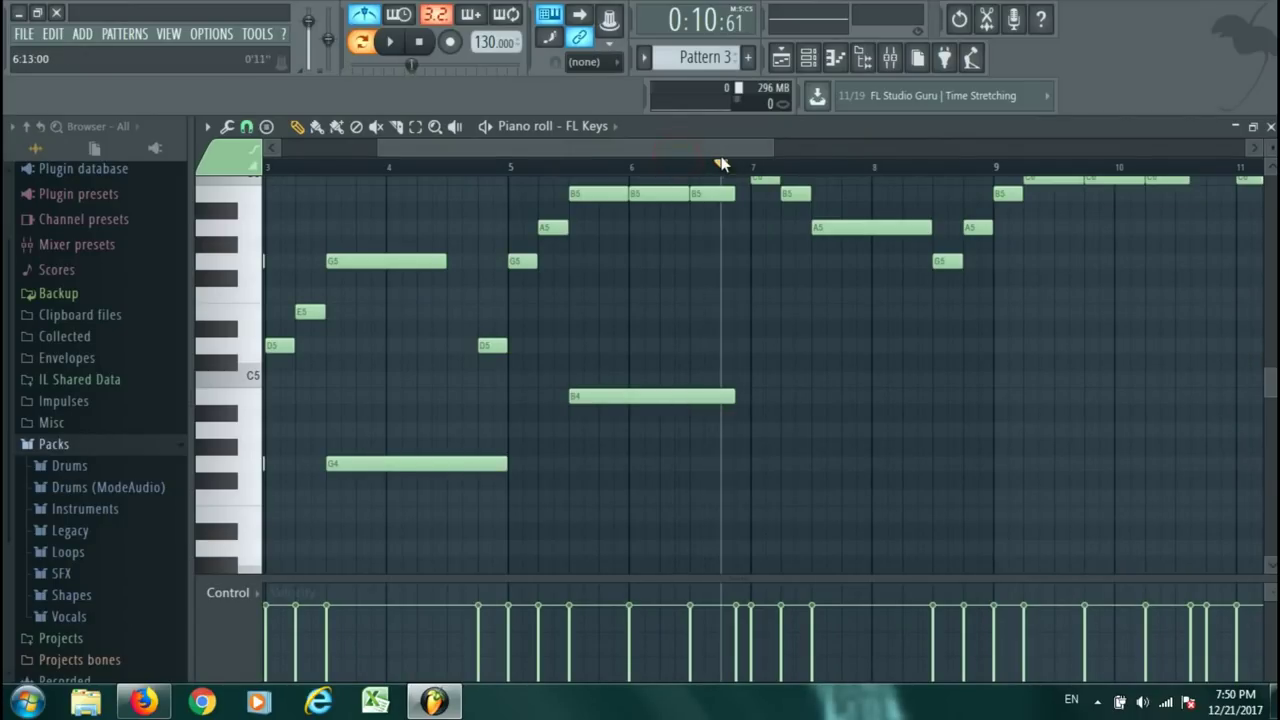
Add one-bar notes A4, C5 and B4 an octave below the melody notes starting in bars 7, 9 and 11.
left_click_drag(746, 148, 809, 153)
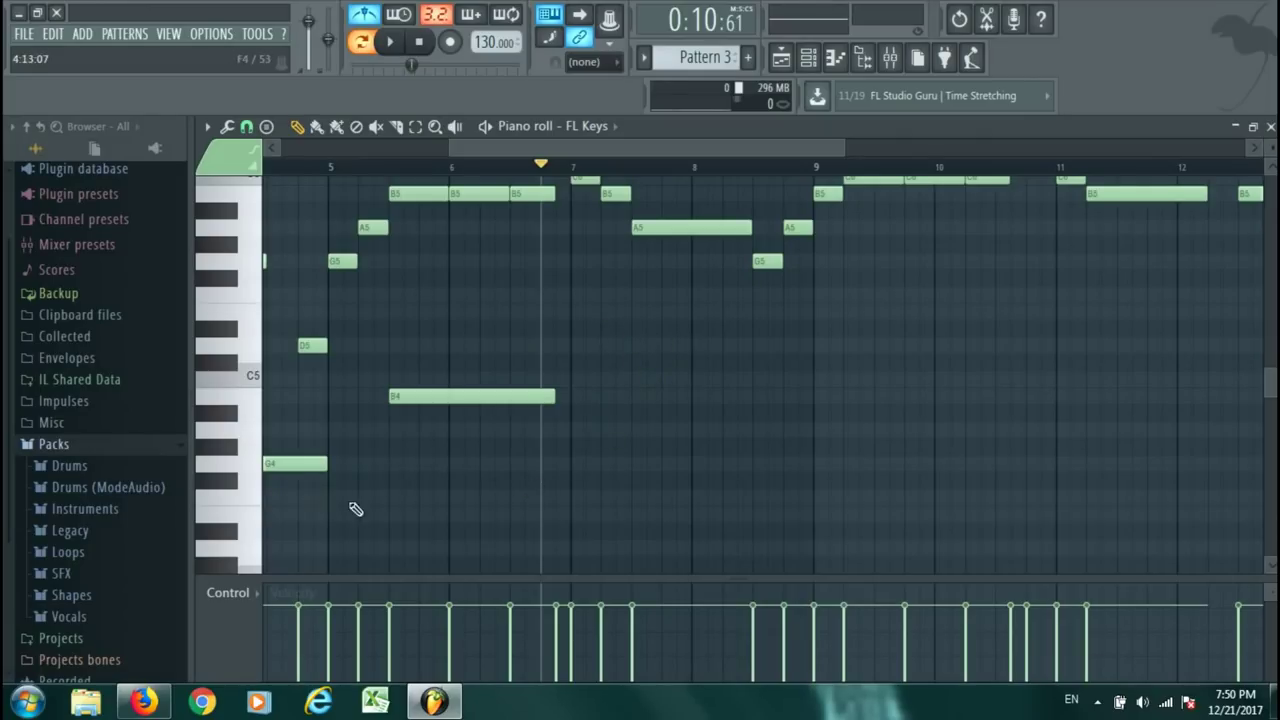
left_click_drag(678, 414, 684, 440)
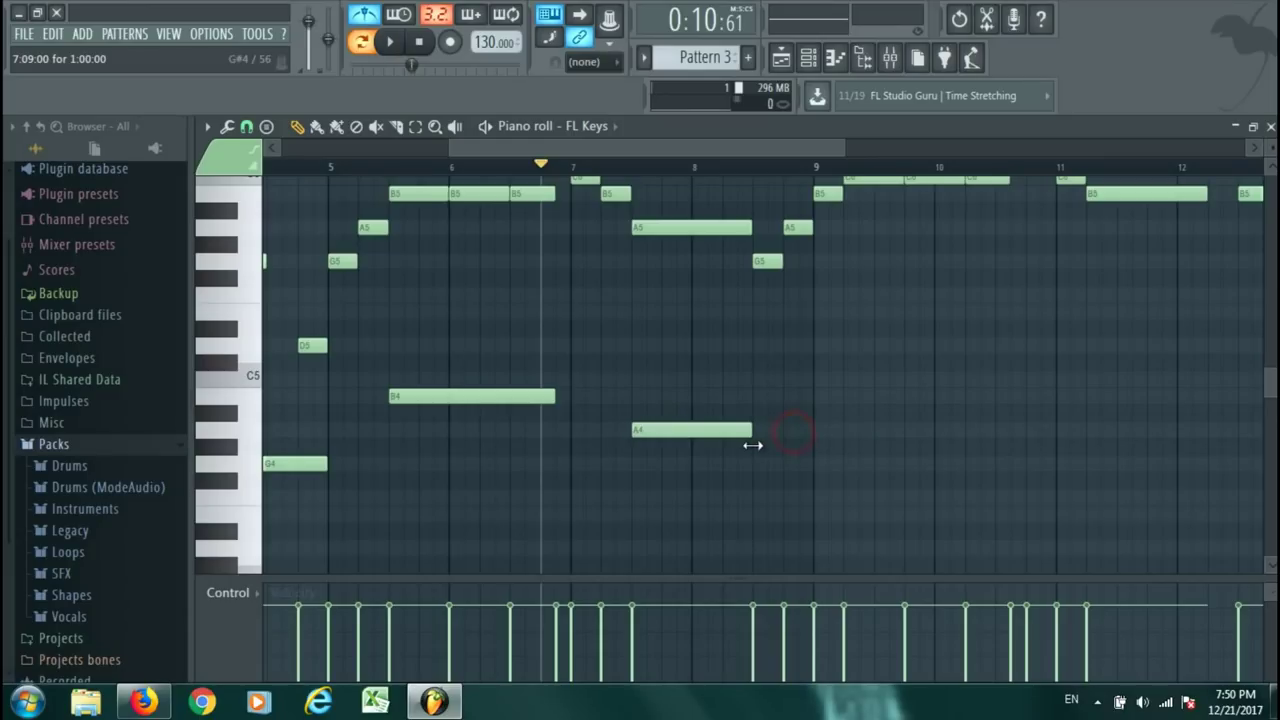
scroll(837, 149, "right", 2)
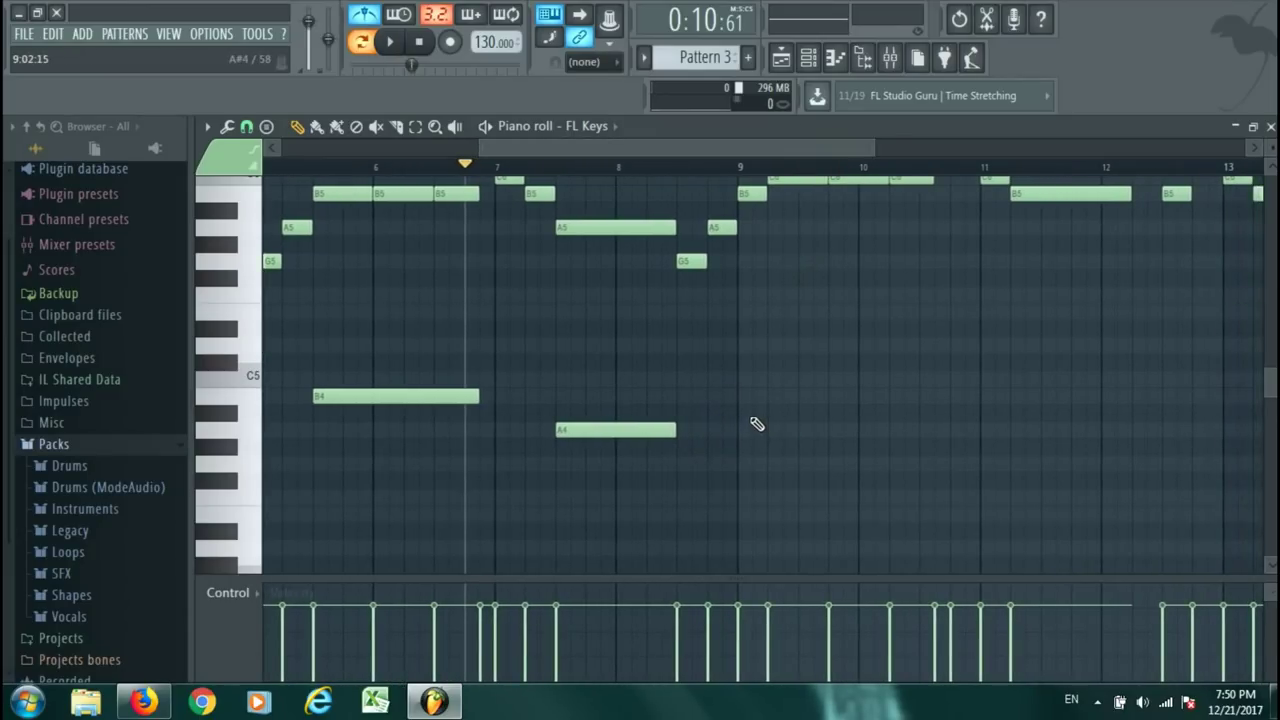
scroll(777, 395, "up", 1)
mouse_move(776, 480)
left_mouse_down()
mouse_move(800, 449)
mouse_move(790, 538)
mouse_move(793, 420)
mouse_move(801, 427)
left_mouse_up()
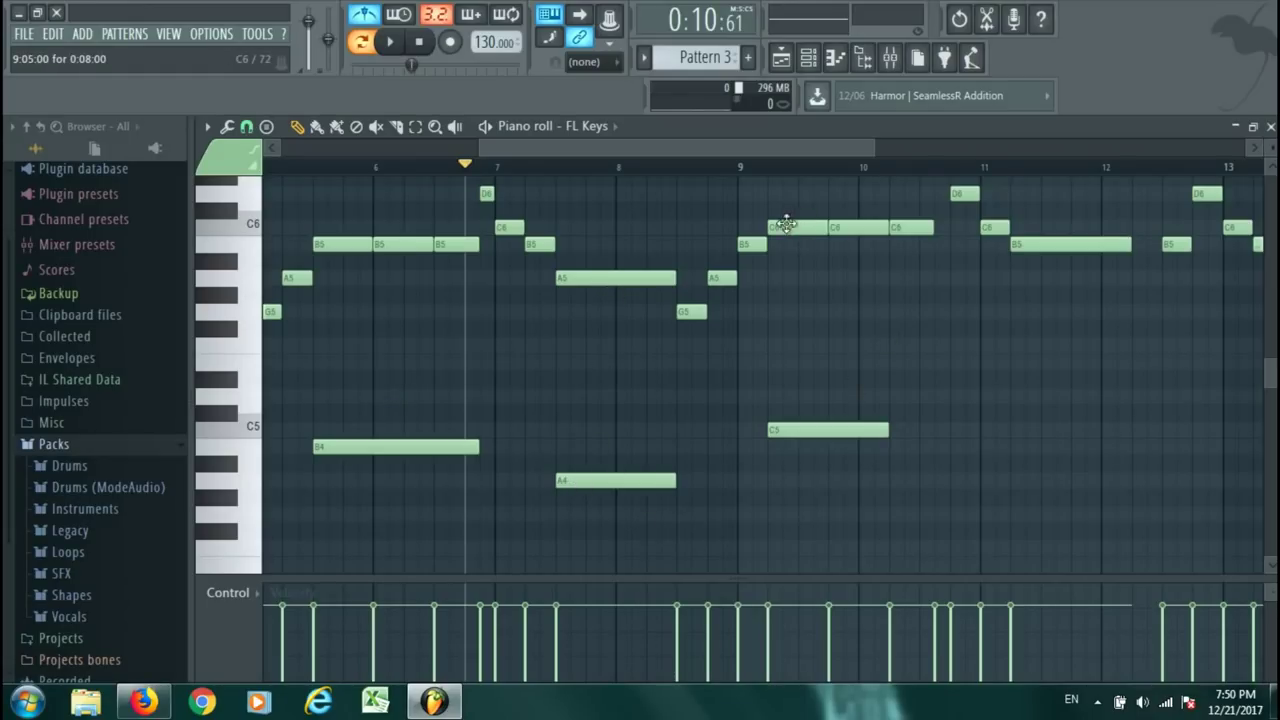
mouse_move(1019, 480)
left_mouse_down()
mouse_move(1049, 477)
mouse_move(1050, 444)
mouse_move(1036, 444)
left_mouse_up()
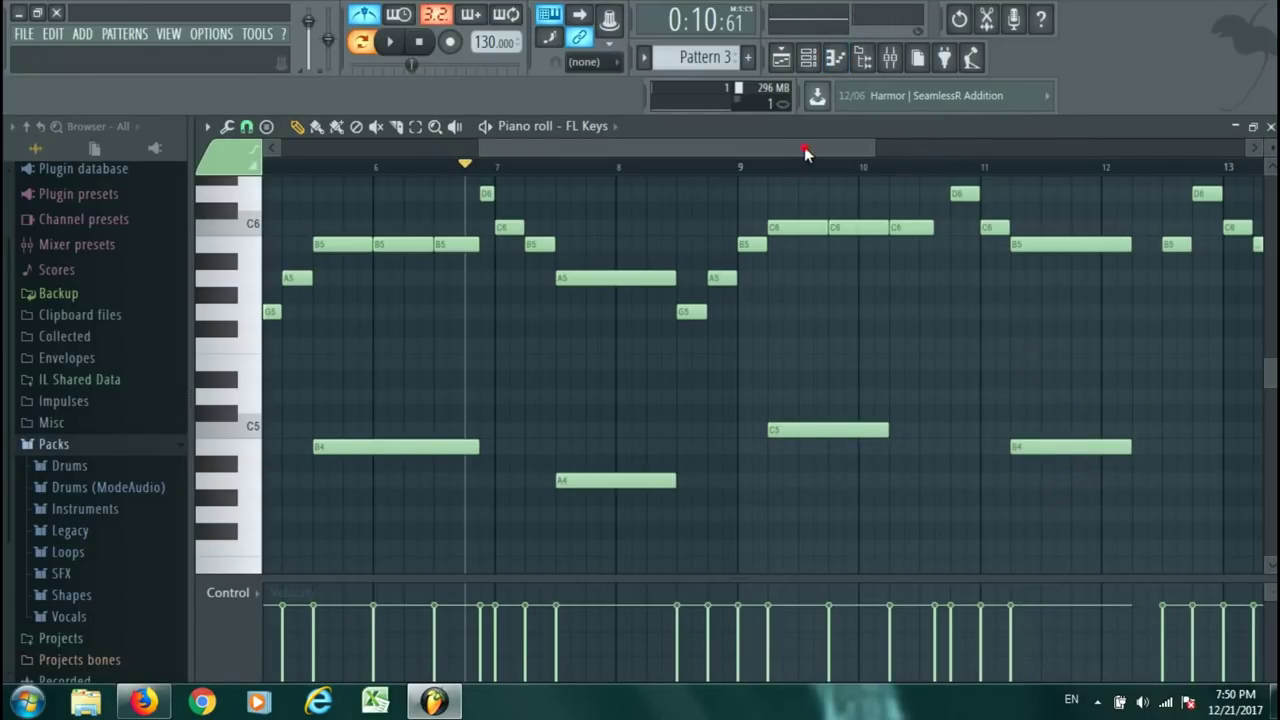
Add a half-bar A4 note below the A5 in bar 14 and a G4 note below the final G5 in bar 16.
scroll(1002, 176, "right", 5)
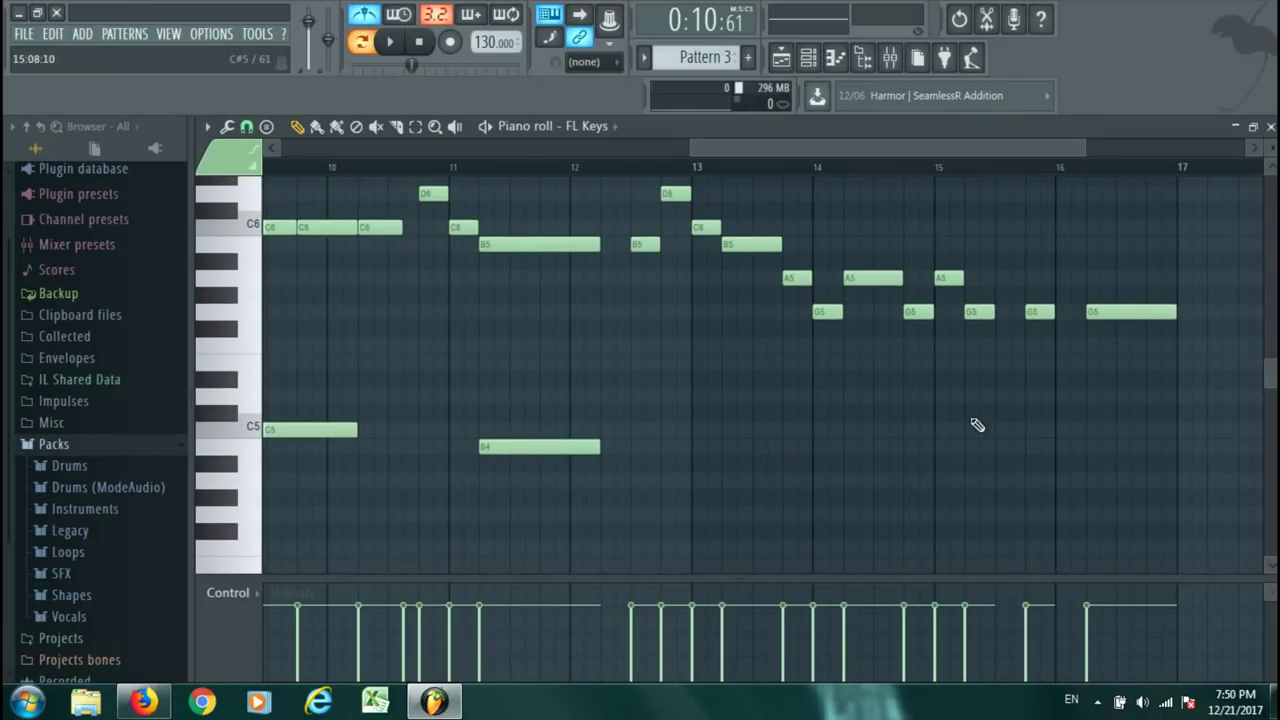
mouse_move(861, 499)
left_mouse_down()
mouse_move(894, 503)
mouse_move(894, 471)
mouse_move(876, 489)
left_mouse_up()
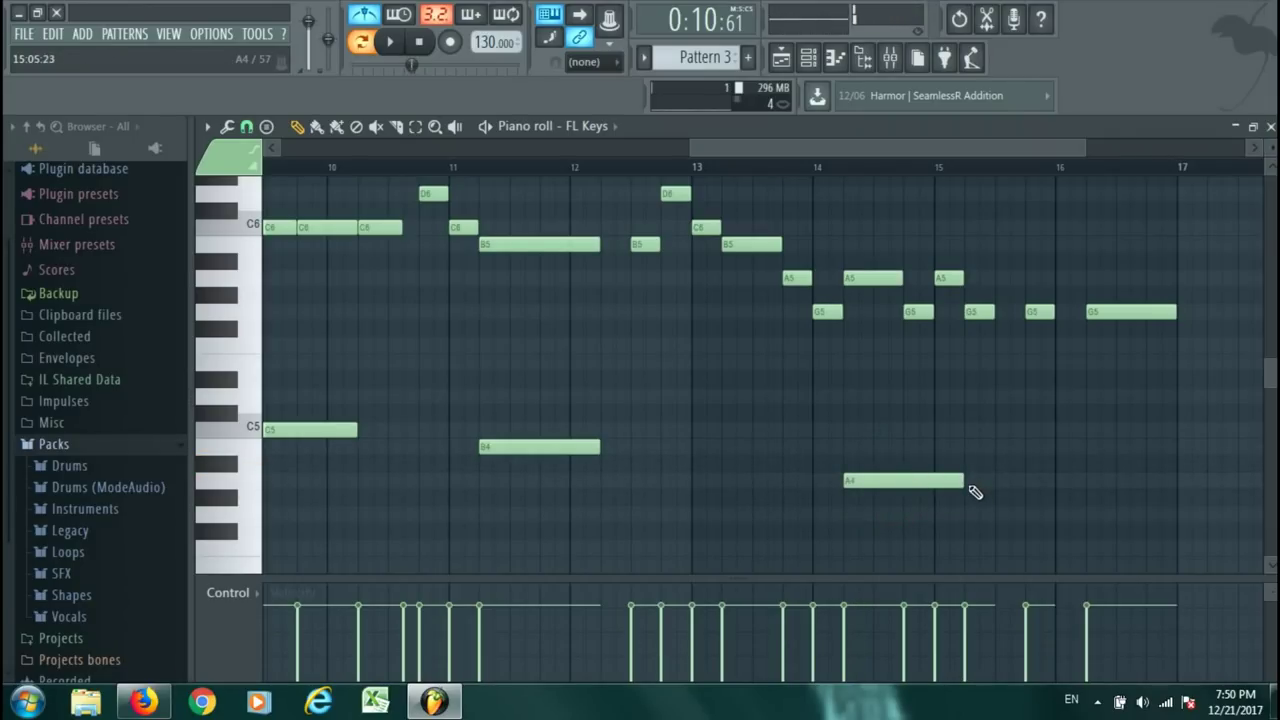
left_click_drag(963, 483, 897, 481)
left_click(868, 479)
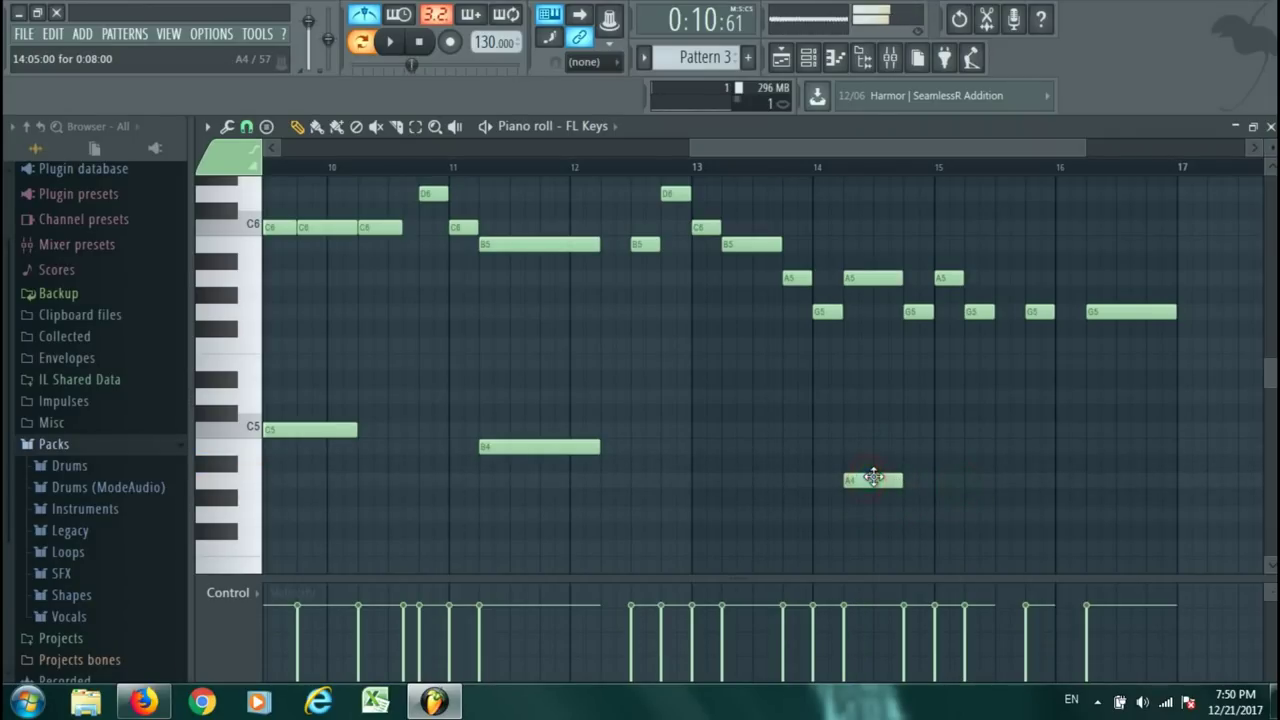
left_click(1063, 497)
left_click_drag(1100, 497, 1136, 516)
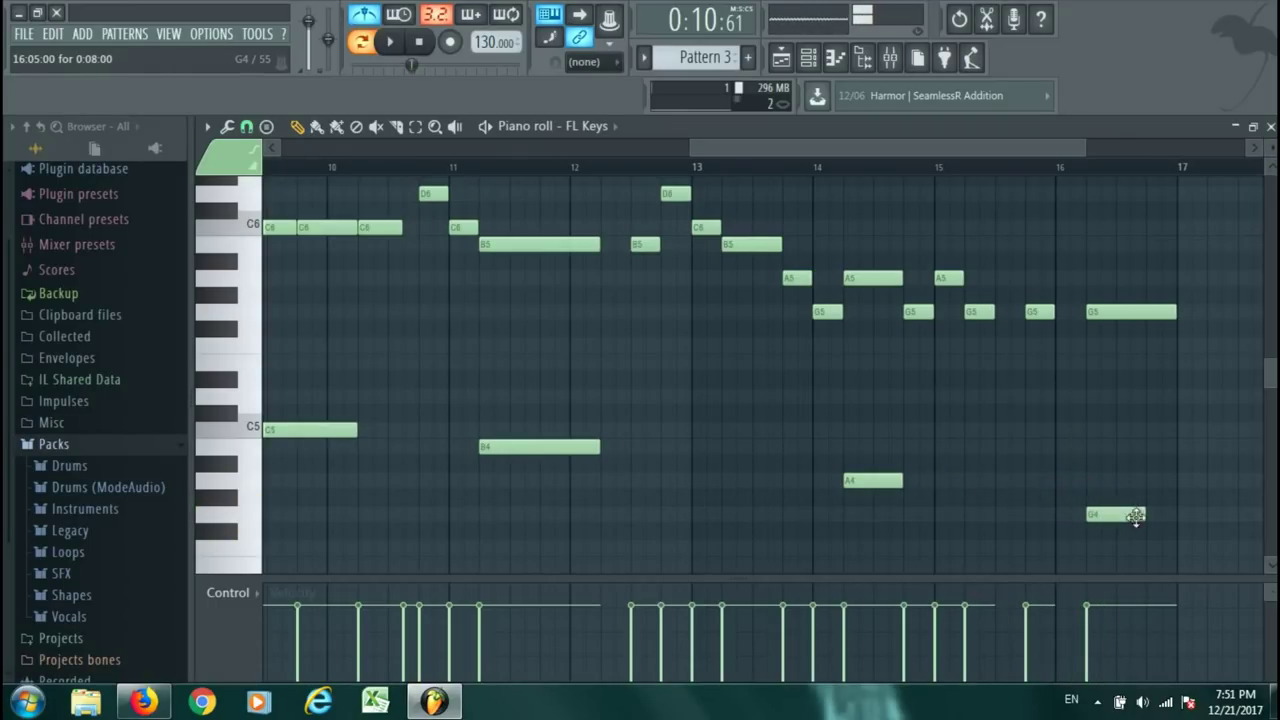
Place a Pattern 3 clip at bar 5 of Track 3 in the Playlist.
left_click(781, 57)
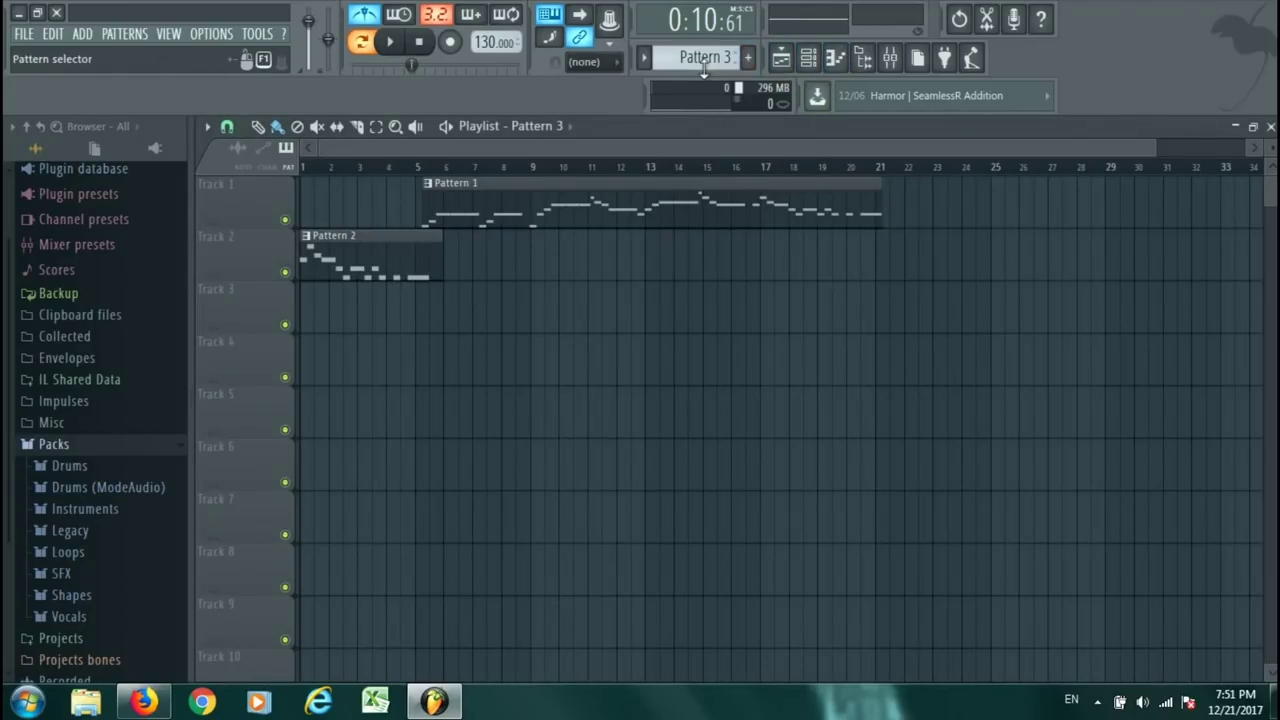
scroll(705, 57, "up", 1)
scroll(705, 57, "up", 1)
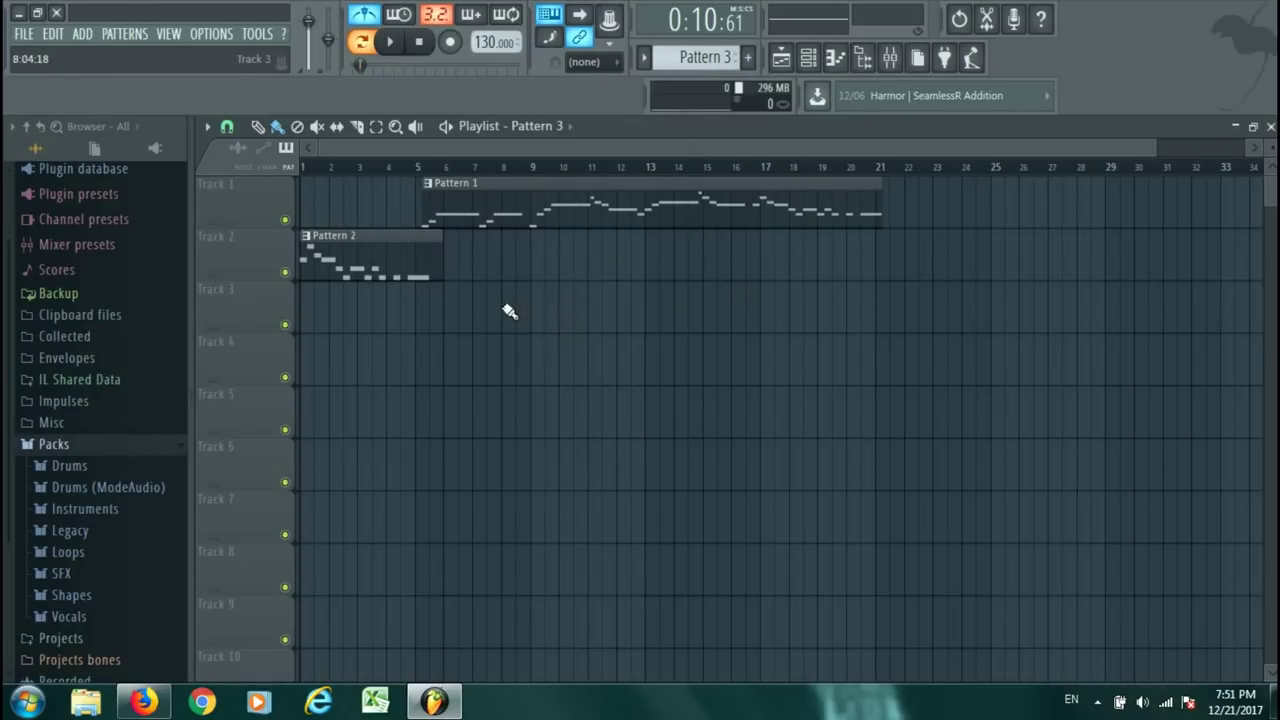
left_click(420, 331)
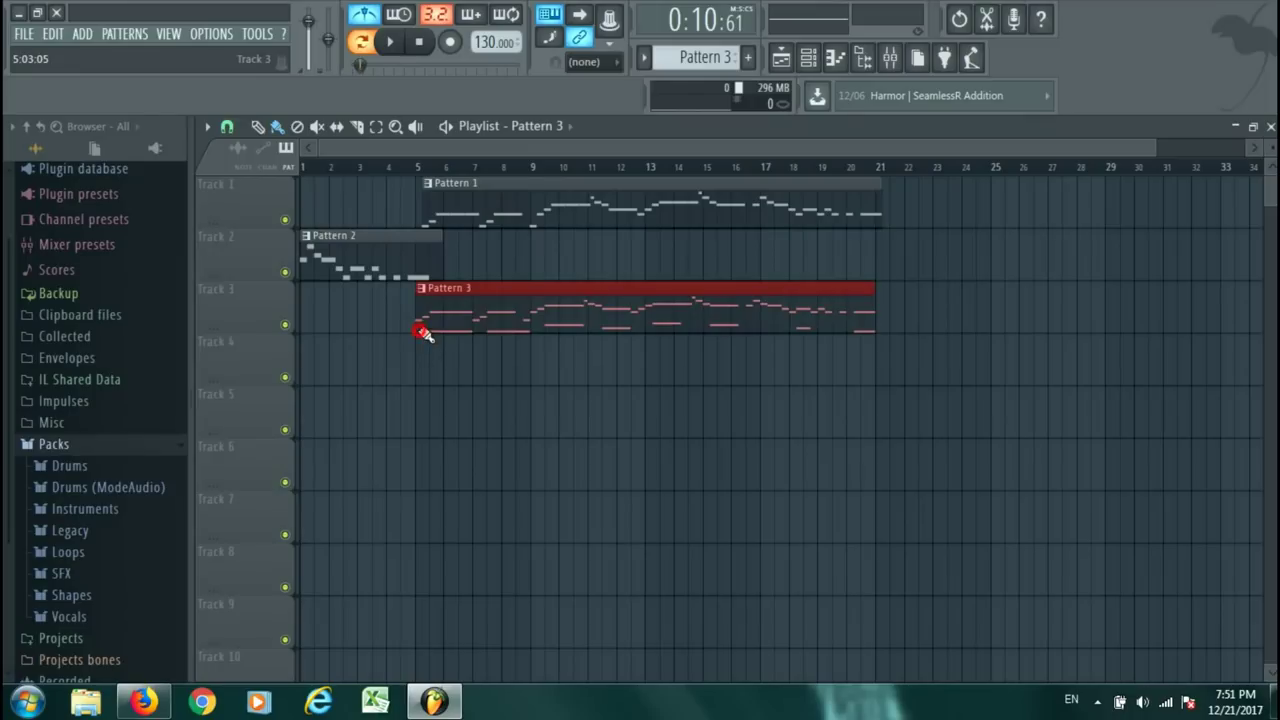
Reopen Pattern 3's notes and delete all melody notes from D5 upward, keeping only the long lower accompaniment notes.
double_click(531, 321)
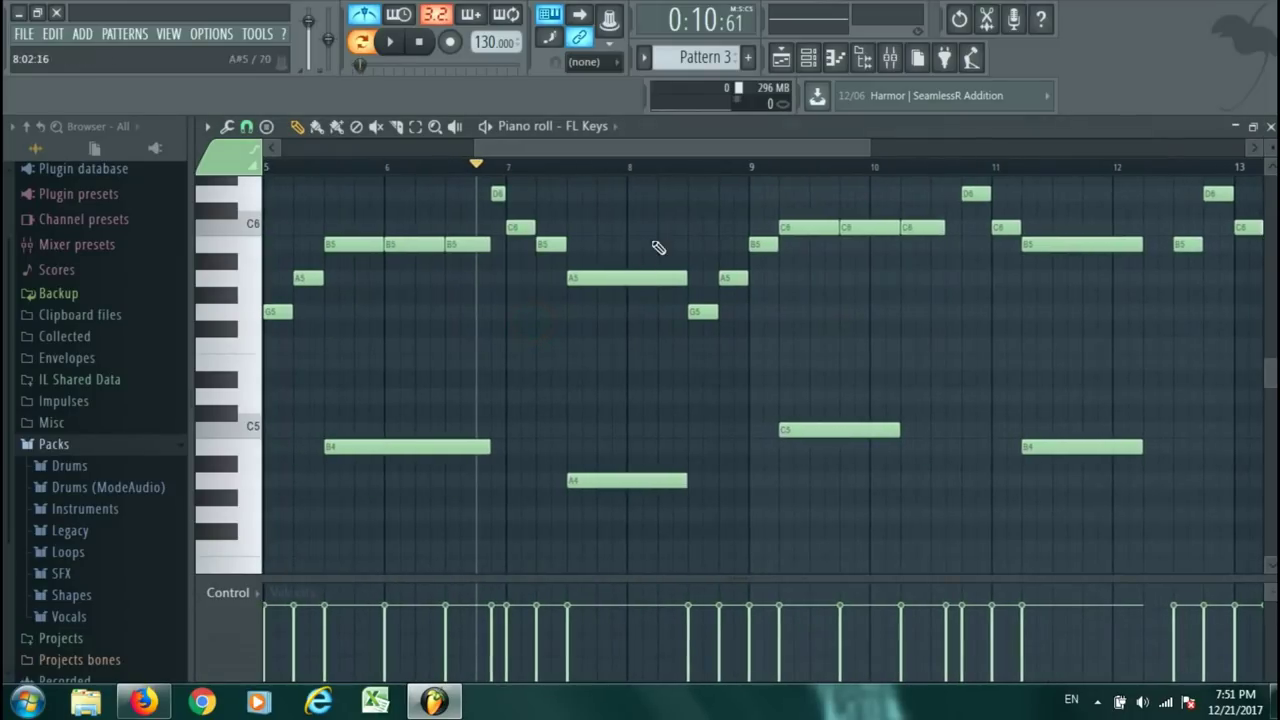
left_click_drag(870, 143, 880, 143)
left_click_drag(986, 323, 202, 455)
scroll(370, 365, "down", 5)
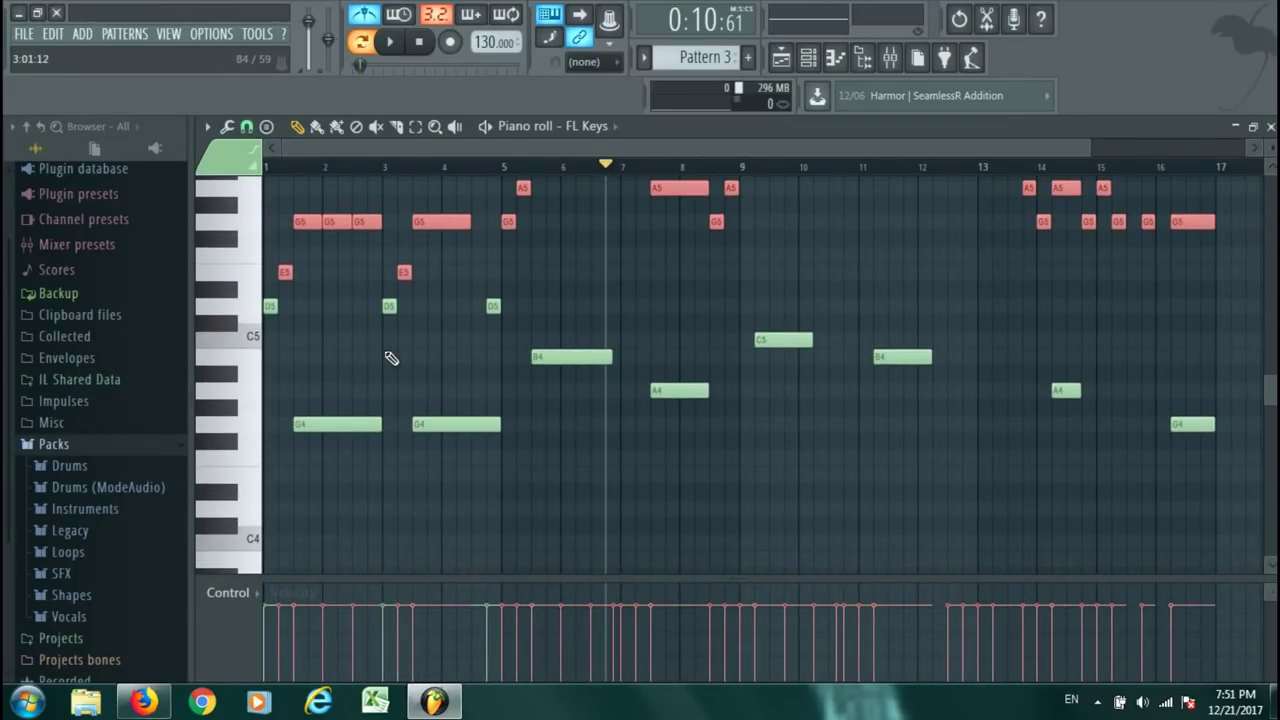
left_click(275, 335)
left_click(268, 221)
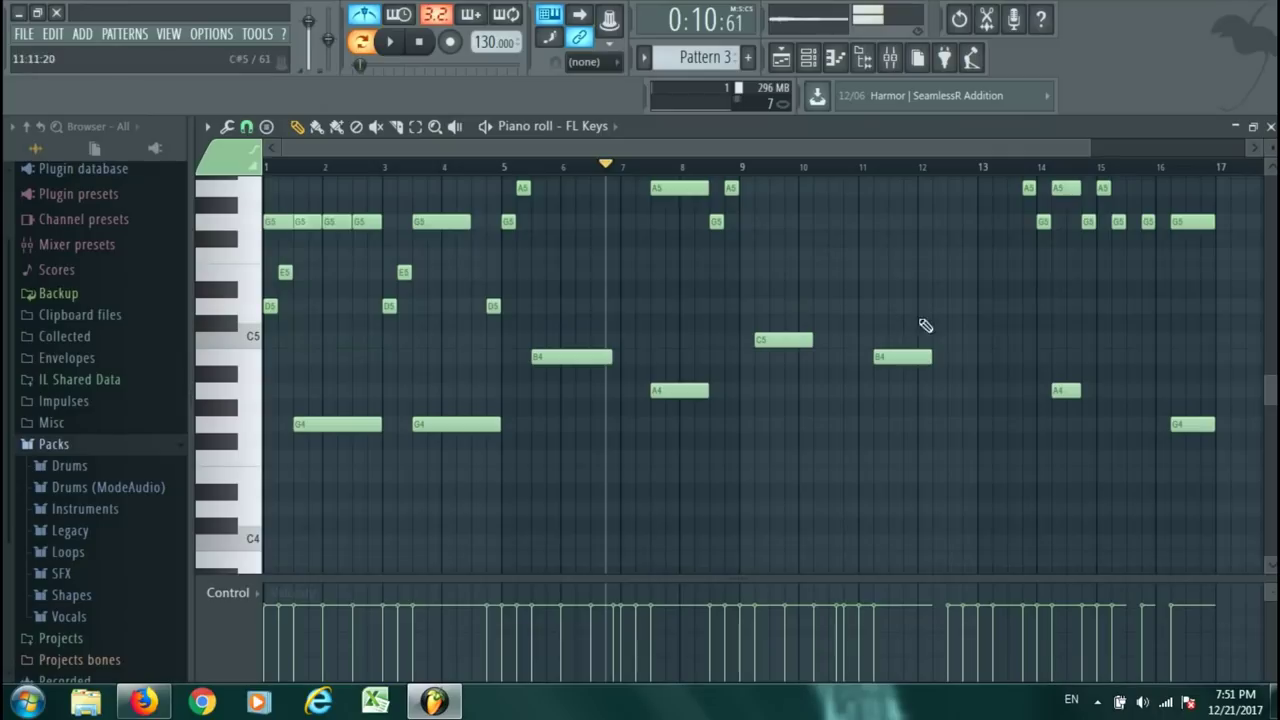
left_click_drag(1228, 310, 235, 150)
right_click(1228, 304)
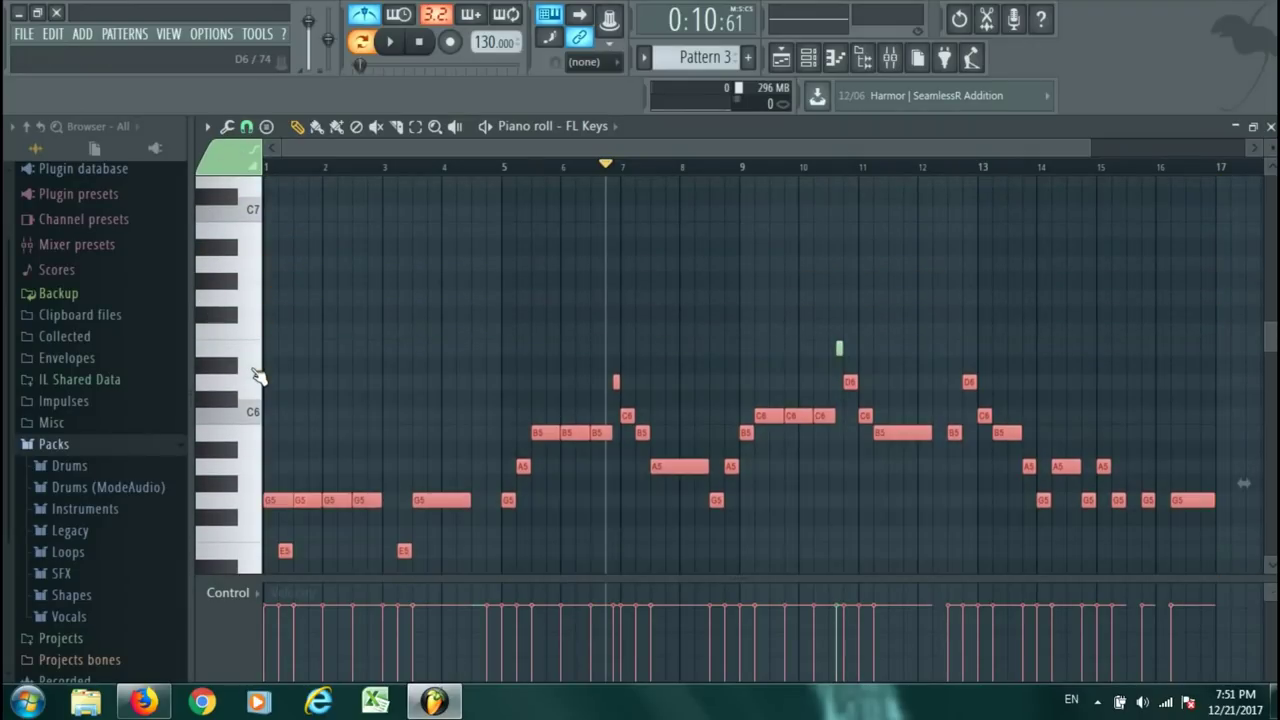
key("Delete")
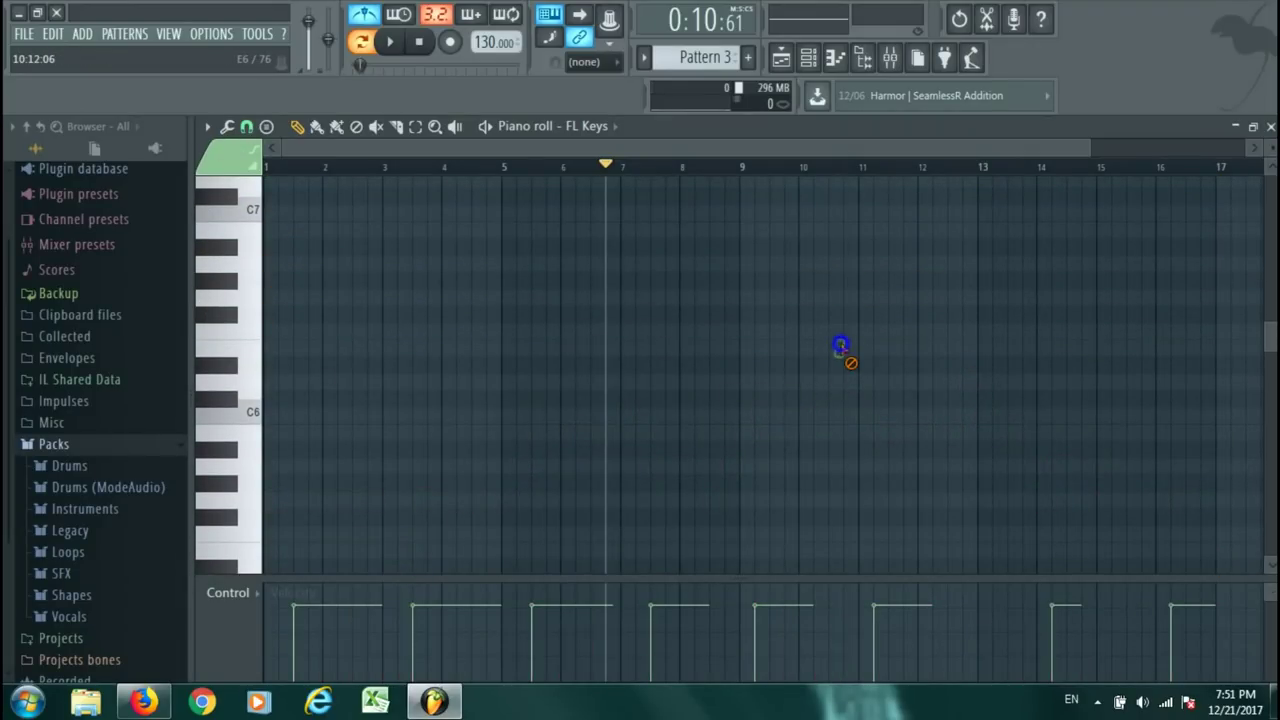
Play the Playlist arrangement from bar 5 and check Pattern 3's notes in the Piano roll.
left_click(781, 57)
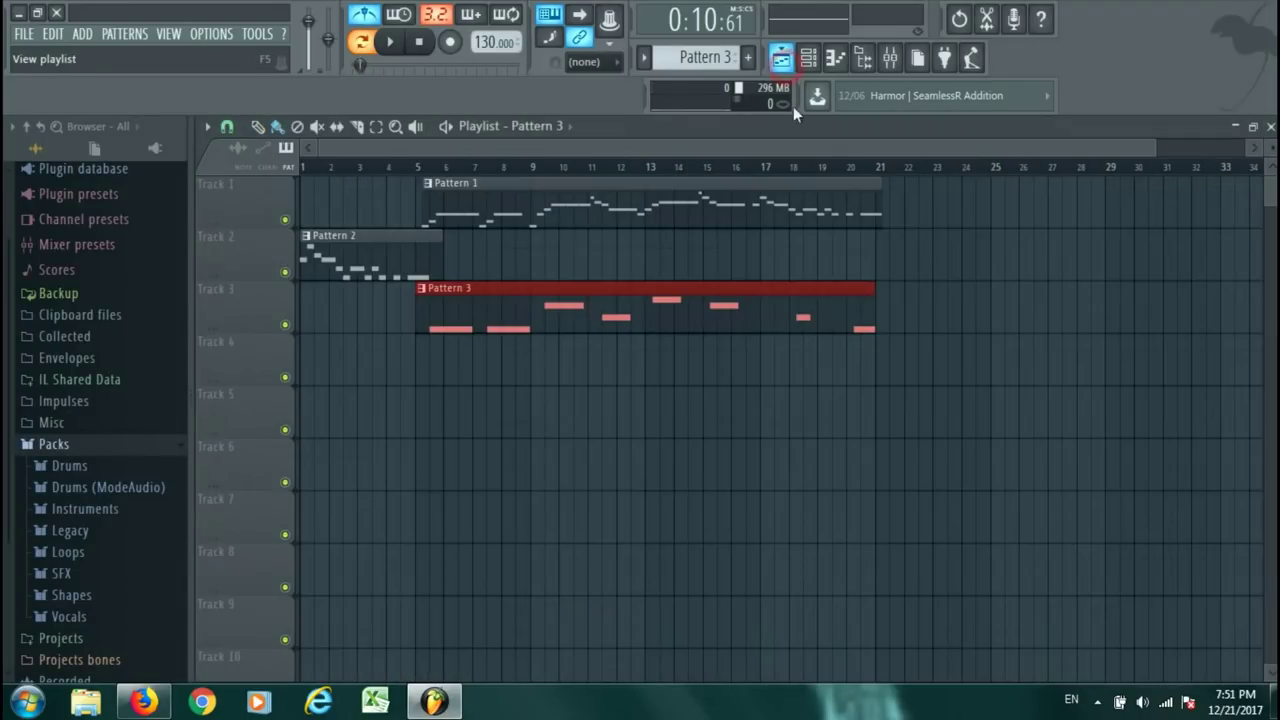
left_click(416, 168)
key("space")
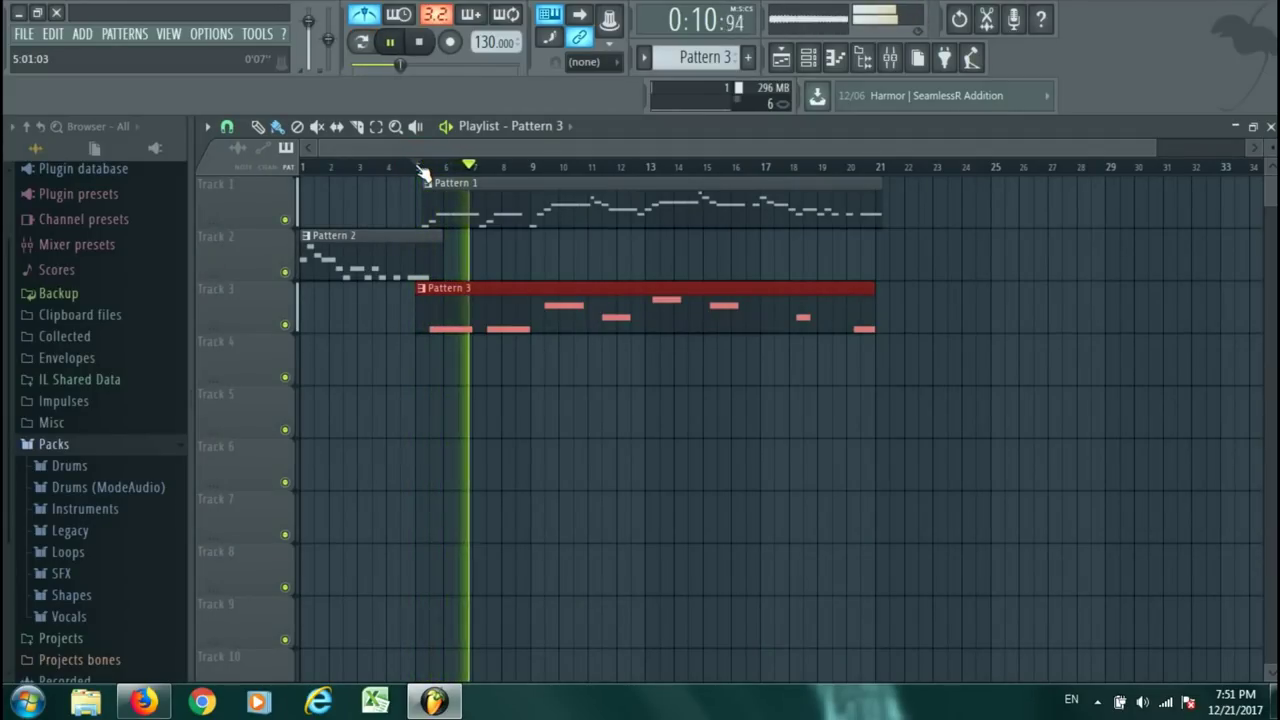
key("space")
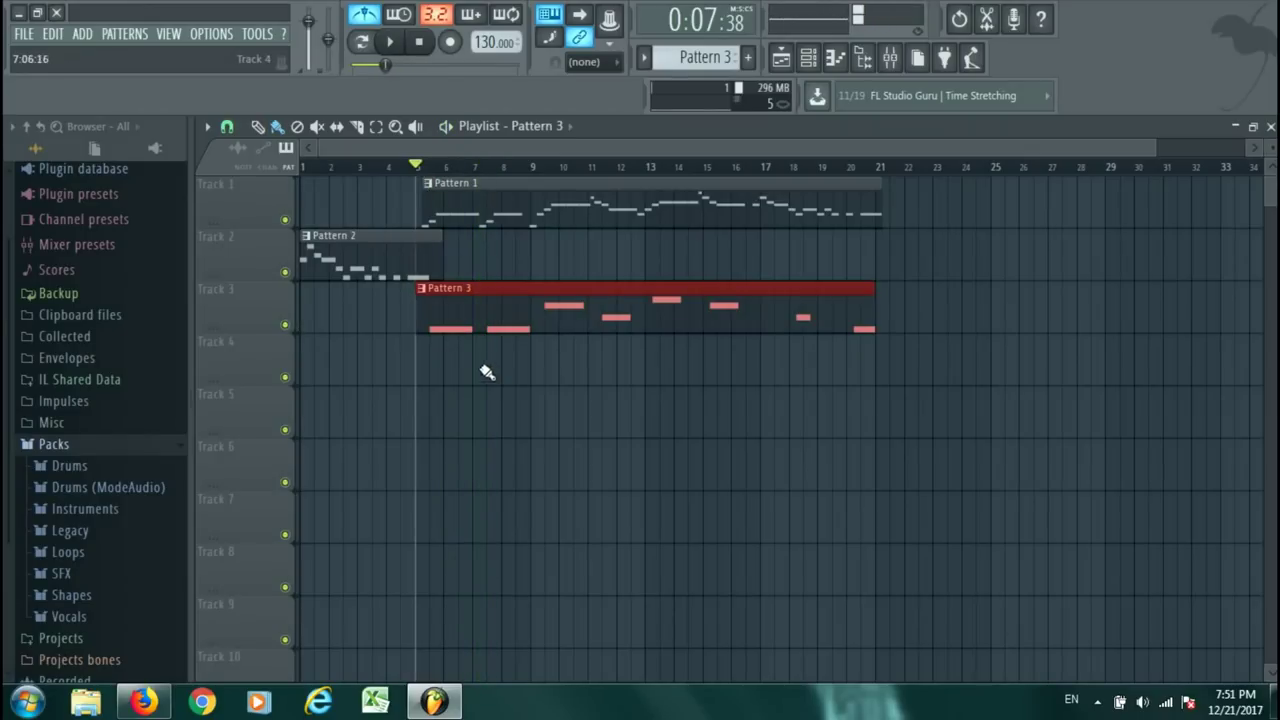
double_click(452, 323)
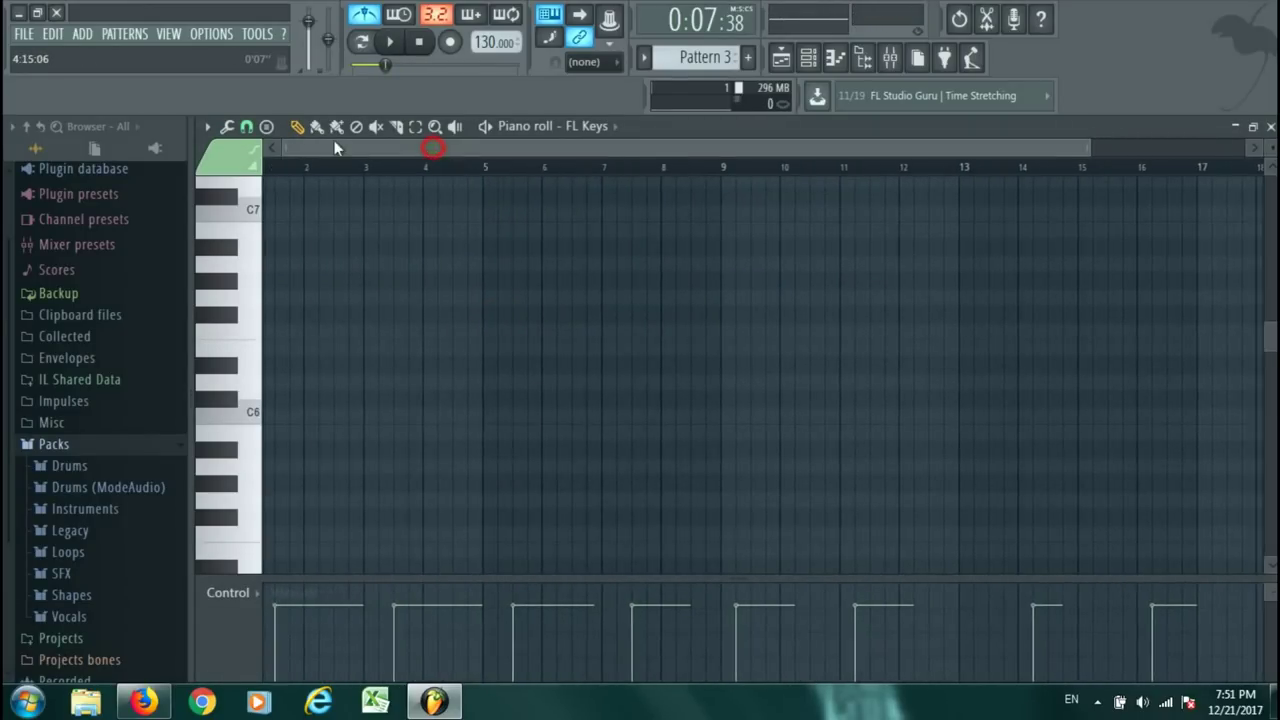
left_click(780, 57)
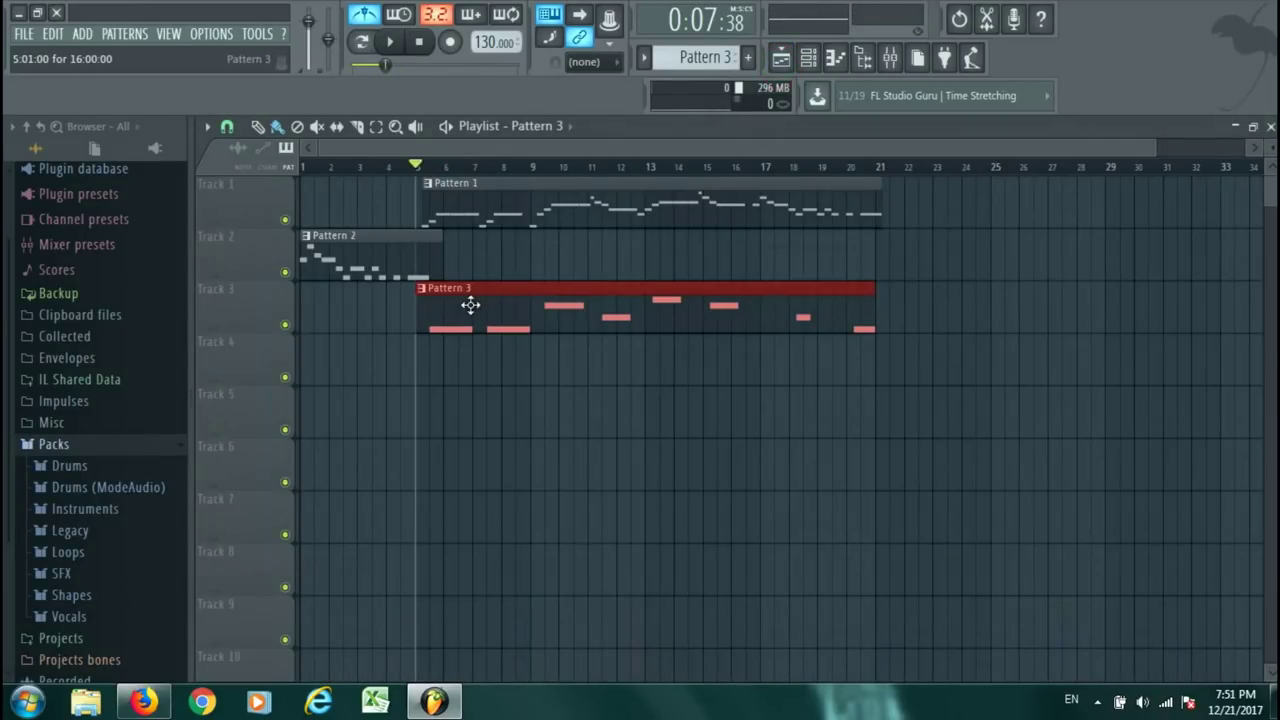
Move the Pattern 3 clip on Track 3 to start together with the Pattern 1 clip, and play the entry.
left_click_drag(1154, 146, 522, 146)
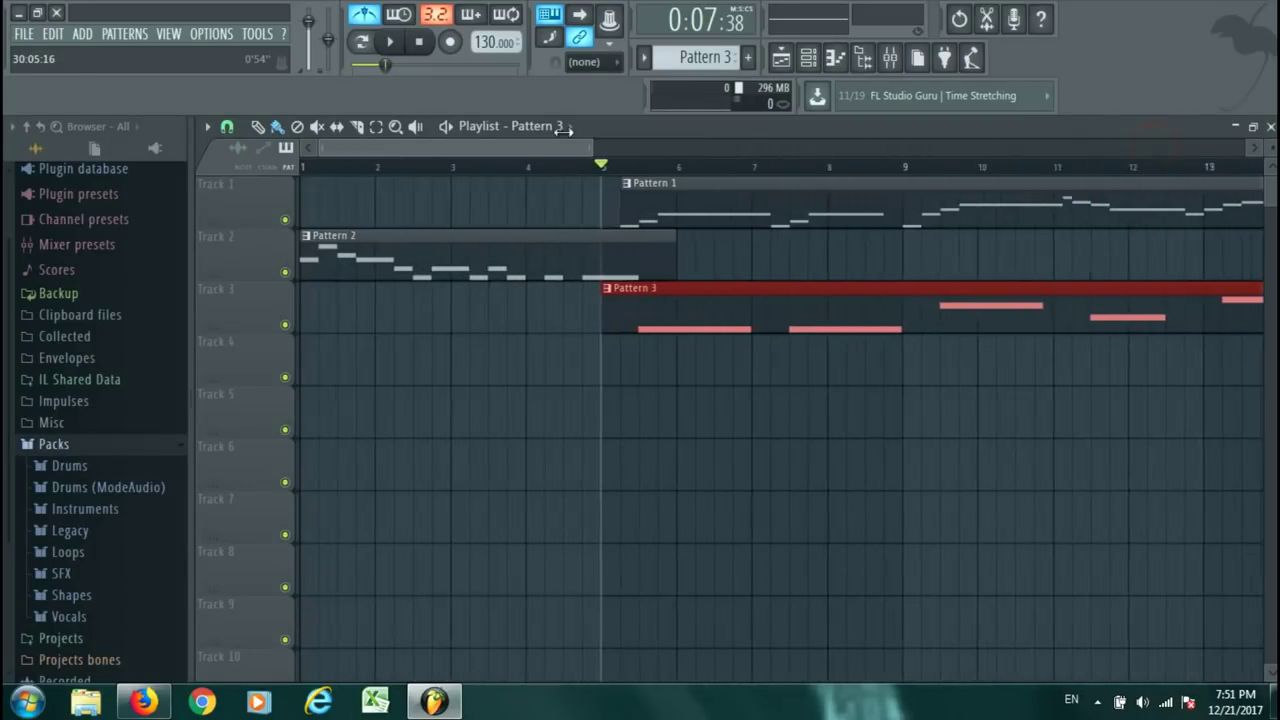
left_click_drag(808, 318, 837, 318)
key("space")
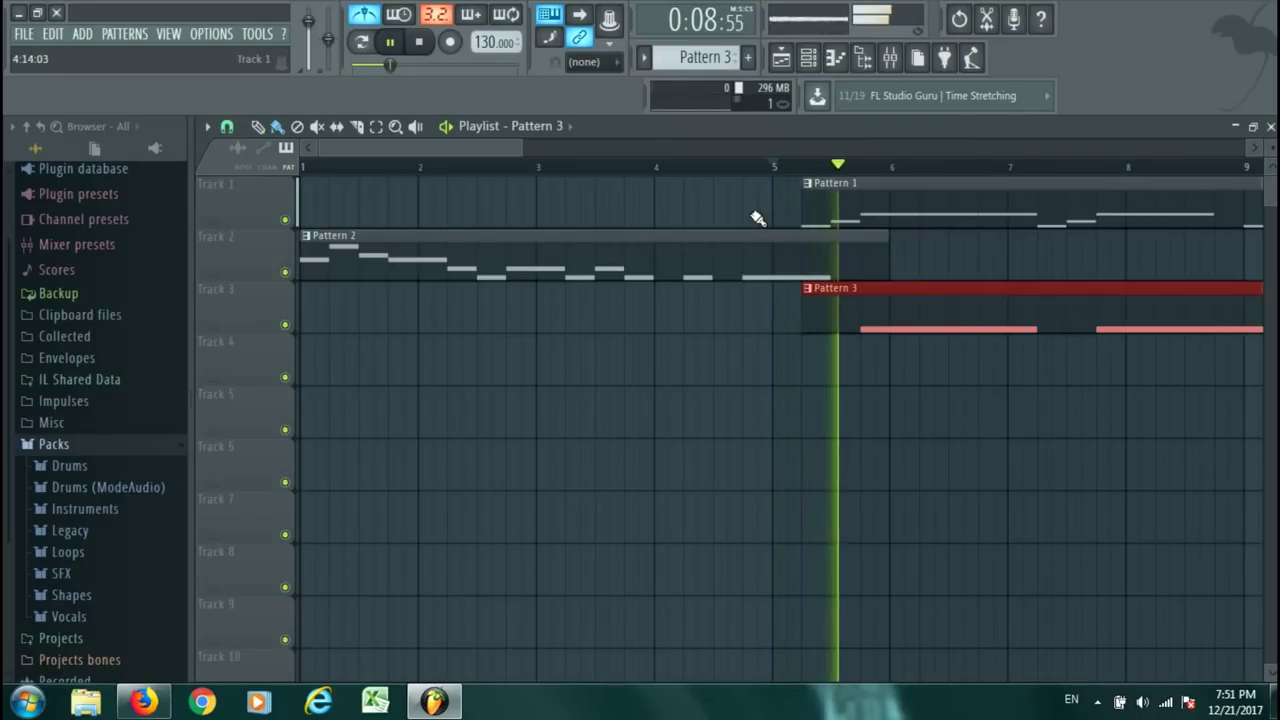
key("space")
left_click_drag(522, 146, 1167, 150)
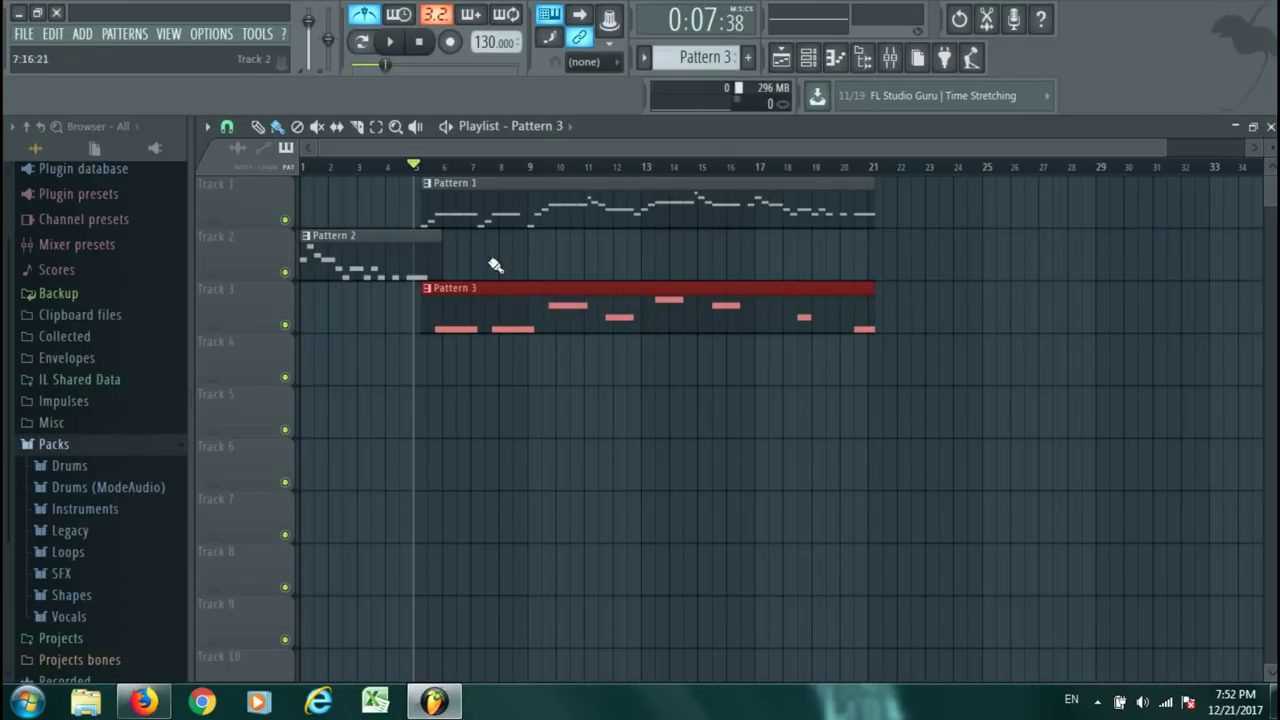
Compare the notes of Pattern 1 and Pattern 3 in the Piano roll, and play the aligned clips from bar 5.
left_click_drag(1166, 146, 548, 147)
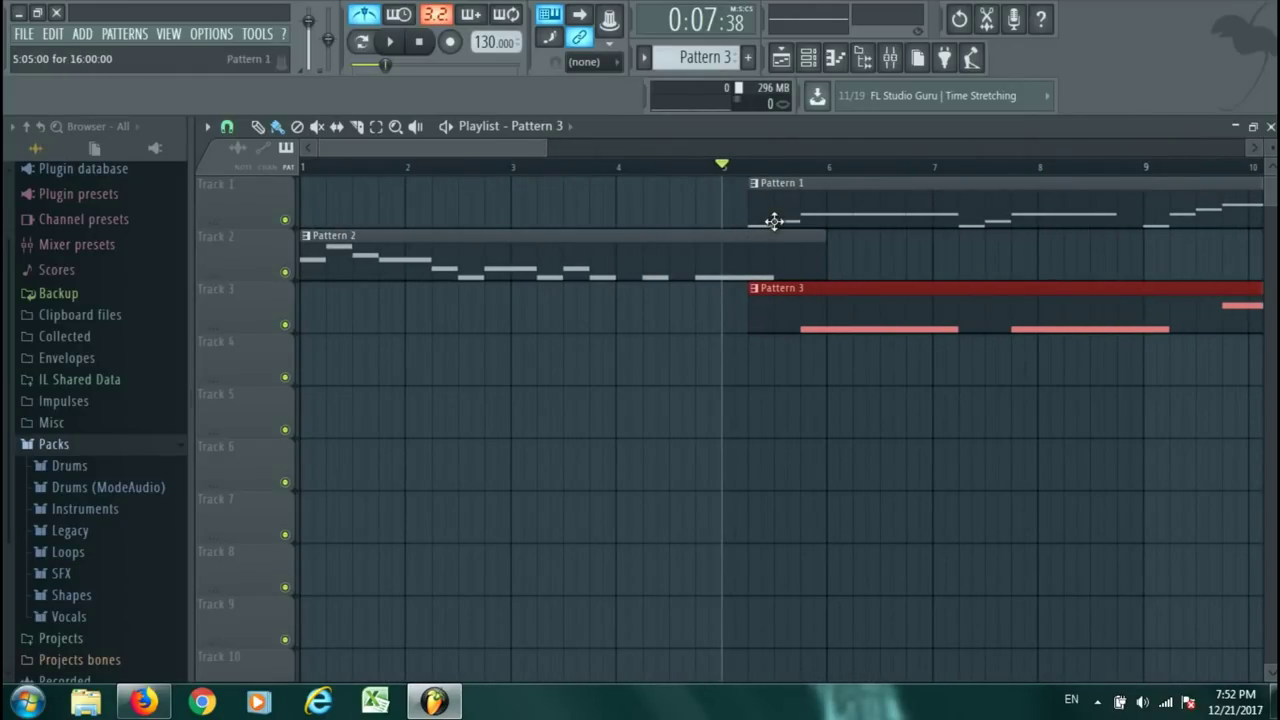
double_click(774, 221)
scroll(428, 428, "down", 4)
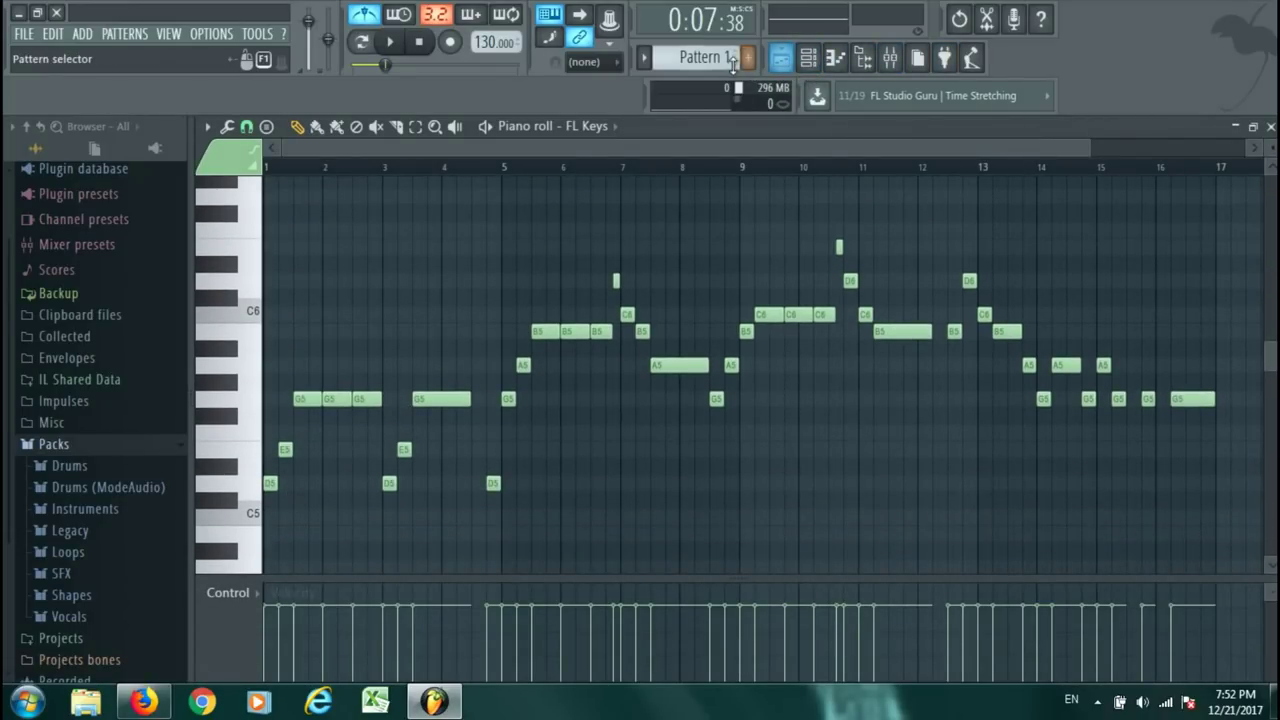
scroll(705, 57, "down", 2)
scroll(690, 280, "down", 3)
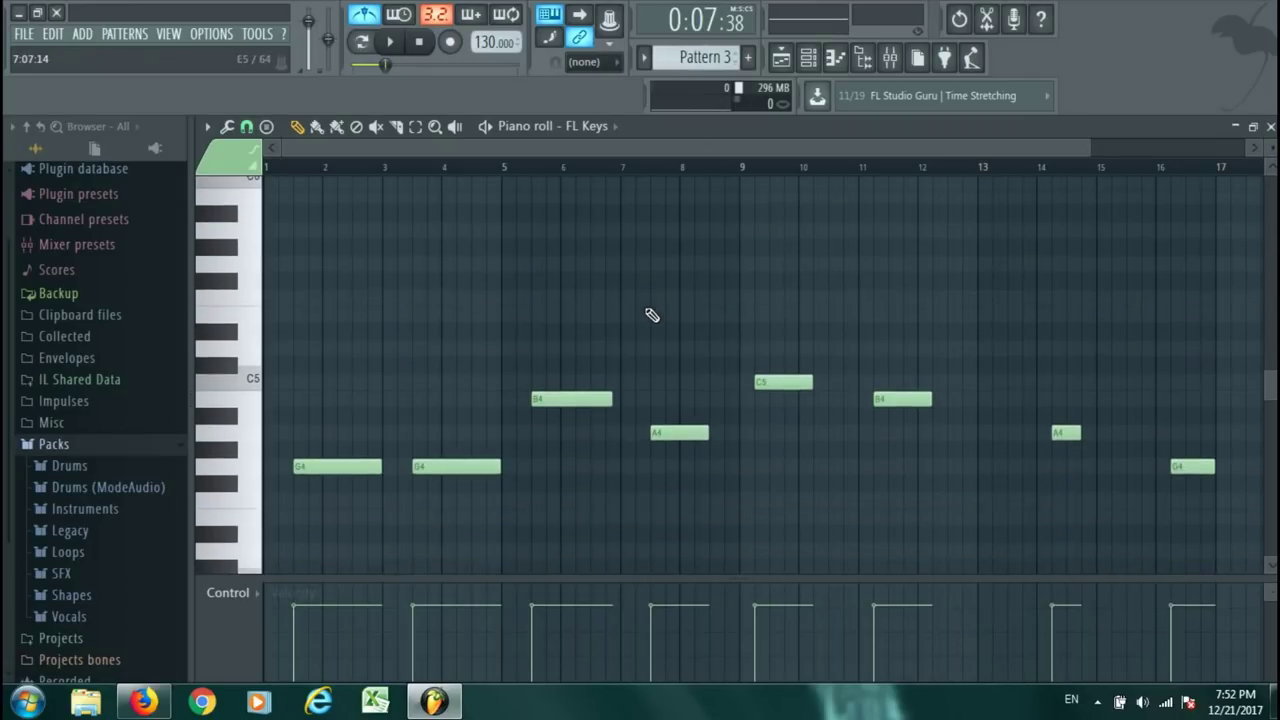
left_click(781, 57)
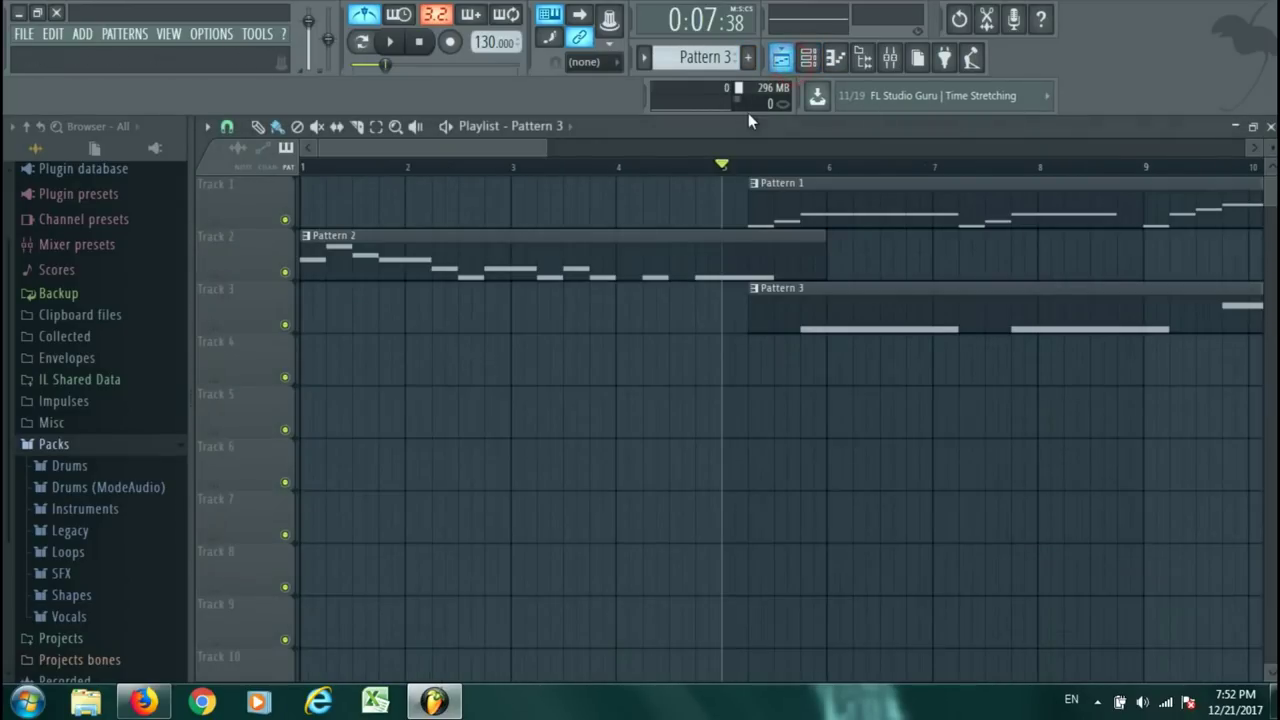
key("space")
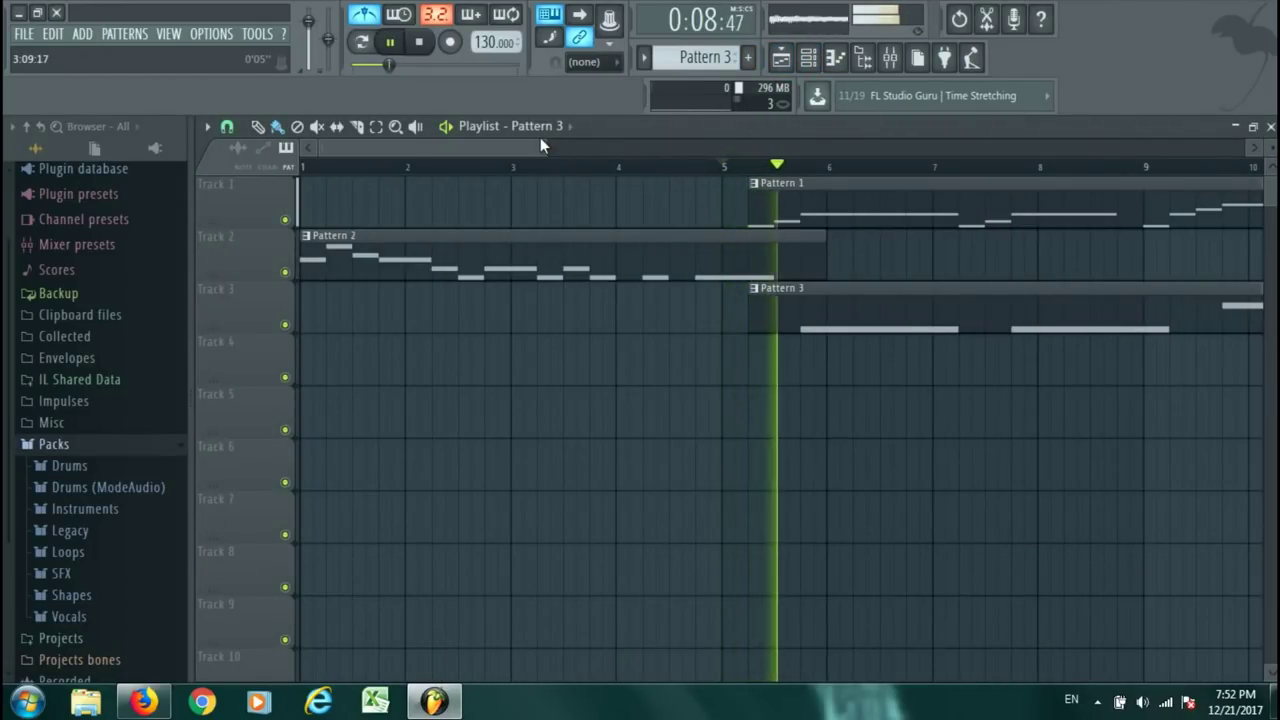
left_click_drag(546, 147, 1004, 145)
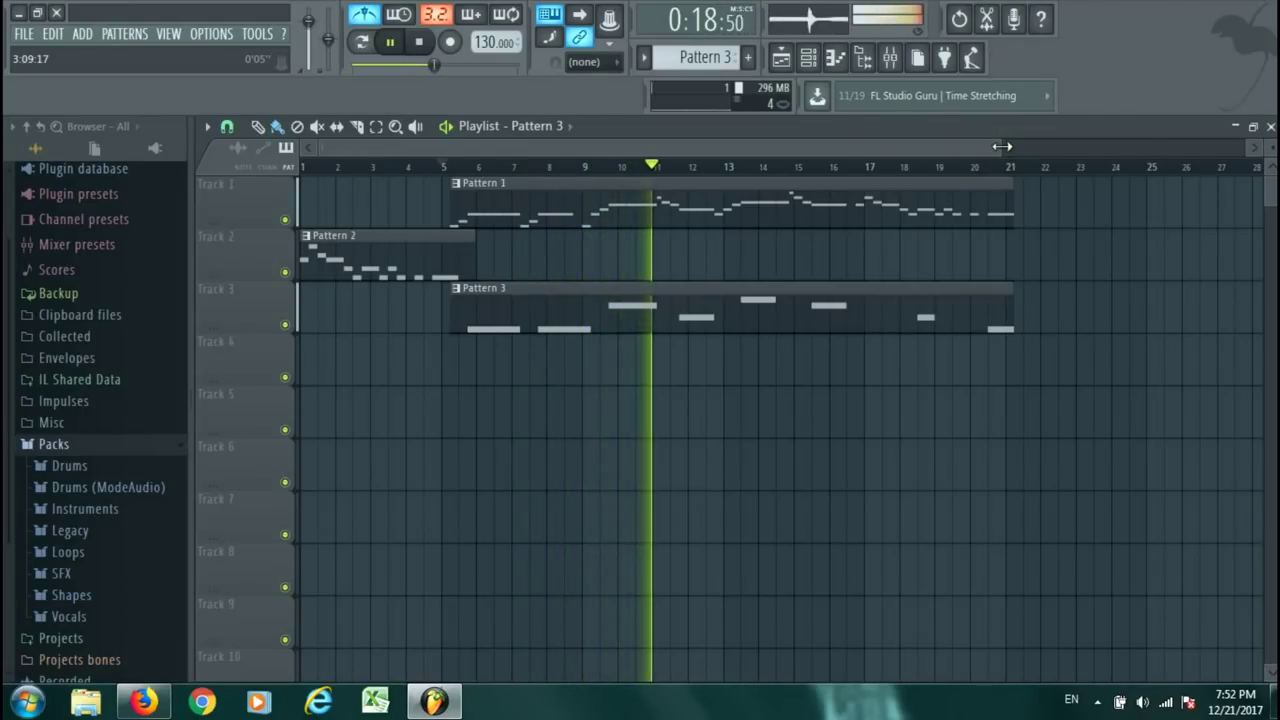
key("space")
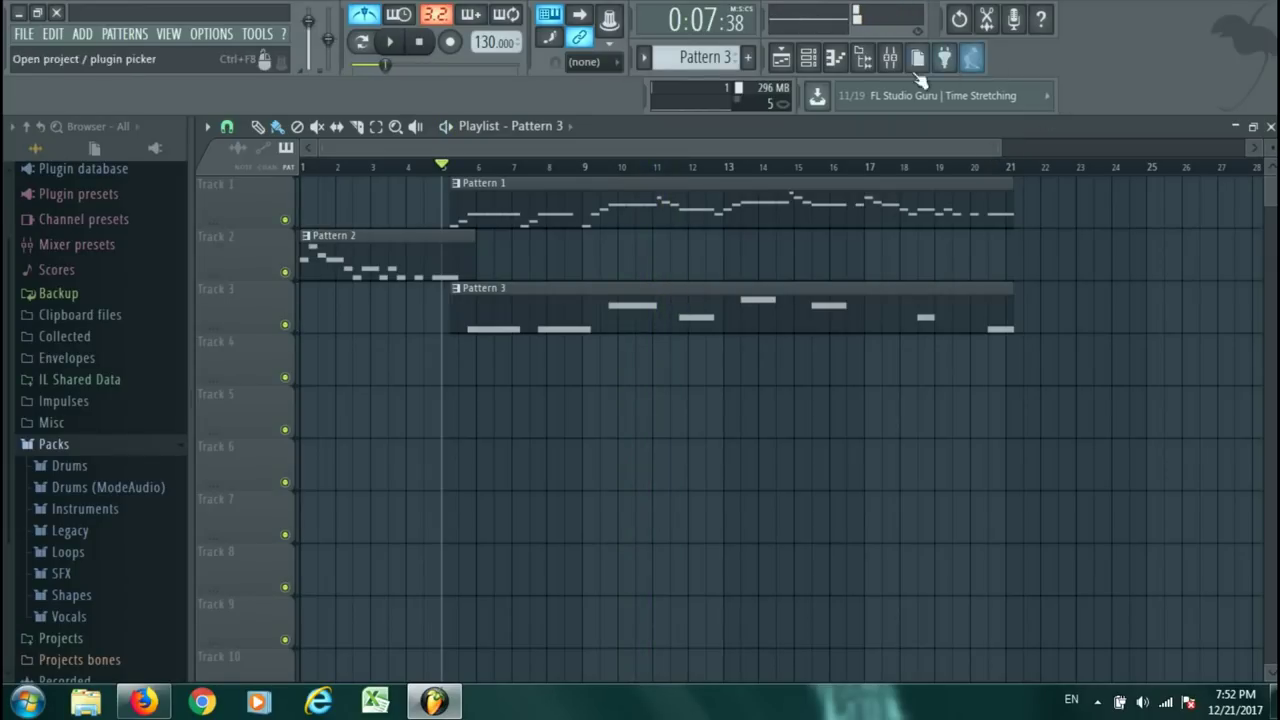
Delete the stray Kick Basic clip from Track 9 and its audio clip channel from the Channel rack.
left_click(809, 58)
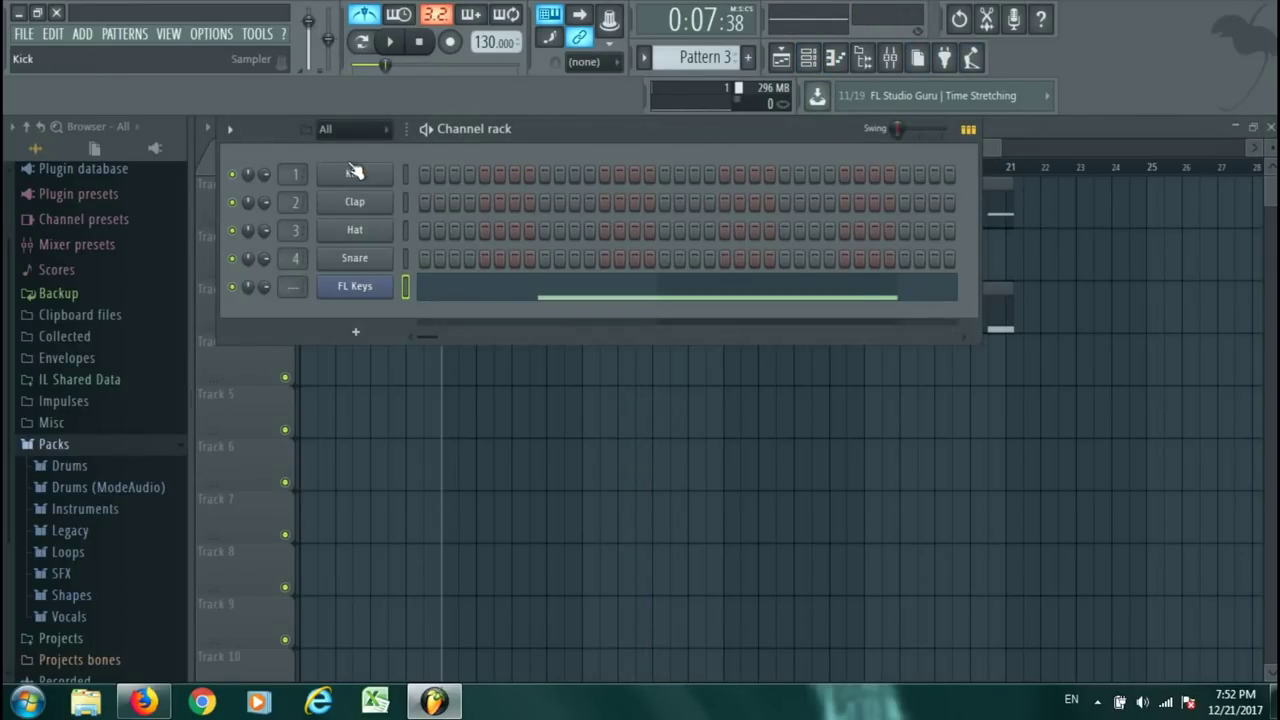
left_click_drag(567, 126, 589, 147)
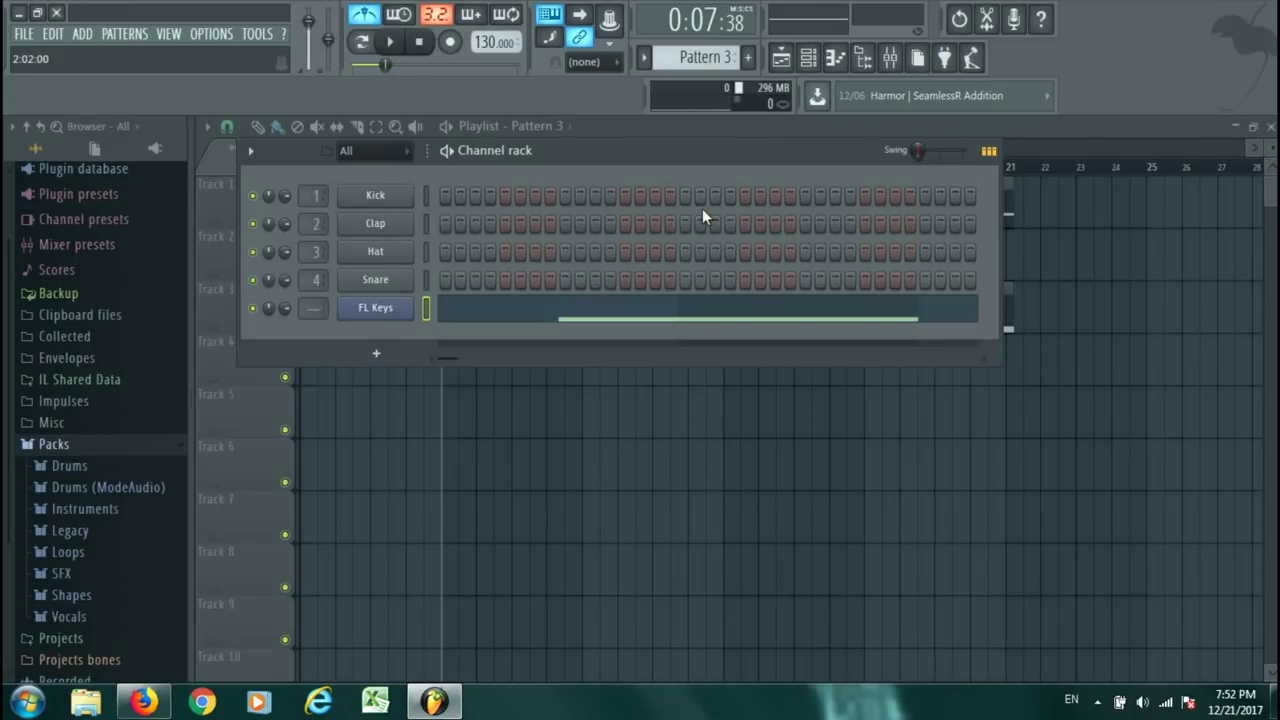
left_click(376, 200)
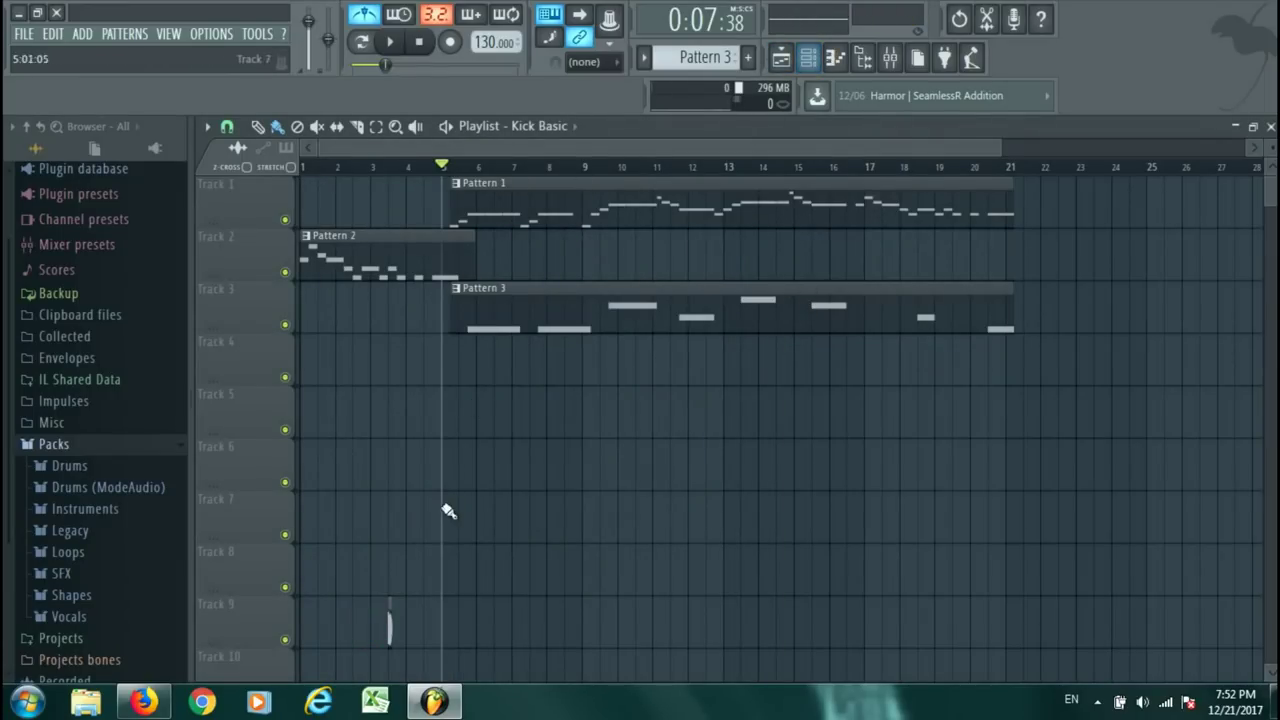
left_click(390, 628)
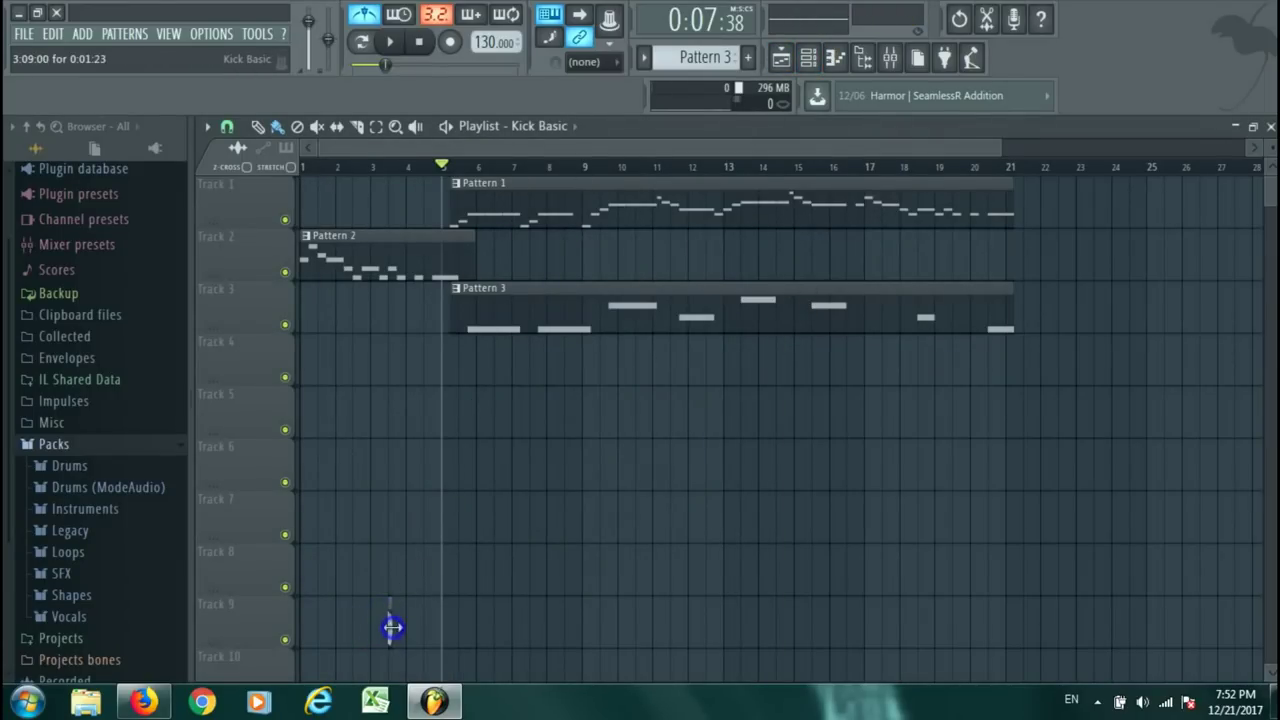
left_click(808, 57)
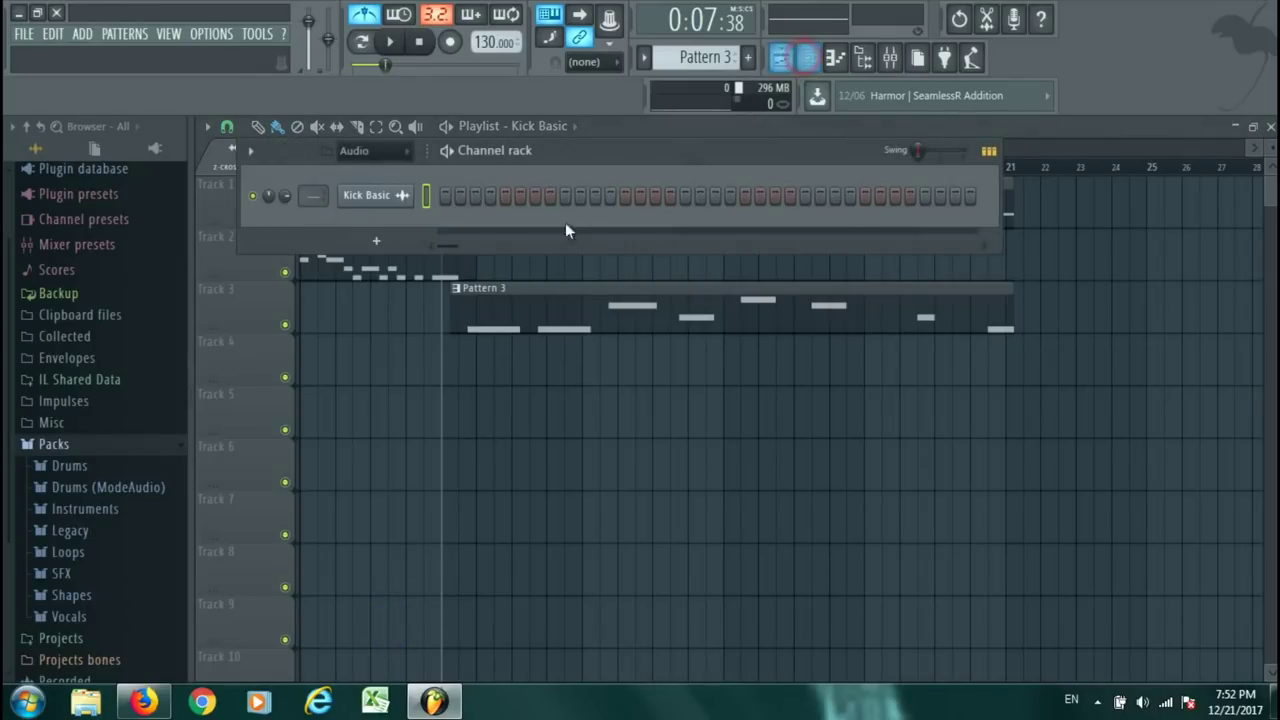
left_click(381, 153)
left_click(385, 170)
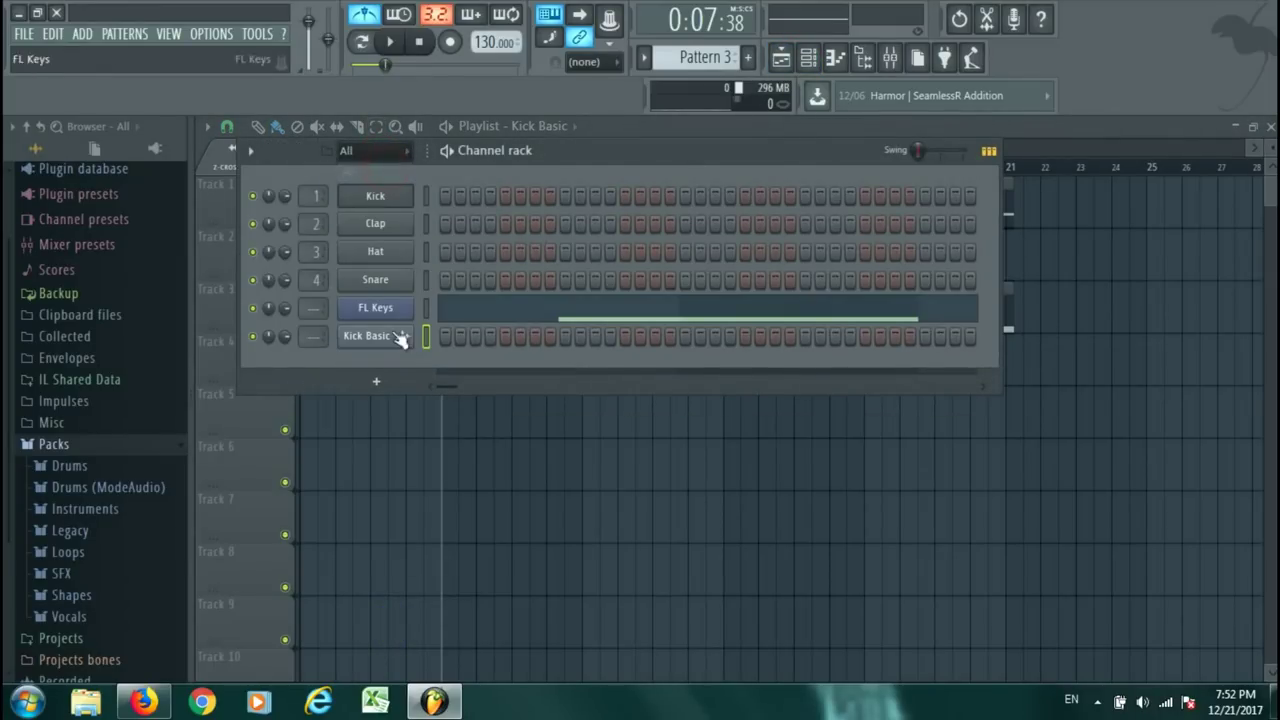
right_click(378, 345)
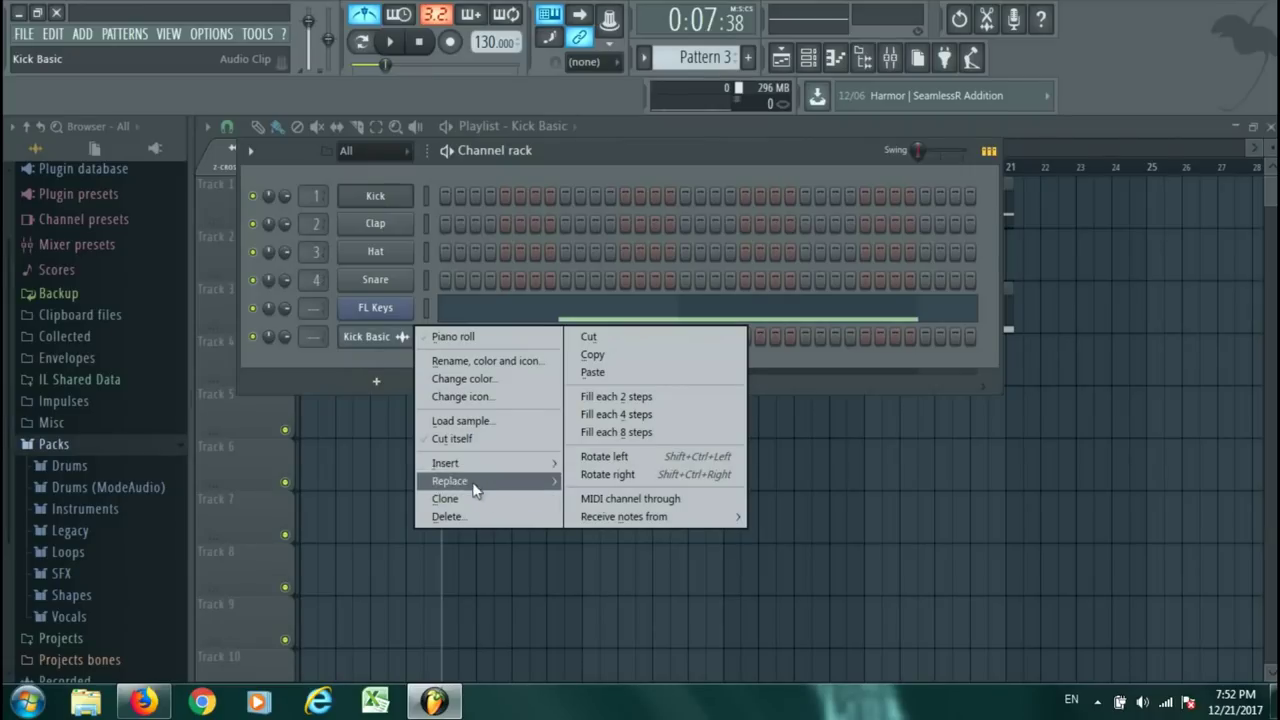
left_click(462, 516)
left_click(737, 401)
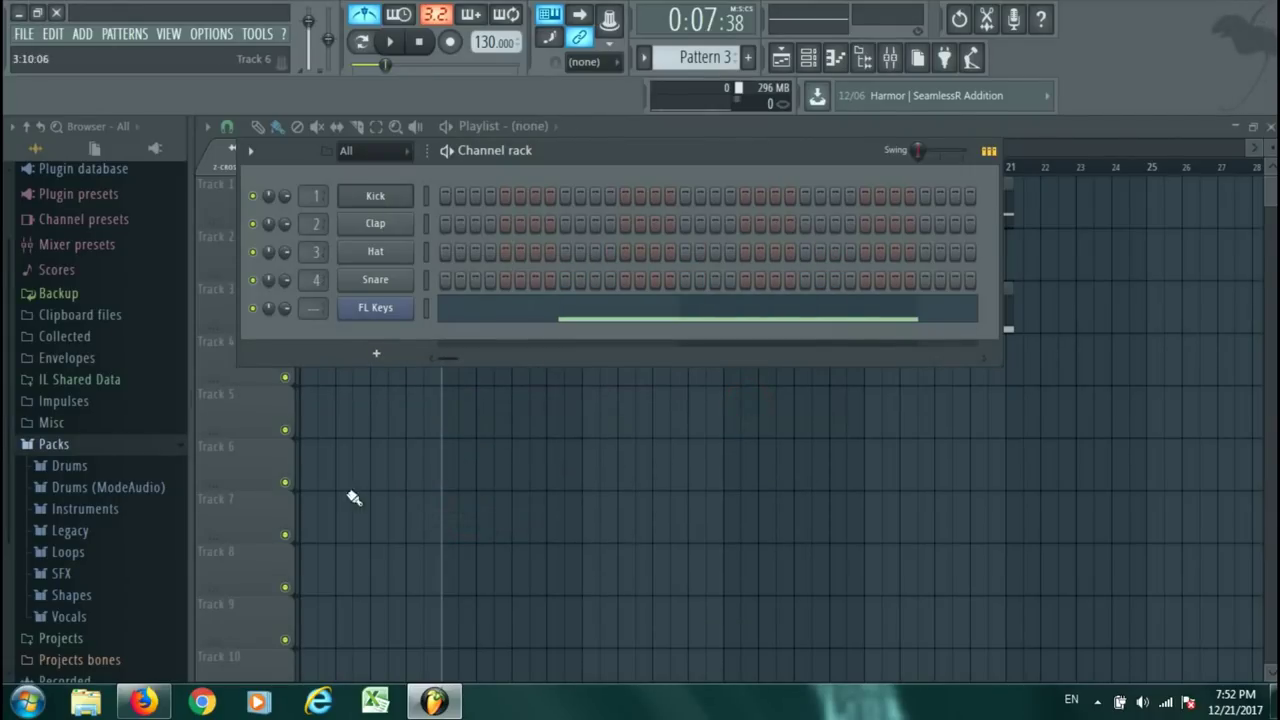
Browse the folders of the Drums pack and audition kick samples such as Filtered Kick, Alma Kick and 909 Kick.
left_click(74, 466)
left_click(78, 531)
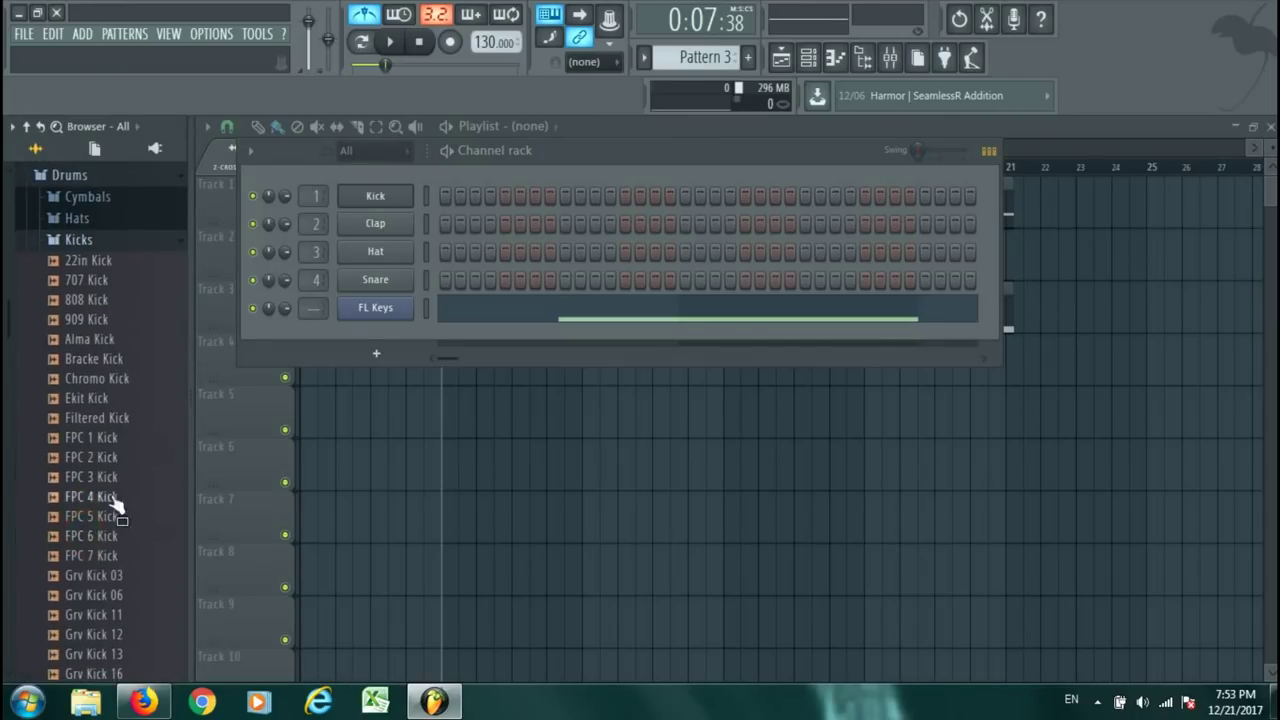
left_click(97, 417)
left_click(88, 339)
left_click(94, 319)
left_click_drag(85, 260, 86, 344)
left_click(75, 368)
left_click(96, 447)
left_click(78, 347)
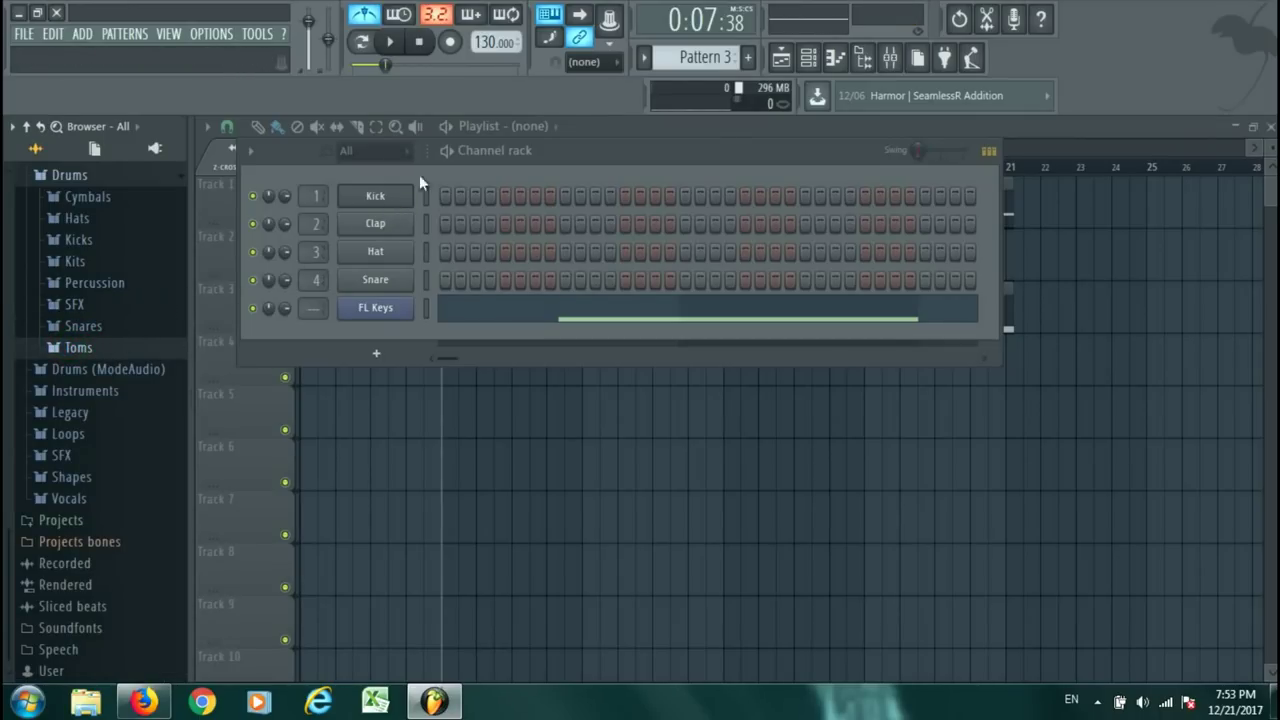
Create Pattern 4, place a Kick on its first step in the Channel rack, and play it.
left_click_drag(574, 152, 831, 352)
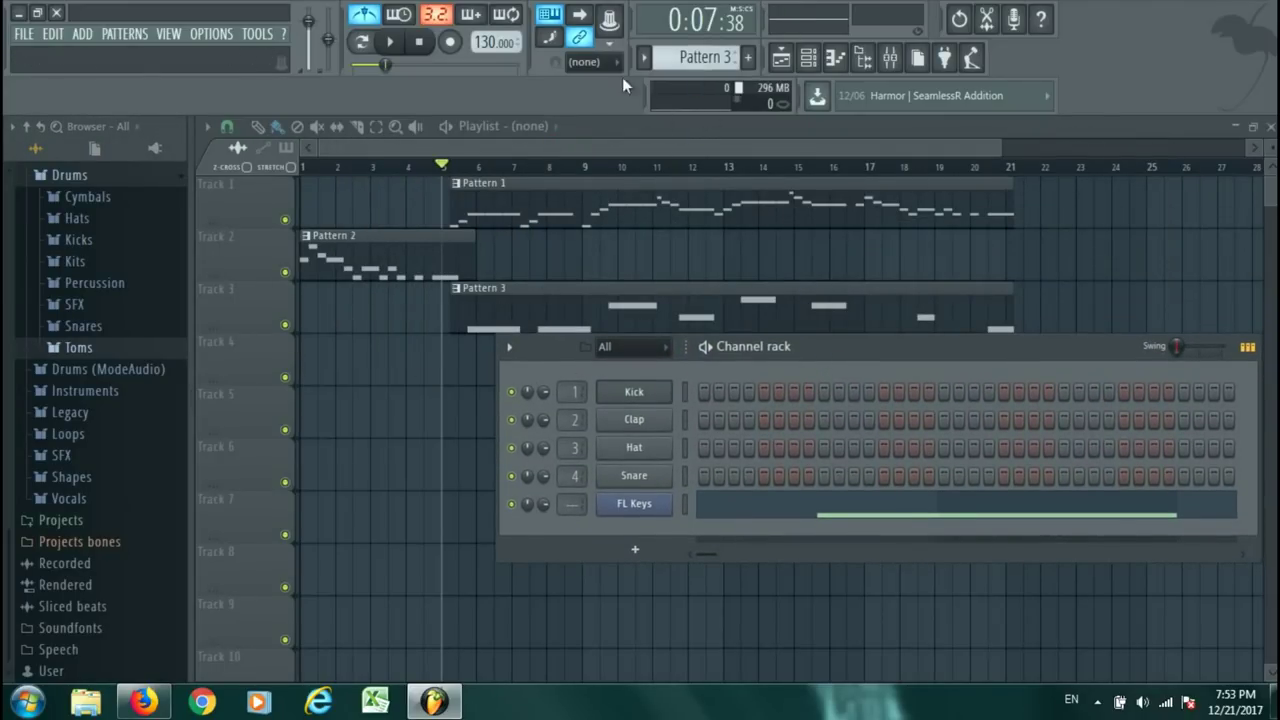
left_click(747, 57)
left_click(772, 80)
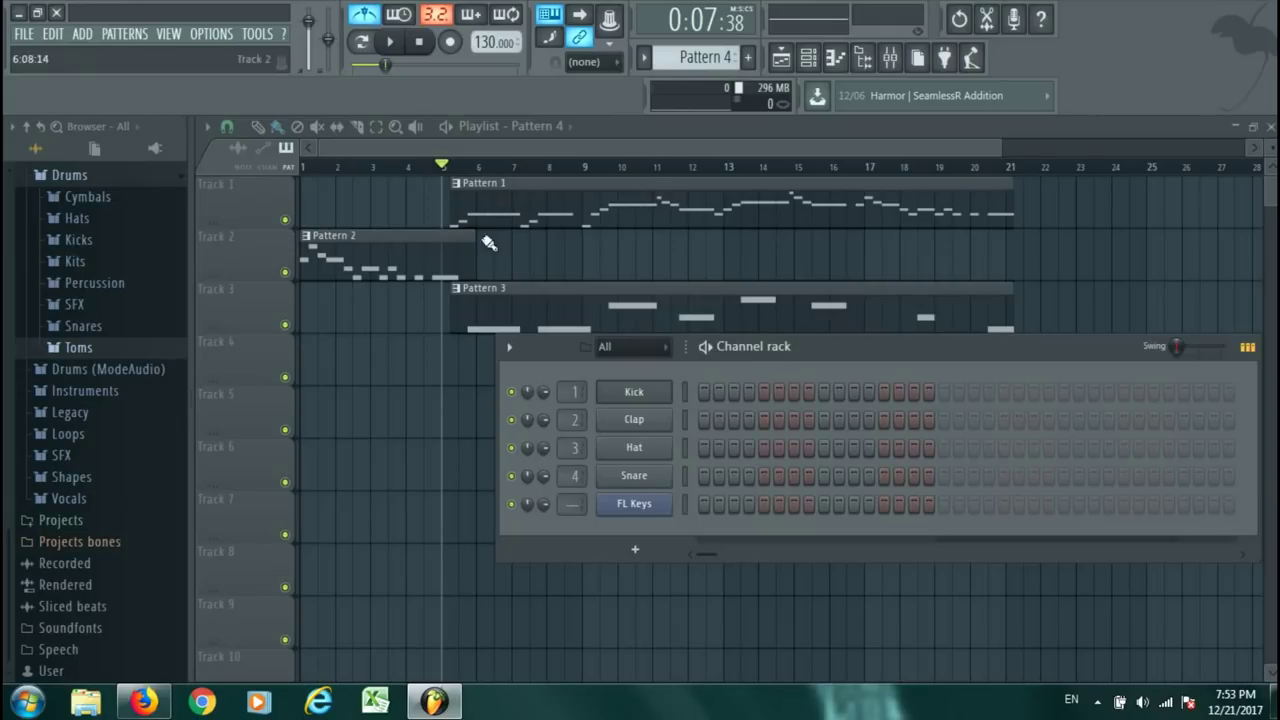
scroll(692, 52, "up", 2)
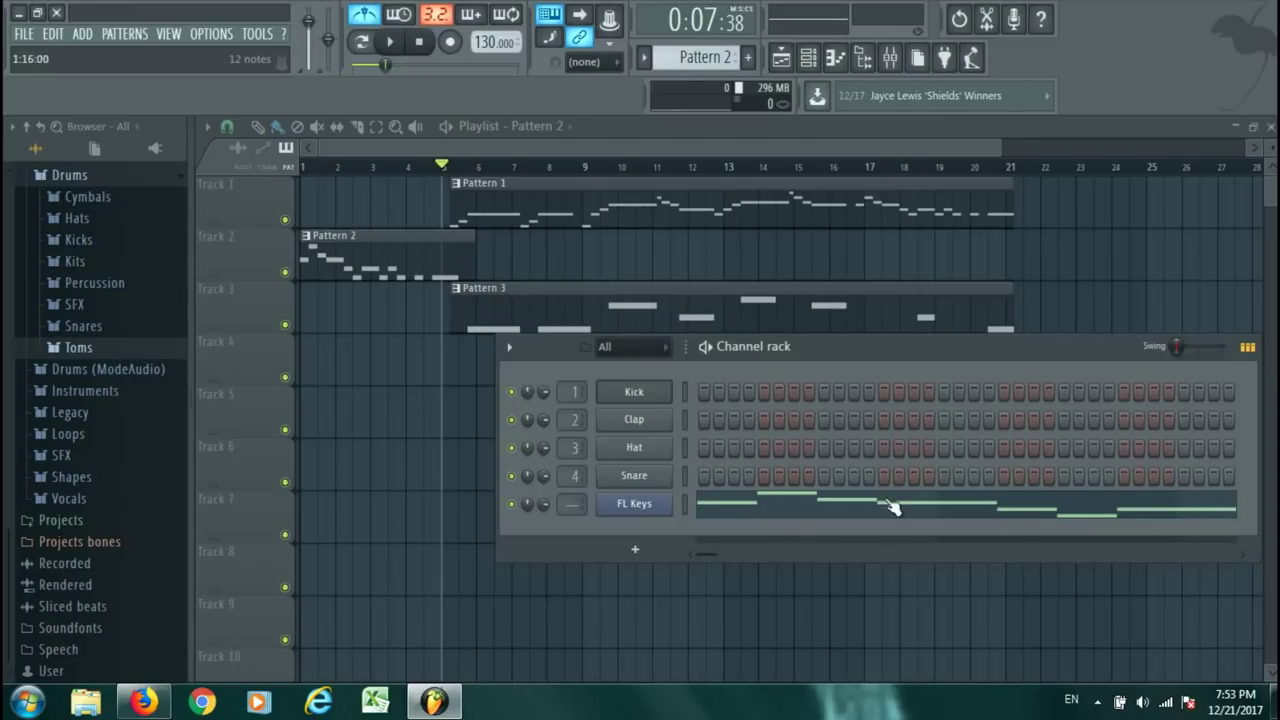
scroll(706, 58, "down", 2)
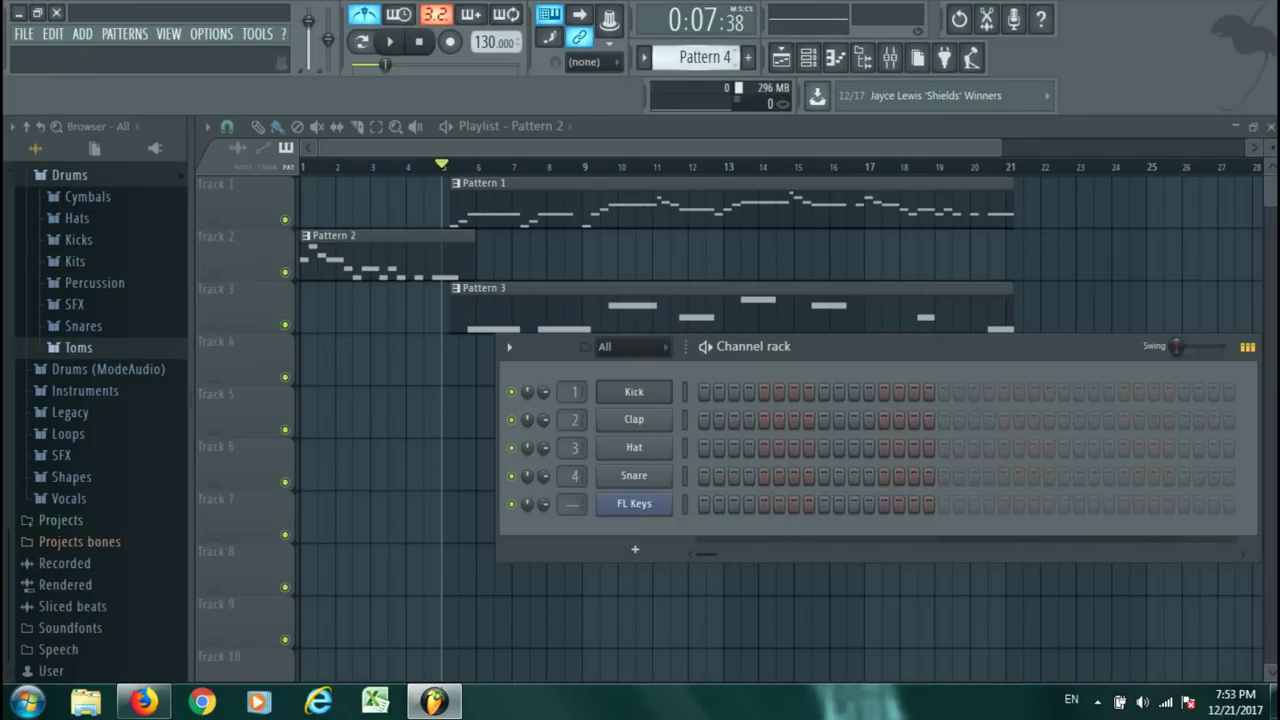
left_click_drag(851, 352, 825, 369)
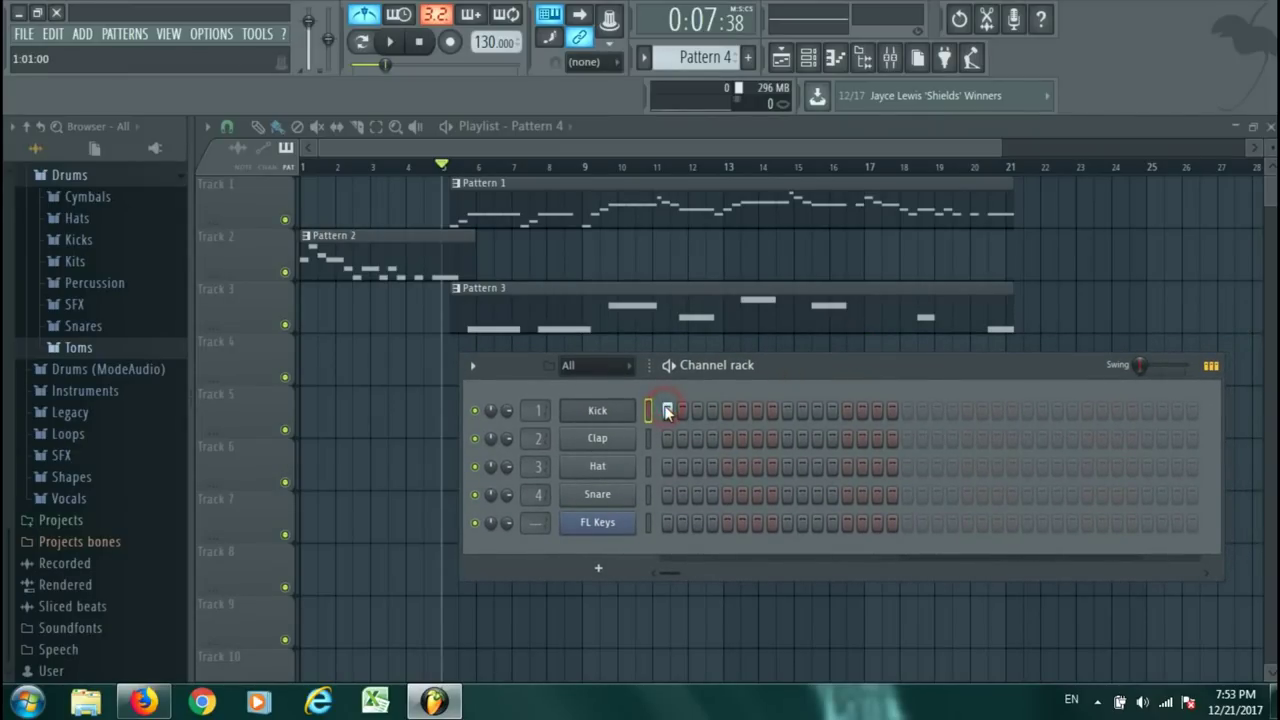
left_click(390, 41)
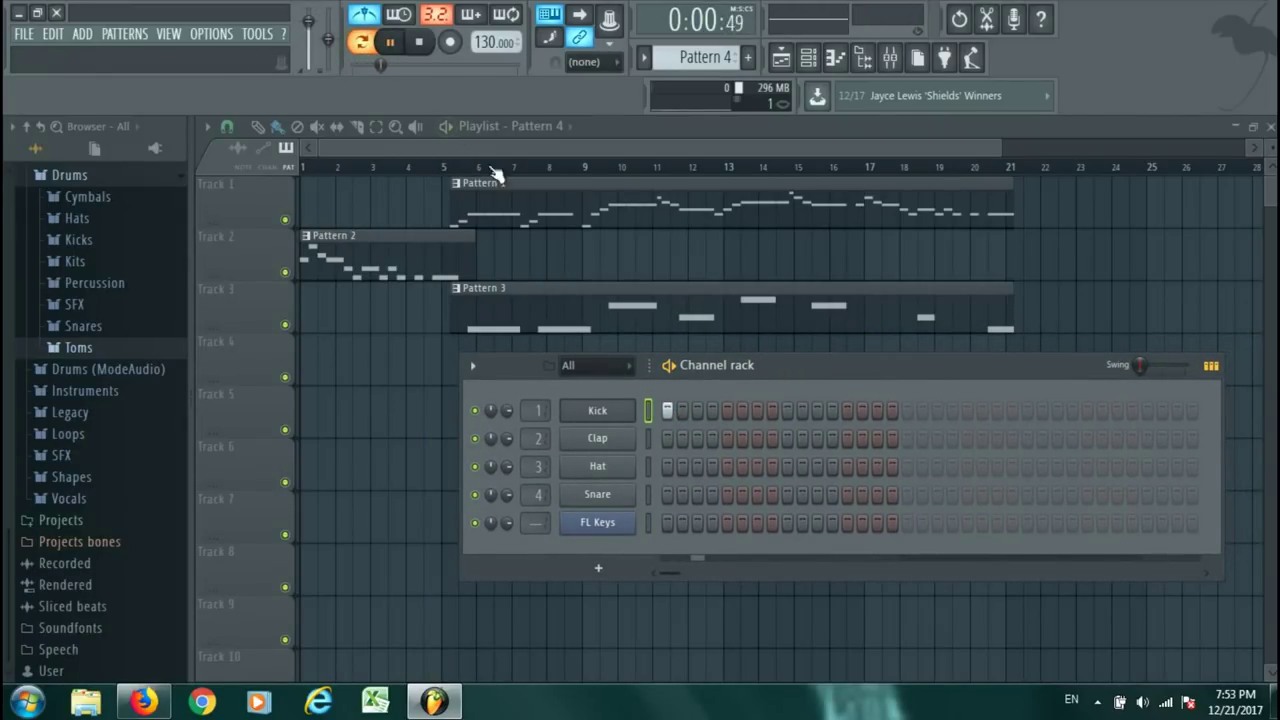
Place a Pattern 4 clip on Track 4, starting together with the Pattern 1 clip.
left_click(503, 366)
left_click(452, 369)
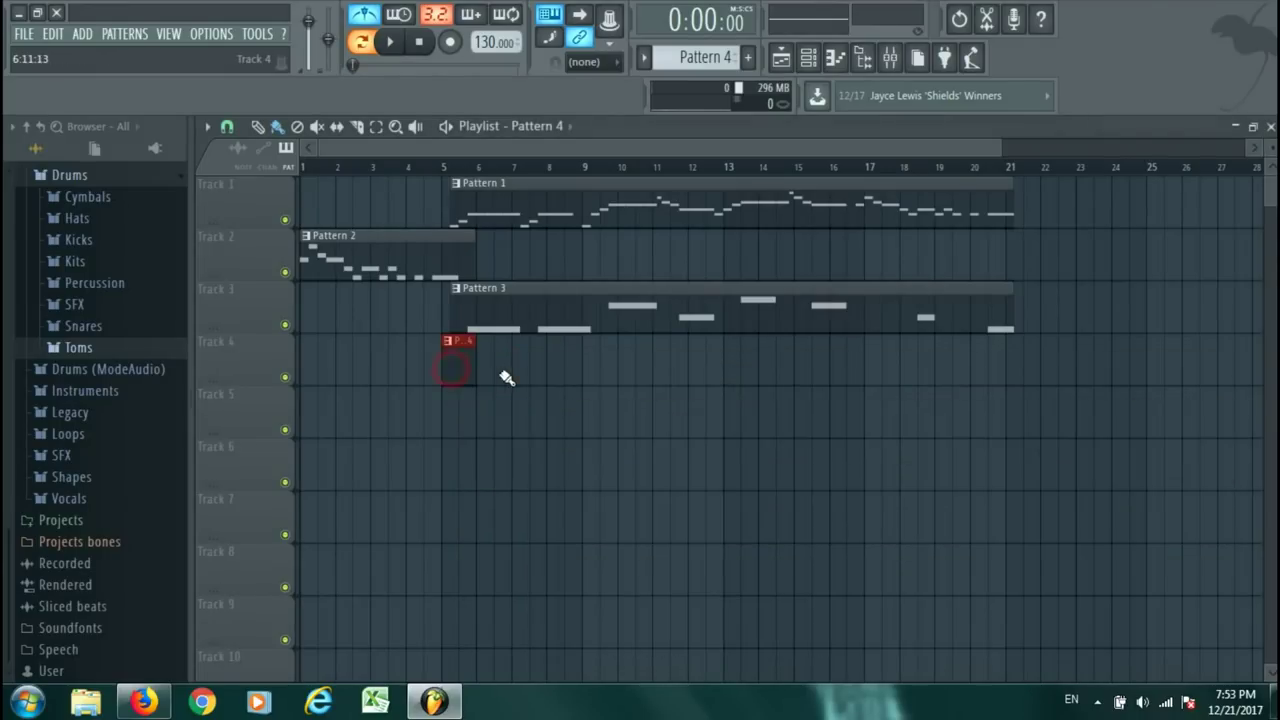
left_click_drag(998, 148, 490, 148)
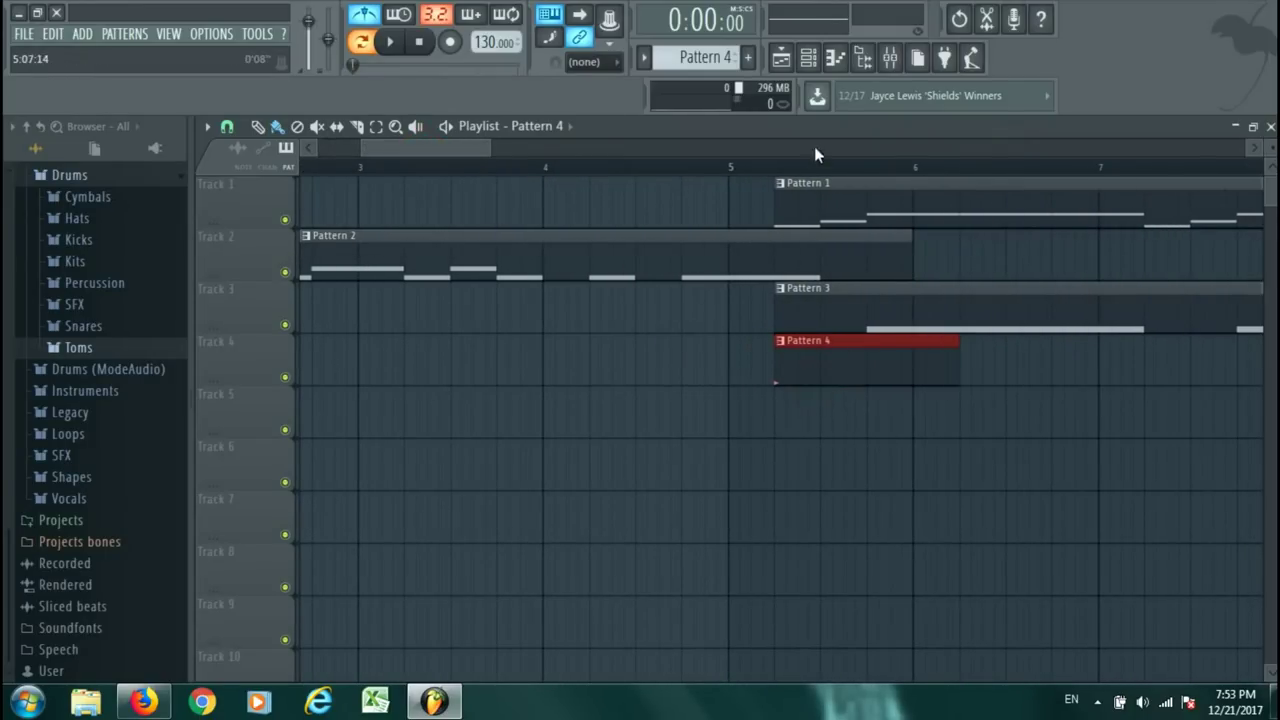
Play the arrangement from just before the Pattern 4 clip, keeping the Channel rack open clear of the clips.
left_click(817, 57)
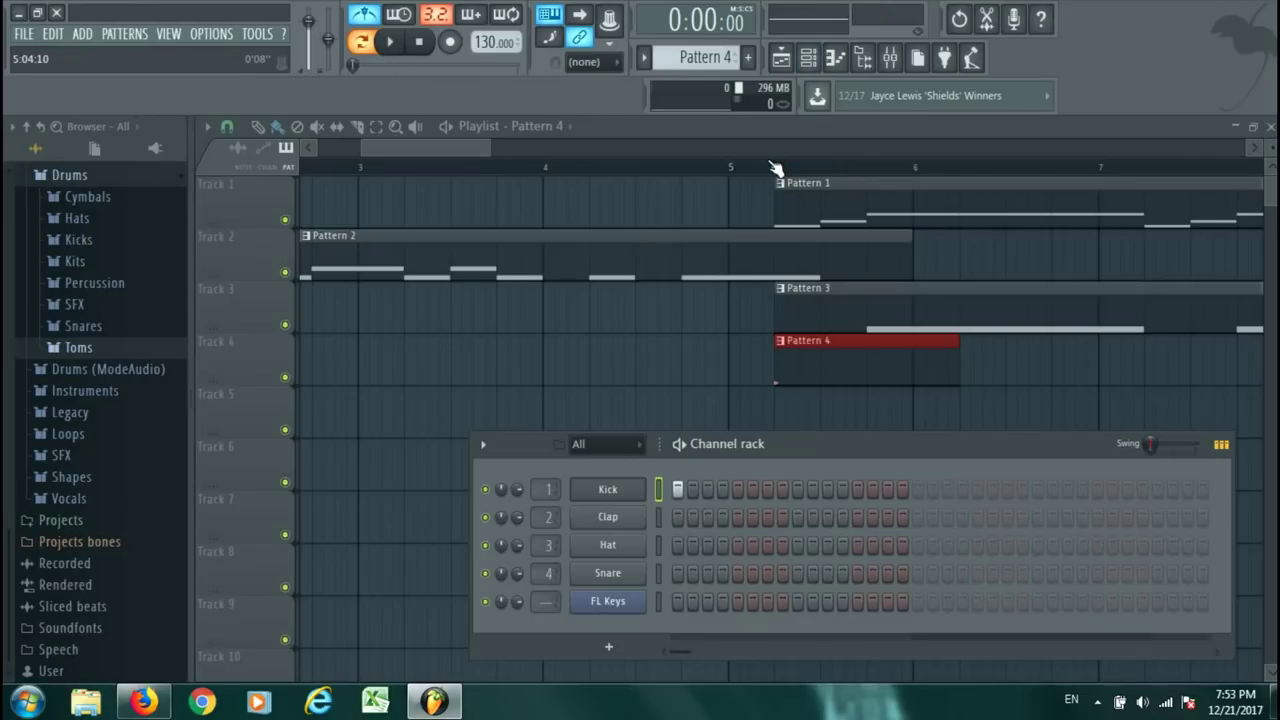
left_click(753, 170)
left_click(817, 57)
left_click_drag(790, 445, 597, 126)
key("space")
key("space")
left_click_drag(603, 128, 551, 464)
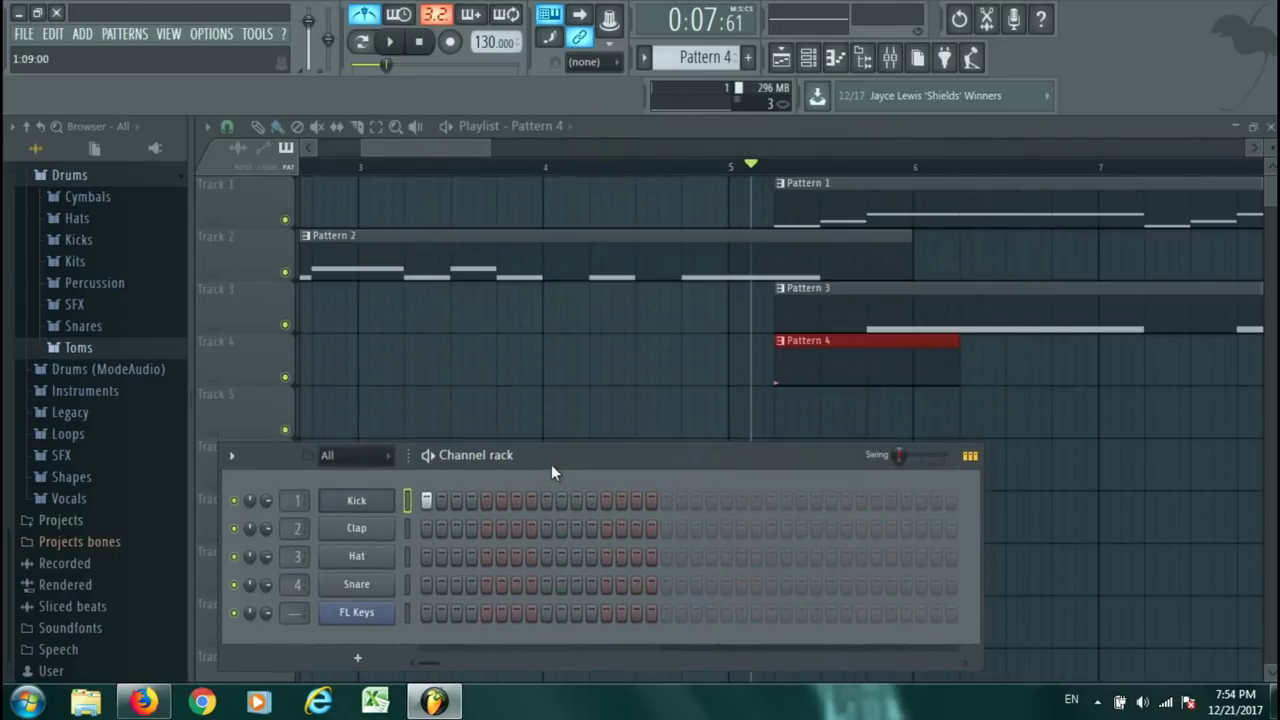
Move the Pattern 4 clip on Track 4 later so it starts with the first note of the Pattern 3 clip, and play the arrangement.
key("space")
key("space")
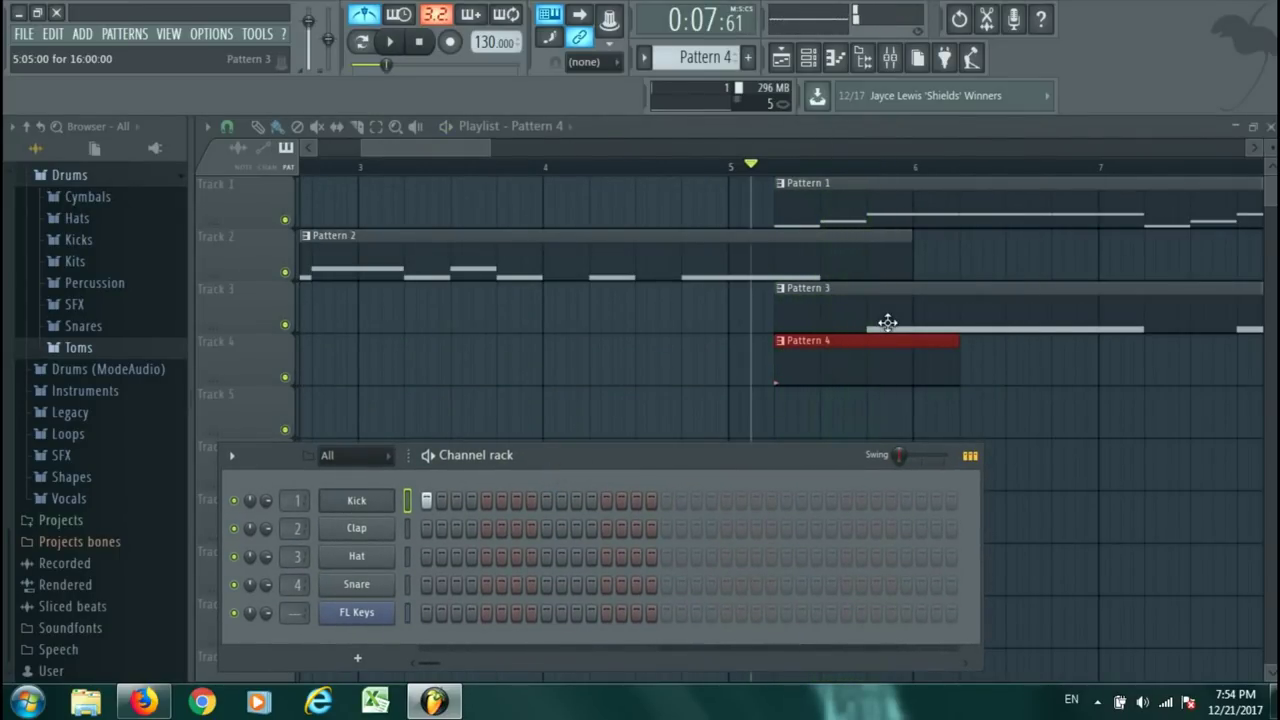
key("space")
left_click_drag(871, 360, 964, 360)
key("space")
key("space")
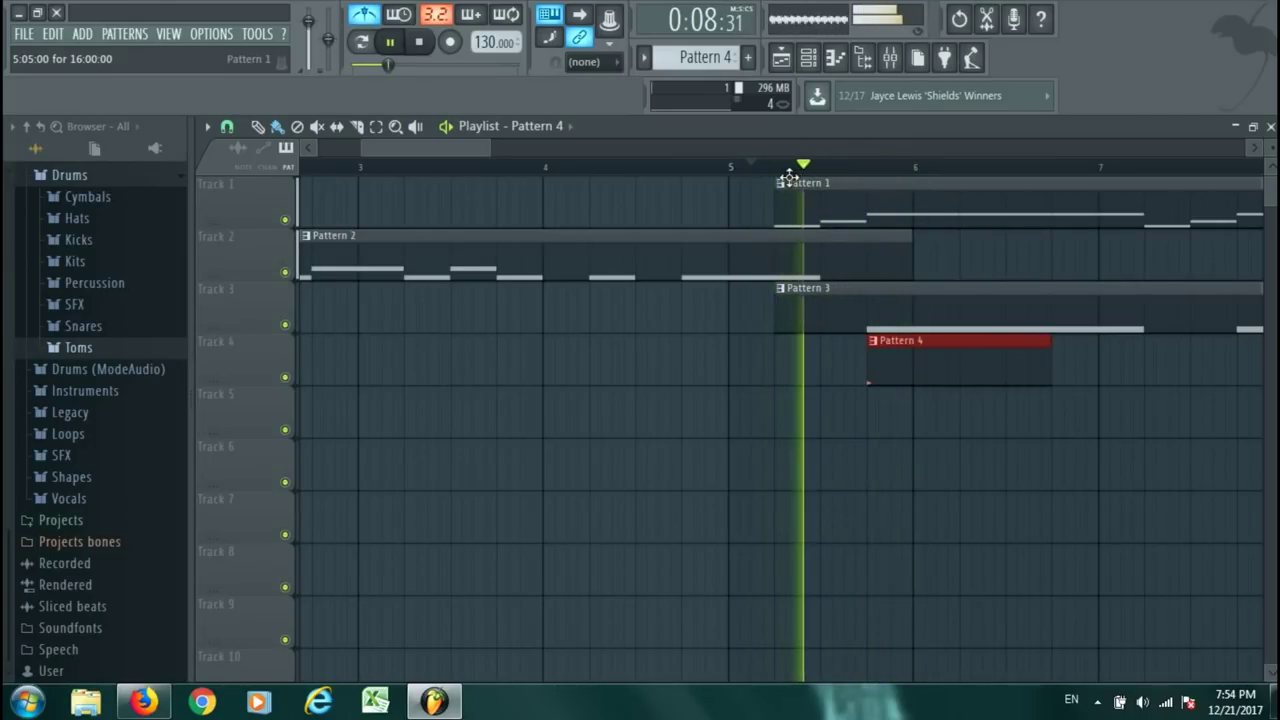
key("space")
Show the Channel rack again, place it over the upper Playlist tracks, and play the arrangement briefly.
left_click(807, 57)
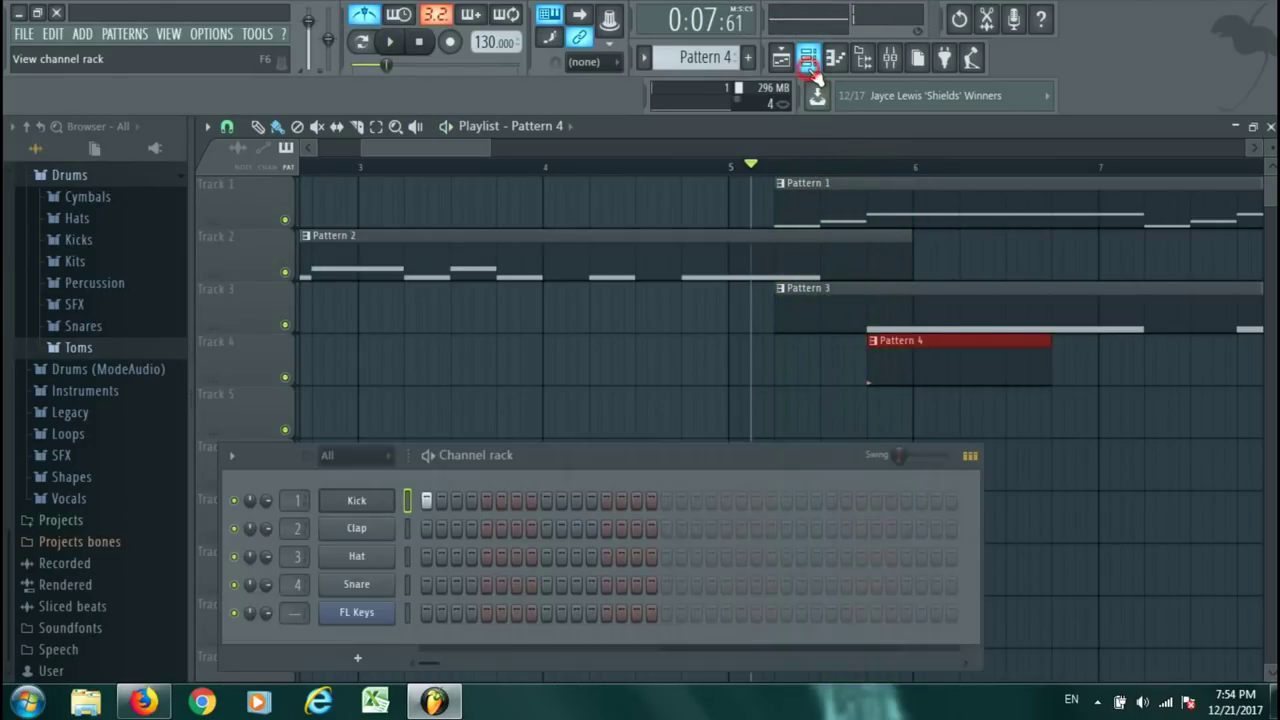
left_click_drag(636, 470, 594, 168)
key("space")
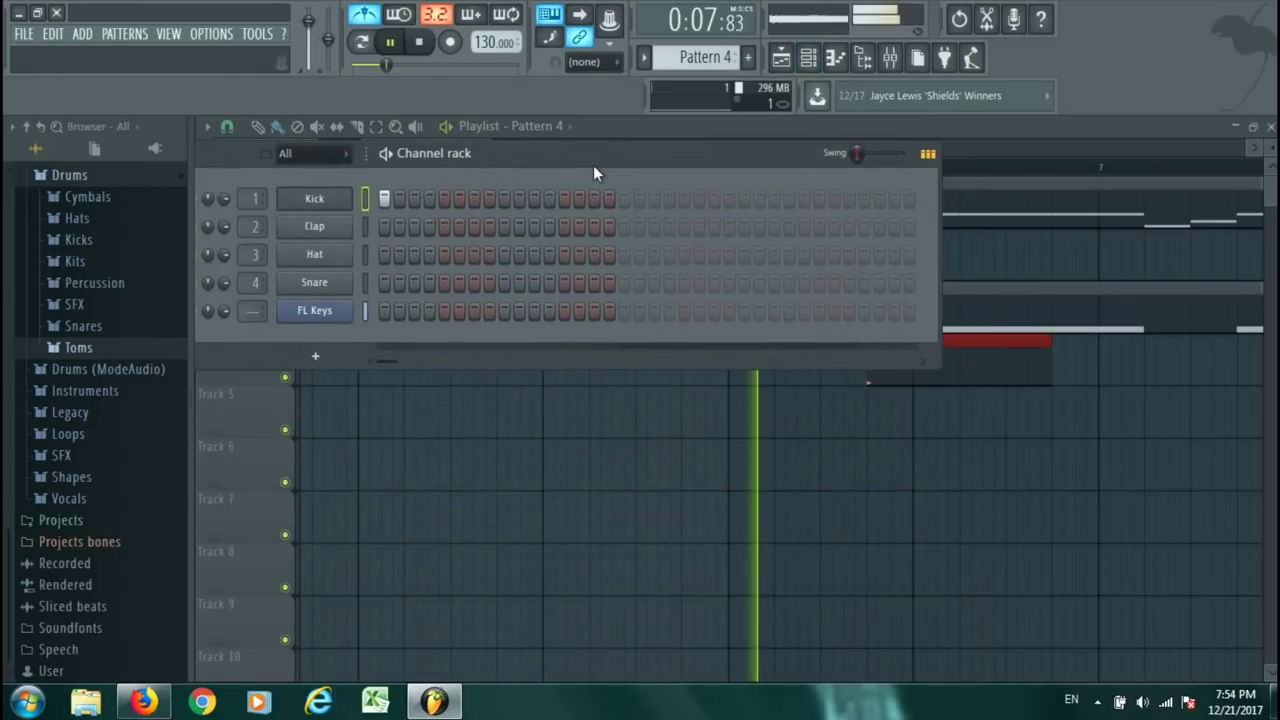
key("space")
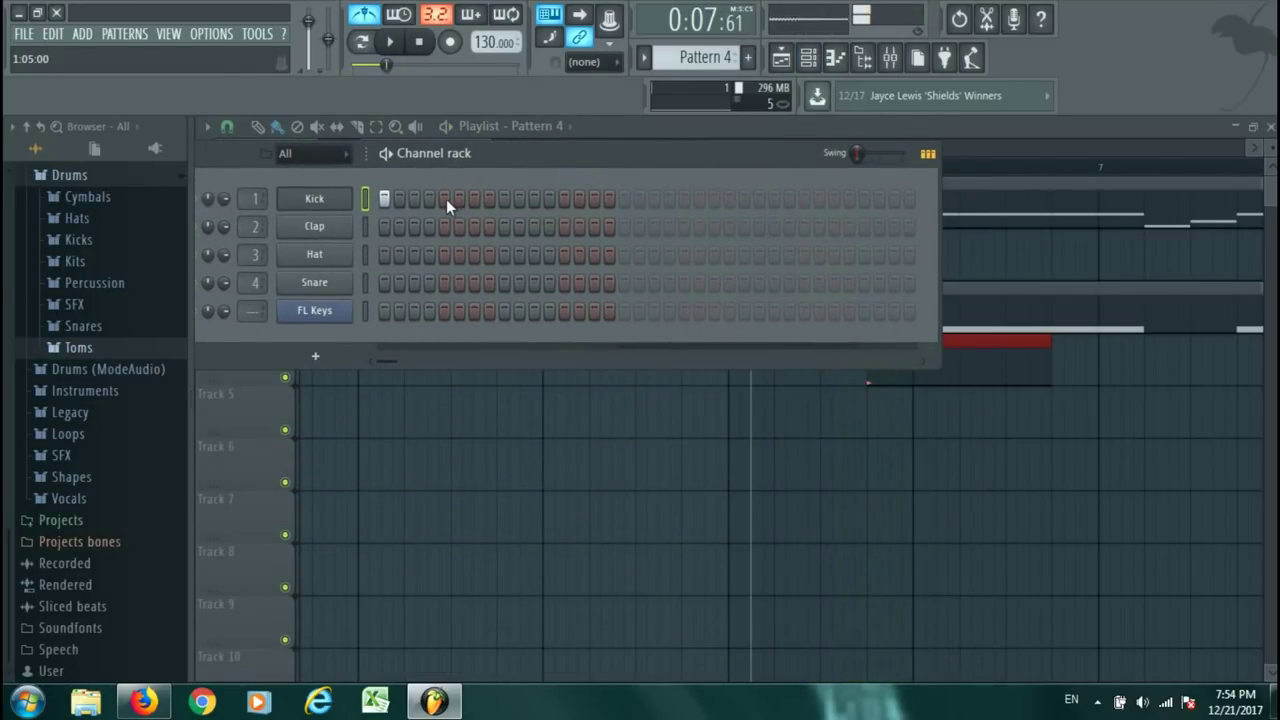
Try a second Kick in Pattern 4 on step 5, replace it with one on step 6, and listen to it.
key("space")
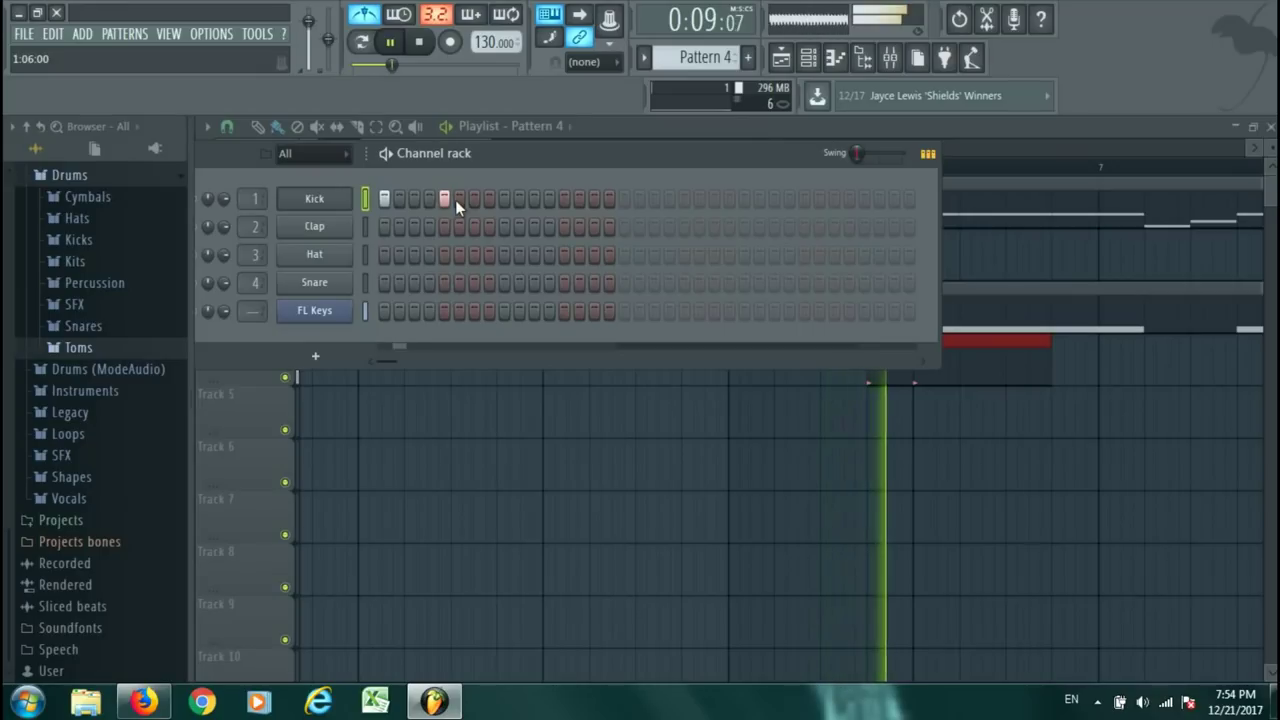
right_click(448, 200)
left_click(458, 198)
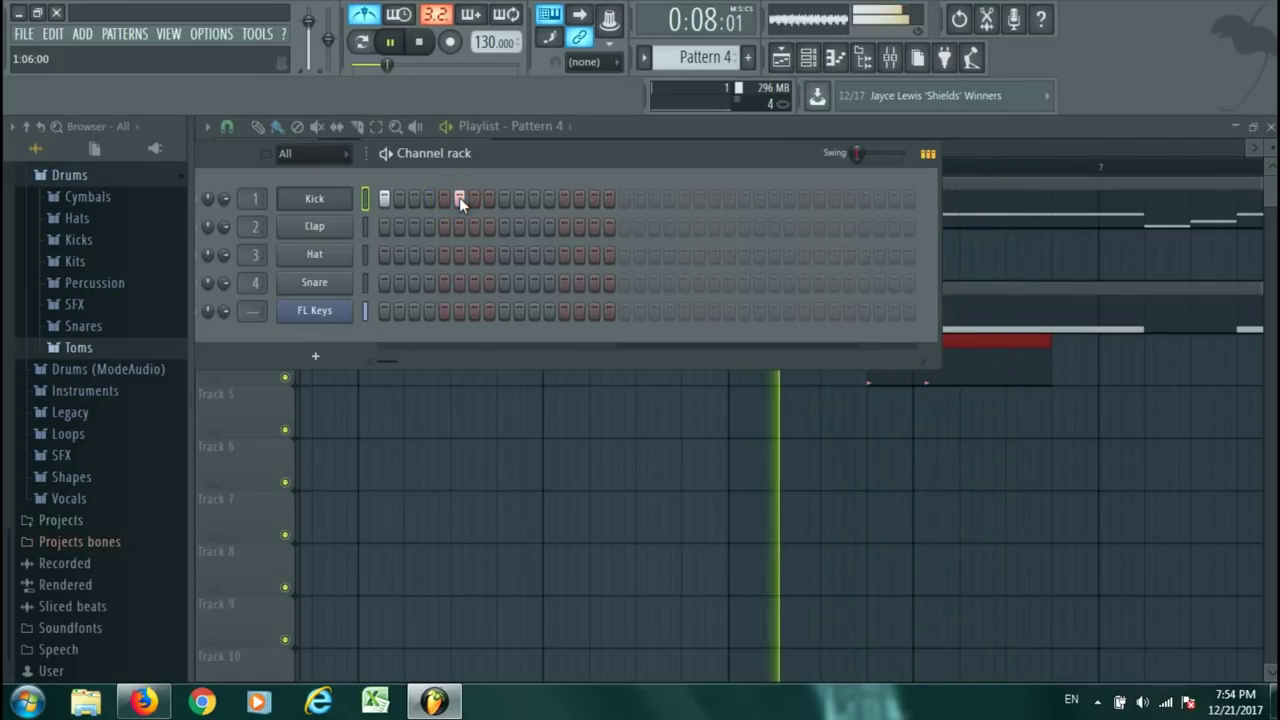
key("space")
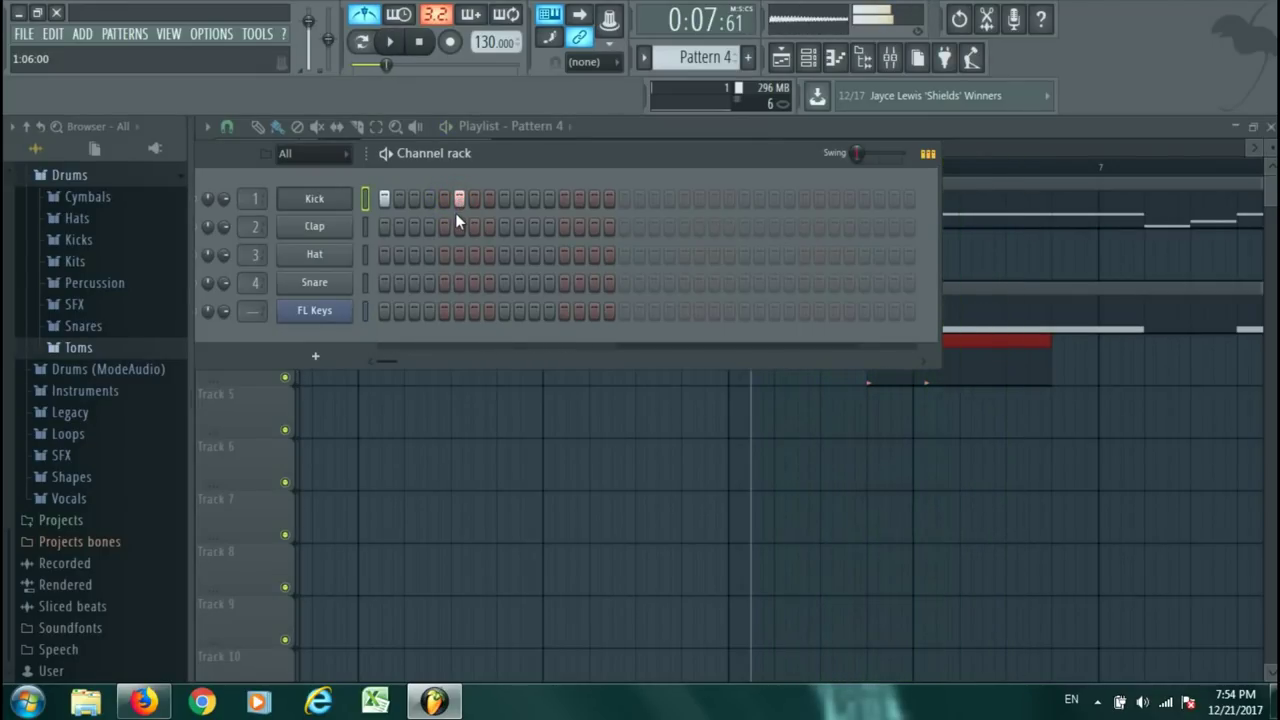
Audition the Snare channel, try a hit on step 4, and place the Snare on step 5 instead.
left_click(334, 287)
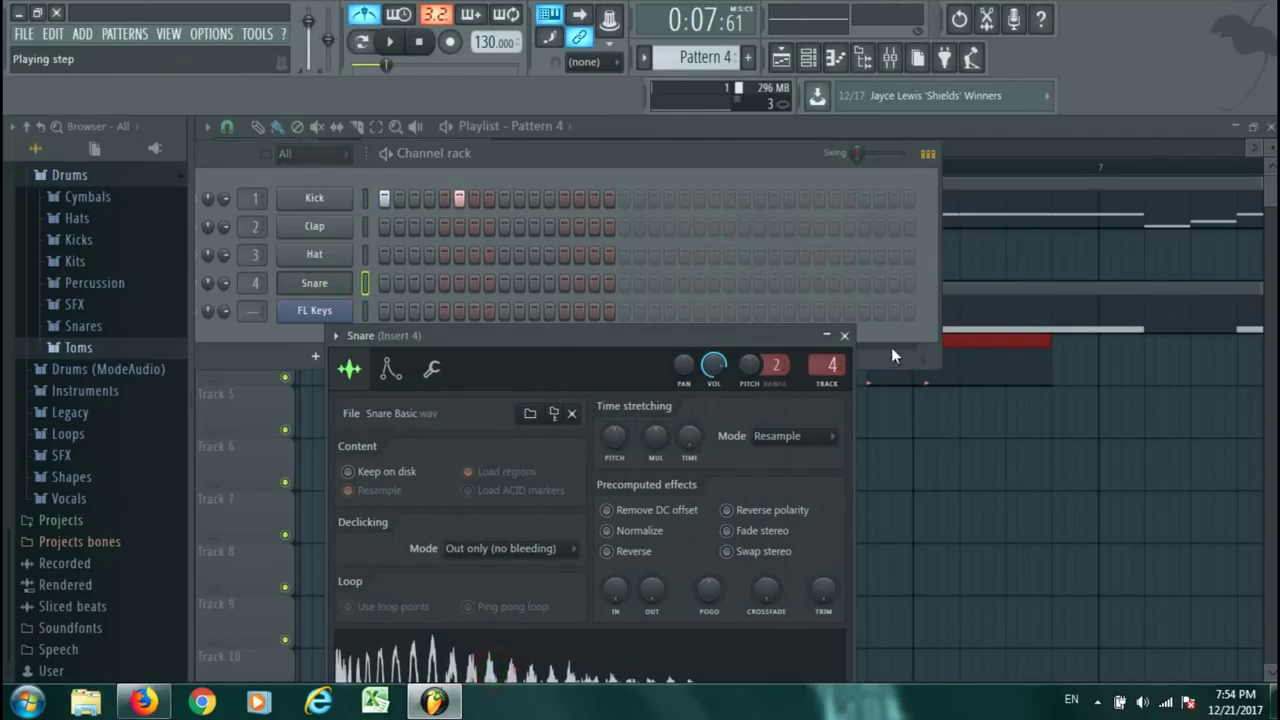
left_click(845, 336)
left_click(430, 282)
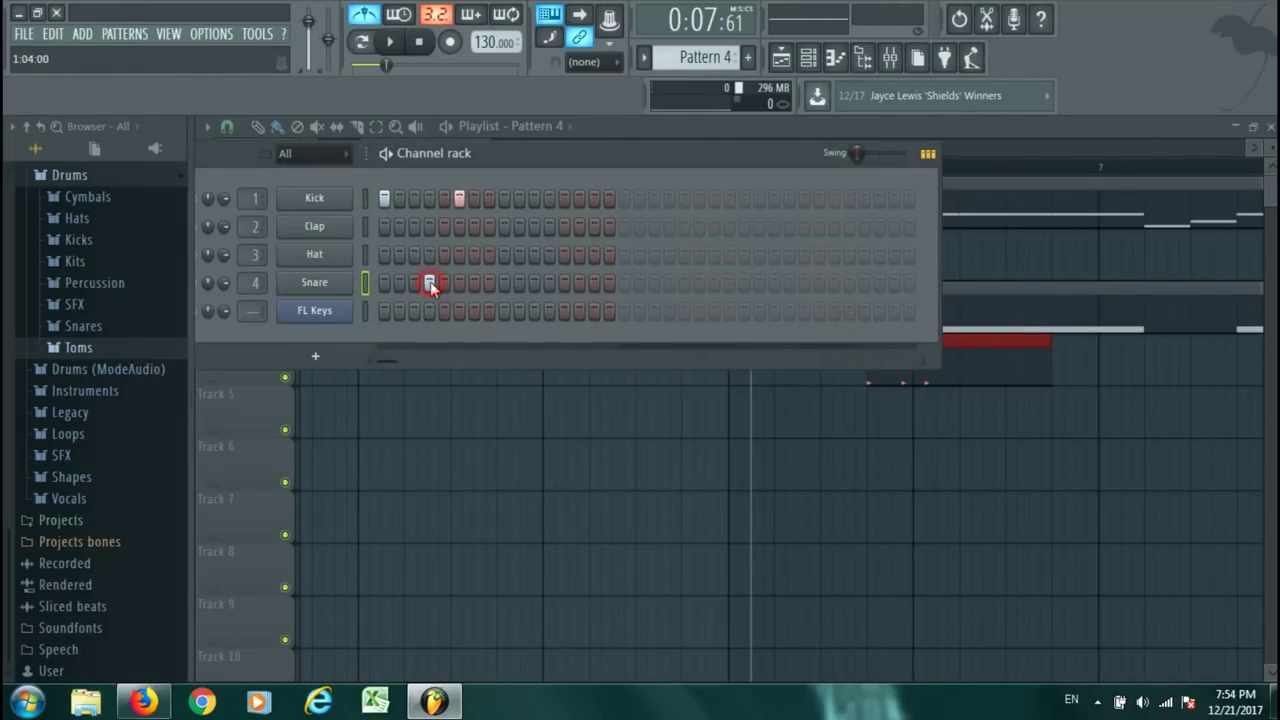
key("space")
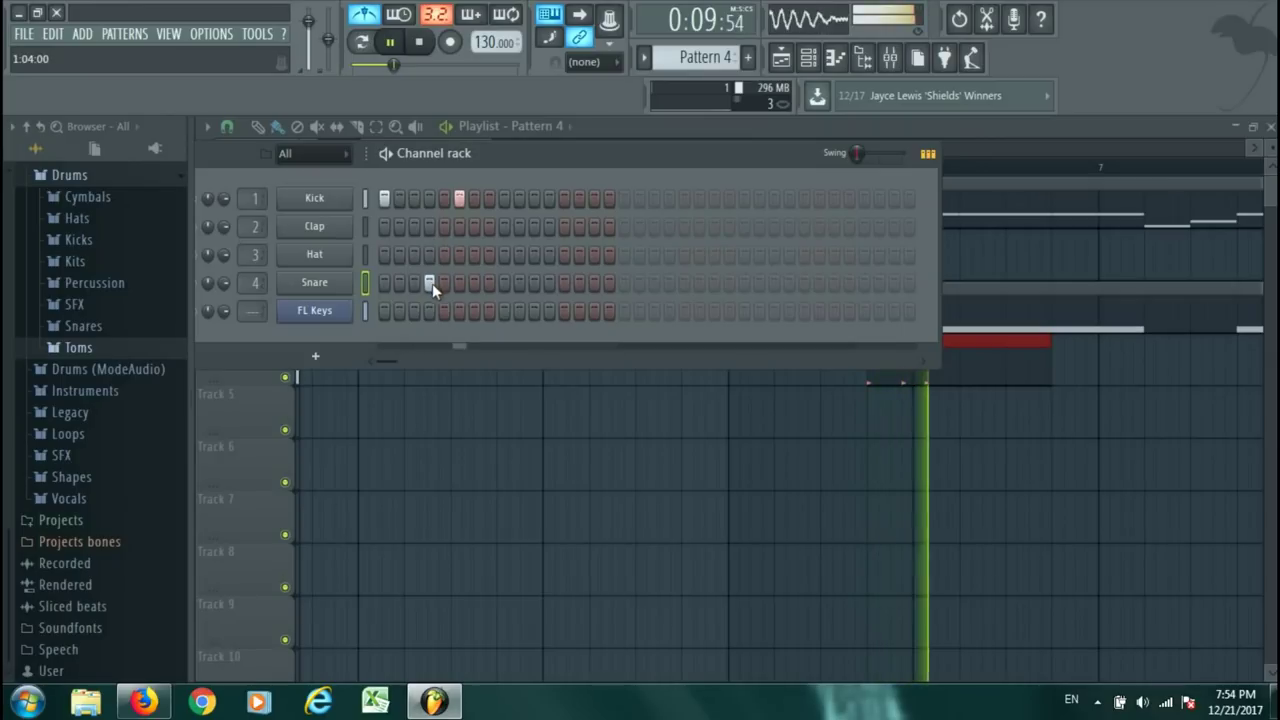
key("space")
left_click(430, 283)
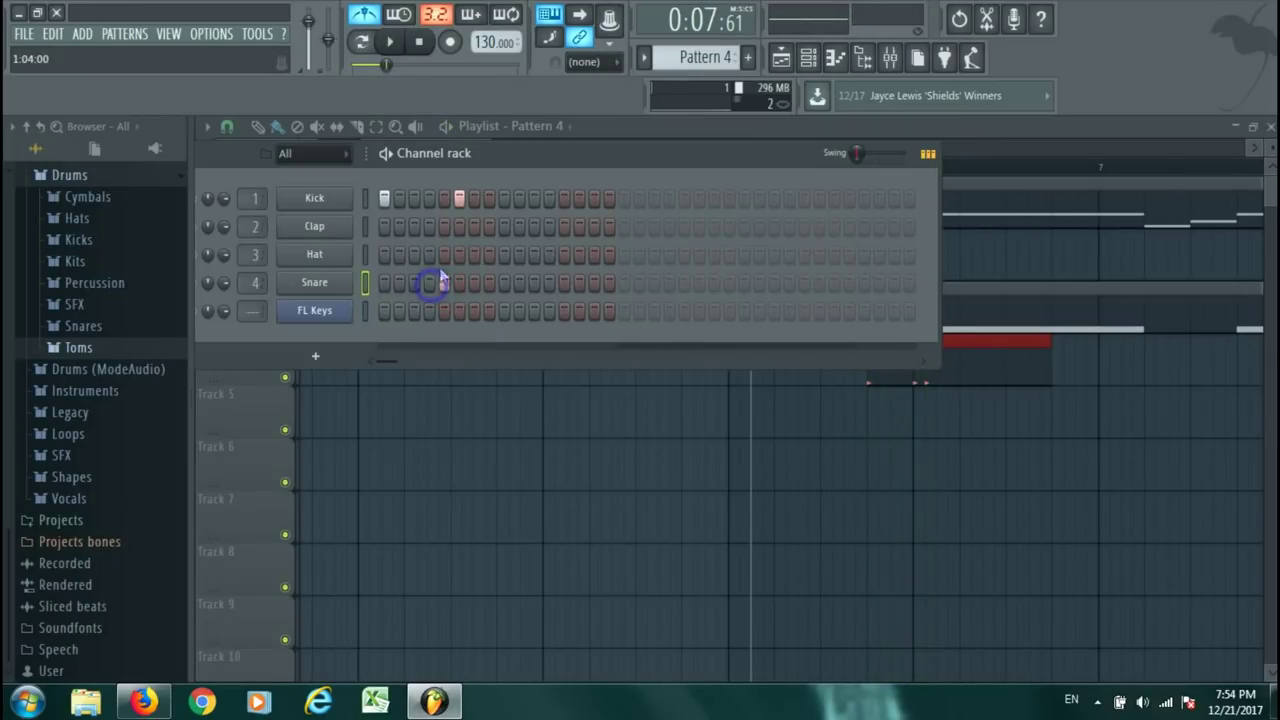
Move the second Kick from step 6 to step 7 and play the arrangement to check the timing.
key("space")
left_click(460, 199)
key("space")
left_click(475, 198)
key("space")
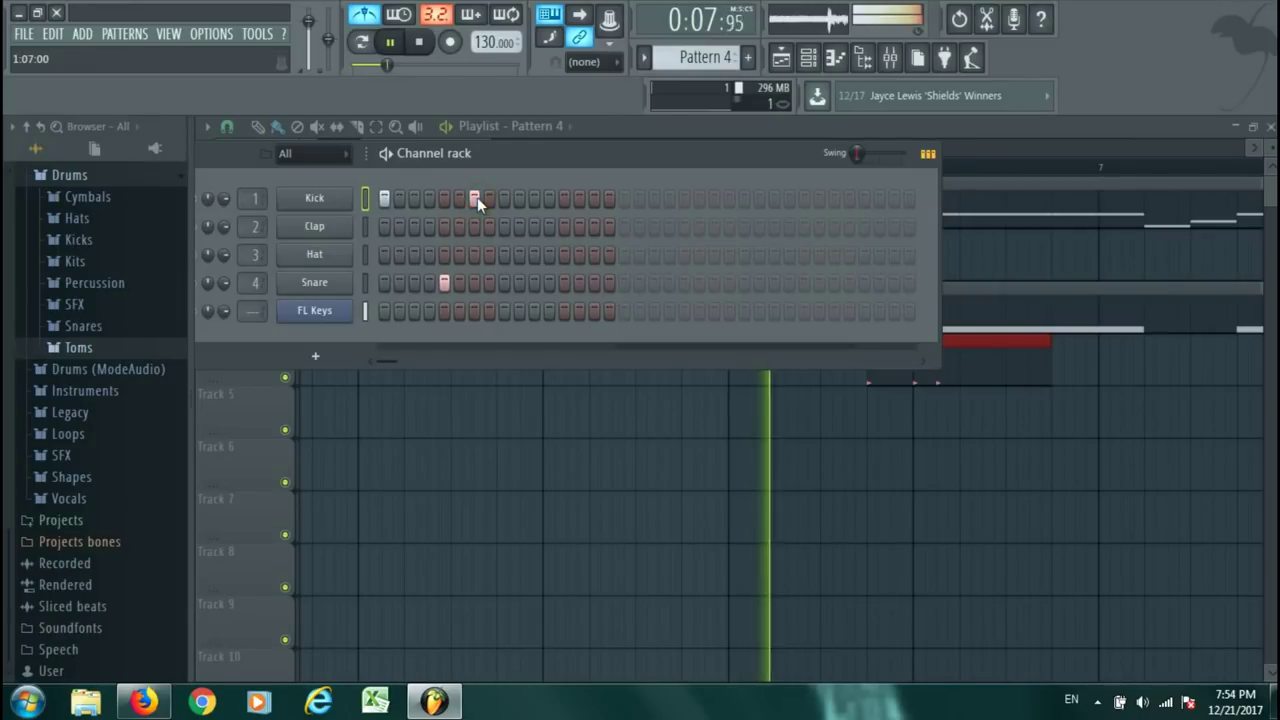
key("space")
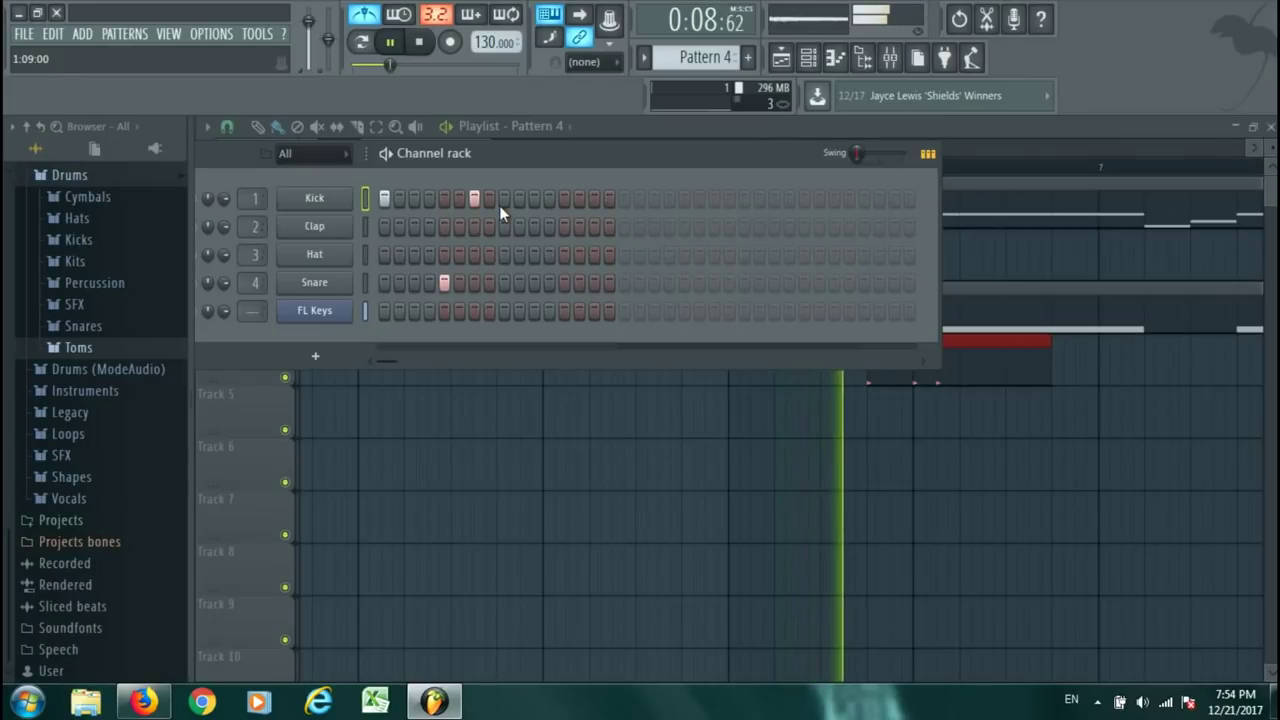
key("space")
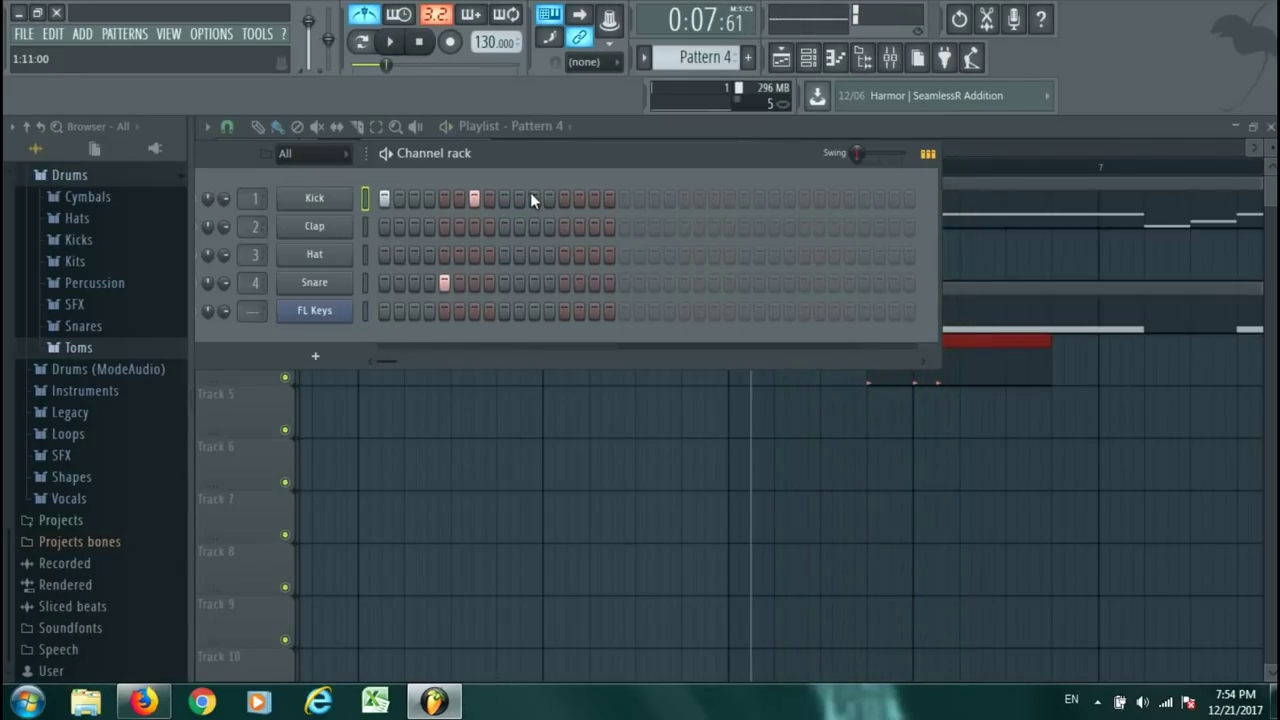
Add a Kick on step 11 and a Snare on step 13 of Pattern 4, playing the arrangement after each.
left_click(536, 199)
key("space")
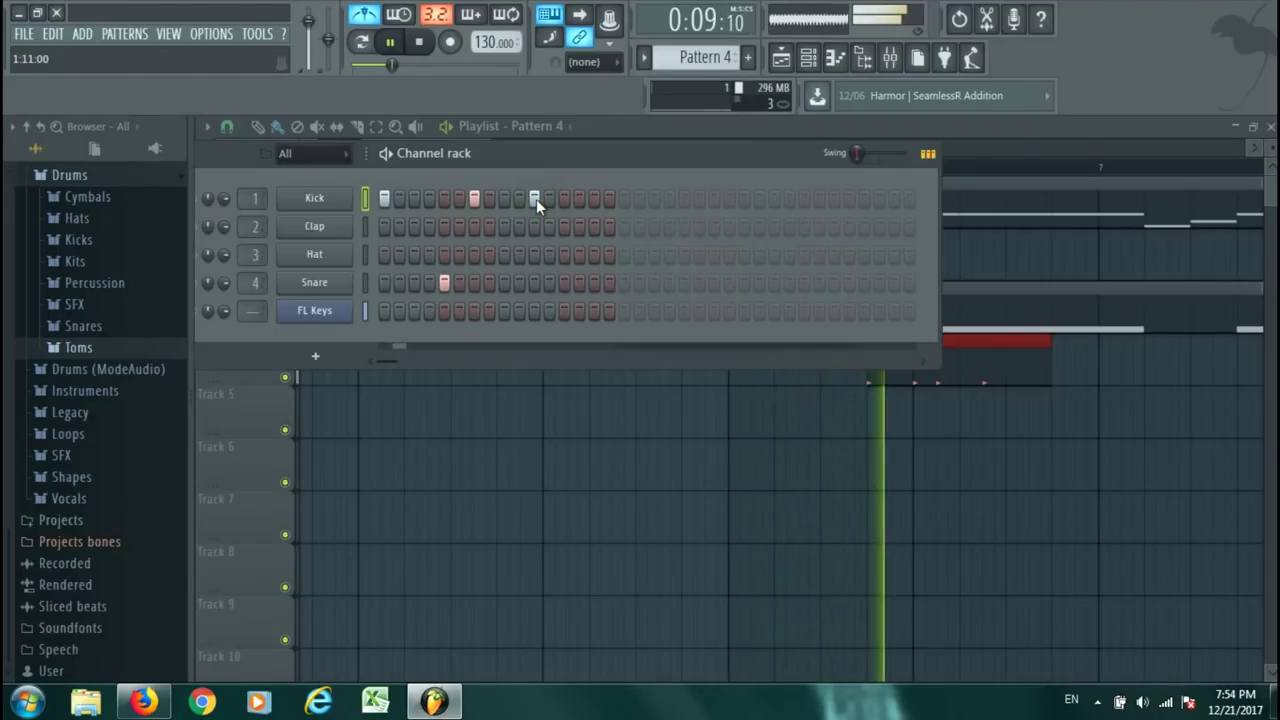
key("space")
left_click(565, 283)
key("space")
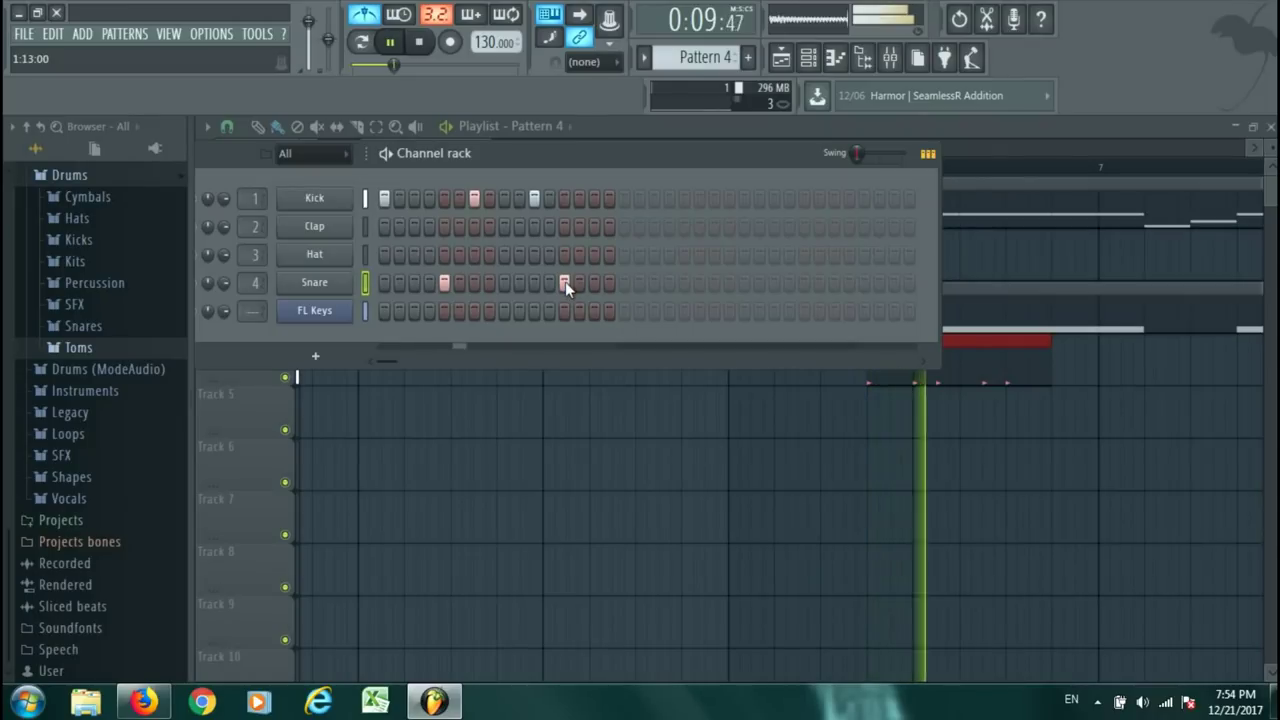
Extend Pattern 4 into its second bar with a Kick on step 17 and a Snare on step 21, checking each by playback.
left_click(623, 198)
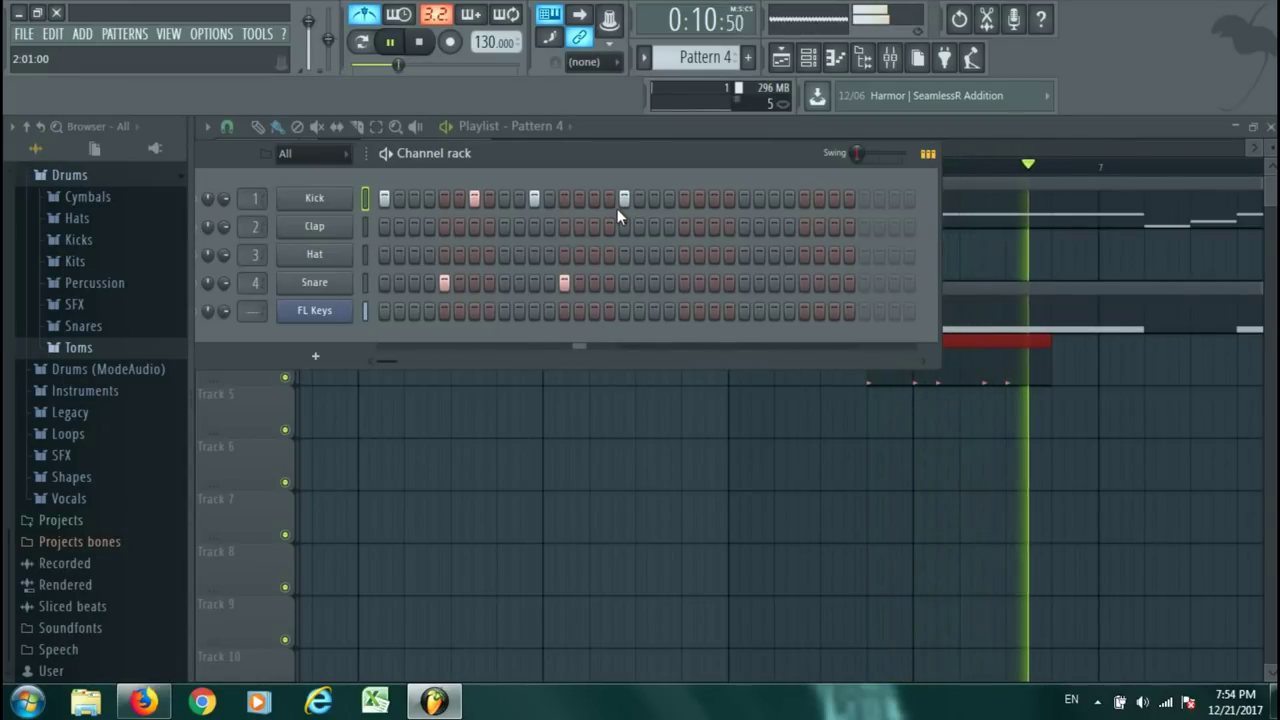
key("space")
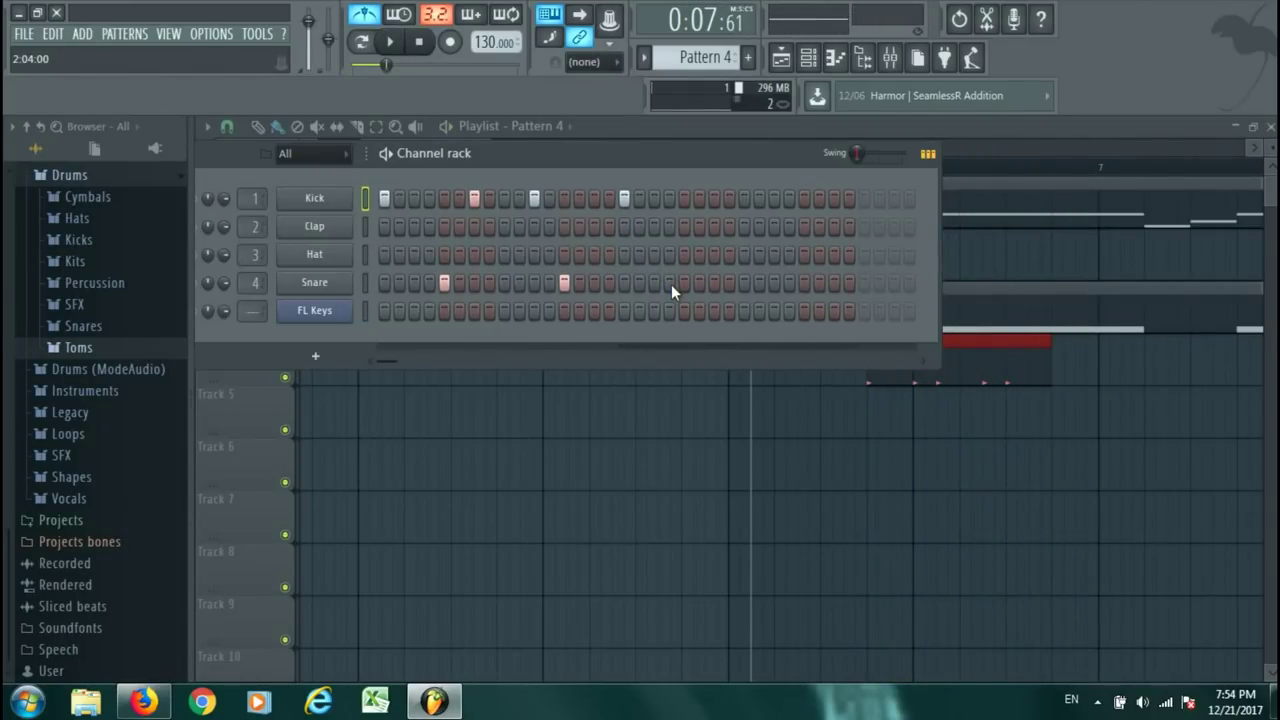
key("space")
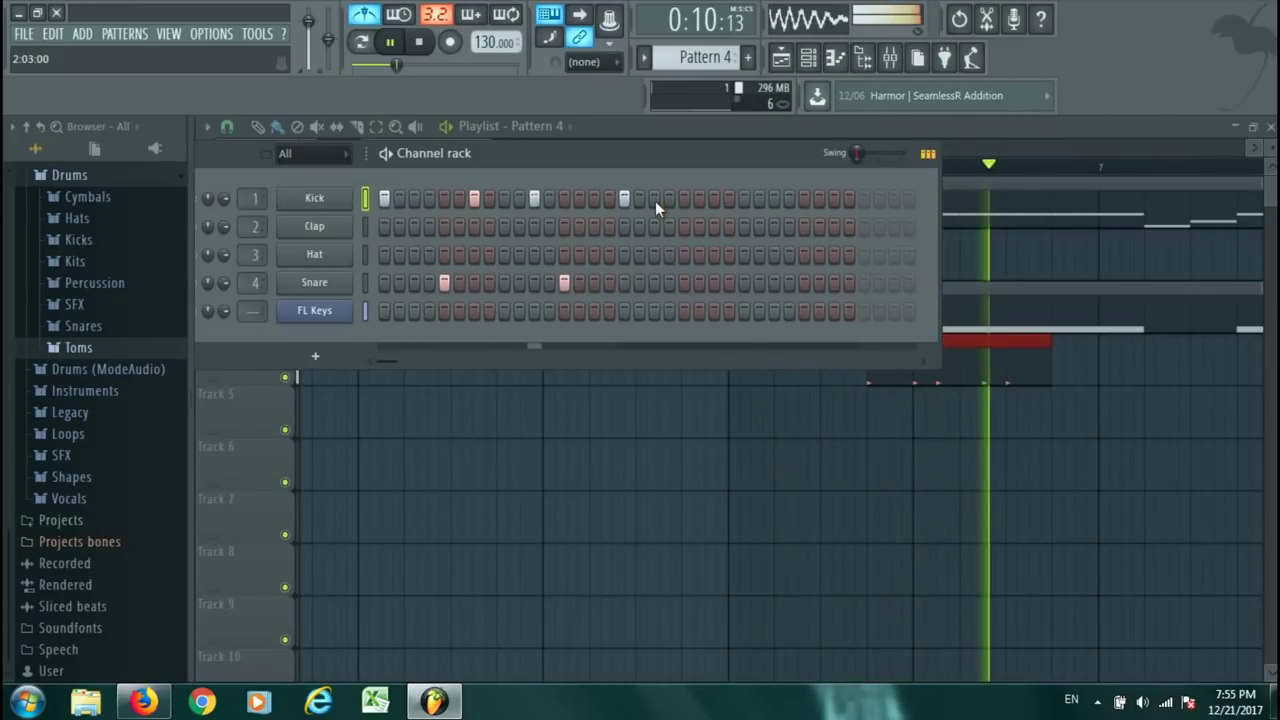
key("space")
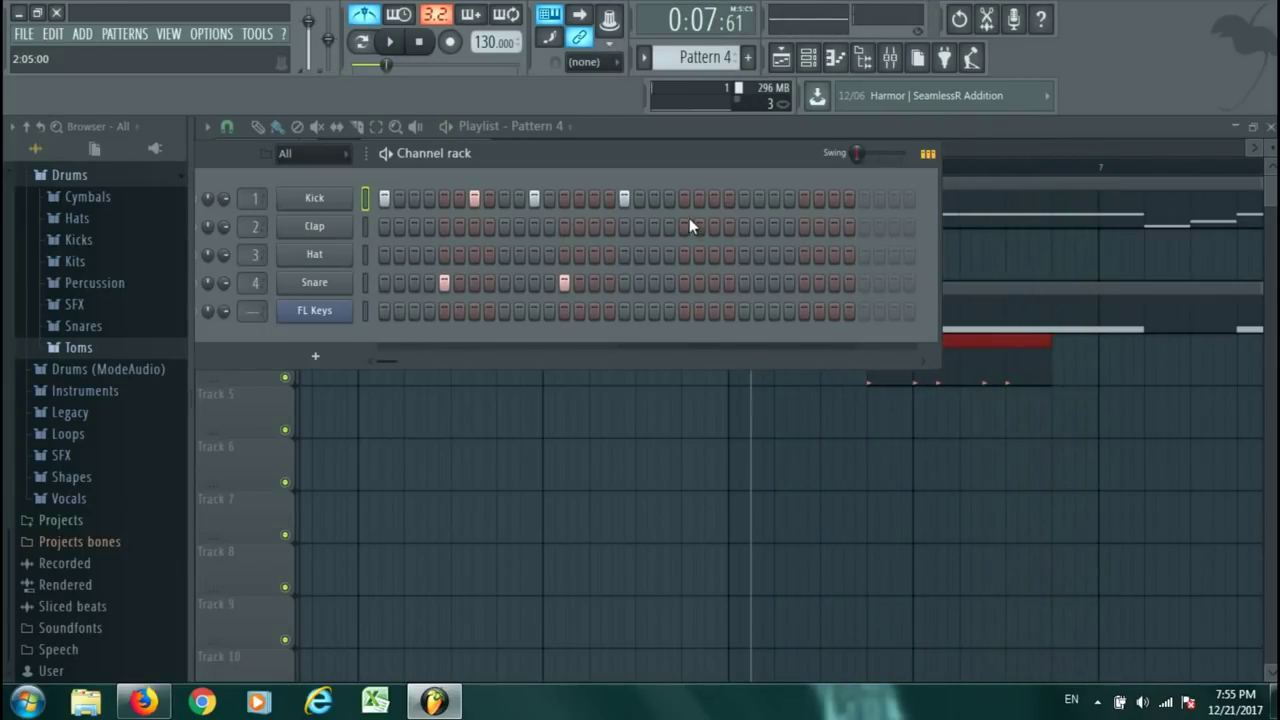
left_click(687, 282)
key("space")
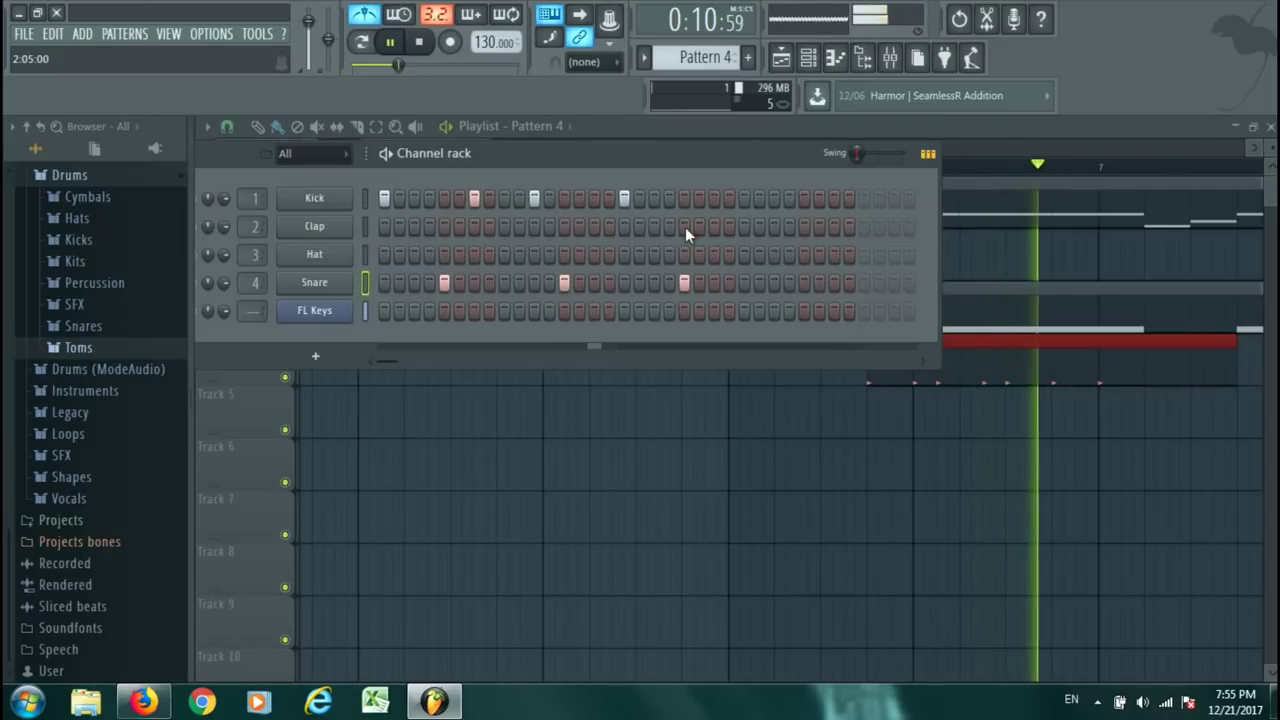
key("space")
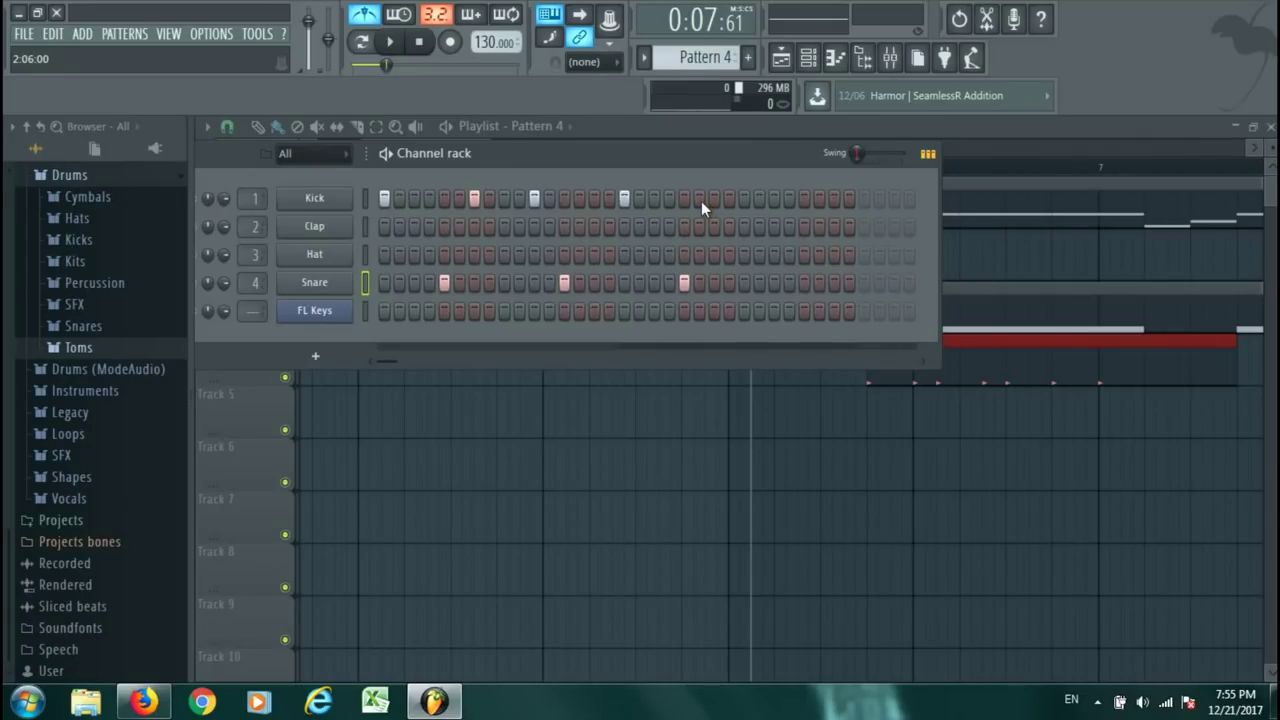
Play the beat against the melody and add a Kick on step 23.
key("space")
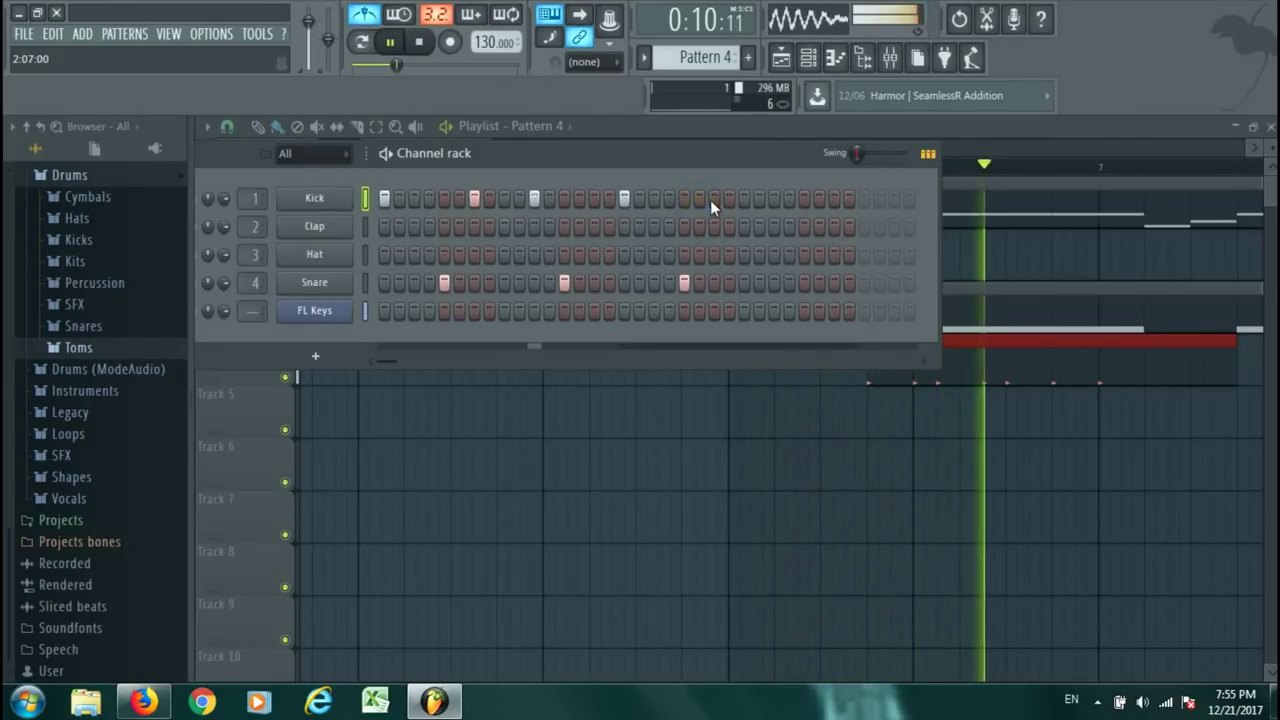
key("space")
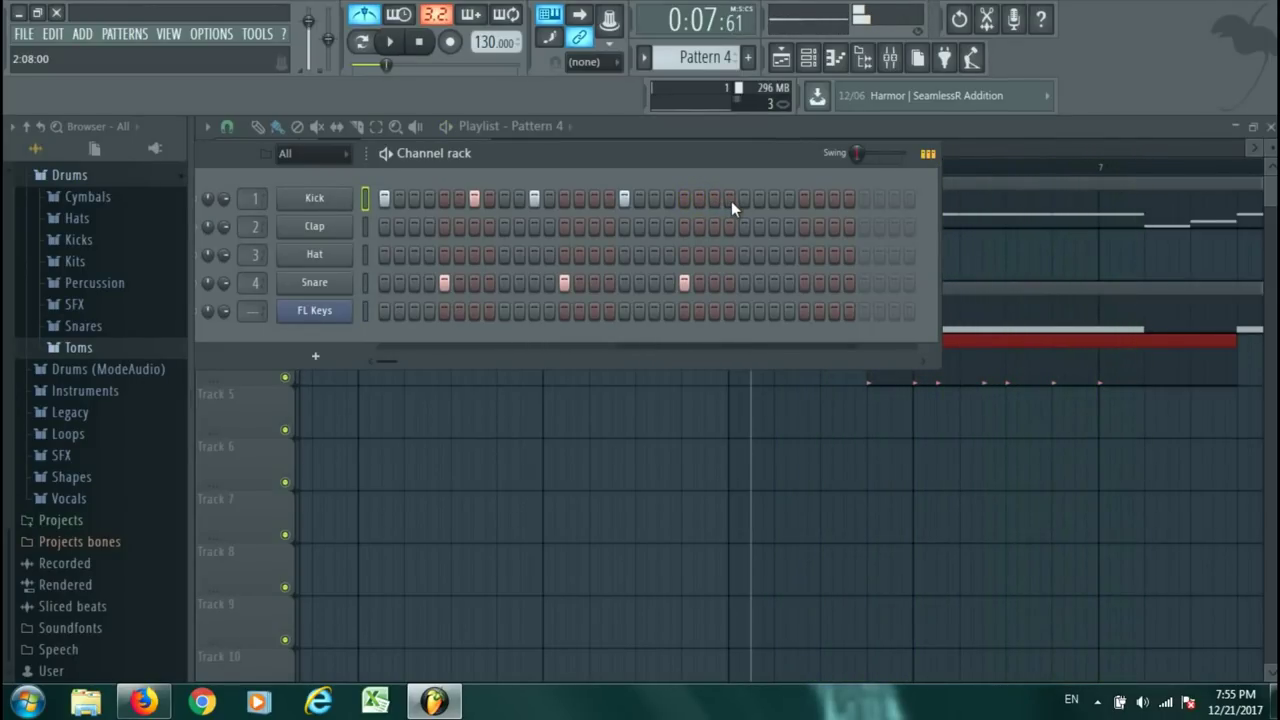
key("space")
left_click(715, 199)
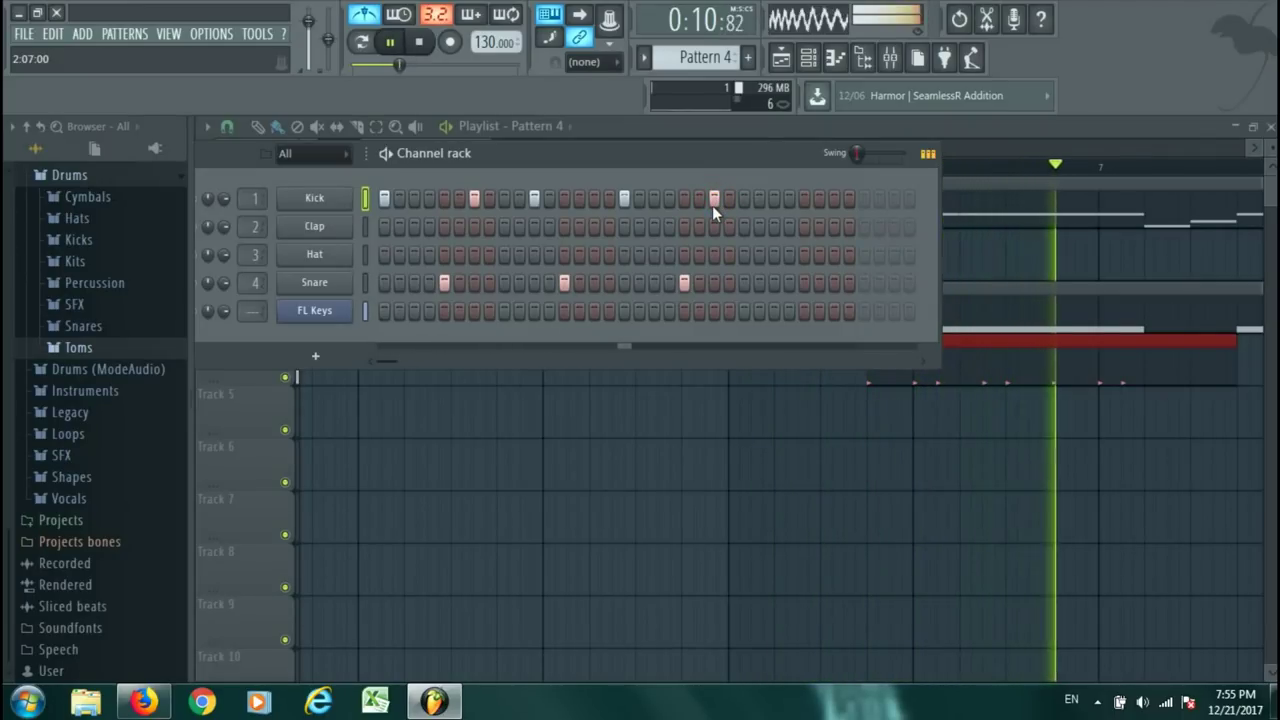
key("space")
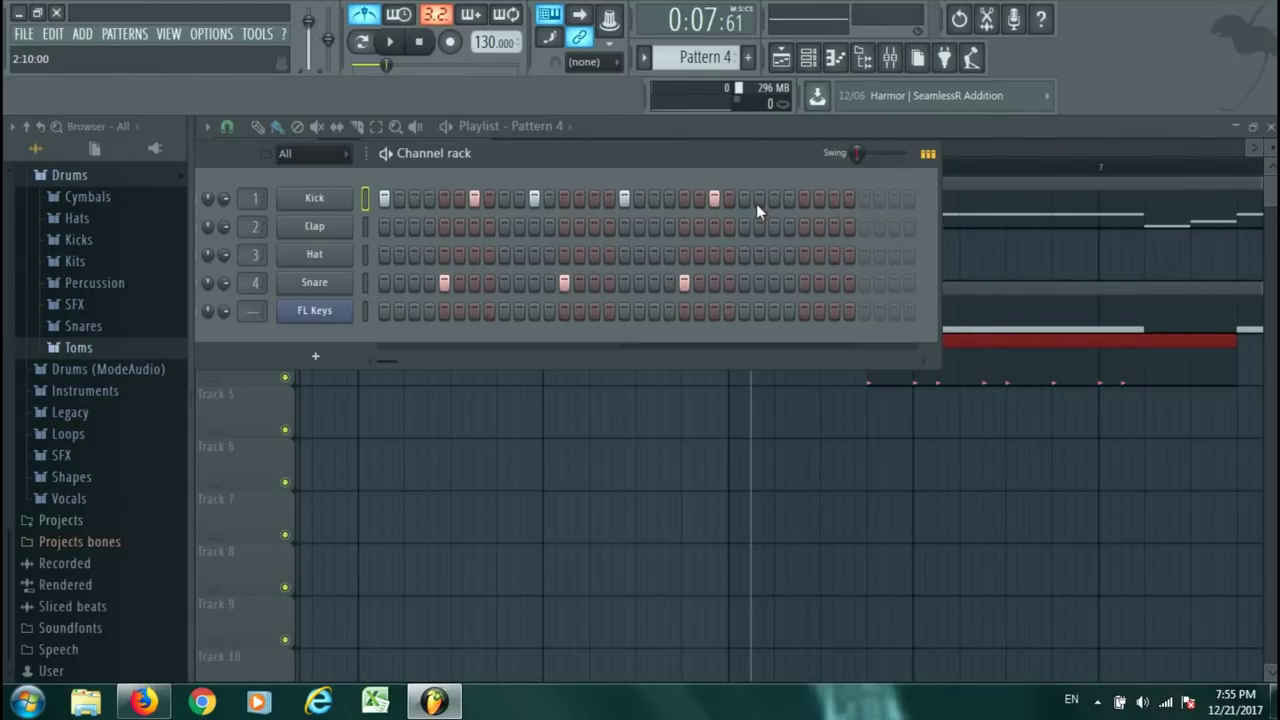
Add a Kick on step 27 and a Snare on step 29 of Pattern 4 while listening to the arrangement.
key("space")
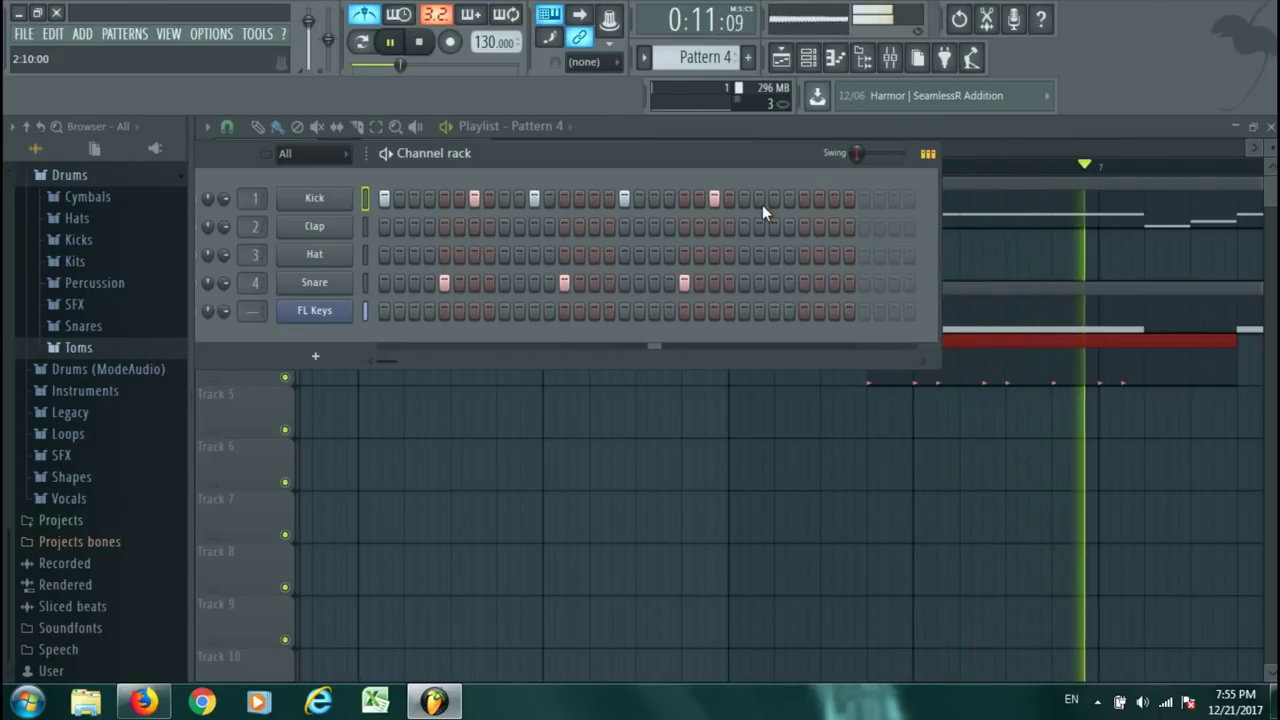
key("space")
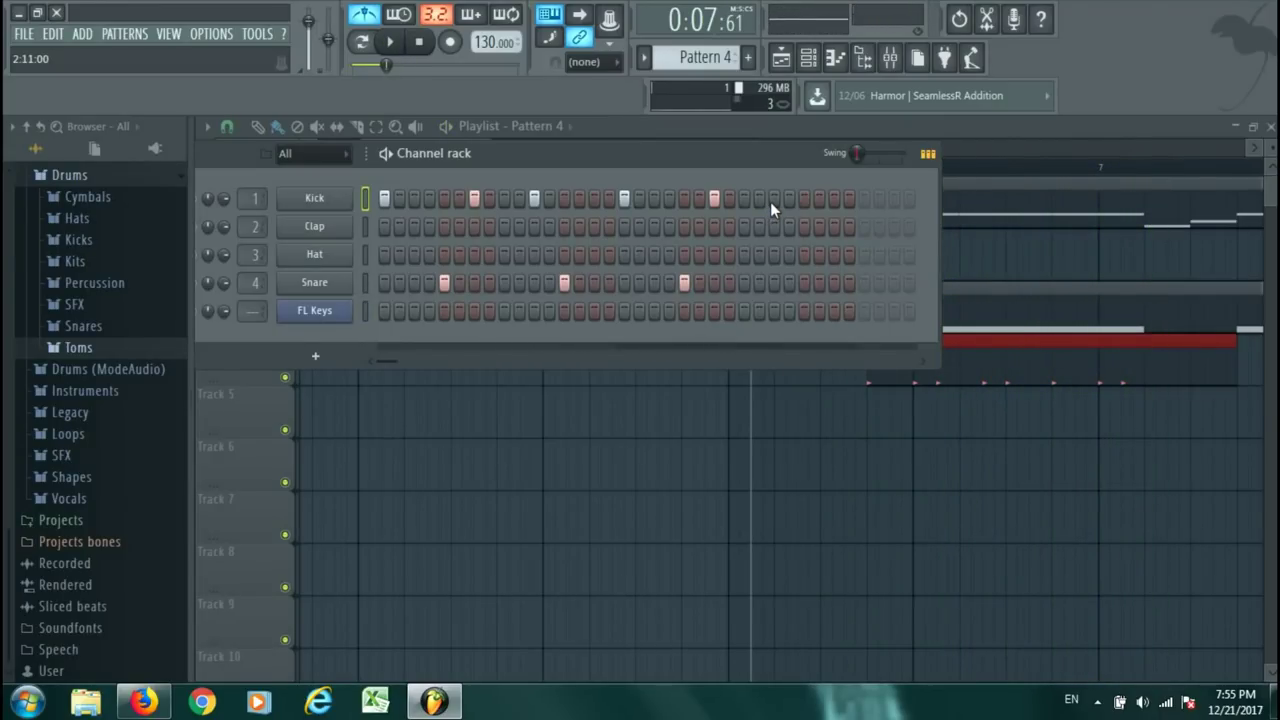
left_click(770, 202)
key("space")
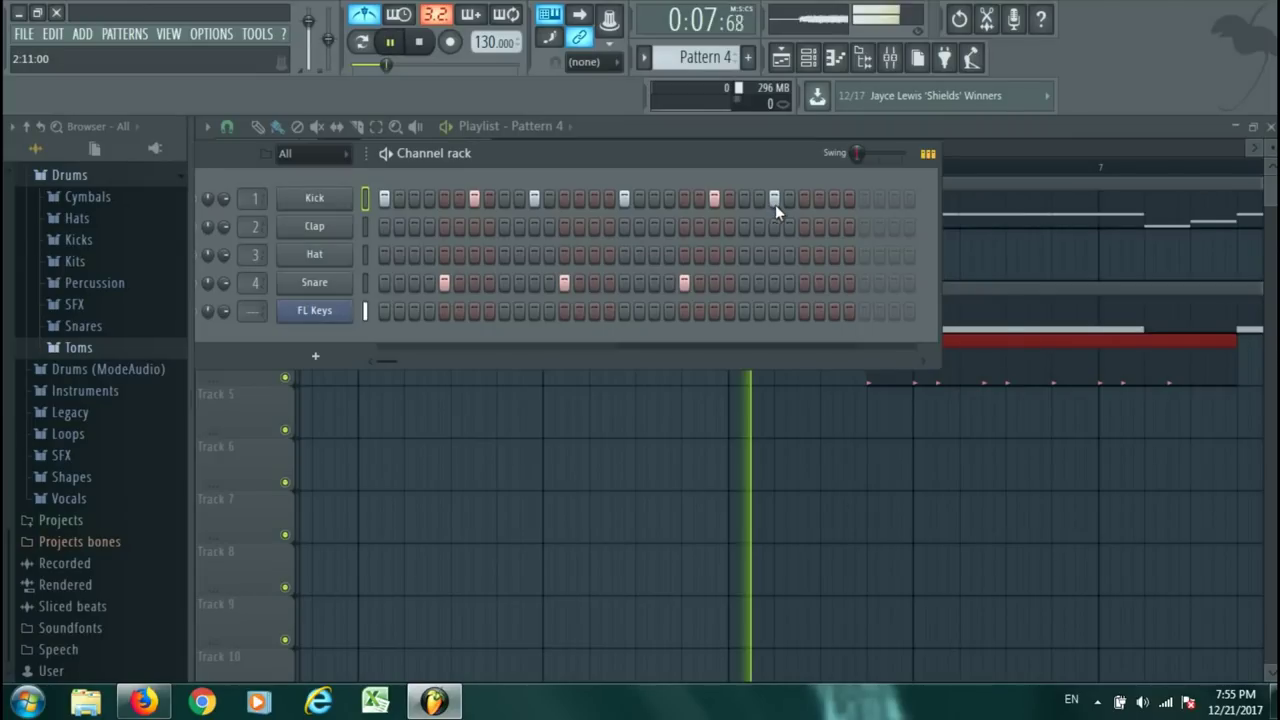
left_click(804, 283)
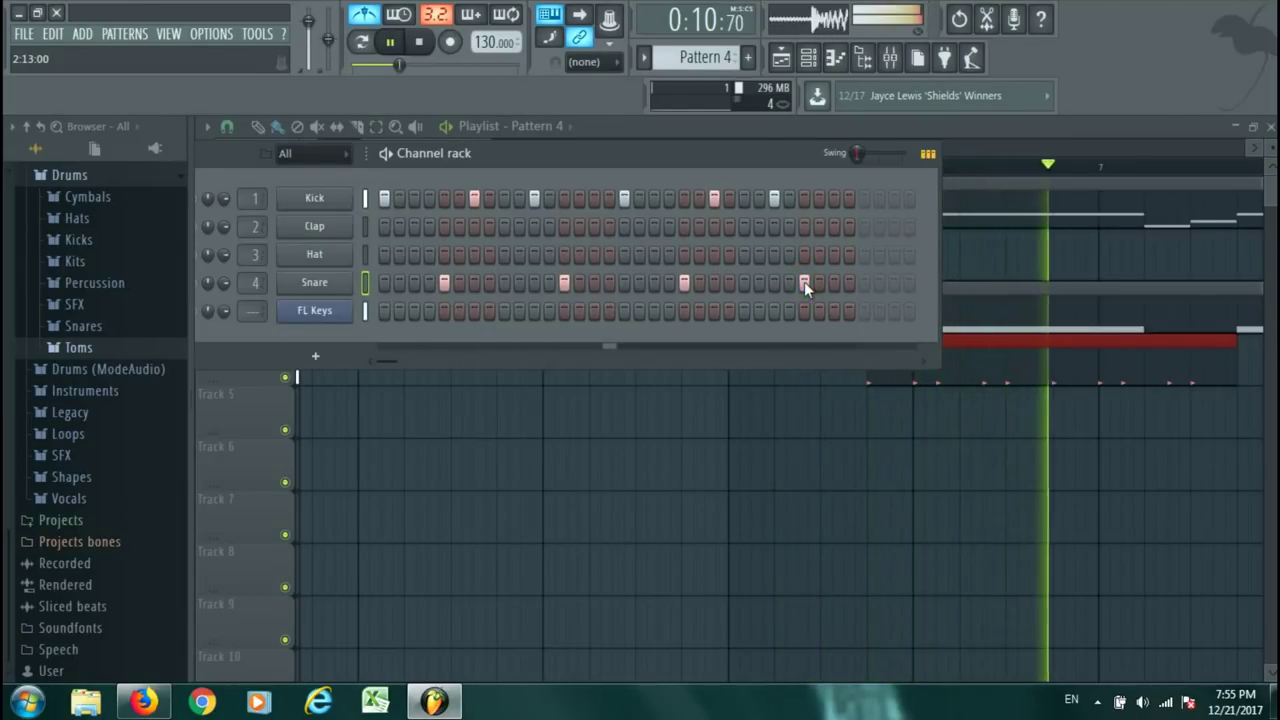
key("space")
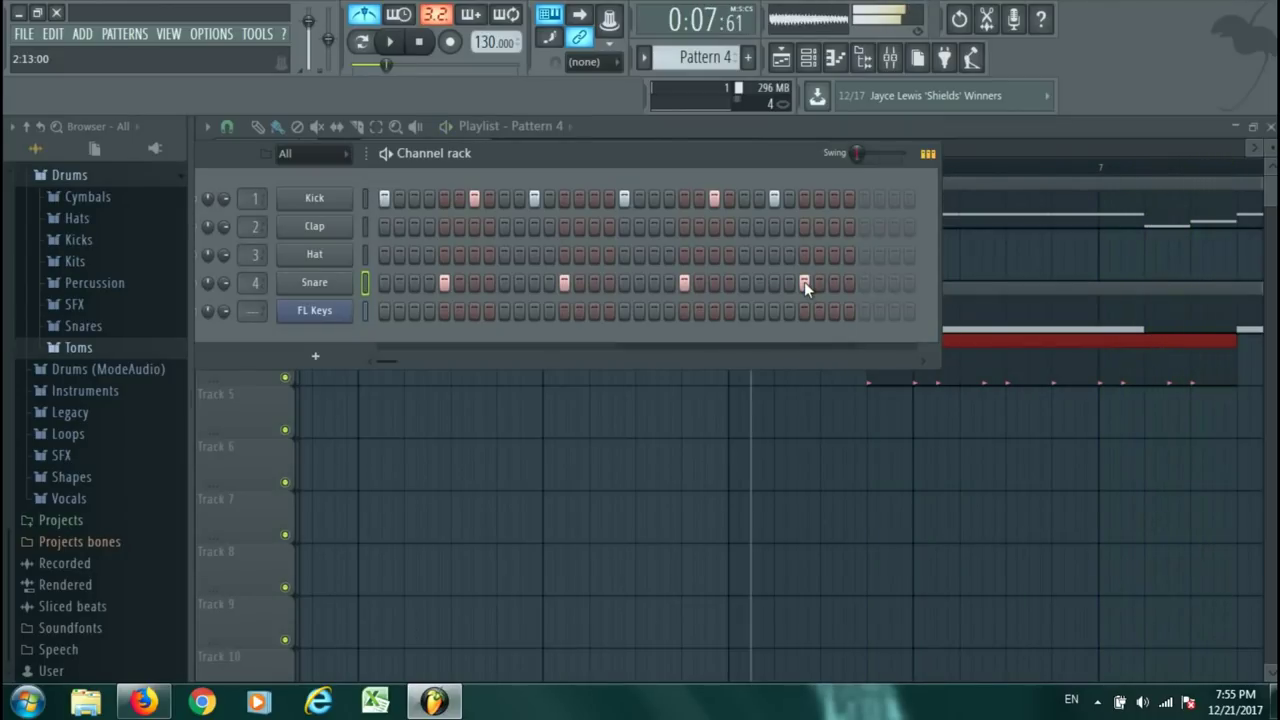
Try an extra Snare on step 32 during playback and replace it with one on step 30.
left_click(849, 284)
key("space")
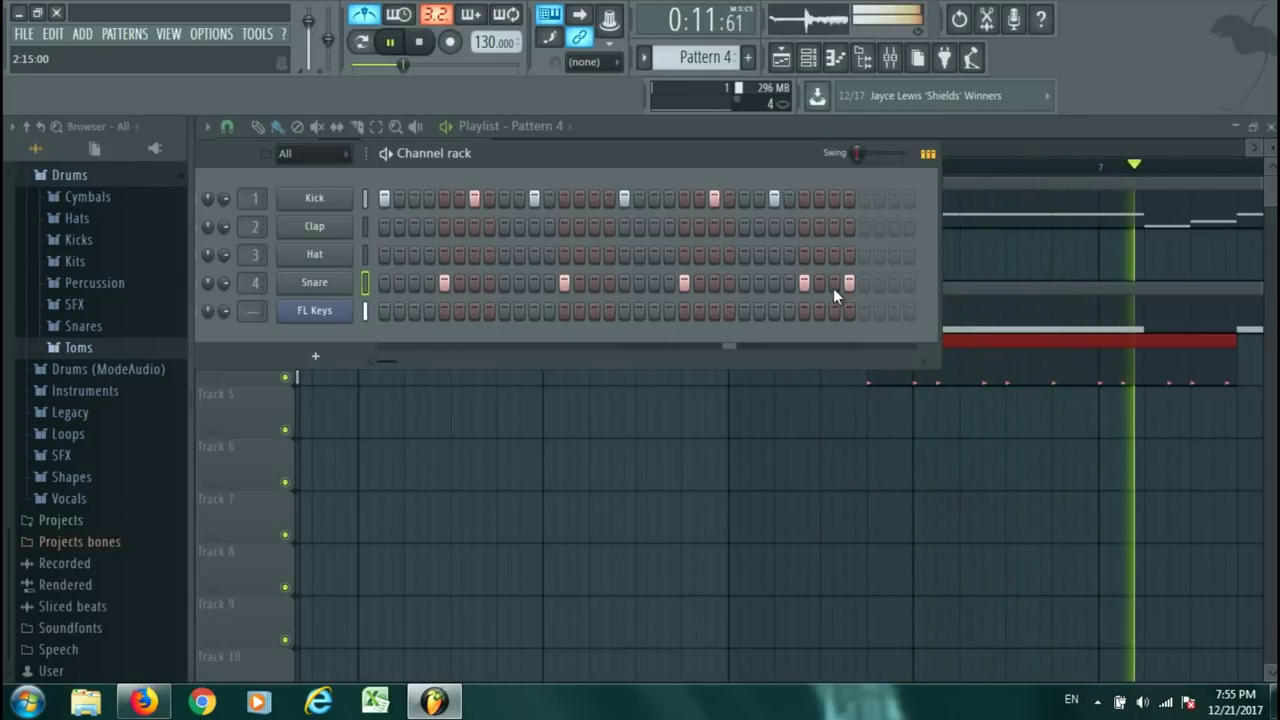
left_click(849, 283)
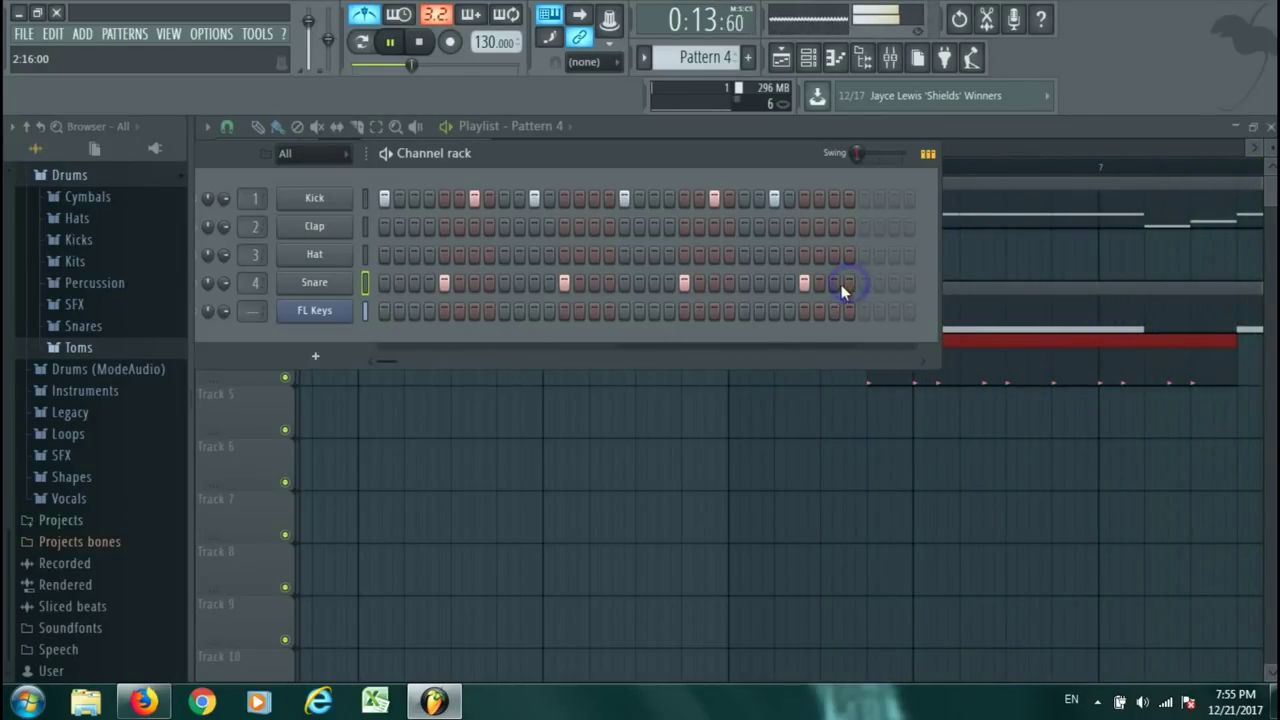
left_click(820, 285)
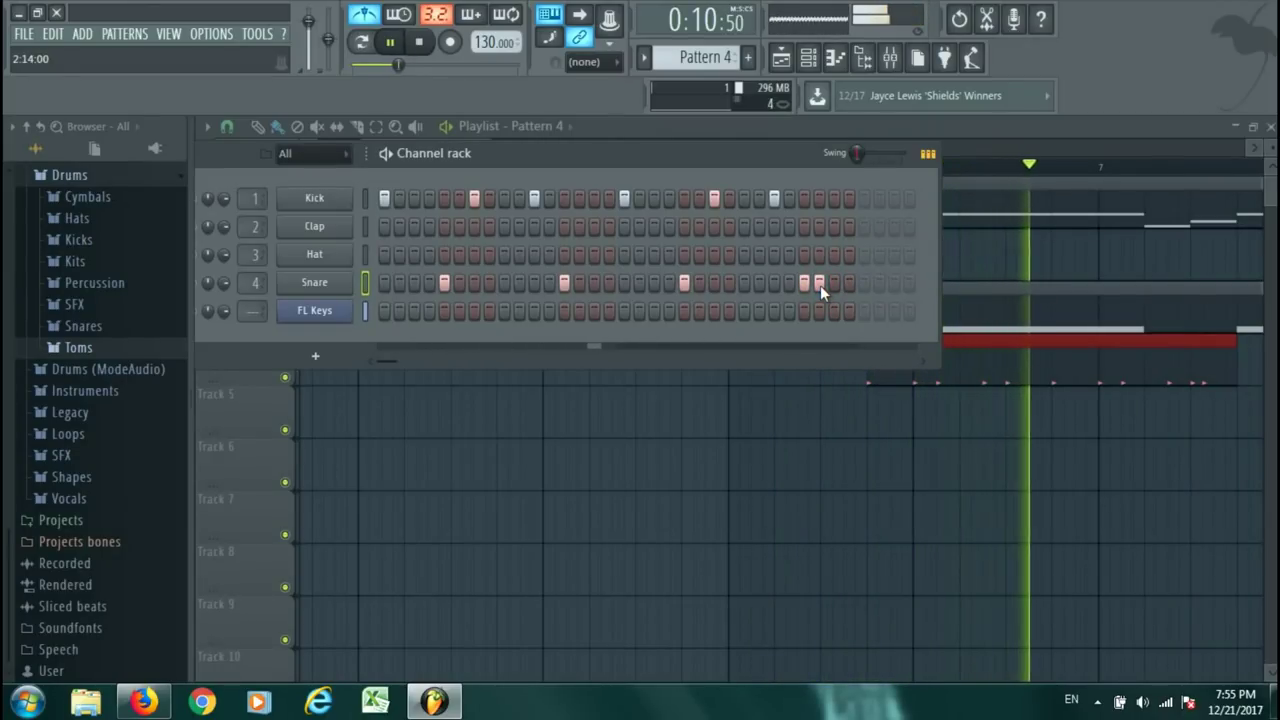
Replace the Snare on step 30 of Pattern 4 with one on step 31 and check it by playback.
left_click(820, 285)
left_click(831, 284)
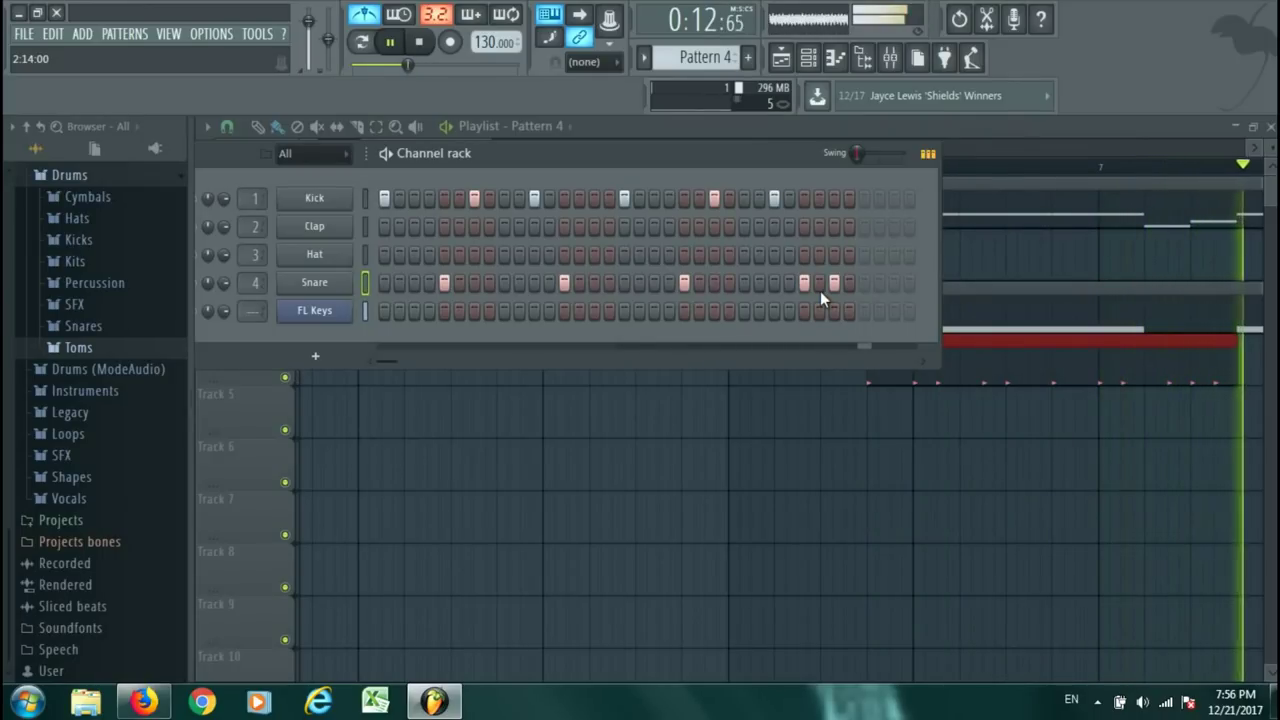
key("space")
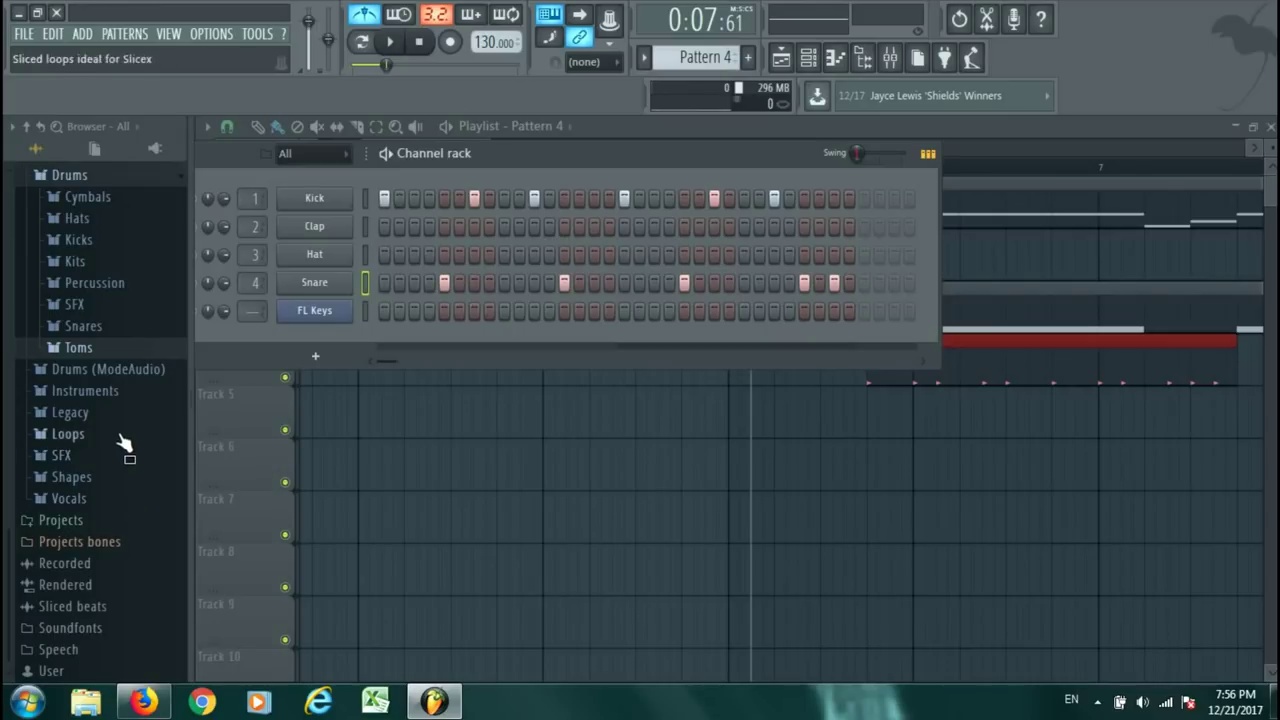
Audition closed and open hats from the Drums Hats pack and load the 808 CH sample into the Hat channel.
left_click(76, 220)
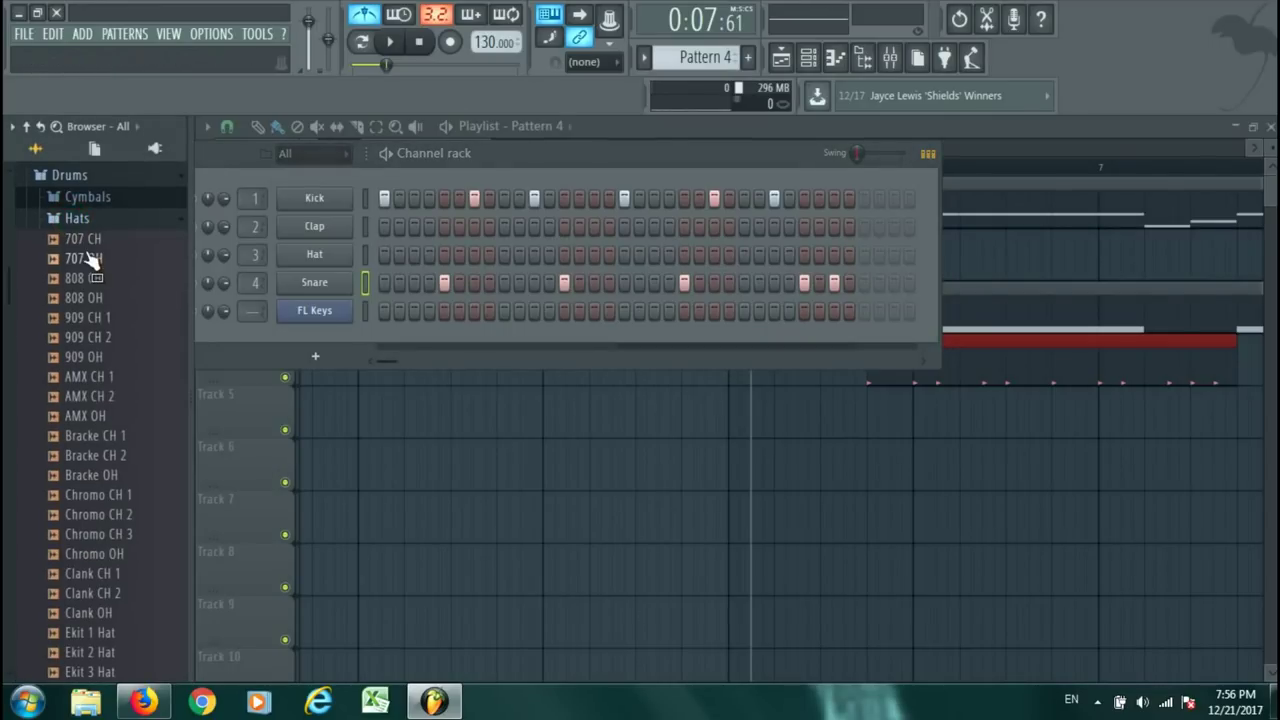
left_click(84, 258)
left_click(76, 279)
left_click_drag(78, 287, 298, 262)
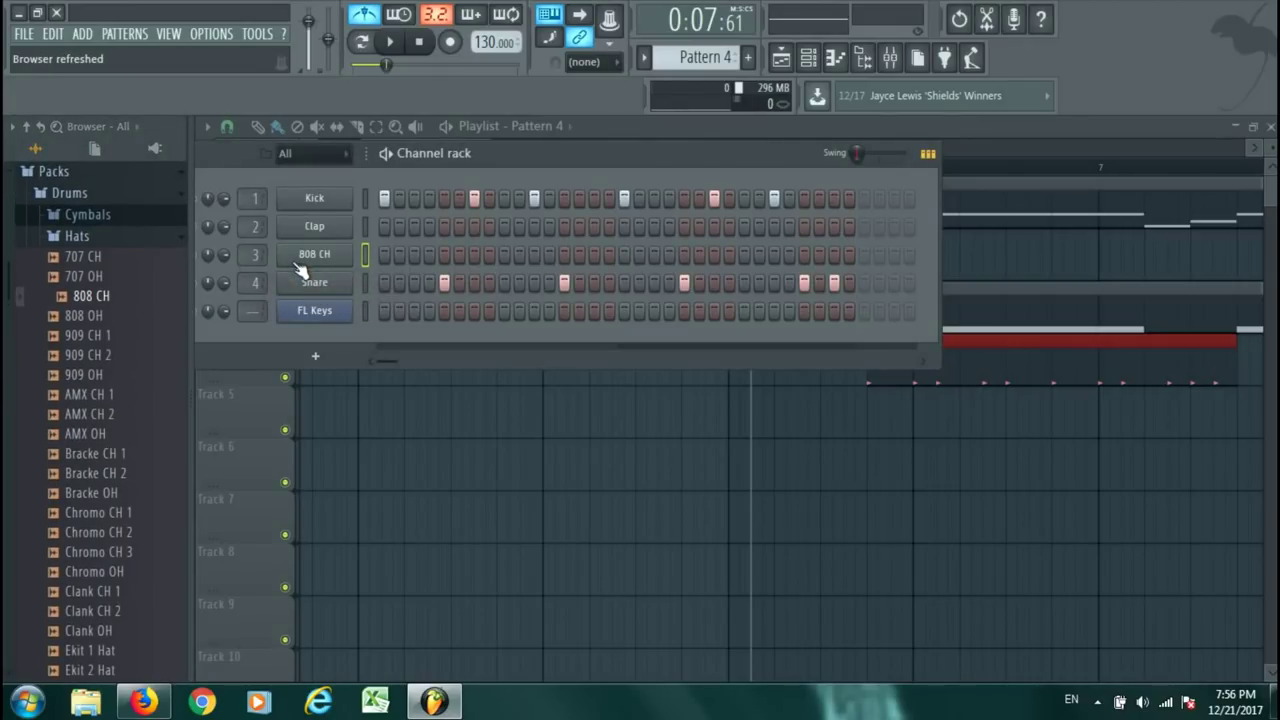
Try filling the 808 CH channel every 2 steps, every 4 steps and every 8 steps.
right_click(318, 262)
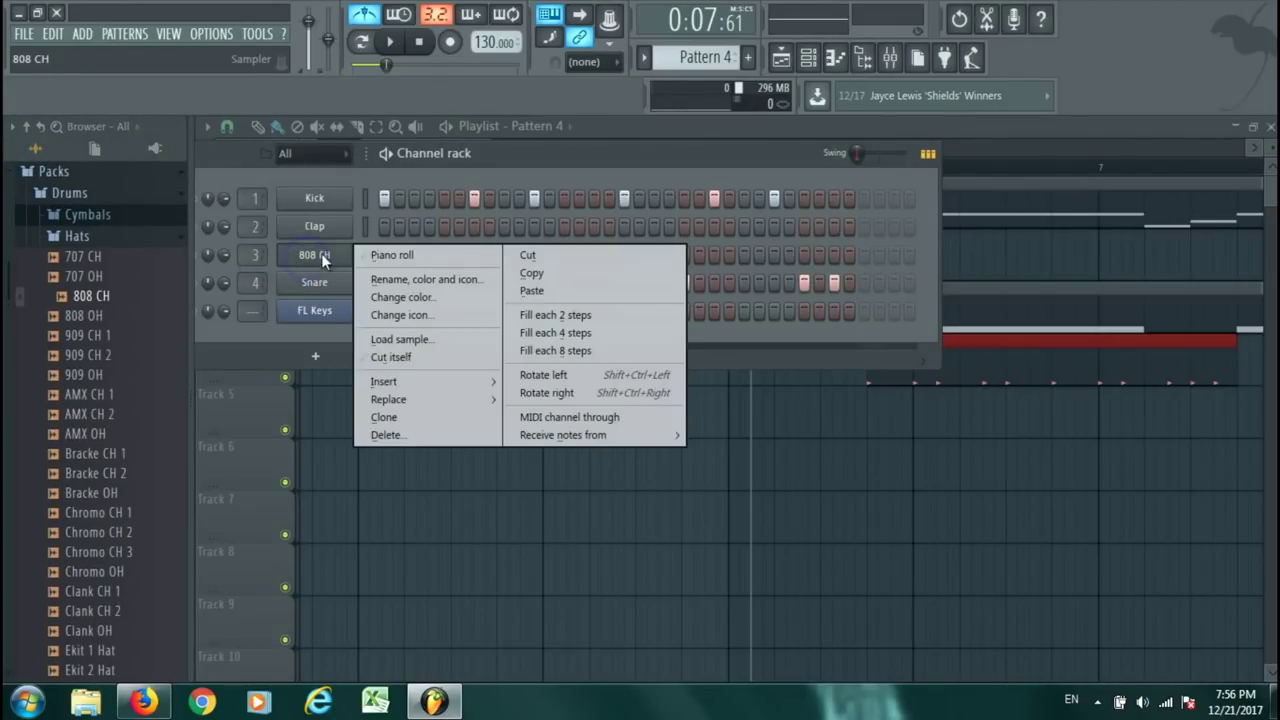
left_click(546, 315)
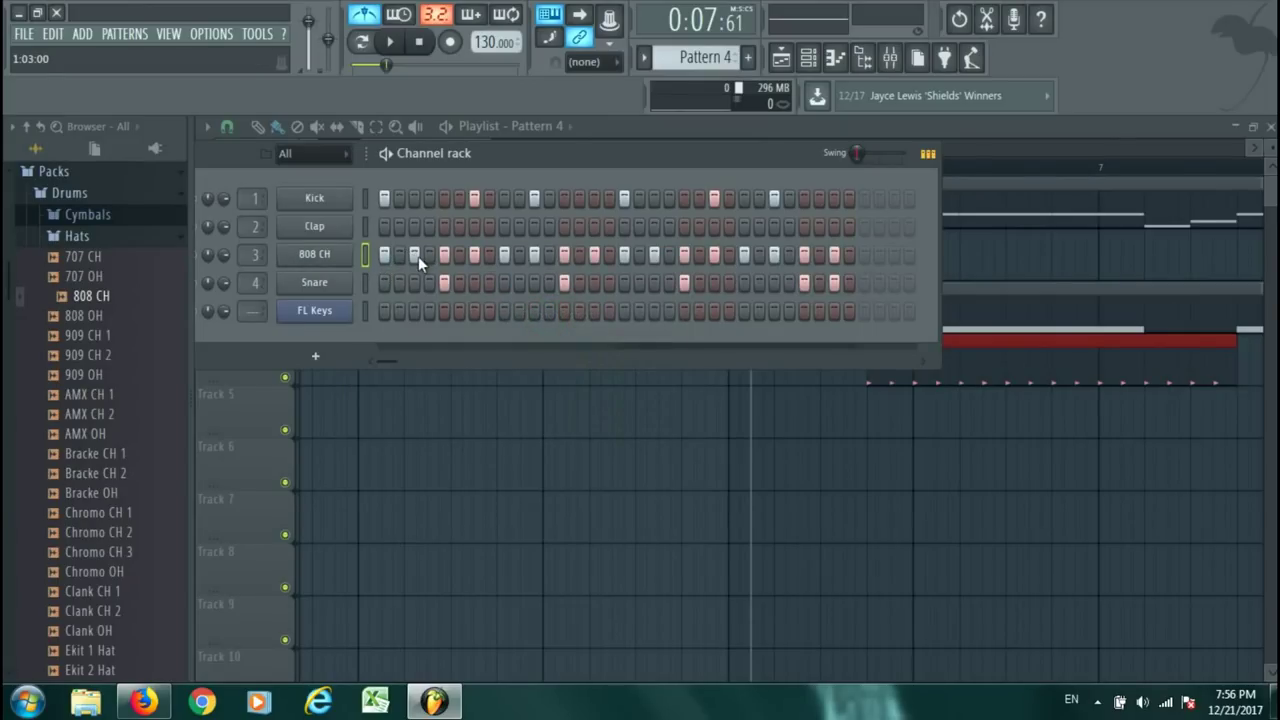
right_click(352, 262)
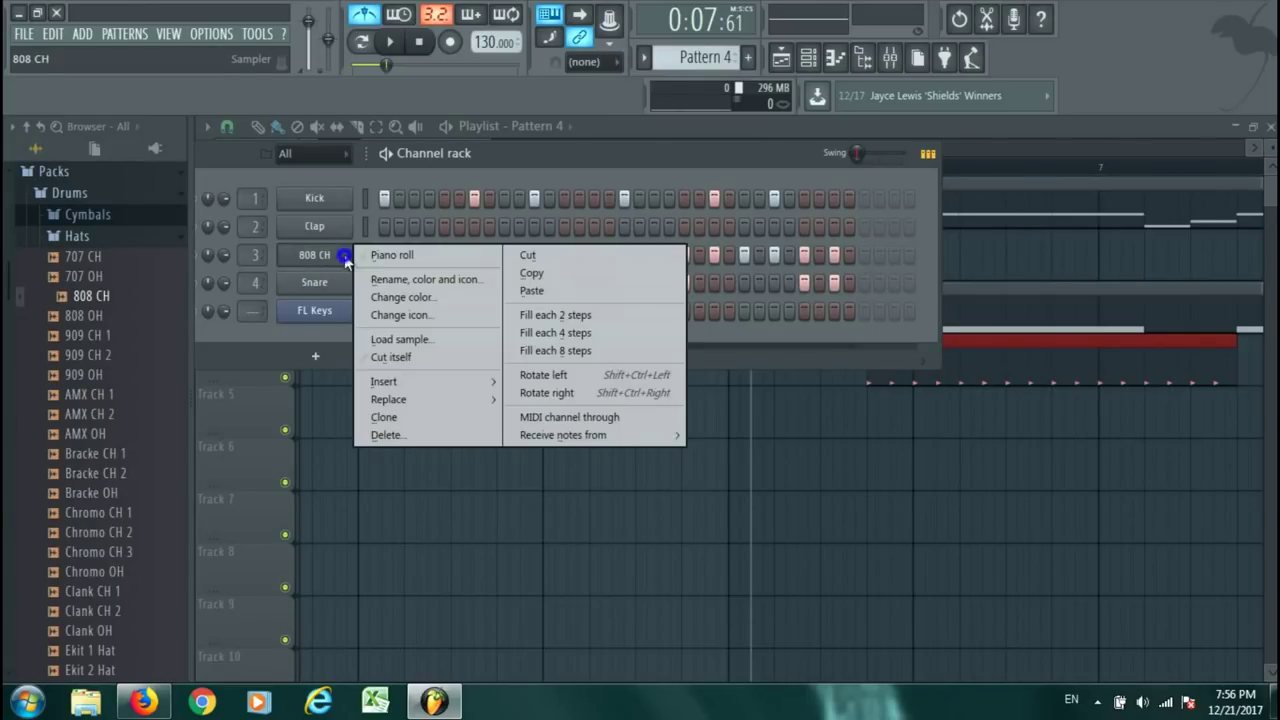
left_click(562, 334)
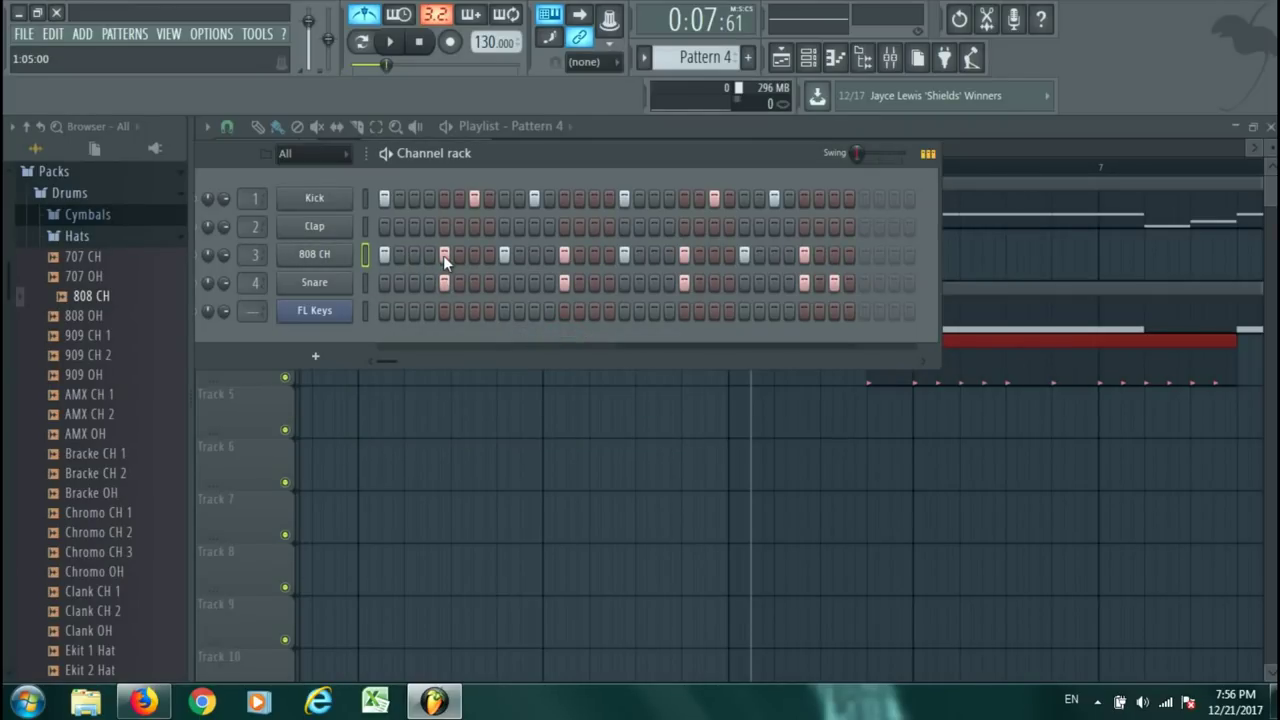
right_click(297, 258)
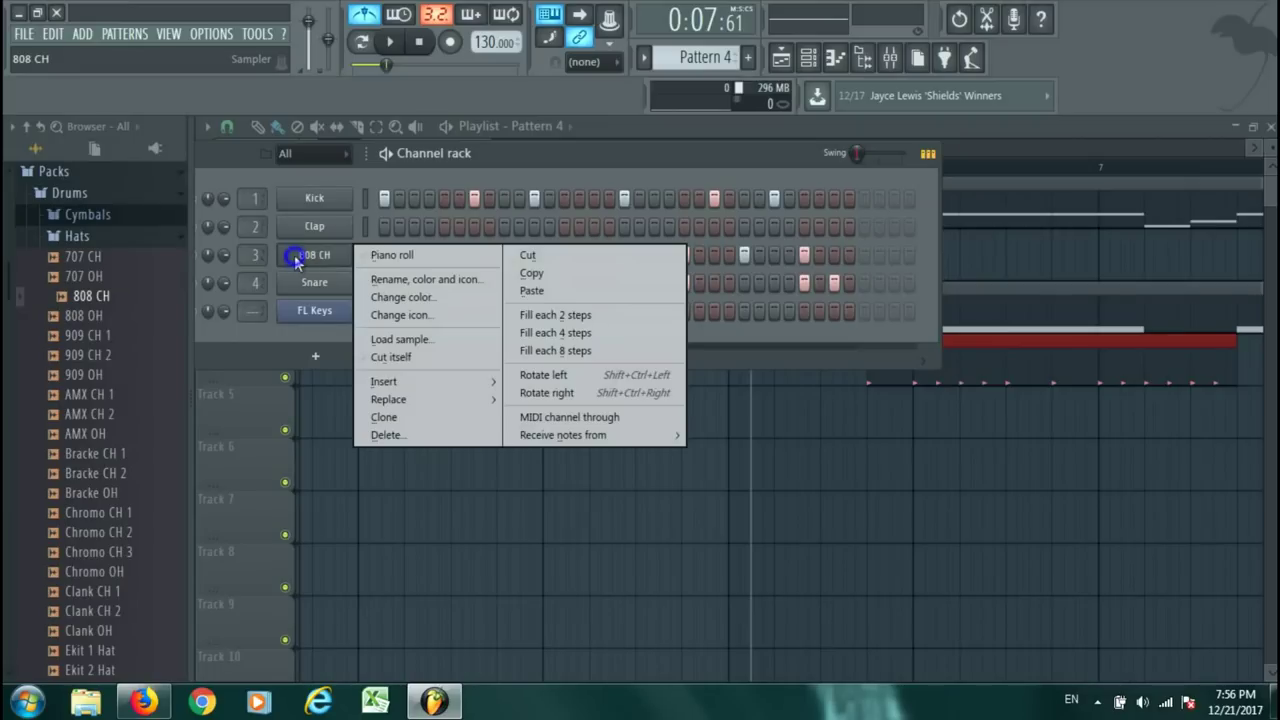
left_click(540, 350)
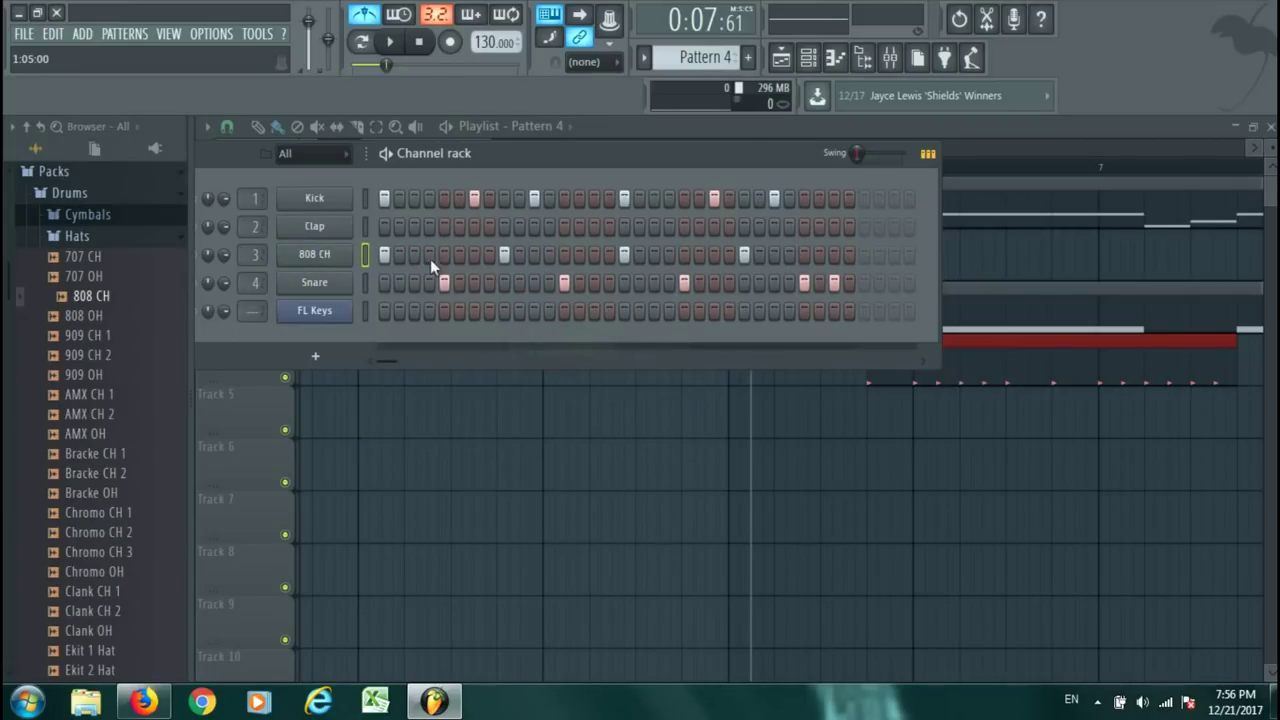
Try the Clap every 8 steps with 808 CH every 4 steps during playback, and cut the Clap steps.
right_click(337, 262)
left_click(333, 255)
right_click(339, 286)
left_click(337, 285)
right_click(331, 256)
left_click(330, 254)
right_click(315, 240)
left_click(552, 313)
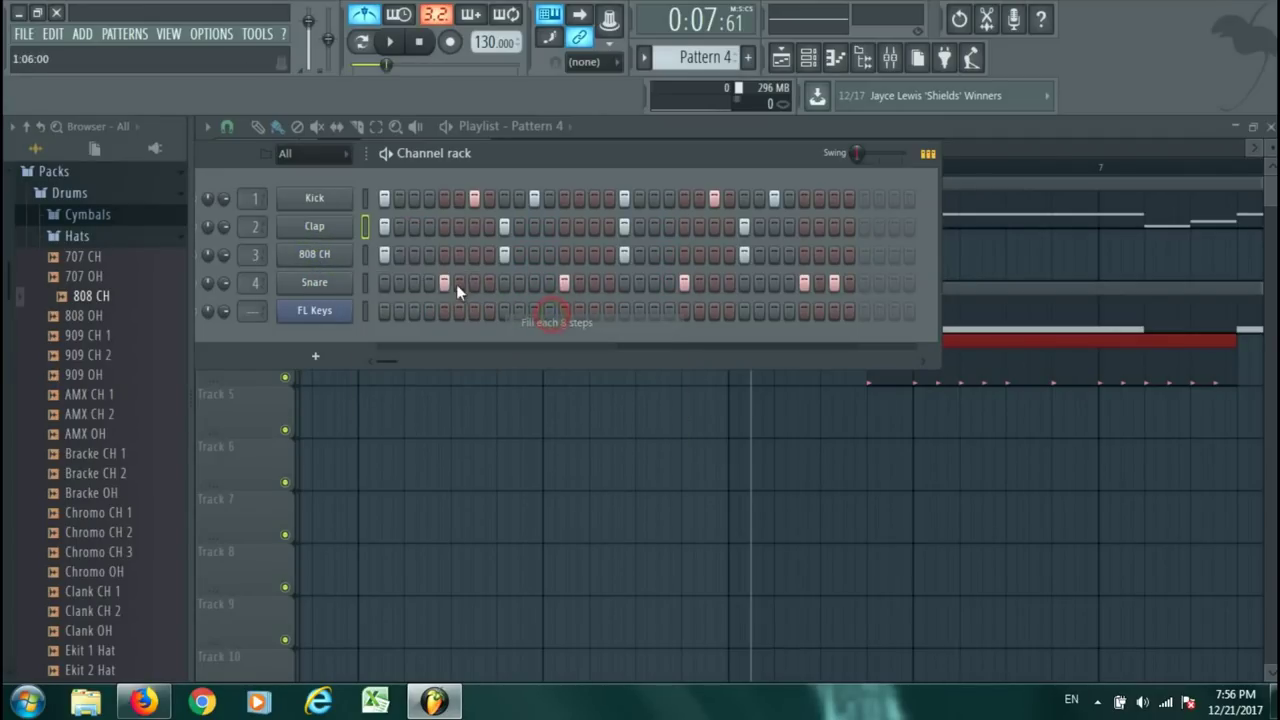
right_click(345, 262)
left_click(559, 329)
key("space")
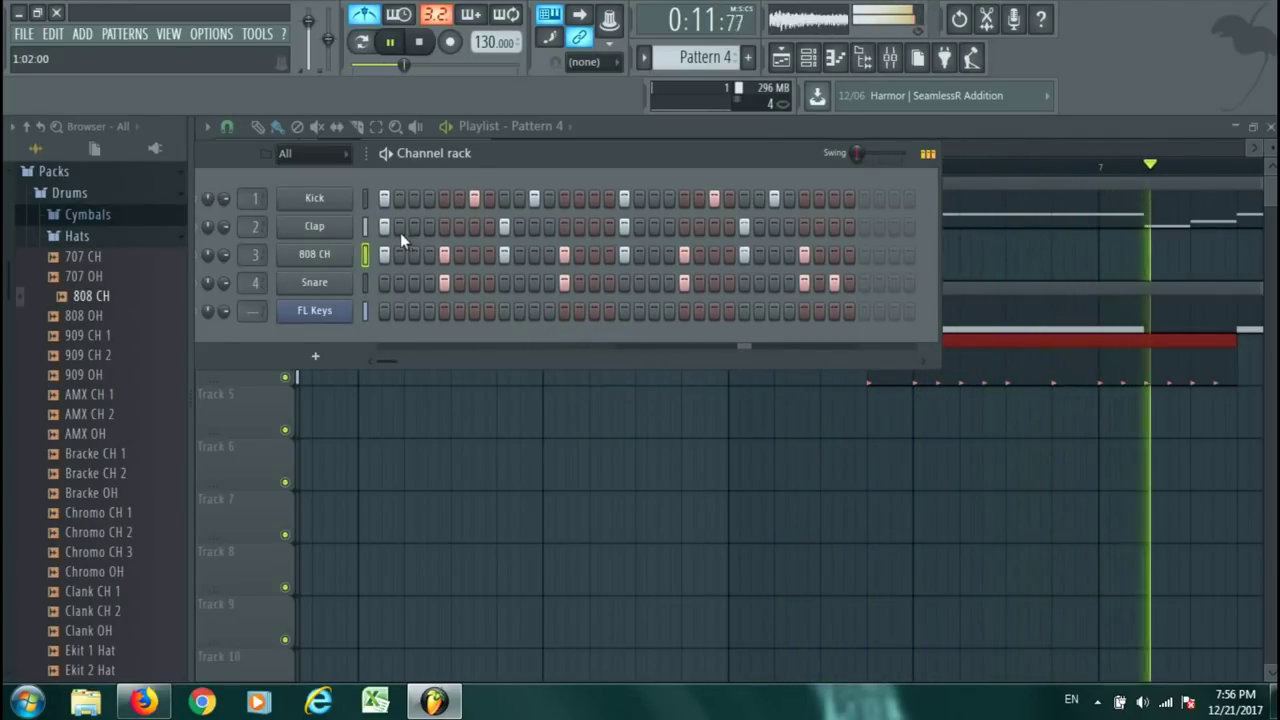
right_click(330, 229)
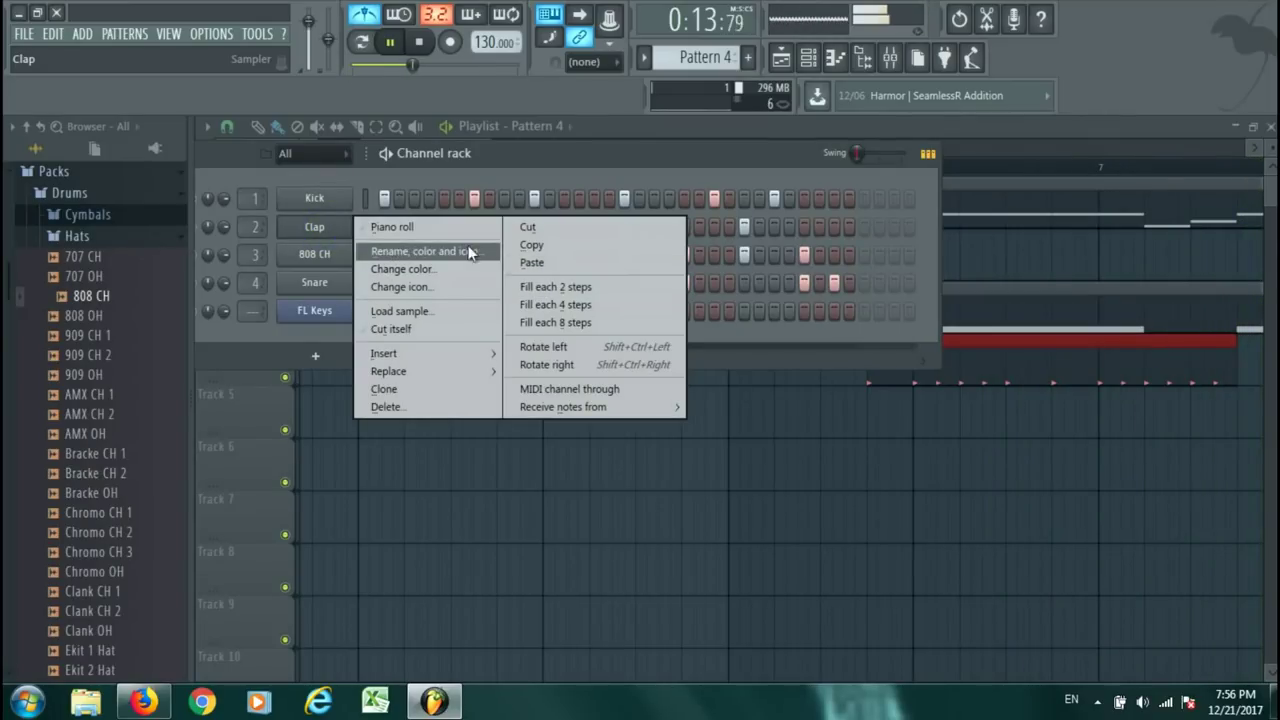
left_click(520, 227)
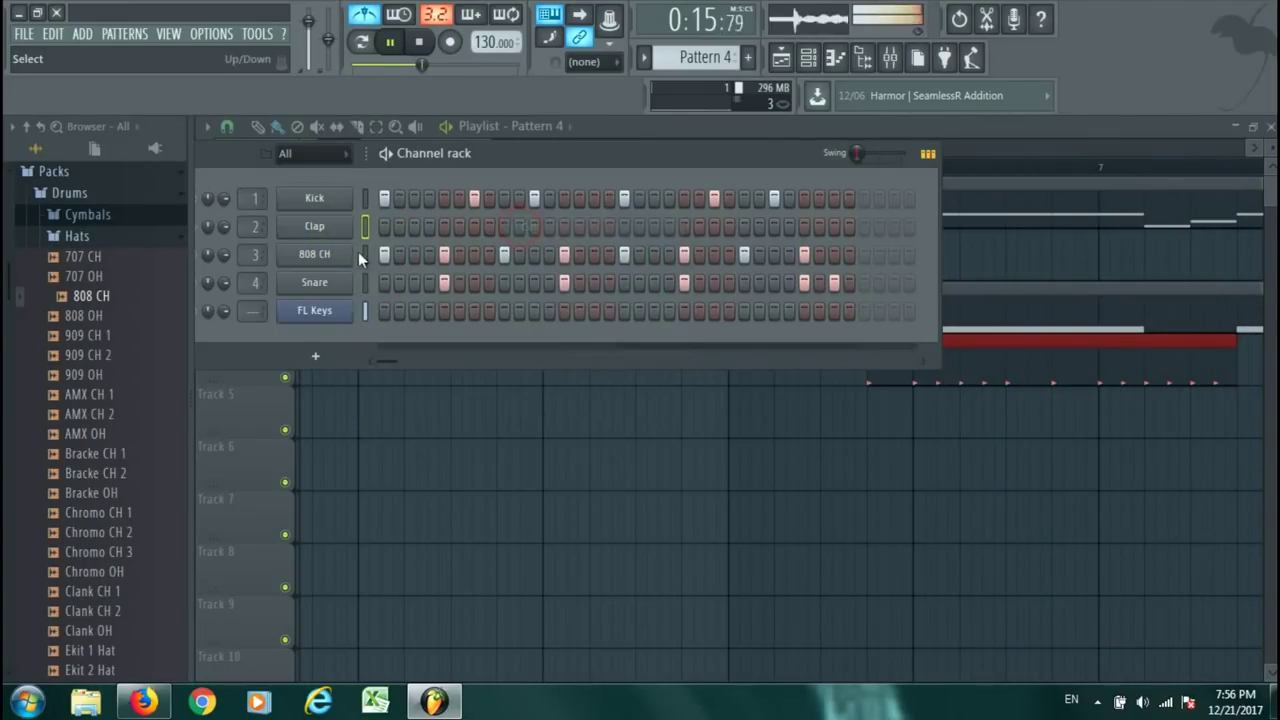
Fill 808 CH every 2 steps, add extra hits on steps 10 and 12, and check them by playback.
right_click(343, 256)
left_click(556, 318)
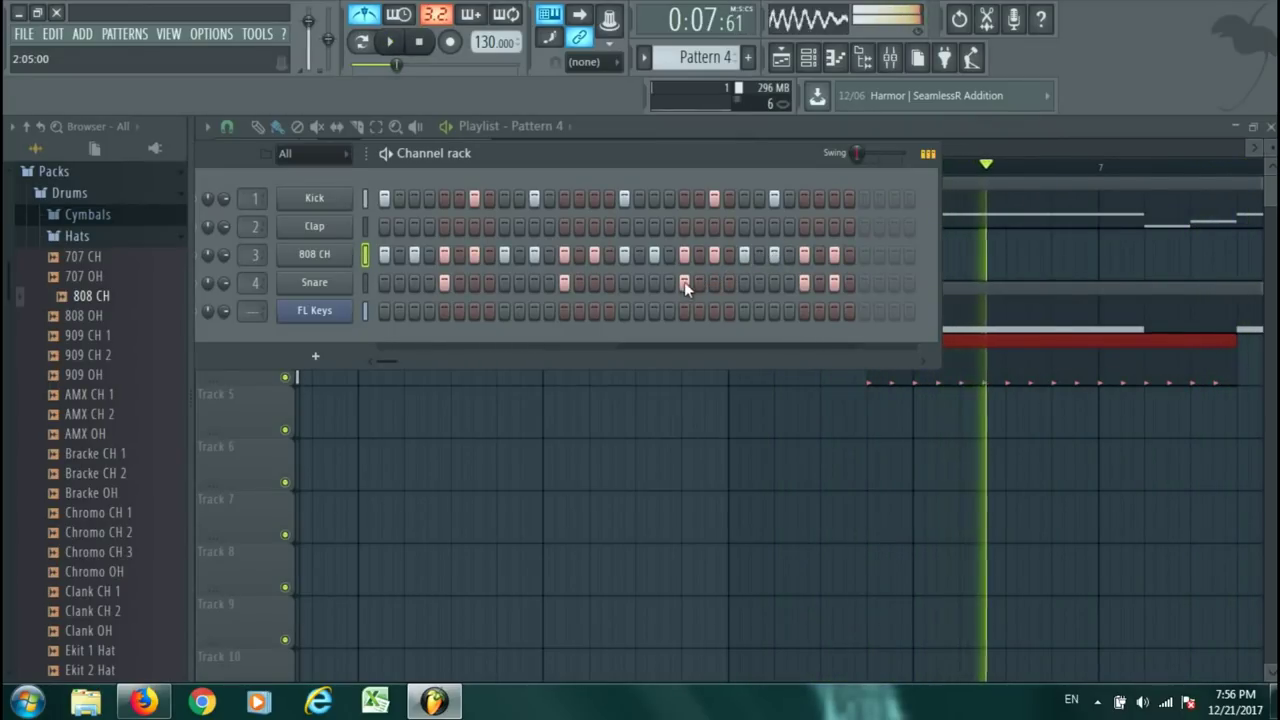
key("space")
left_click(522, 256)
key("space")
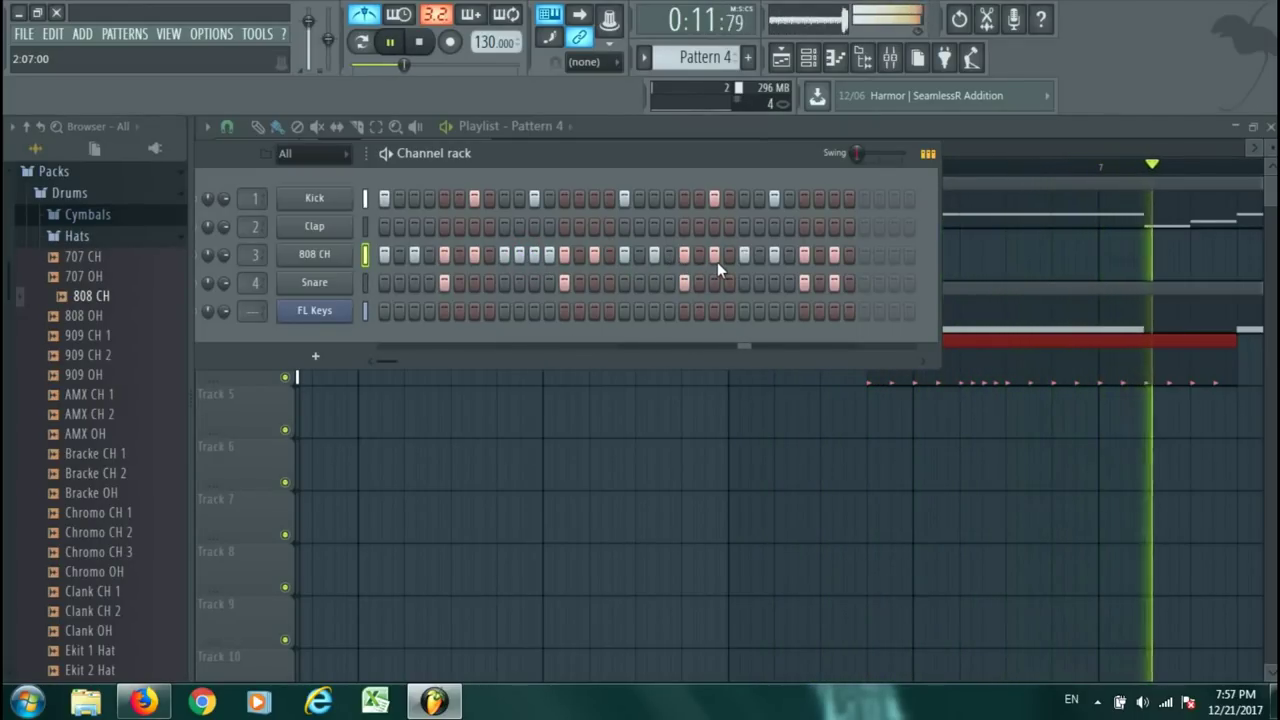
key("space")
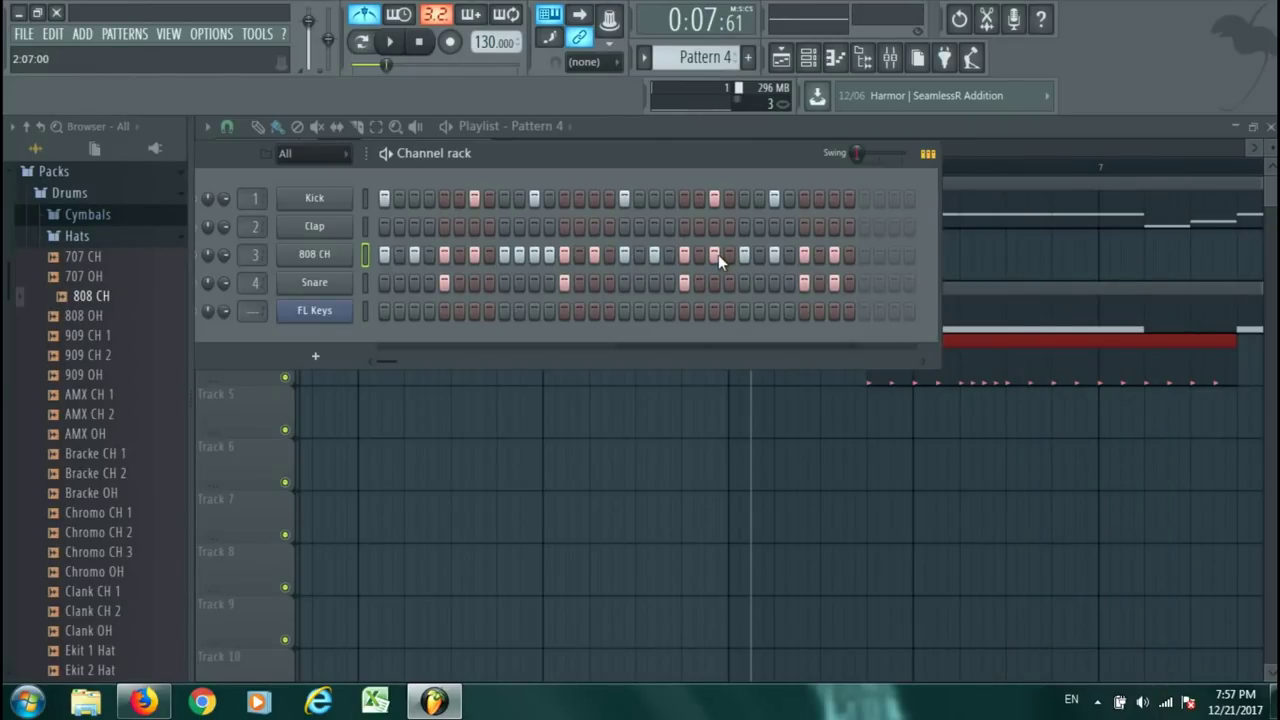
Add 808 CH hits on steps 24 and 26 of Pattern 4 and listen to the result.
left_click(744, 256)
key("space")
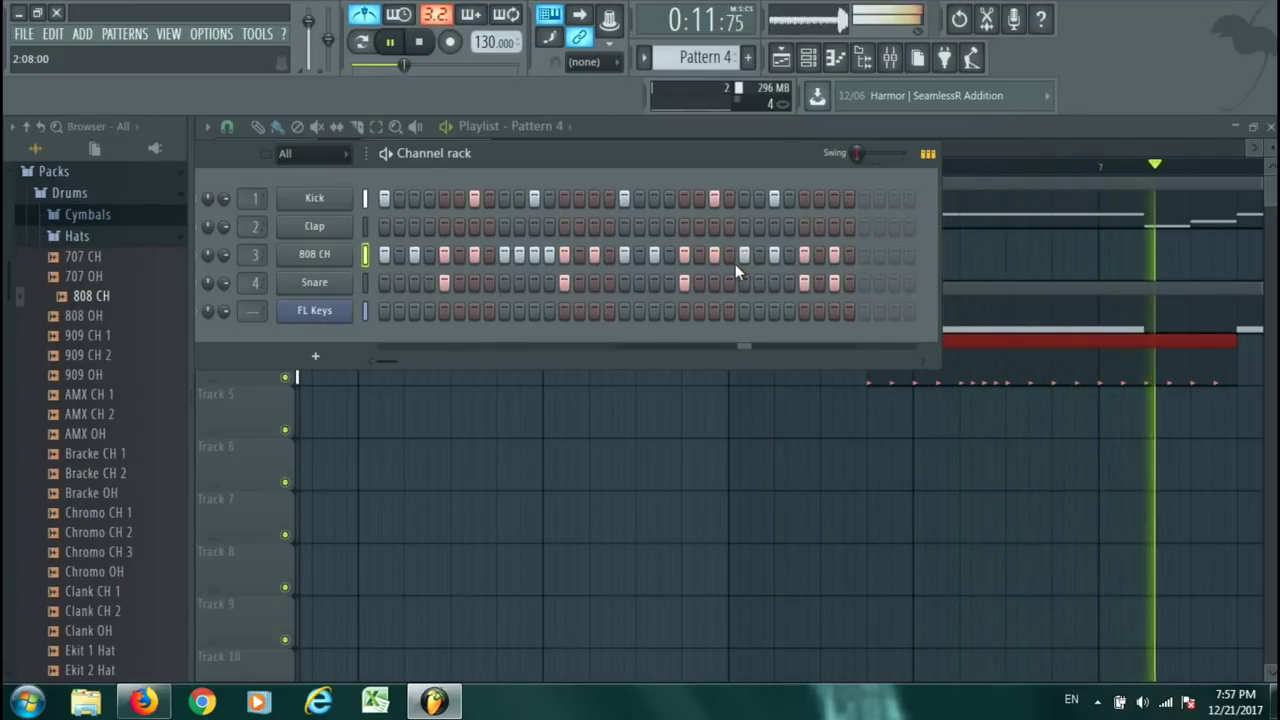
key("space")
left_click(729, 256)
left_click(759, 256)
key("space")
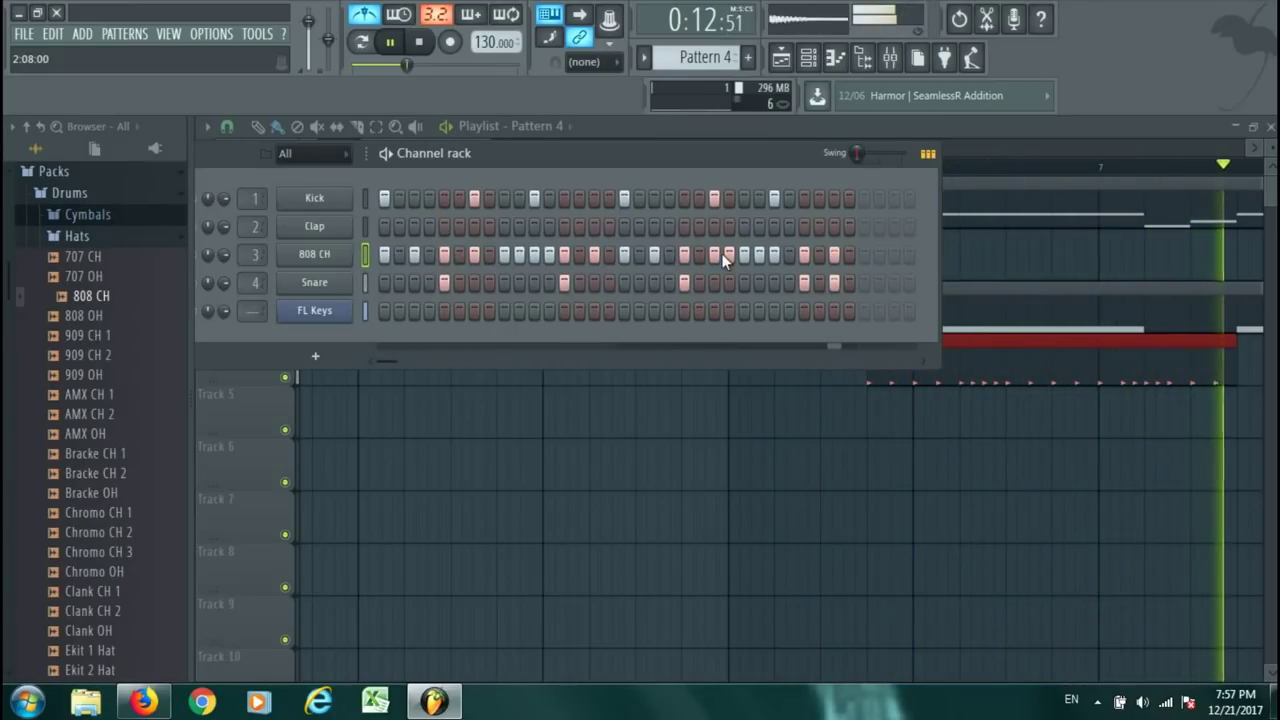
key("space")
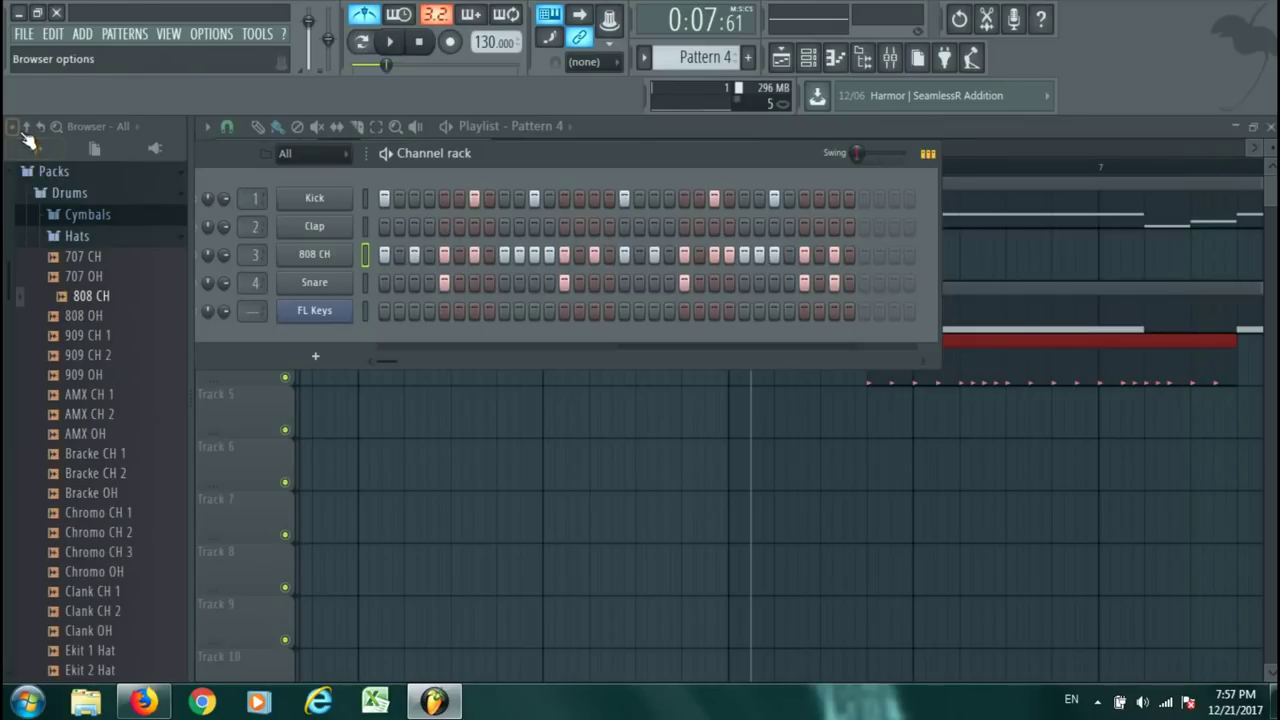
Place seven more Pattern 4 clips back to back on Track 4 to cover the whole melody, and play the arrangement.
left_click(785, 62)
left_click_drag(485, 145, 1244, 146)
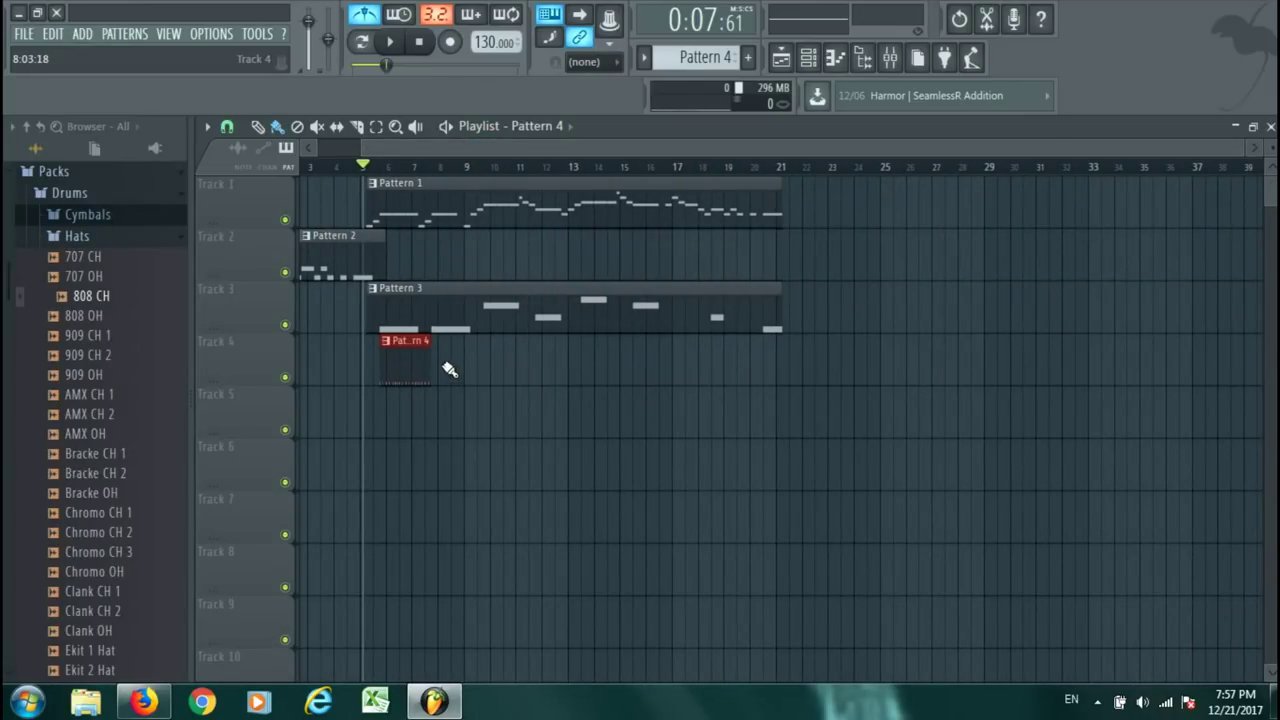
left_click_drag(1241, 146, 540, 146)
left_click(996, 366)
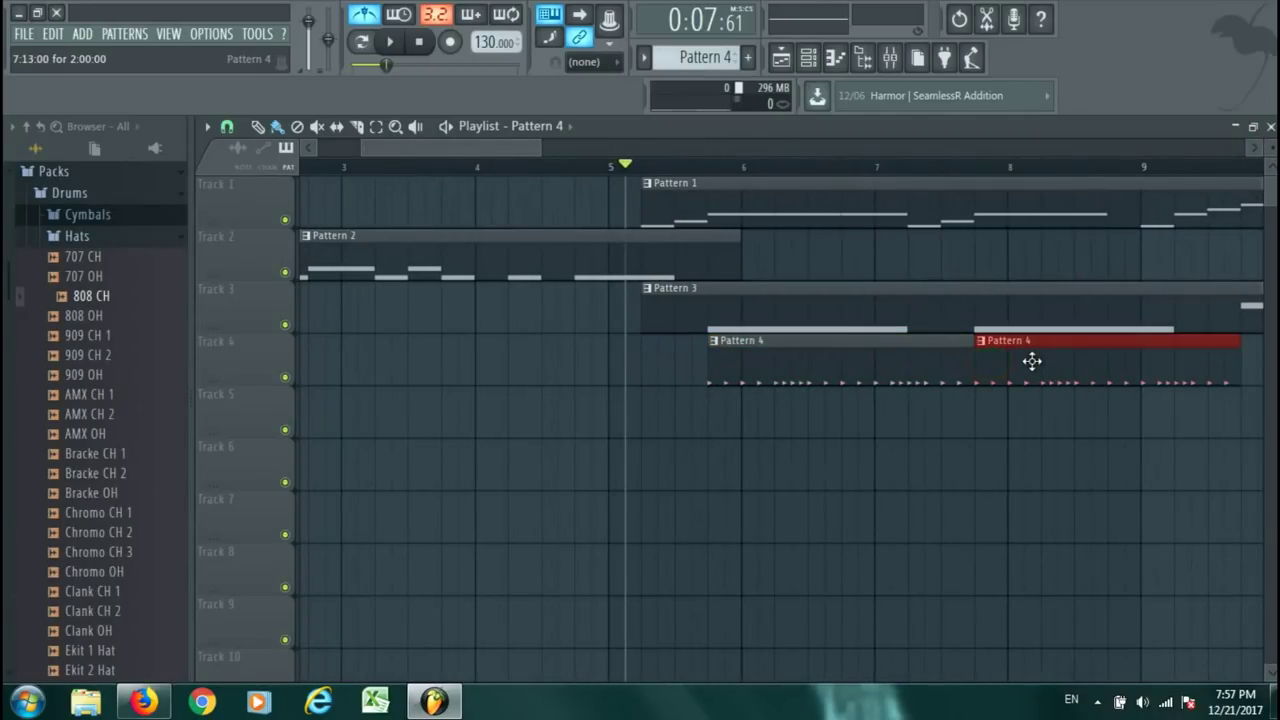
left_click_drag(513, 149, 597, 149)
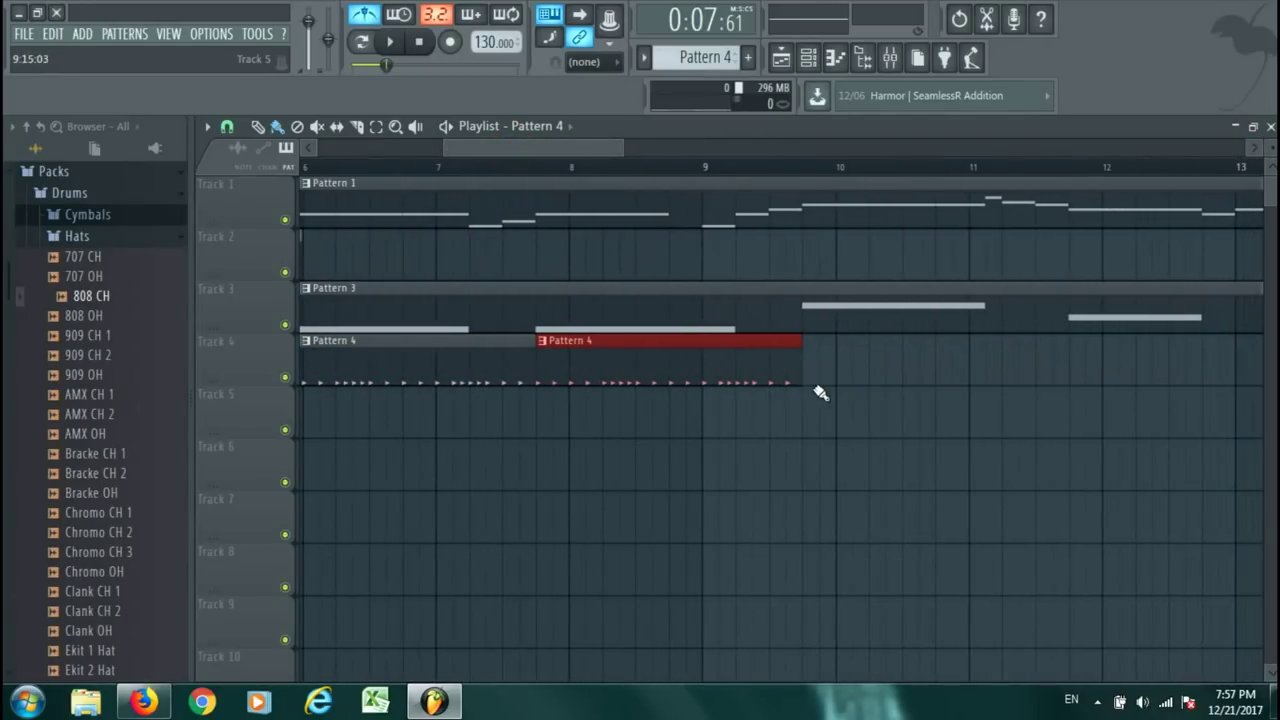
left_click(815, 378)
left_click(1078, 380)
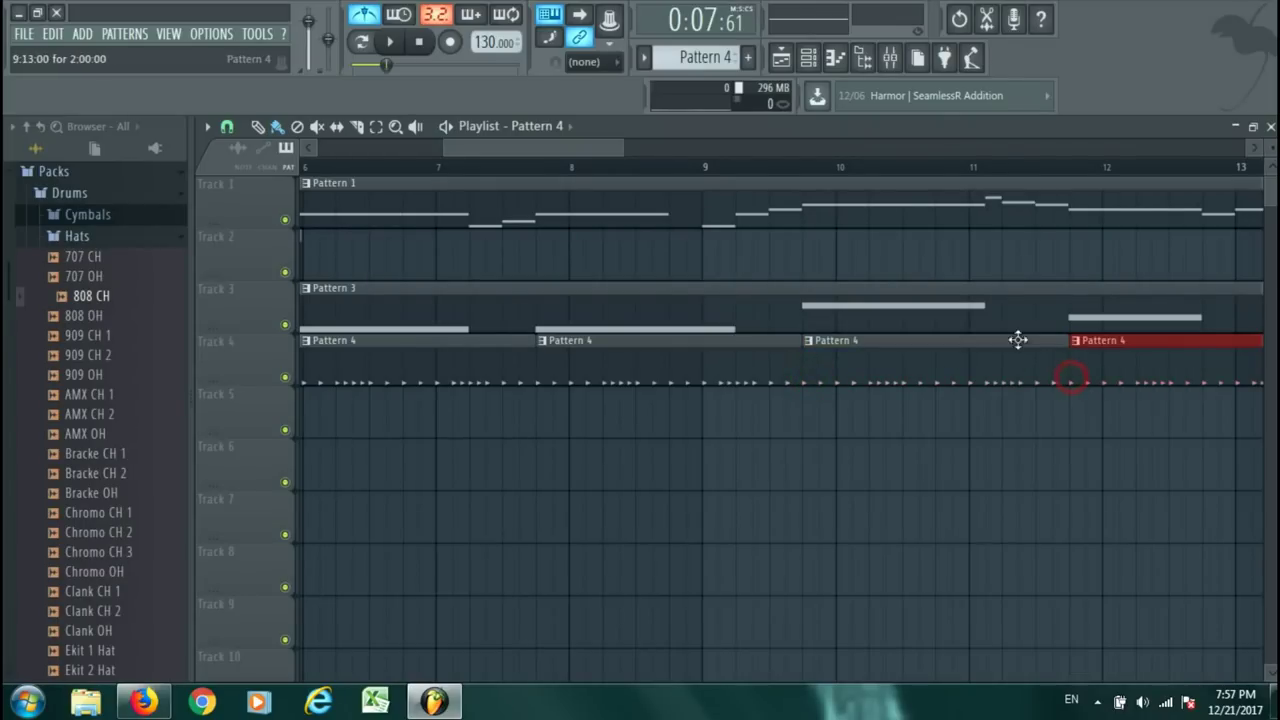
left_click_drag(575, 150, 757, 166)
left_click(827, 369)
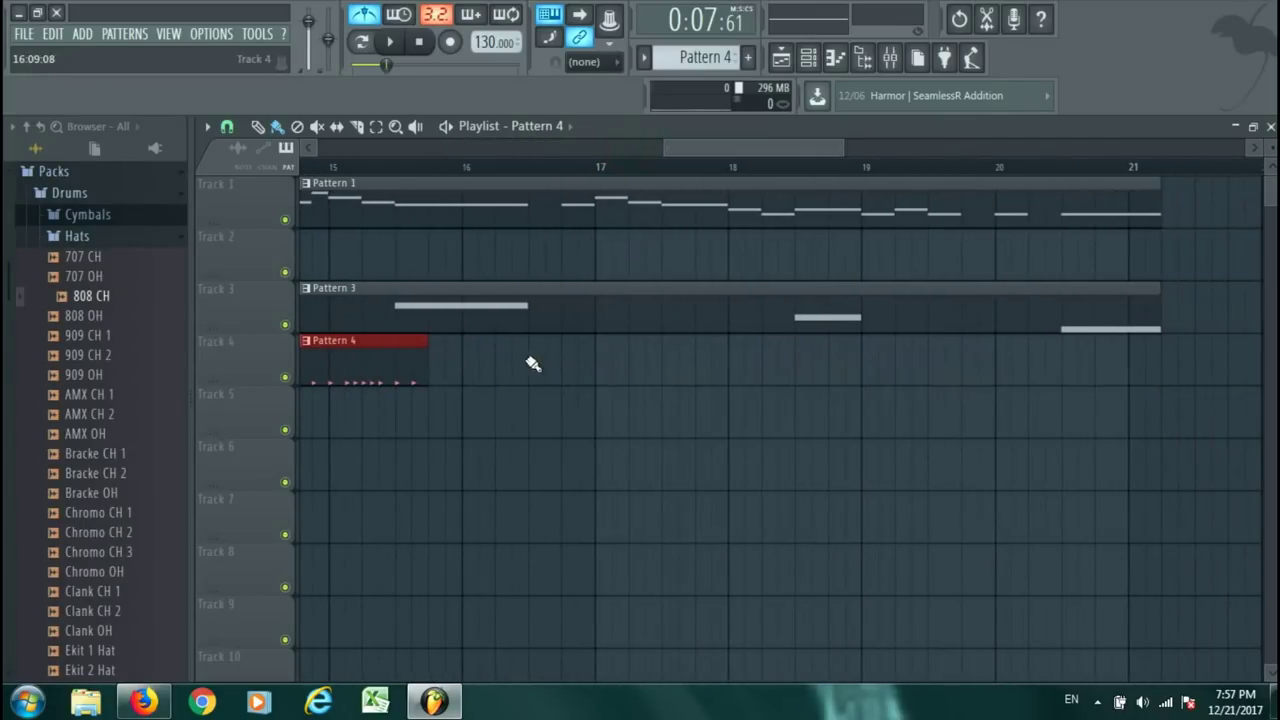
left_click(435, 369)
left_click(704, 371)
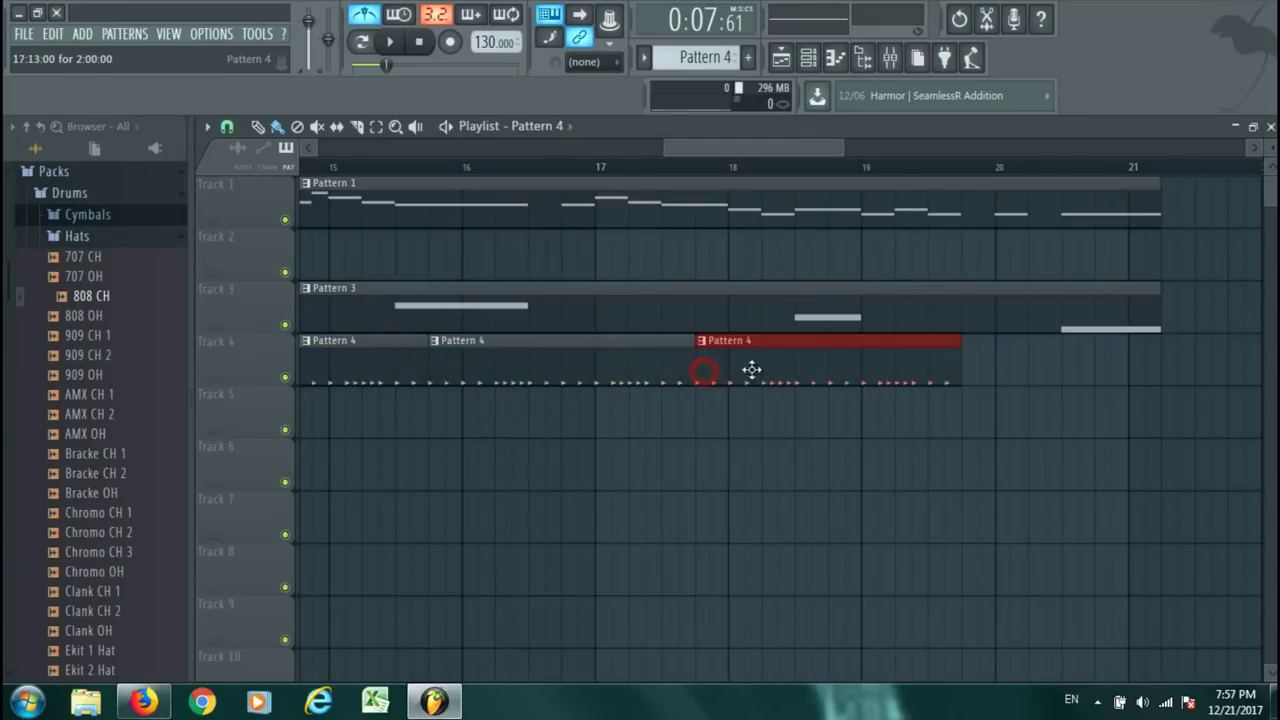
left_click(974, 367)
left_click_drag(770, 152, 905, 148)
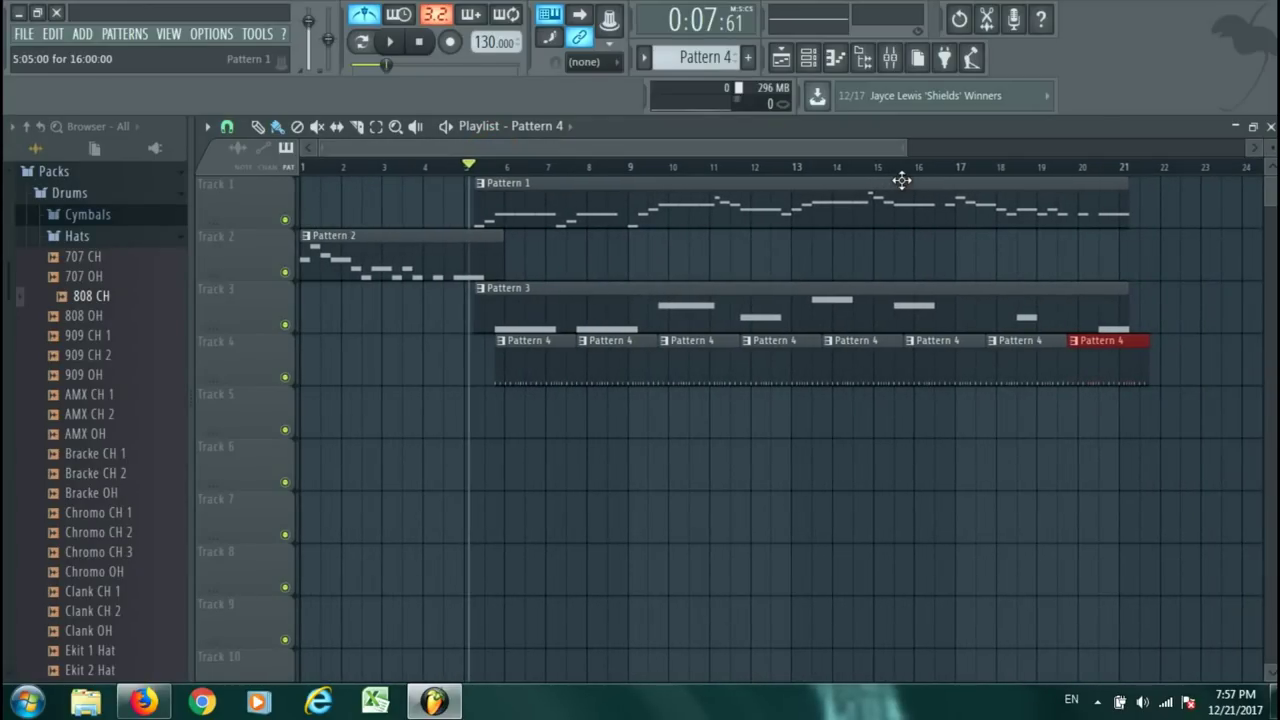
key("space")
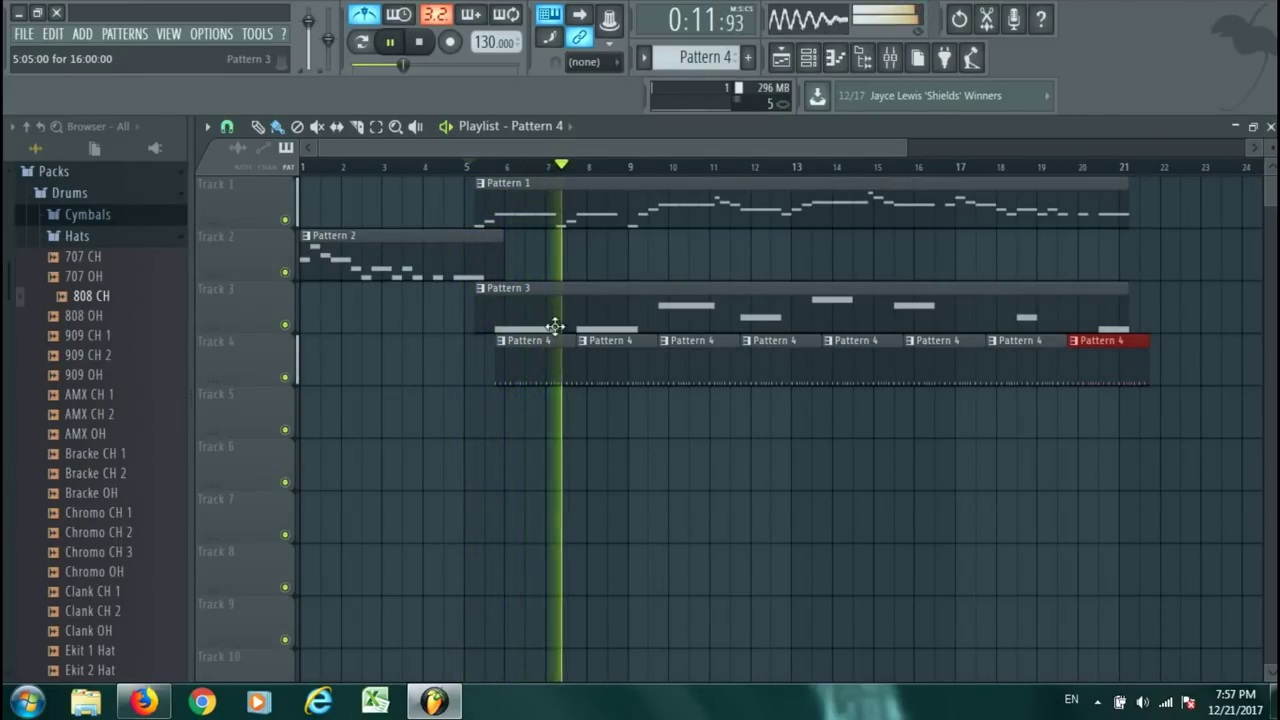
Place the WELCOMETOCAMBOSTUDIO_Colossus speech preset from the Speech folder at the start of Track 5.
left_click(15, 127)
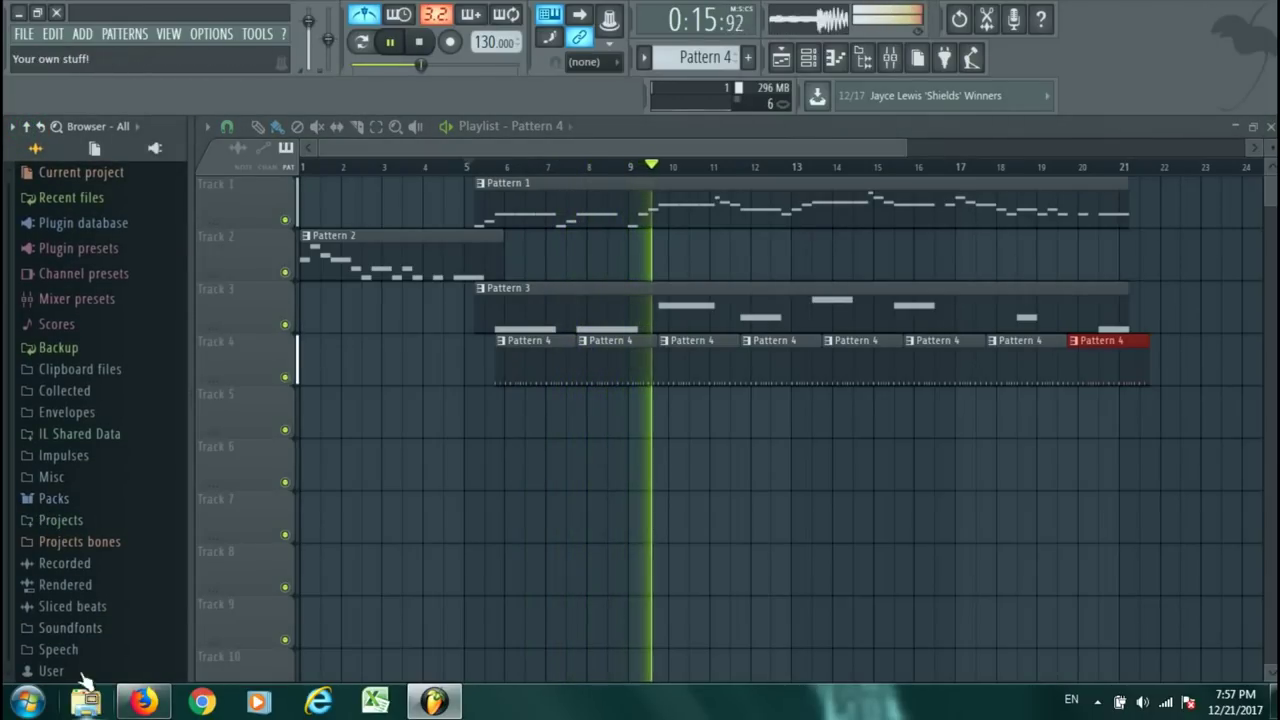
left_click(45, 648)
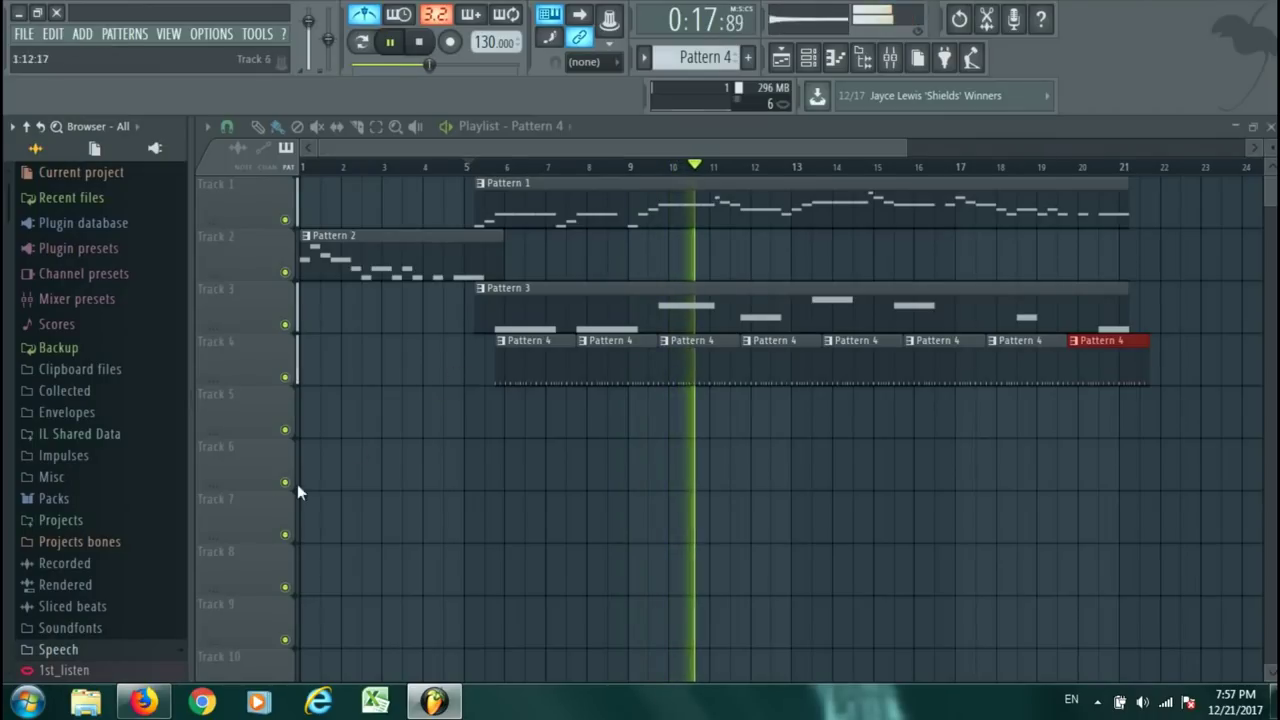
scroll(297, 484, "down", 1)
scroll(71, 512, "down", 10)
scroll(71, 512, "down", 3)
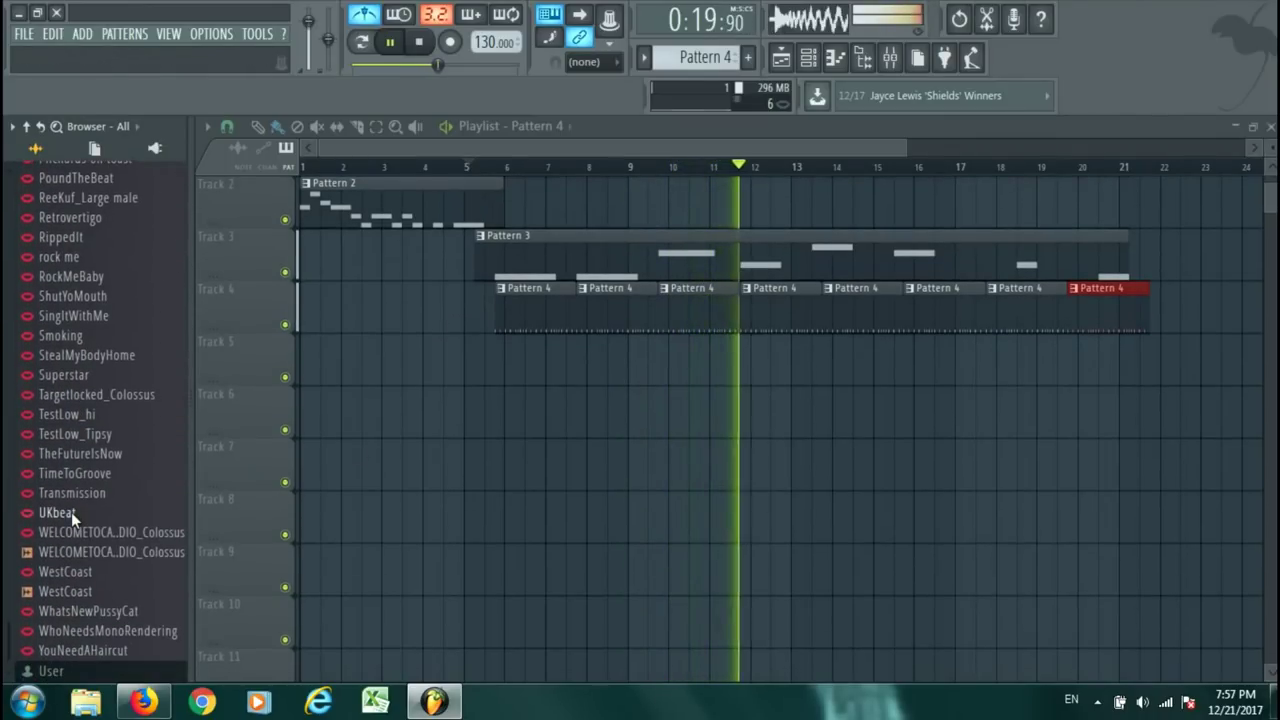
left_click_drag(80, 532, 302, 360)
left_click(853, 198)
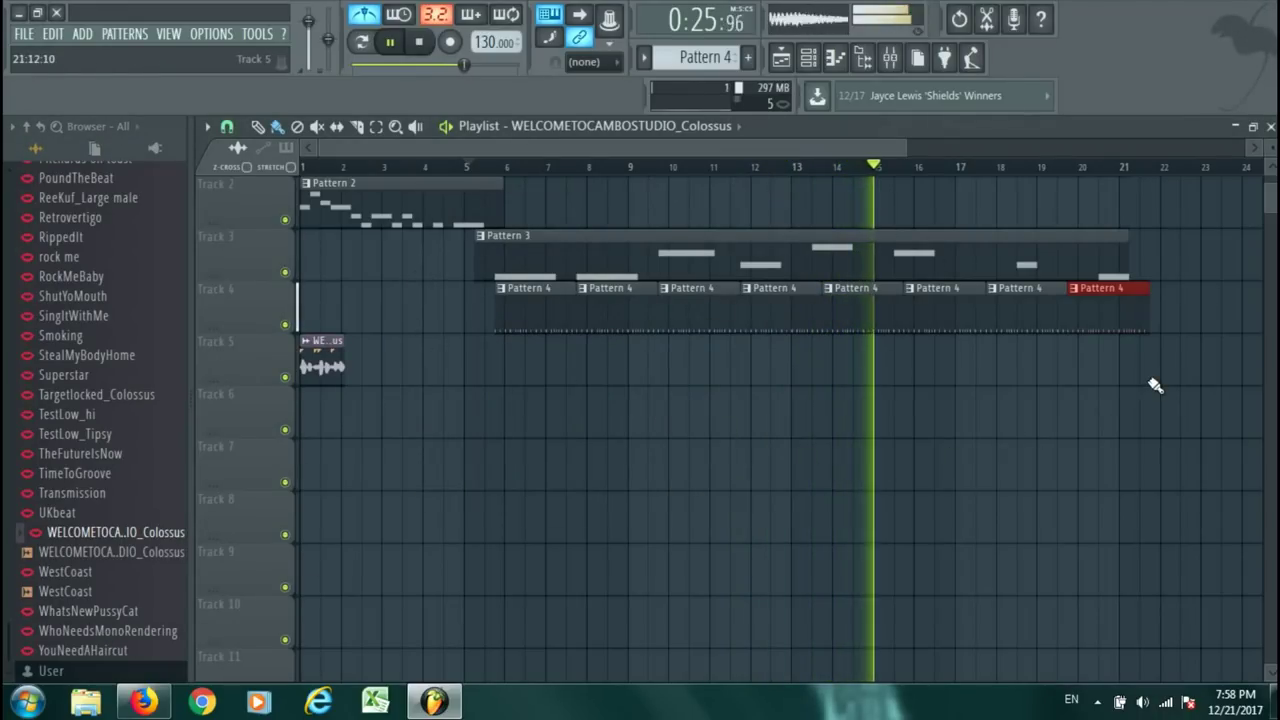
Move all pattern clips on Tracks 1 to 4 one bar later so Pattern 2 starts at bar 2, and play the song.
left_click_drag(1151, 389, 357, 180)
mouse_move(342, 255)
left_mouse_down()
mouse_move(385, 263)
mouse_move(366, 255)
left_mouse_up()
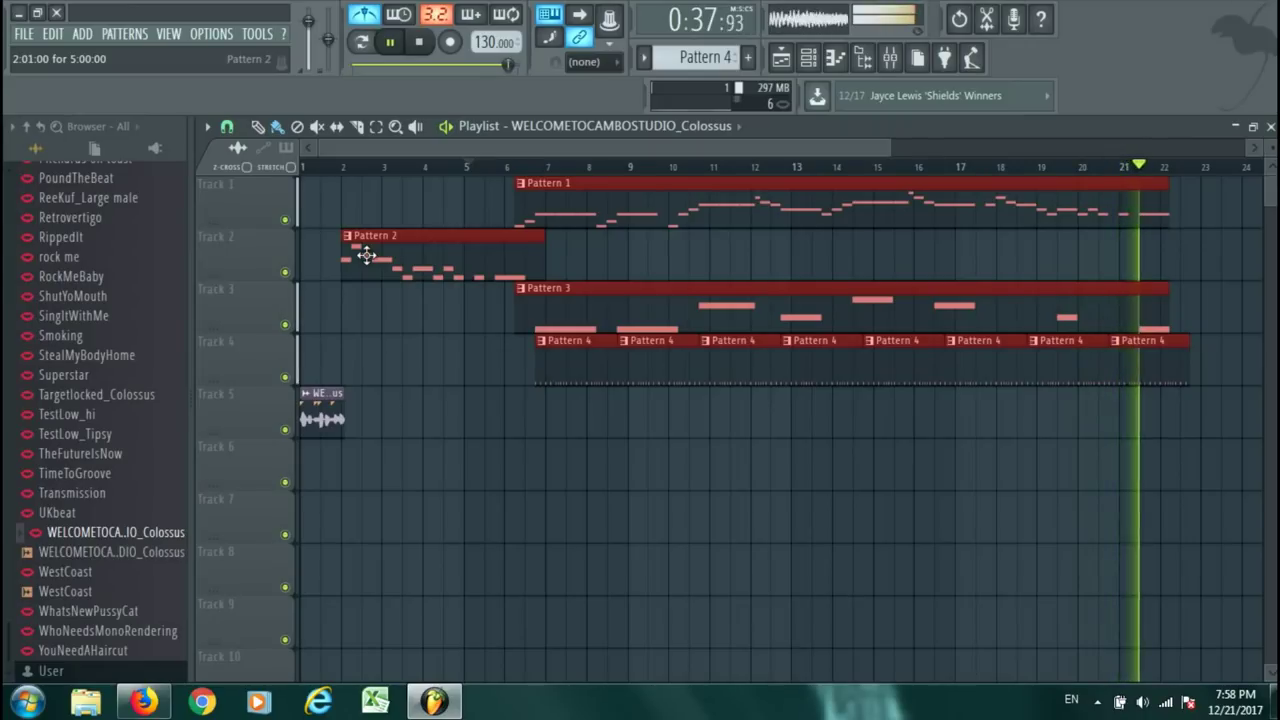
key("space")
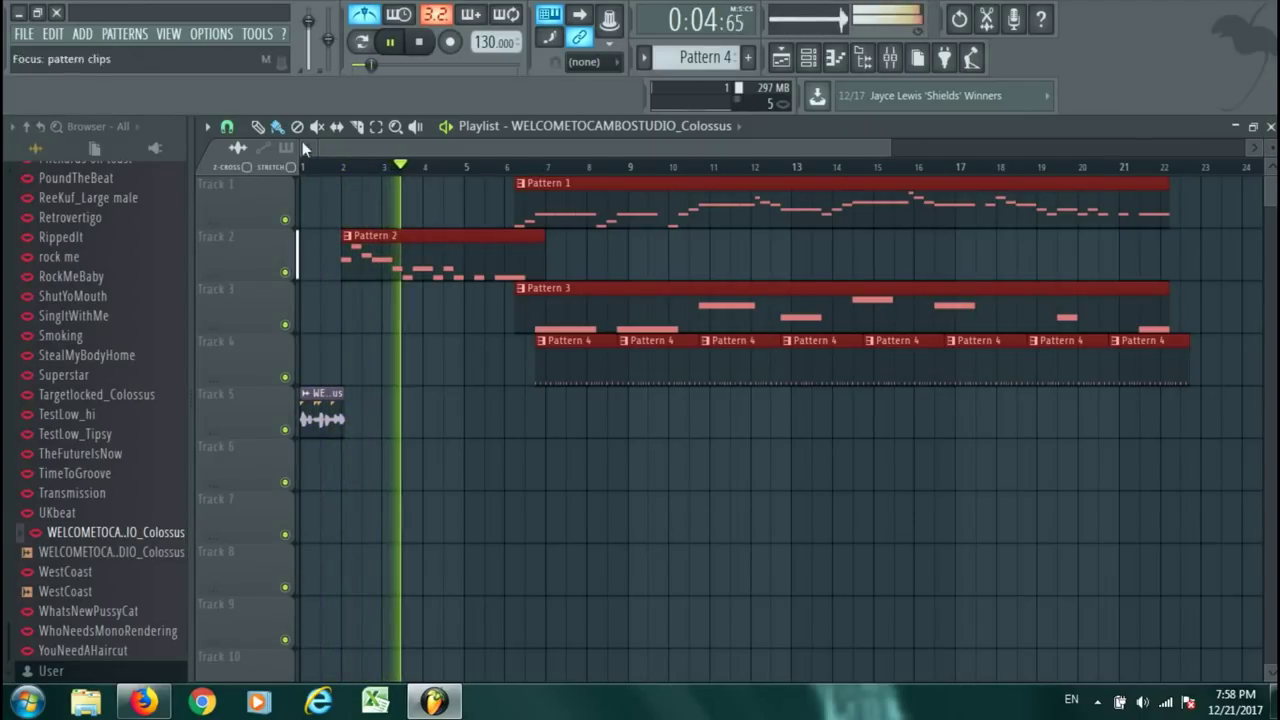
left_click_drag(887, 146, 1253, 176)
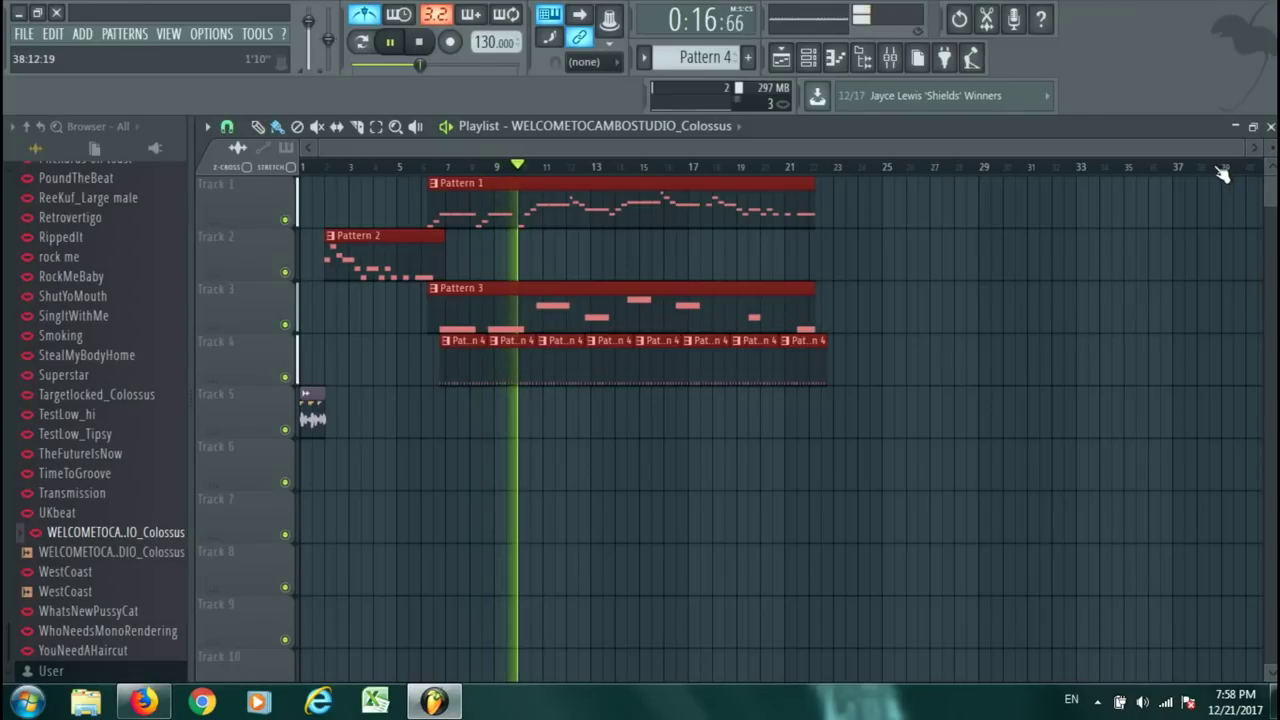
key("space")
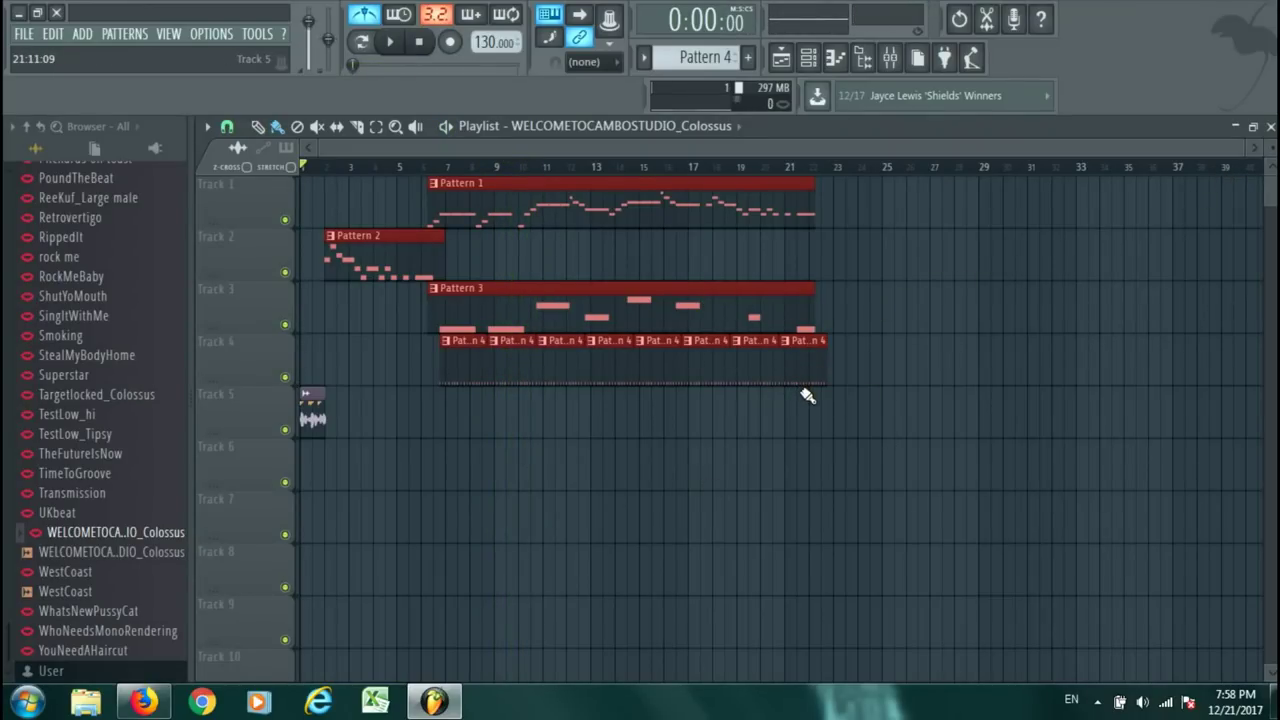
left_click(23, 36)
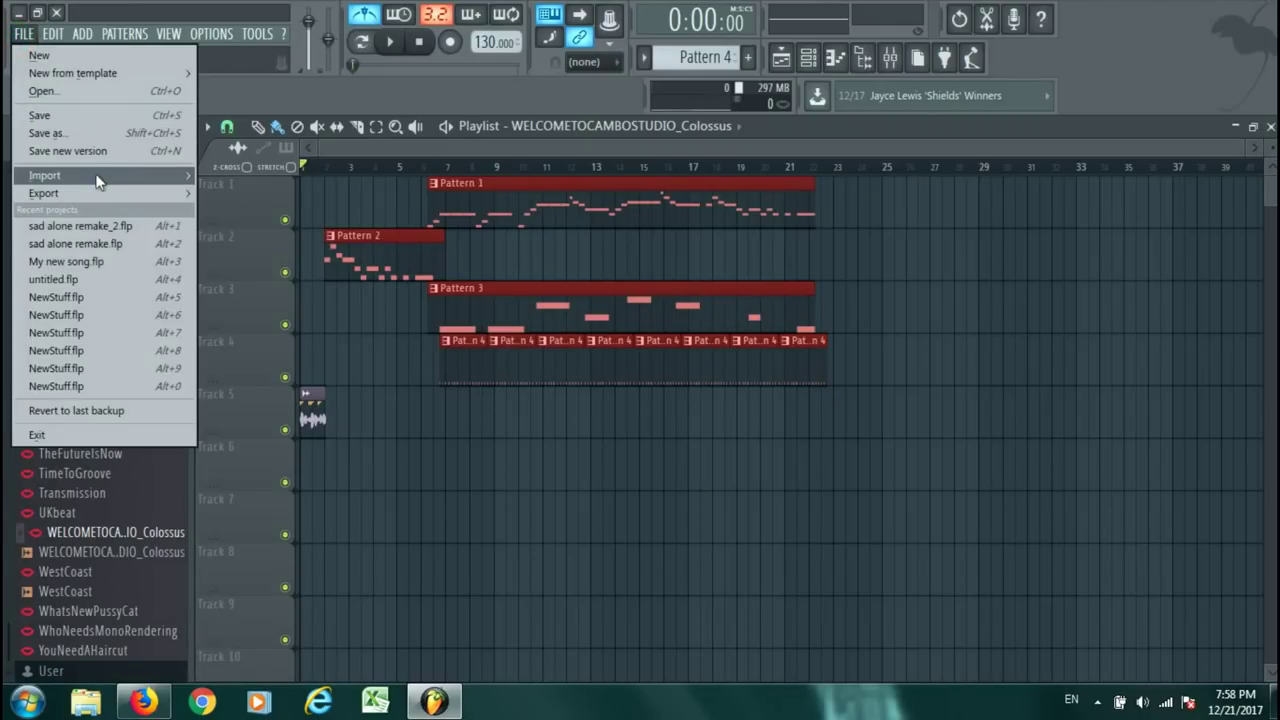
left_click(76, 121)
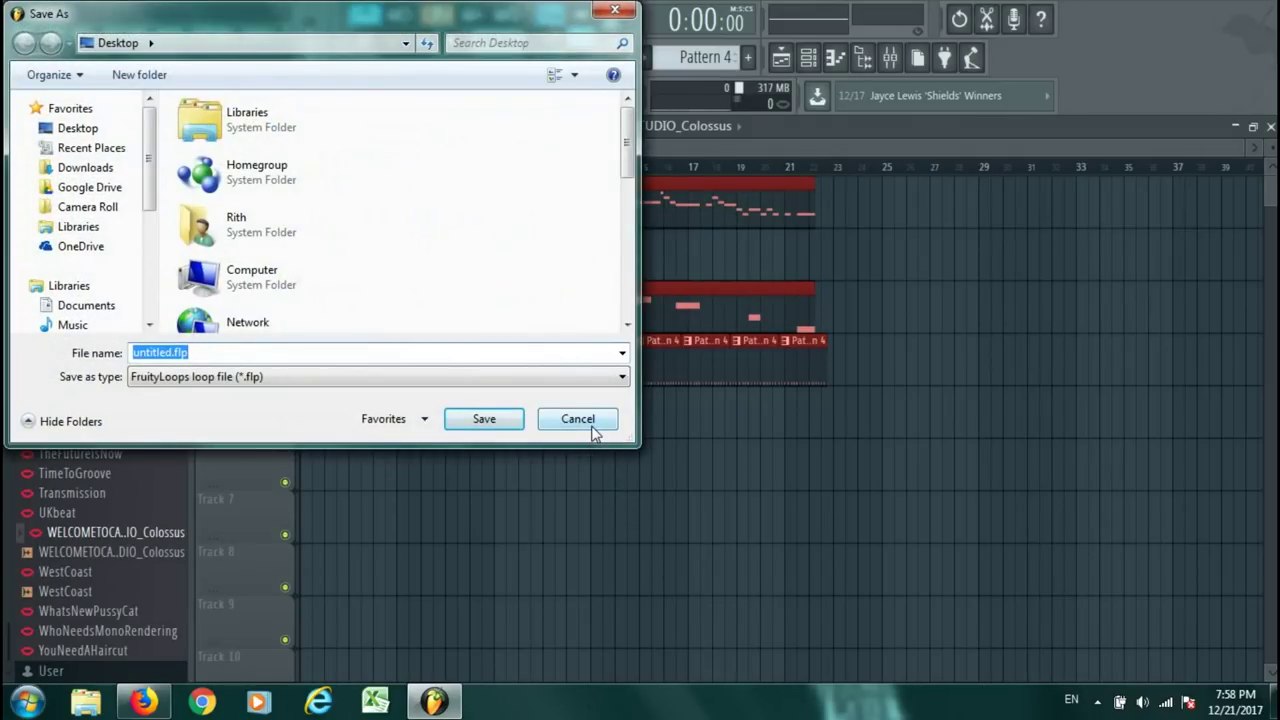
left_click(578, 420)
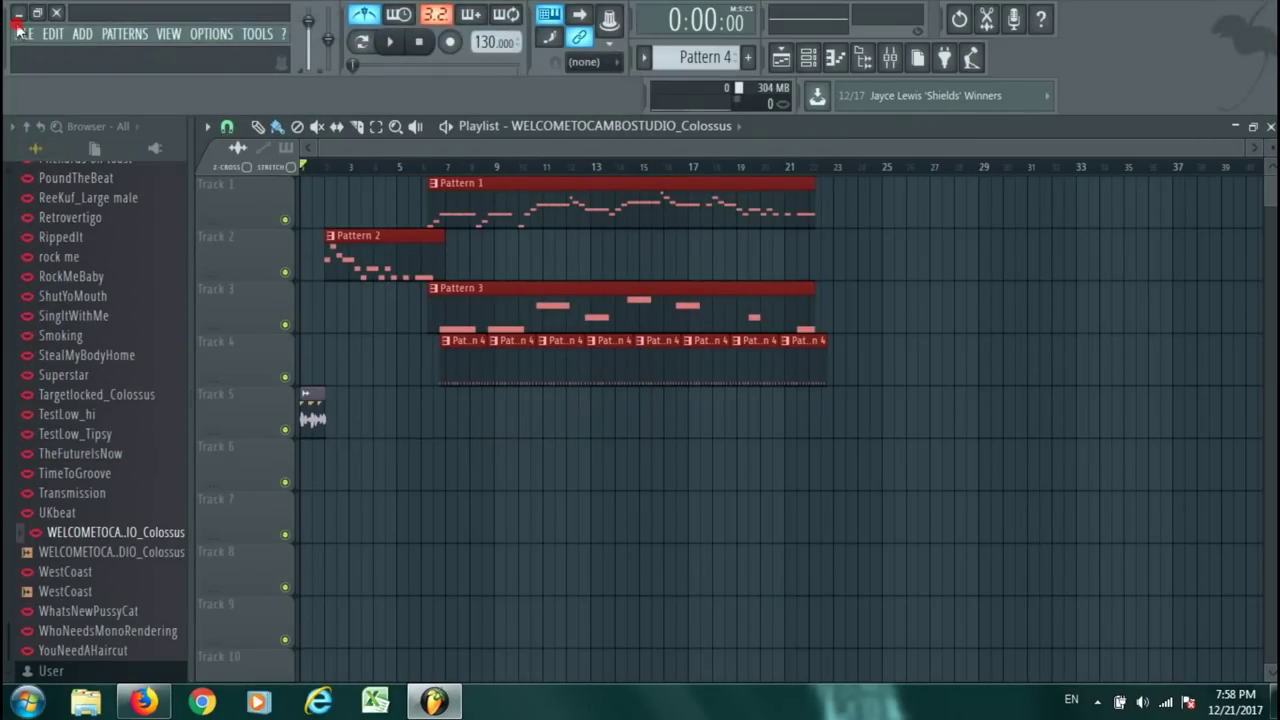
Export the full song to the Desktop as an MP3 named alapiya and render it.
left_click(20, 36)
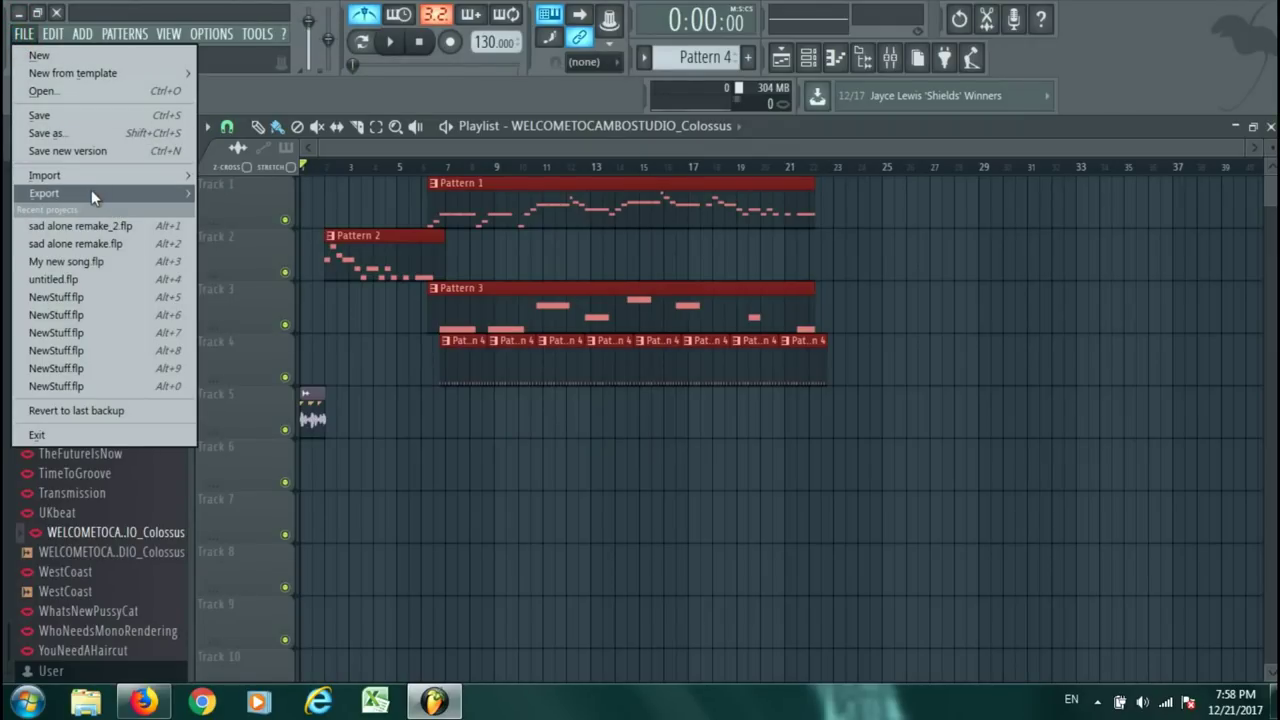
mouse_move(91, 190)
left_click(240, 229)
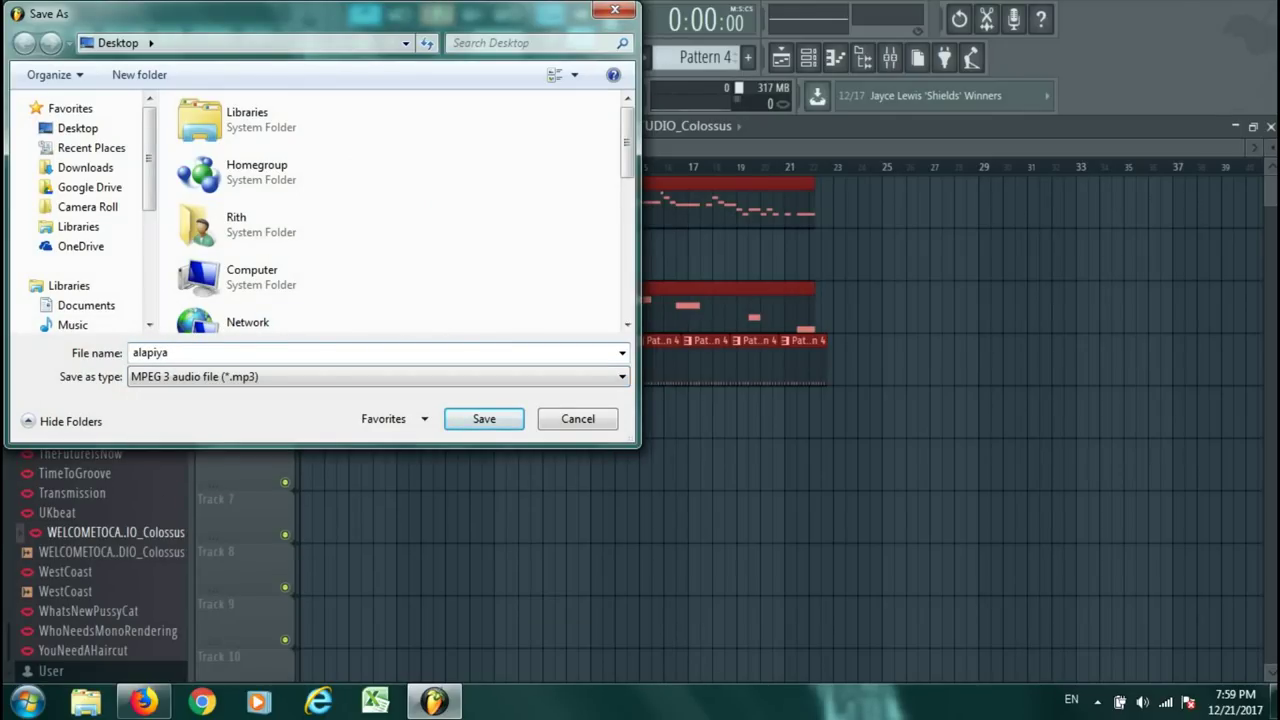
left_click(481, 421)
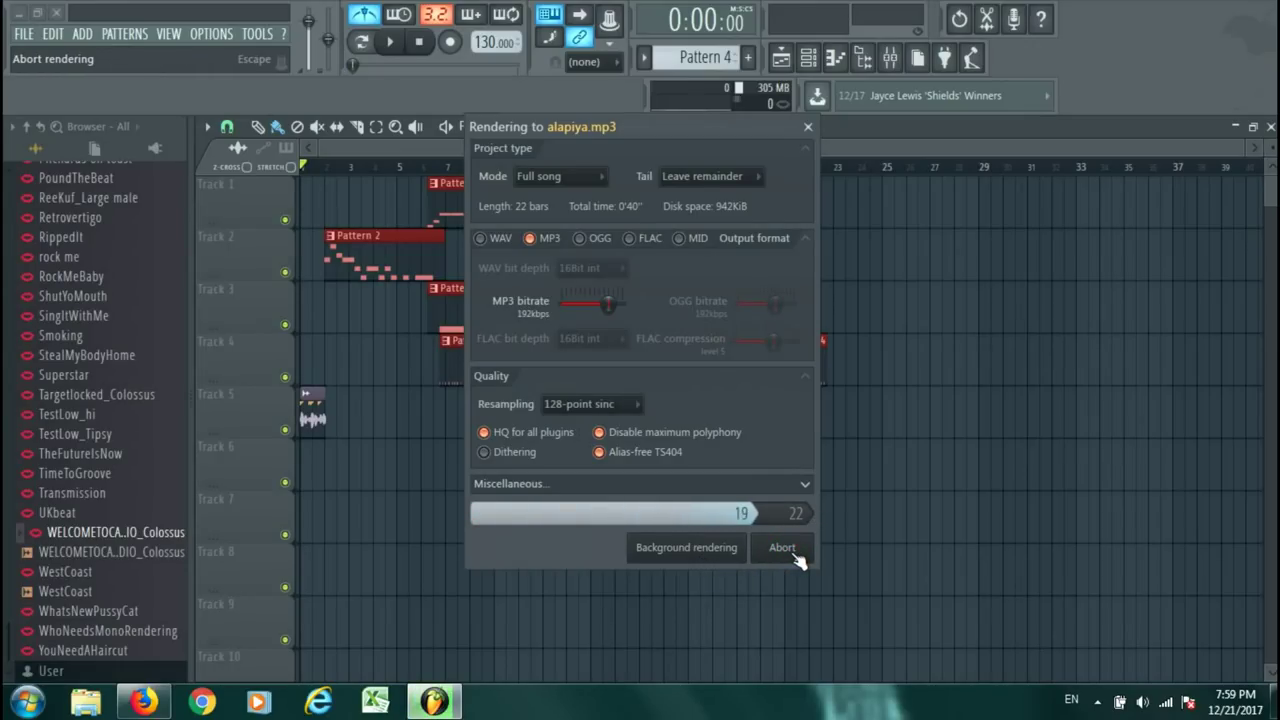
Refresh the desktop, play the exported alapiya.mp3 in the media player, and close the player.
left_click(35, 14)
left_click(1193, 8)
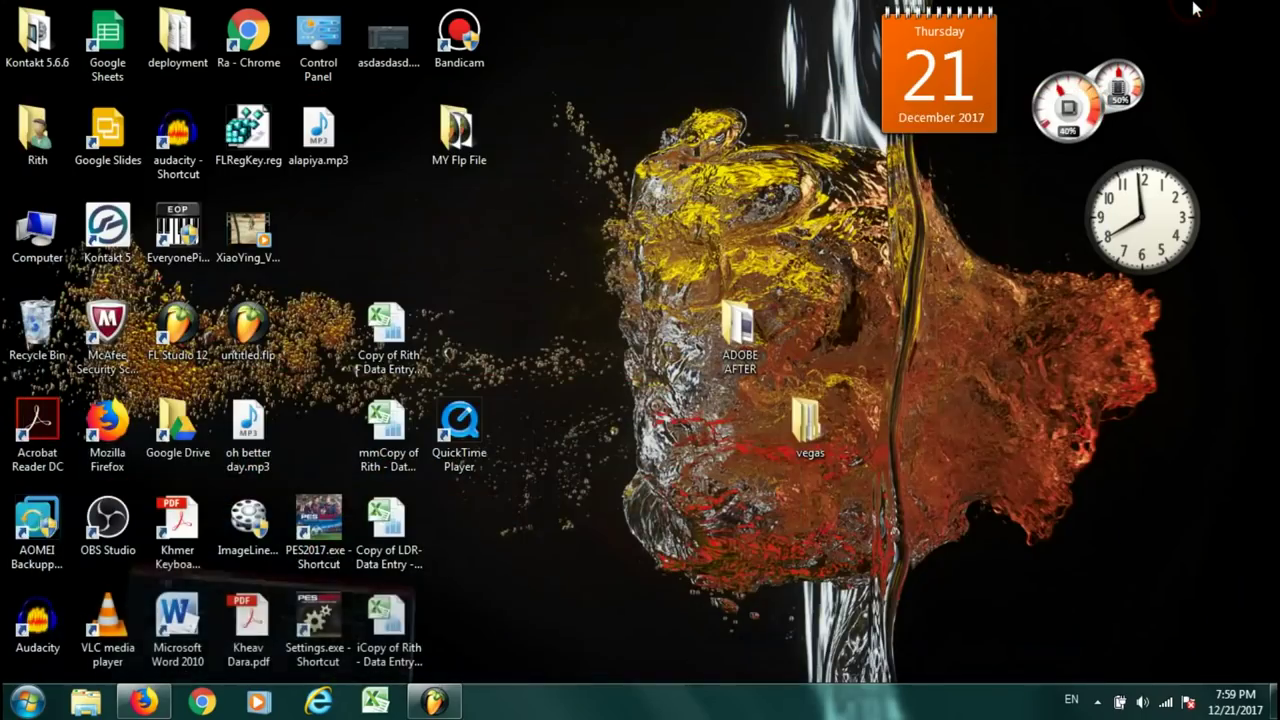
right_click(637, 330)
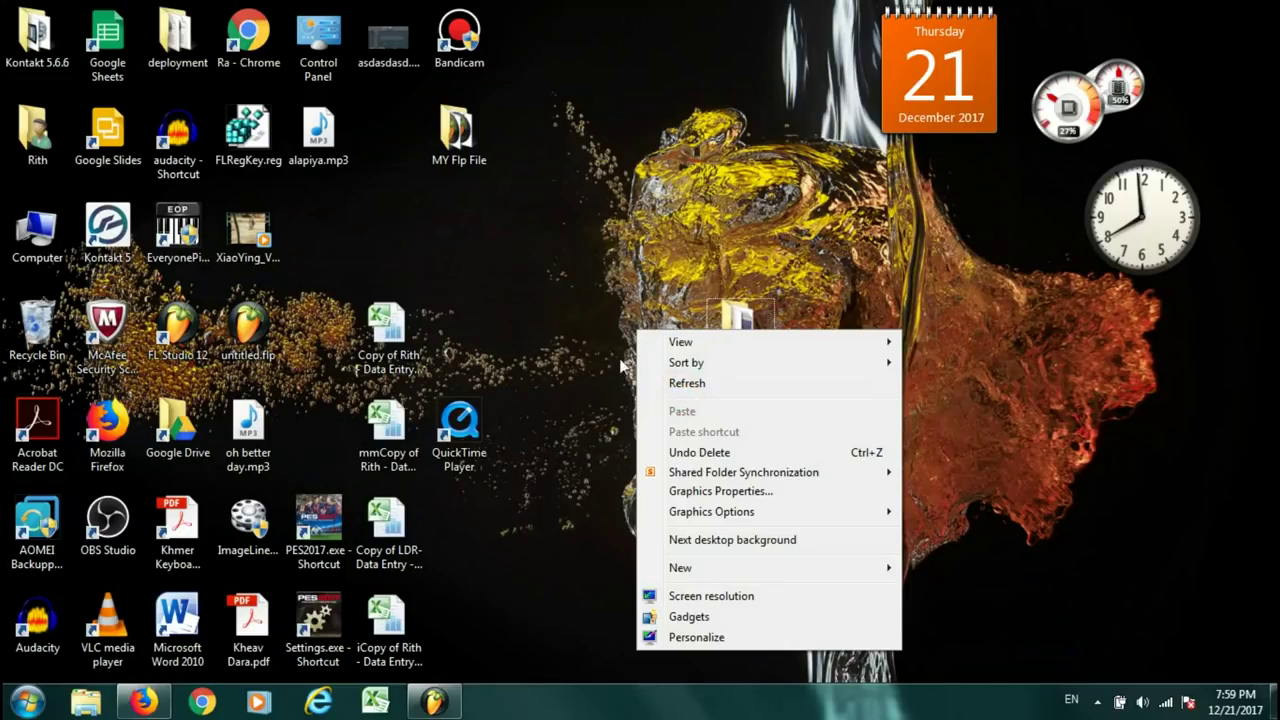
left_click(735, 384)
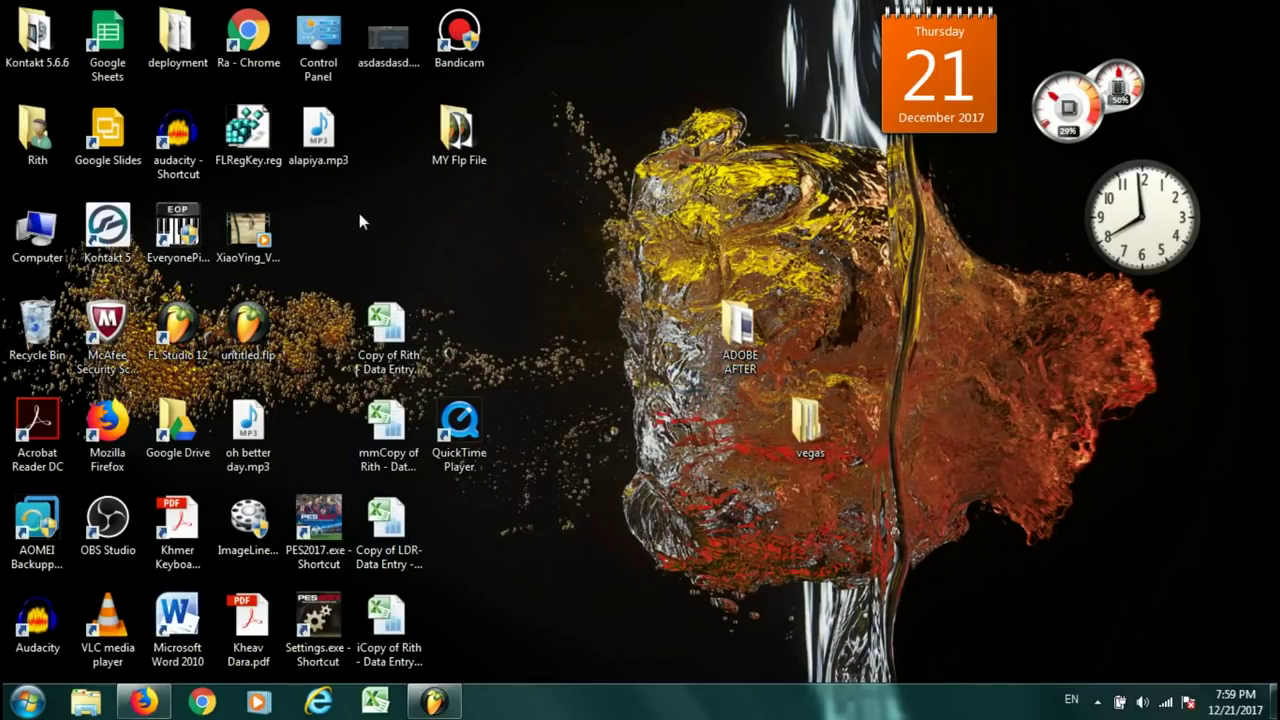
double_click(316, 127)
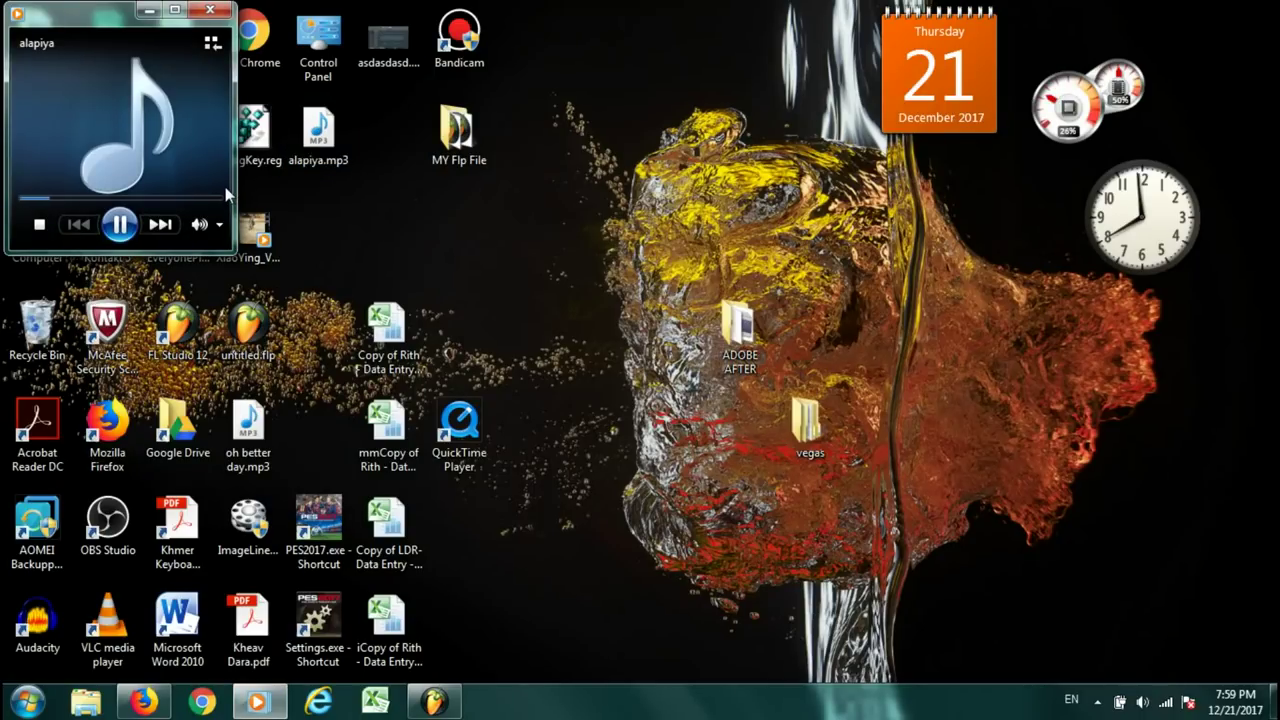
left_click(180, 14)
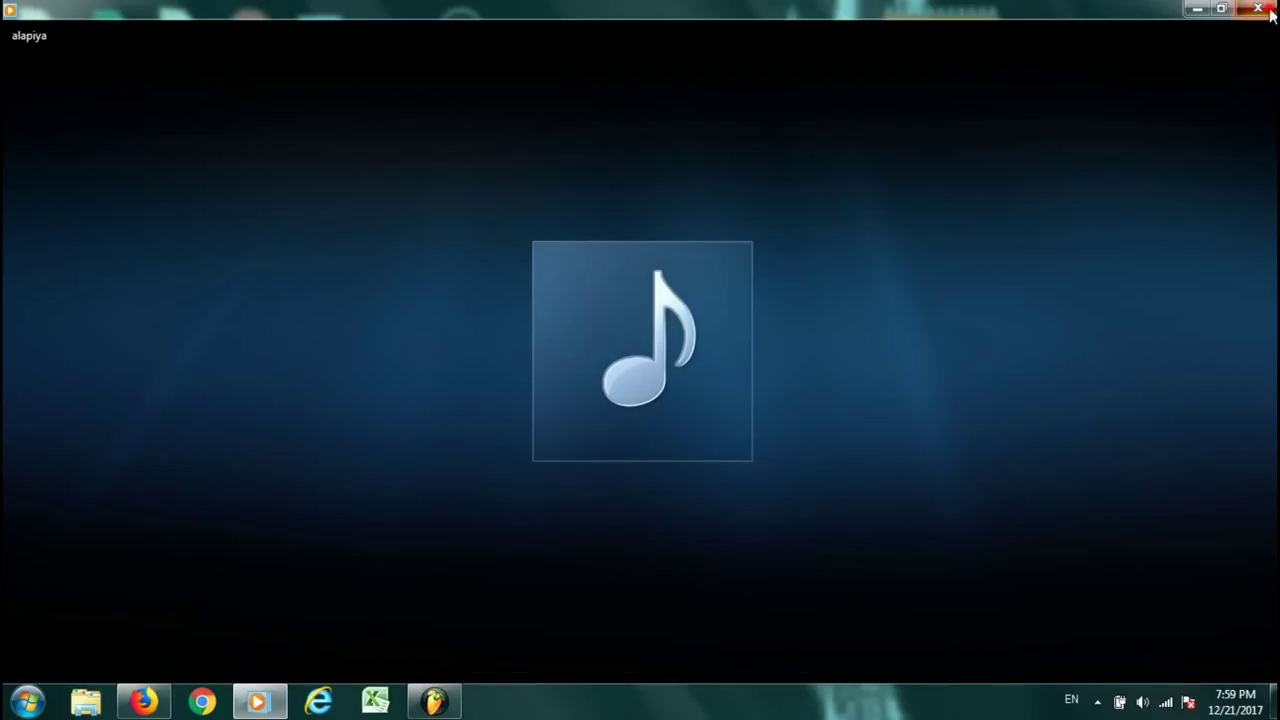
left_click(1270, 10)
Back in FL Studio, set the Master equalizer to about 1.1 dB at 90 Hz, -5.2 dB at 1.5 kHz and 2.8 dB at 8 kHz during playback.
left_click(418, 706)
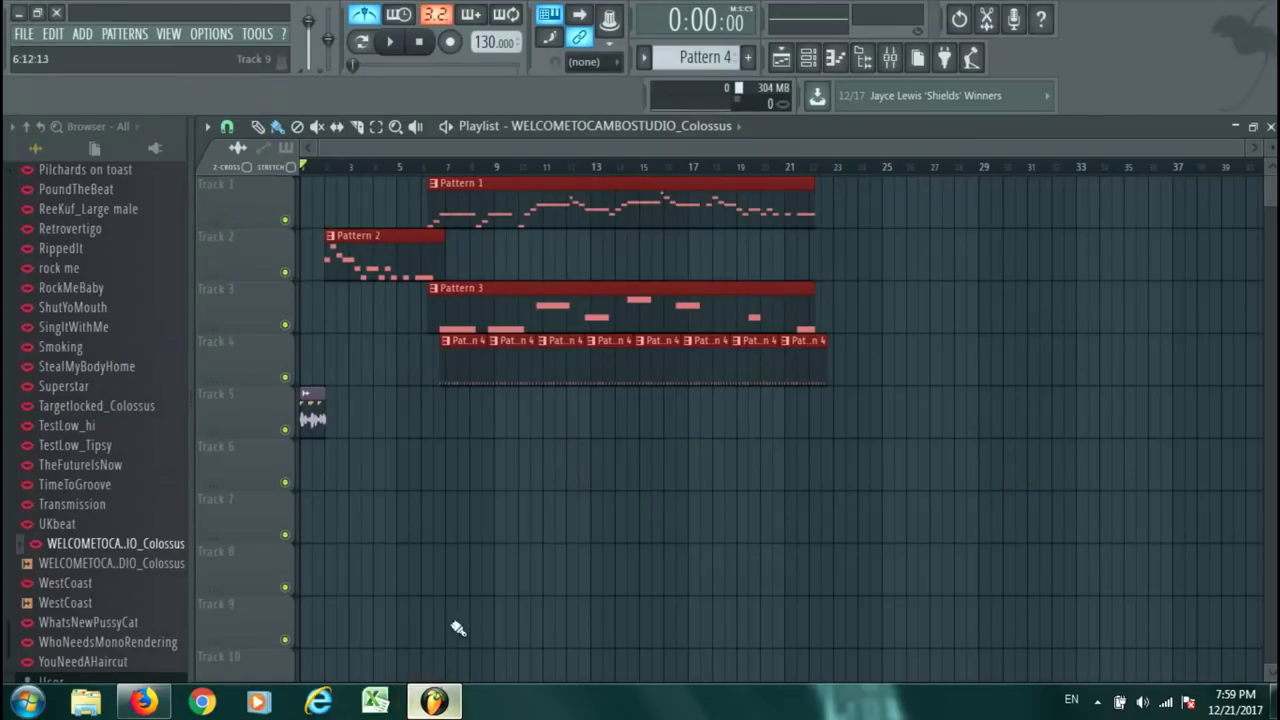
left_click(900, 62)
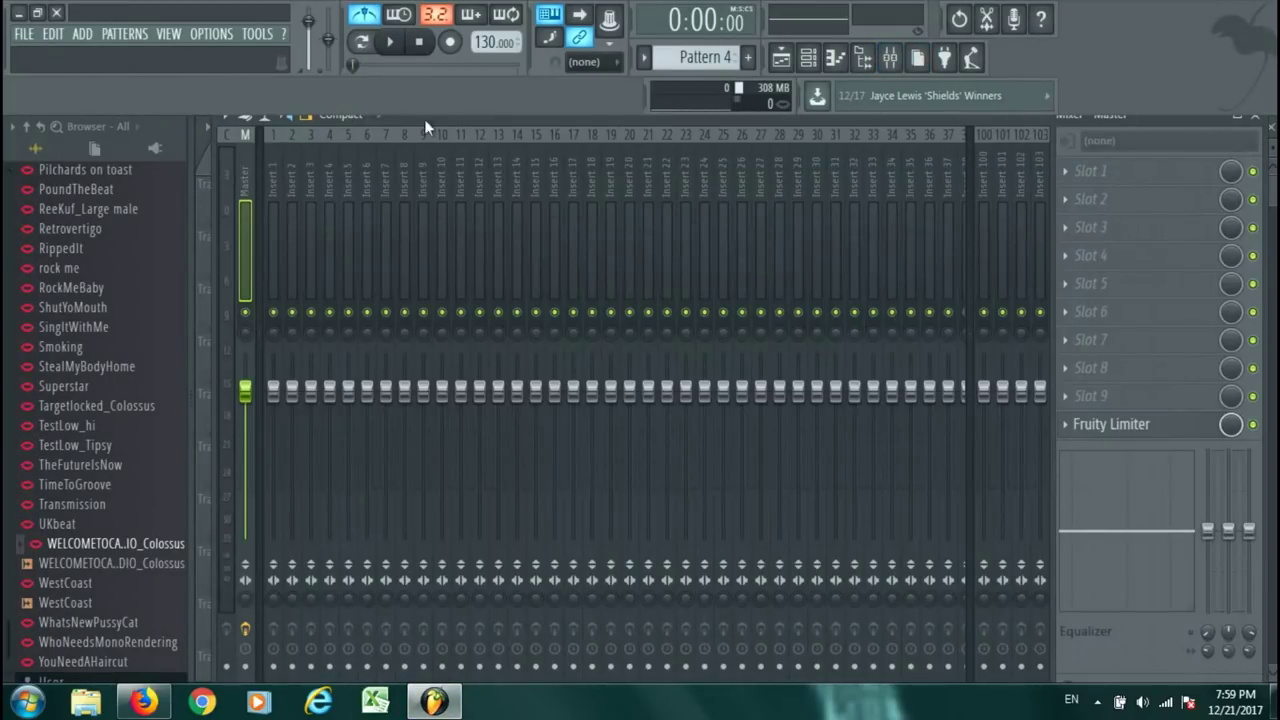
left_click_drag(1139, 115, 1139, 152)
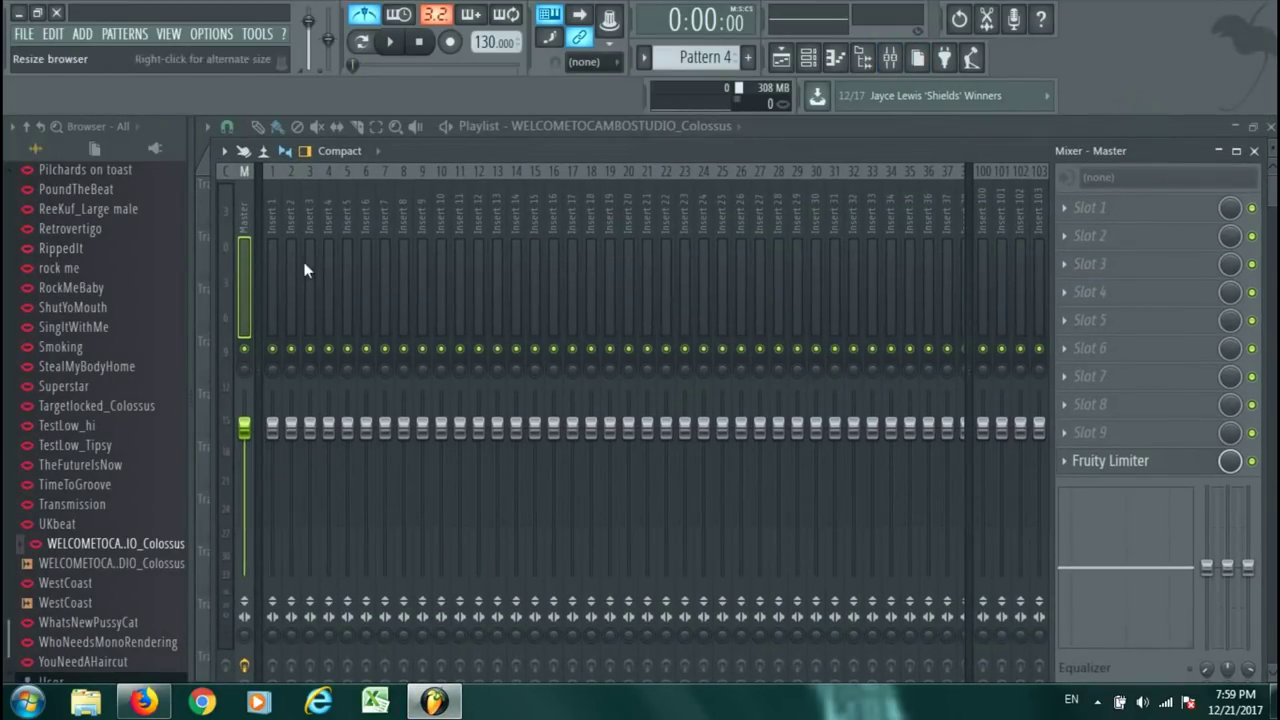
key("space")
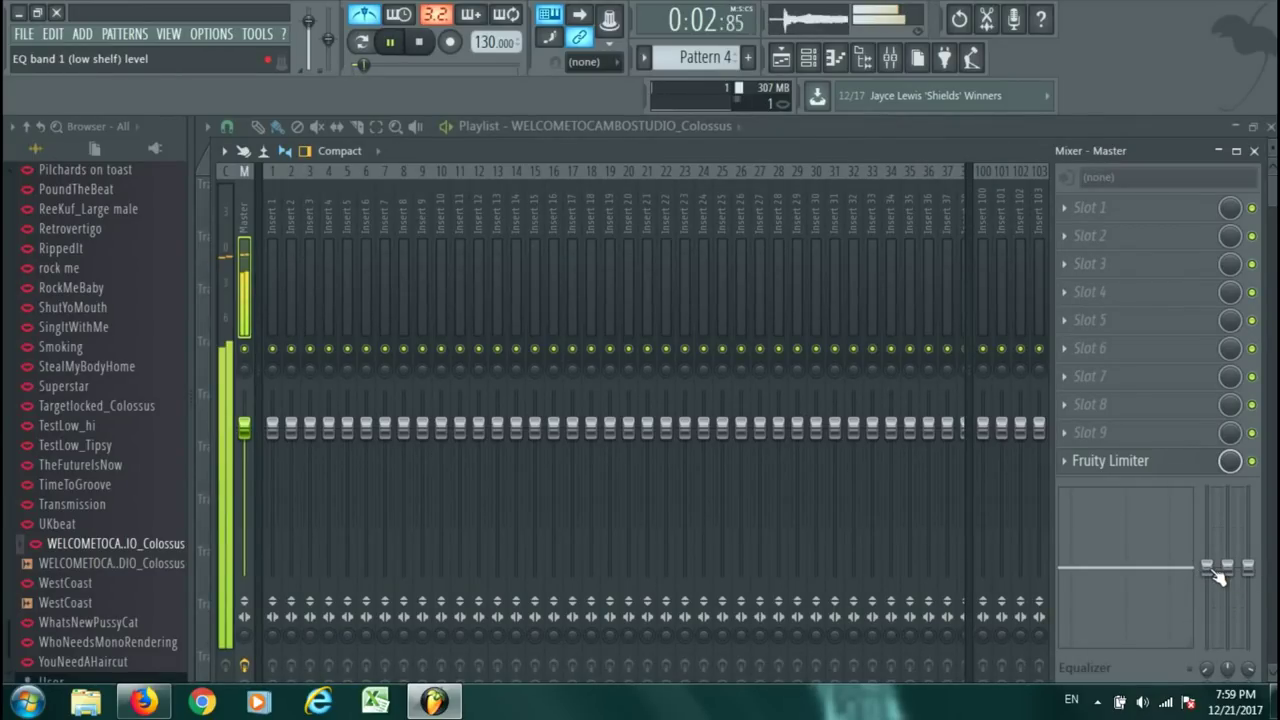
mouse_move(1257, 577)
left_mouse_down()
mouse_move(1257, 540)
mouse_move(1257, 598)
mouse_move(1257, 572)
left_mouse_up()
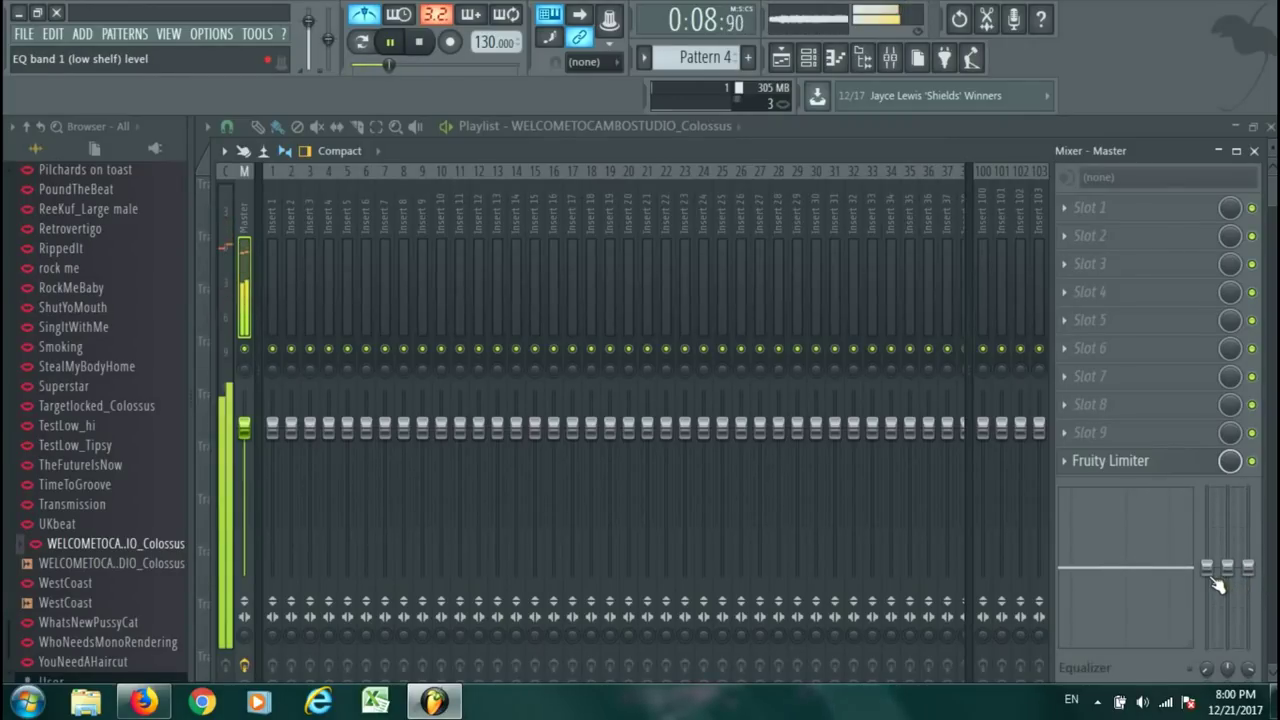
left_click_drag(1215, 580, 1207, 527)
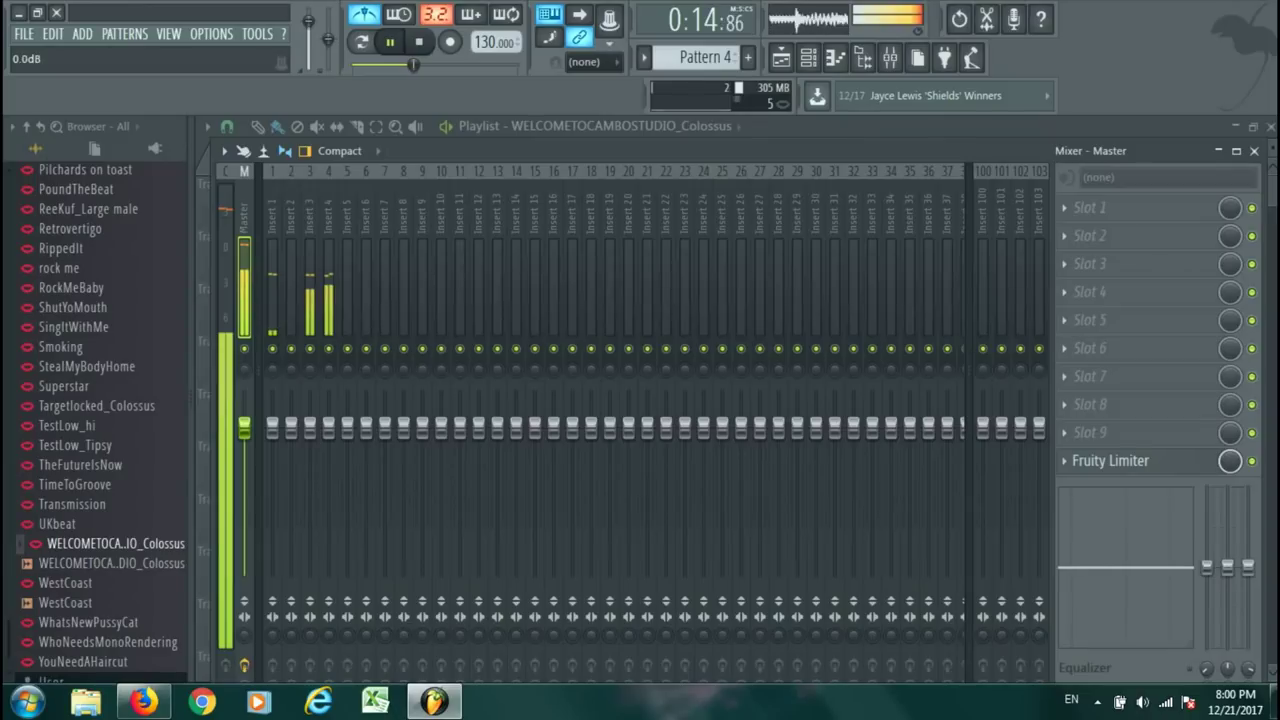
left_click_drag(1227, 567, 1247, 540)
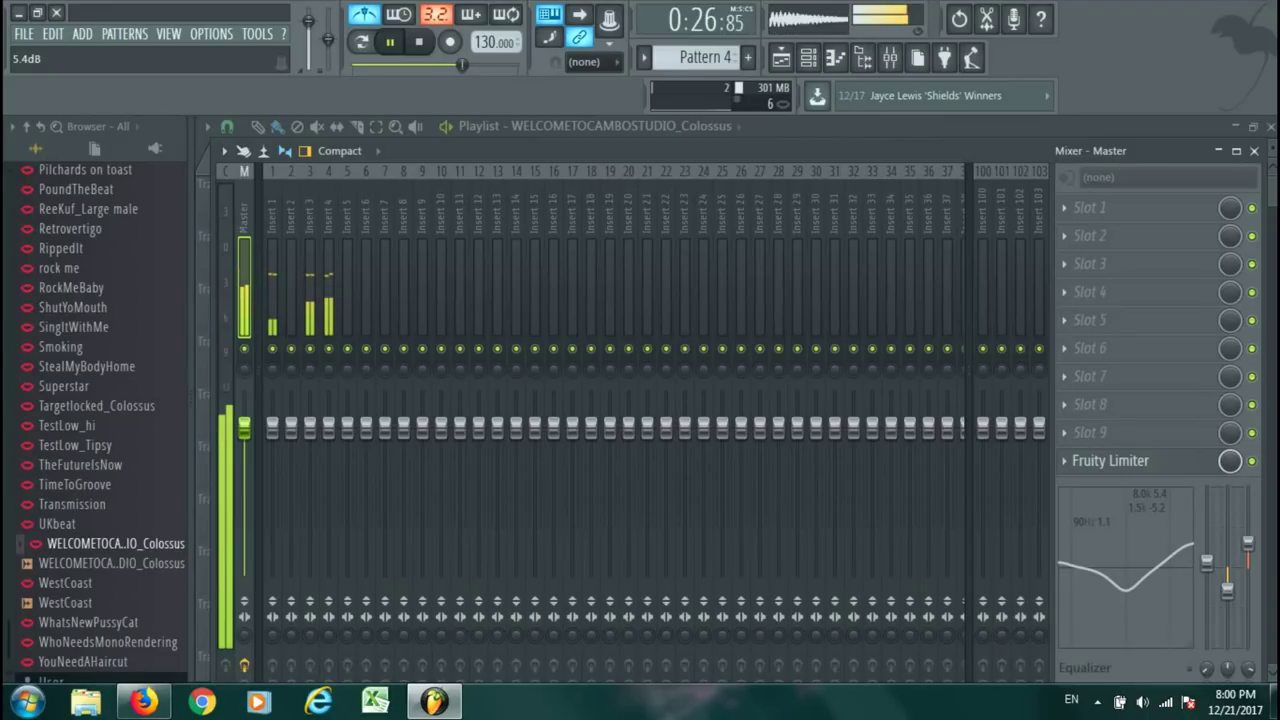
left_click_drag(1247, 540, 1247, 553)
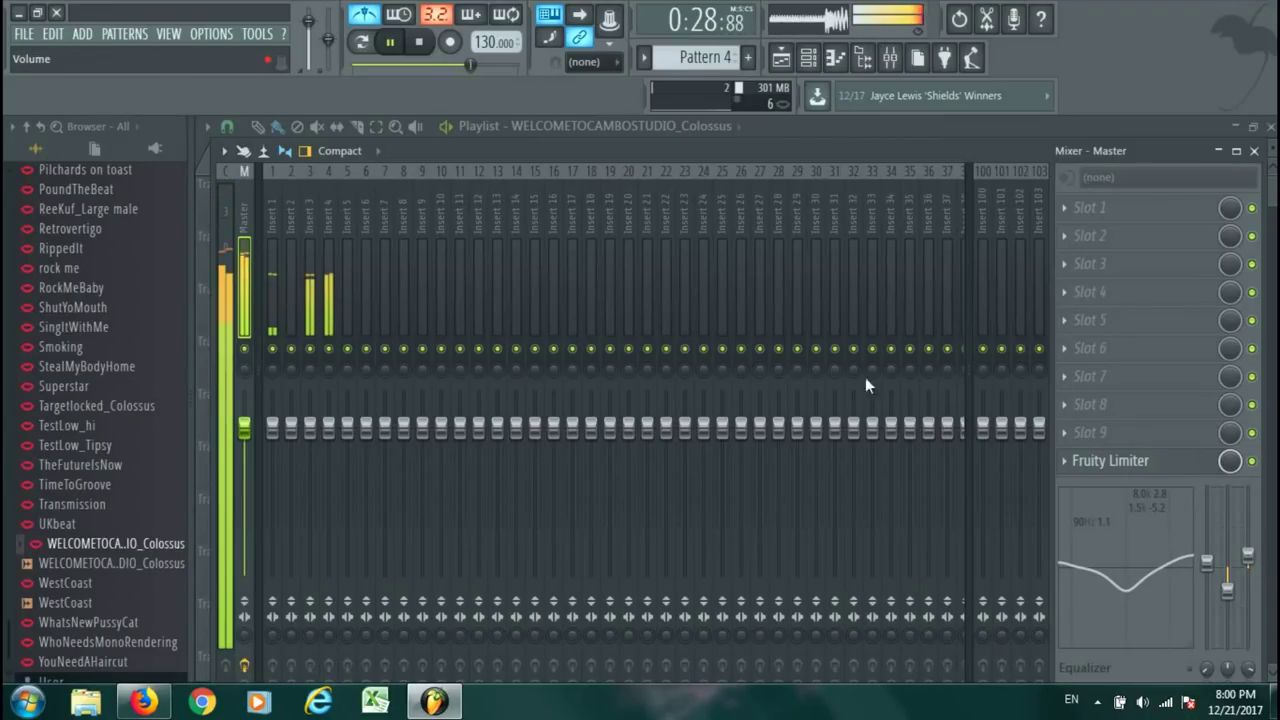
key("space")
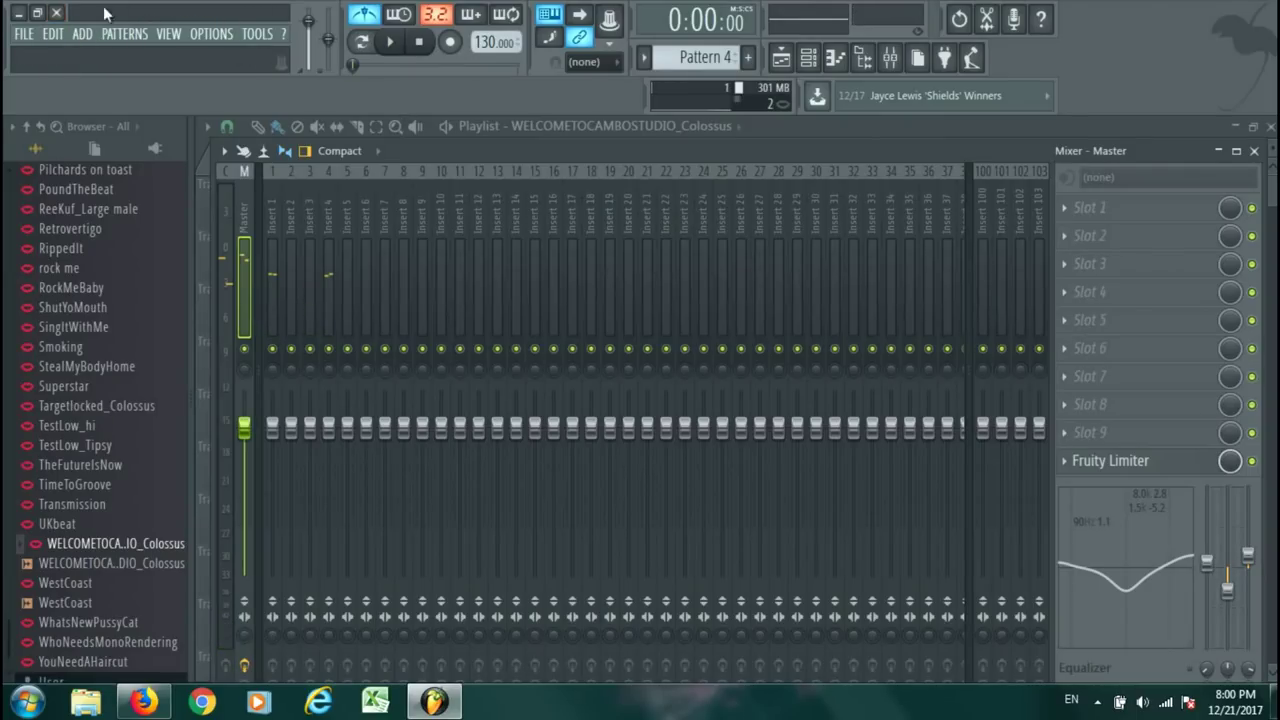
Bring the Playlist back up and review the whole arrangement on Tracks 1 to 5.
left_click(18, 13)
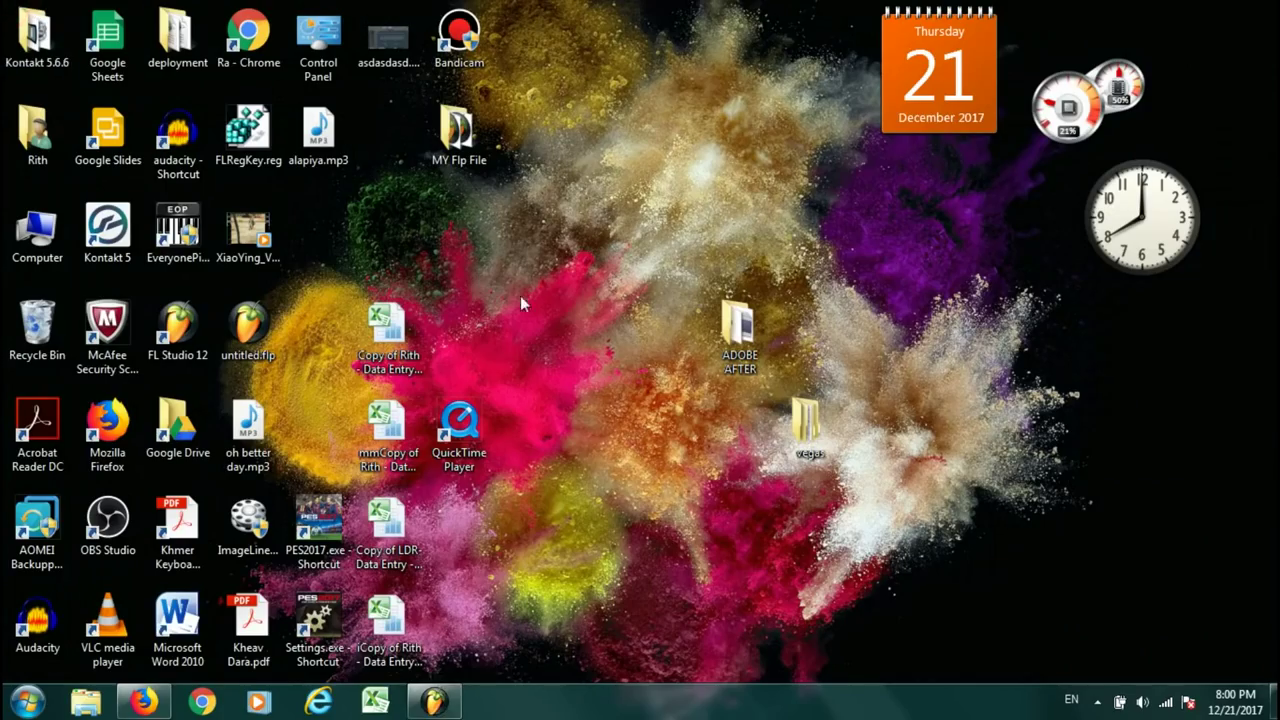
left_click(448, 704)
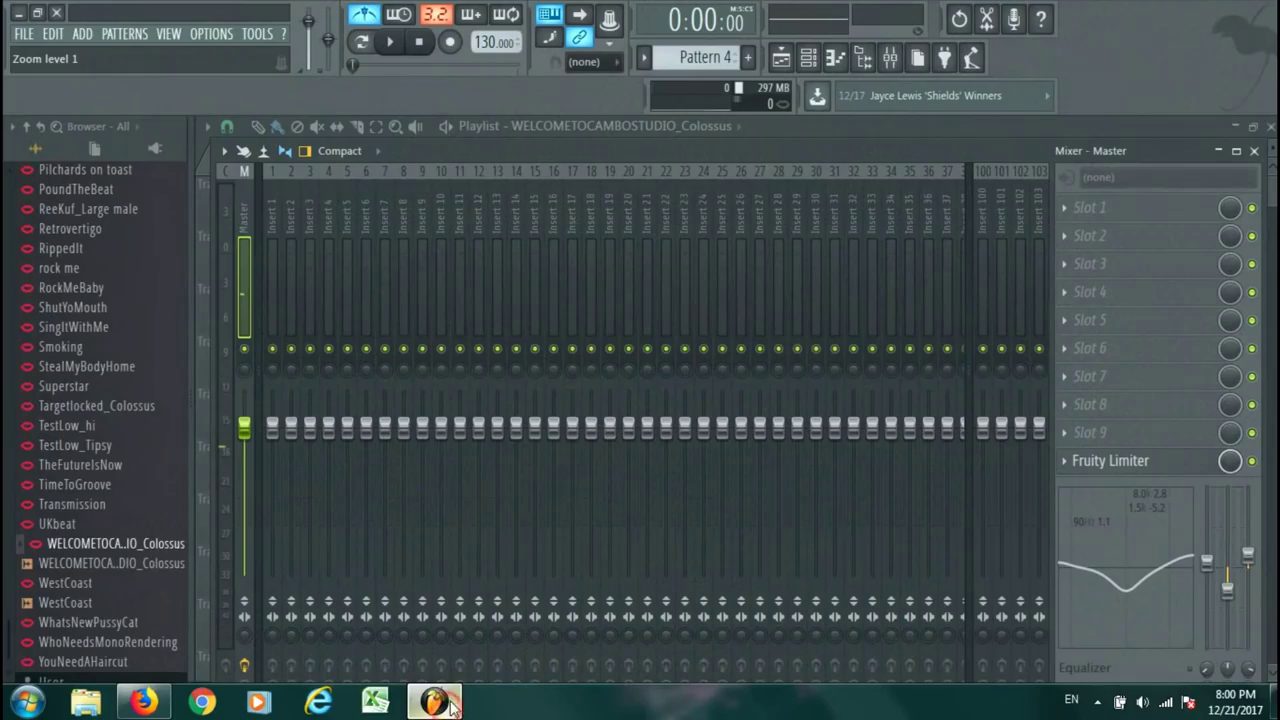
left_click(783, 62)
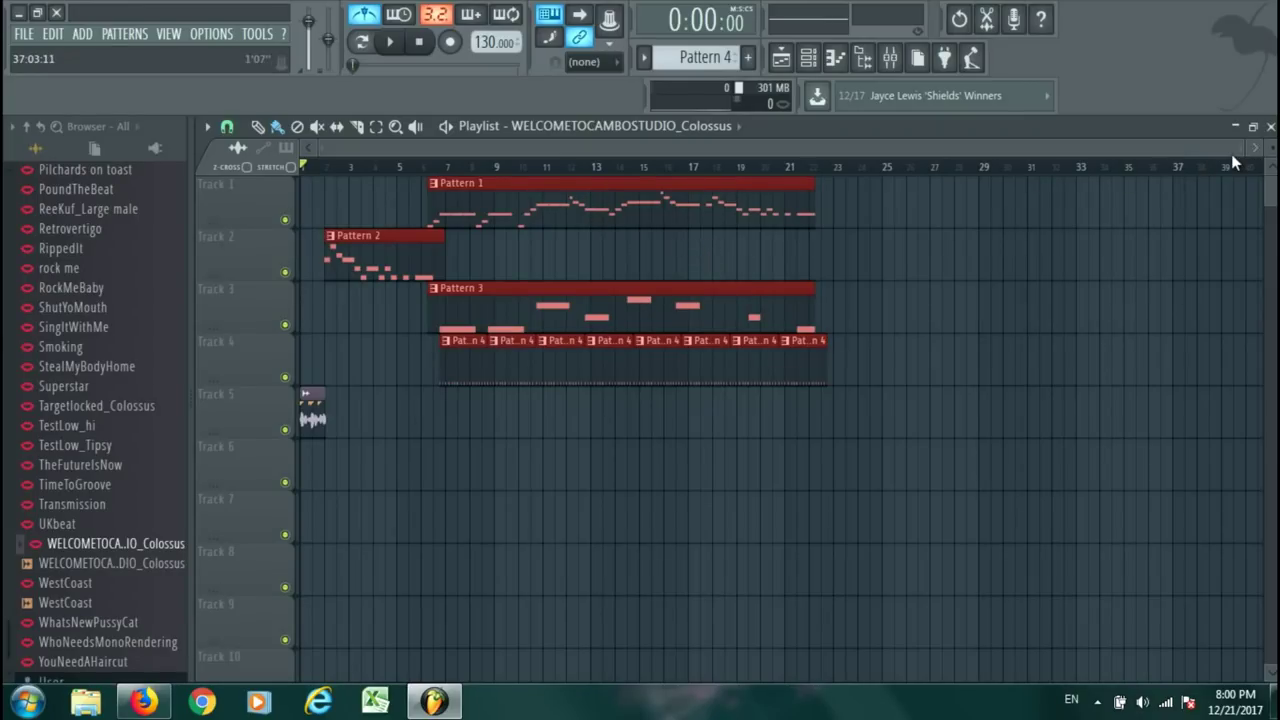
left_click_drag(1231, 154, 1013, 155)
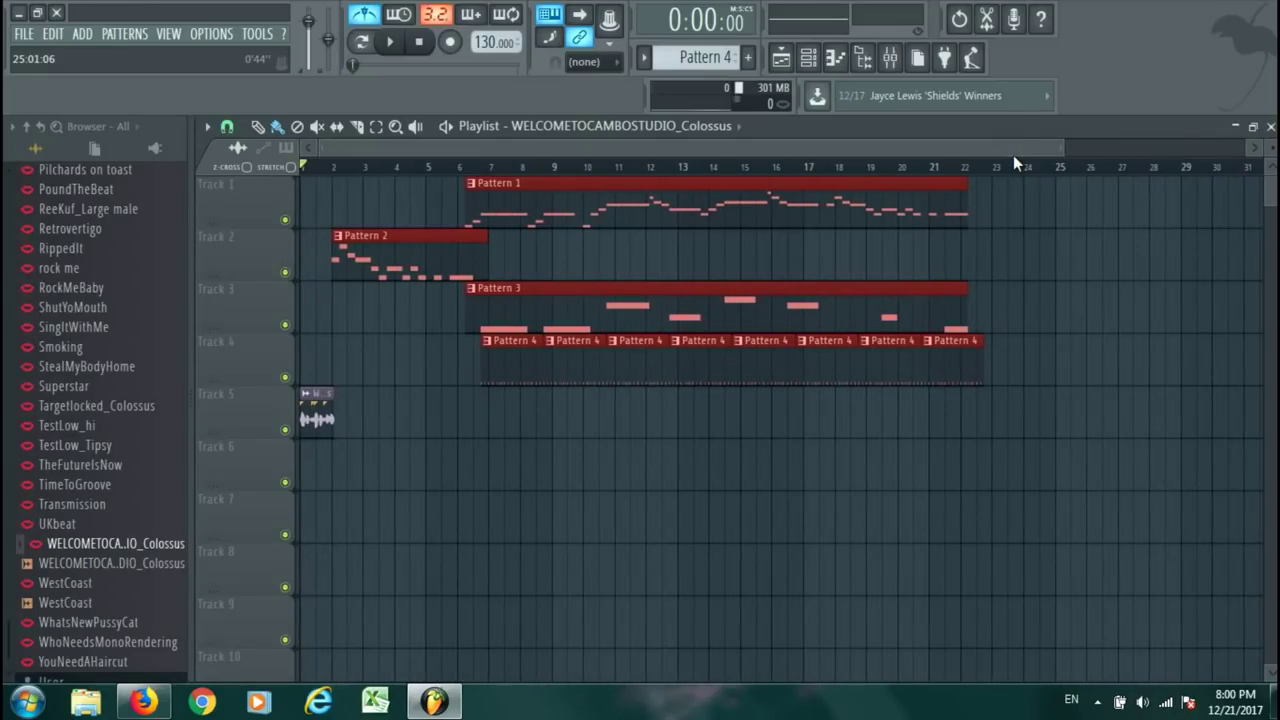
left_click_drag(1058, 154, 1256, 170)
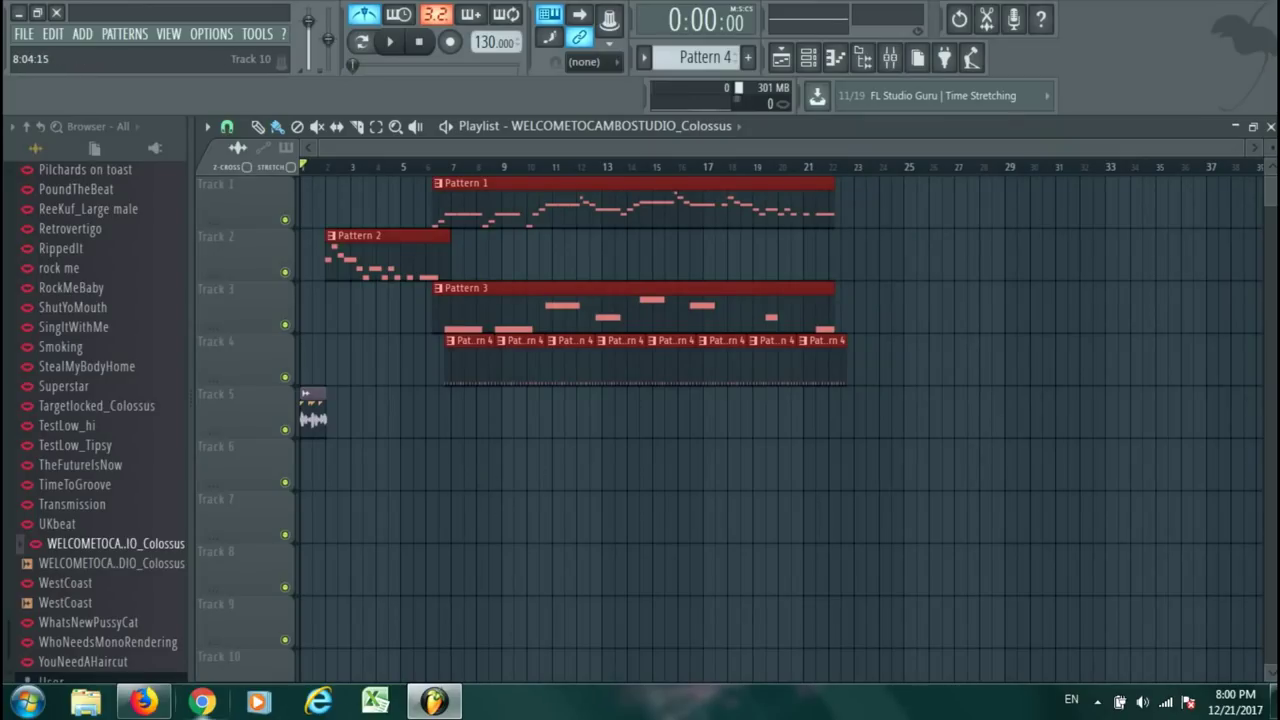
mouse_move(162, 712)
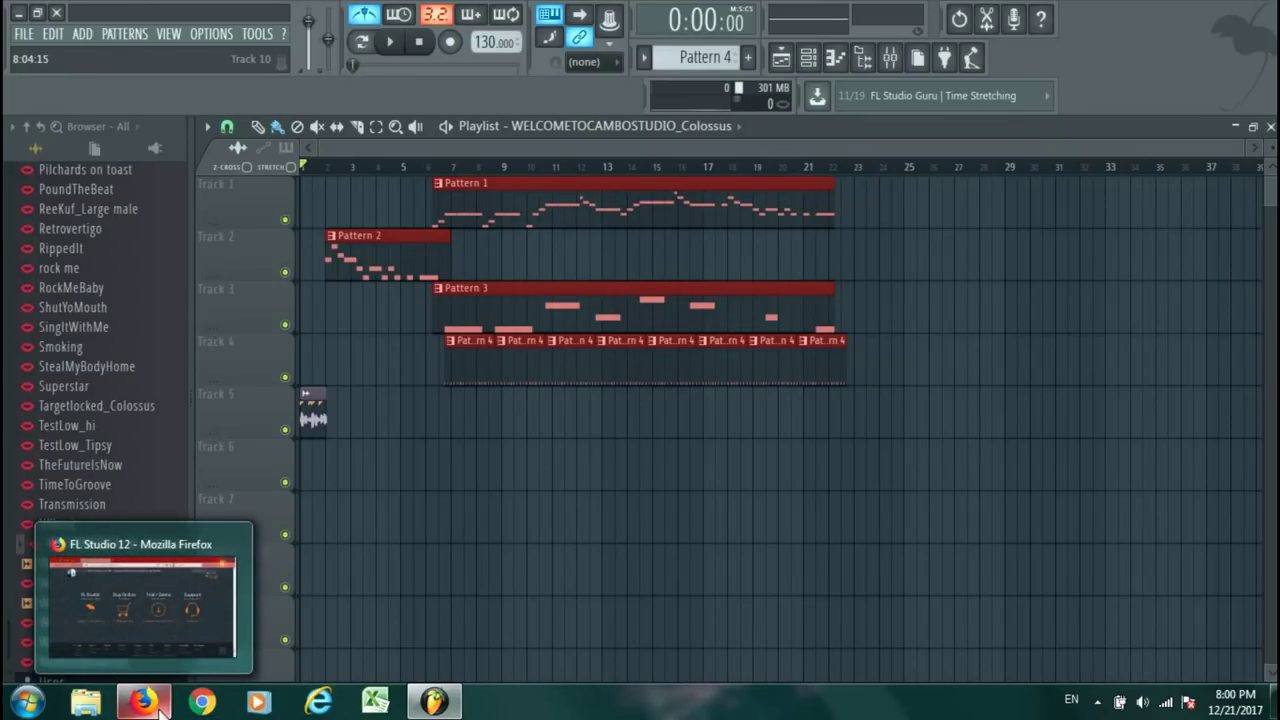